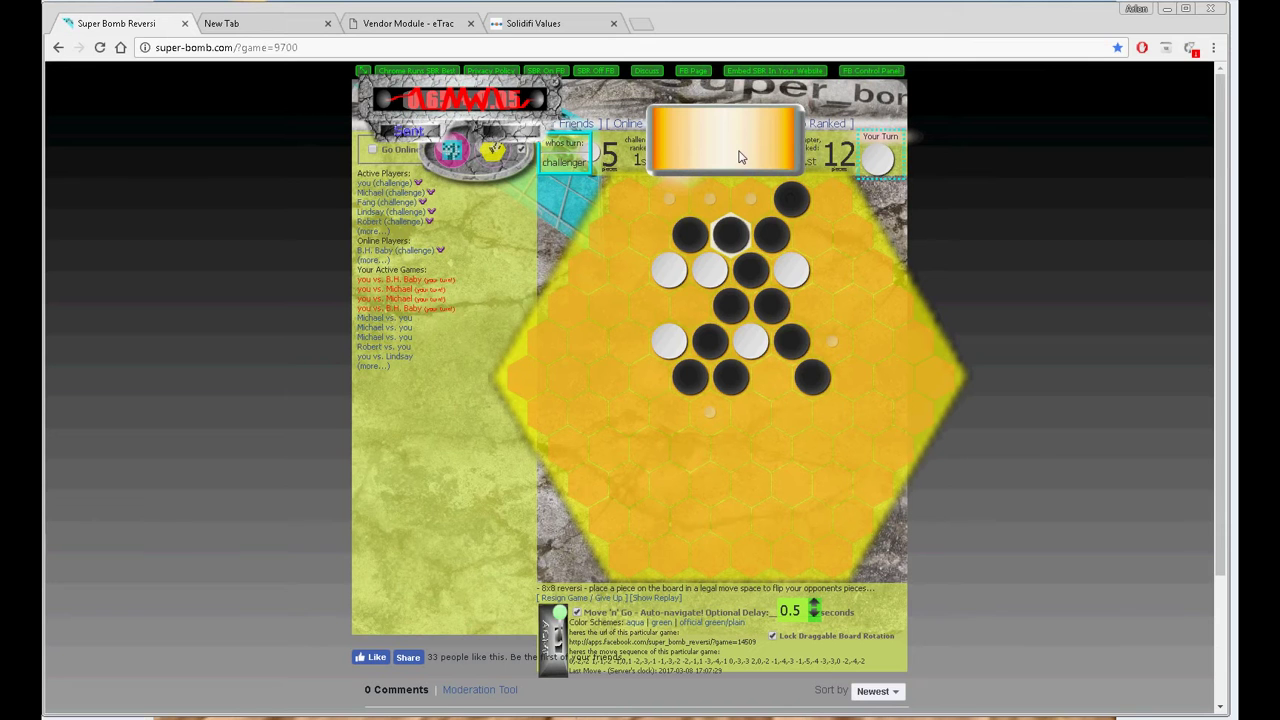
Place a white piece in the hexagonal reversi game, and at G4, F4 and C6 in the successive 8x8 games
click(707, 203)
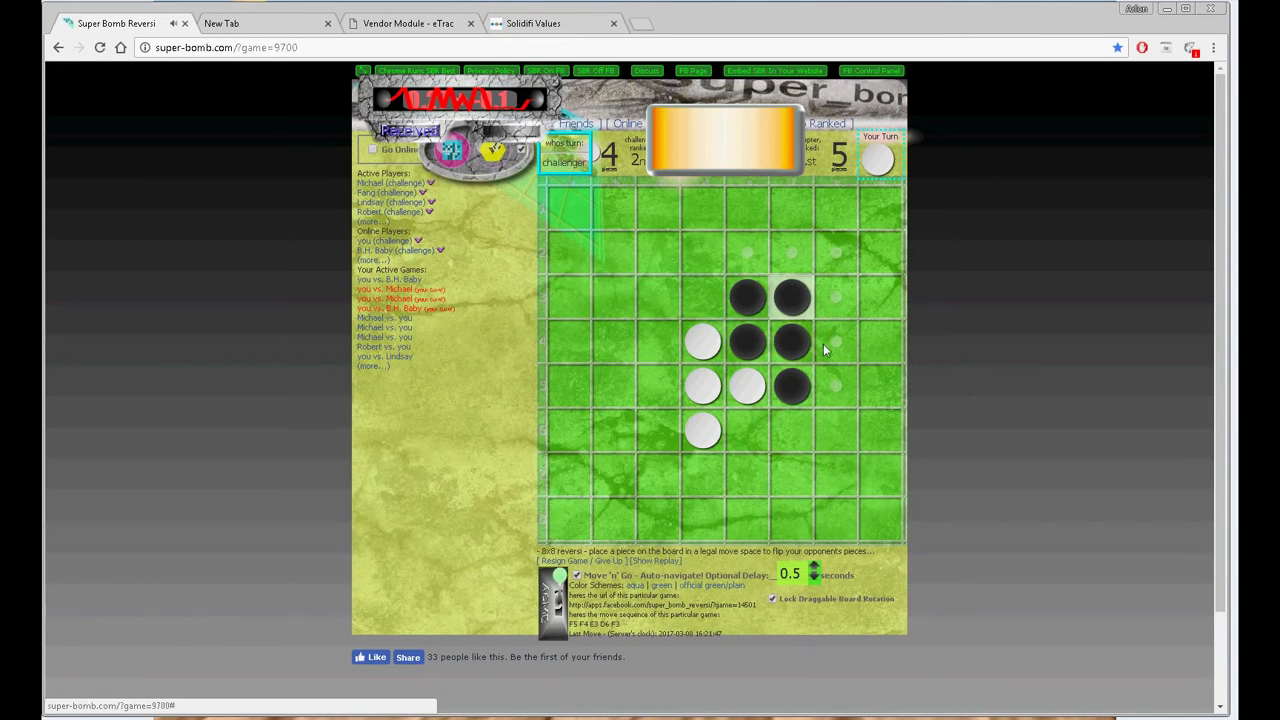
click(823, 343)
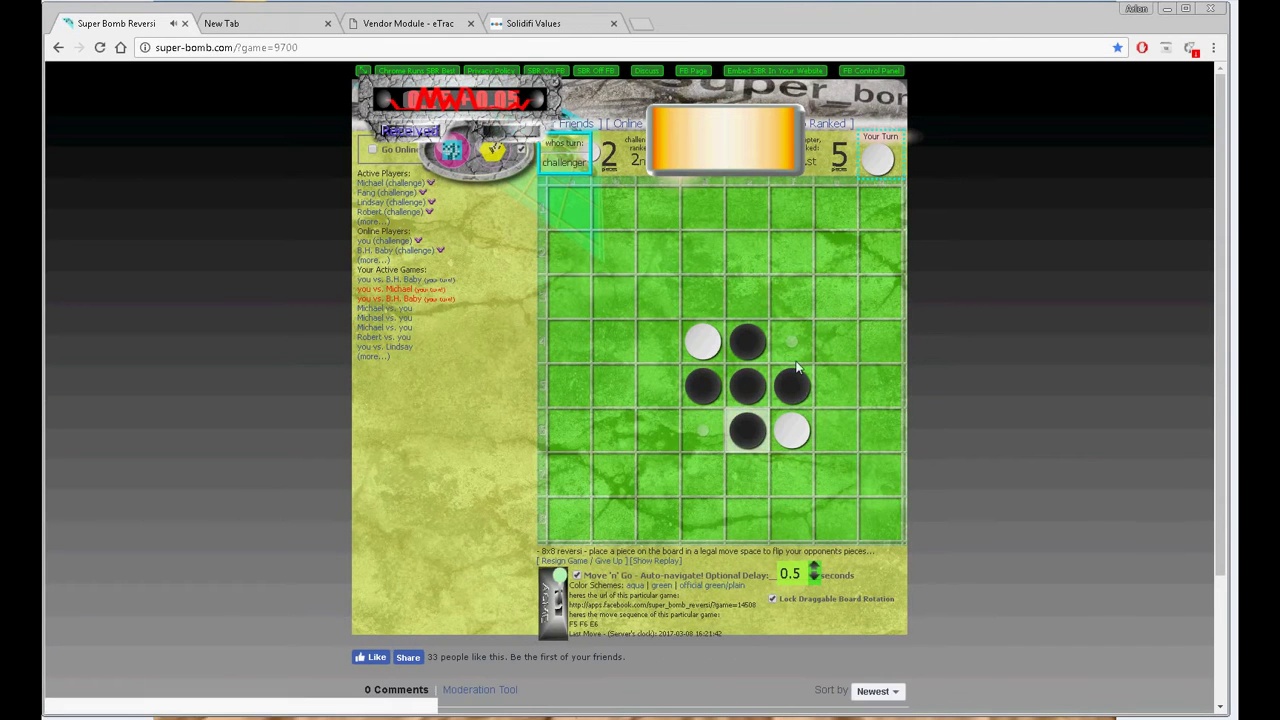
click(790, 348)
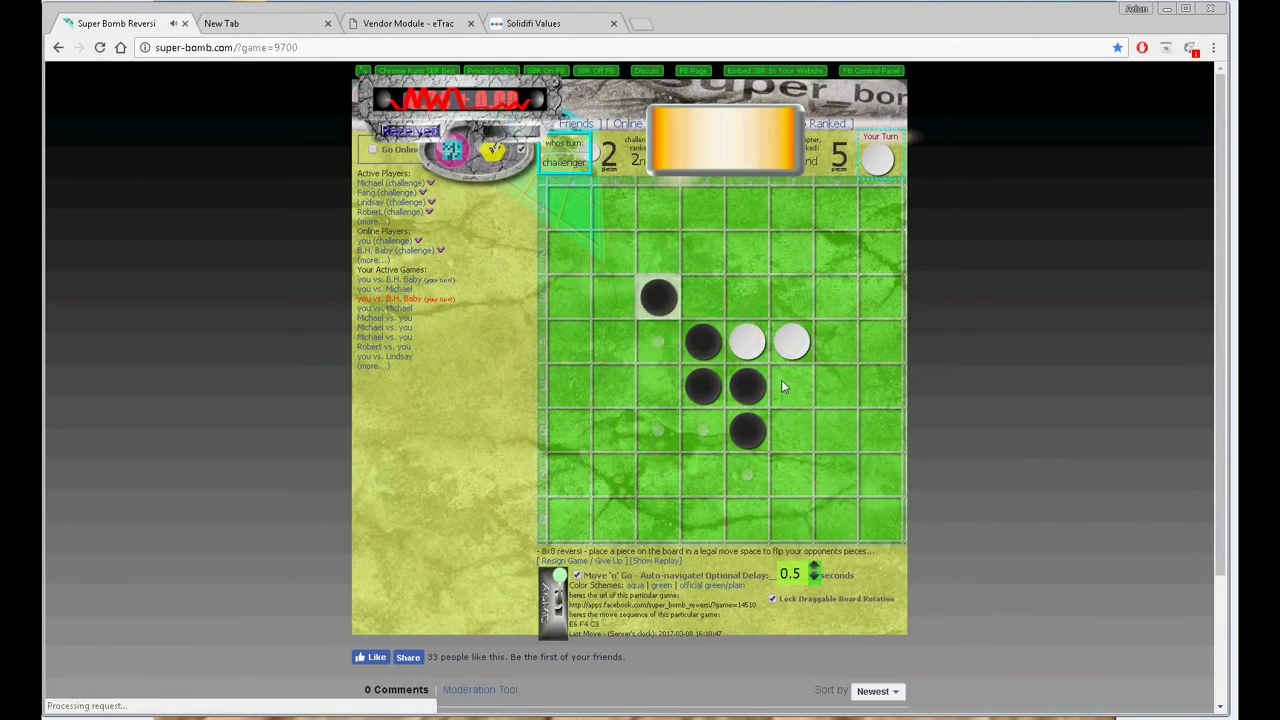
click(660, 432)
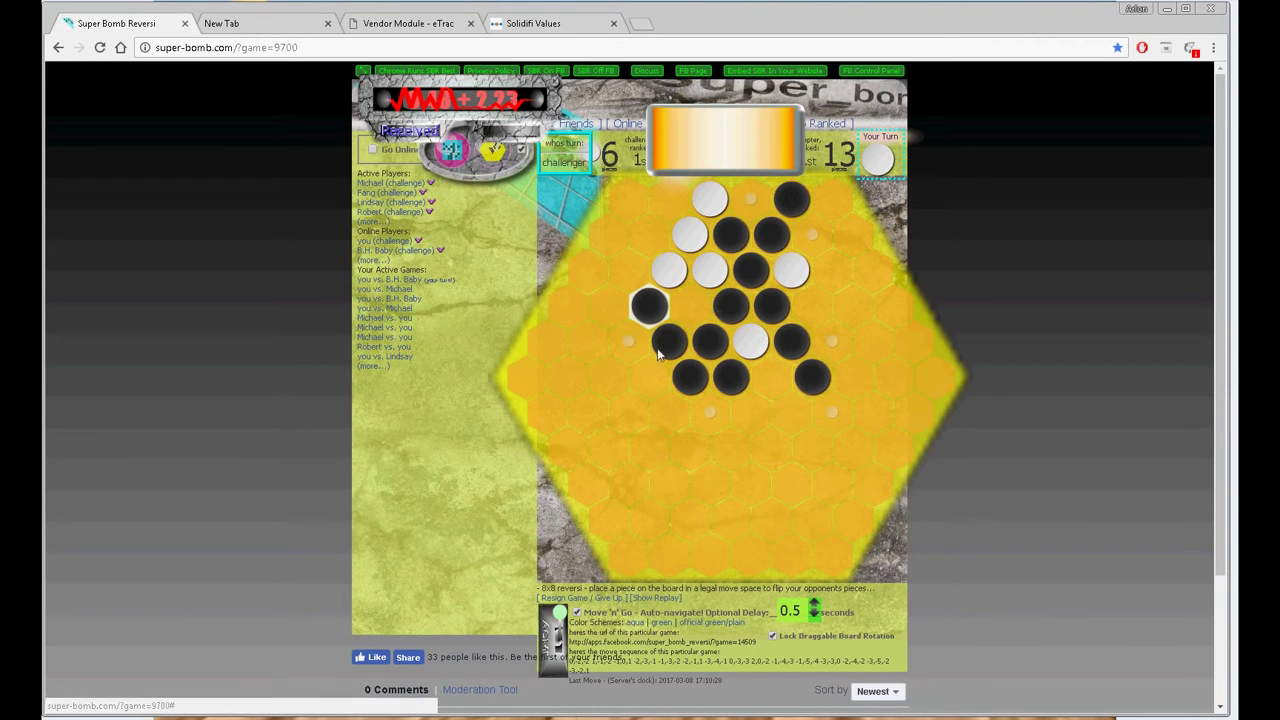
Alternate white moves between the hexagonal game and the 8x8 game, placing the 8x8 pieces at D6, C5 and D3
click(708, 416)
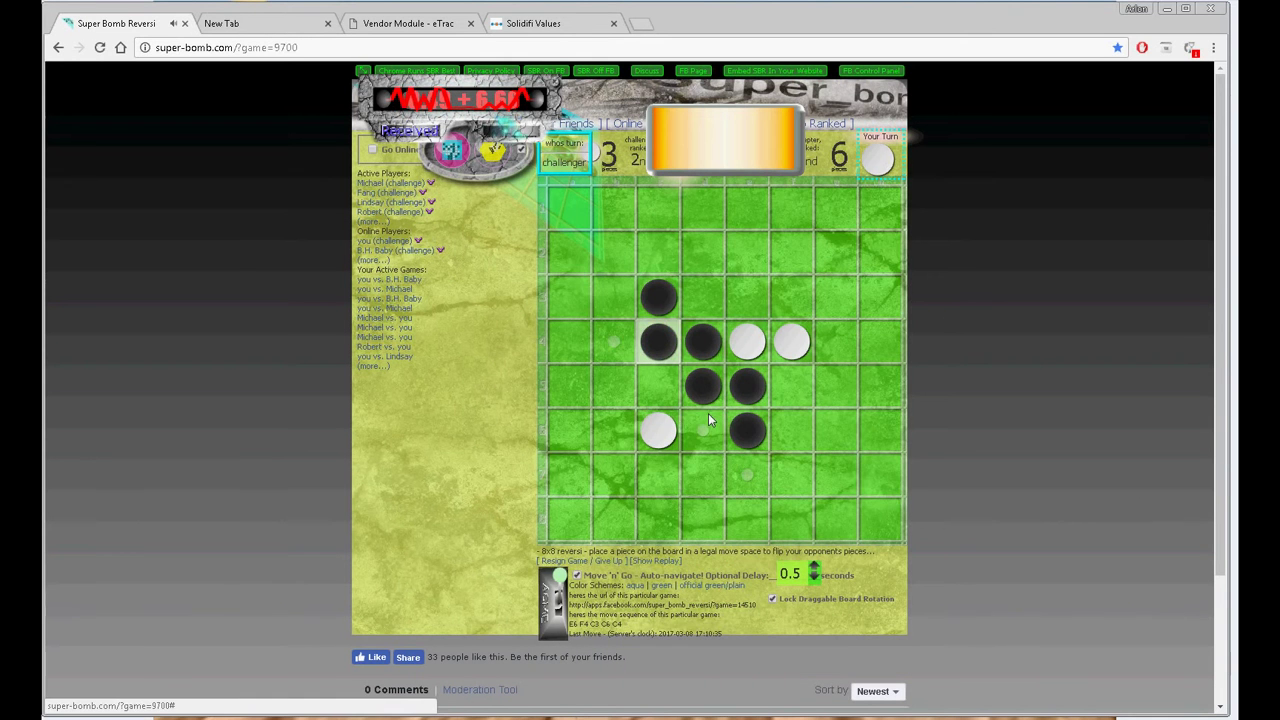
click(706, 428)
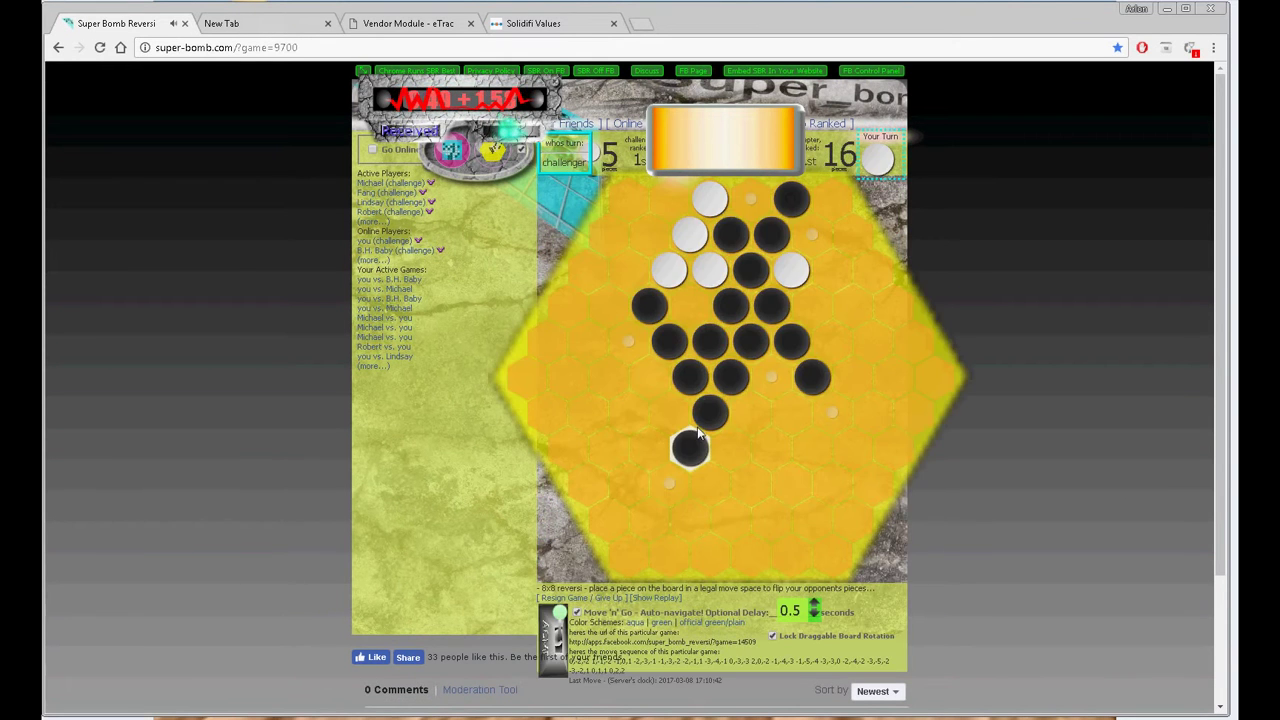
click(769, 383)
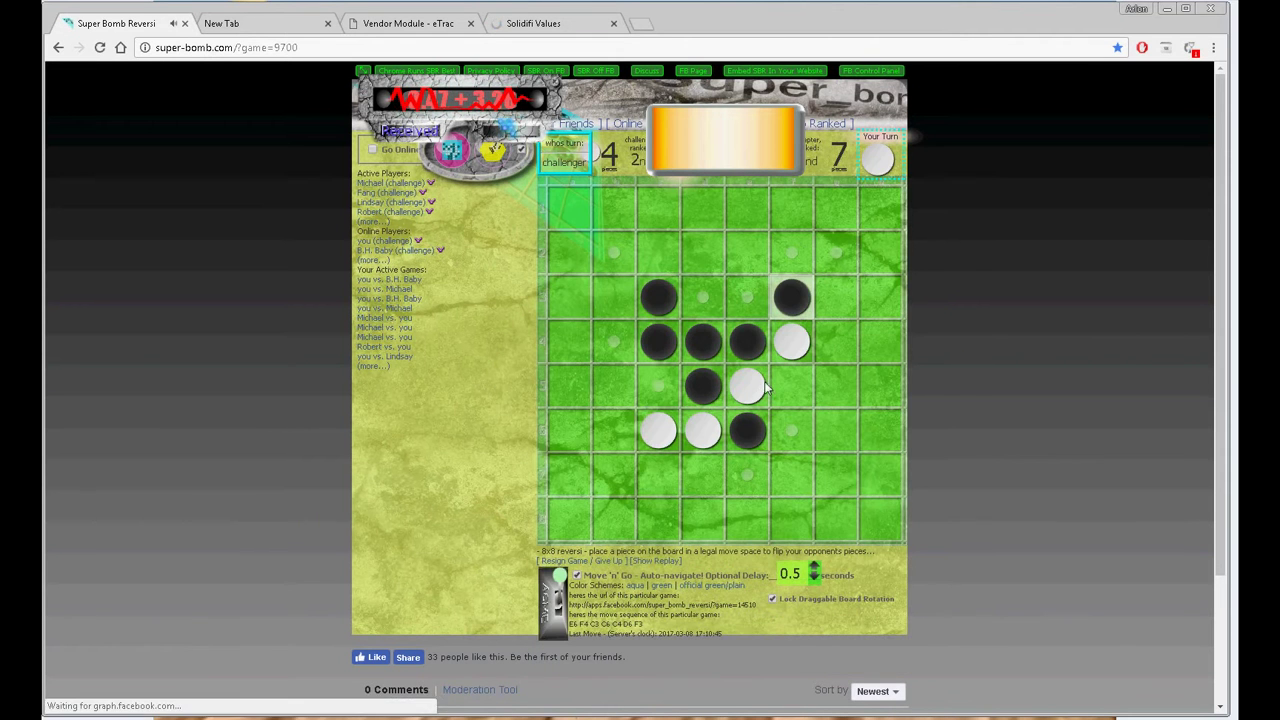
click(663, 400)
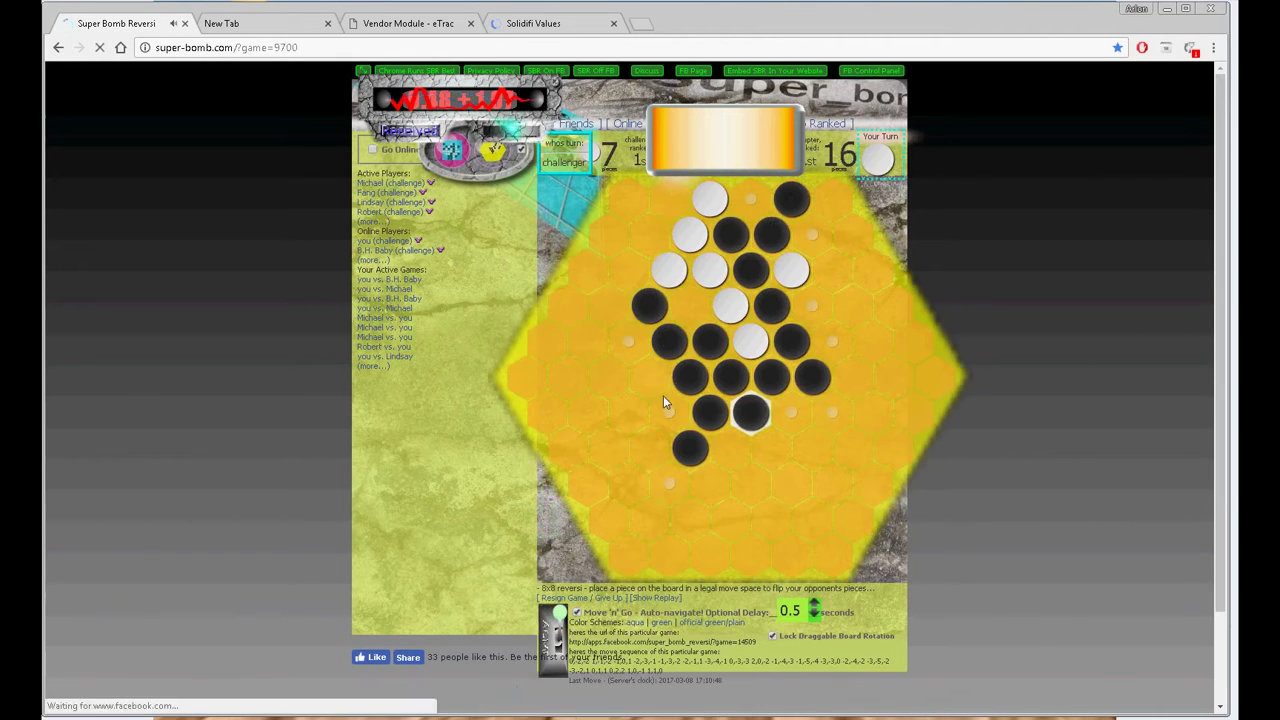
click(802, 309)
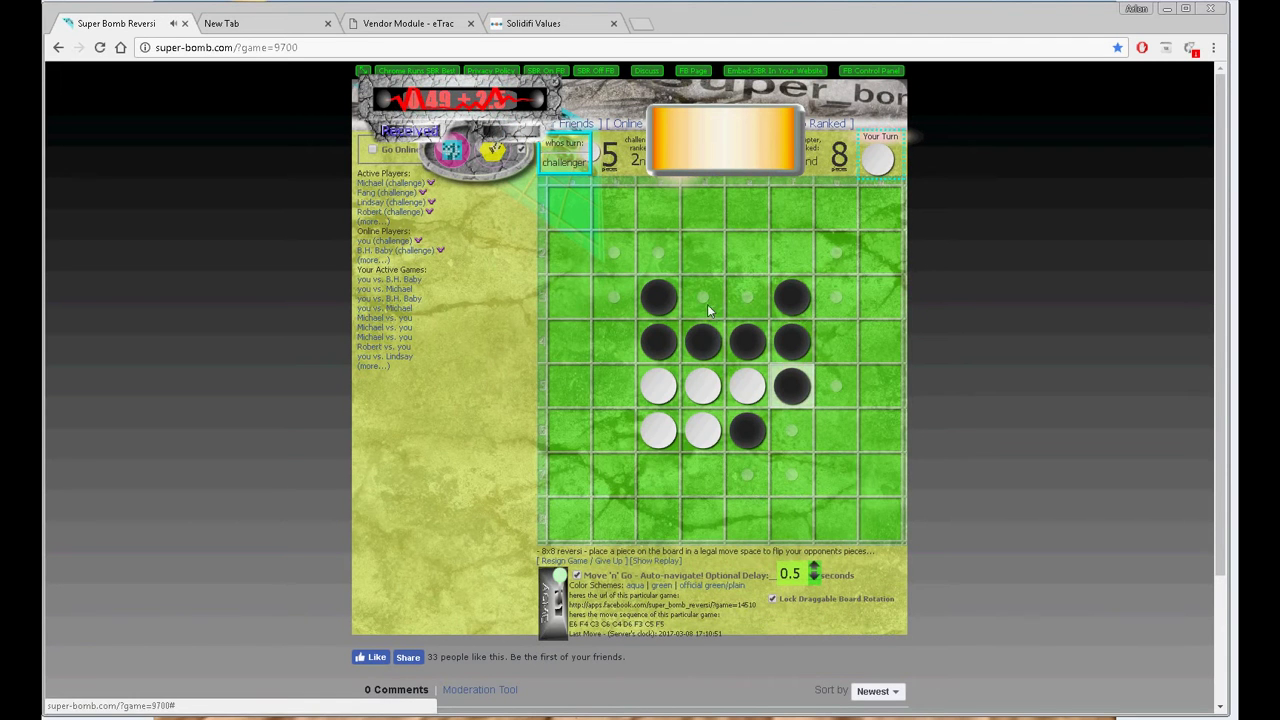
click(707, 304)
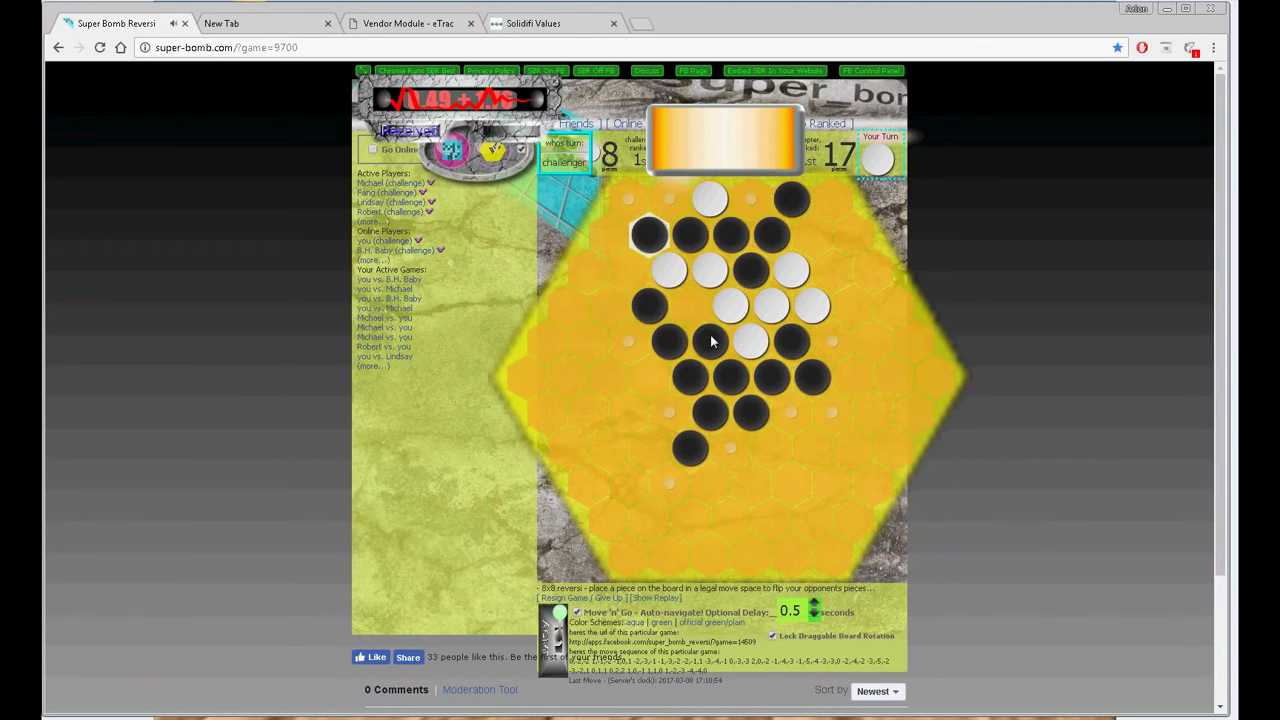
Play three white moves in the hexagonal game: one on the top row and two beside the cluster's right edge
click(667, 203)
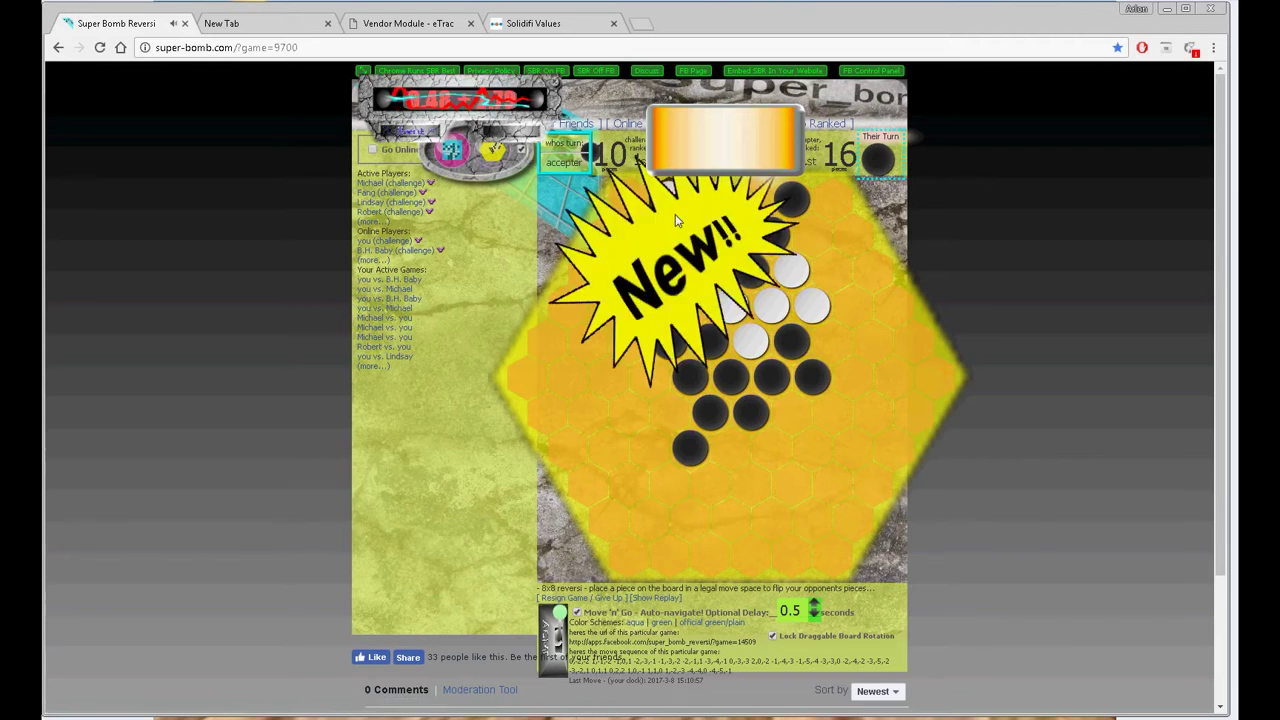
click(739, 308)
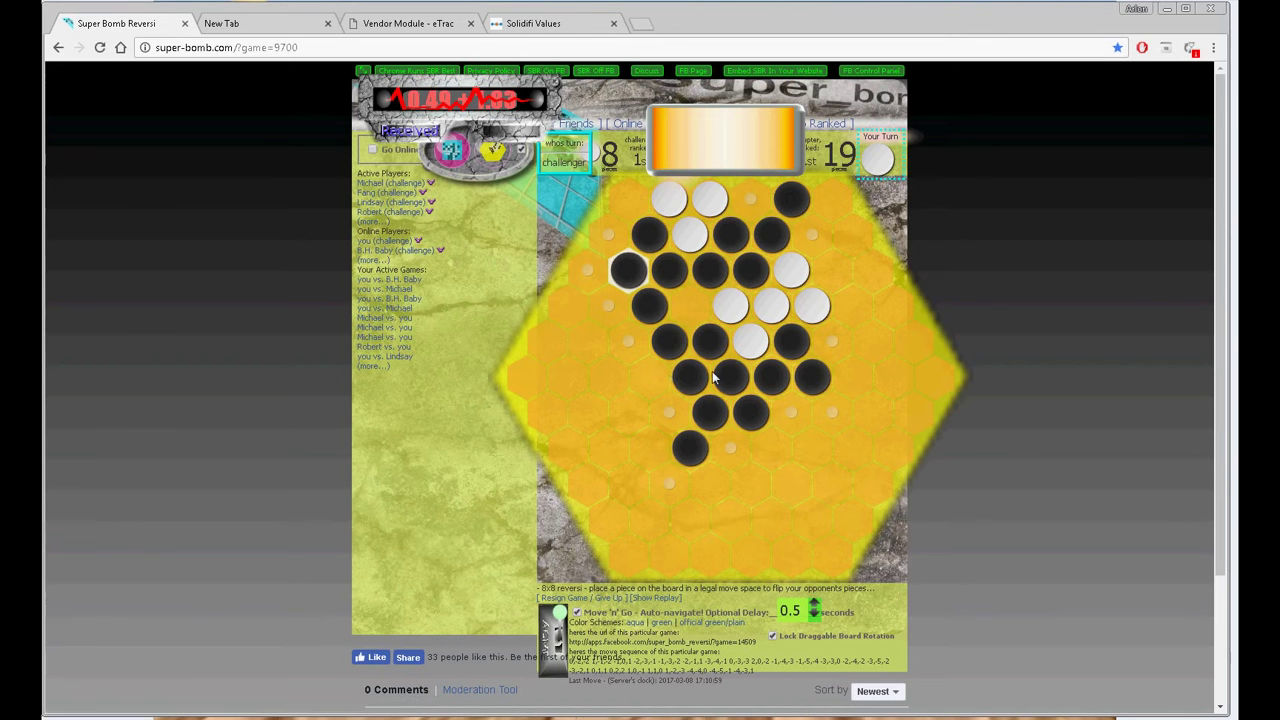
click(830, 342)
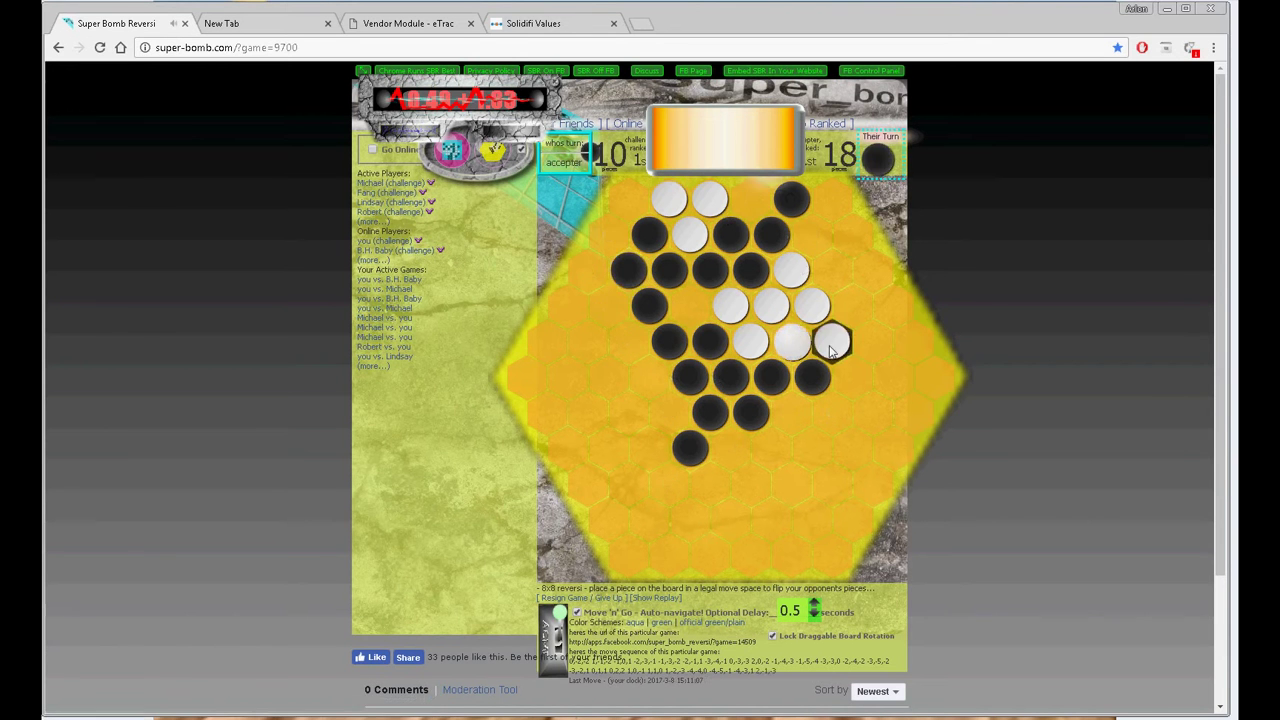
click(703, 253)
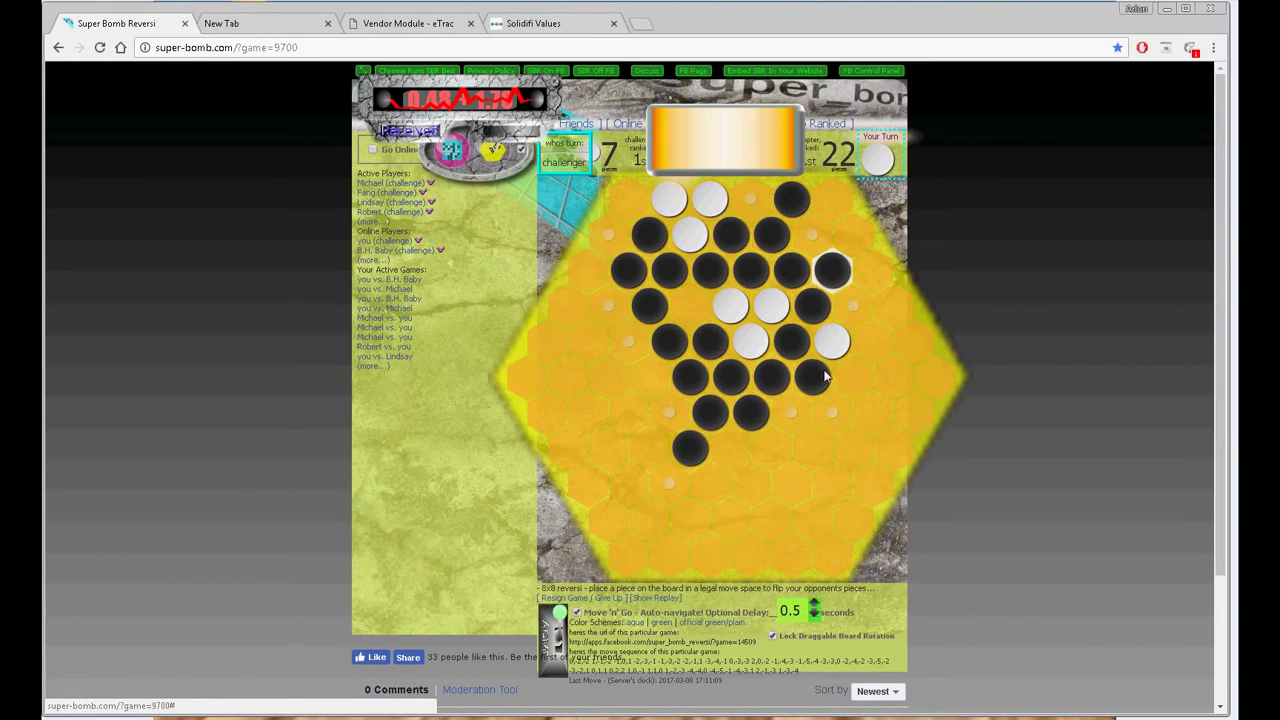
click(850, 309)
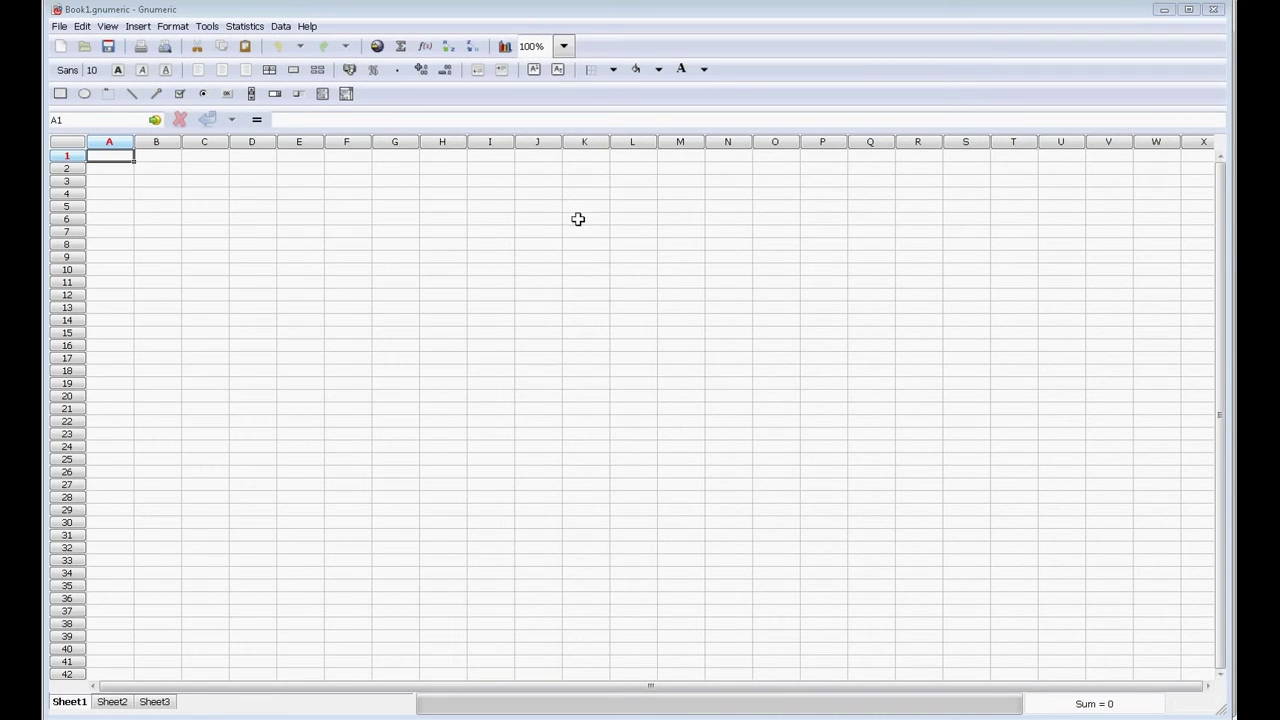
Switch to the blank Gnumeric workbook and enter the heading Balance in J3 with the starting balance 10 in J4
click(540, 181)
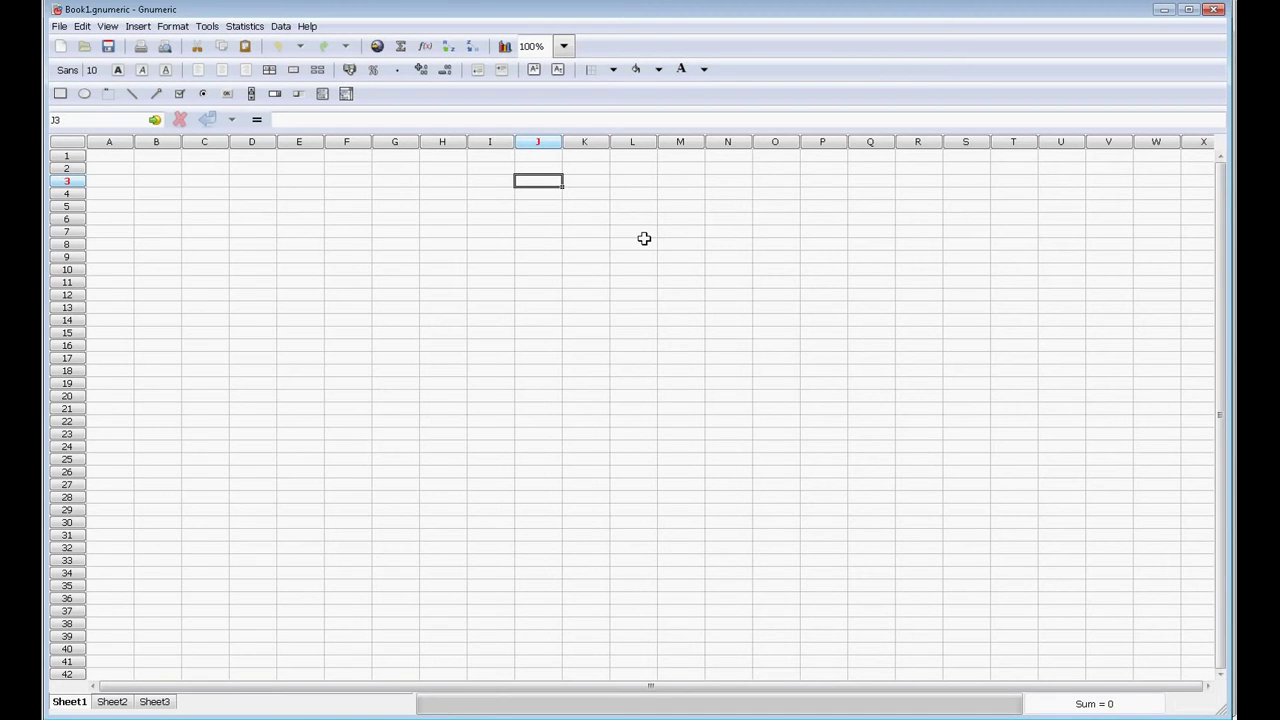
text(Balannce)
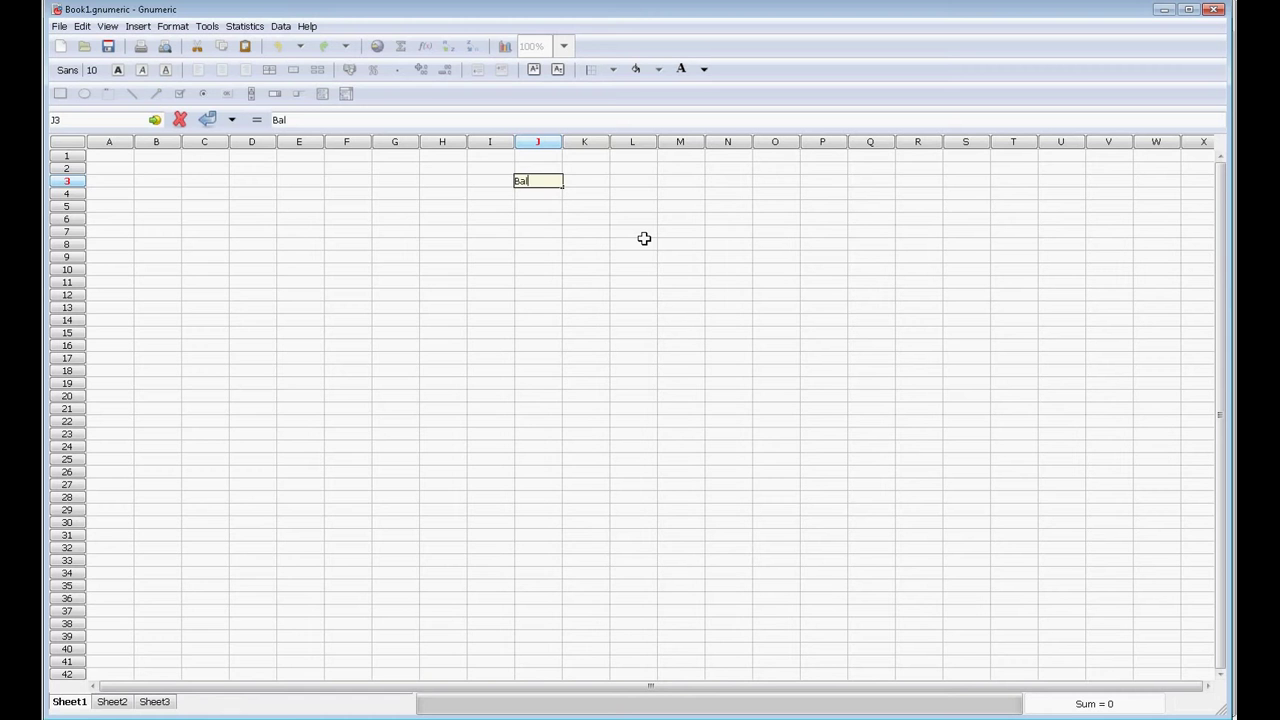
key(BackSpace)
key(BackSpace)
text(ce)
key(Return)
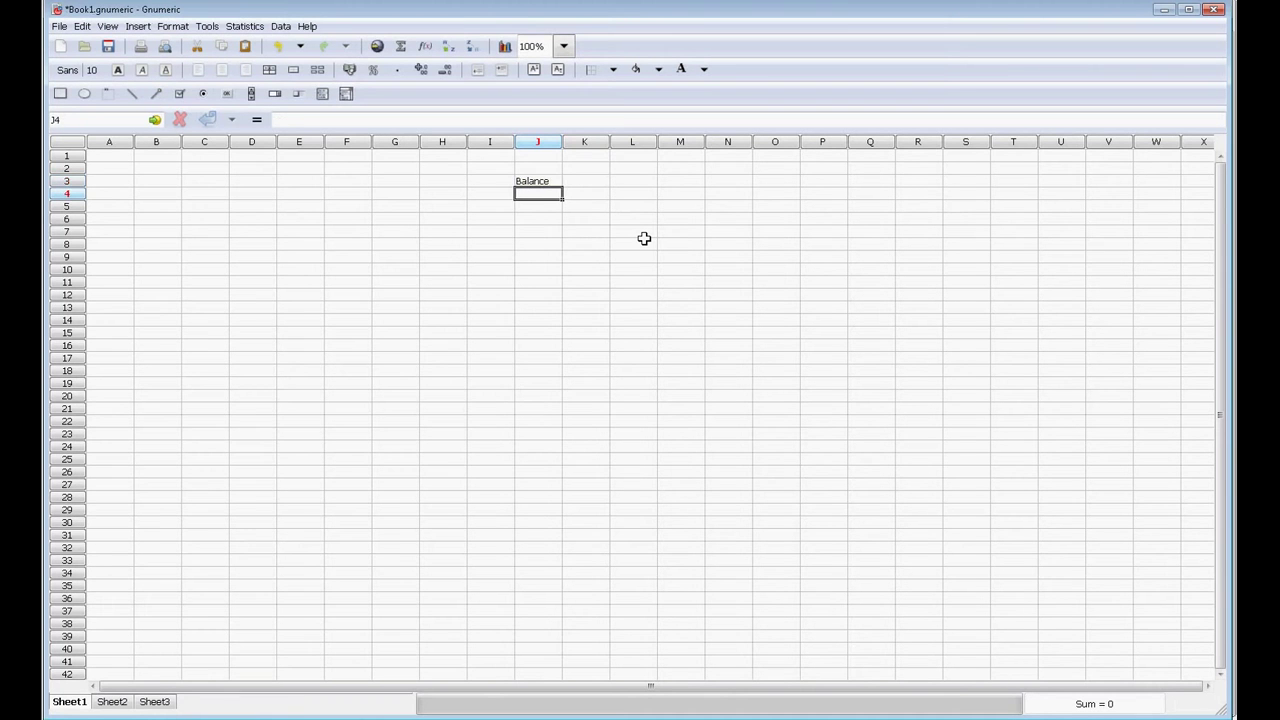
text(10)
key(Return)
Enter the income amount 1000 in H5 and the expense amounts 200 in I6 and 50 in I7
key(Left)
key(Left)
text(100)
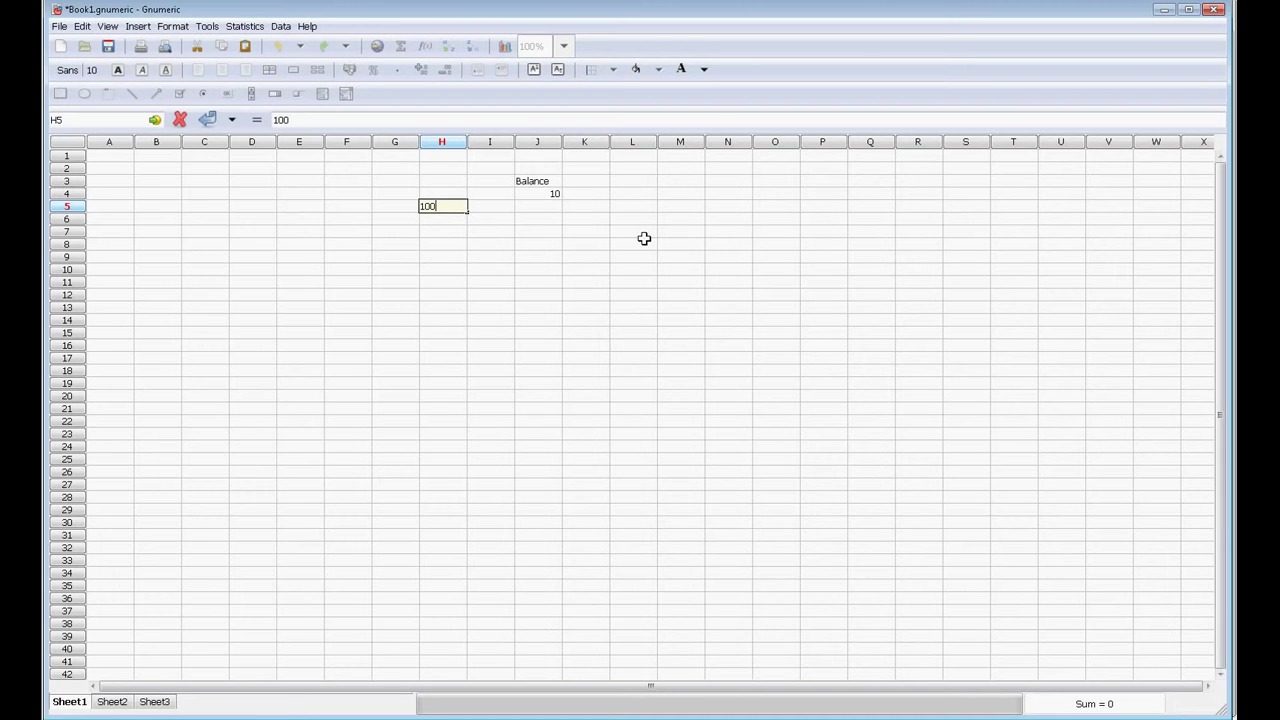
key(Return)
key(Right)
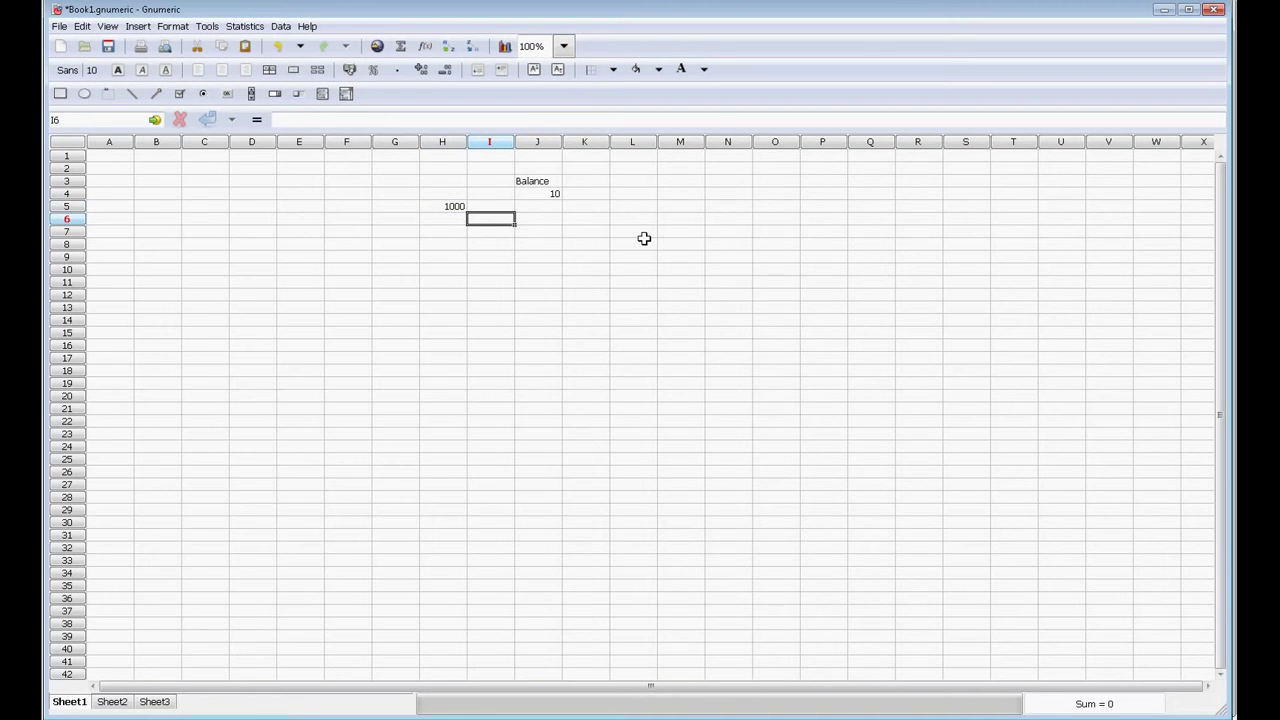
text(200)
key(Return)
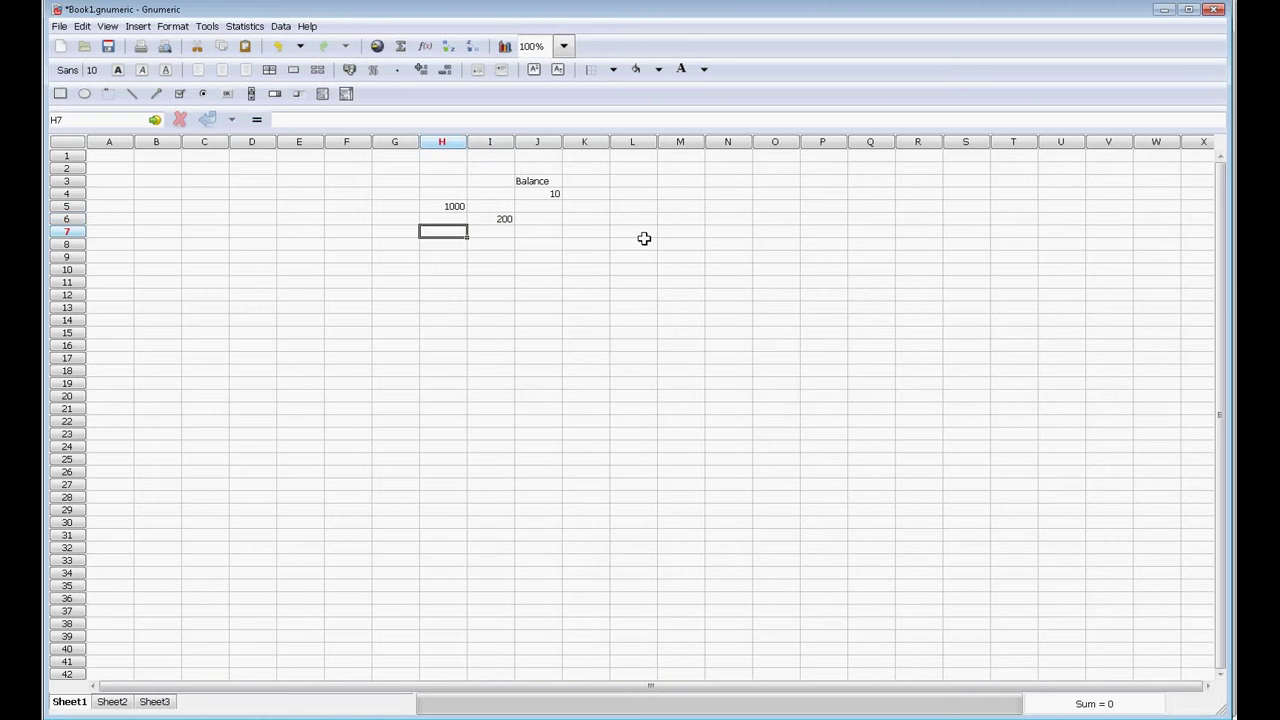
key(Right)
text(5)
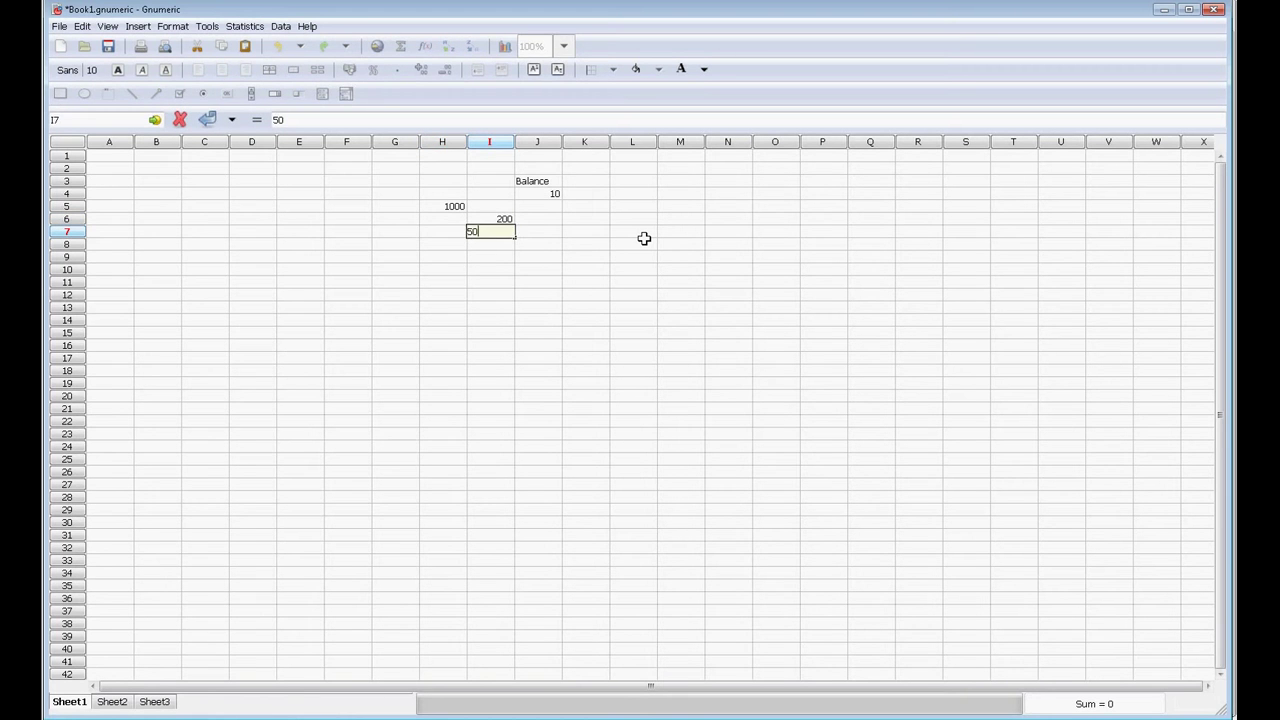
text(0)
Label the transactions in column G: phone in G7, grocery in G6 and paycheck in G5
key(Left)
key(Left)
text(p)
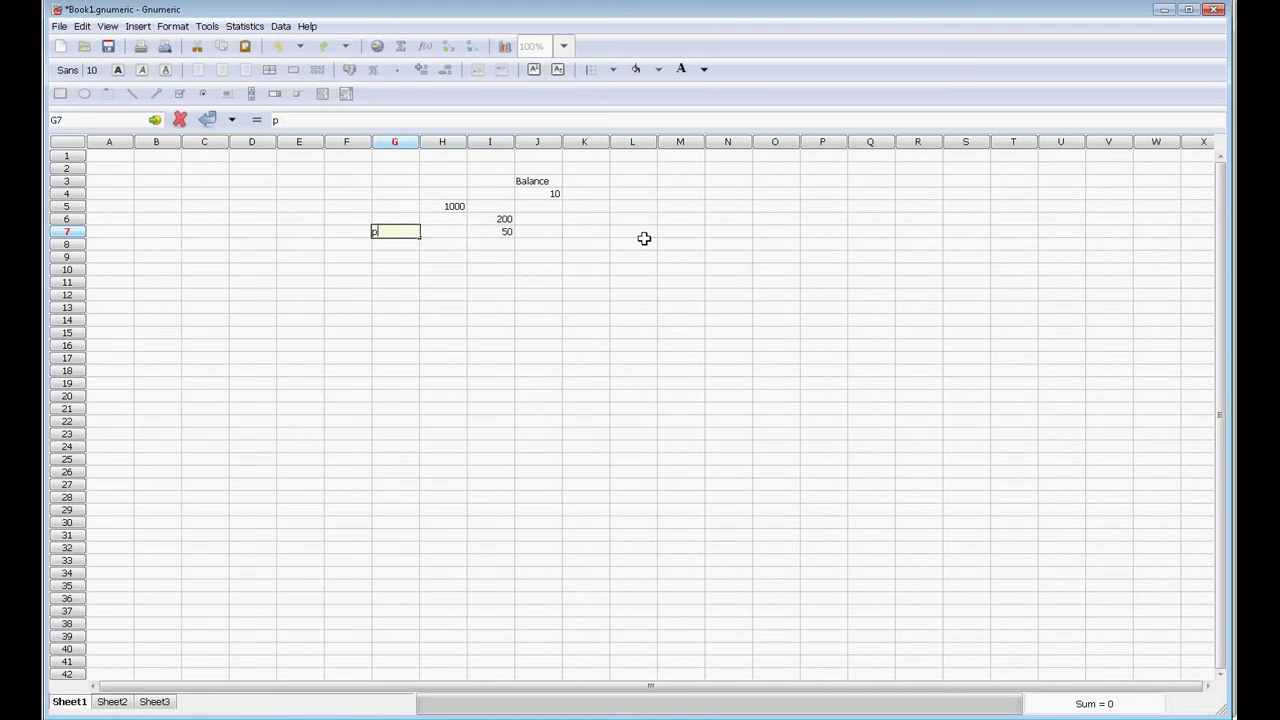
text(nhone)
key(Up)
text(groce)
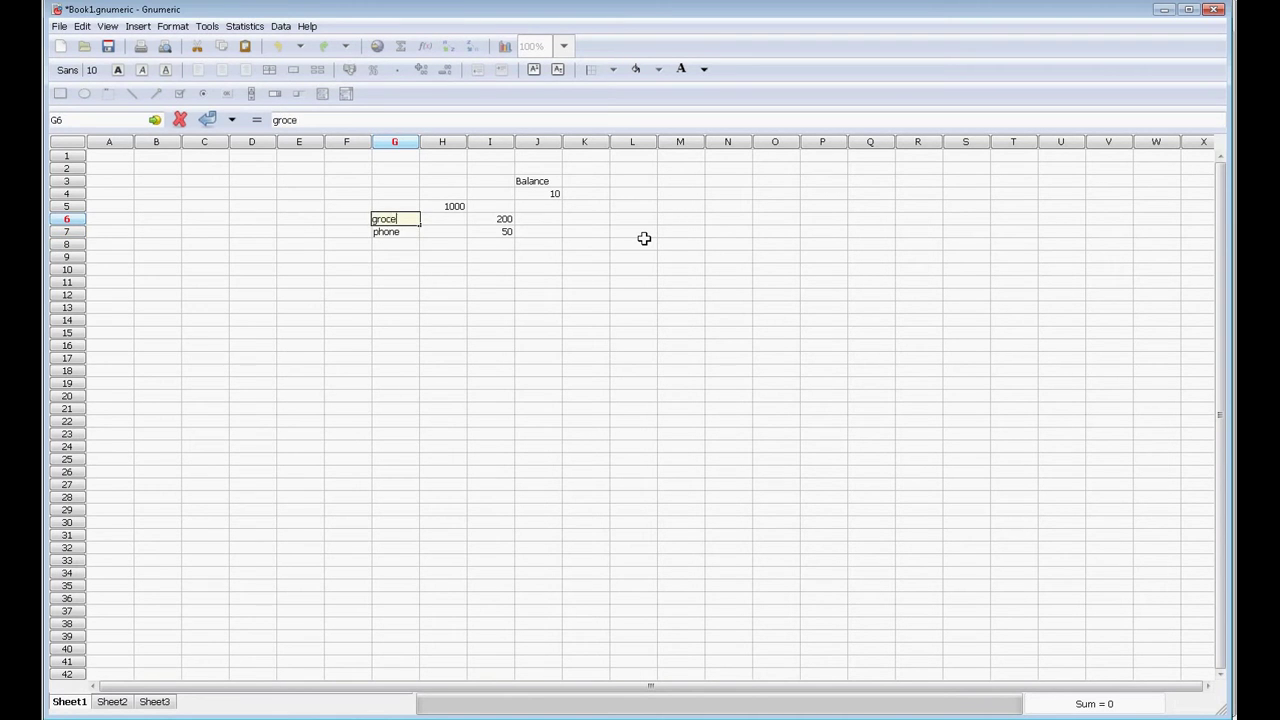
key(Up)
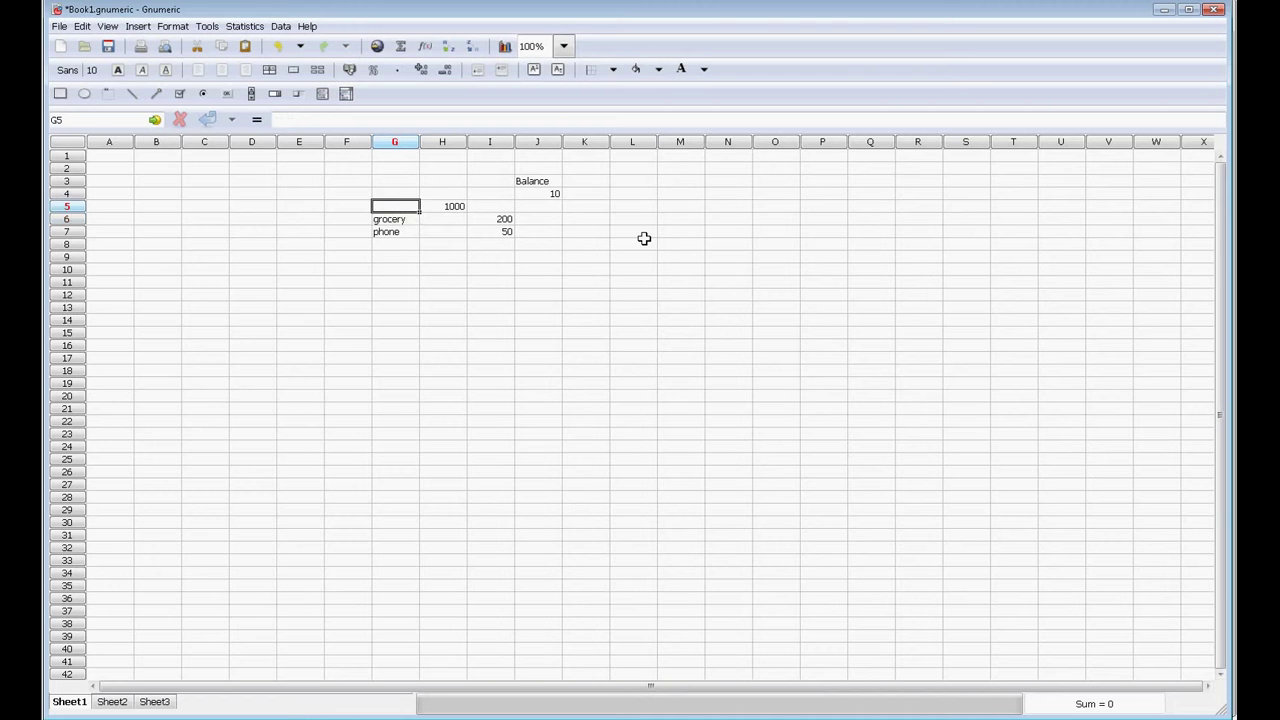
text(paycheck)
Enter the dates 3/8/2017, 3/9/2017 and 3/10/2017 in F4:F6 and autofill the daily series down to F19
key(Left)
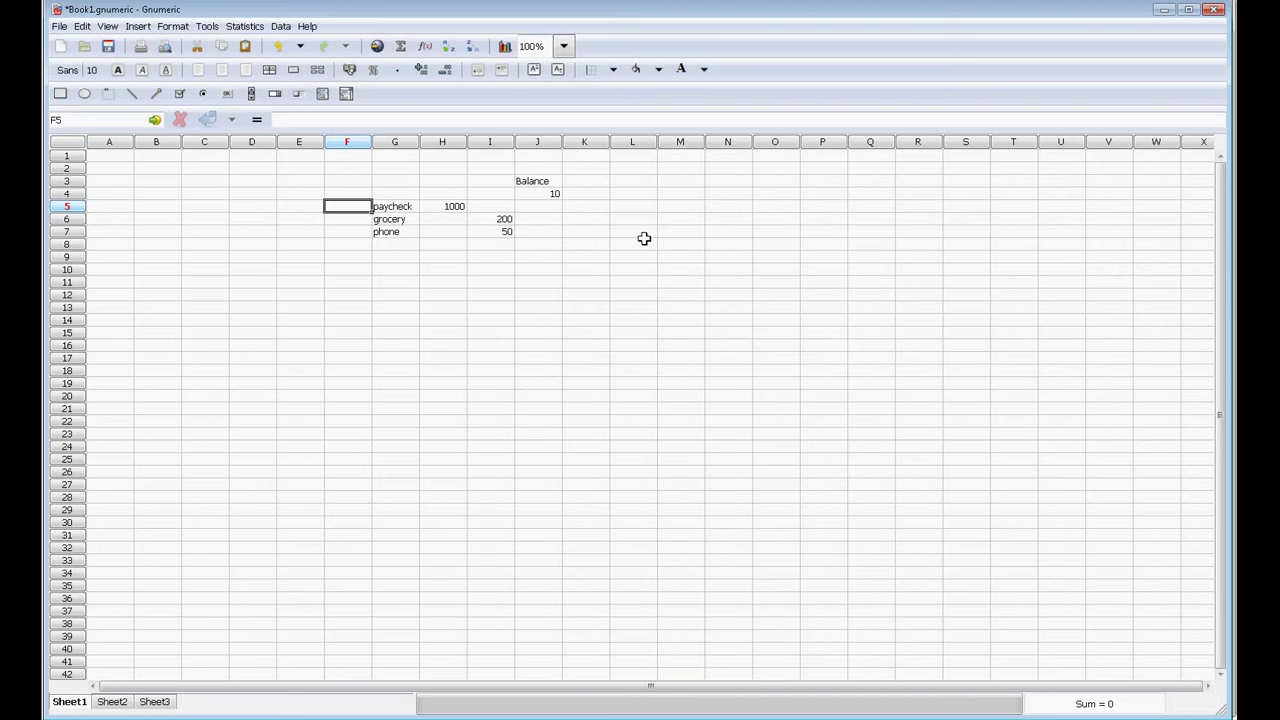
key(Up)
text(3/8/1)
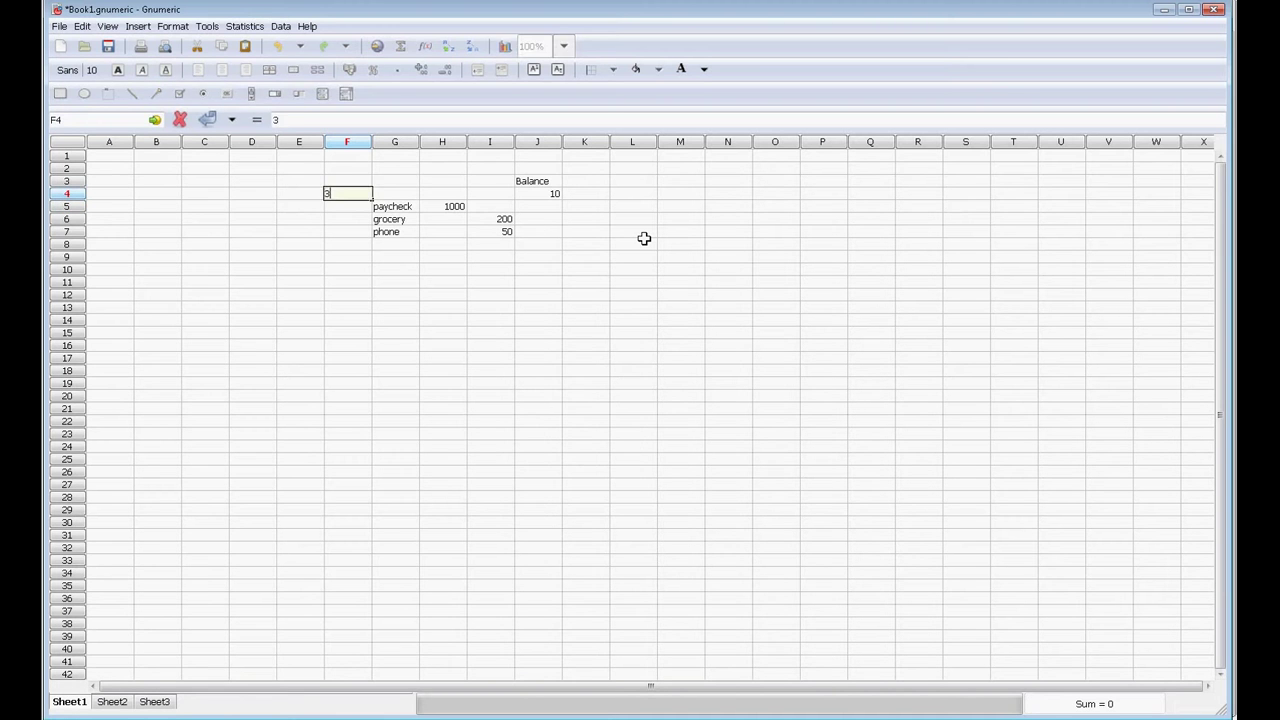
key(Return)
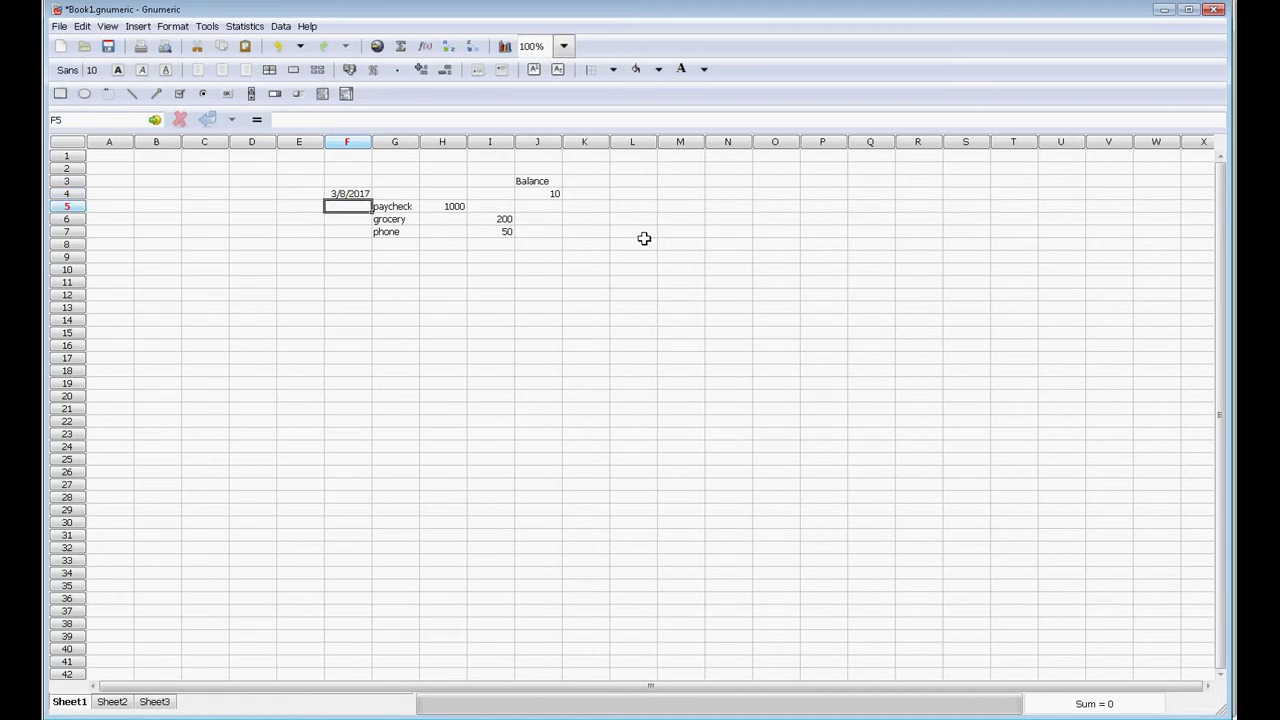
text(3/9/)
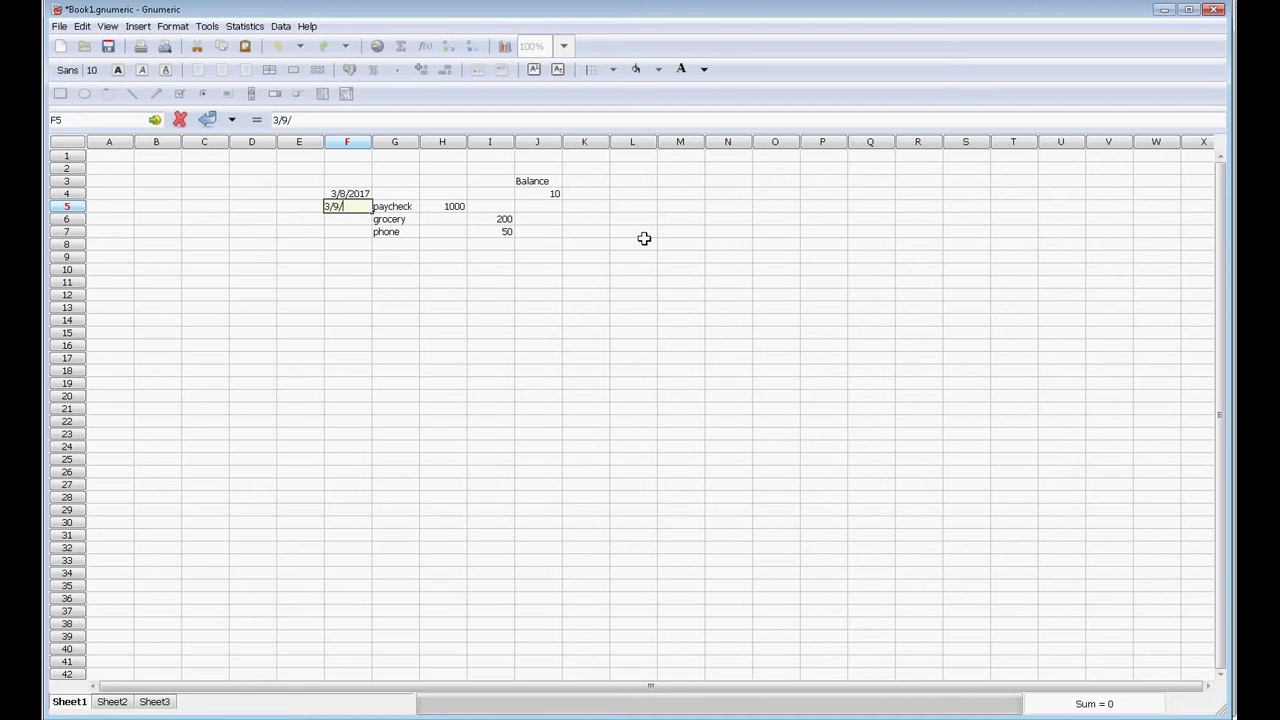
text(17)
key(Return)
text(3/)
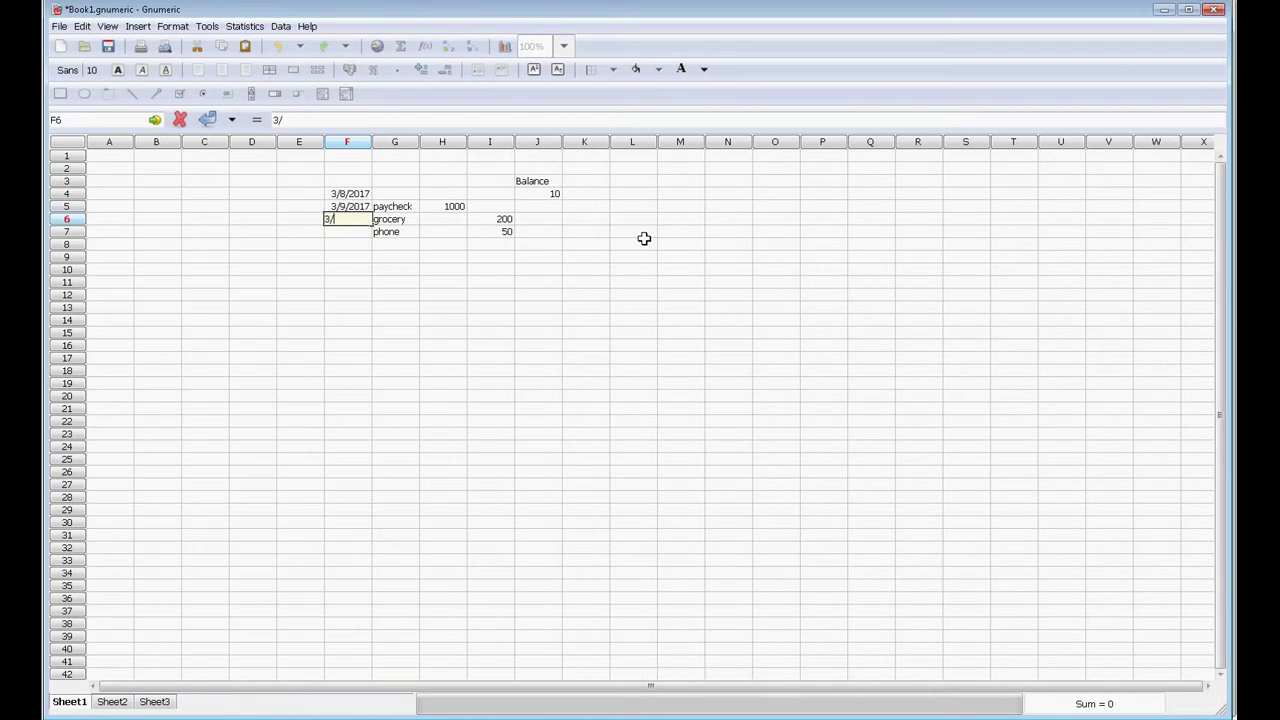
text(10/17)
key(Return)
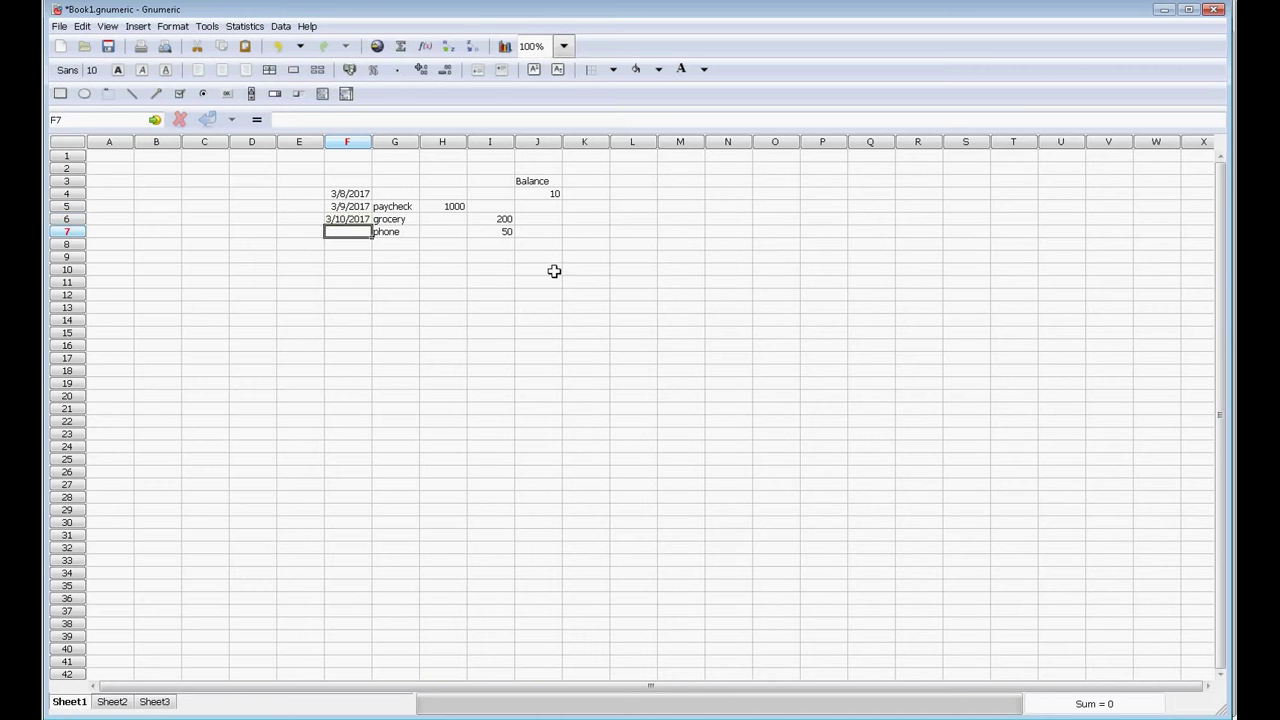
drag(357, 207, 345, 396)
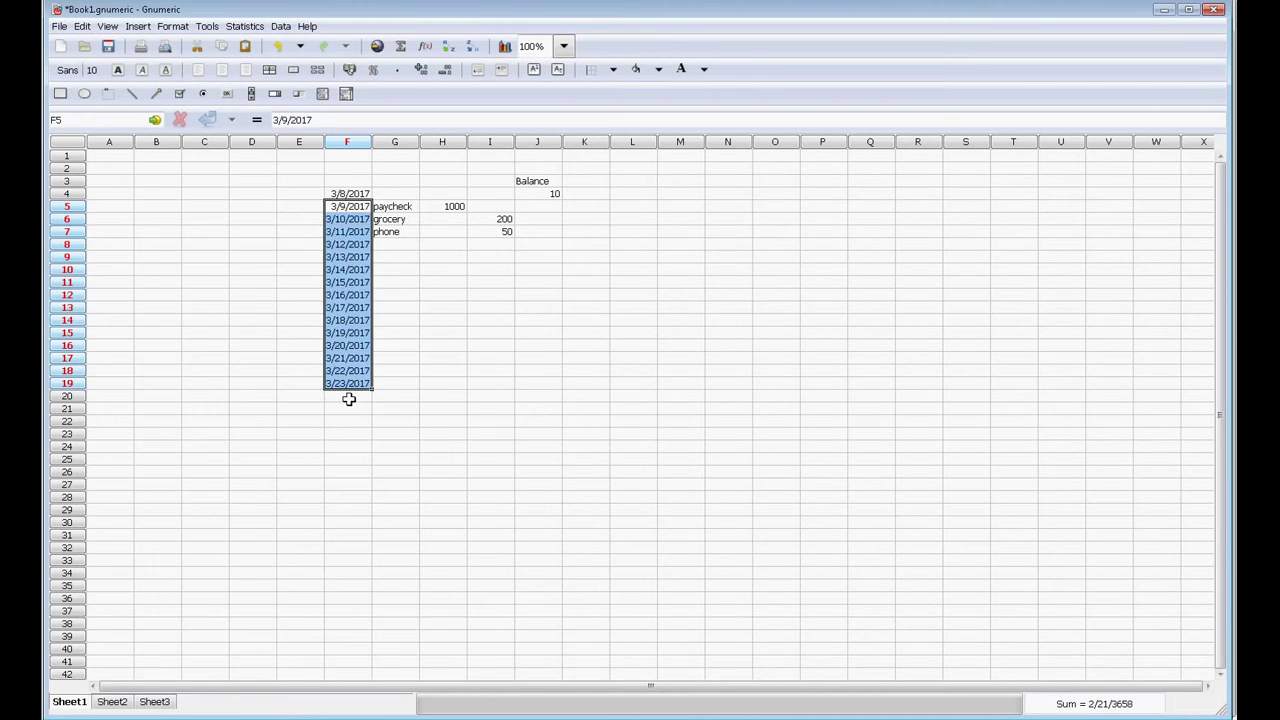
Add the transaction label rent in G8 with its expense amount 500 in I8
click(394, 244)
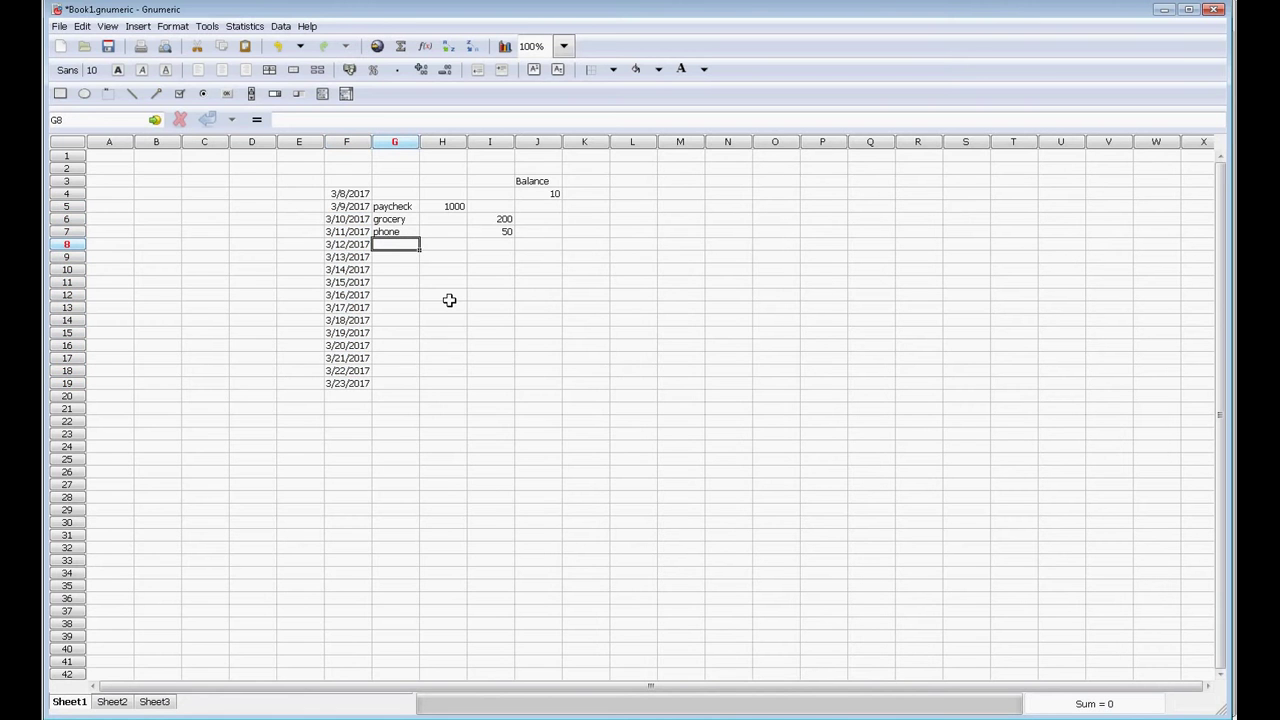
text(re)
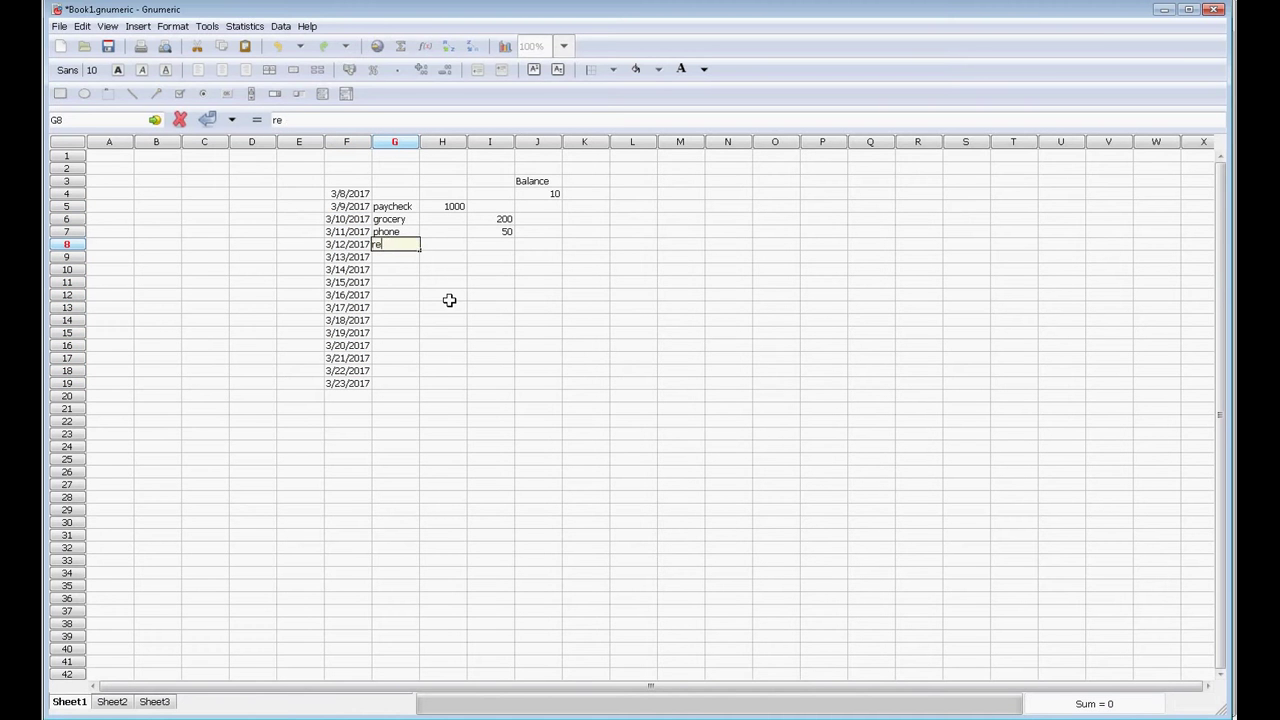
text(nt)
key(Tab)
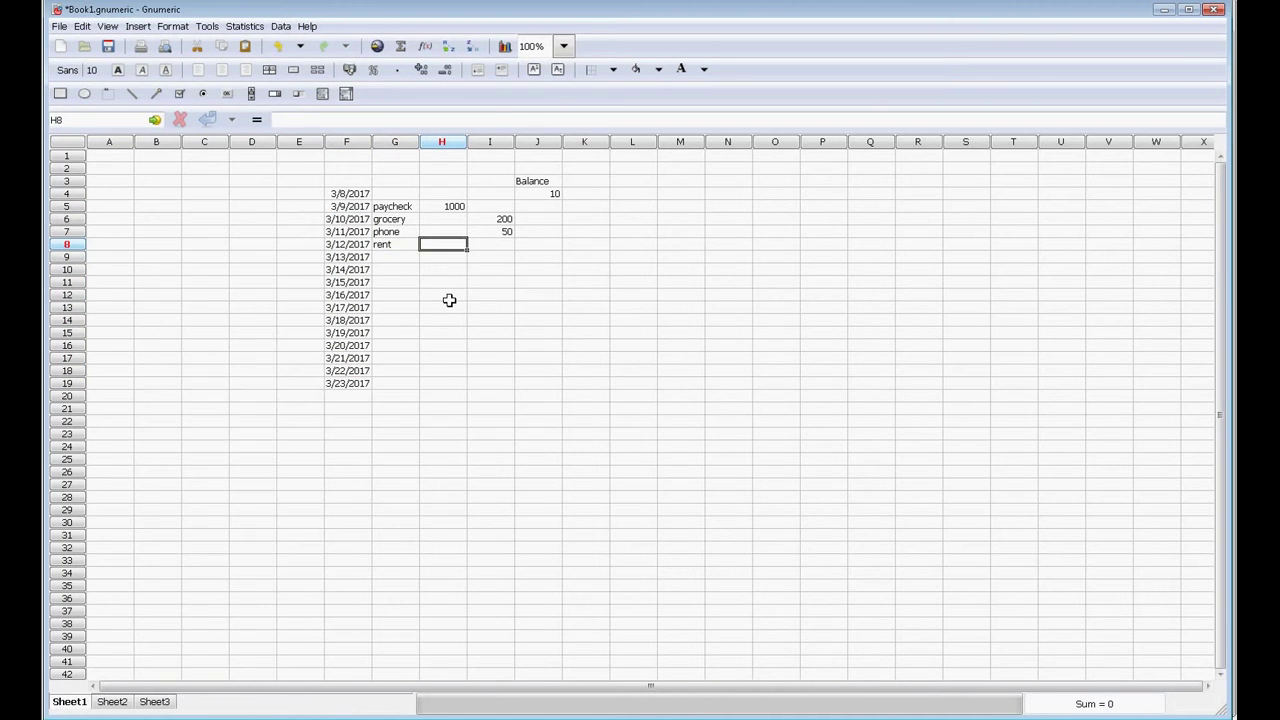
key(Tab)
text(500)
key(Tab)
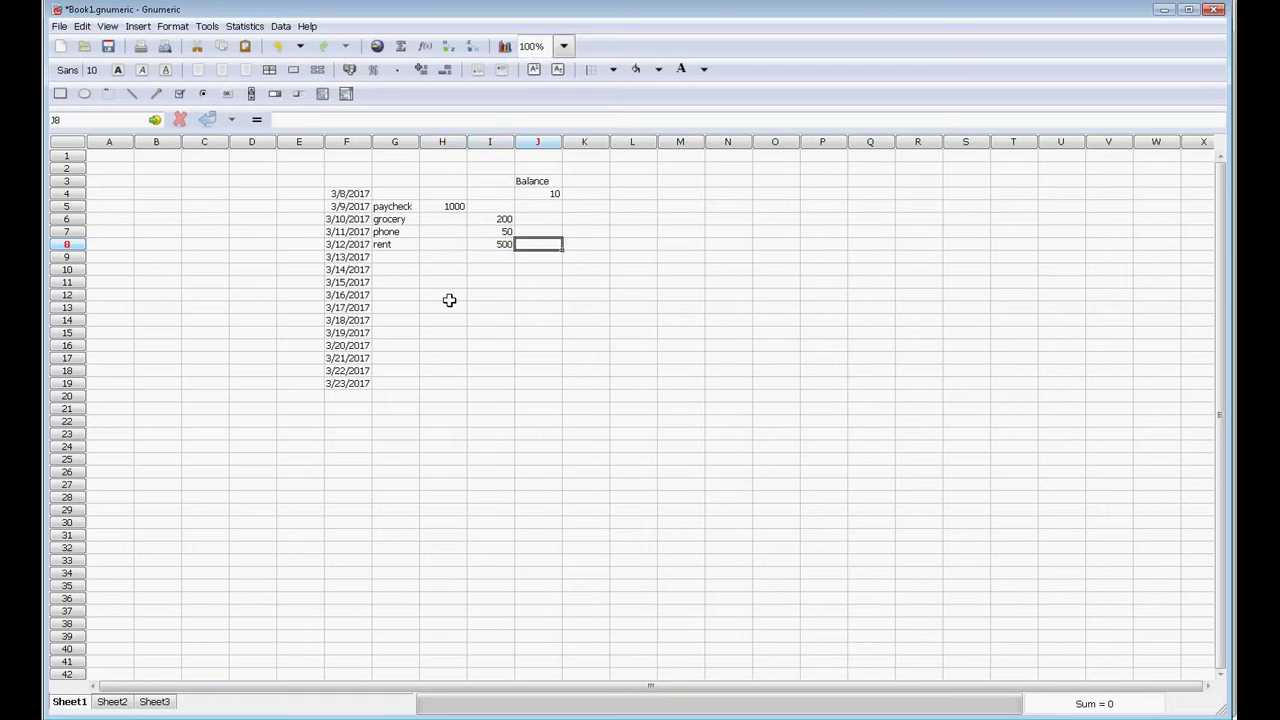
Enter the running balance formula =J4+H5-I5 in J5
click(544, 207)
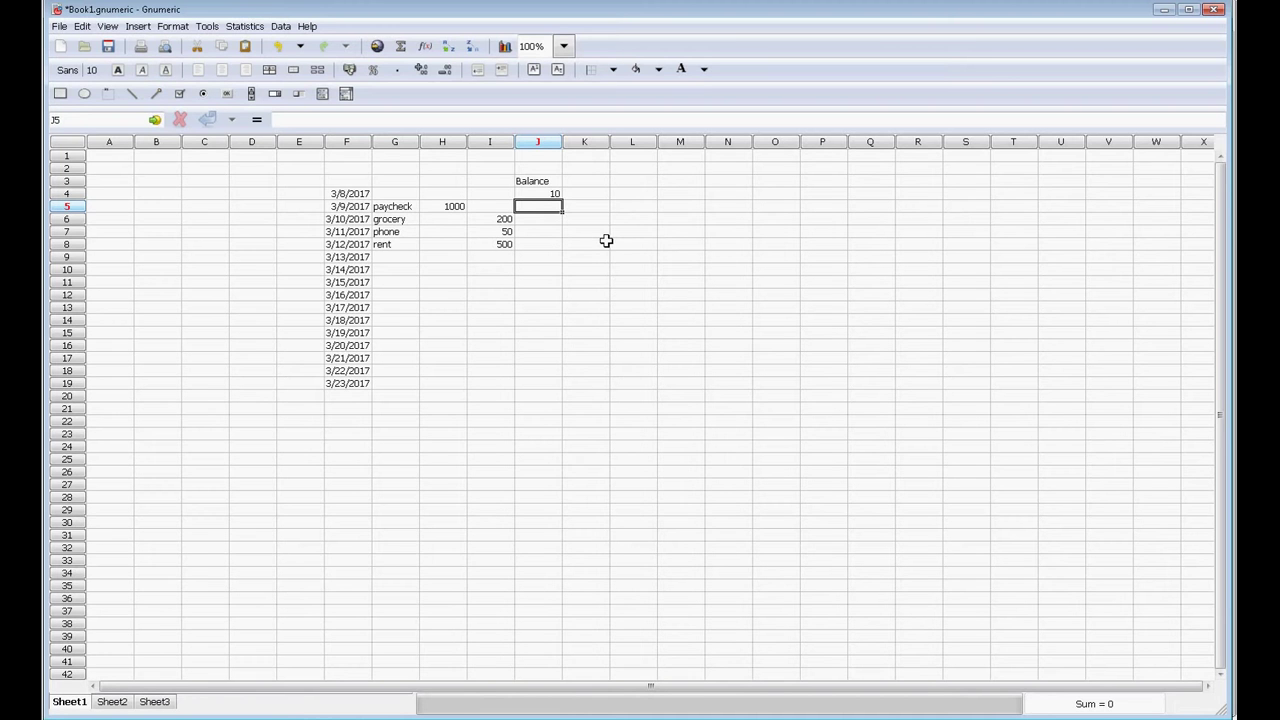
text(=)
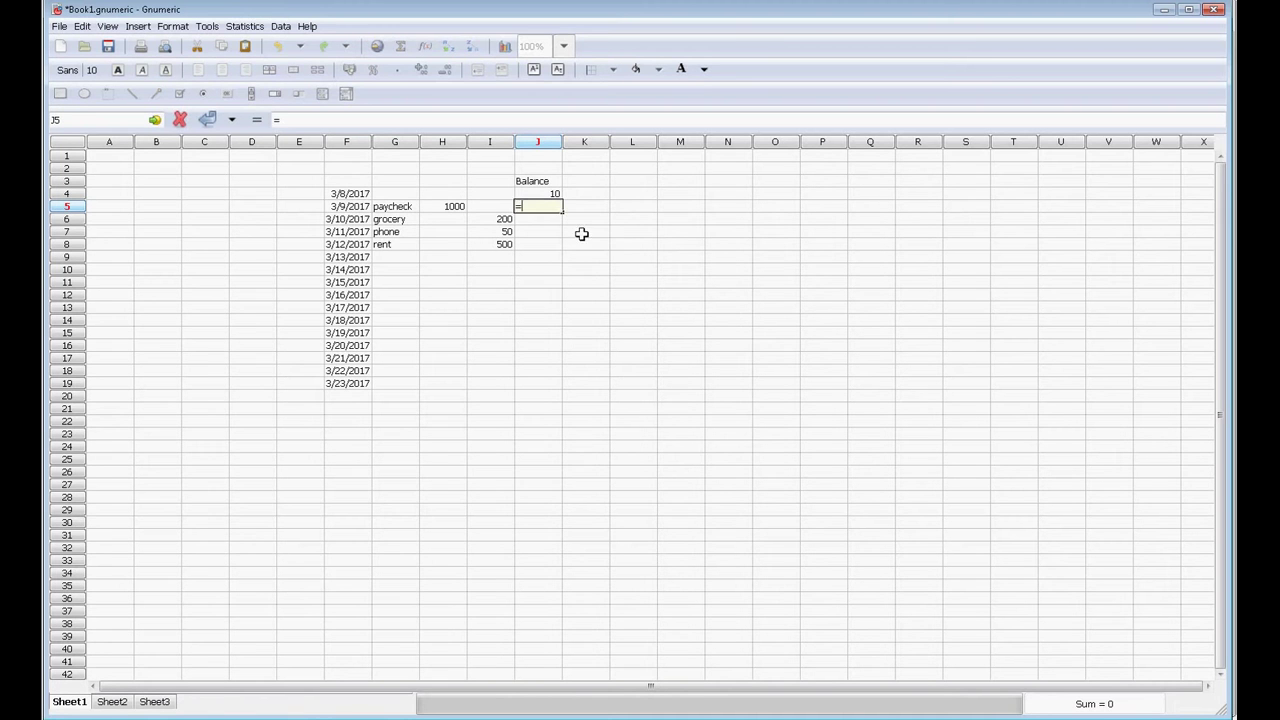
click(552, 192)
text(+)
click(457, 206)
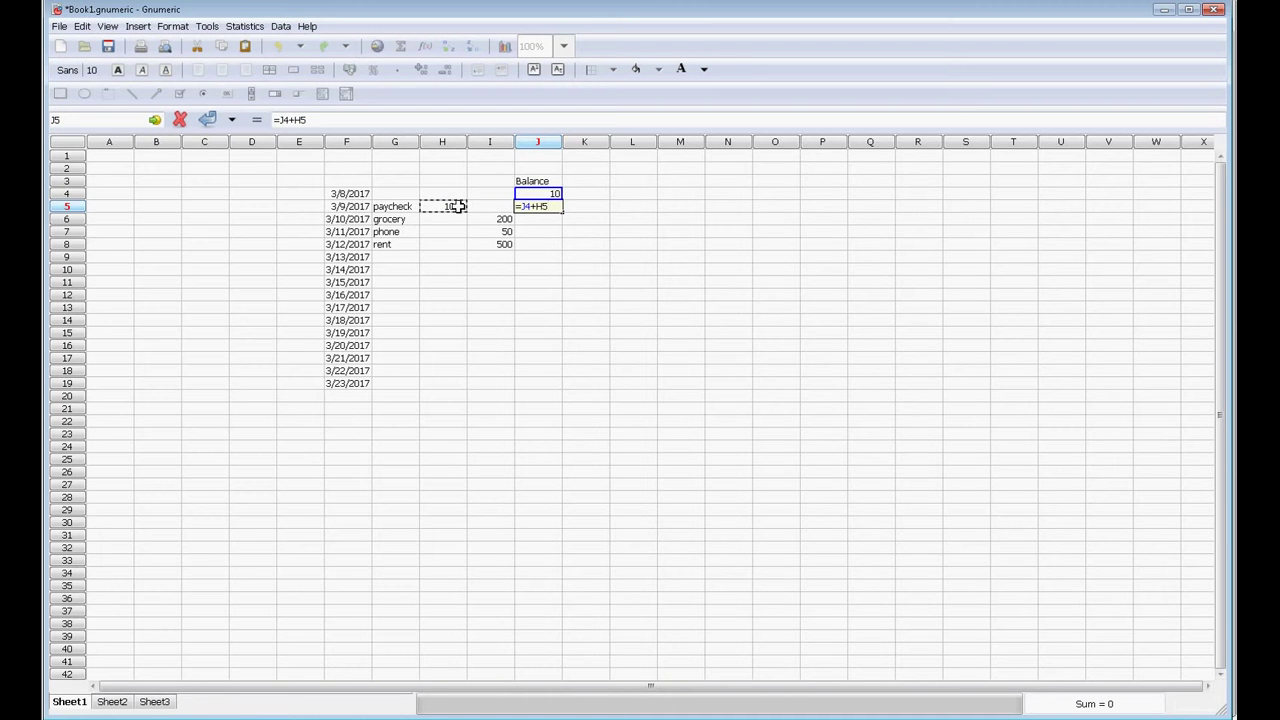
text(-)
click(491, 207)
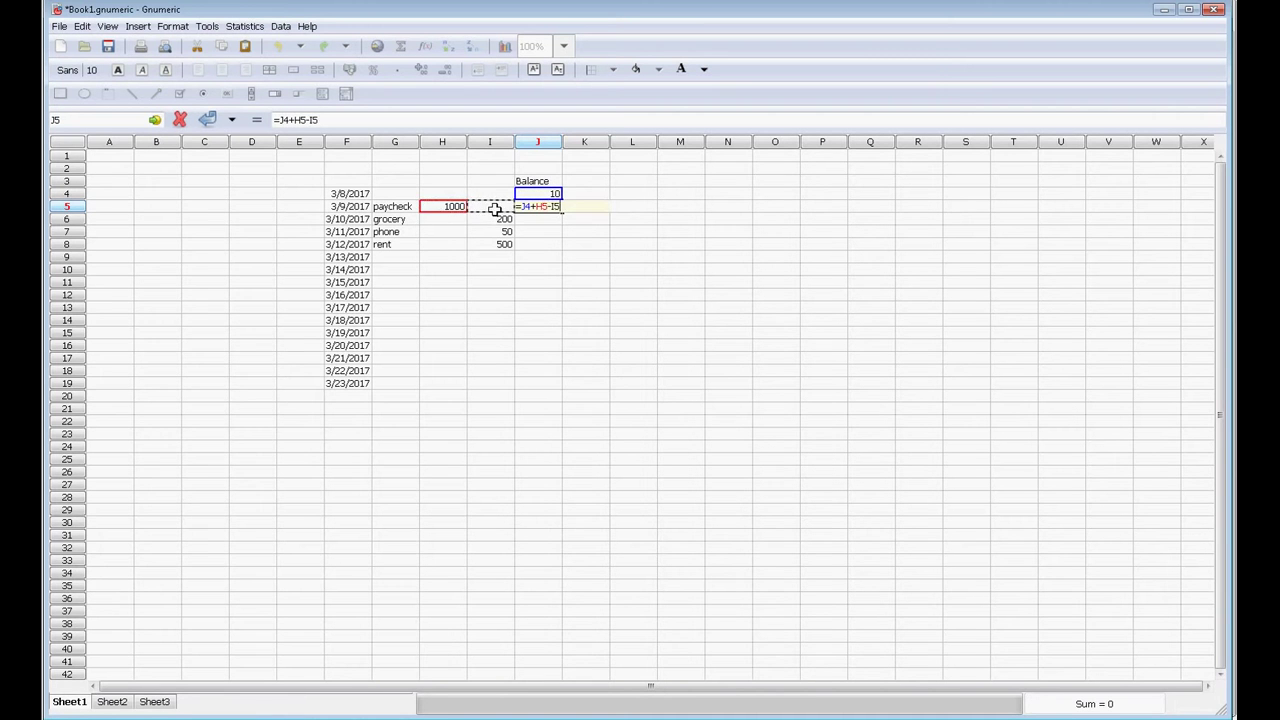
key(Return)
Autofill the running balance formula from J5 down to J19
click(530, 208)
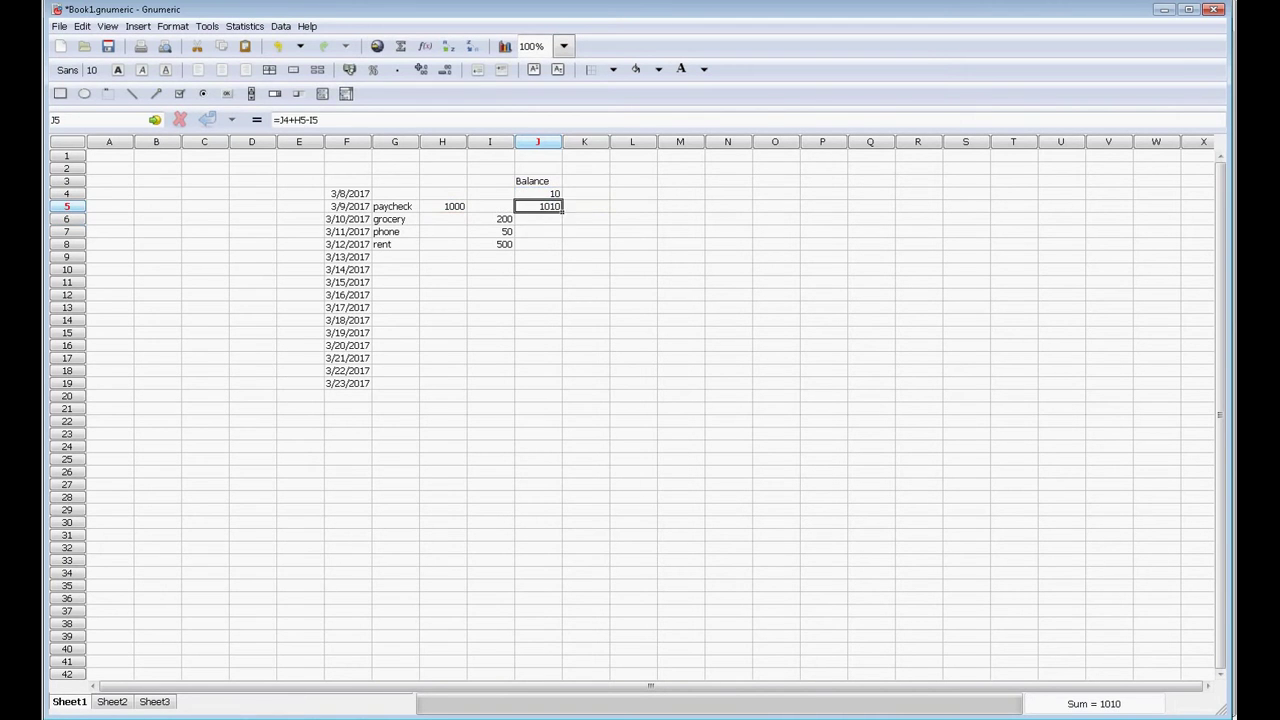
drag(561, 219, 545, 262)
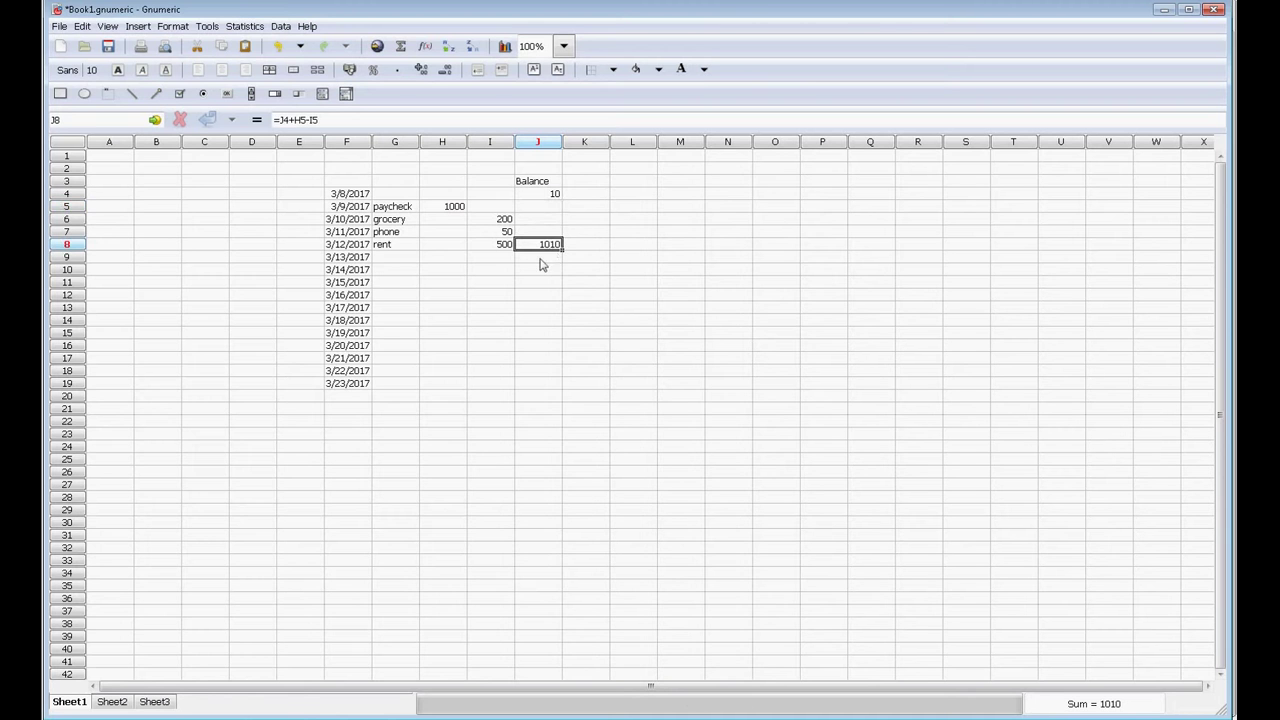
key(ctrl+z)
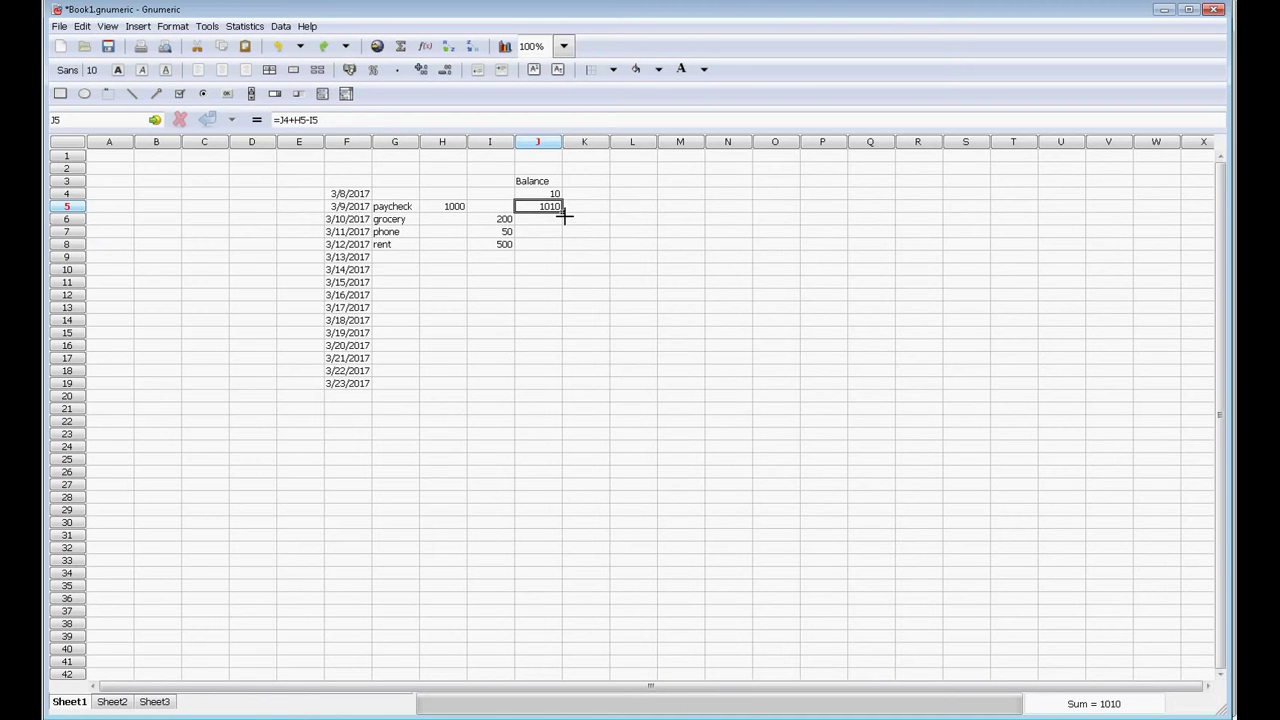
drag(563, 212, 552, 387)
click(552, 383)
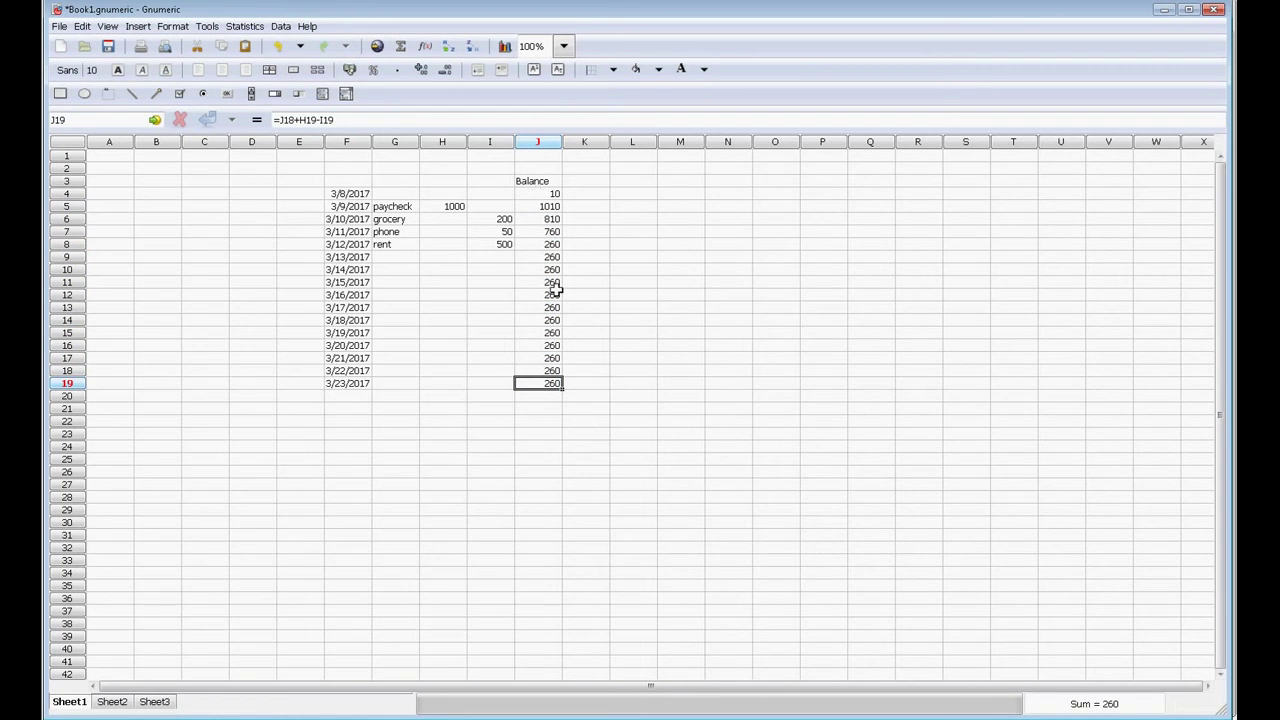
Insert a line chart of the balance range J3:J19, drawn over about C5 to I27
drag(525, 182, 534, 378)
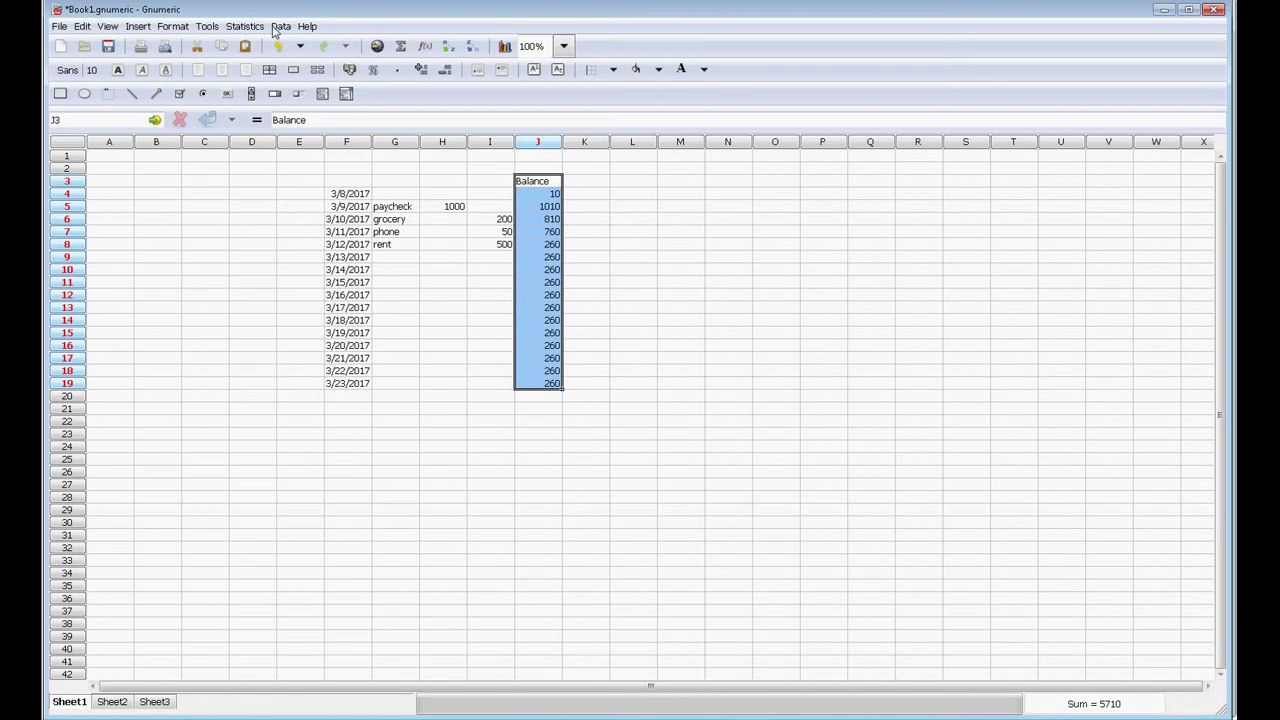
click(133, 32)
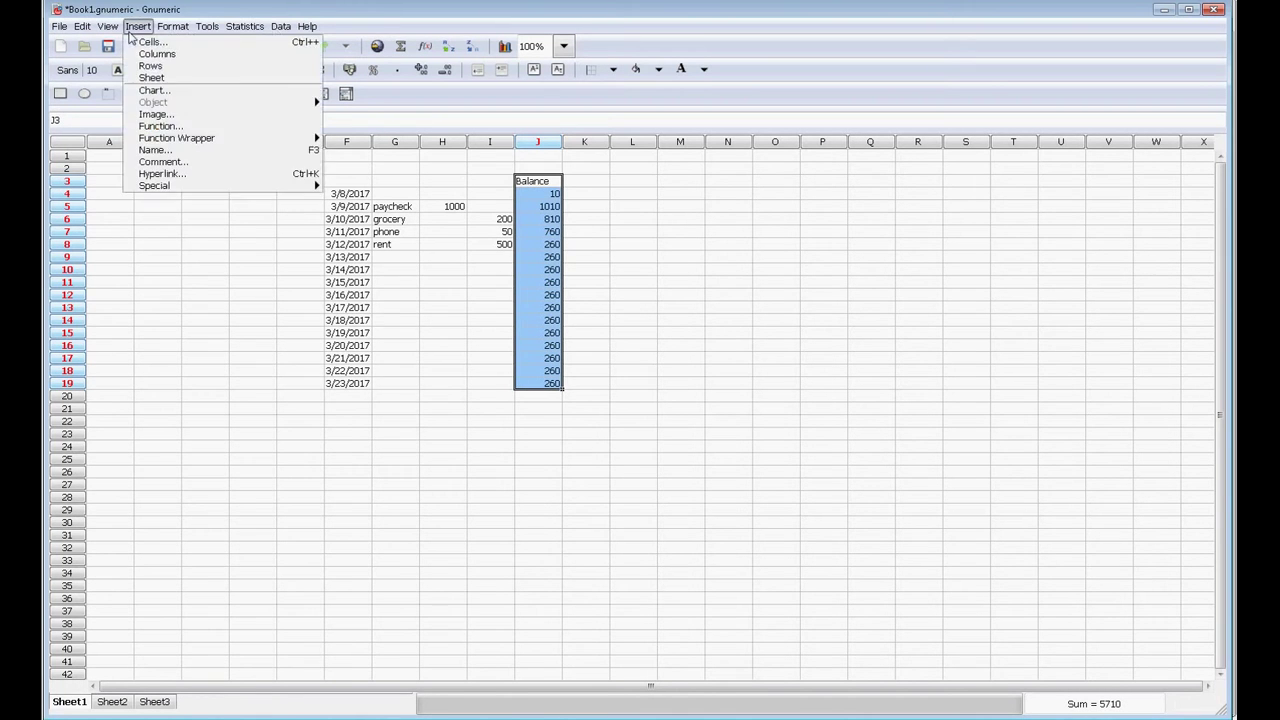
click(154, 90)
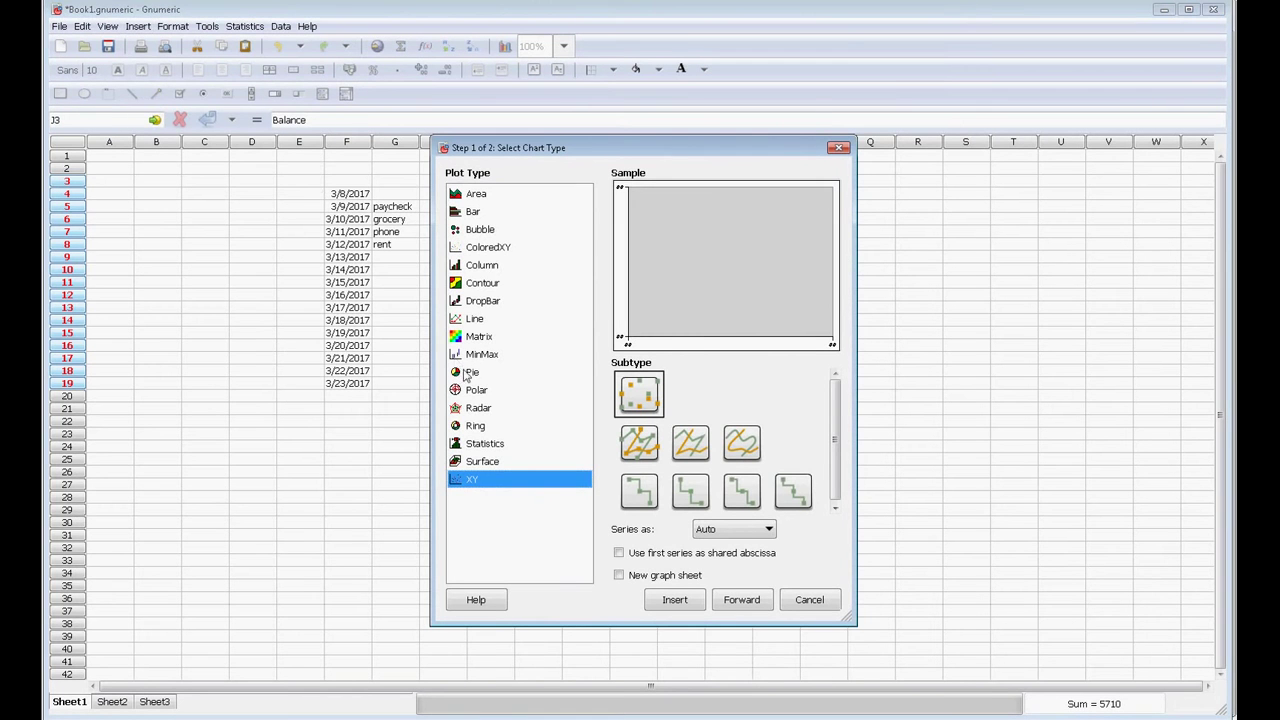
click(472, 318)
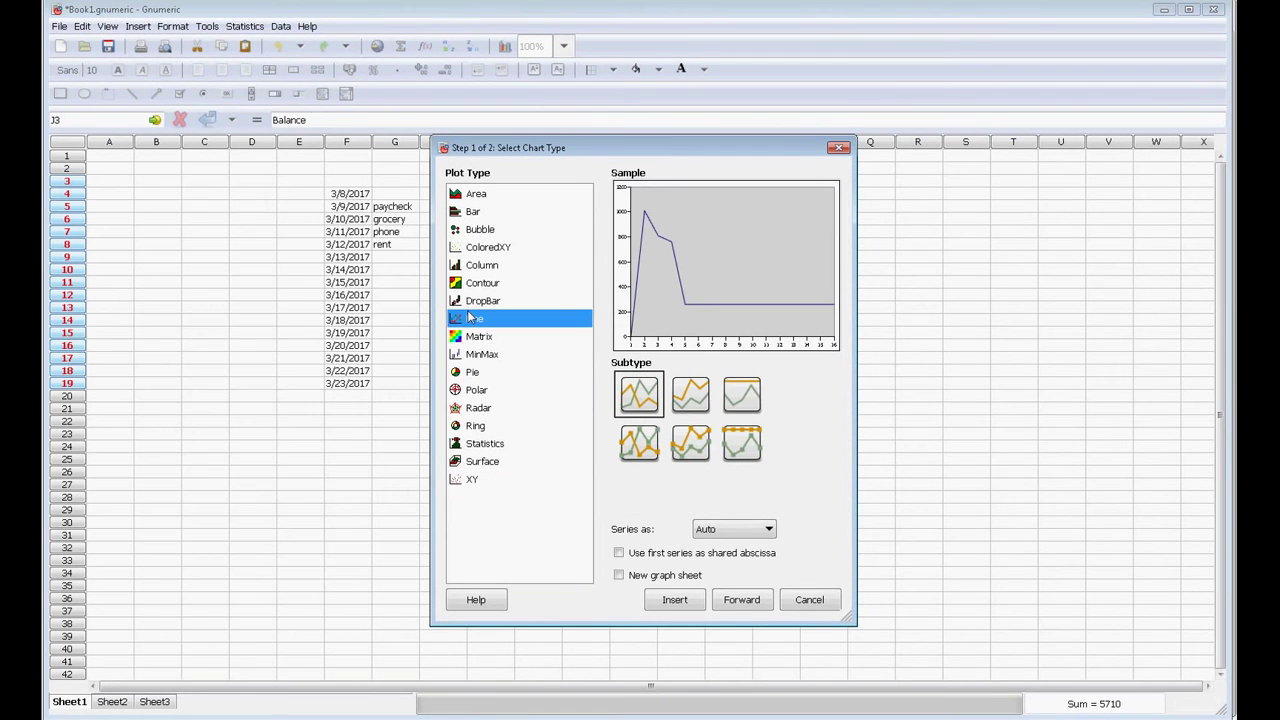
click(686, 600)
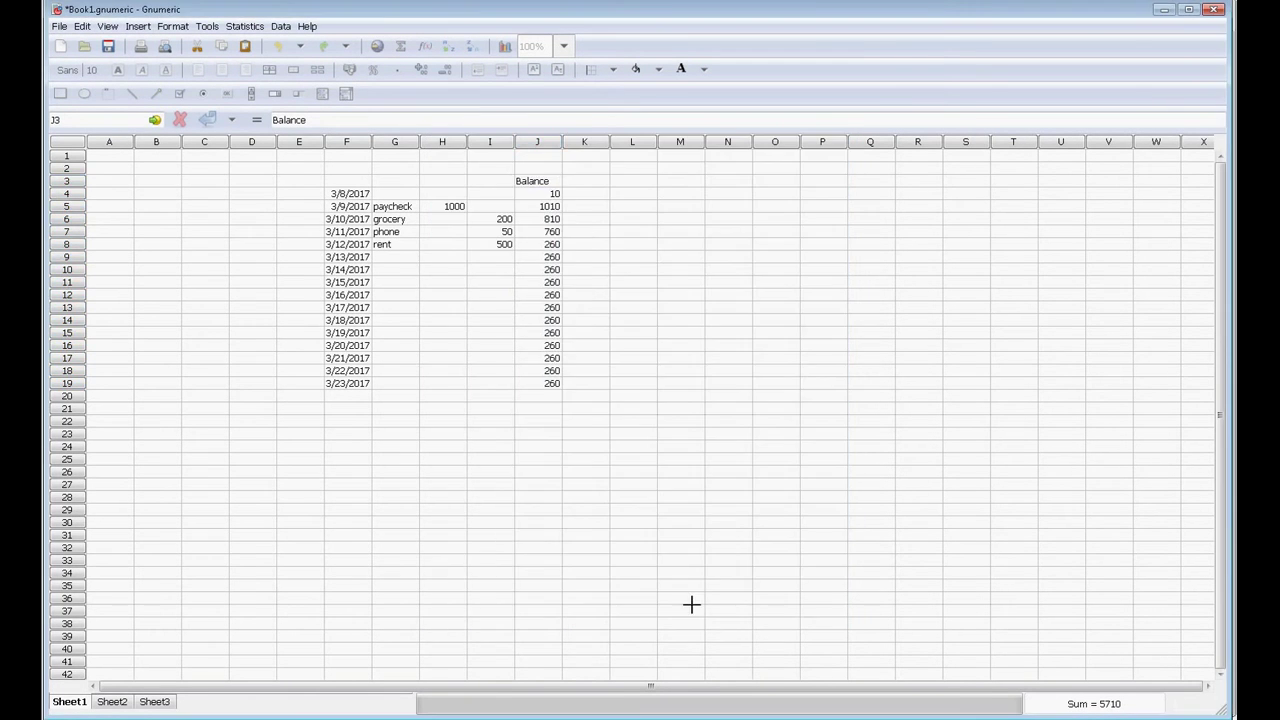
drag(205, 204, 488, 483)
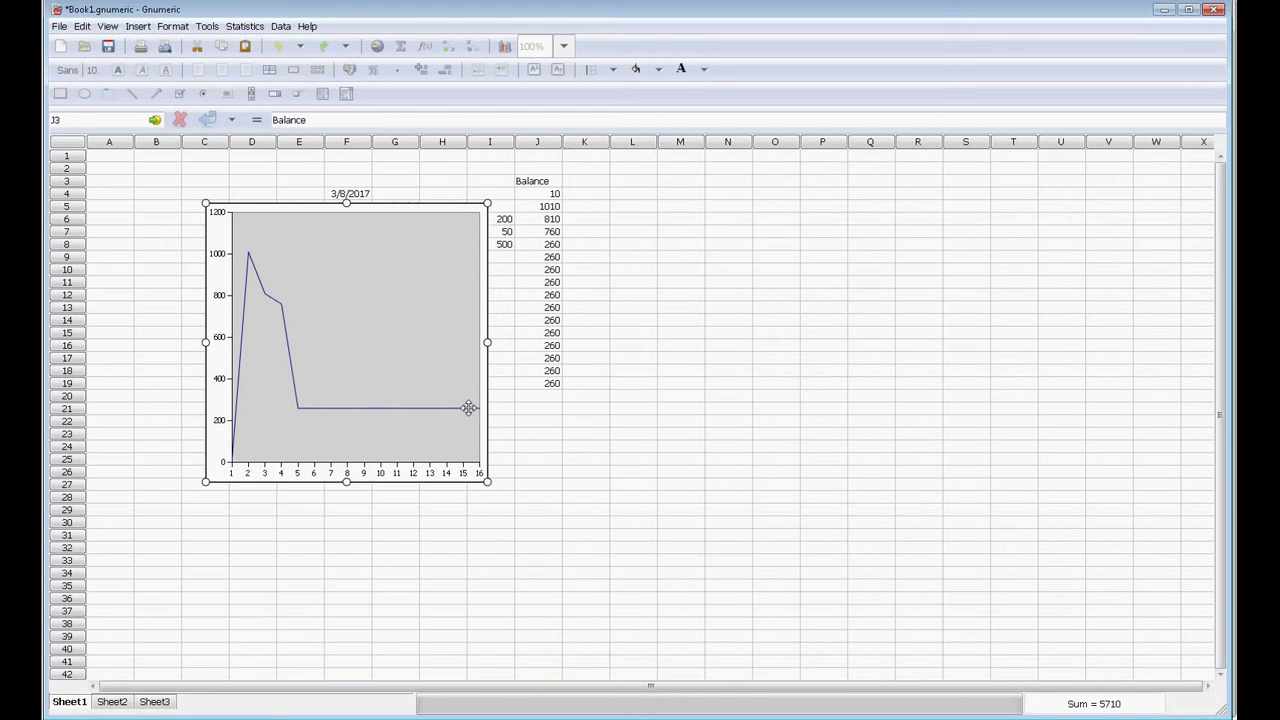
Move the line chart to start around G11 and delete it from the sheet
drag(382, 300, 574, 380)
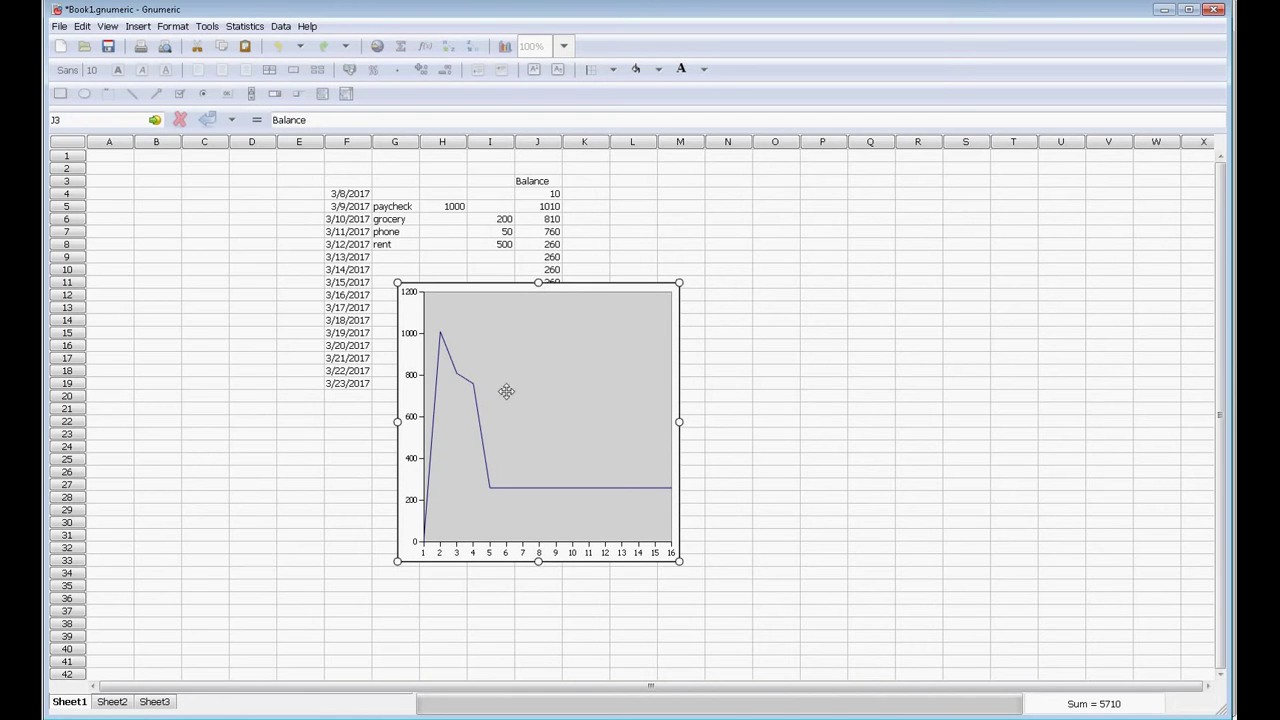
right_click(569, 325)
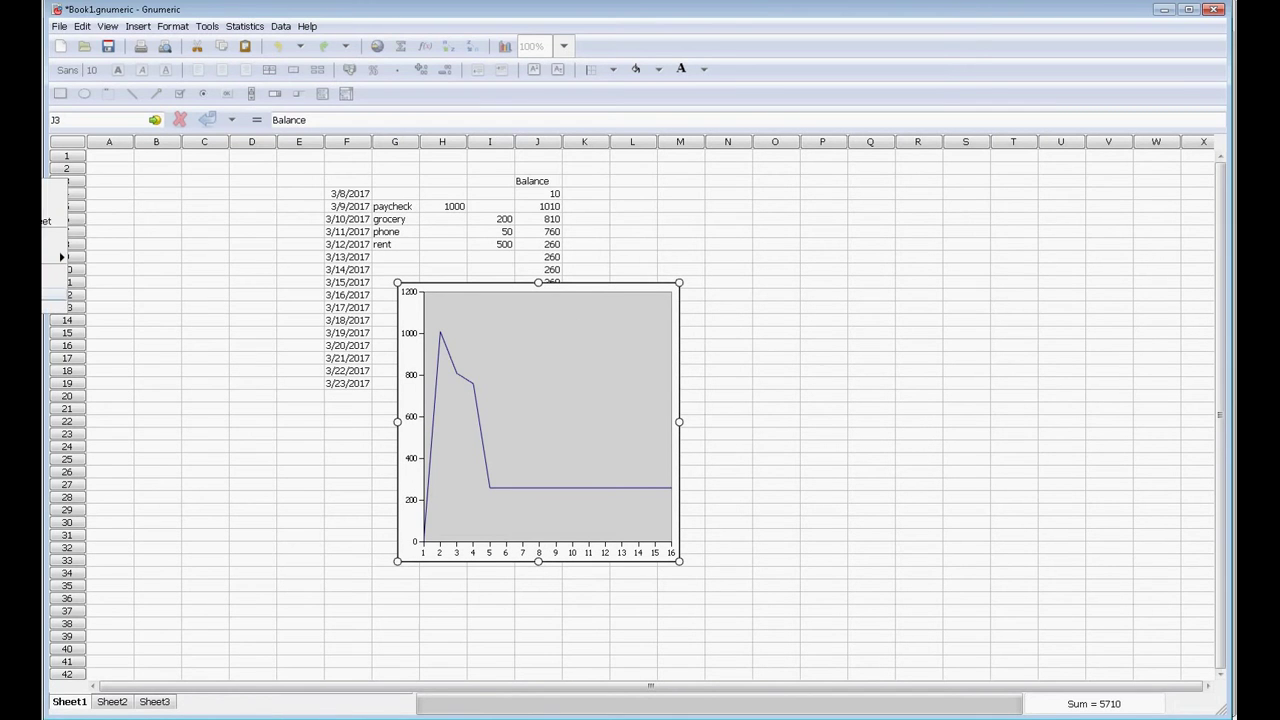
click(52, 295)
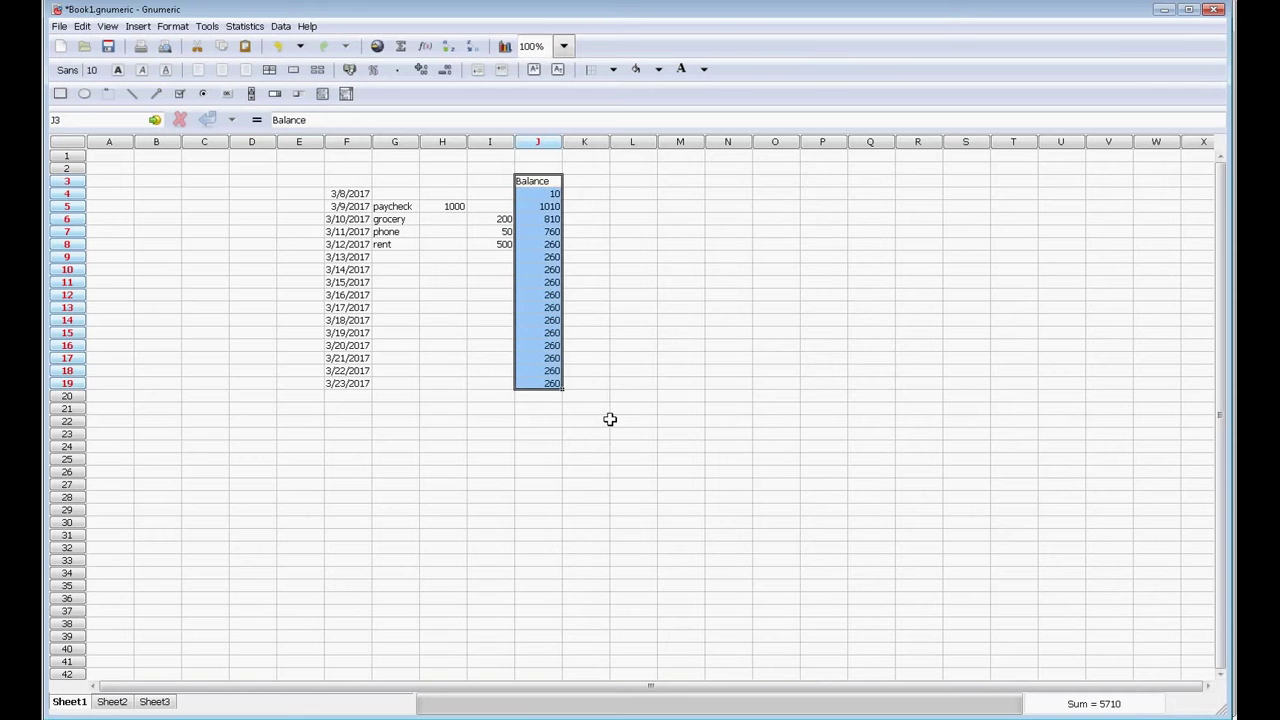
Move the balance column J3:J19 to L3:L19 and enter the label Account 2 in J4
click(434, 302)
drag(538, 182, 538, 384)
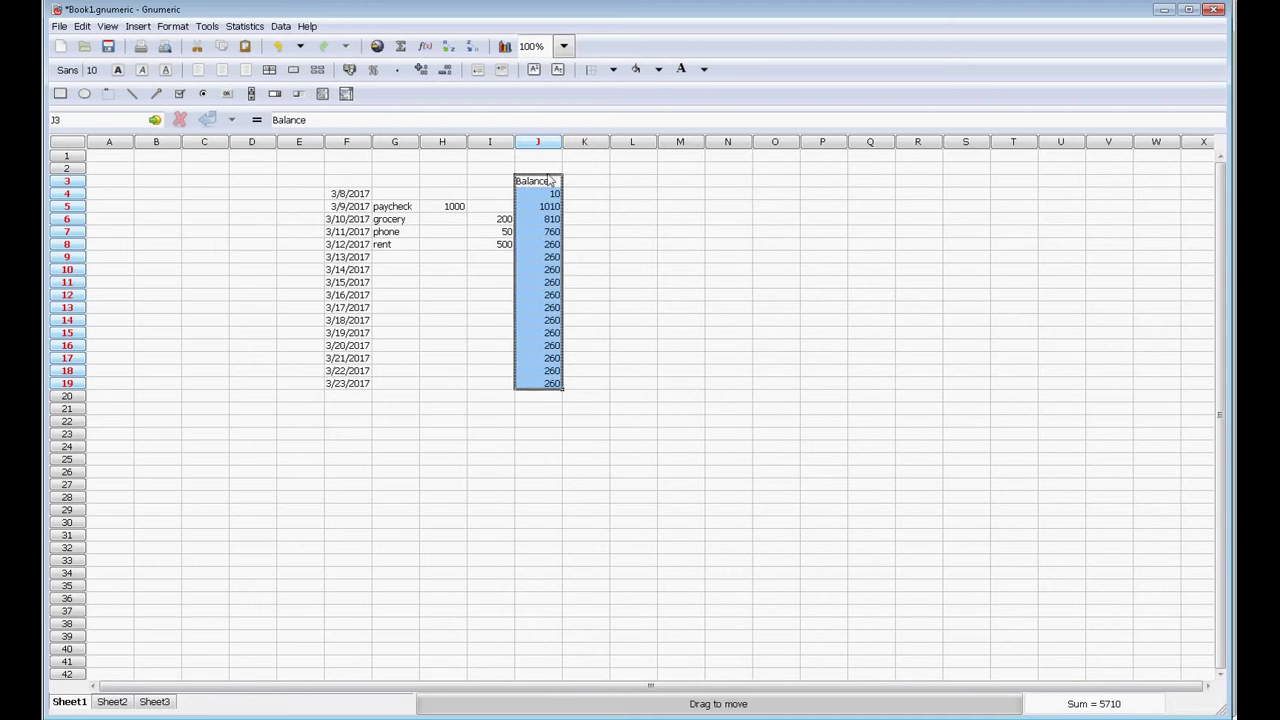
drag(550, 180, 632, 181)
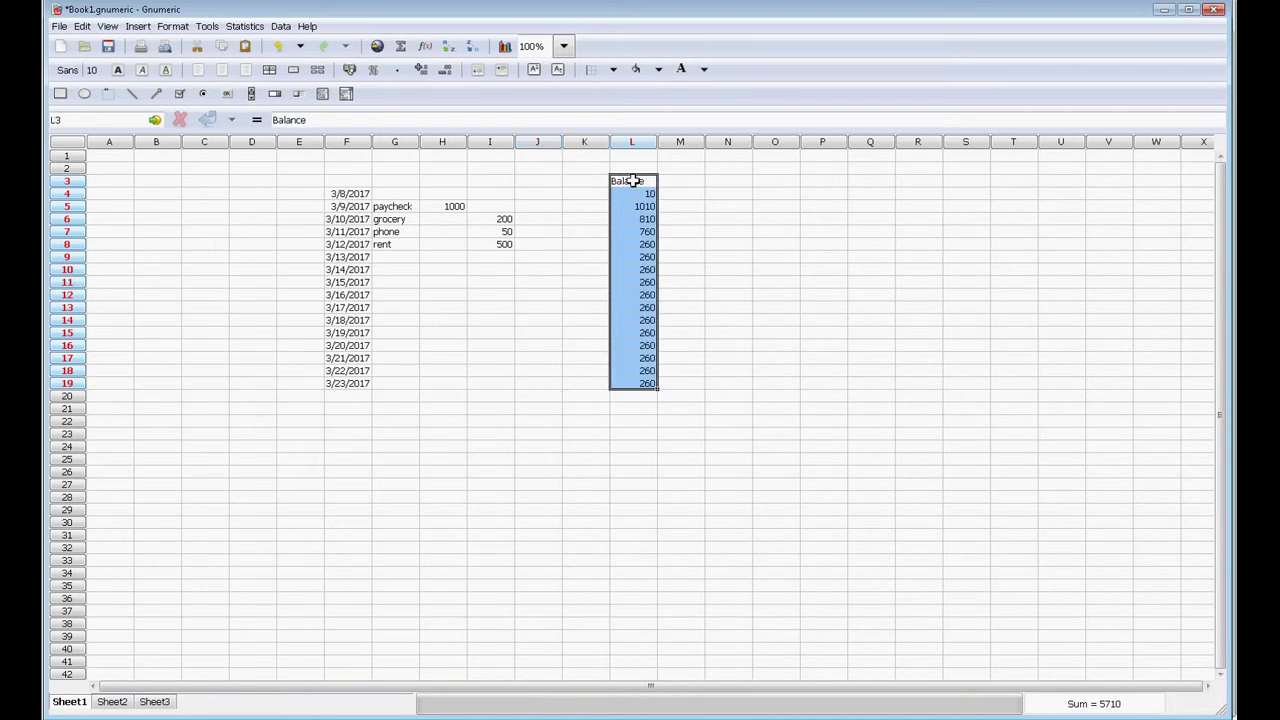
click(540, 194)
text(Account 2)
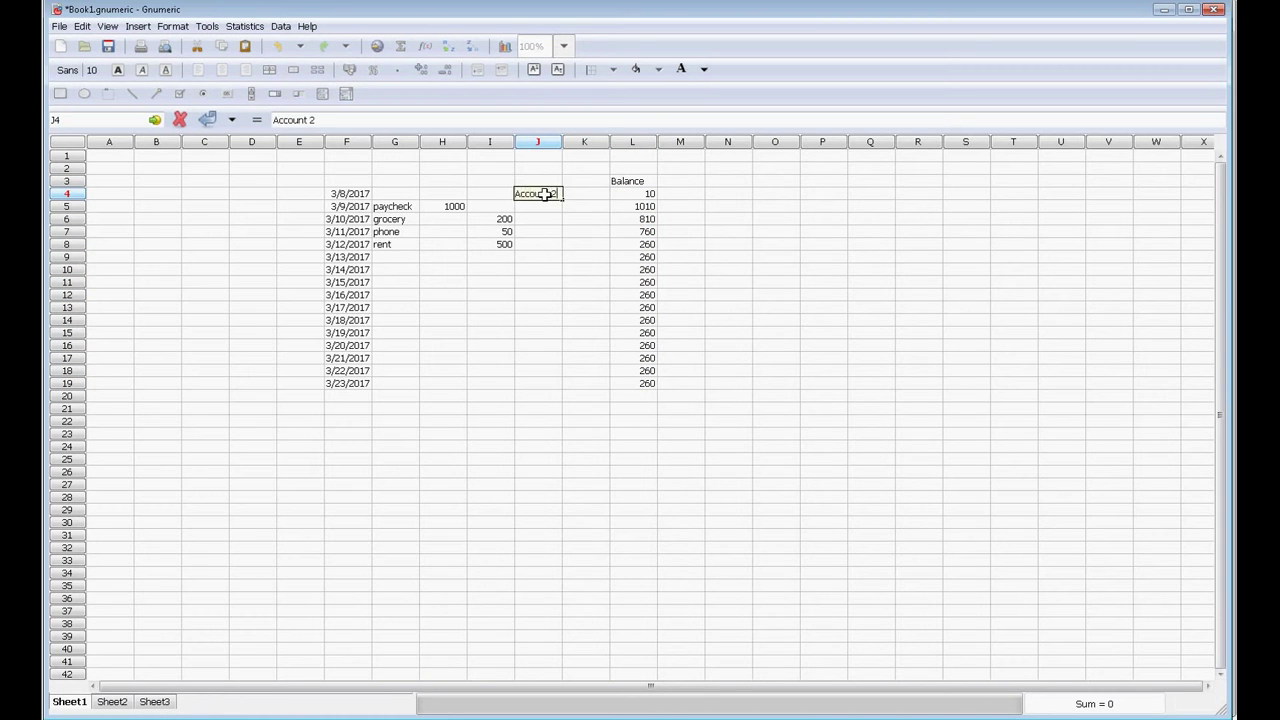
key(Return)
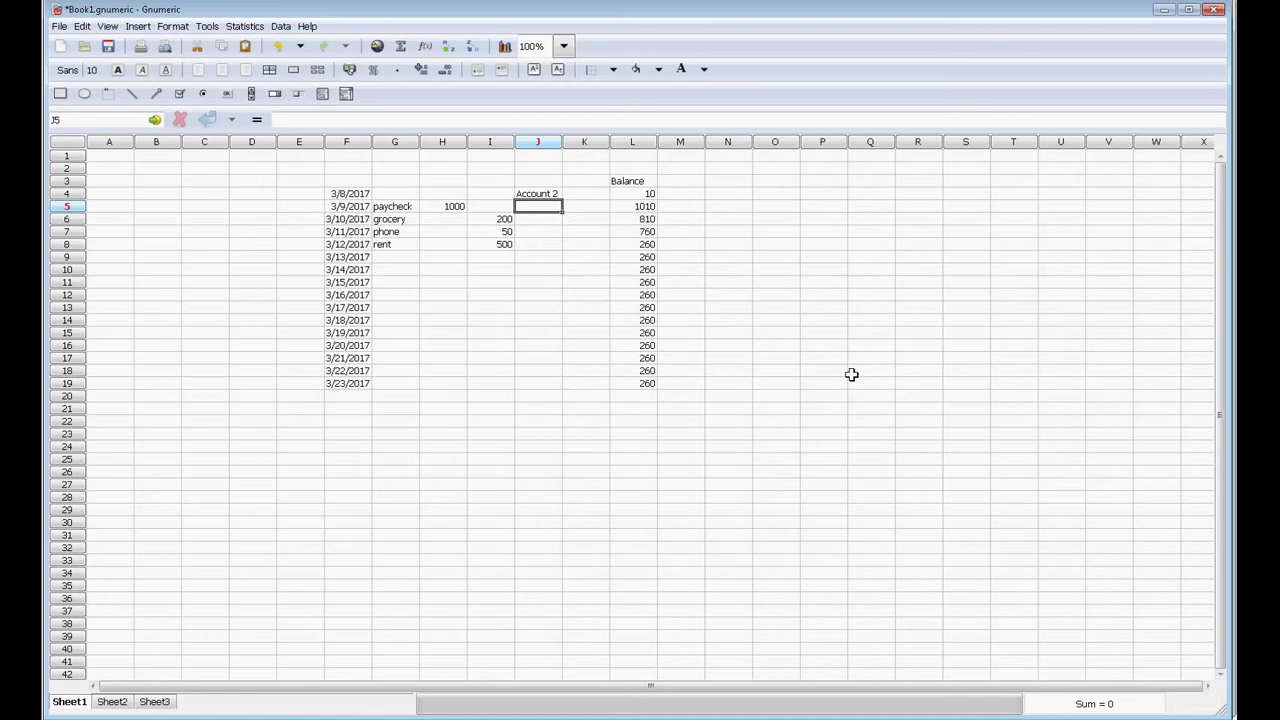
click(985, 511)
drag(985, 511, 363, 270)
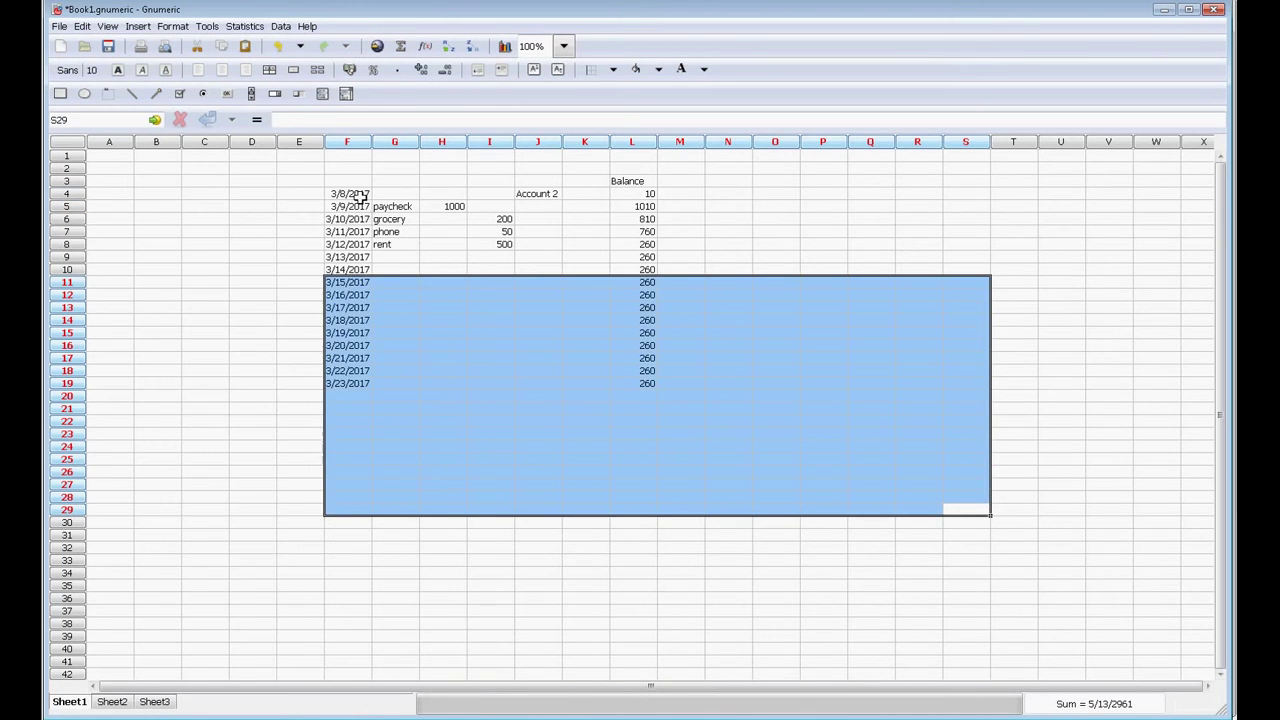
drag(352, 194, 739, 492)
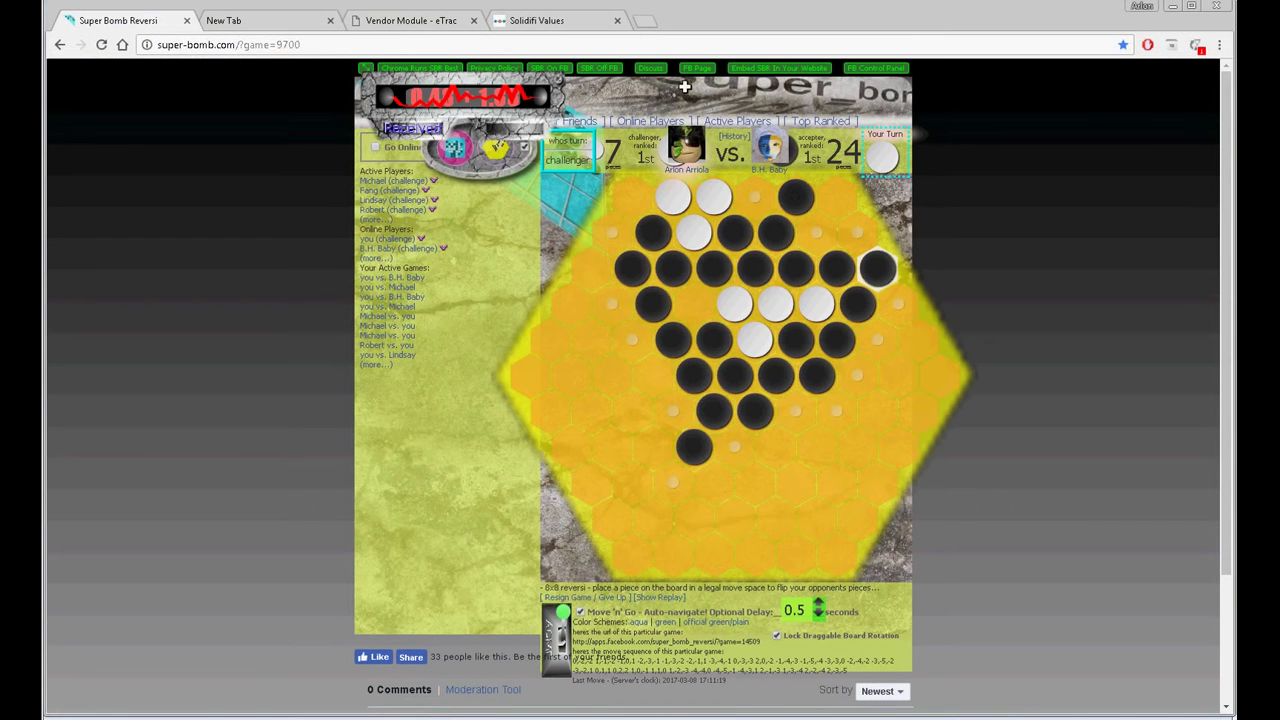
Switch to the web browser and open the AccountBlaster site, super-bomb.com/accountblaster, in a new tab
click(645, 19)
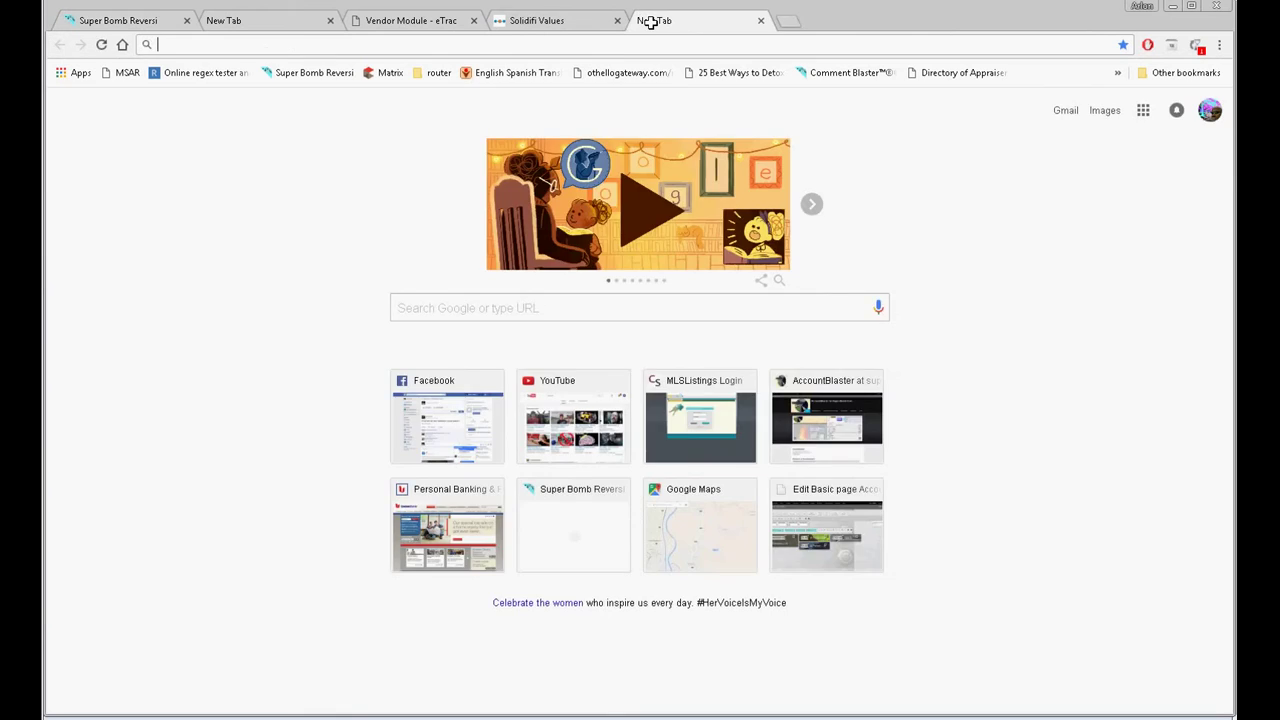
text(a)
key(Return)
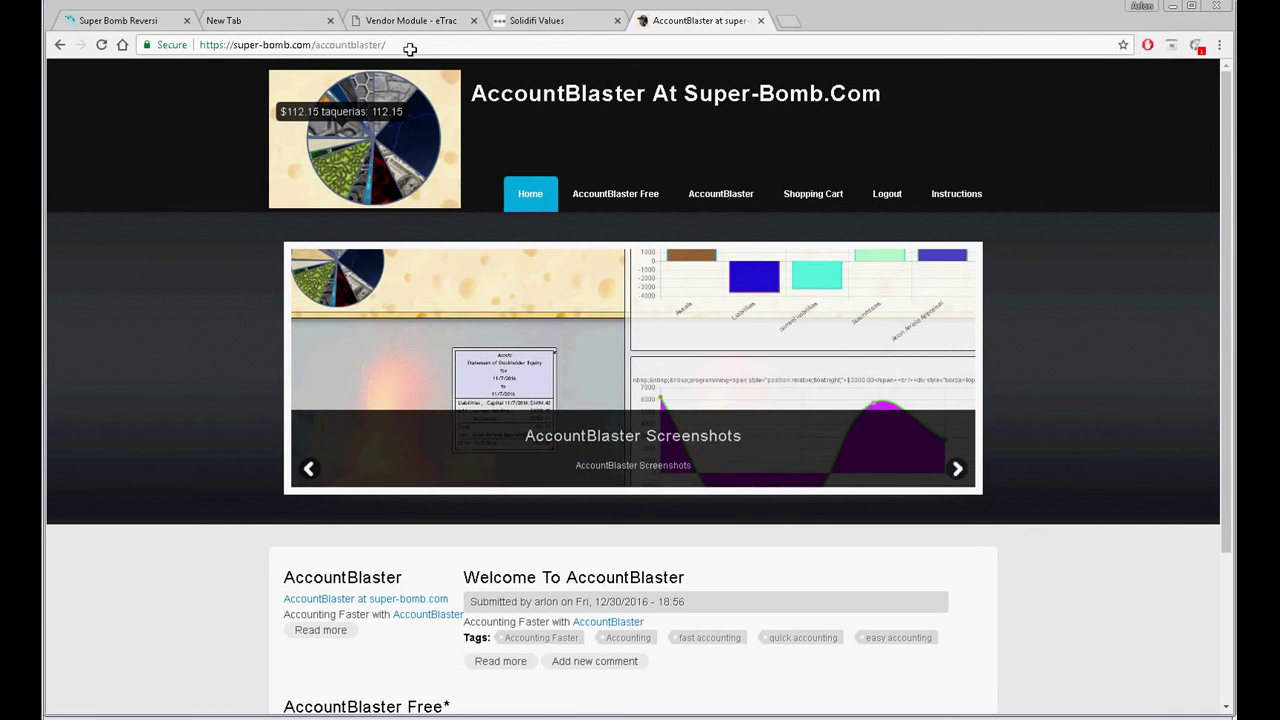
Preview the AccountBlaster Free page and open the full AccountBlaster application from the site's home page
click(616, 190)
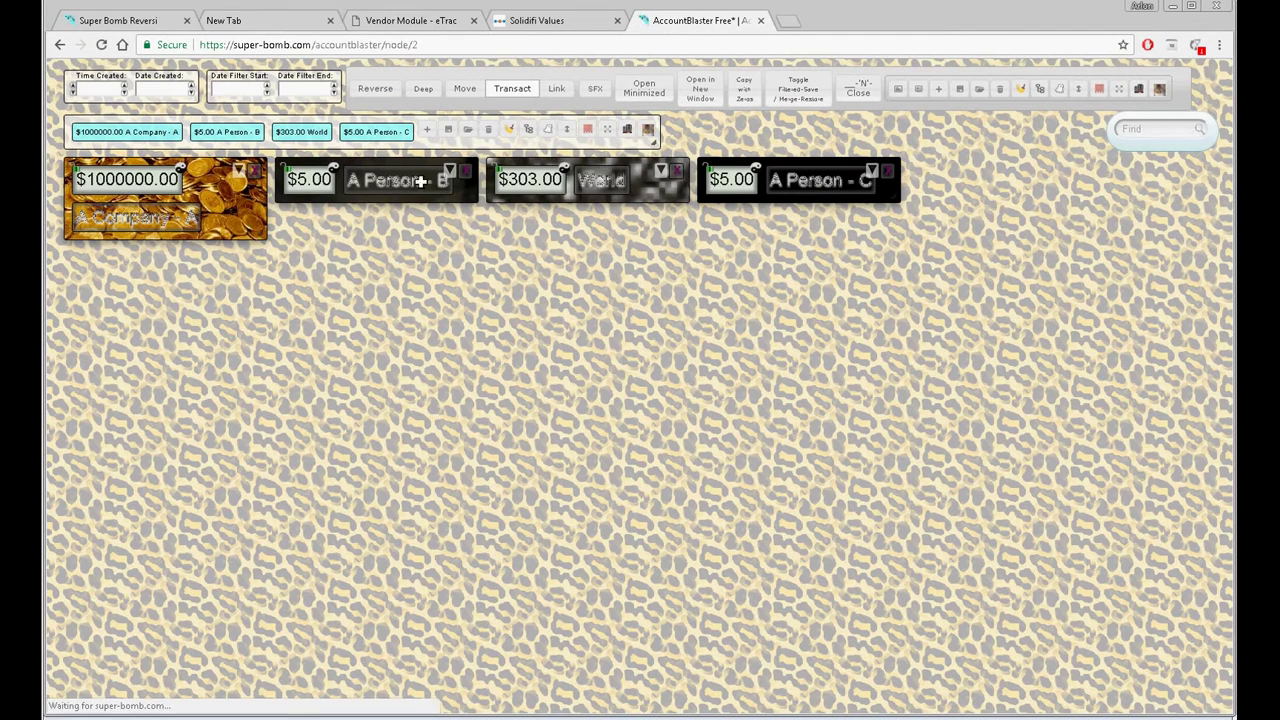
click(59, 44)
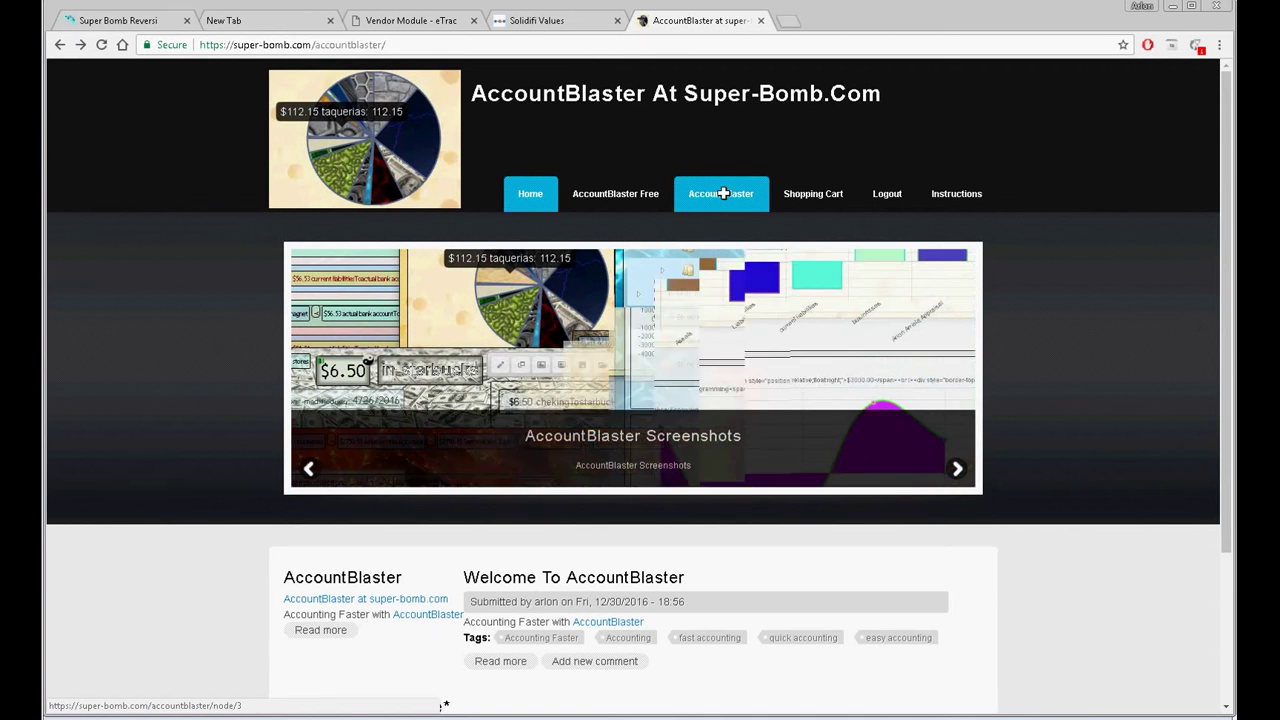
click(723, 193)
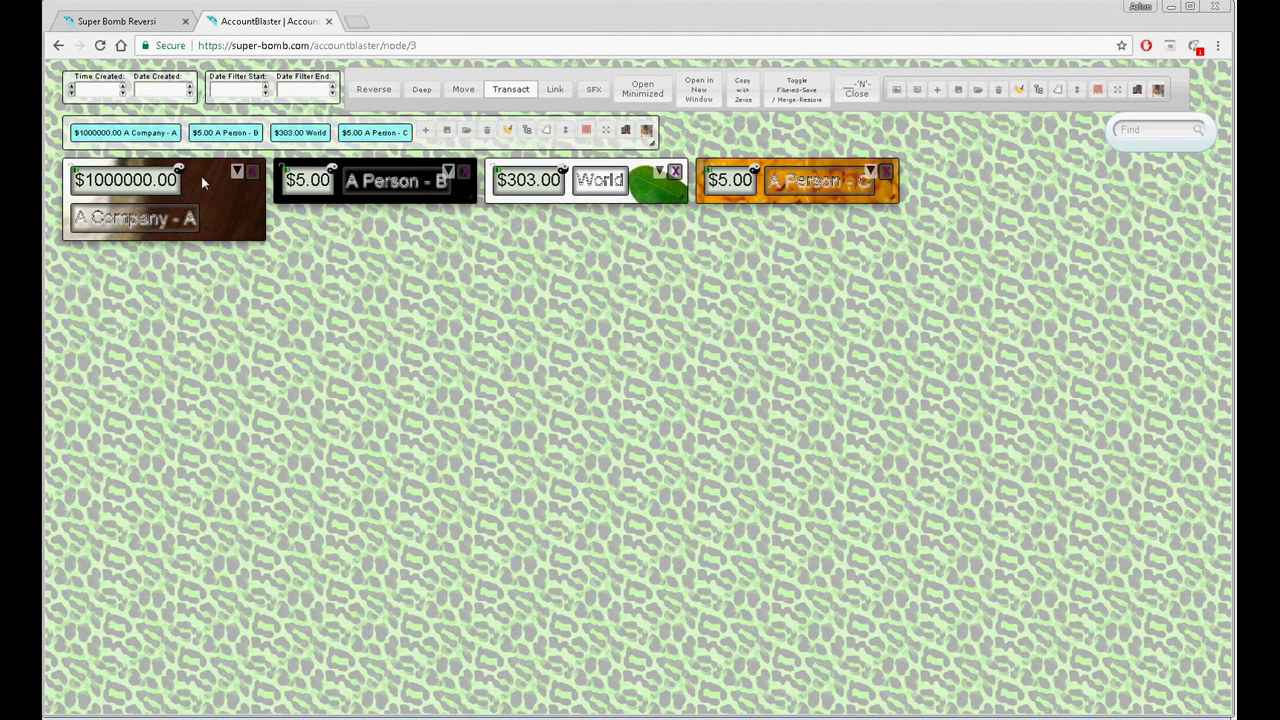
Close the A Company - A and A Person - C account windows and expand the World account
click(252, 171)
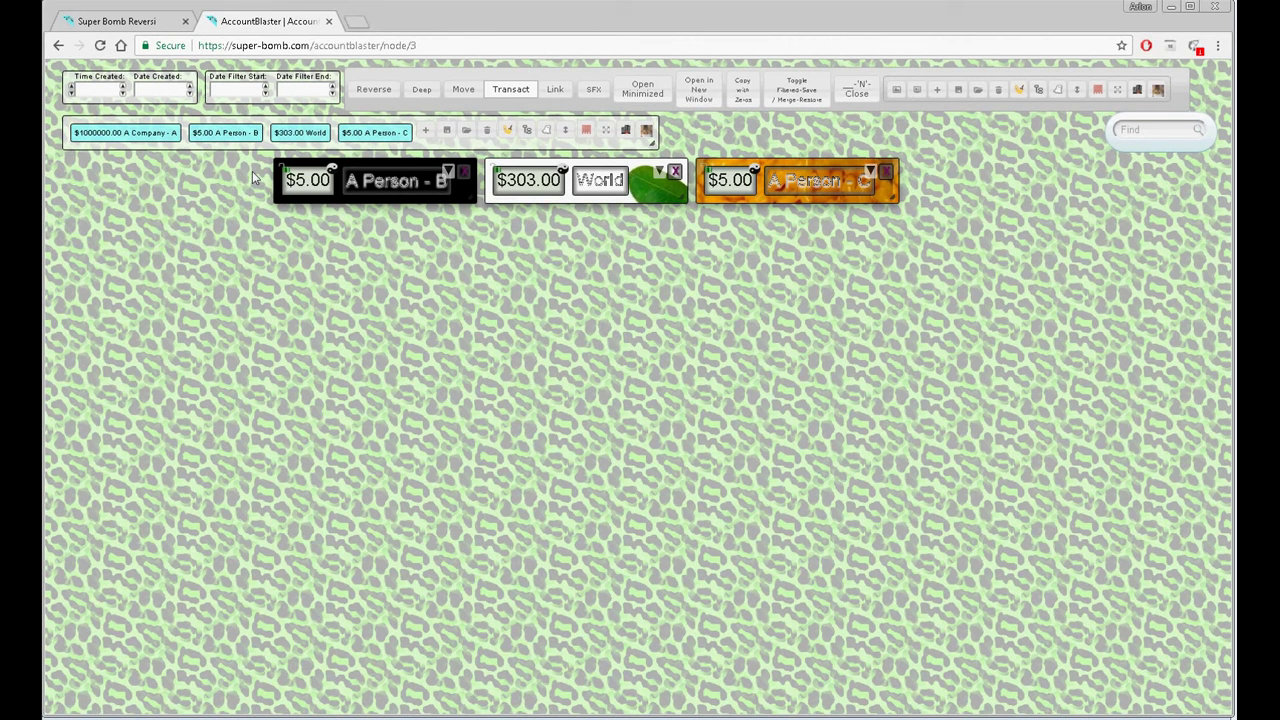
click(886, 173)
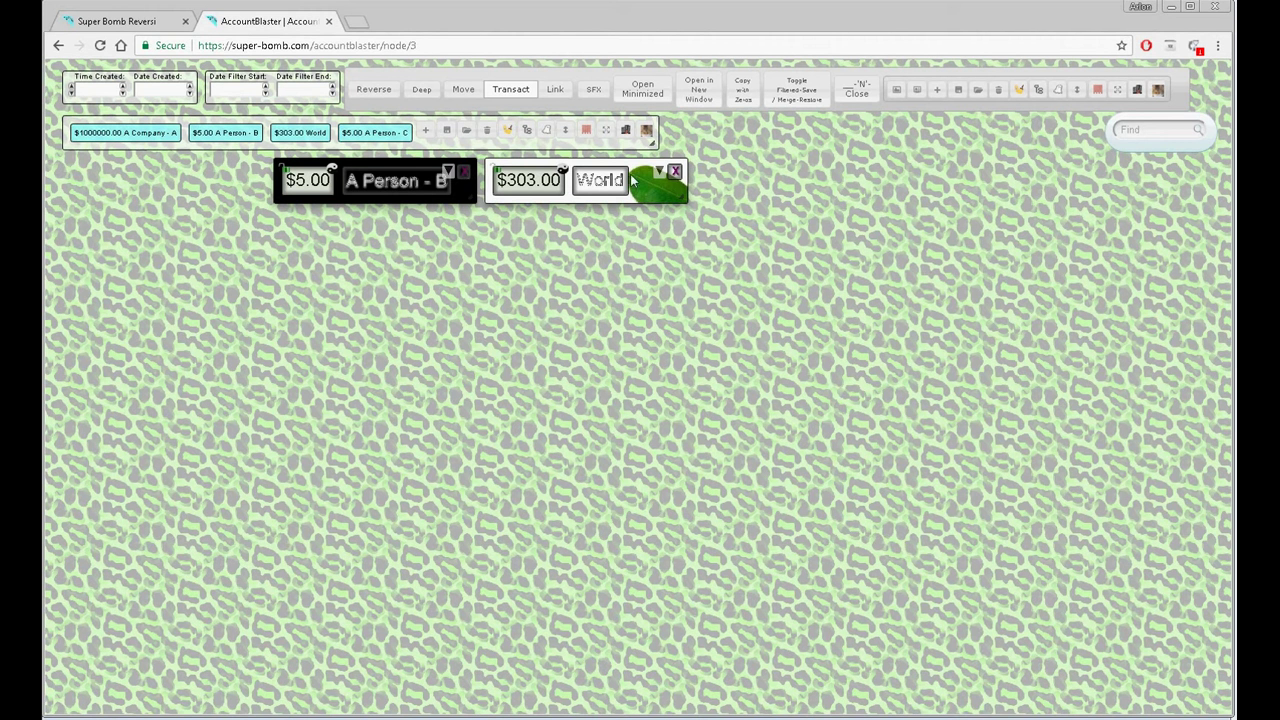
click(656, 175)
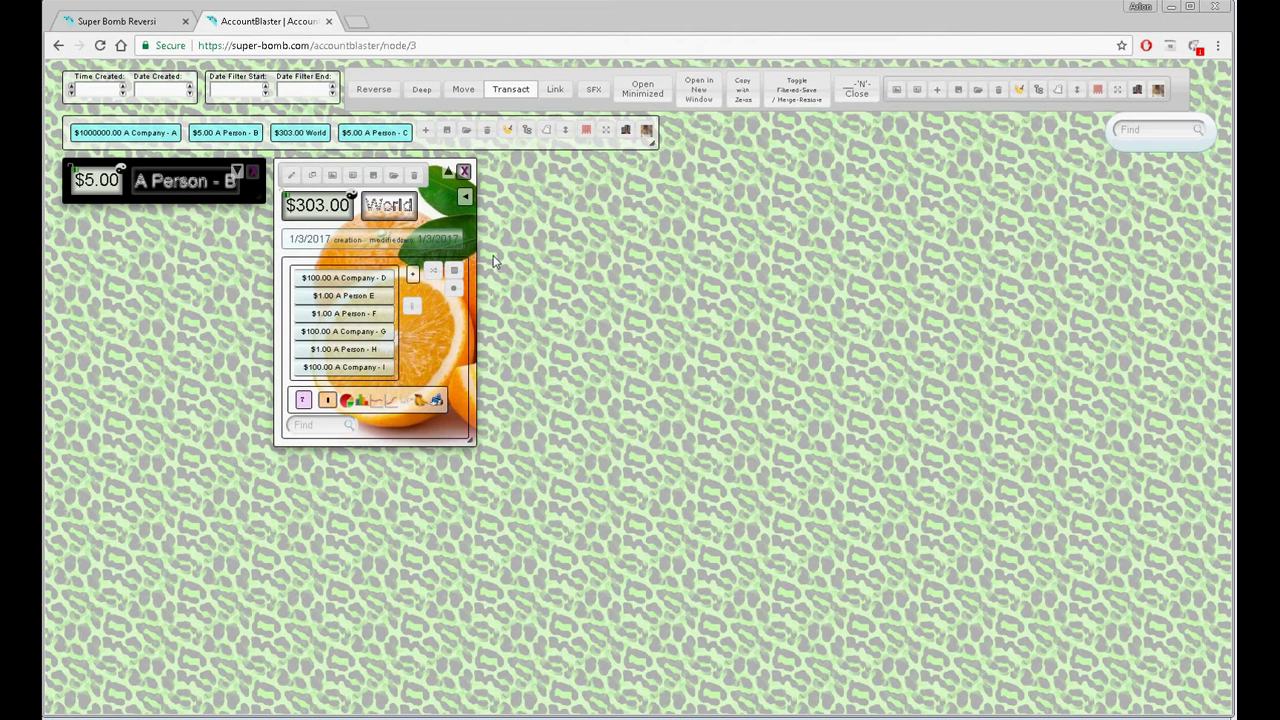
Delete the World, A Person - B, A Company - A and A Person - C accounts, reopening the closed ones as needed
click(414, 175)
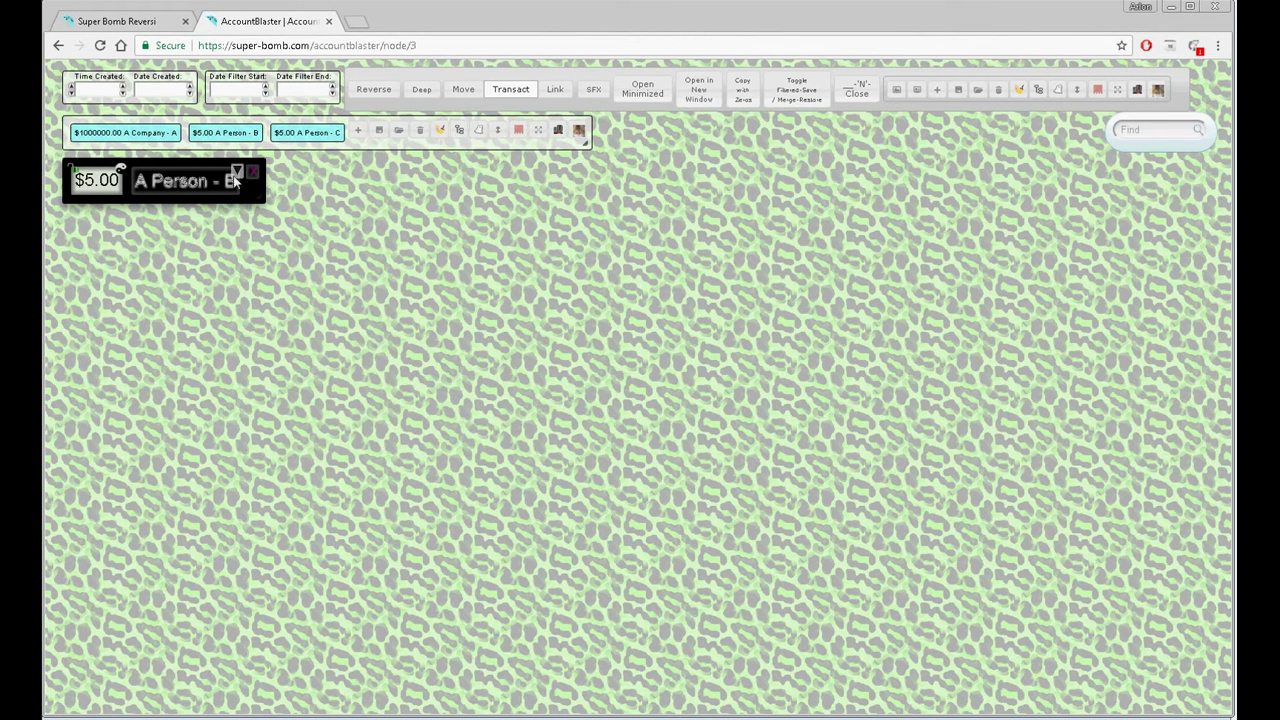
click(236, 174)
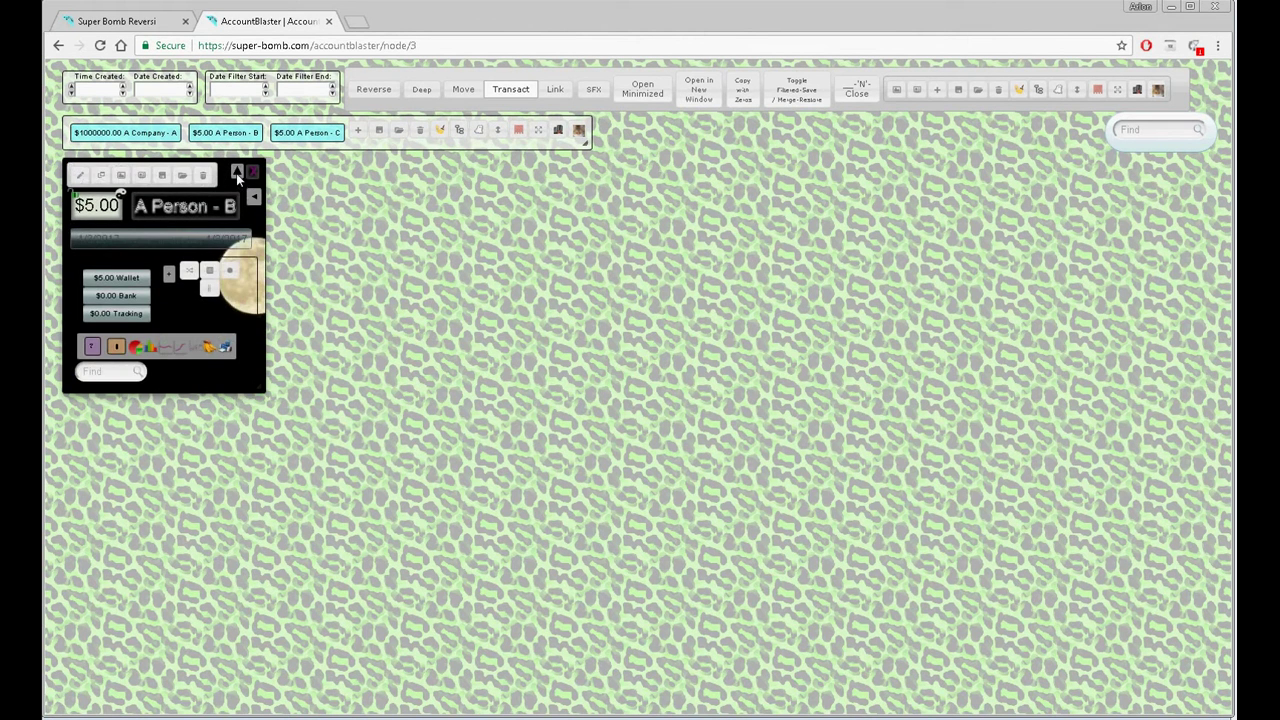
click(205, 175)
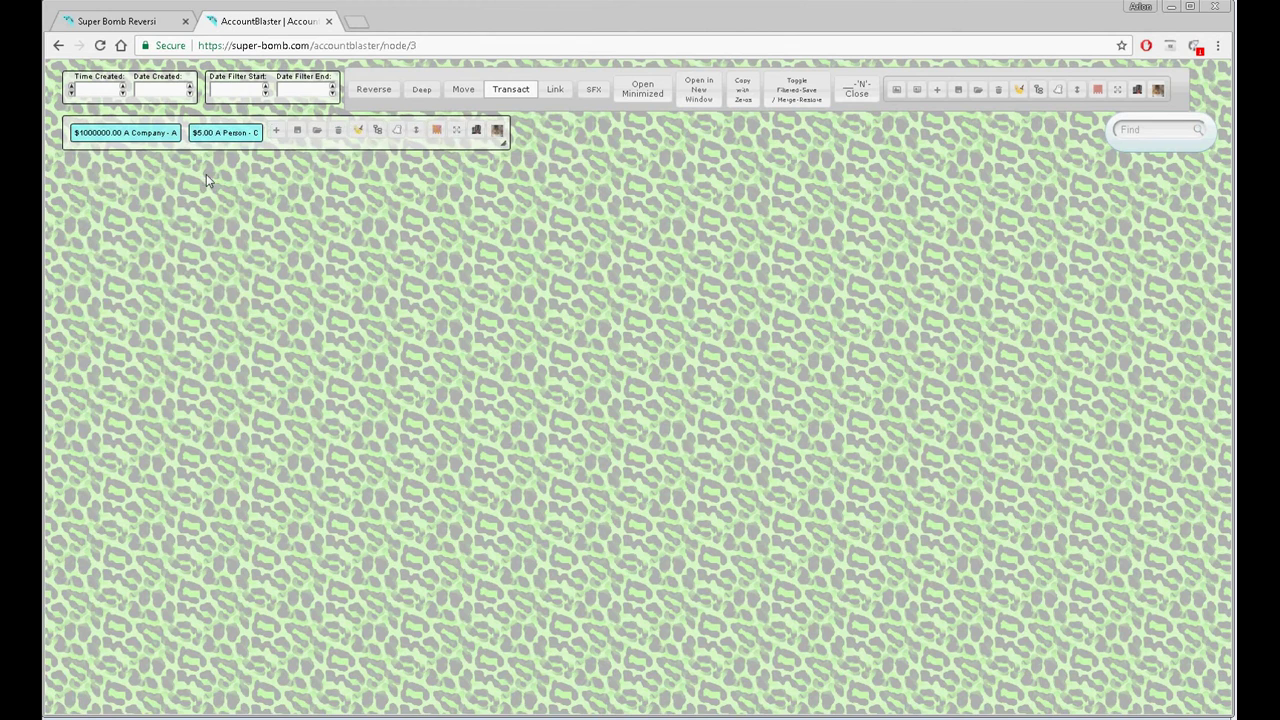
click(136, 133)
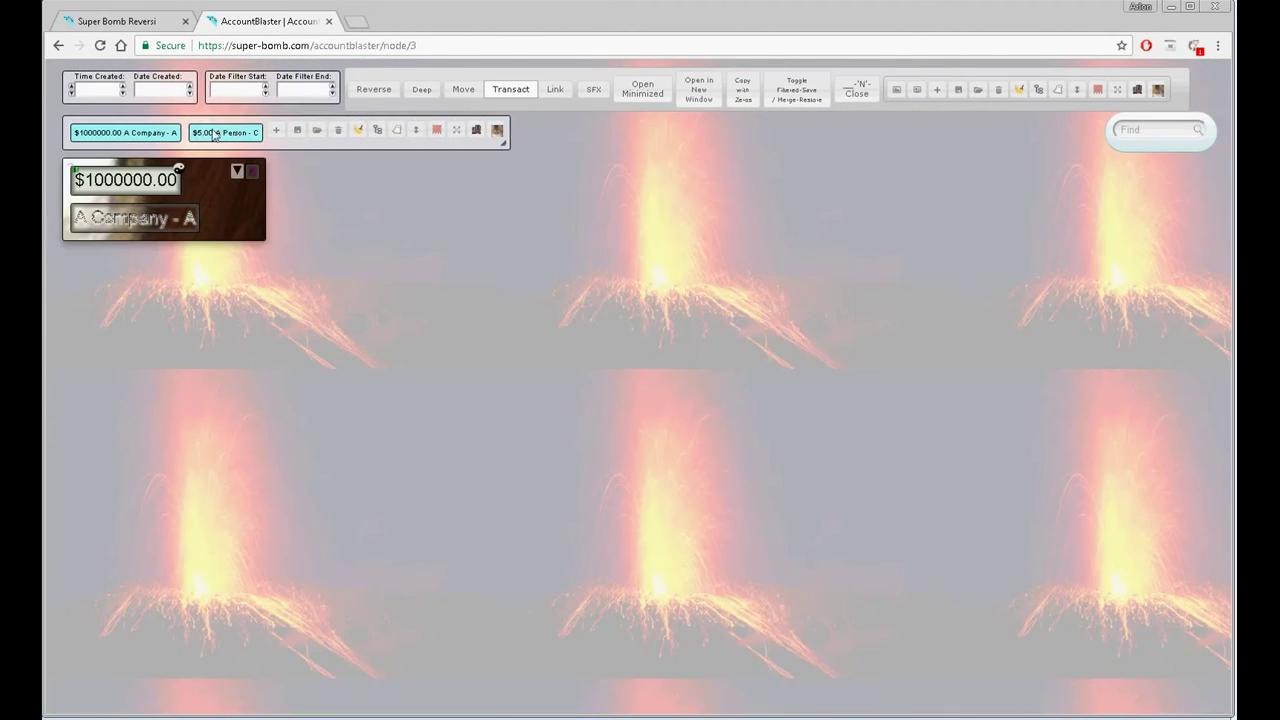
click(215, 133)
click(191, 169)
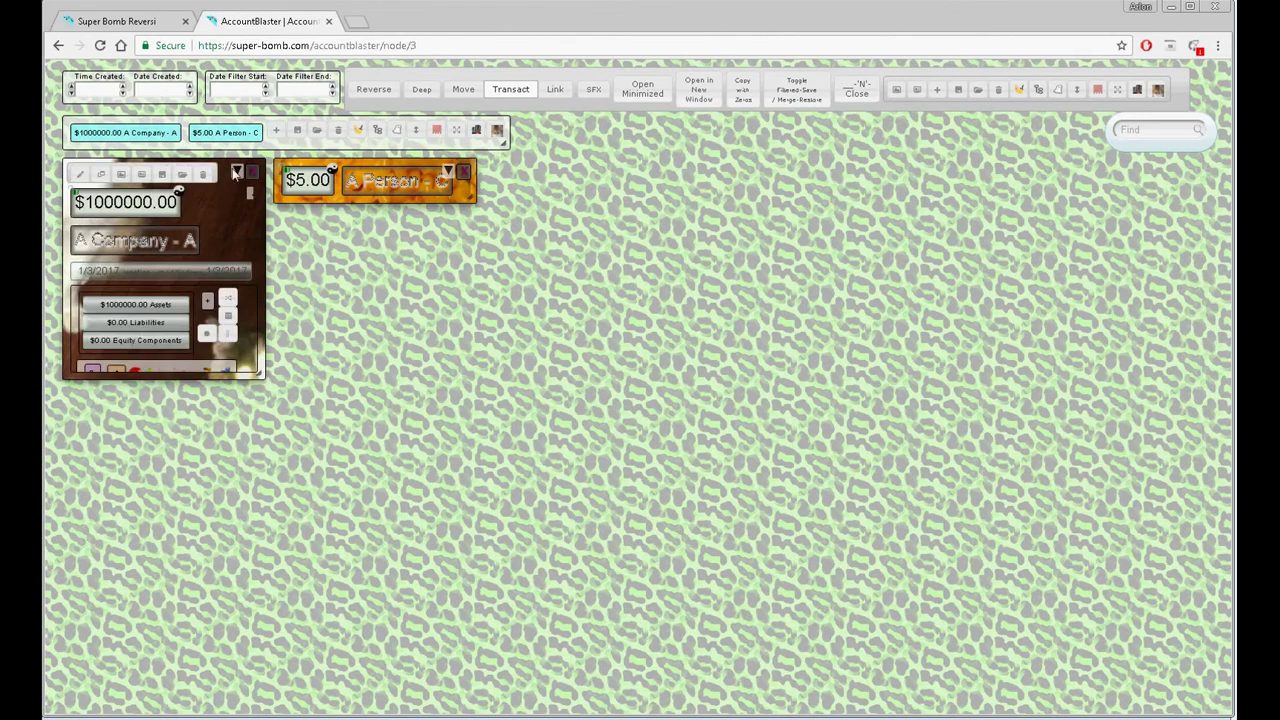
click(201, 183)
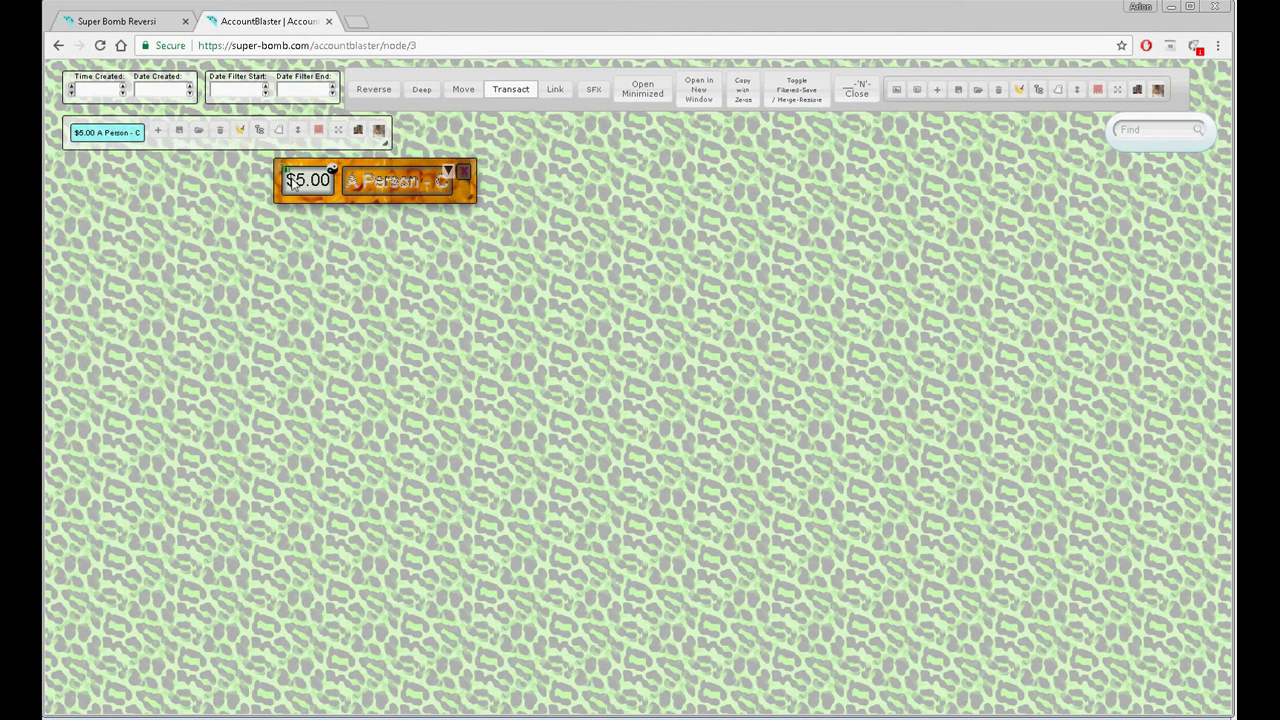
click(448, 174)
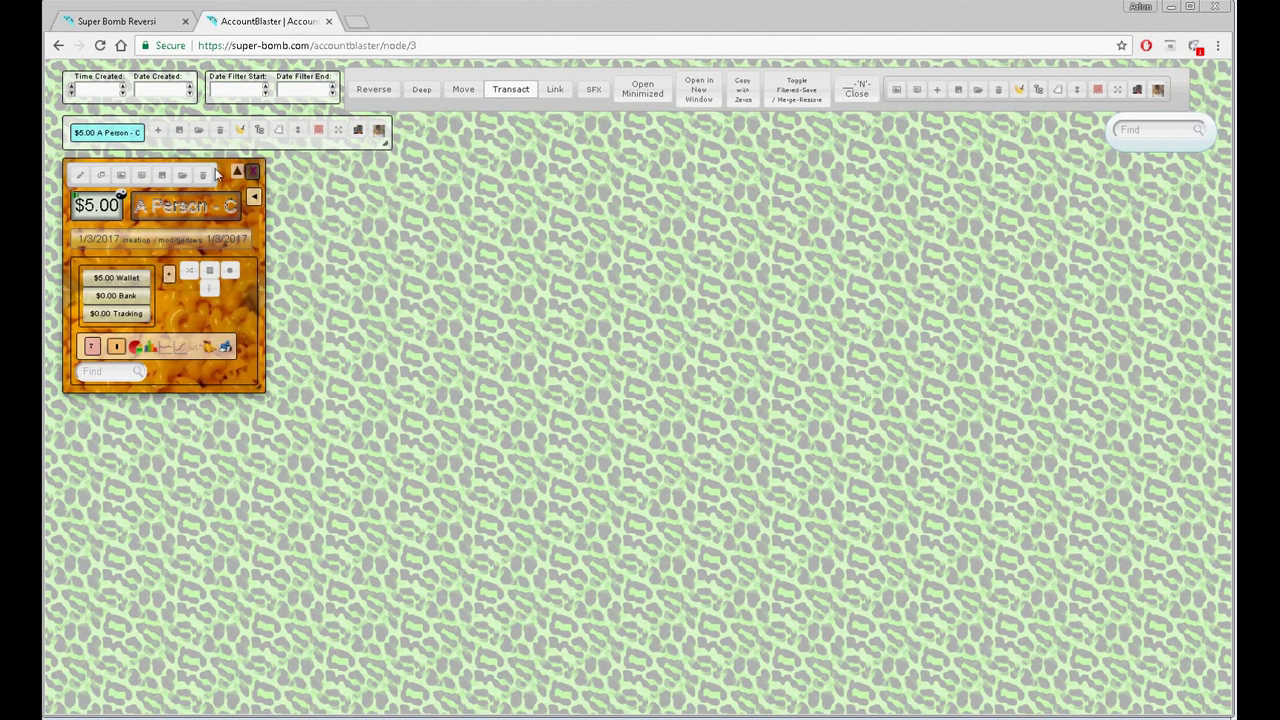
click(204, 175)
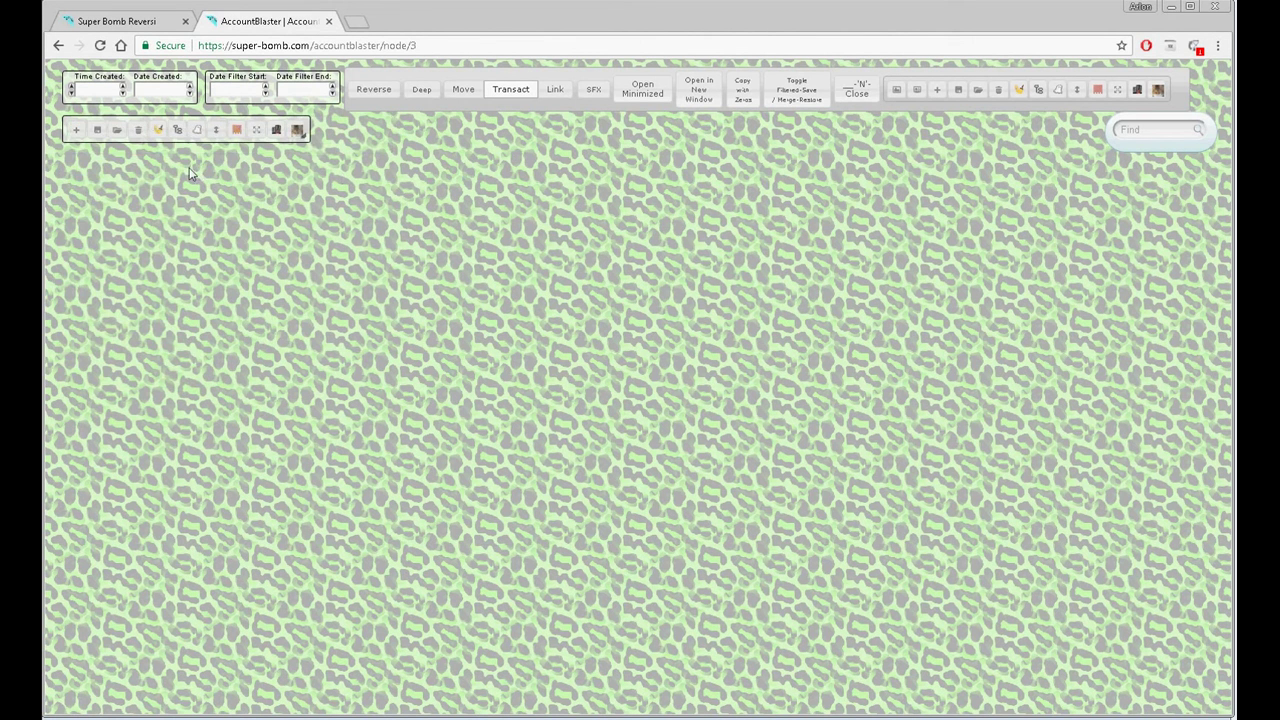
Create two new top-level accounts, one named with the account holder's first name and one named World
click(75, 129)
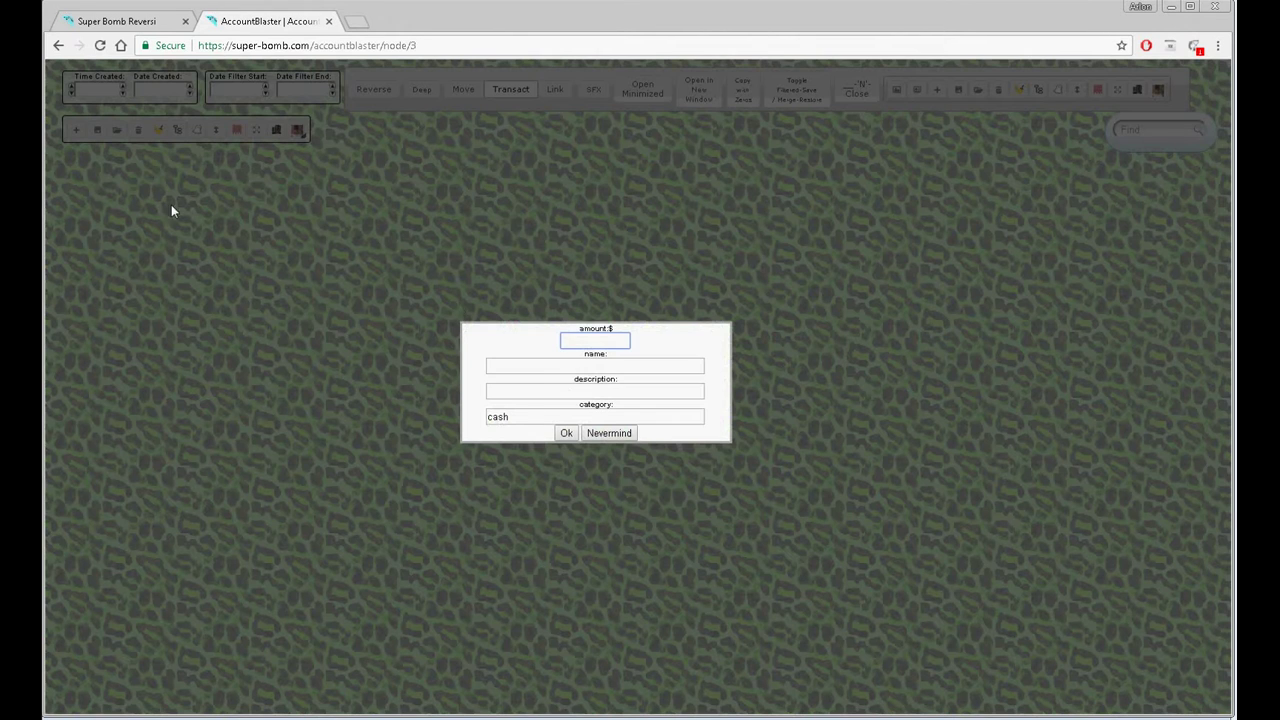
click(540, 367)
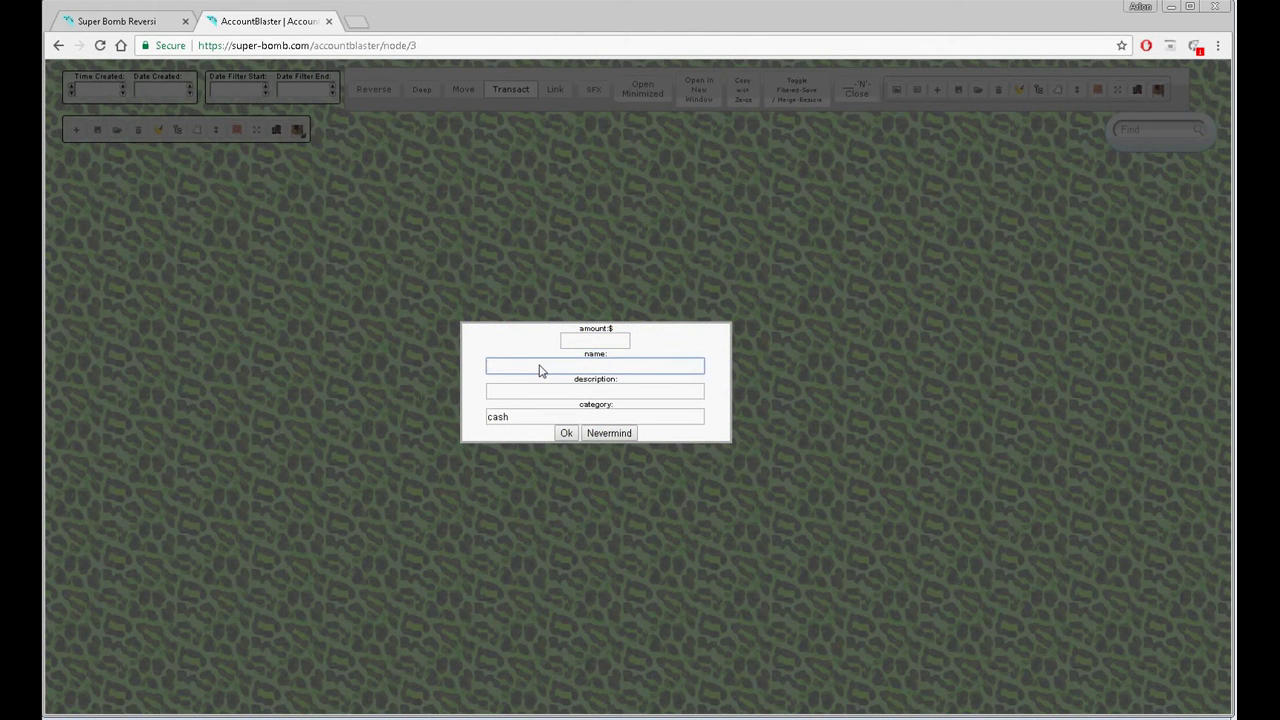
text(Arlon)
key(Return)
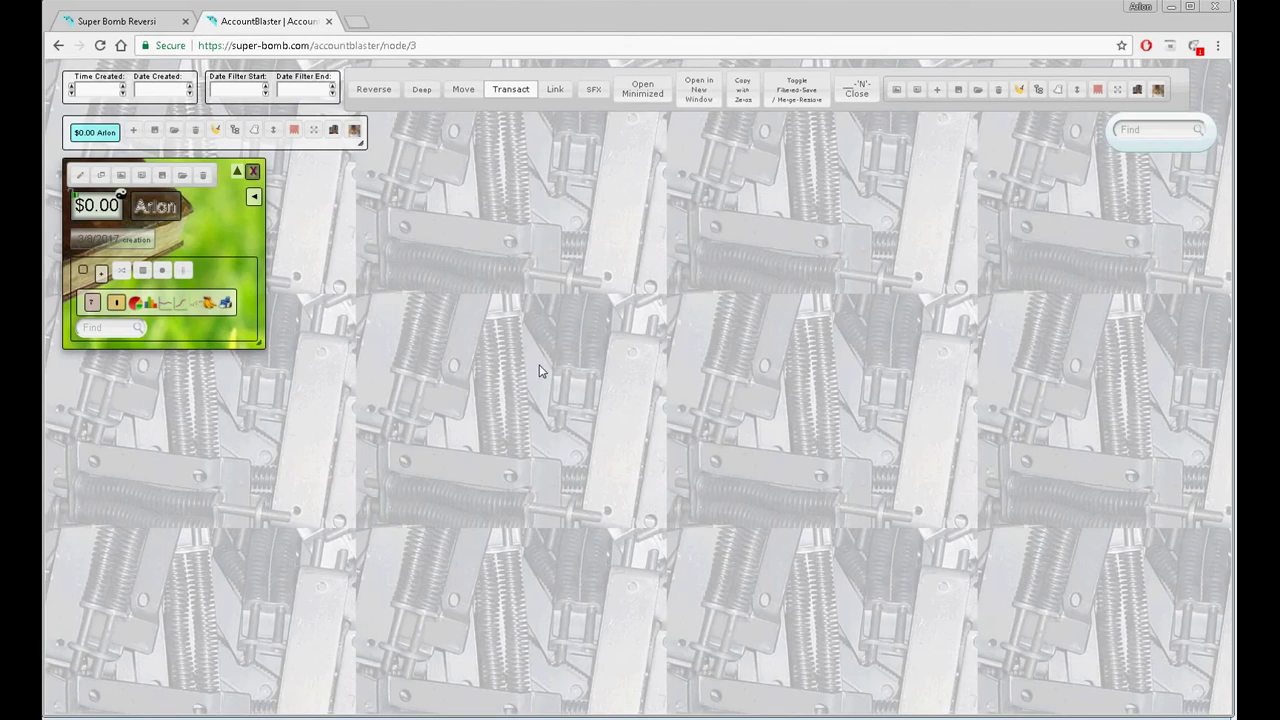
click(134, 130)
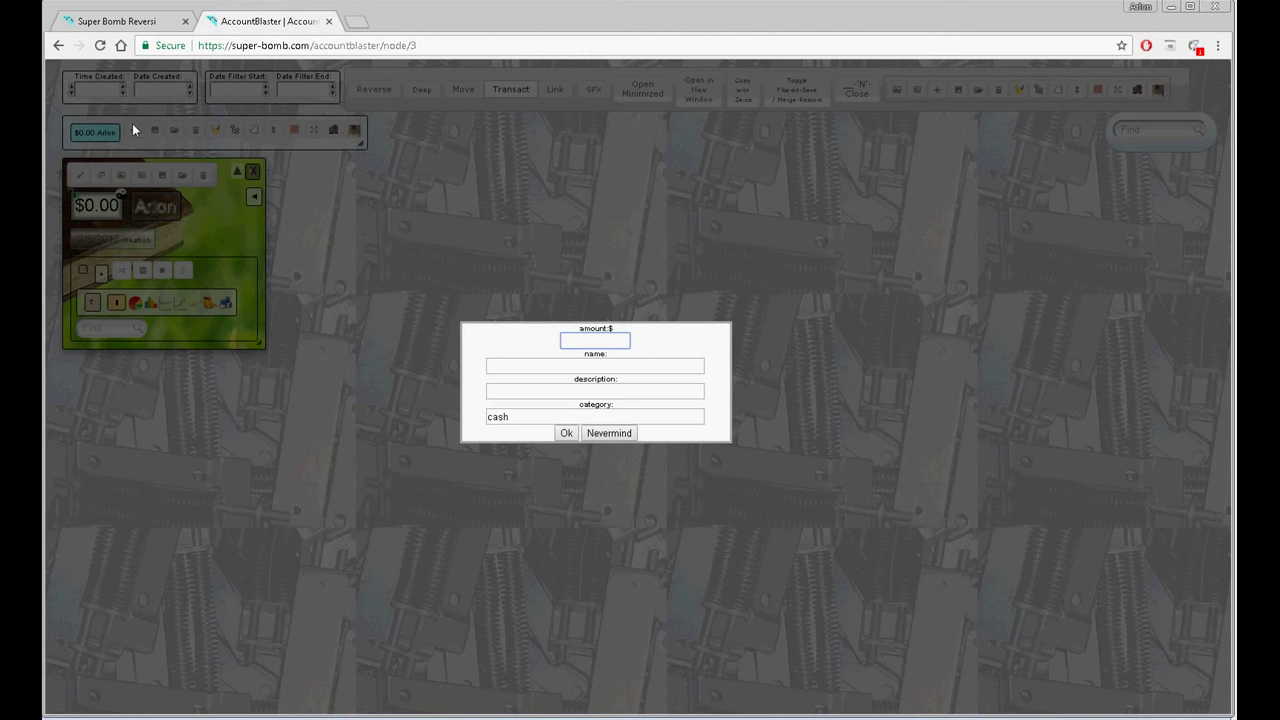
click(537, 373)
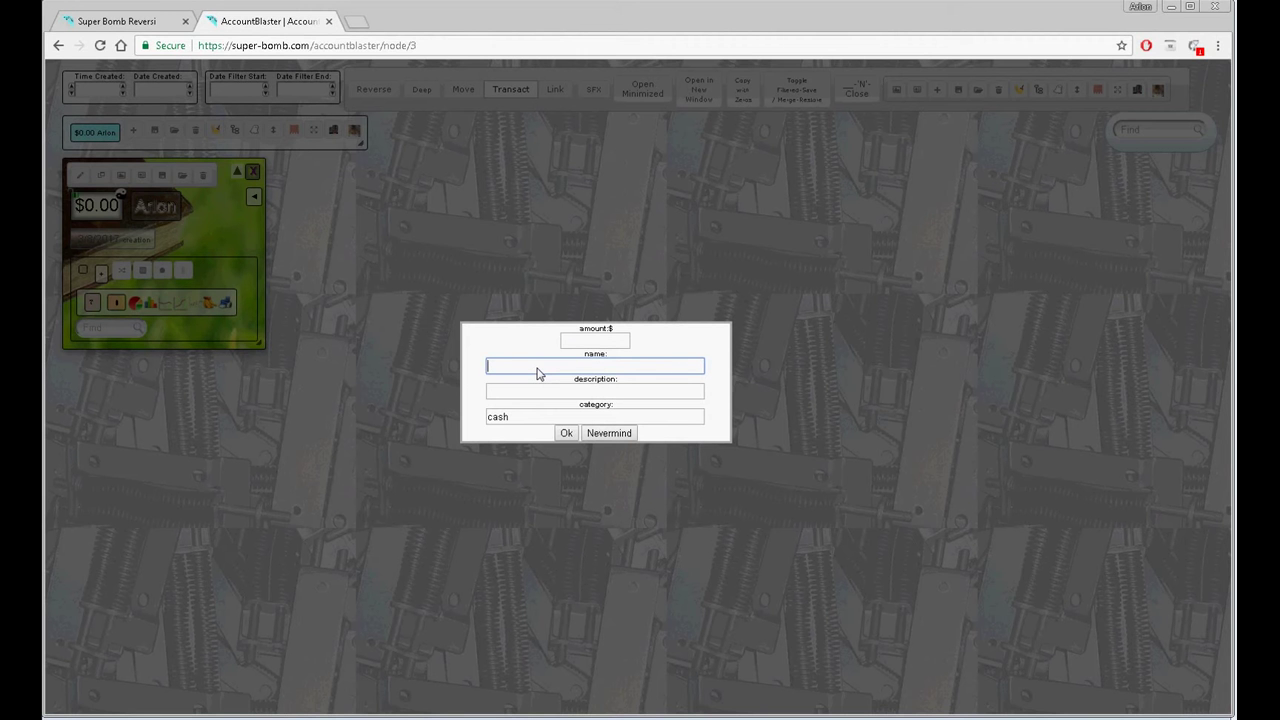
text(World)
key(Return)
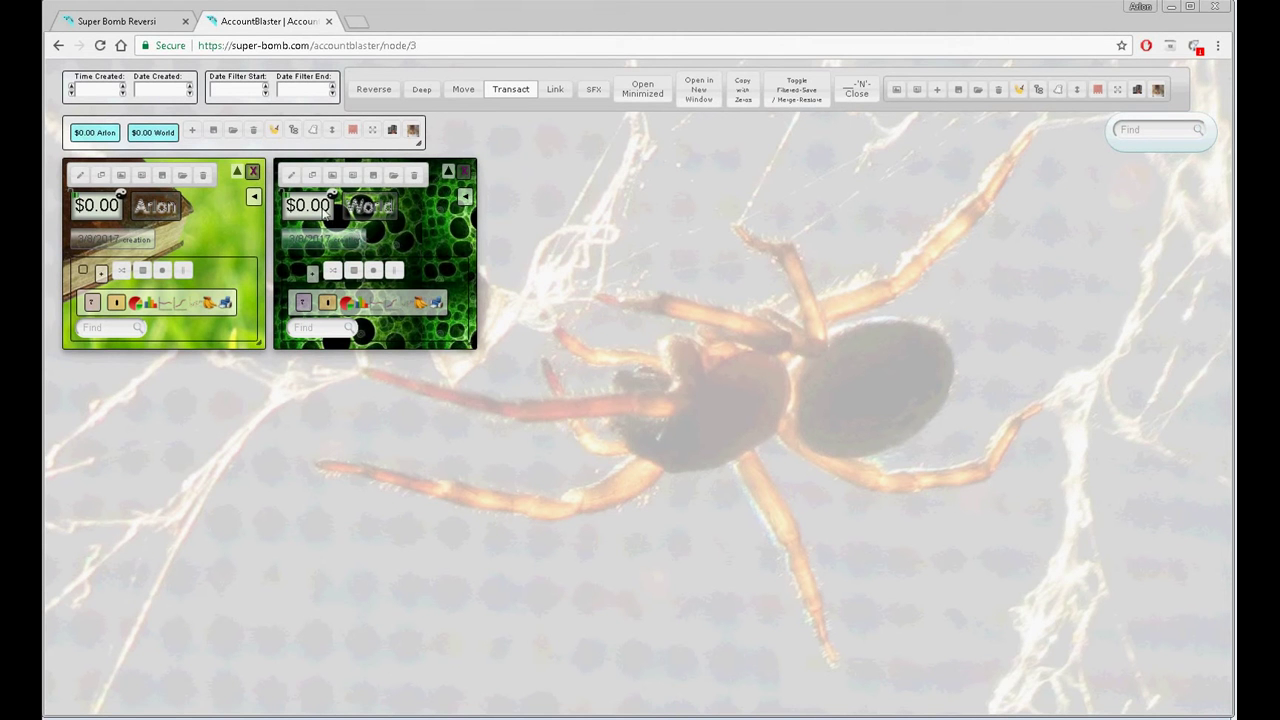
Add two child accounts named Stores and Work to the World account
click(332, 270)
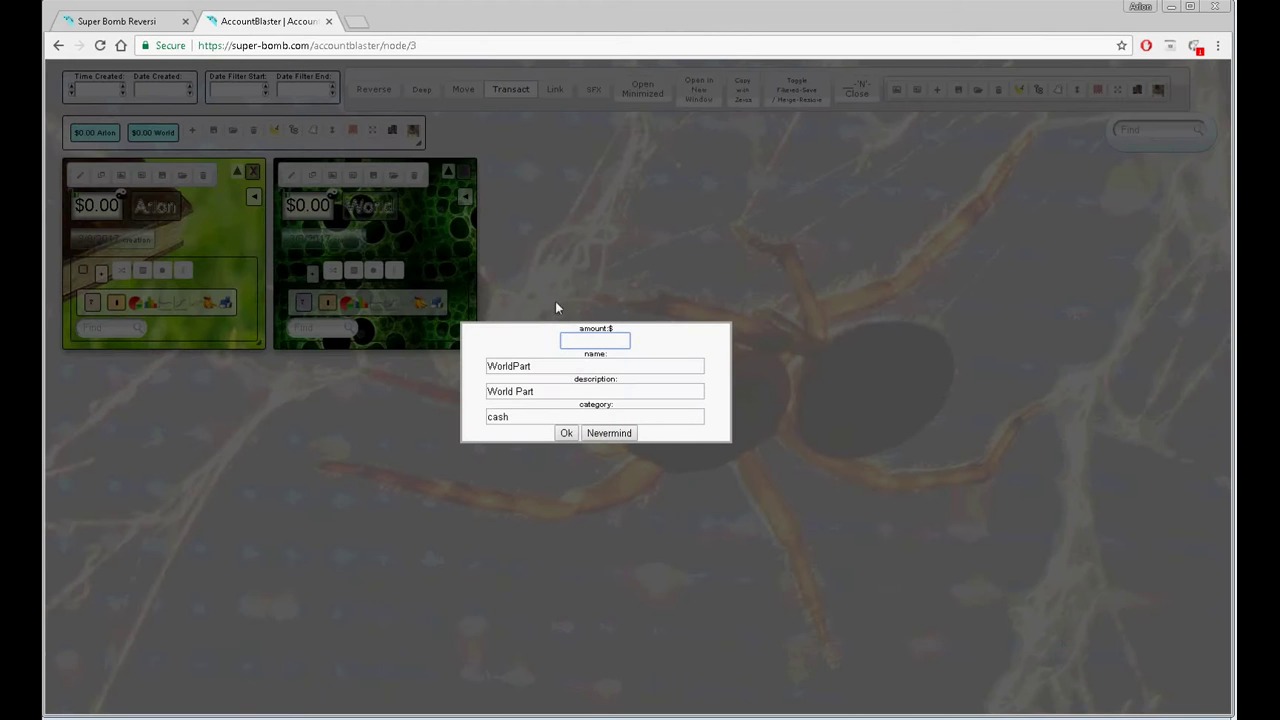
drag(630, 366, 475, 370)
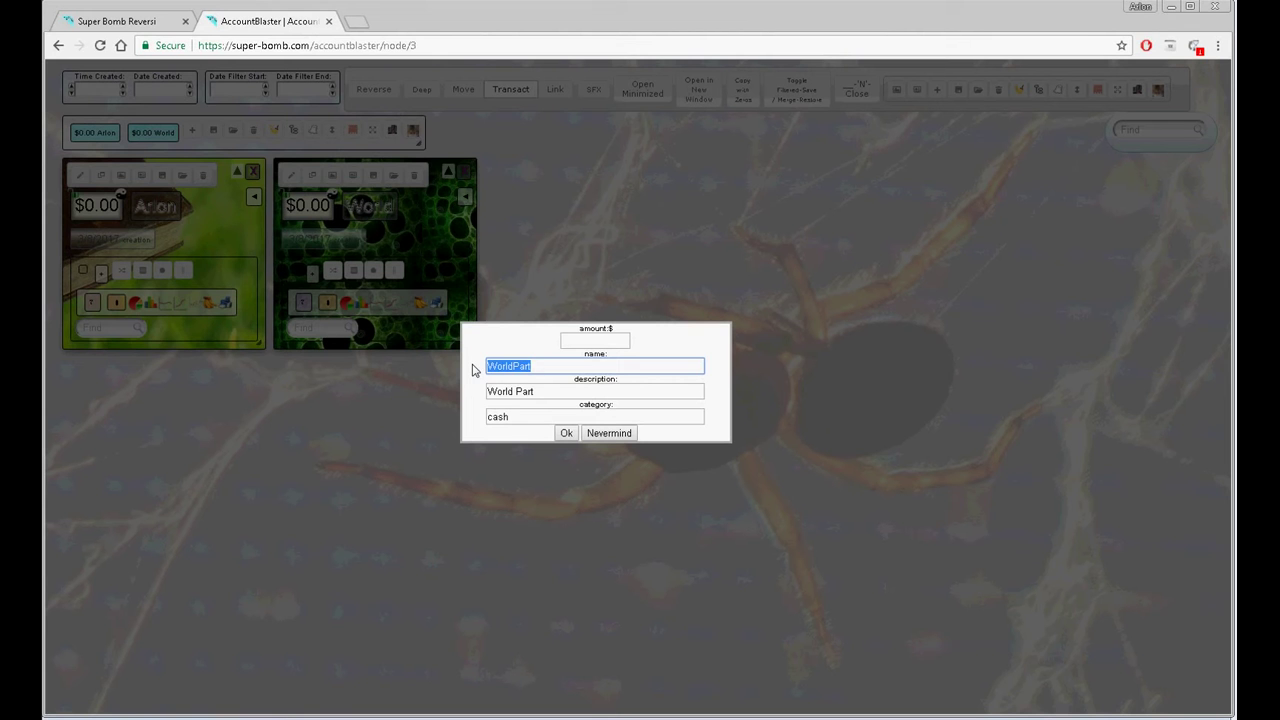
text(Stores)
key(Return)
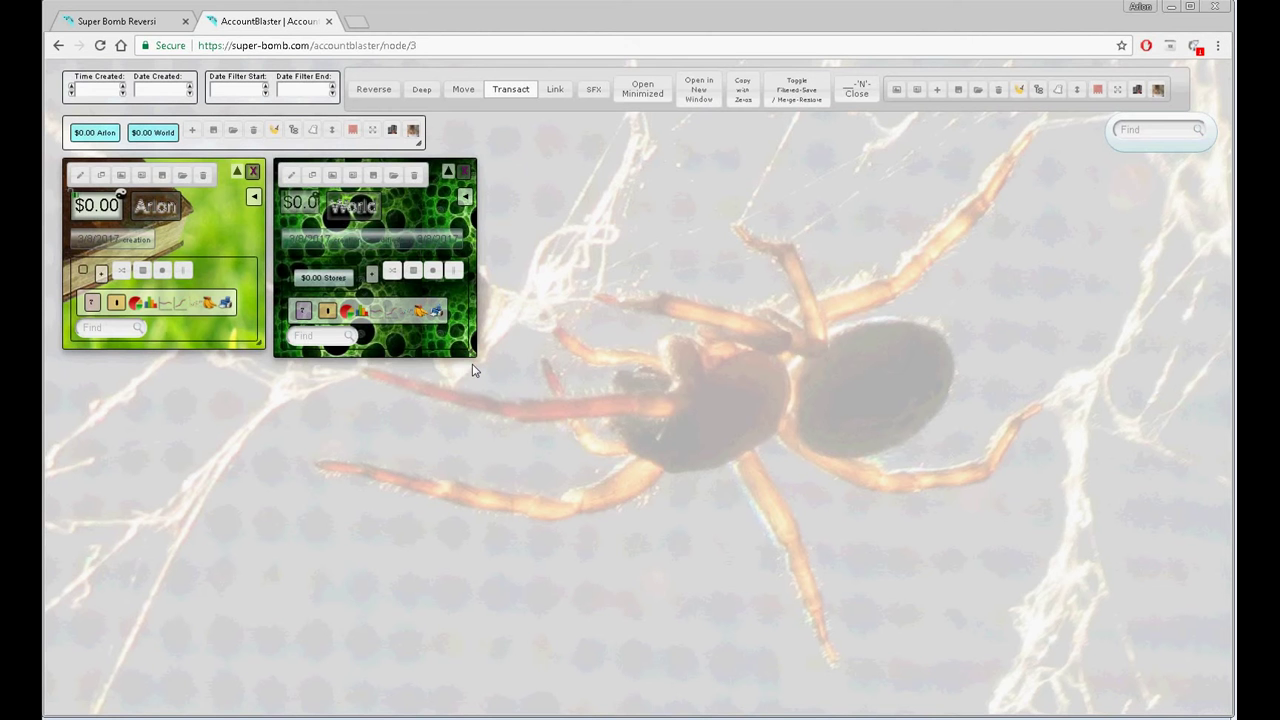
click(370, 278)
drag(540, 367, 503, 369)
text(rd)
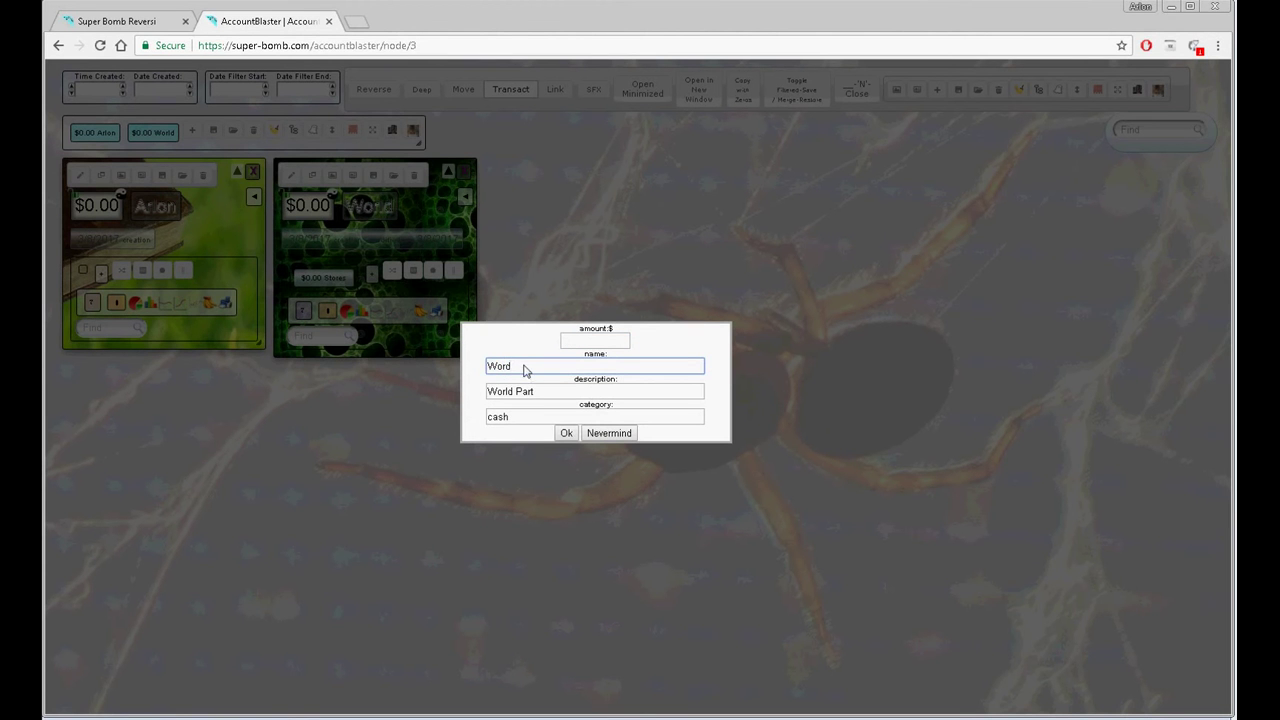
click(566, 433)
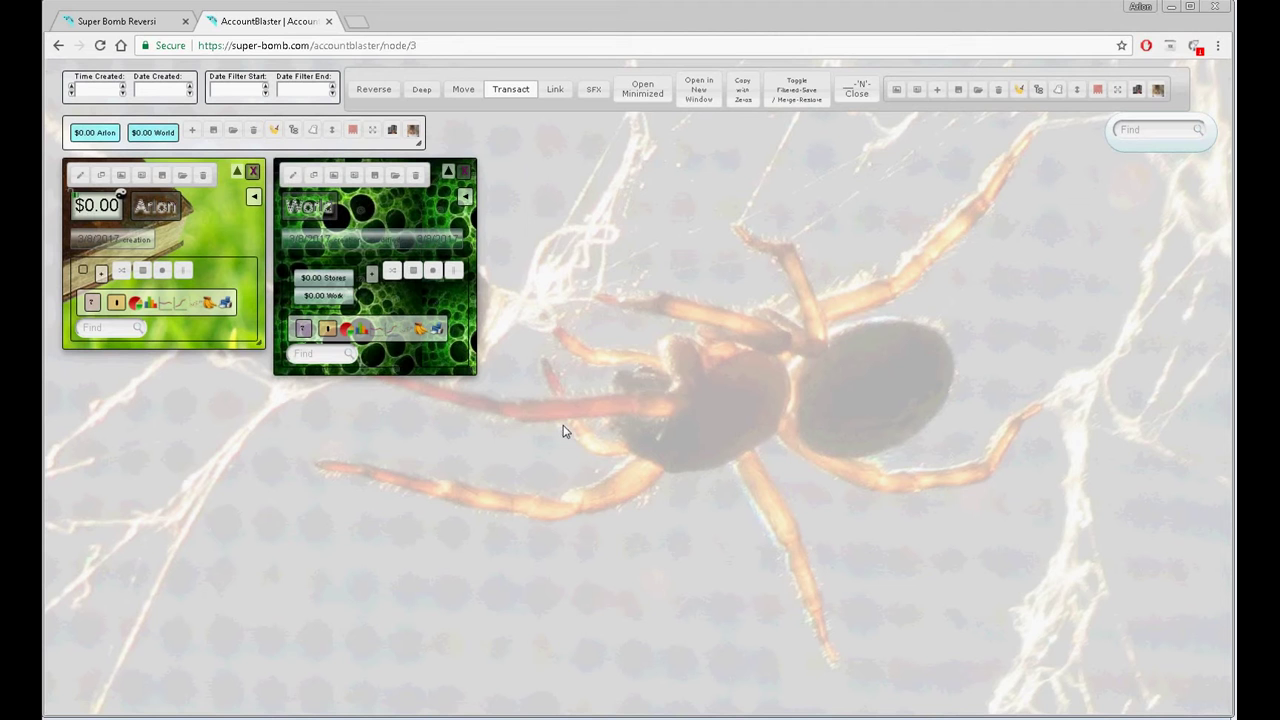
Set accounts to open in new windows, open Stores from the World account and add a Rent child account to it
click(690, 93)
click(333, 280)
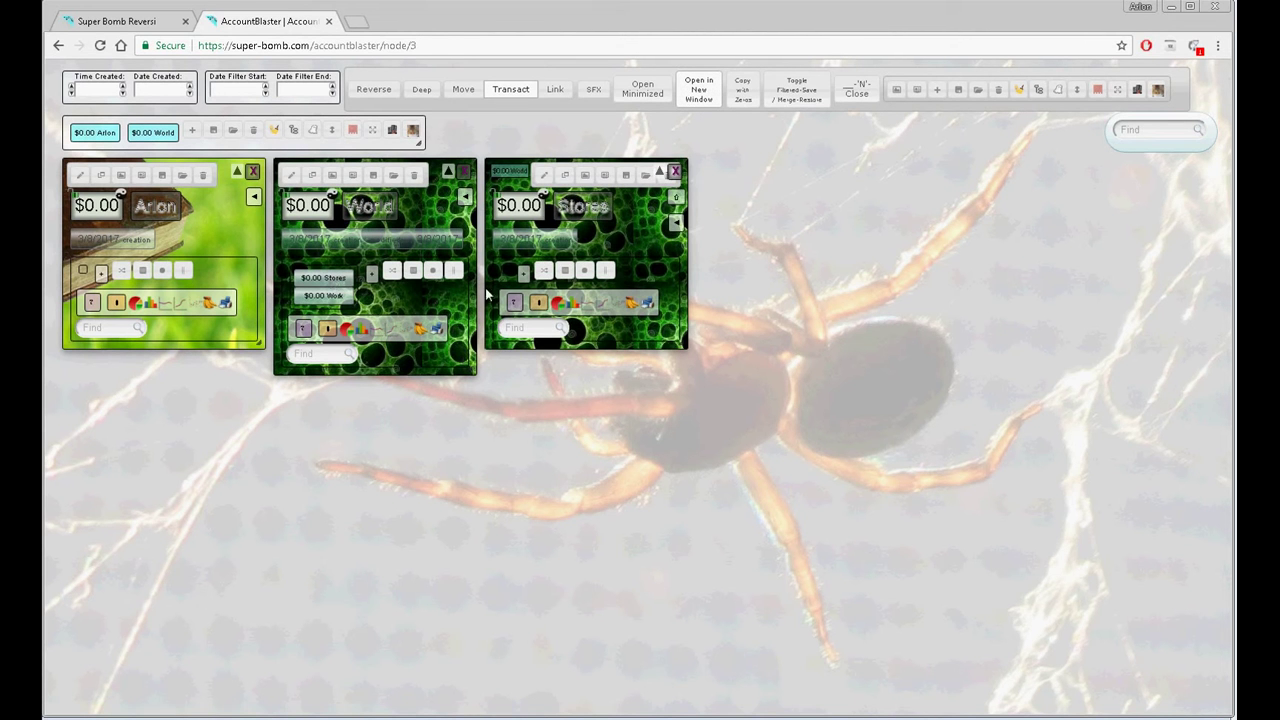
click(522, 279)
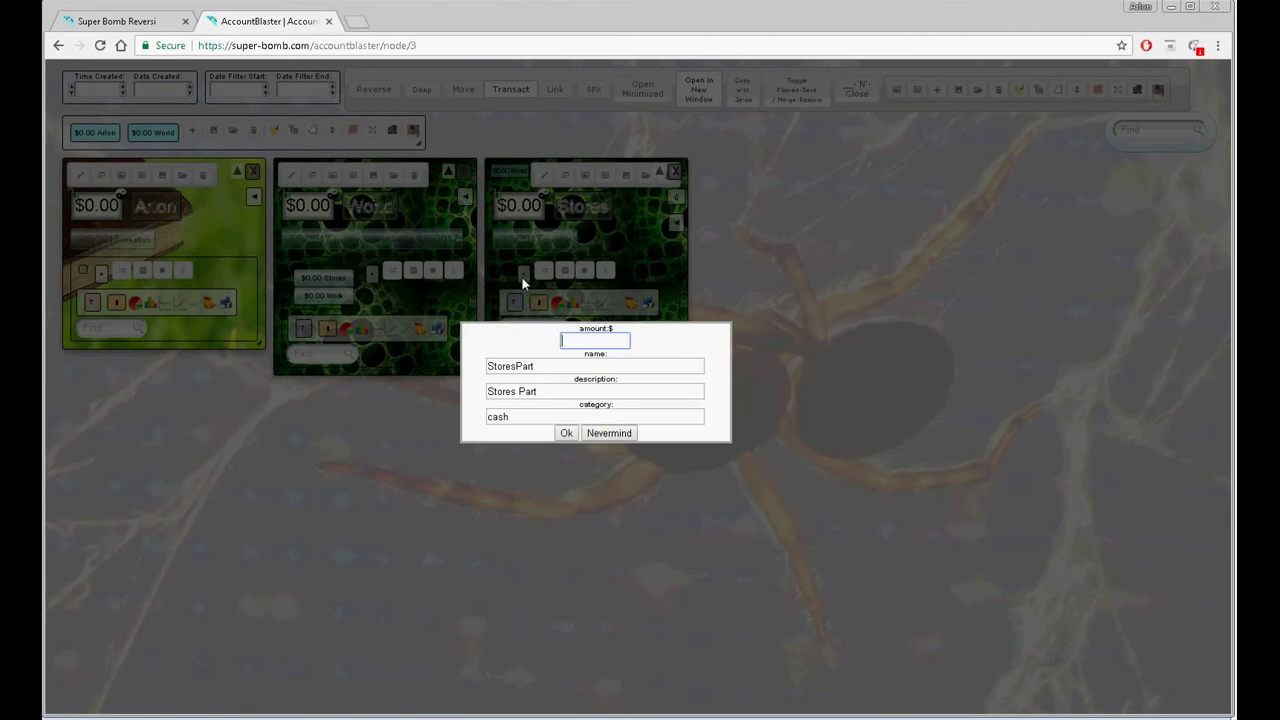
drag(538, 366, 472, 368)
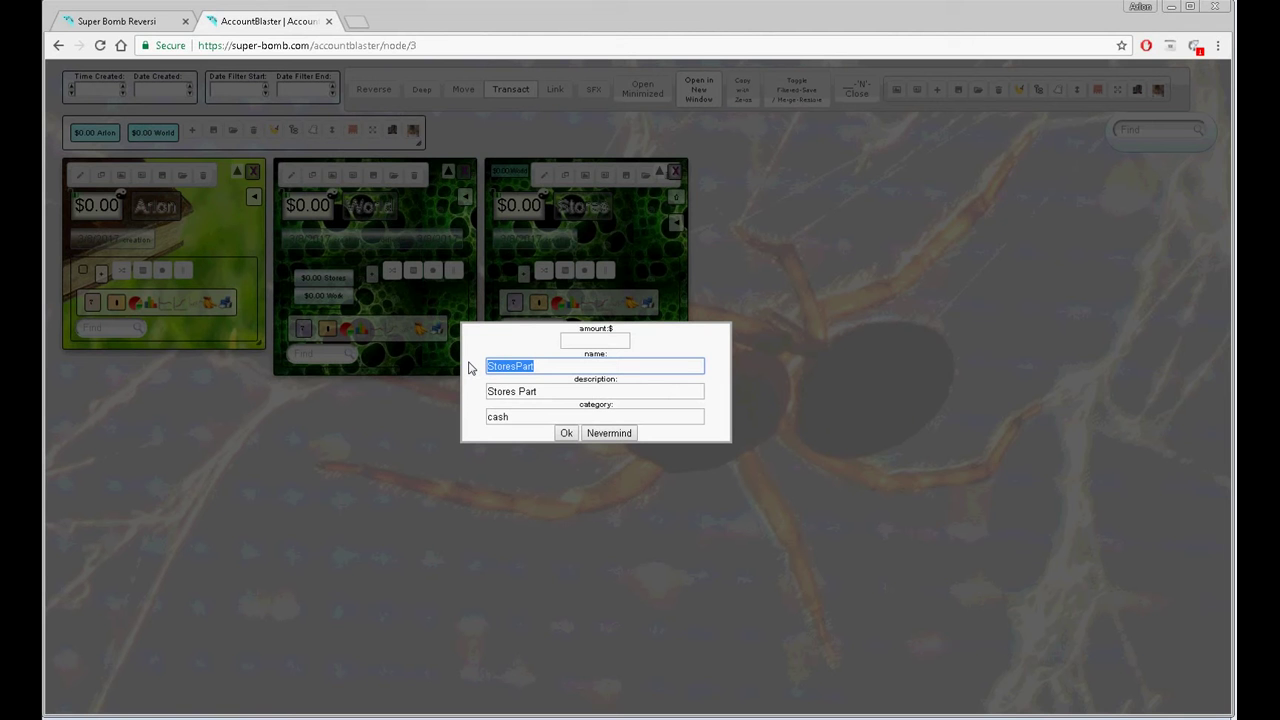
text(Rent)
key(Return)
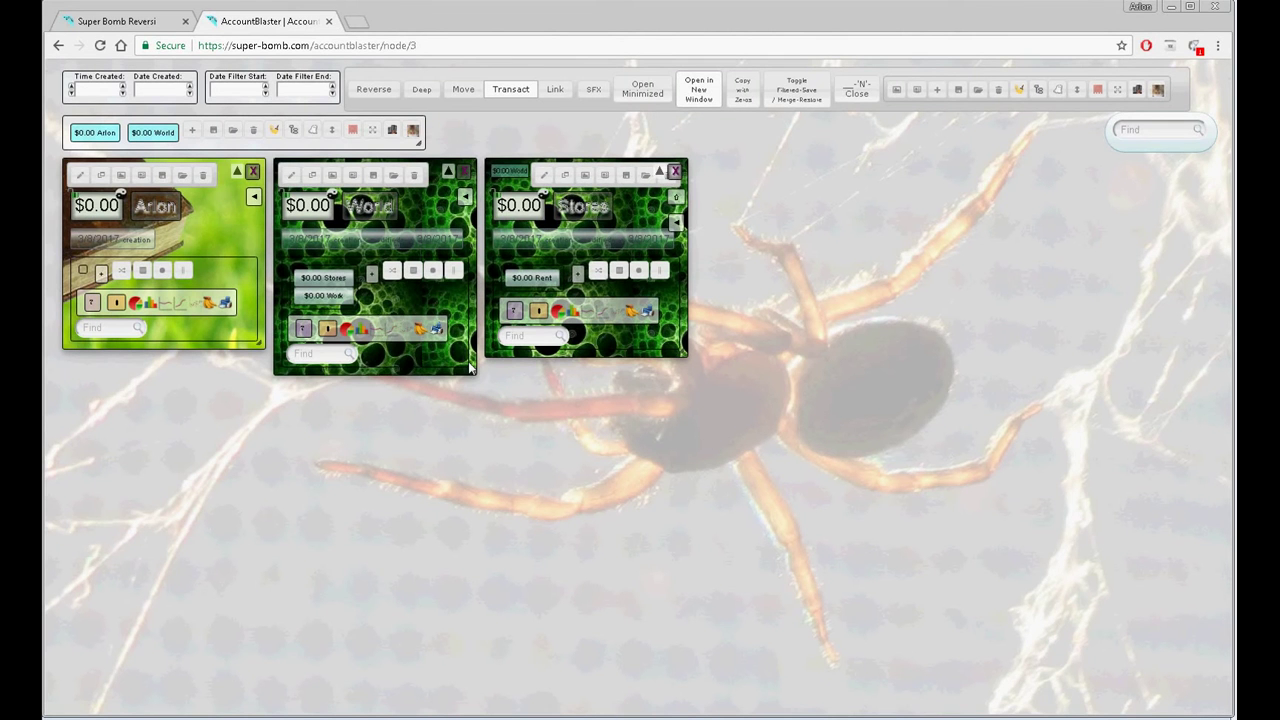
Add Phone and Insurance child accounts to the Stores account
click(578, 273)
drag(560, 371, 474, 366)
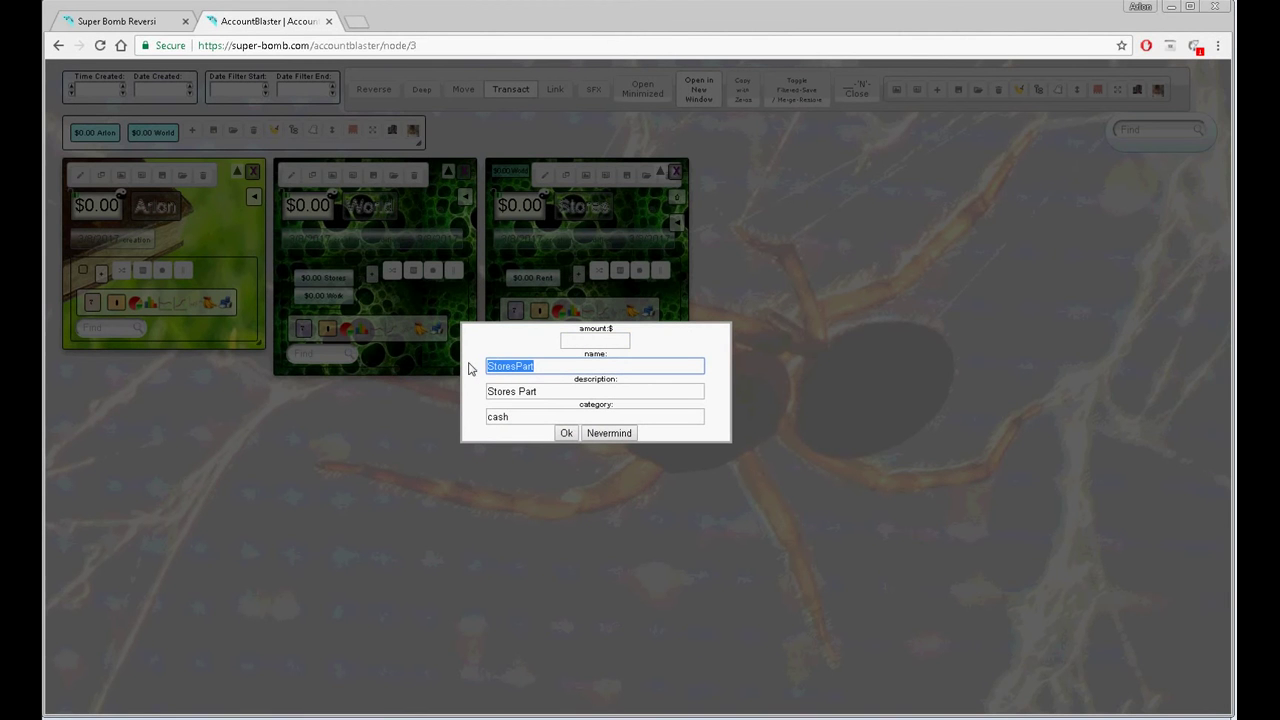
text(Phone)
key(Return)
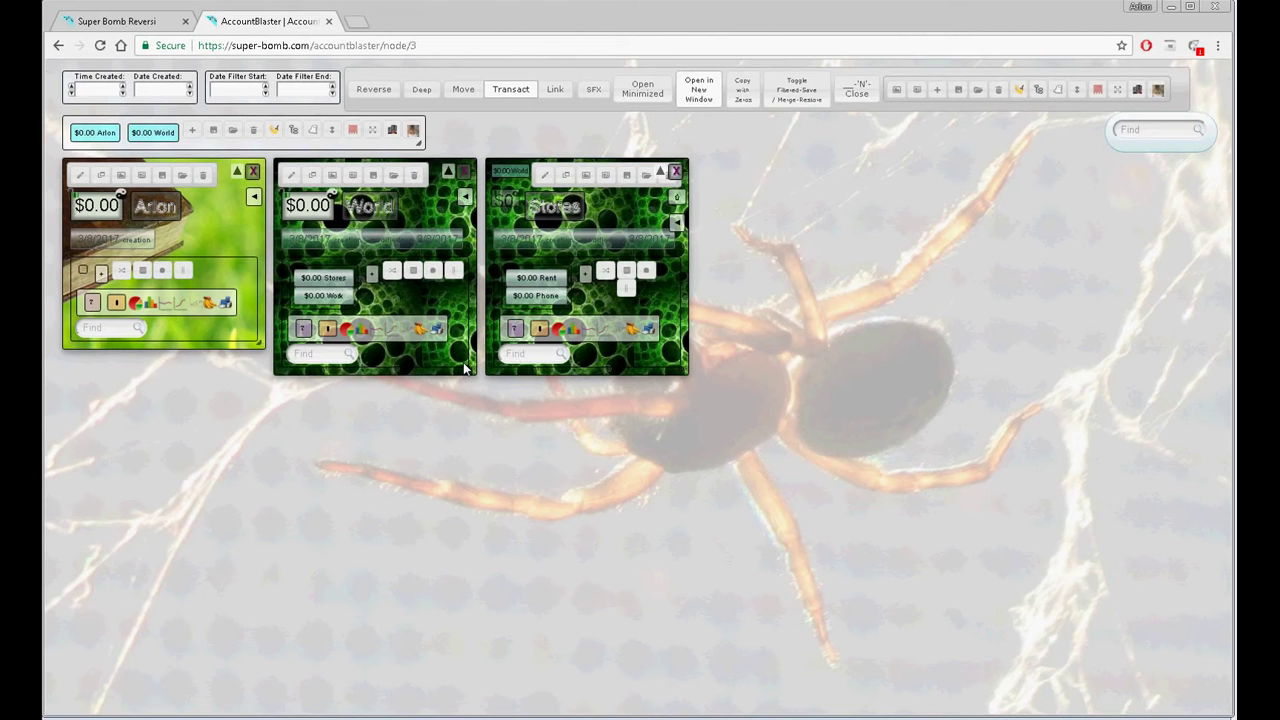
click(586, 275)
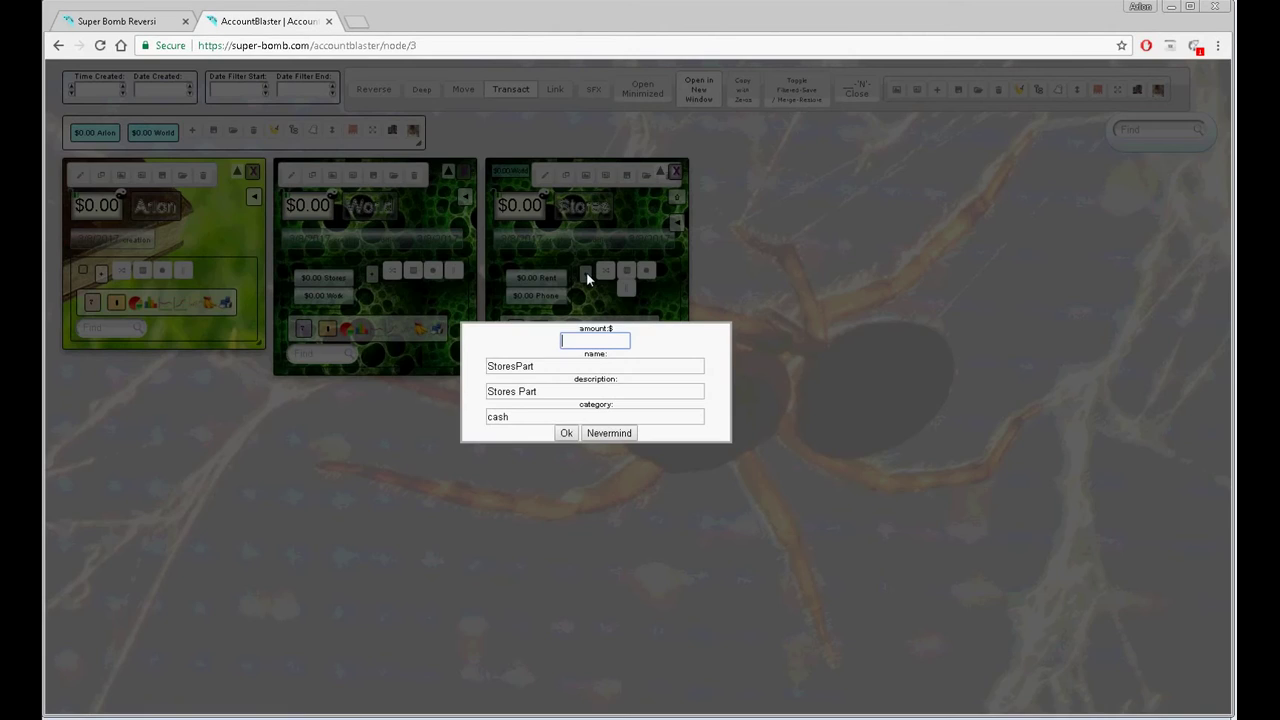
drag(585, 366, 486, 366)
key(BackSpace)
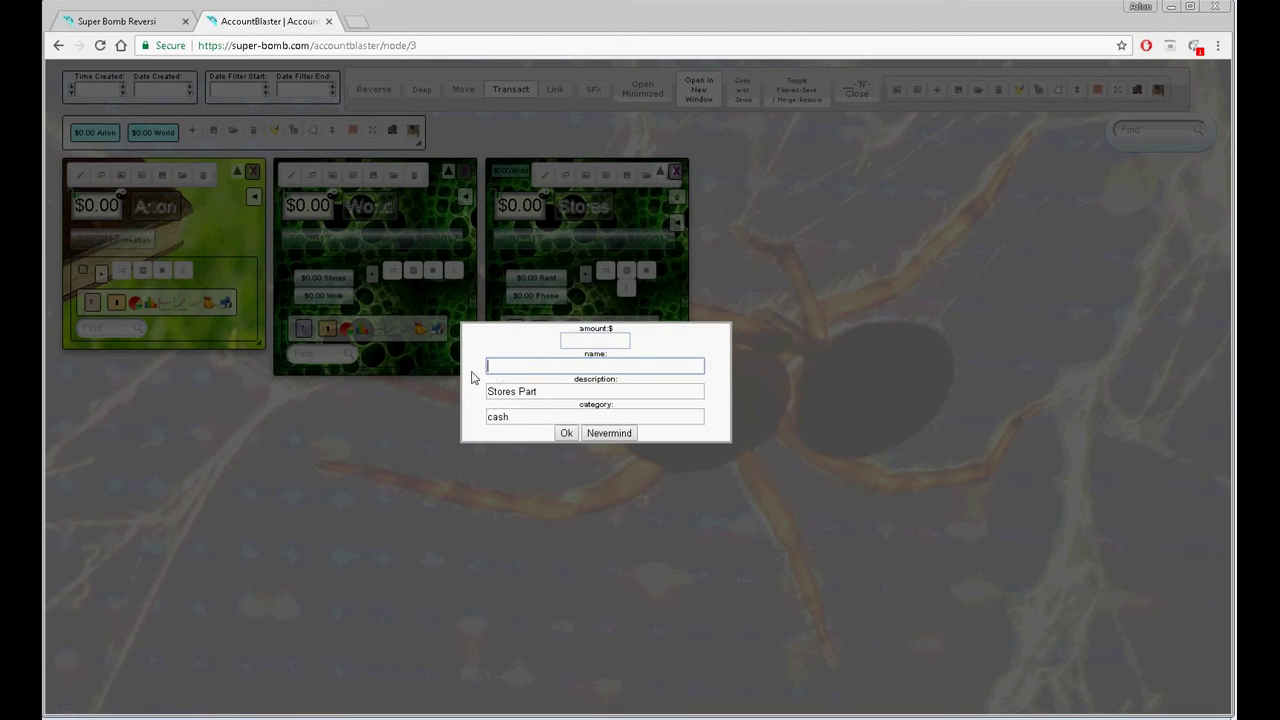
text(Insur)
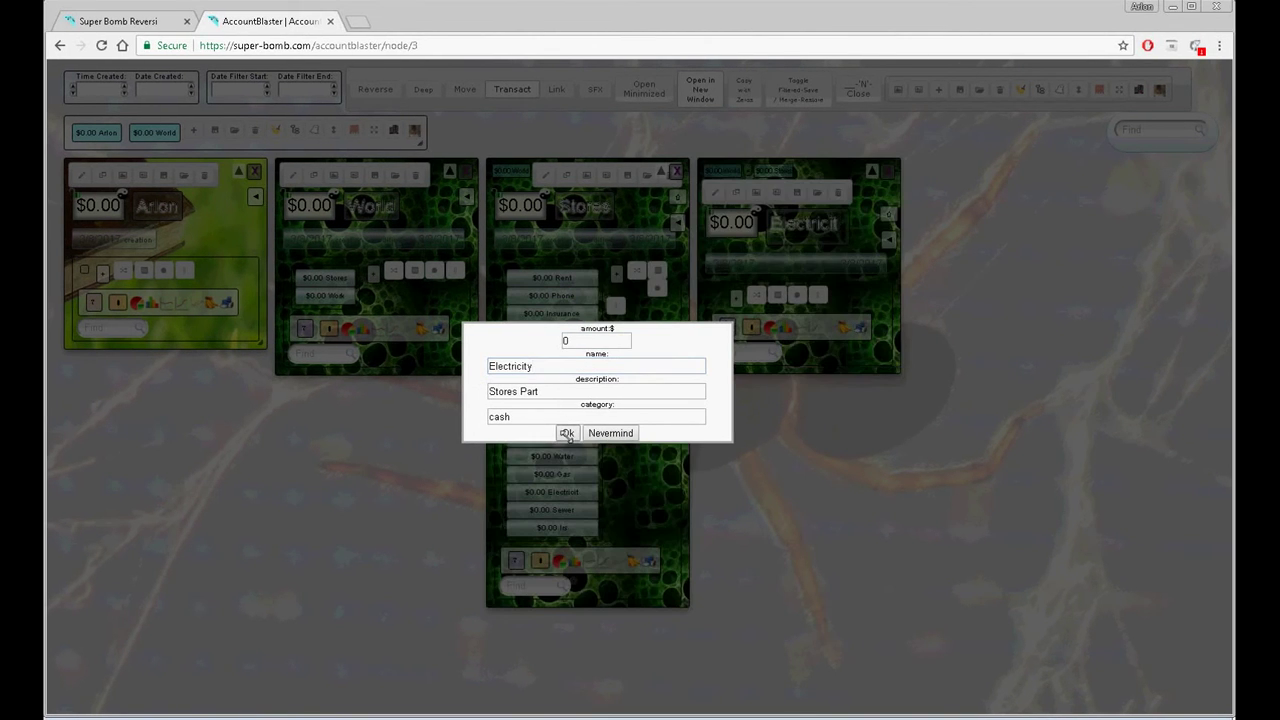
Rename the opened electricity expense account as Electricity and close its window
click(566, 433)
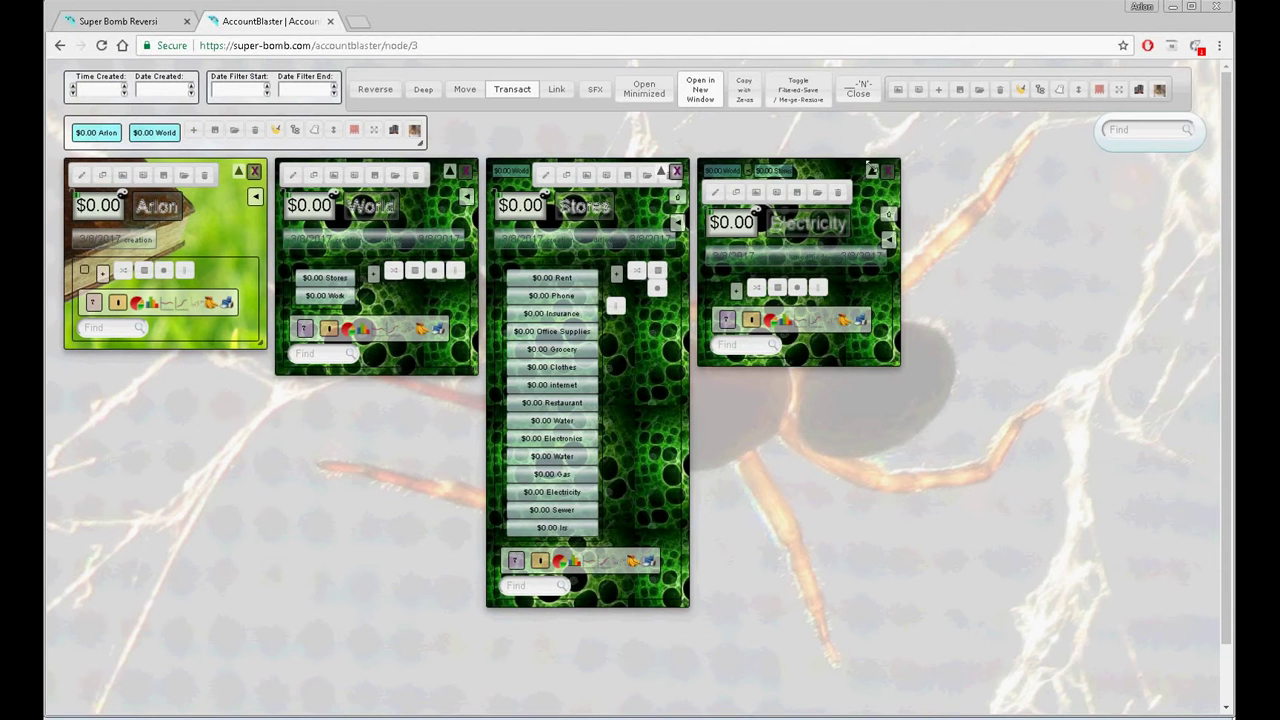
click(888, 170)
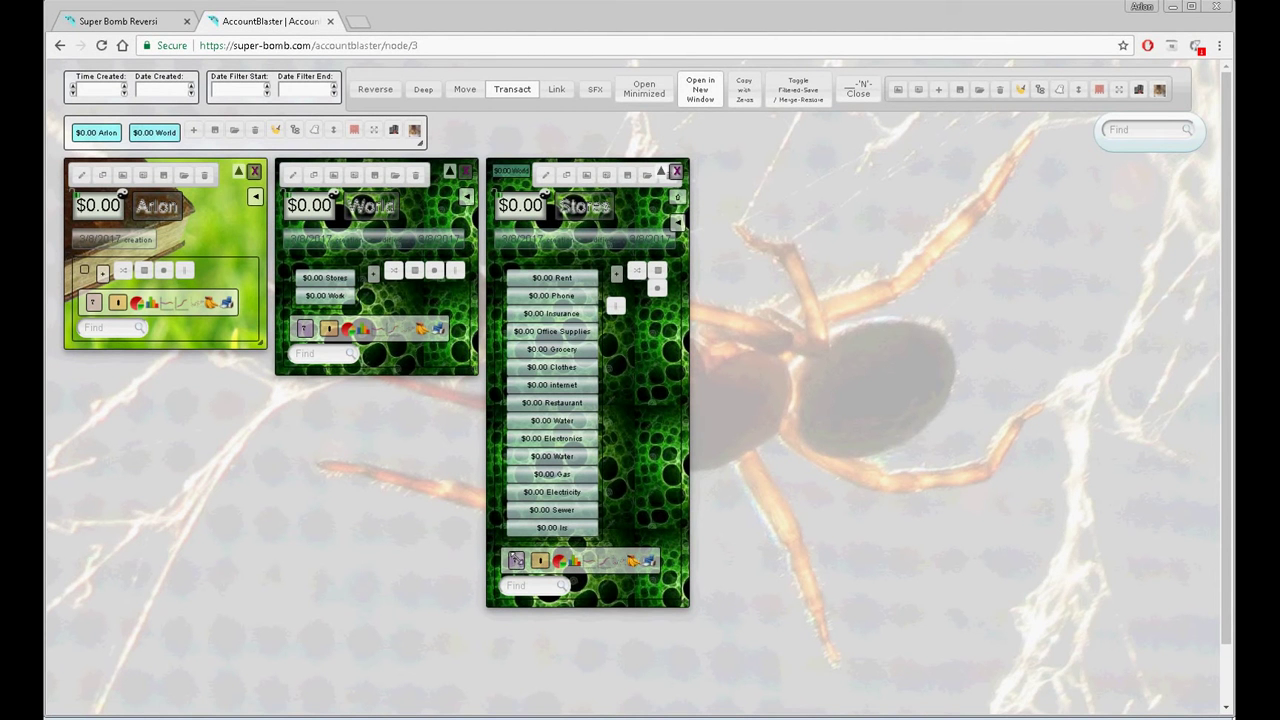
Randomize the themes of all child accounts in Stores and check the result by briefly opening the Electronics account
click(514, 560)
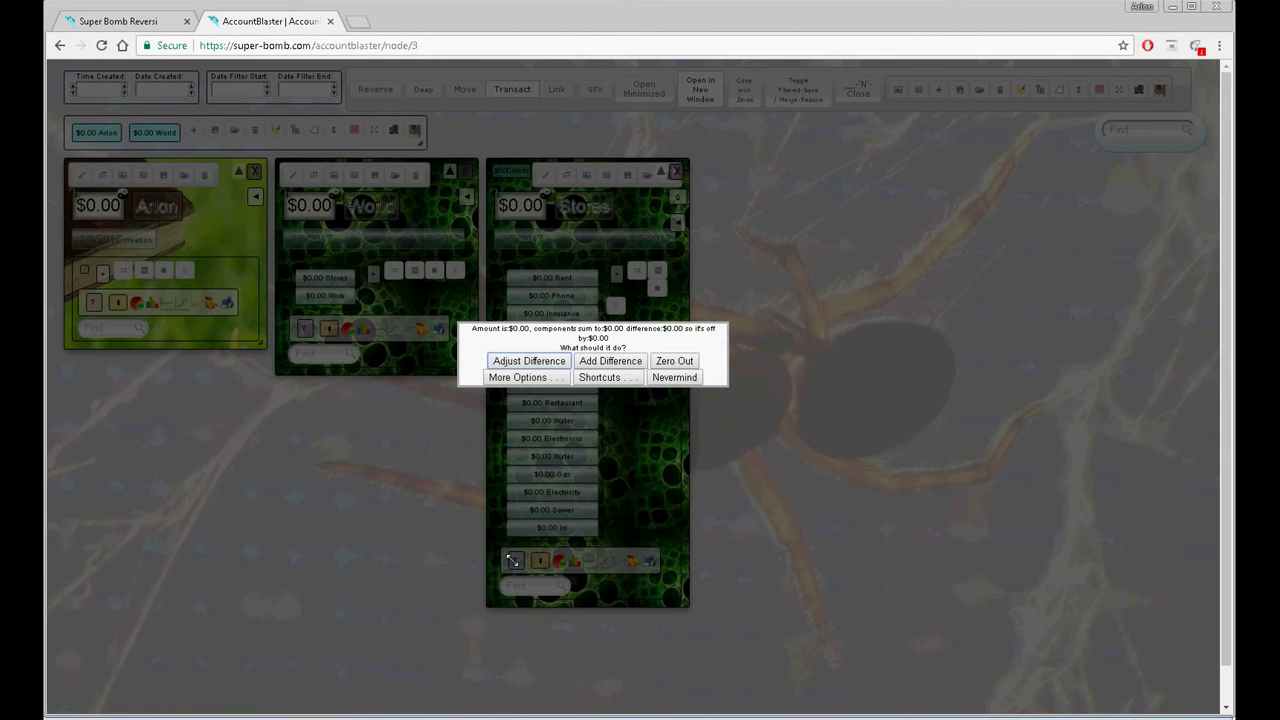
click(628, 378)
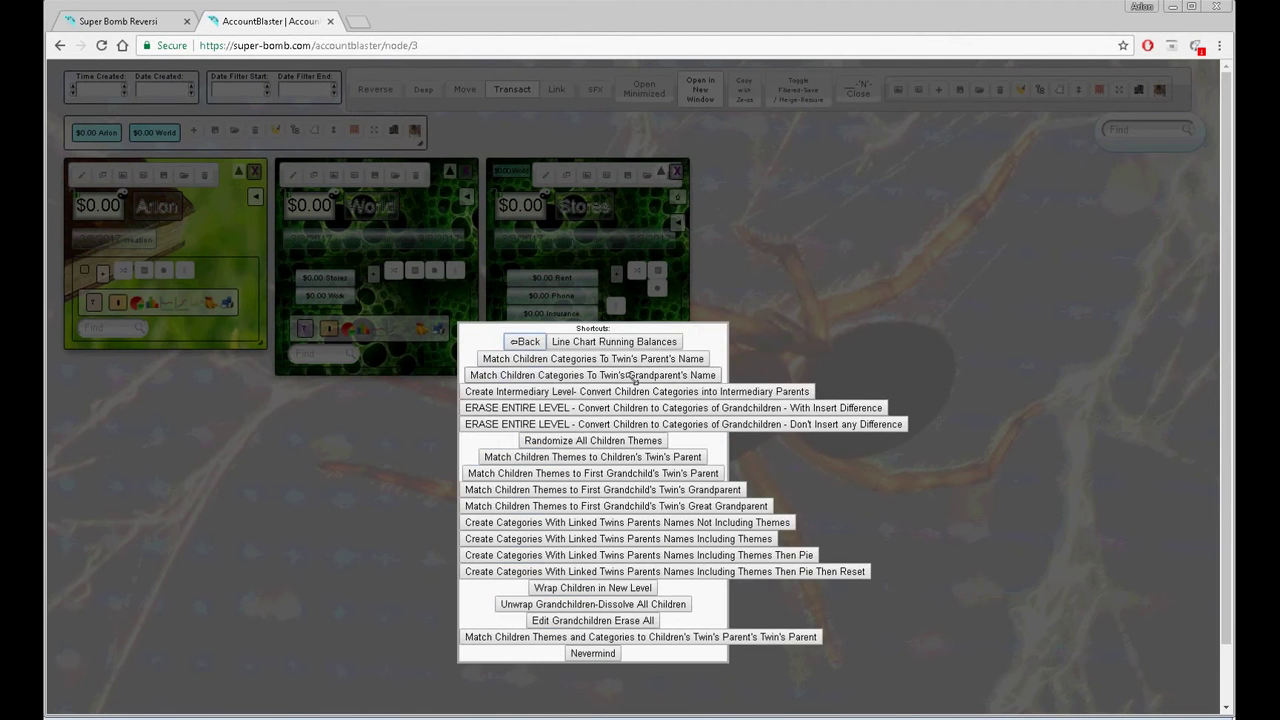
click(577, 427)
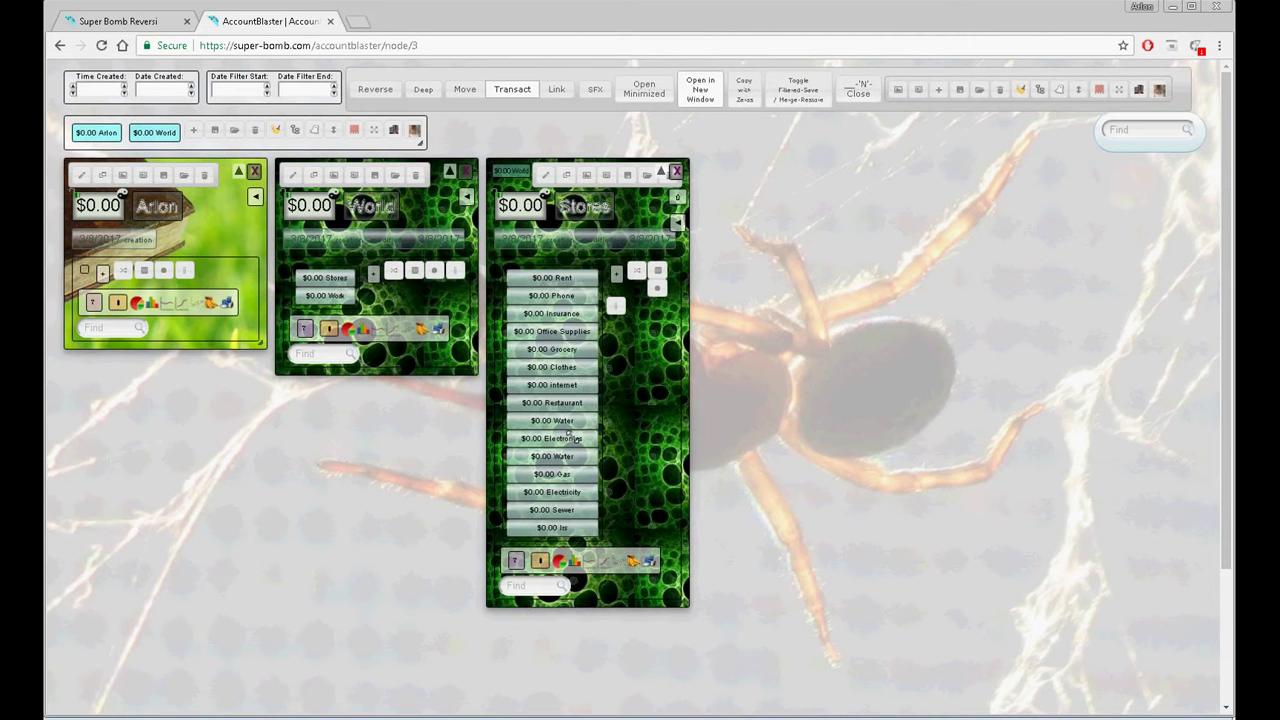
click(575, 437)
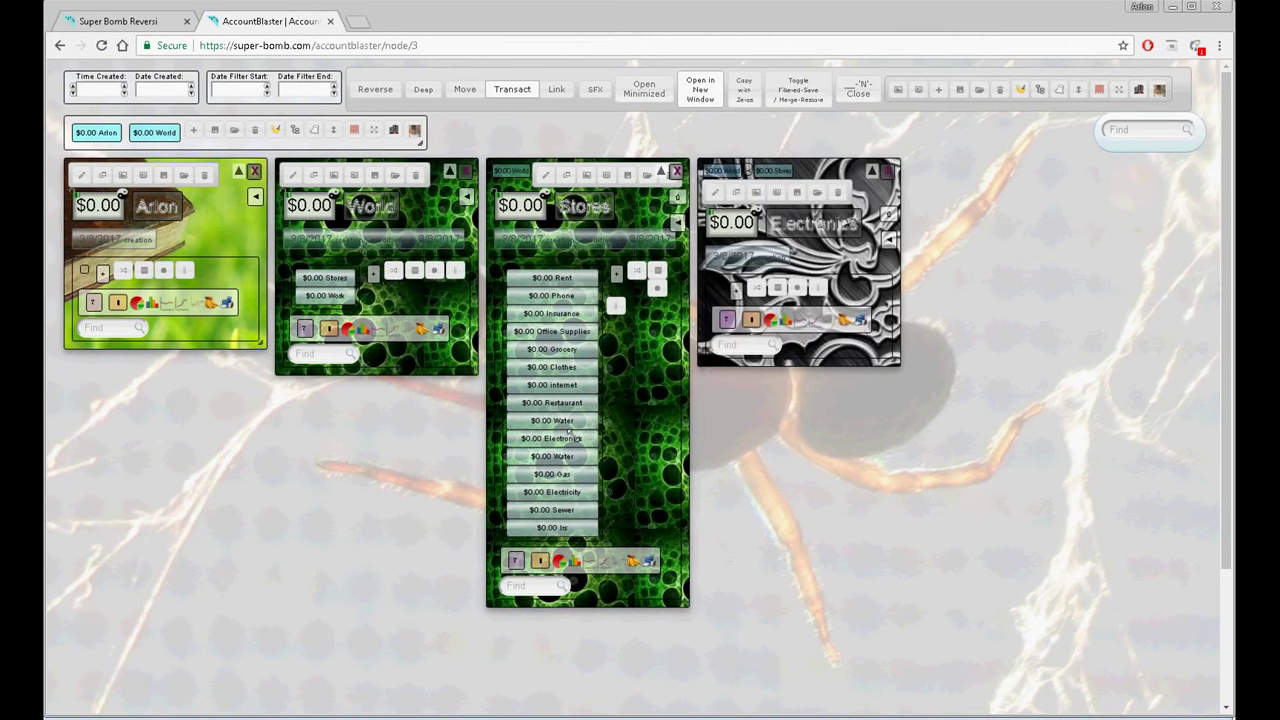
click(886, 171)
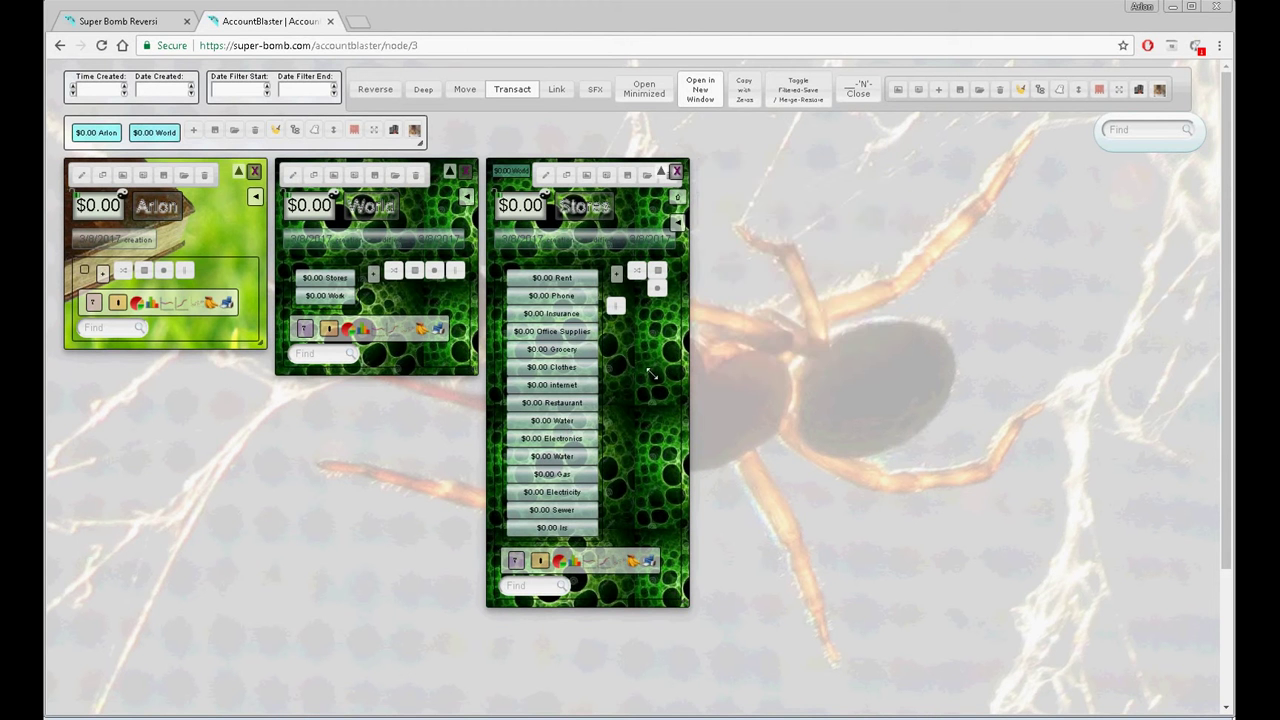
Open the Water account from Stores to check its theme, and close its window
click(582, 424)
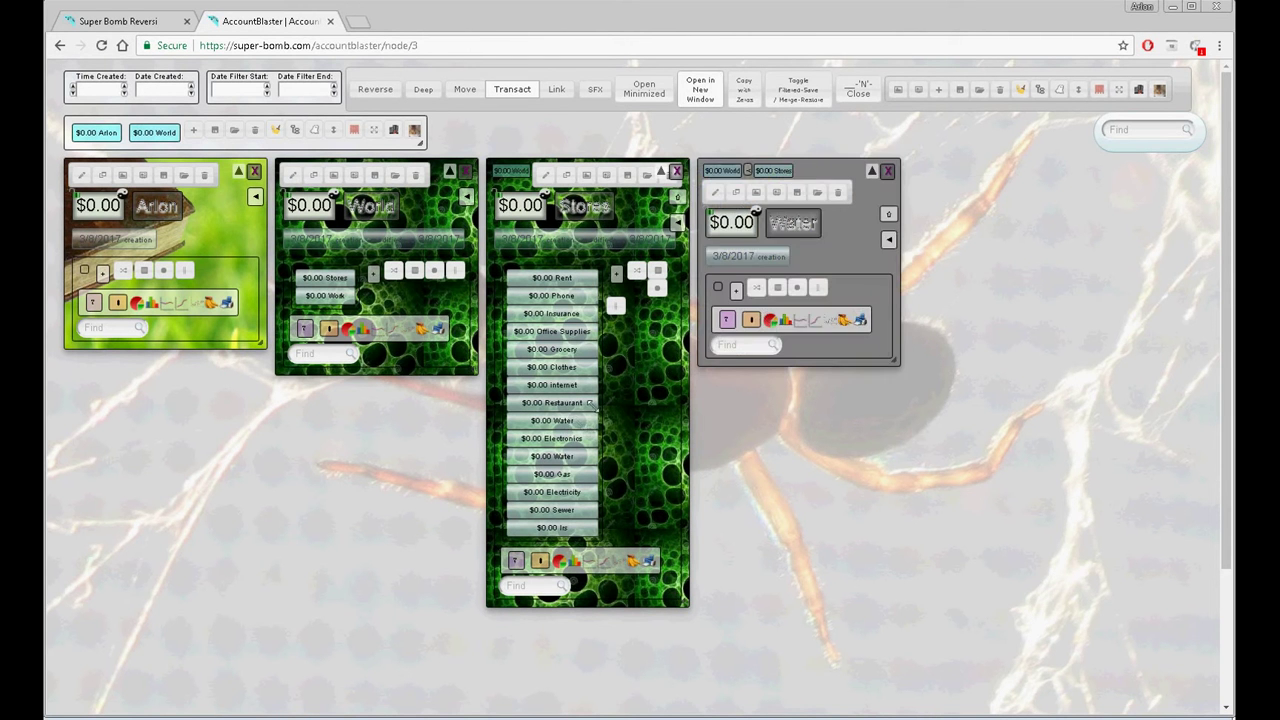
click(887, 171)
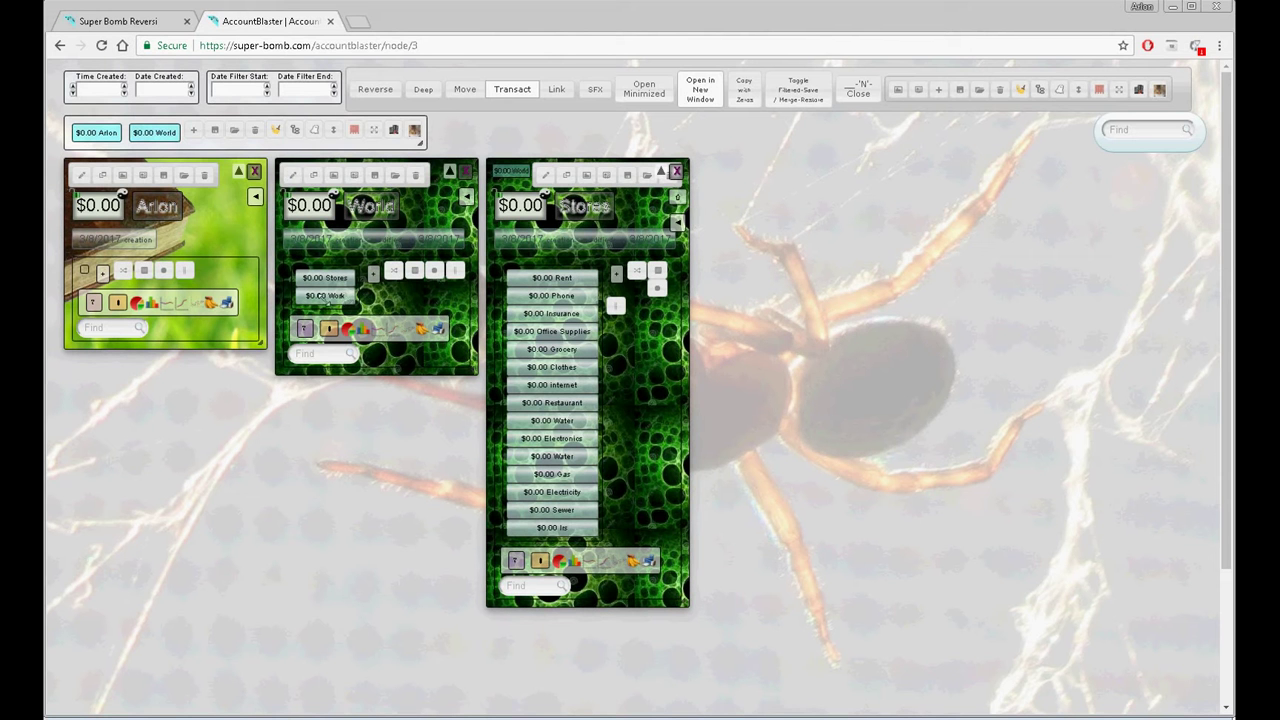
Open Work from the World account and add Job 1 and Job 2 child accounts to it
click(324, 296)
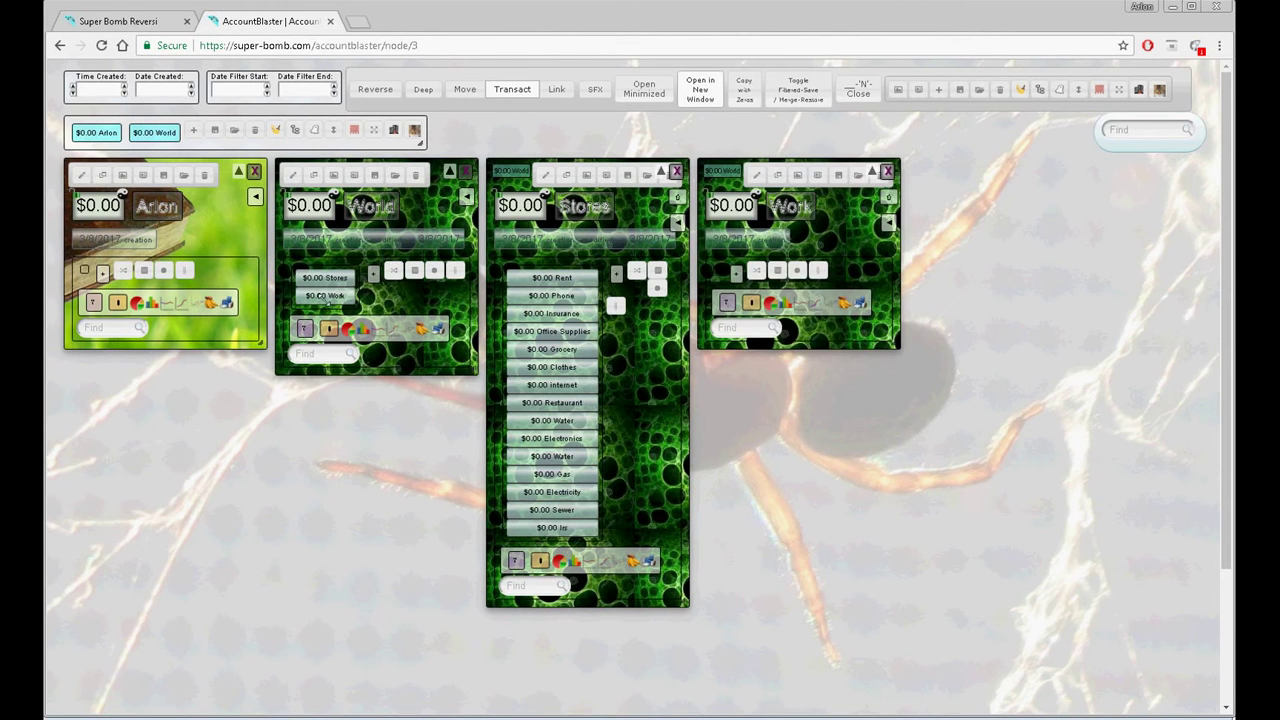
click(734, 273)
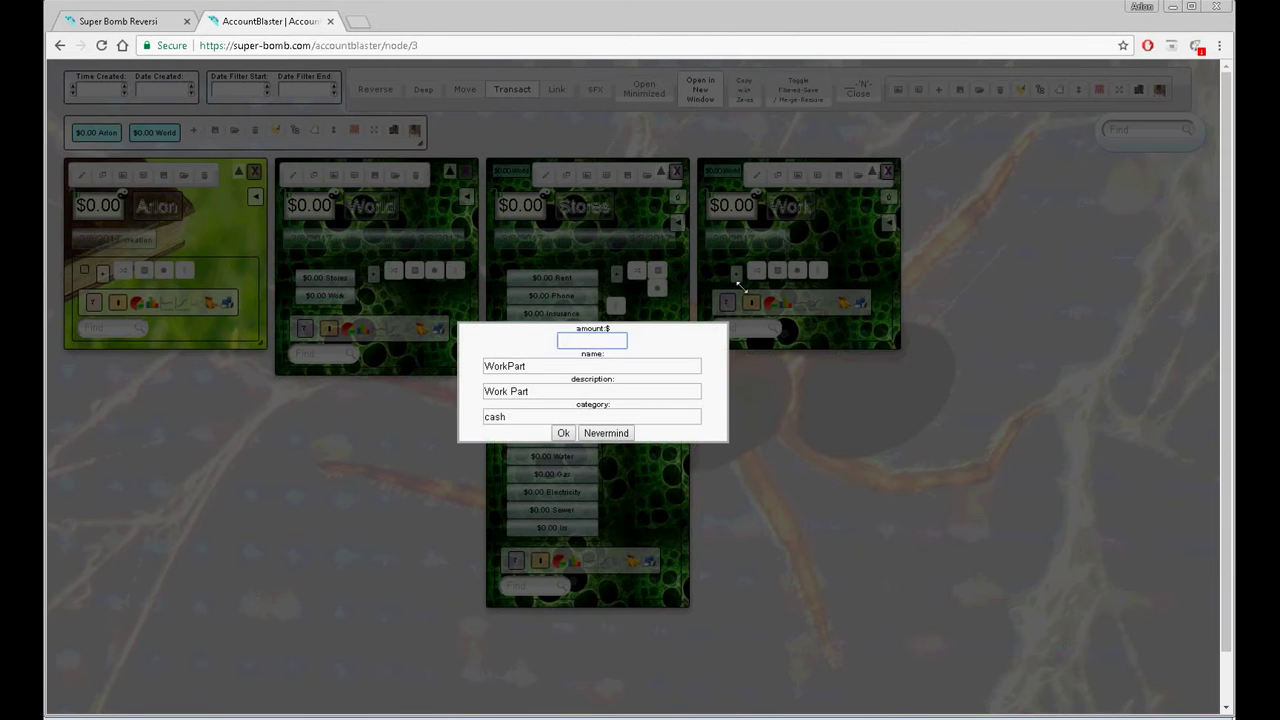
drag(529, 366, 472, 370)
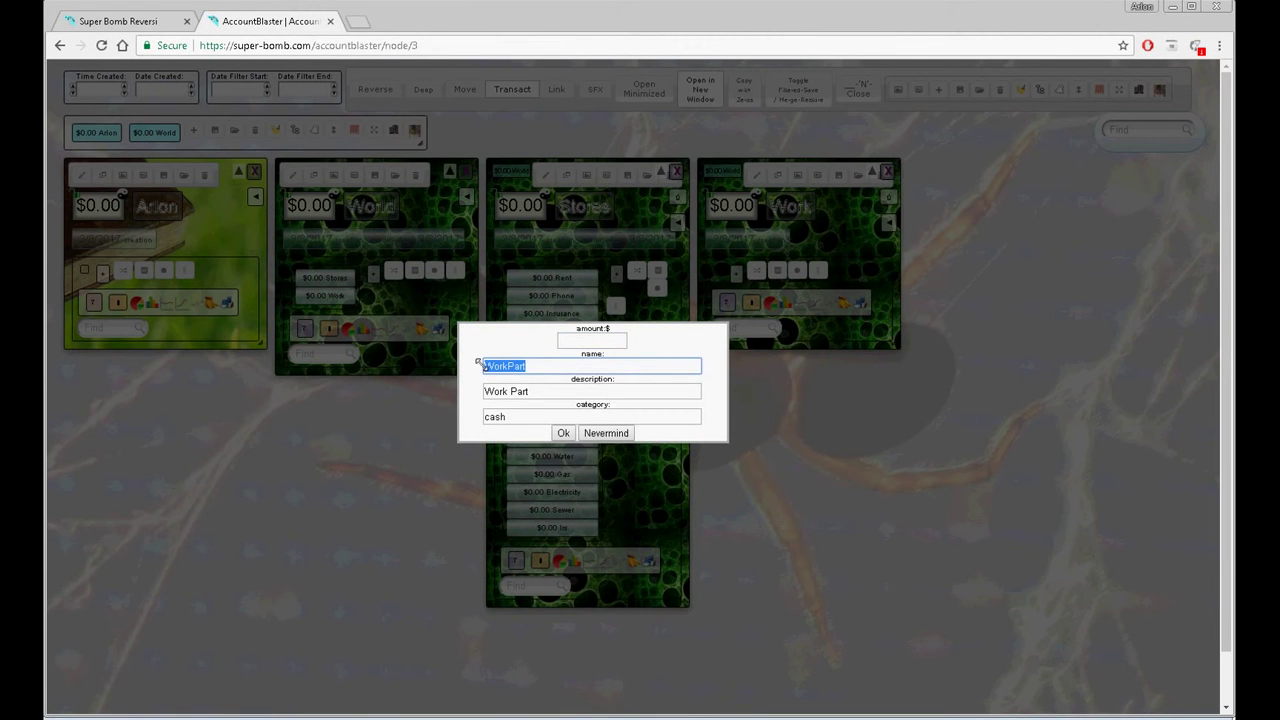
text(Job 1)
key(Return)
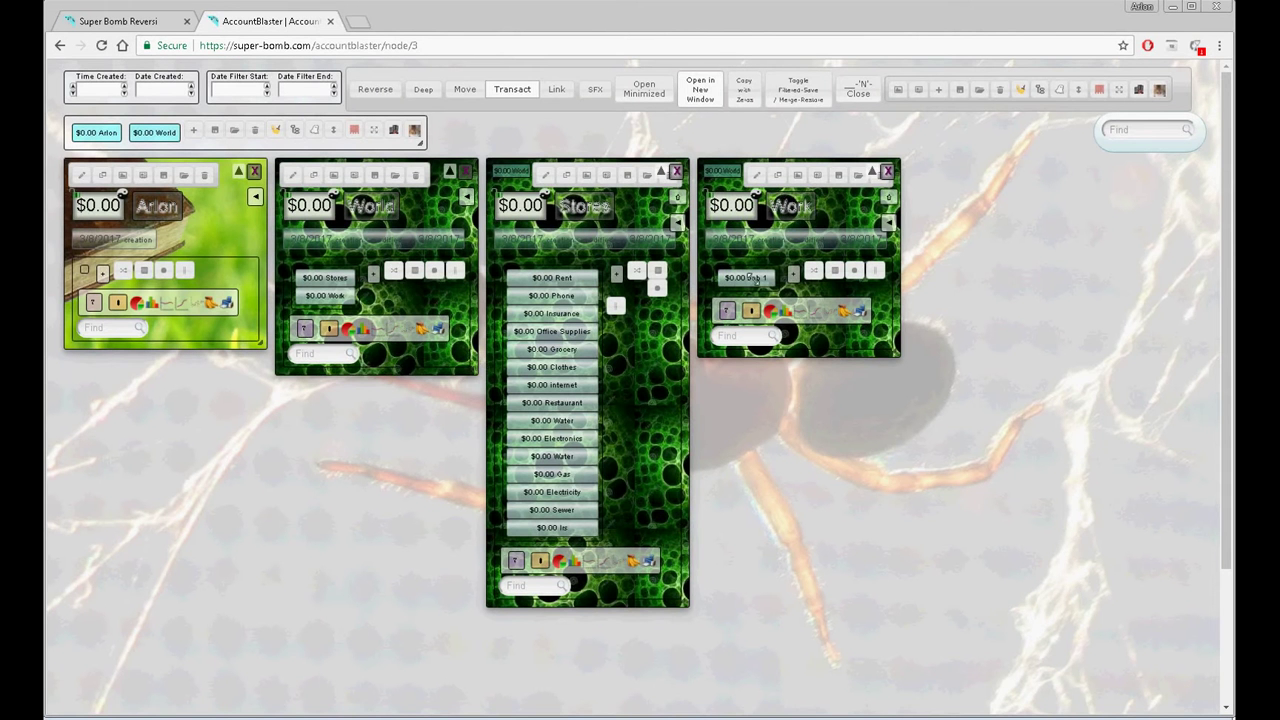
click(793, 272)
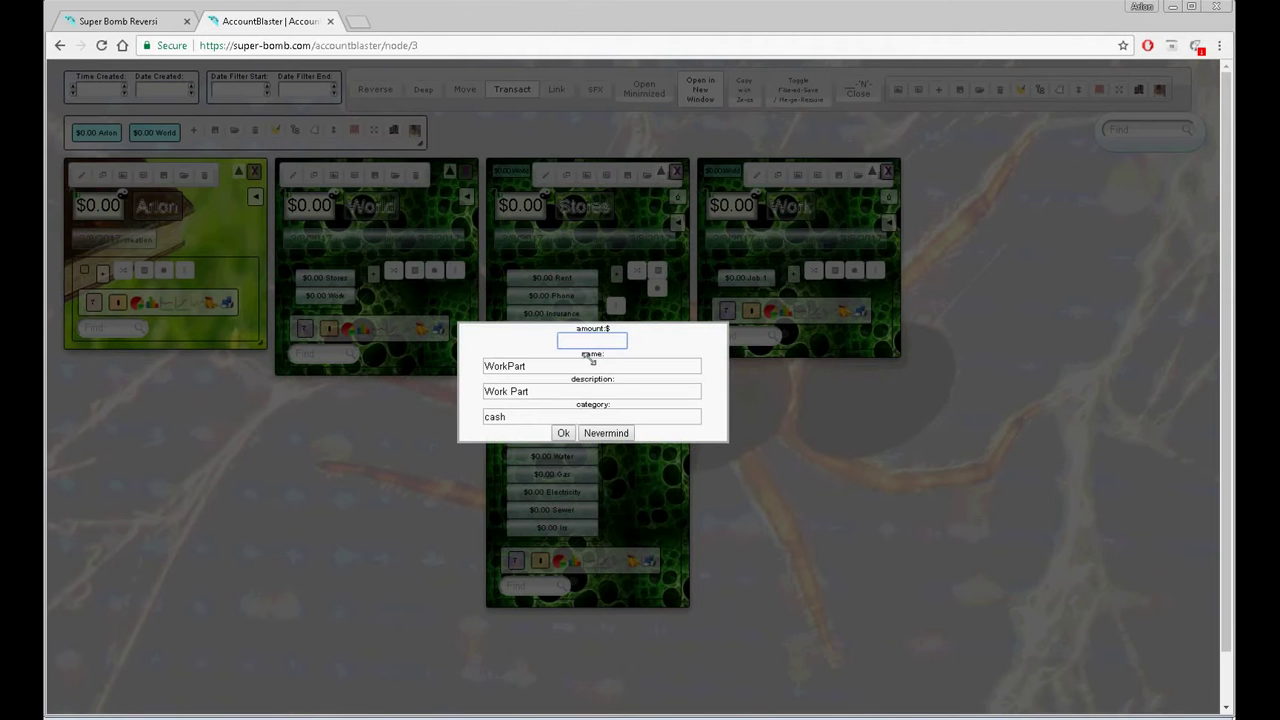
key(Tab)
text(Job 2)
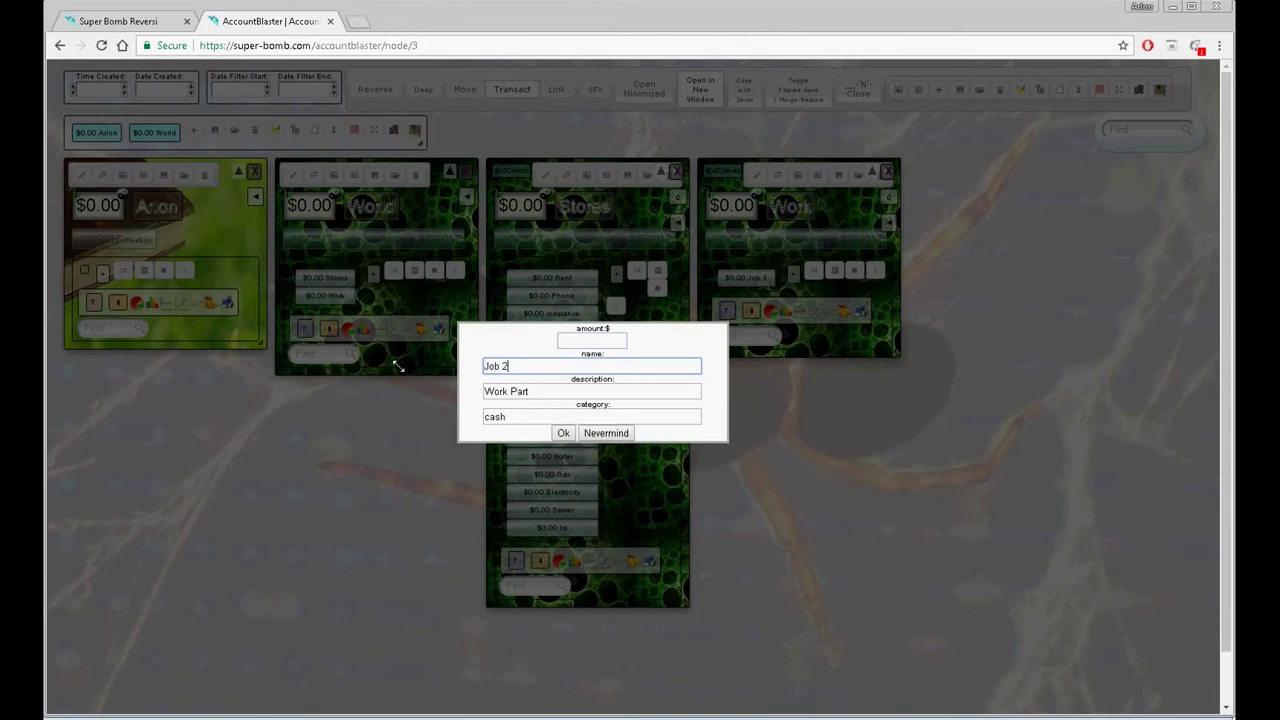
key(Return)
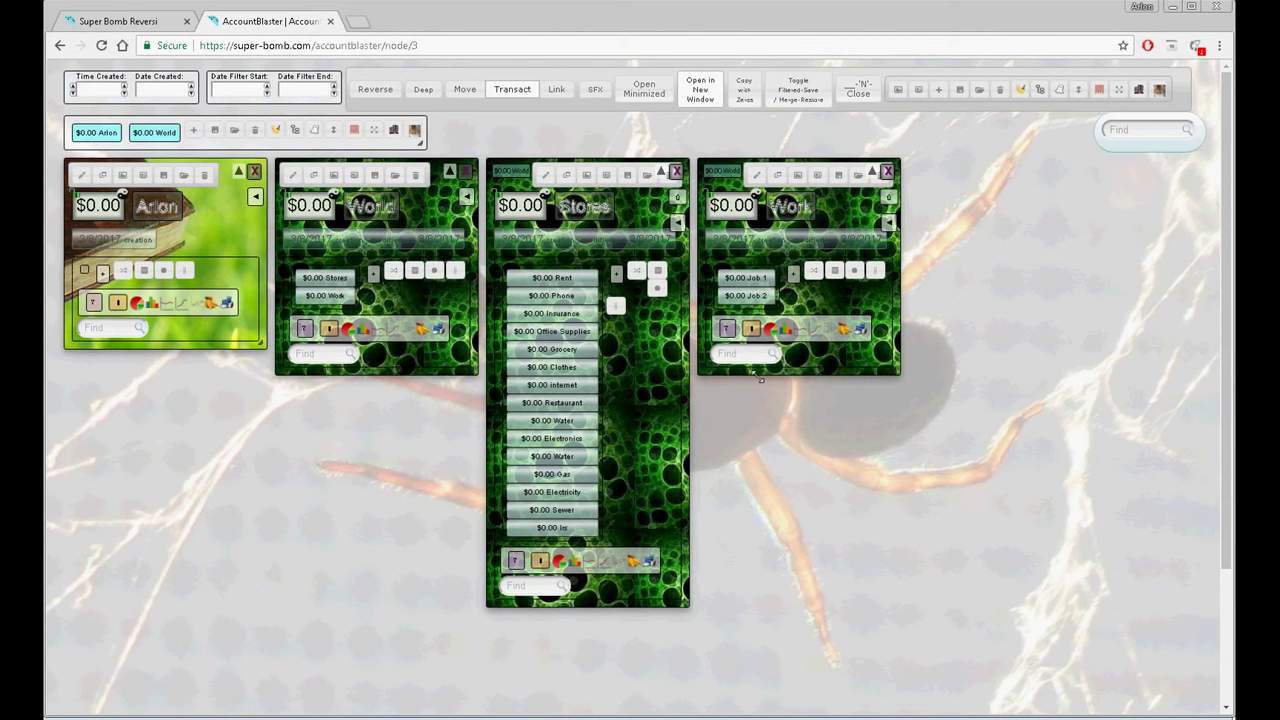
Add a child account named Assets to the personal account
click(103, 272)
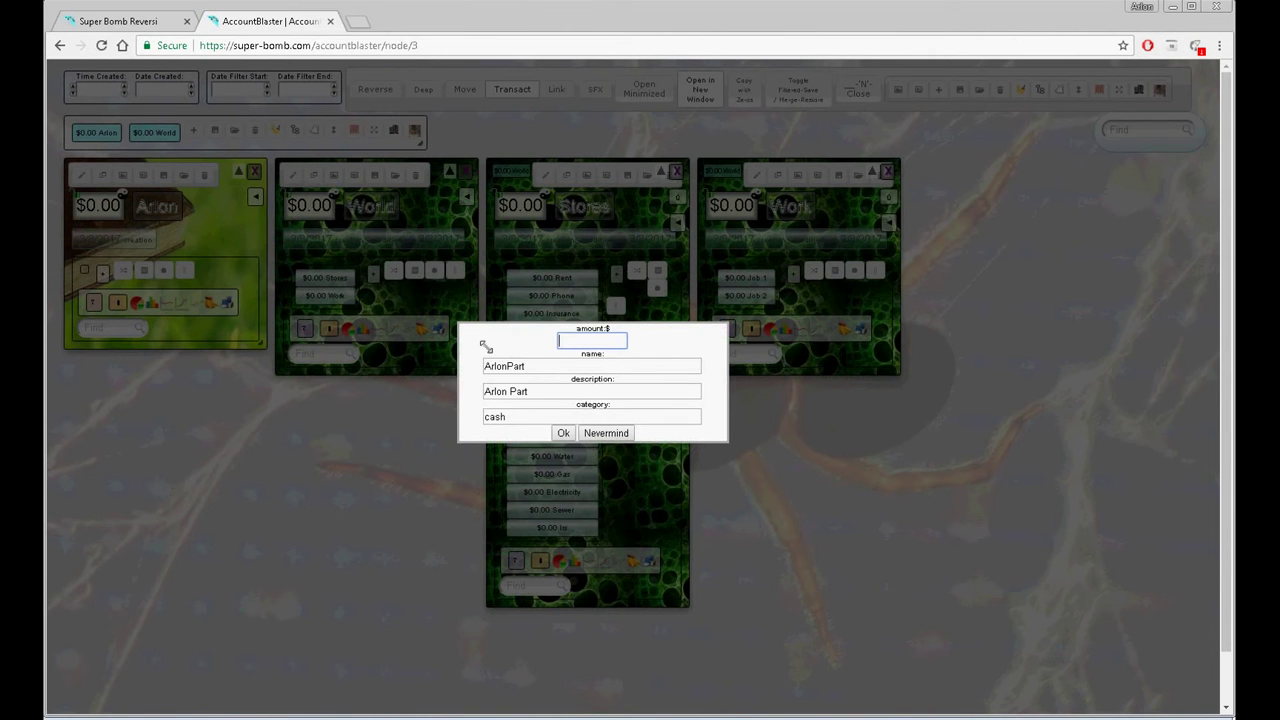
drag(559, 366, 503, 374)
text(ssets)
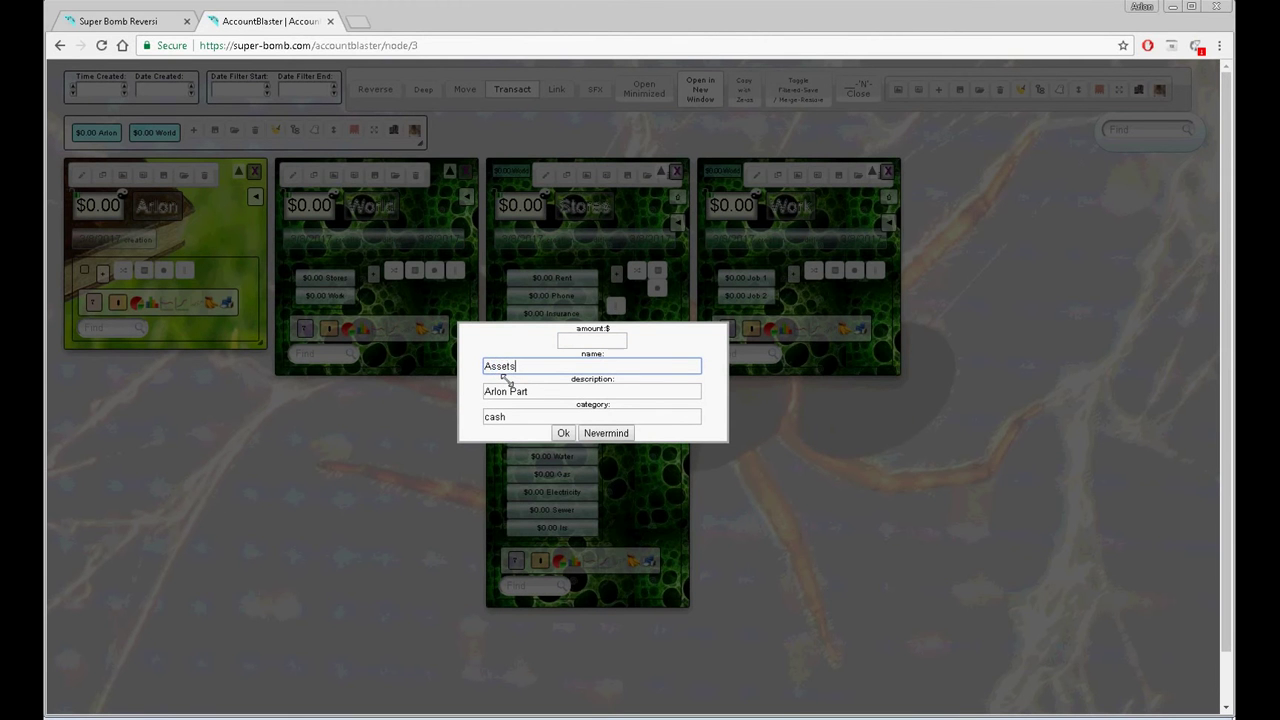
key(Return)
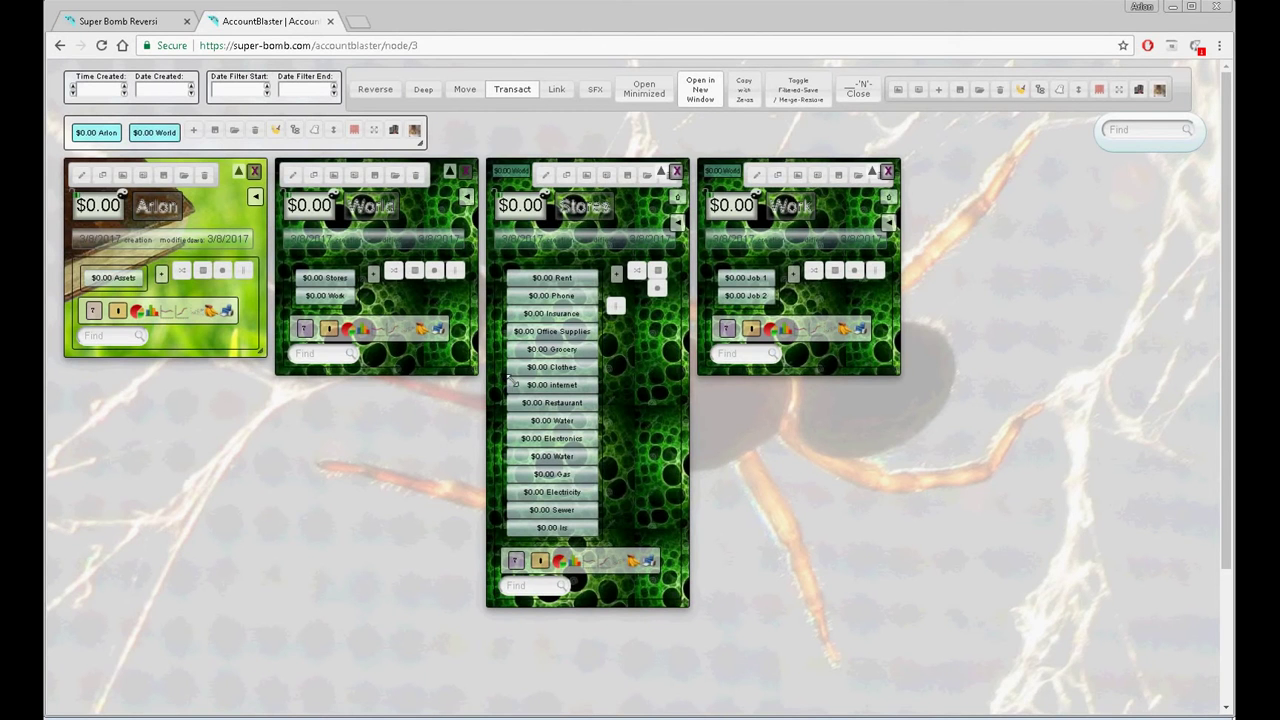
Add a Liabilities child account to the personal account, switch its balance to the red type and close its window
click(161, 273)
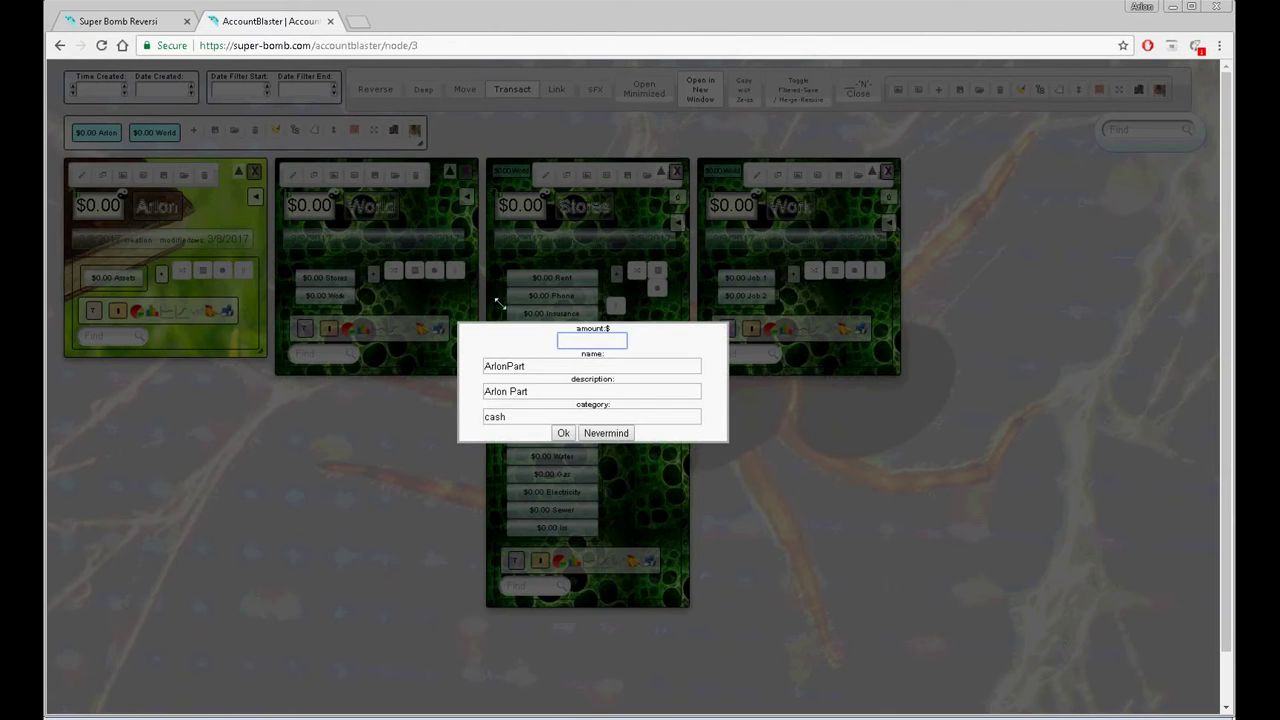
drag(560, 366, 466, 366)
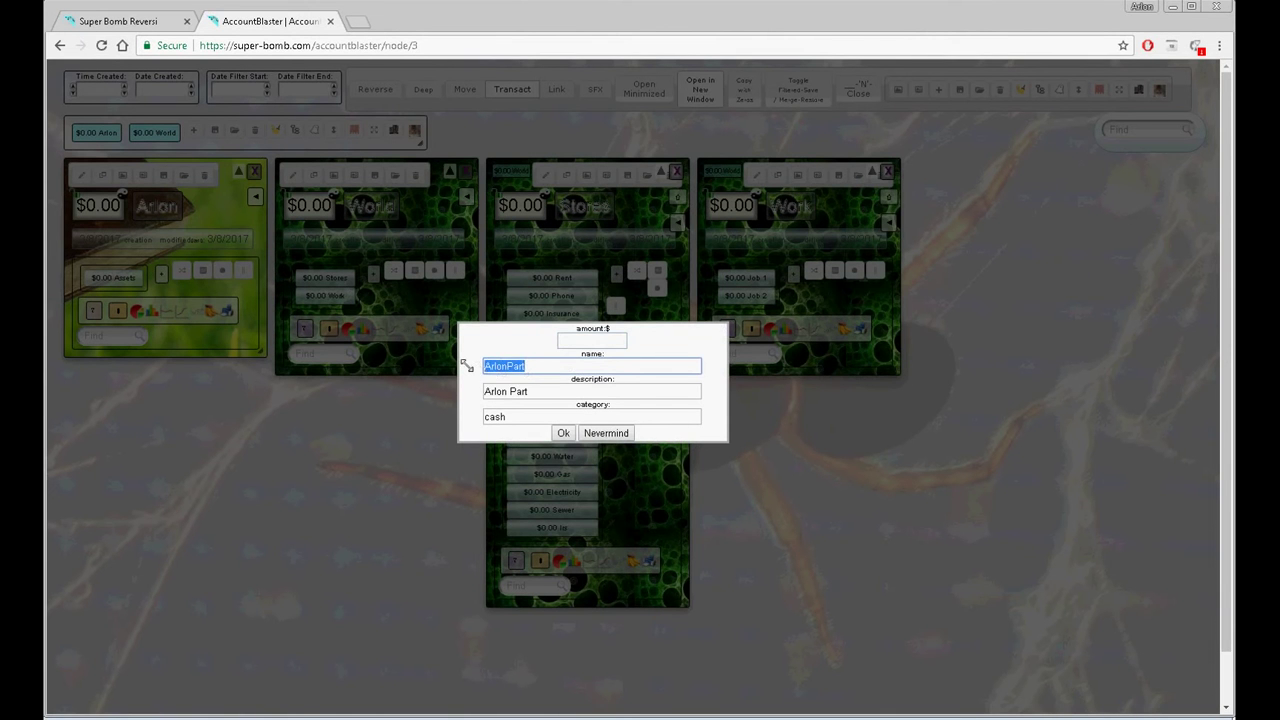
text(Liabilities)
key(Return)
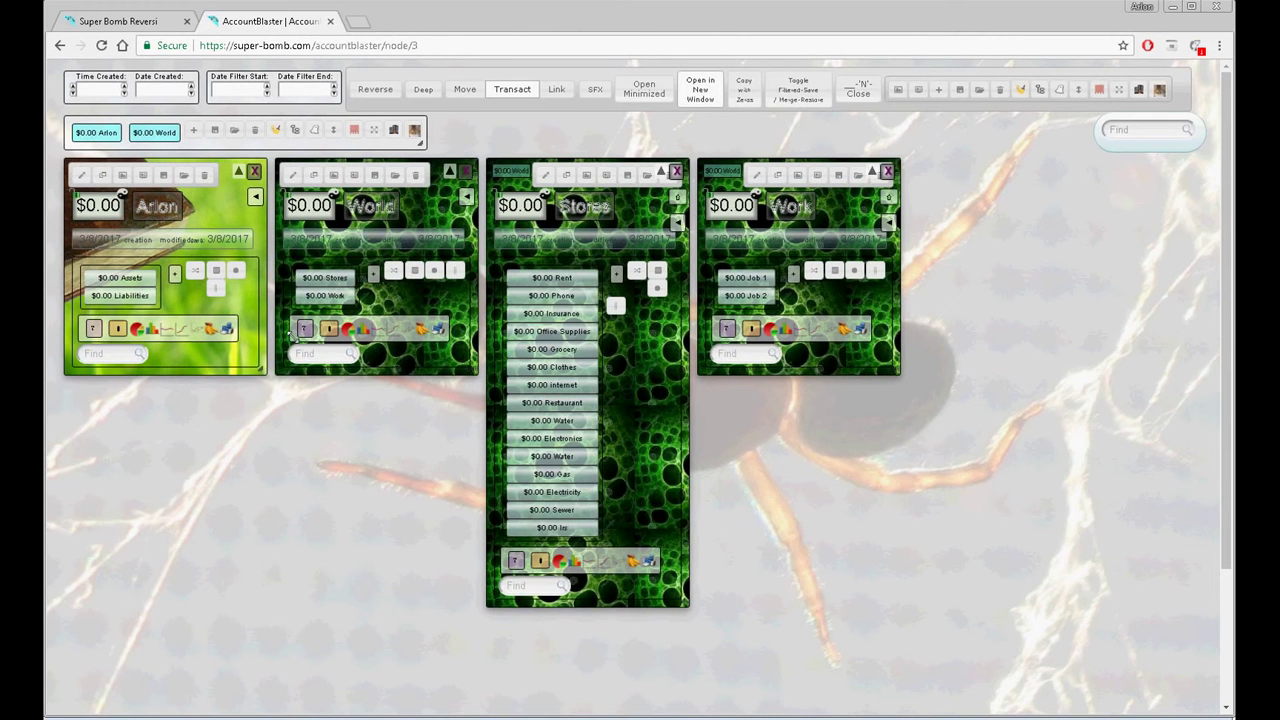
click(145, 301)
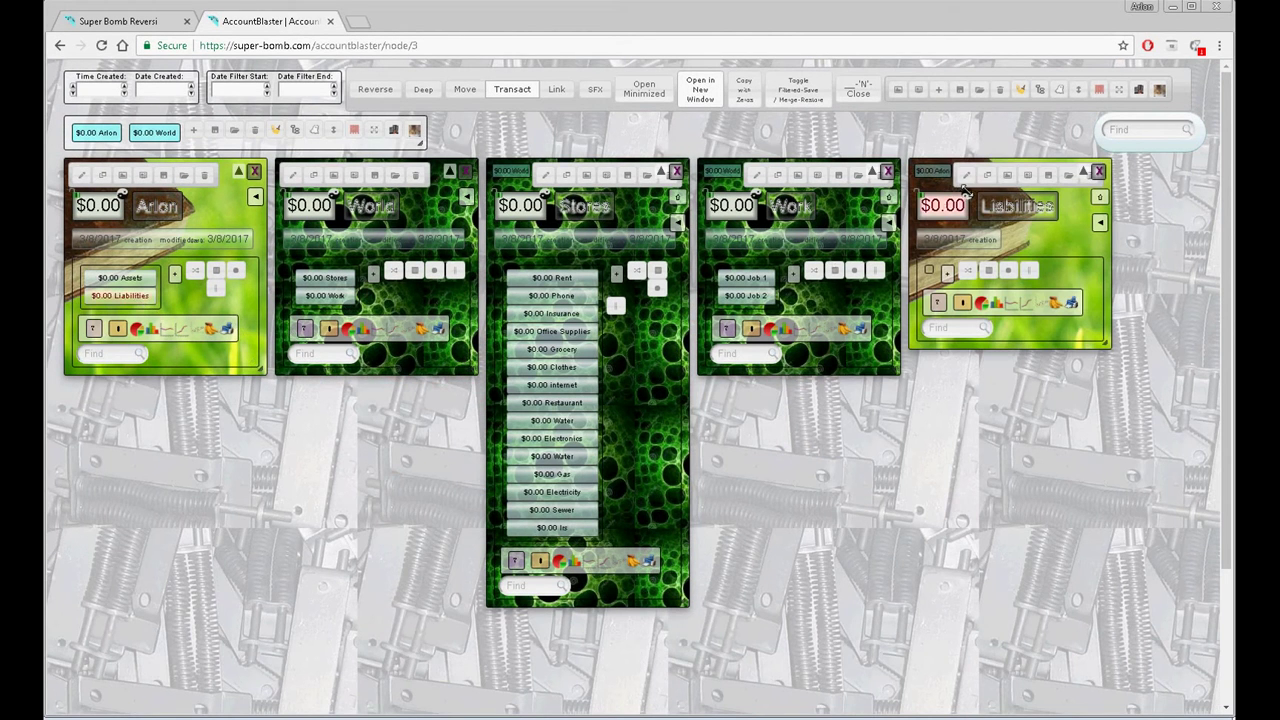
click(1098, 172)
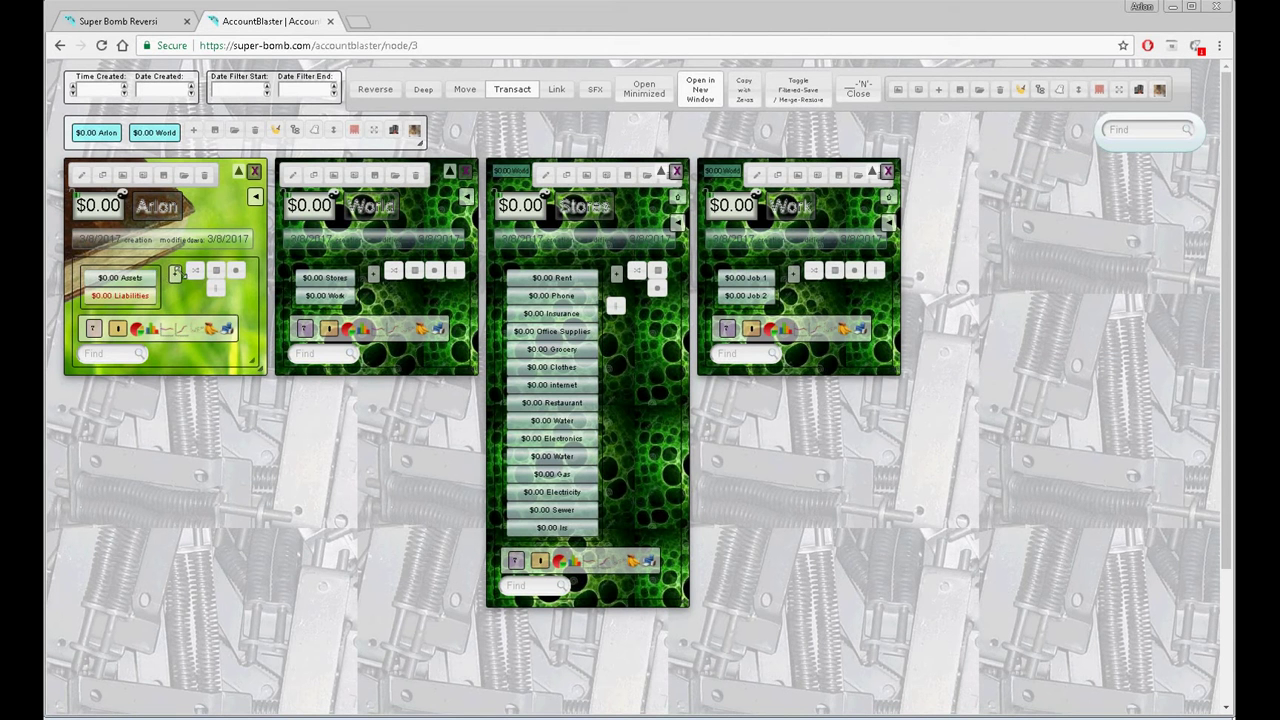
Add a child account named temporary accounts to the personal account, open it and switch its balance to the red type
click(174, 272)
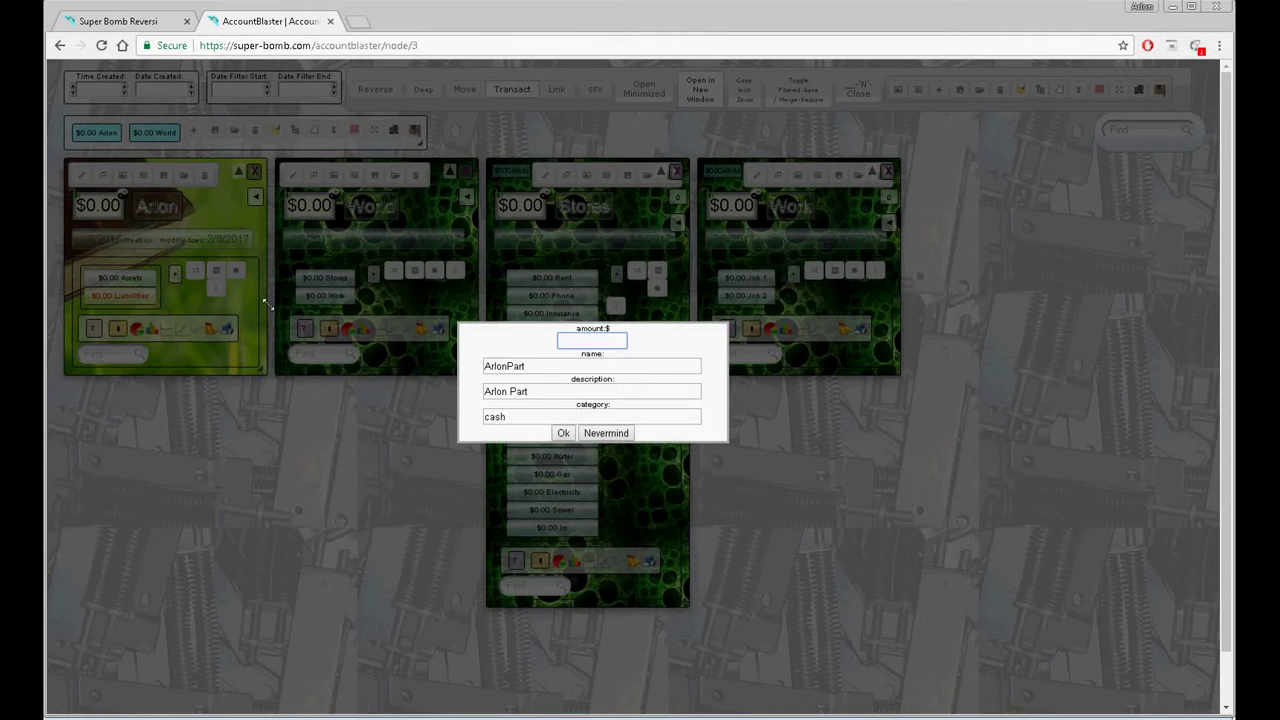
key(Tab)
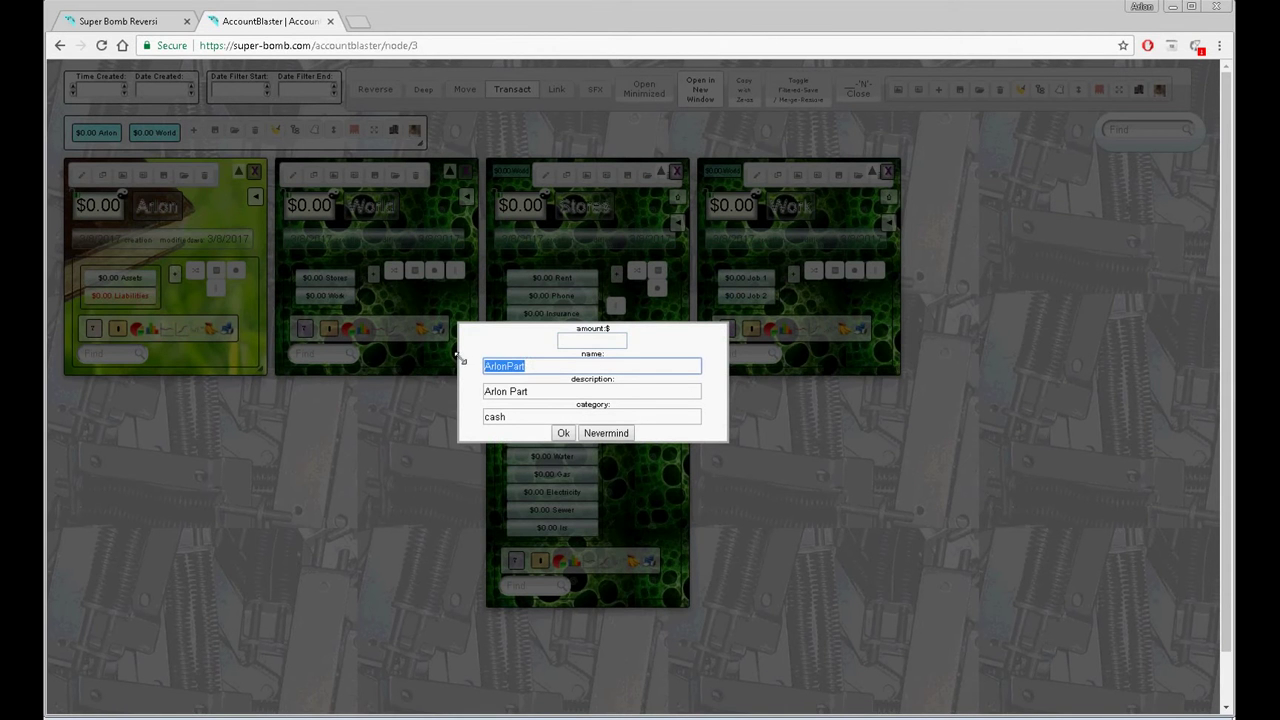
text(temporary accounts)
key(Return)
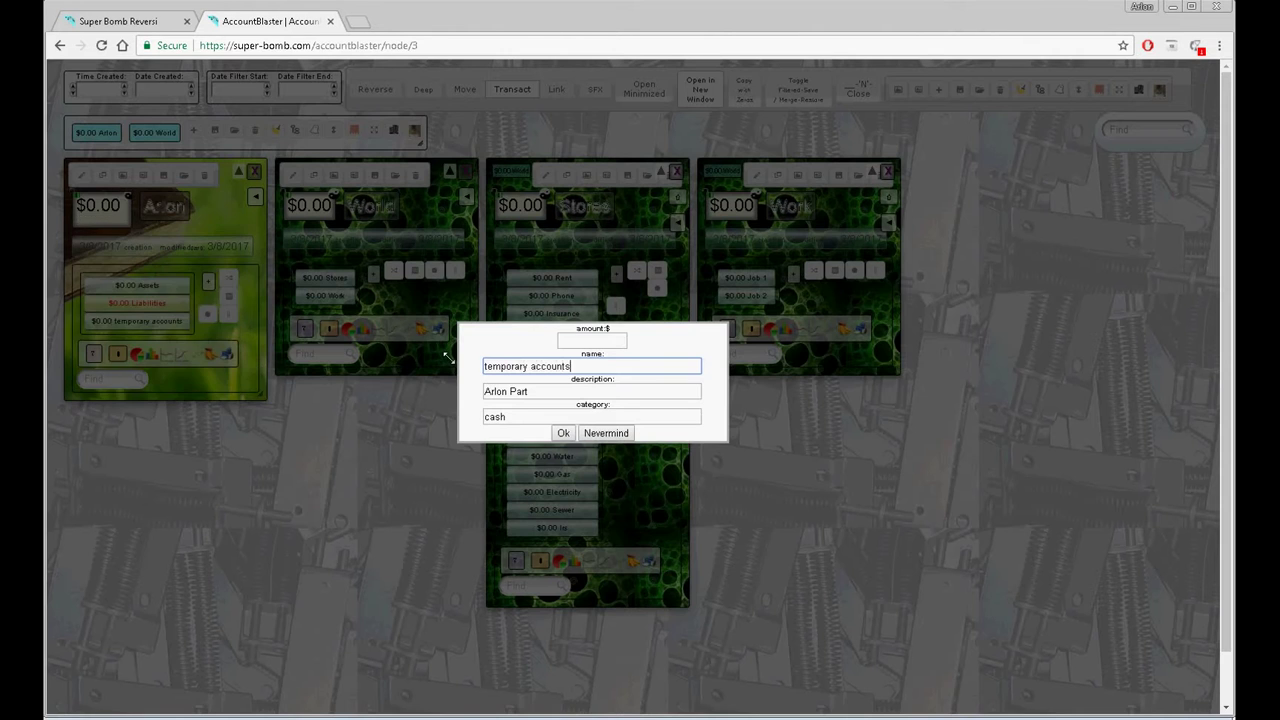
click(132, 316)
click(965, 193)
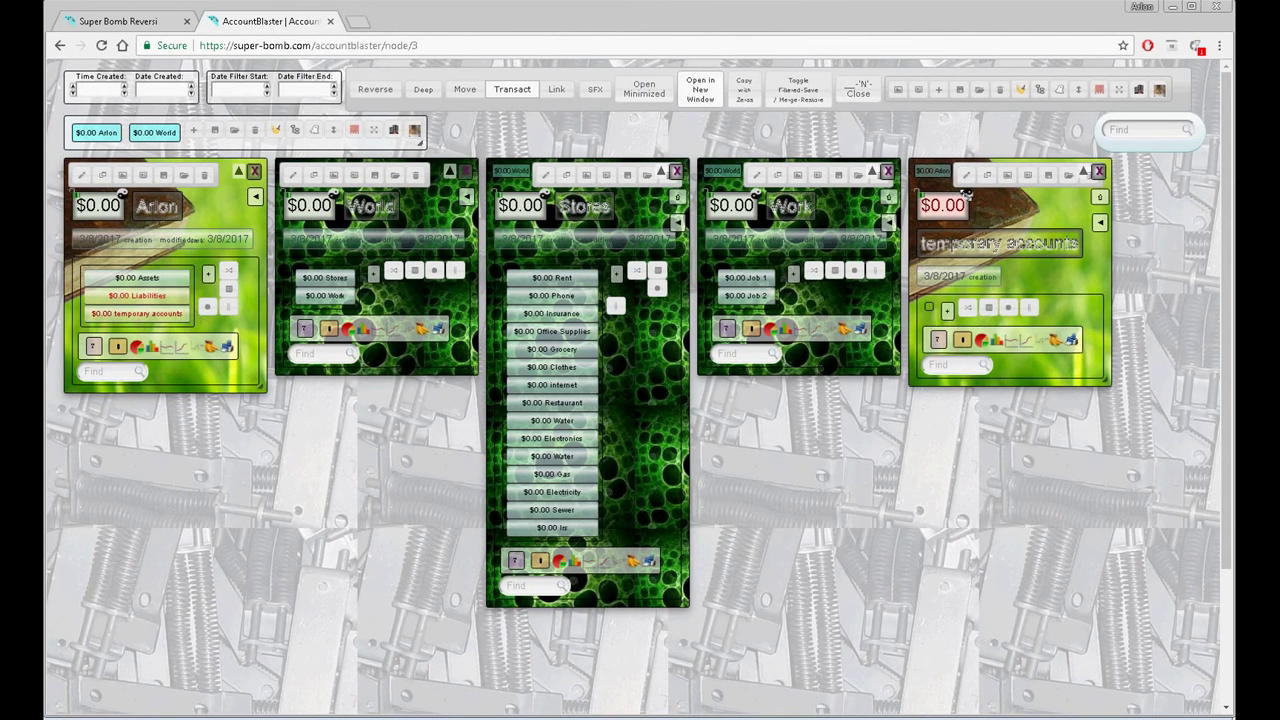
Add a child account named income to the temporary accounts account
click(946, 307)
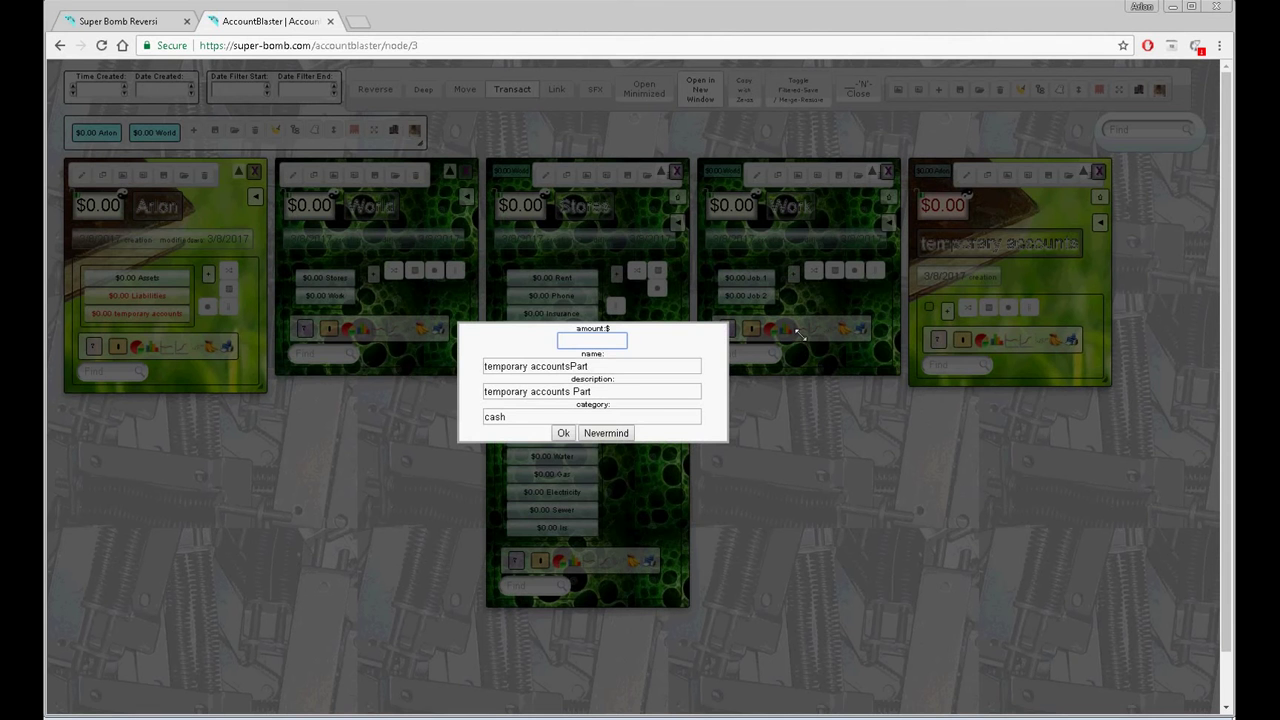
drag(600, 366, 448, 368)
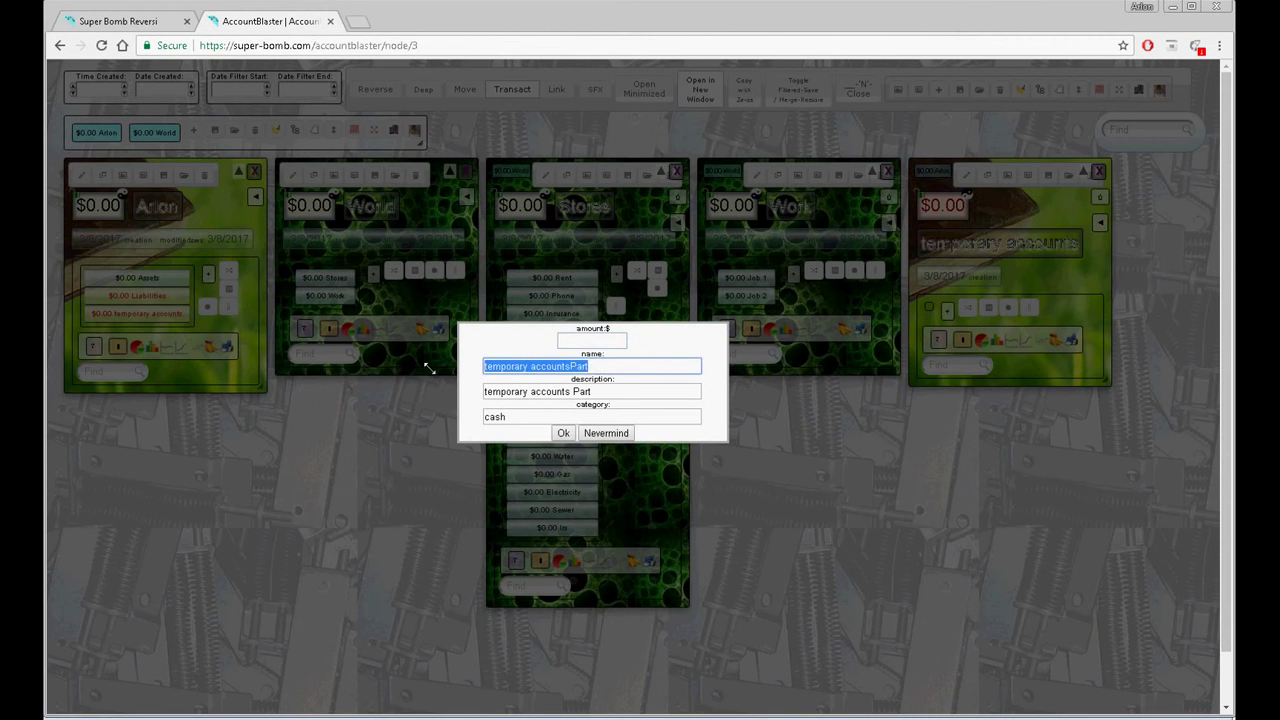
text(income)
key(Return)
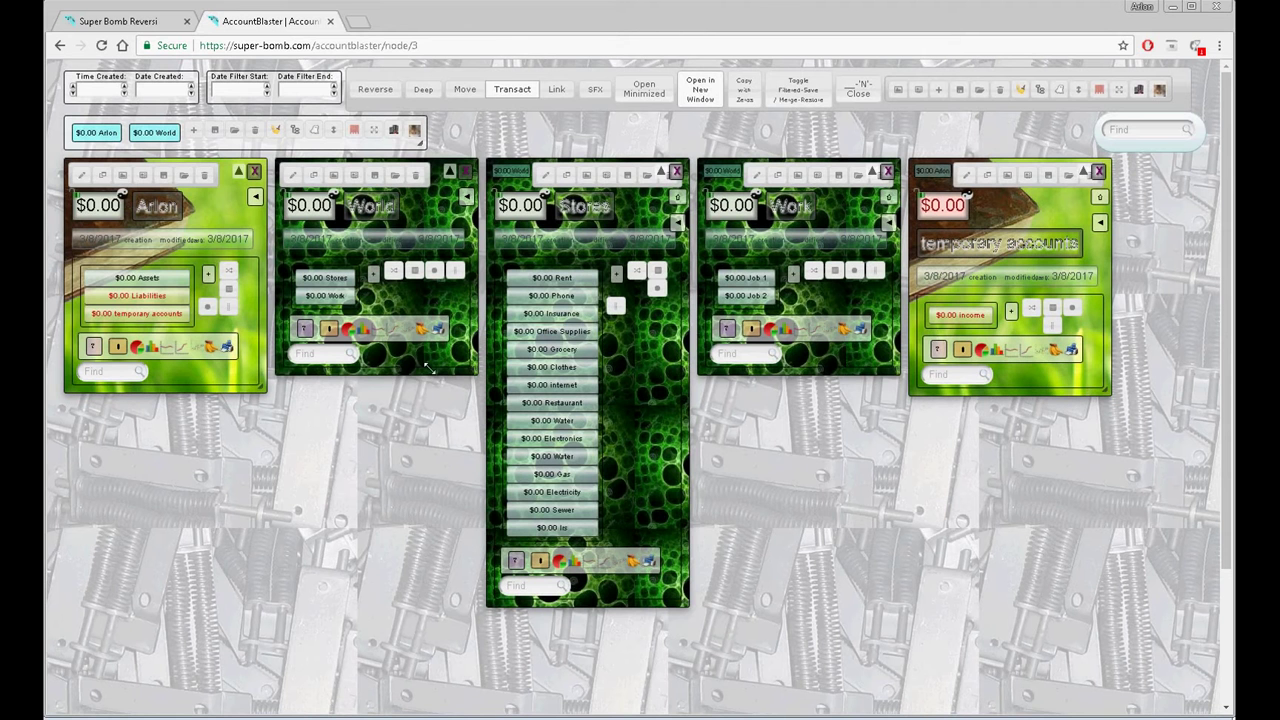
Open the income account and add In and Out child accounts to it
click(960, 316)
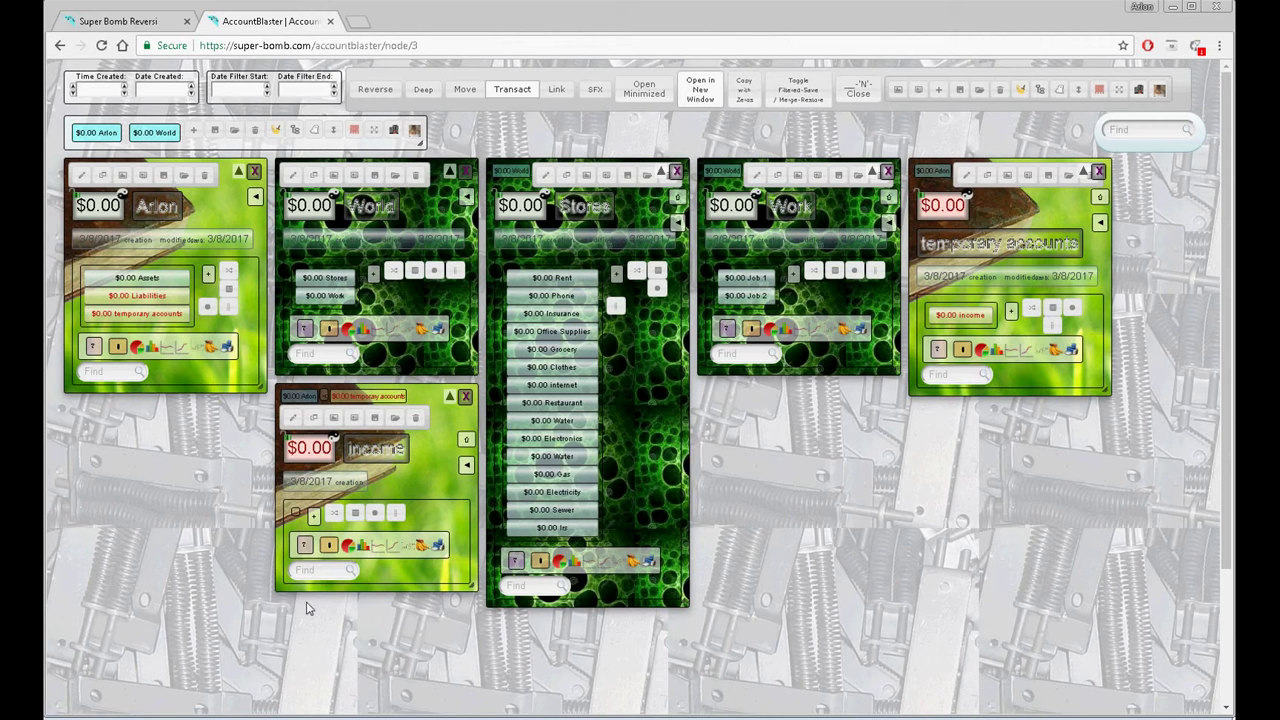
click(313, 515)
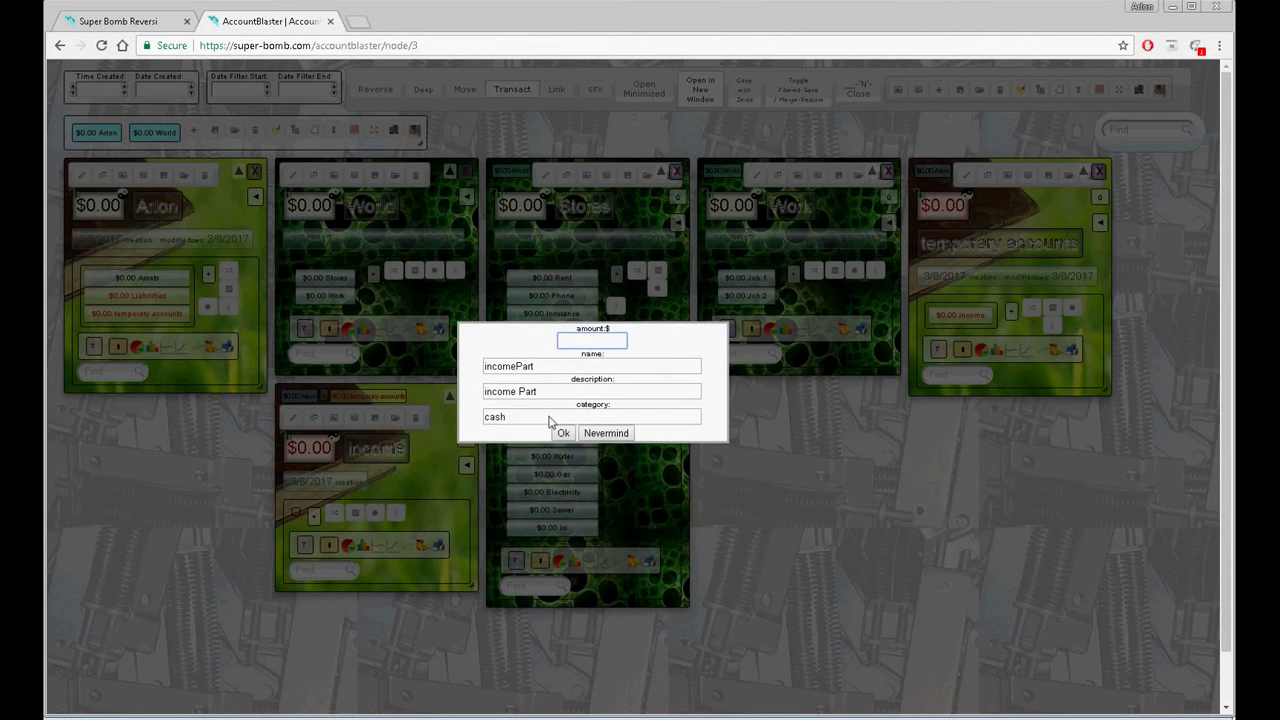
drag(536, 367, 444, 374)
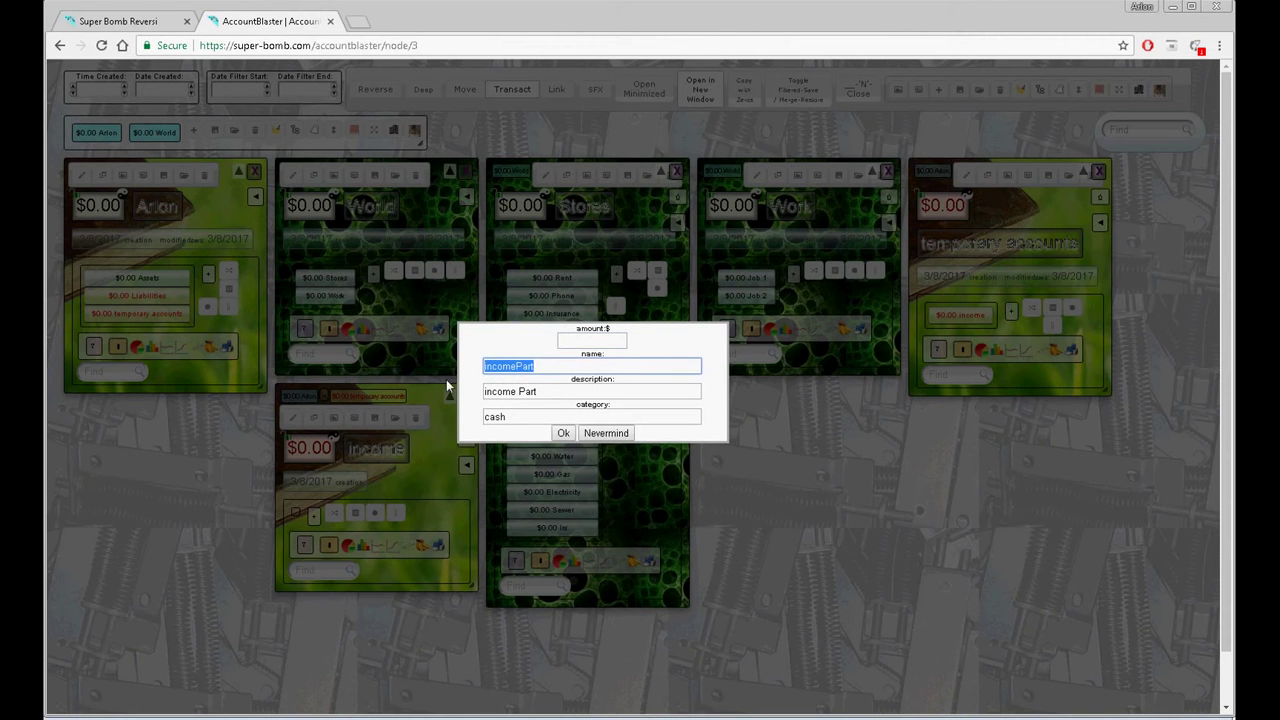
text(In)
key(Return)
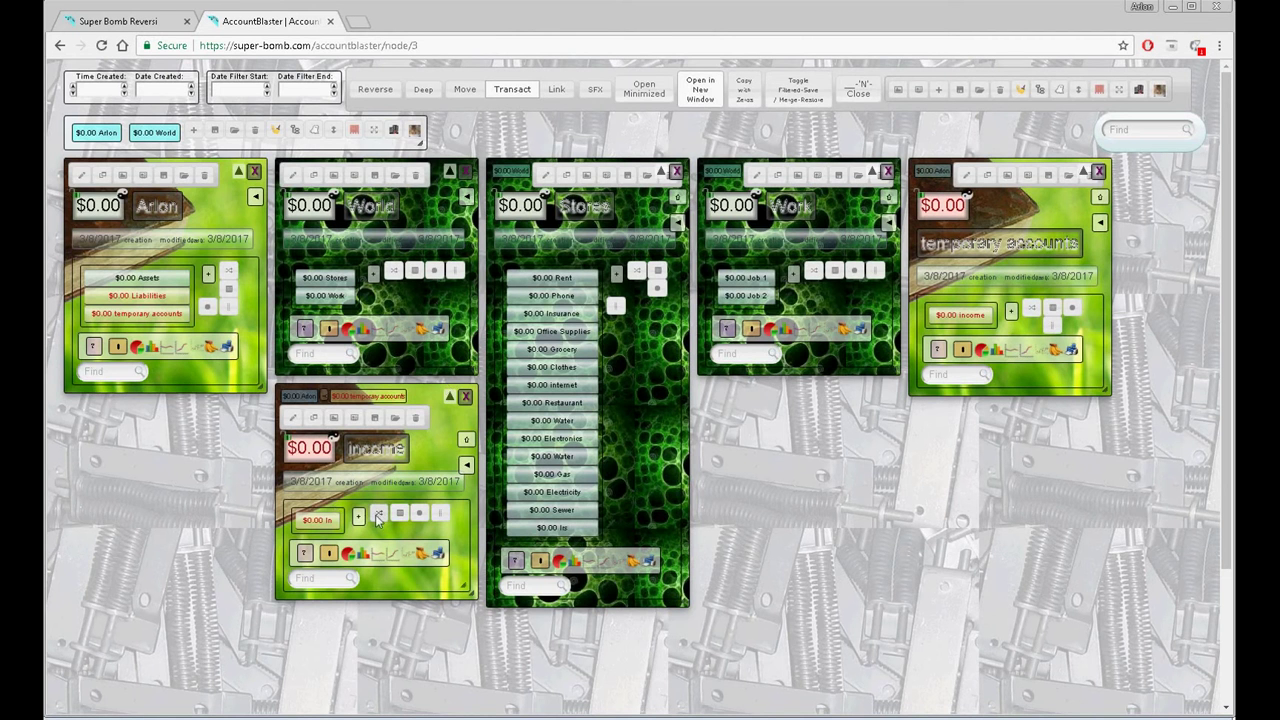
click(359, 517)
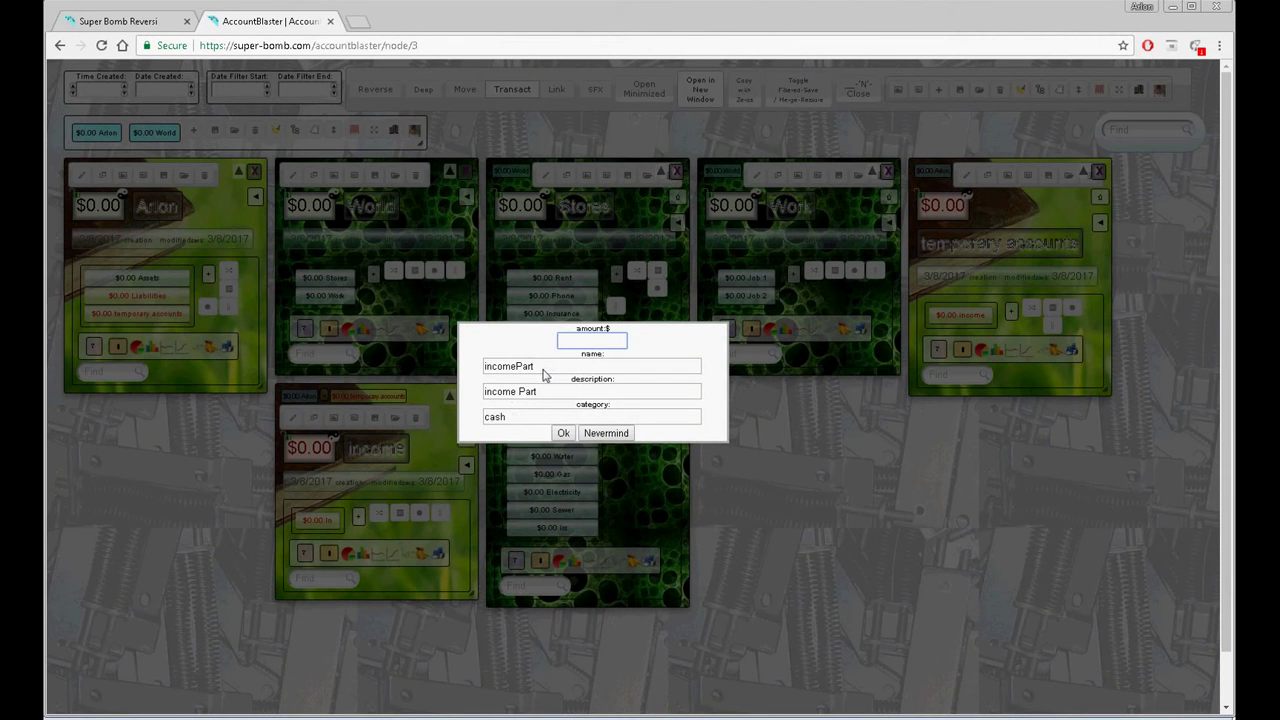
drag(548, 371, 470, 375)
text(Out)
key(Return)
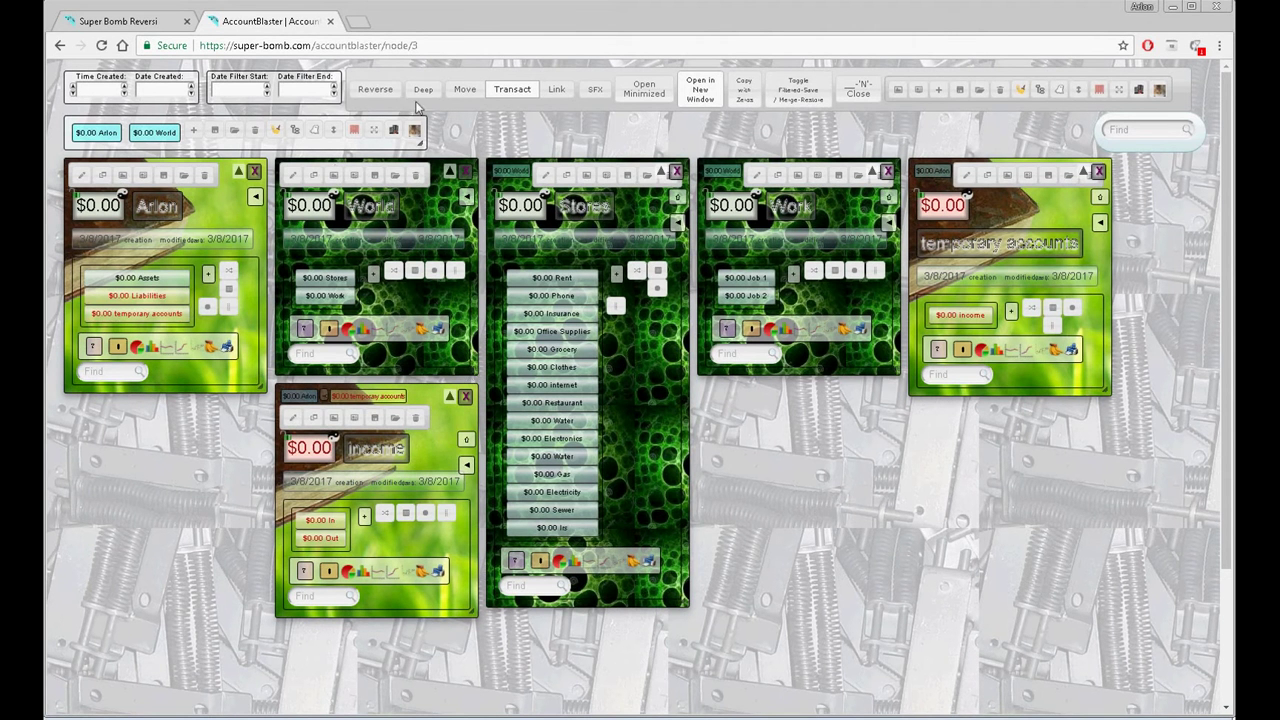
Turn on Deep mode, duplicate the income account with its child accounts and rename the copy as Expenses
click(424, 96)
click(314, 418)
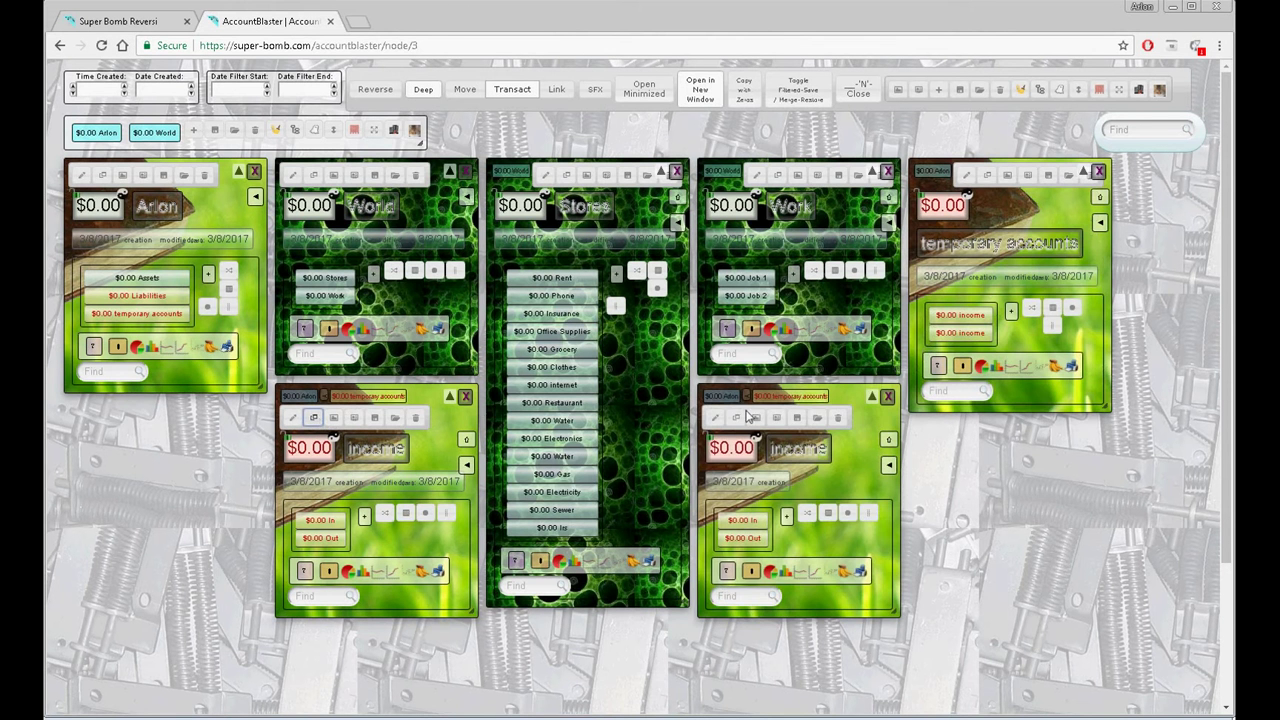
click(718, 423)
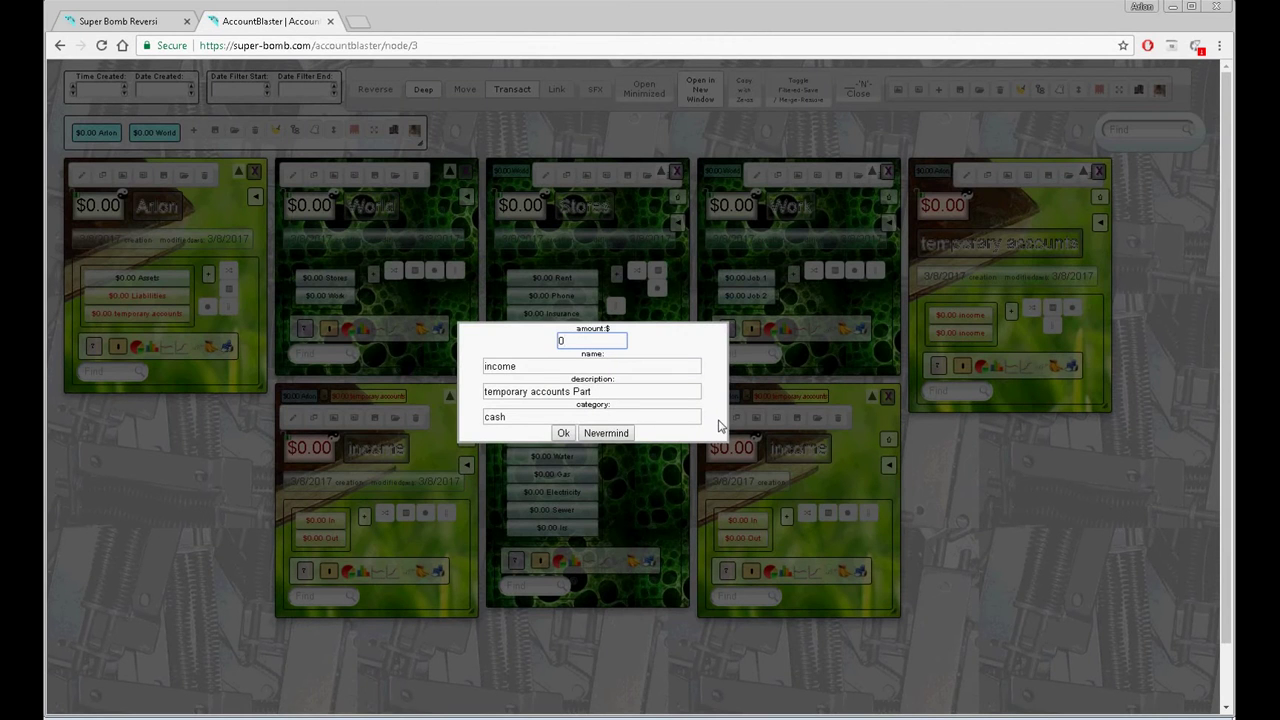
key(Tab)
text(Expenses)
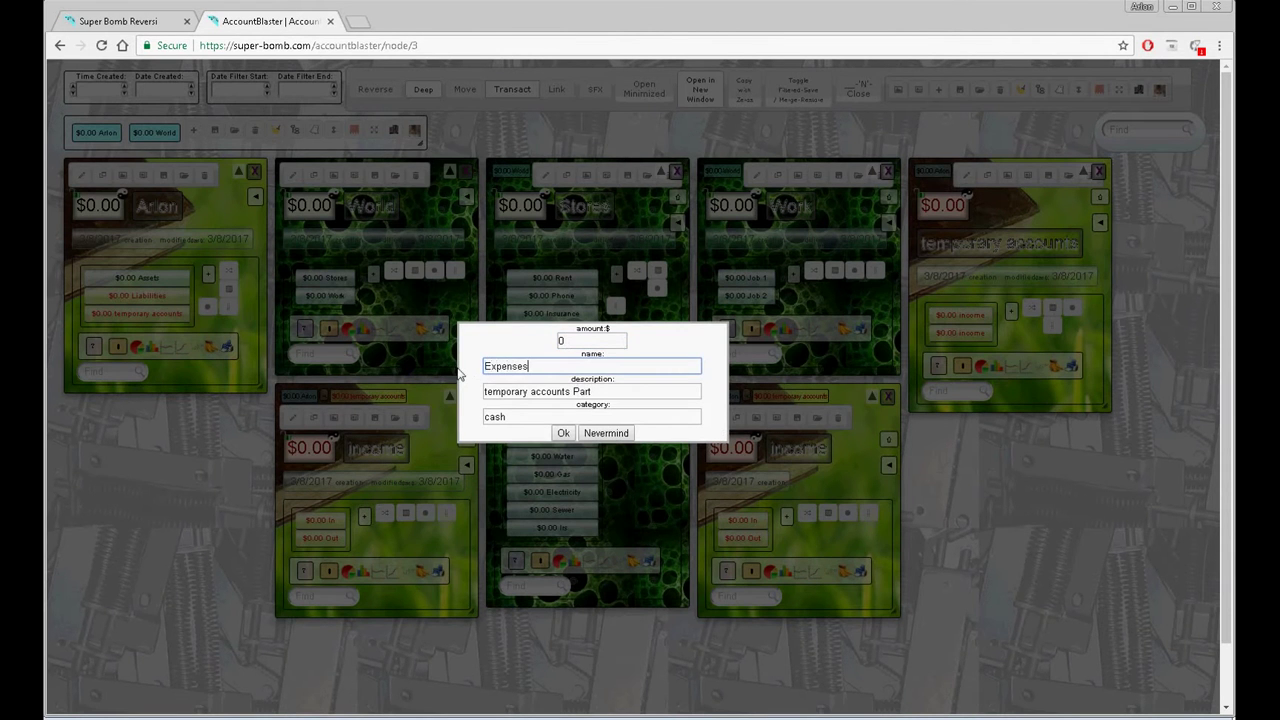
key(Return)
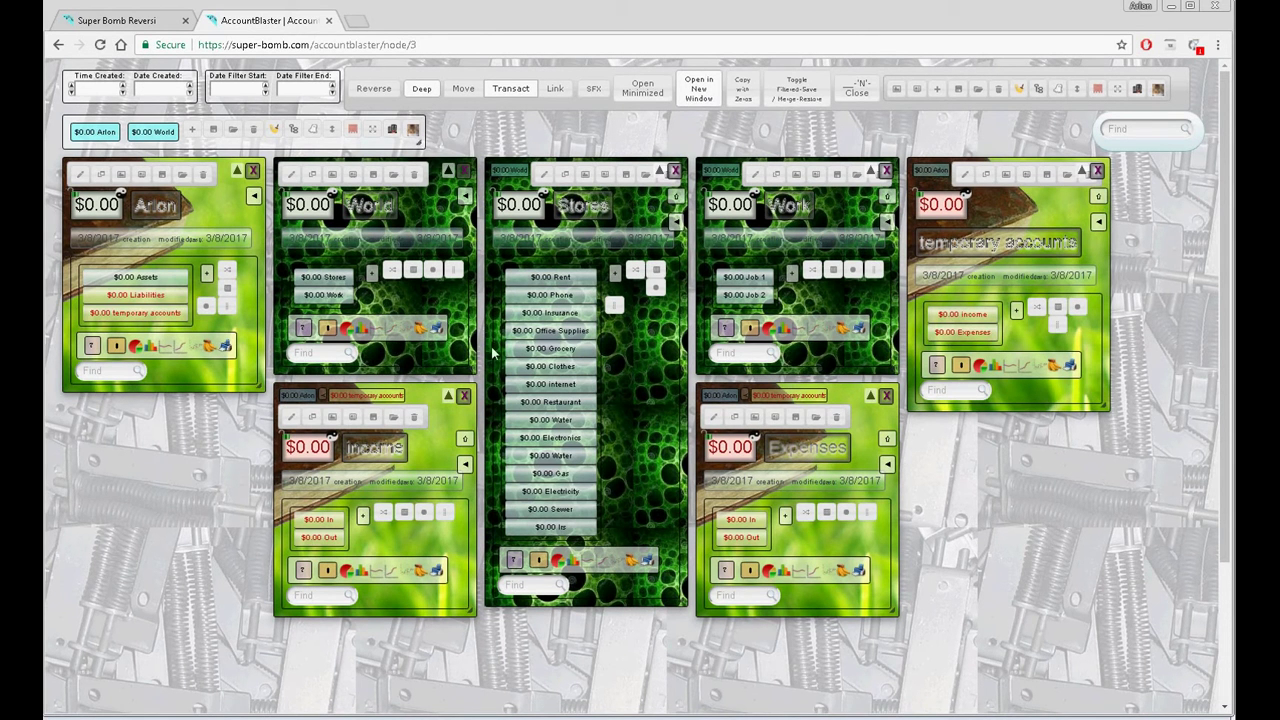
Open the Liabilities account and add a child account named Credit card A to it
click(122, 298)
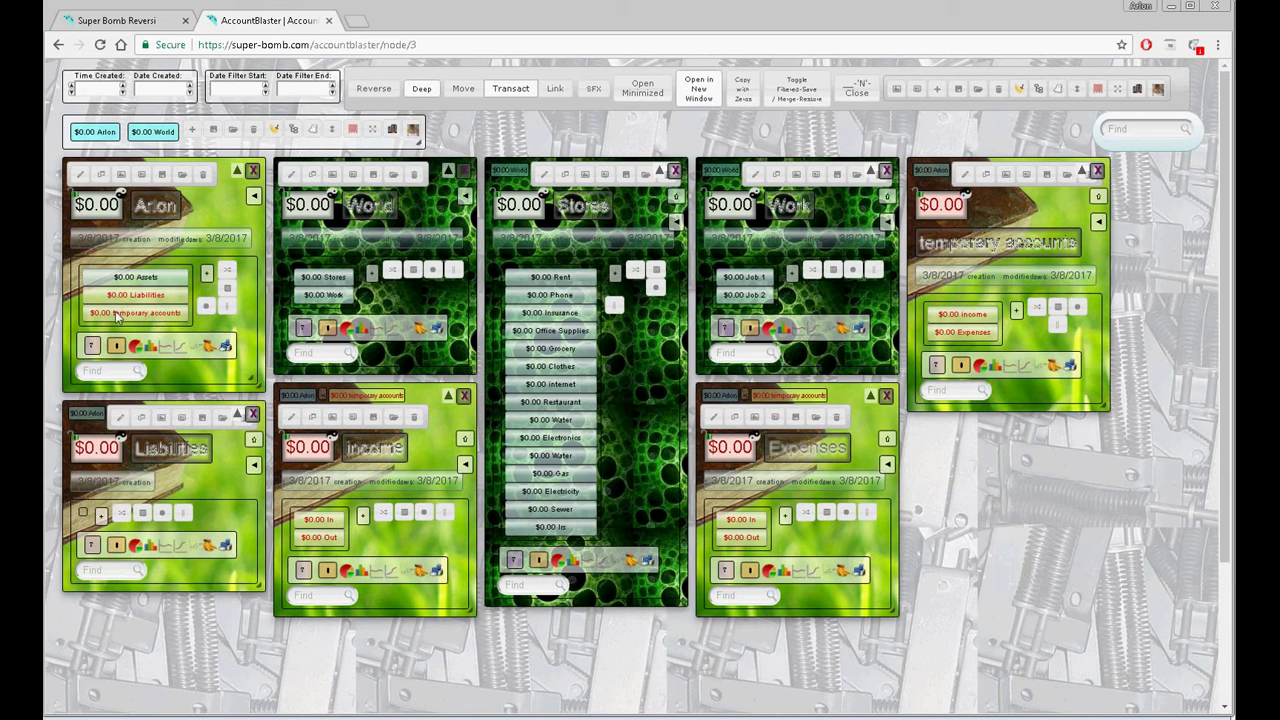
click(101, 516)
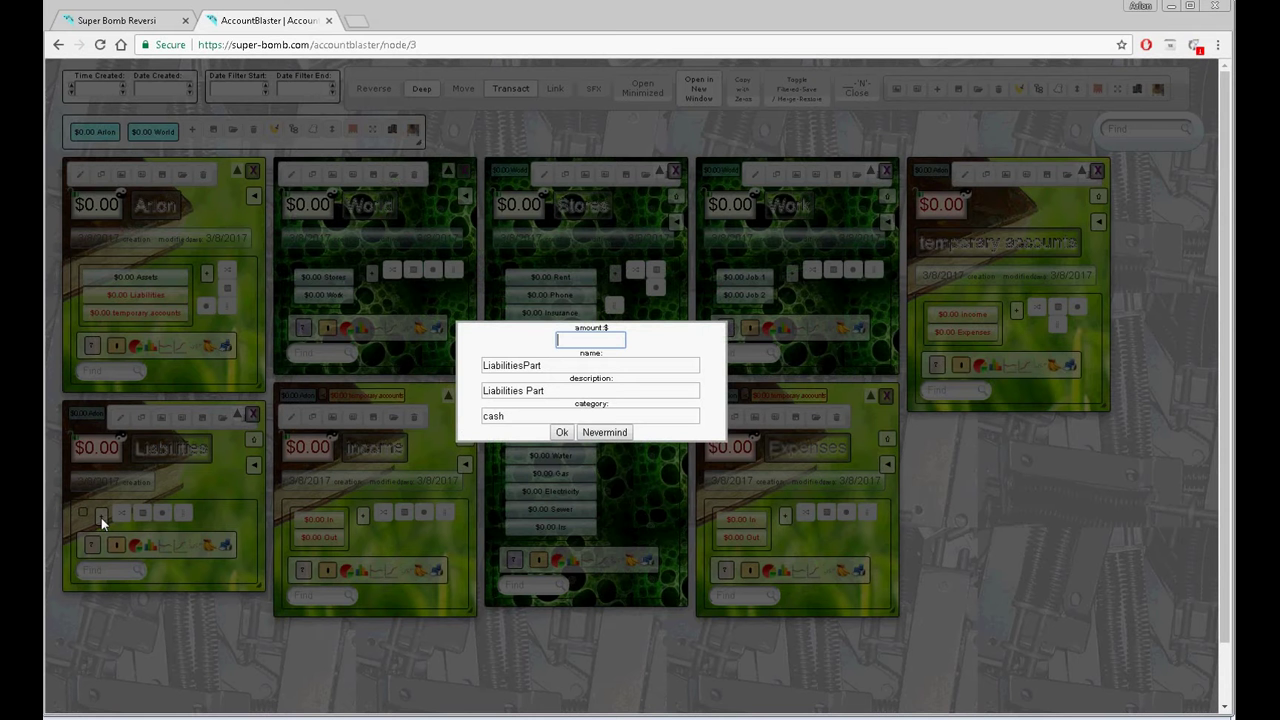
drag(575, 370, 449, 378)
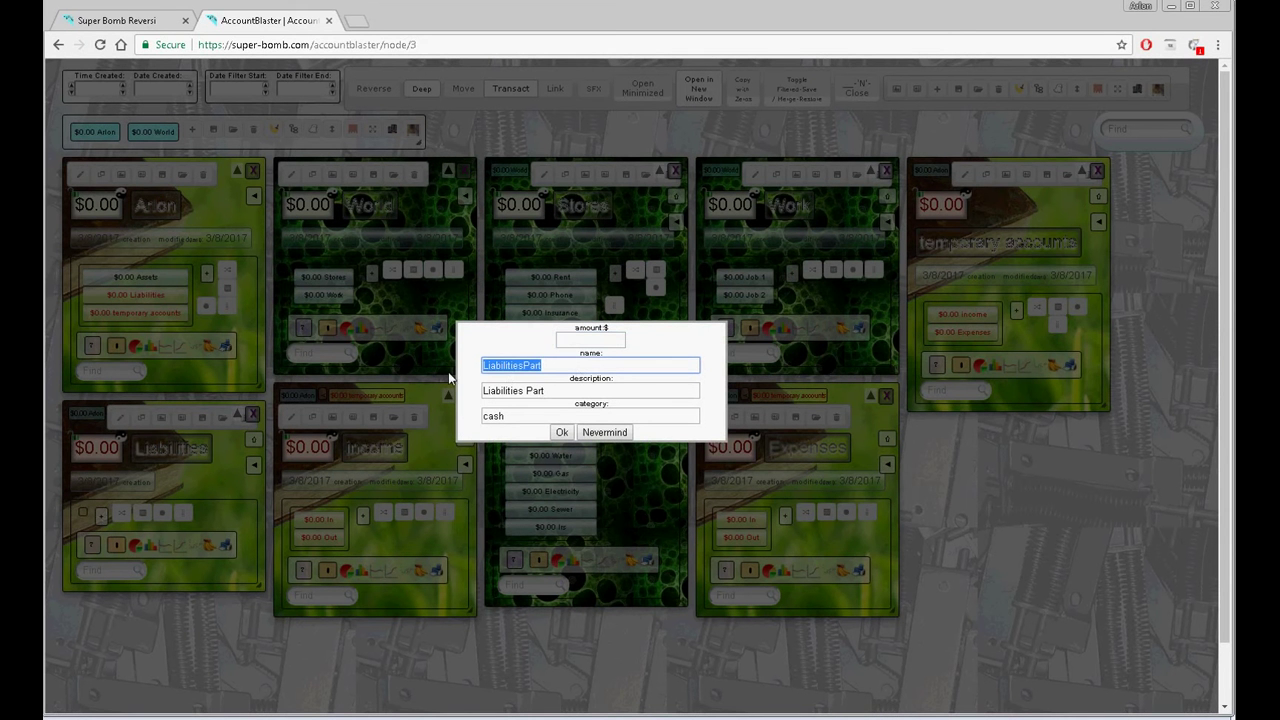
text(Credit card A)
key(Return)
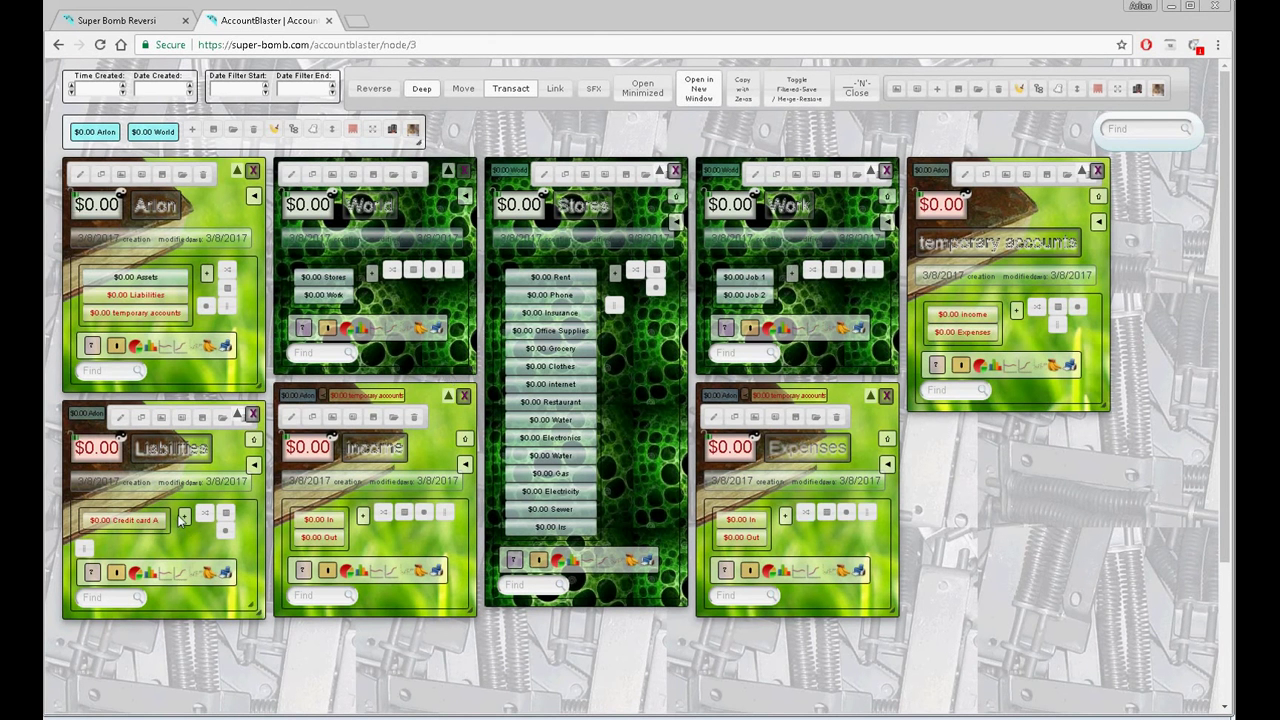
Add a second child account named Credit Card B to the Liabilities account
click(444, 449)
drag(545, 366, 480, 372)
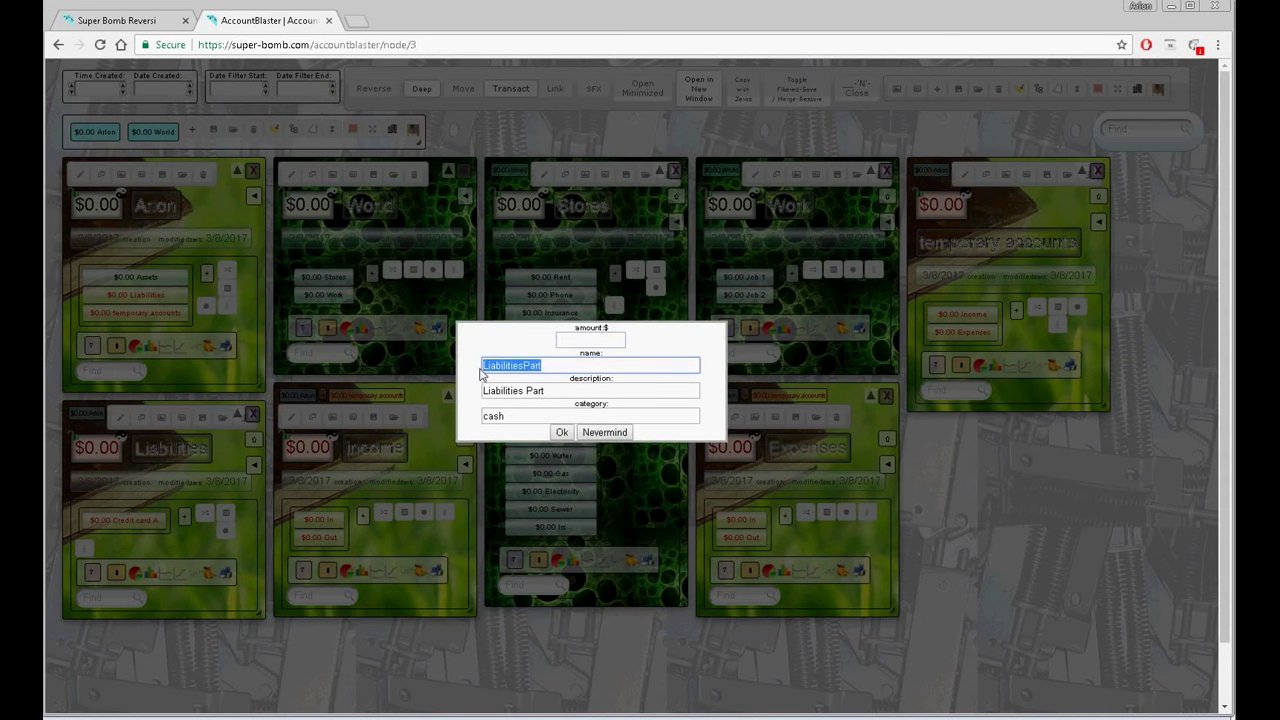
text(Credit Card B)
key(Return)
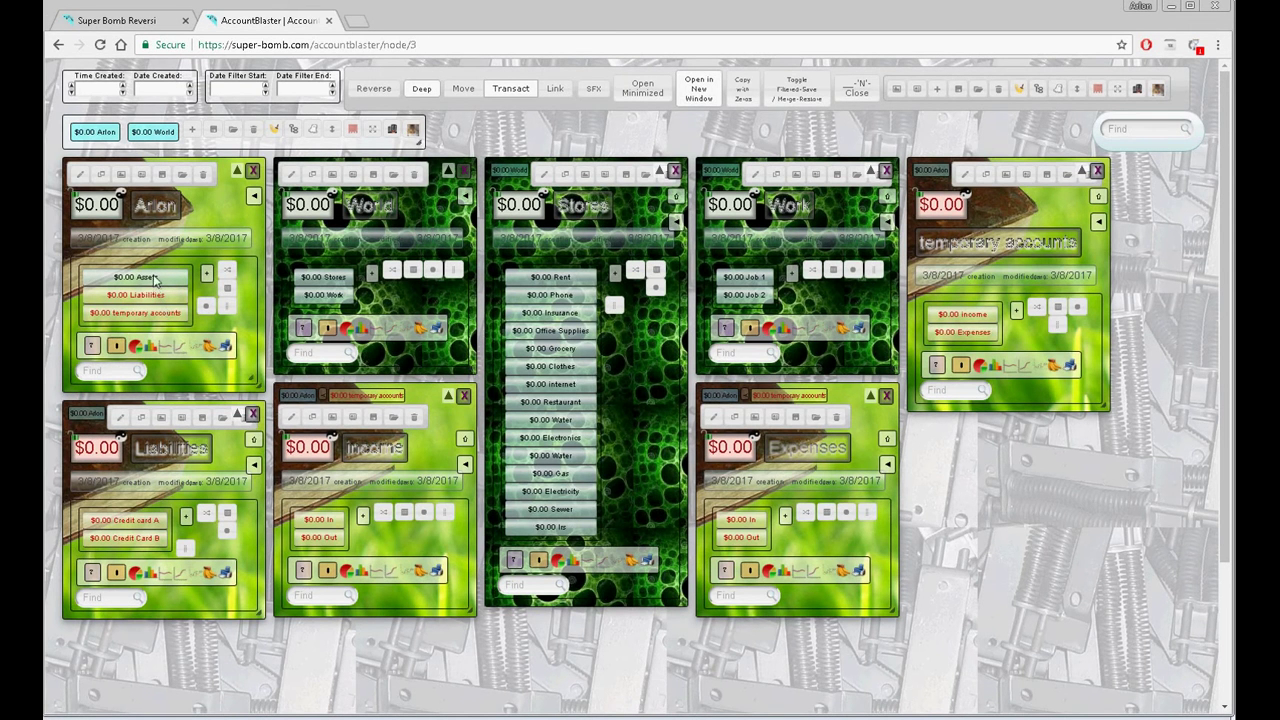
Close all open account windows, reopen the personal account's Assets account and add a child account named Bank Account to it
click(277, 131)
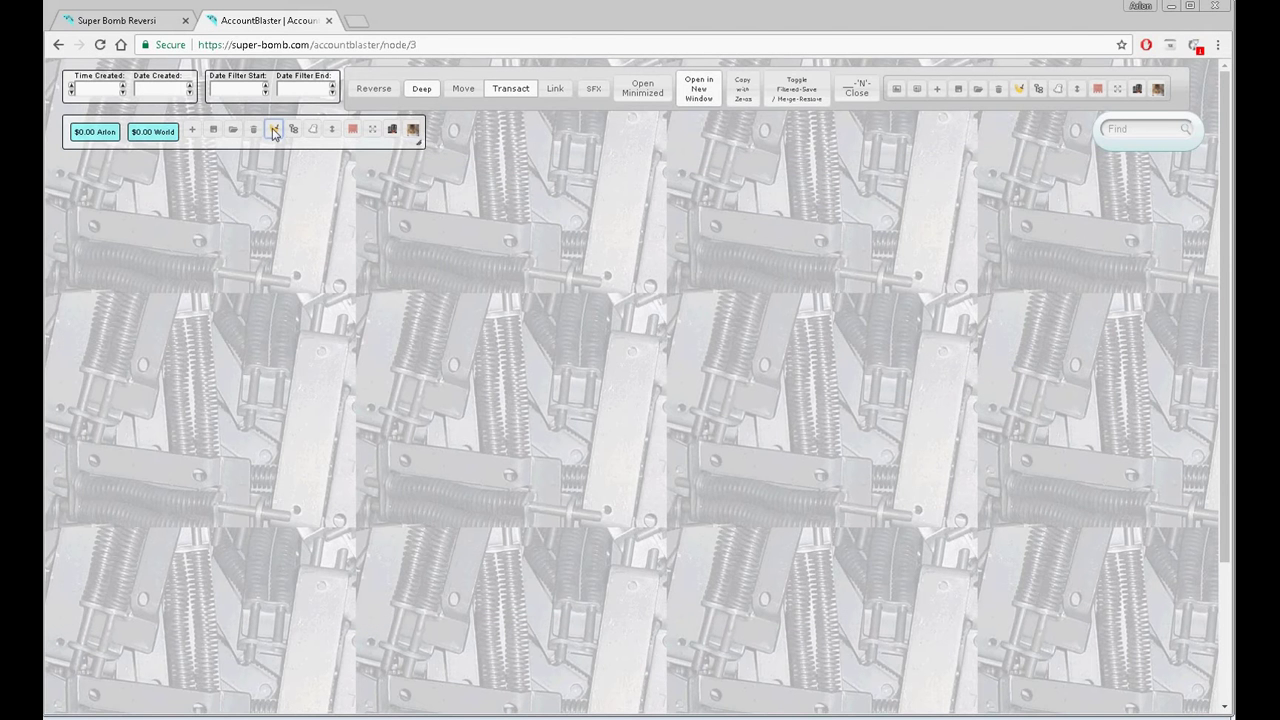
click(96, 134)
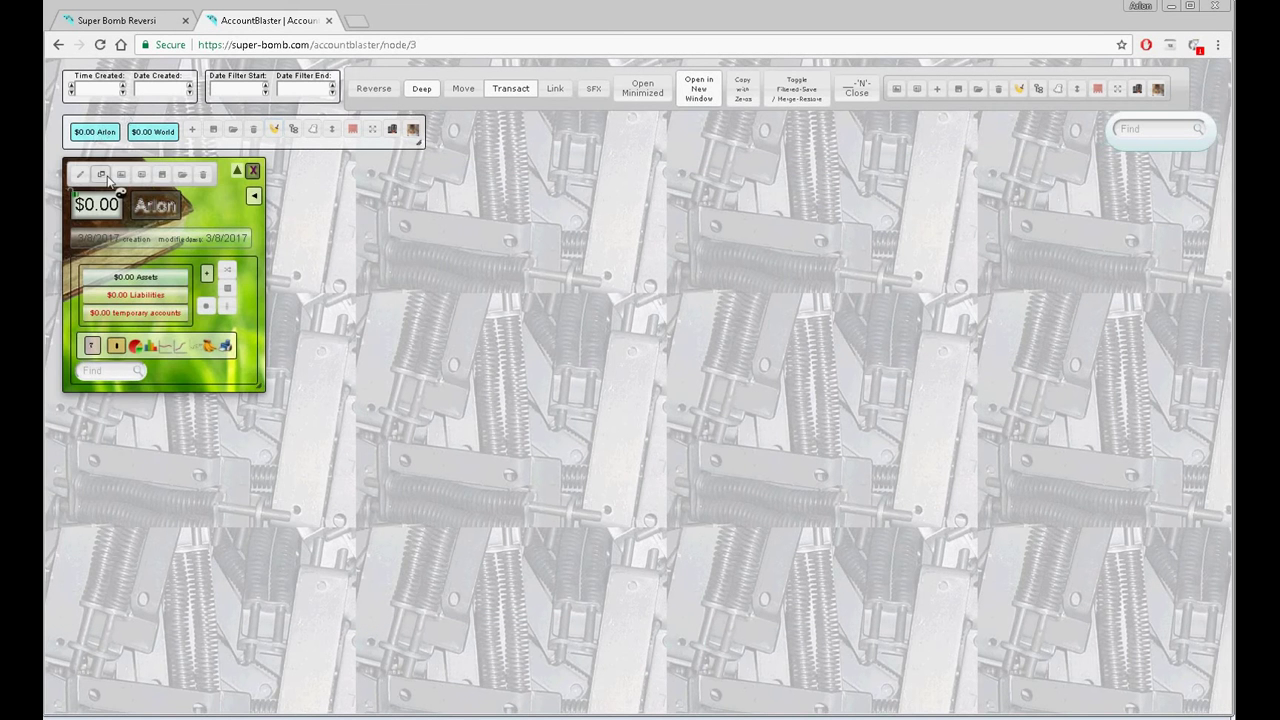
click(133, 277)
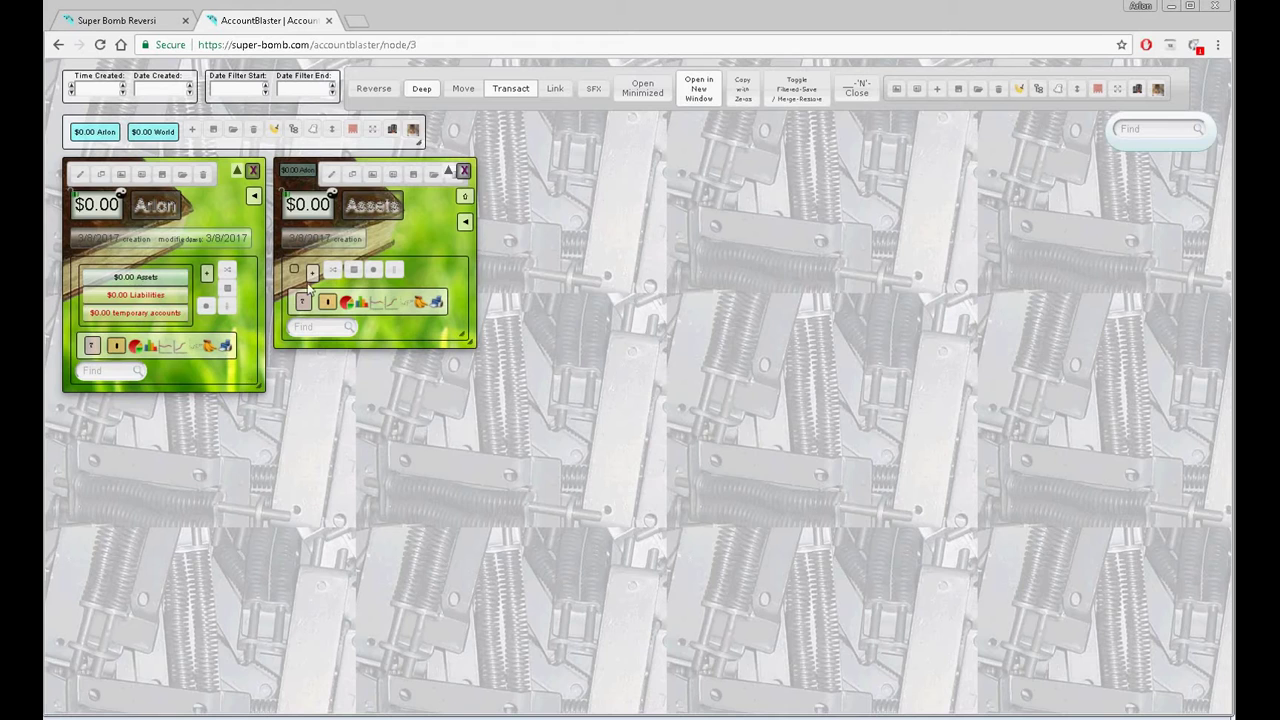
click(311, 274)
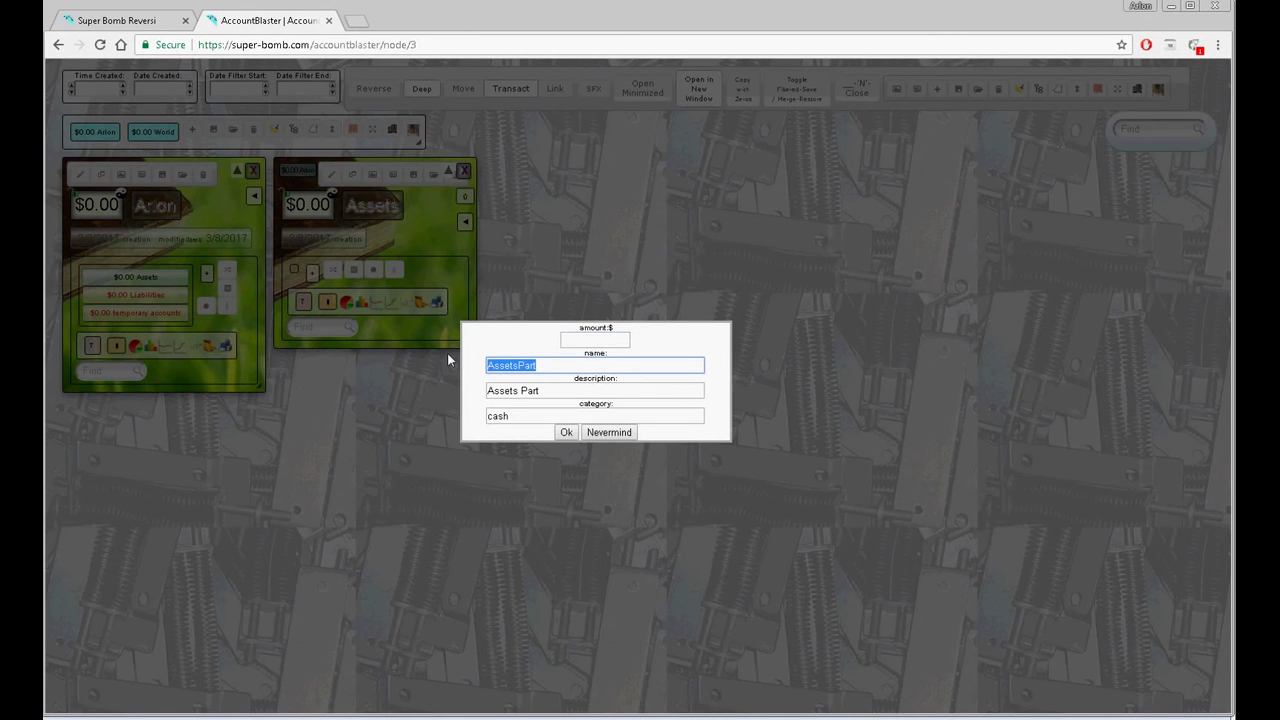
text(Bank Account)
key(Return)
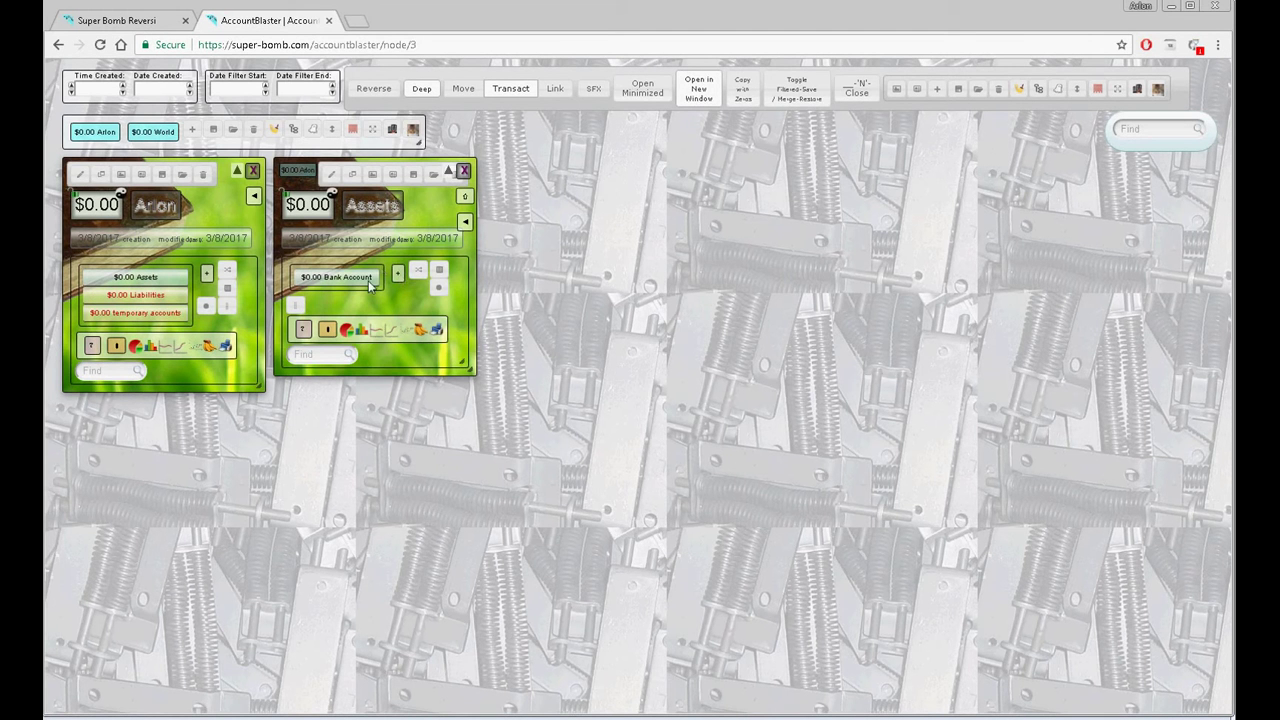
Open the Bank Account account and rename it Bank Account A
click(368, 282)
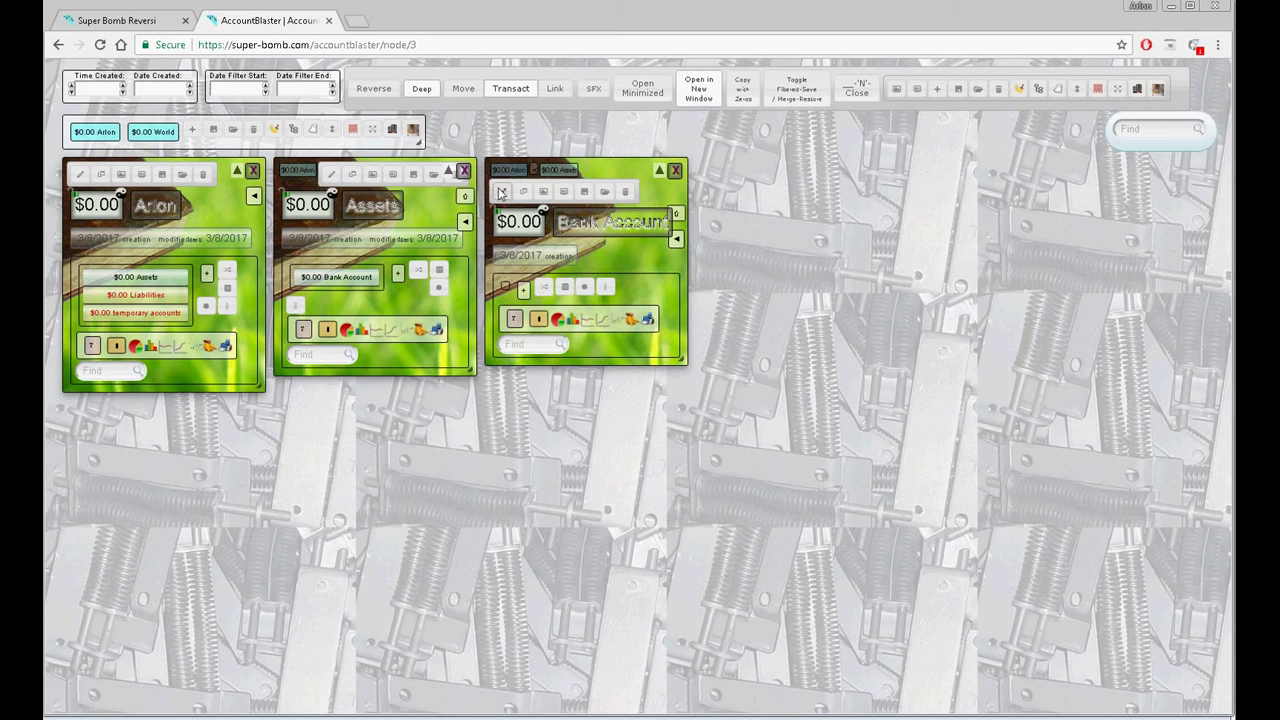
click(520, 232)
click(566, 366)
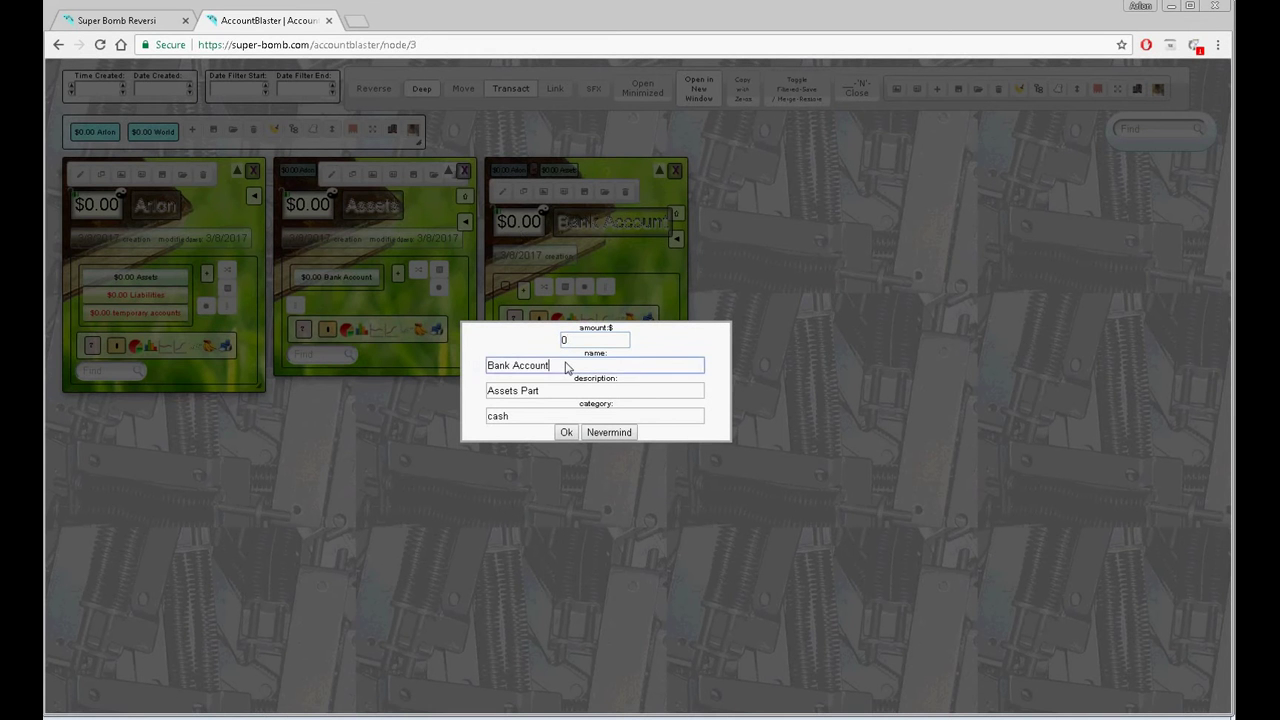
text(A)
key(Return)
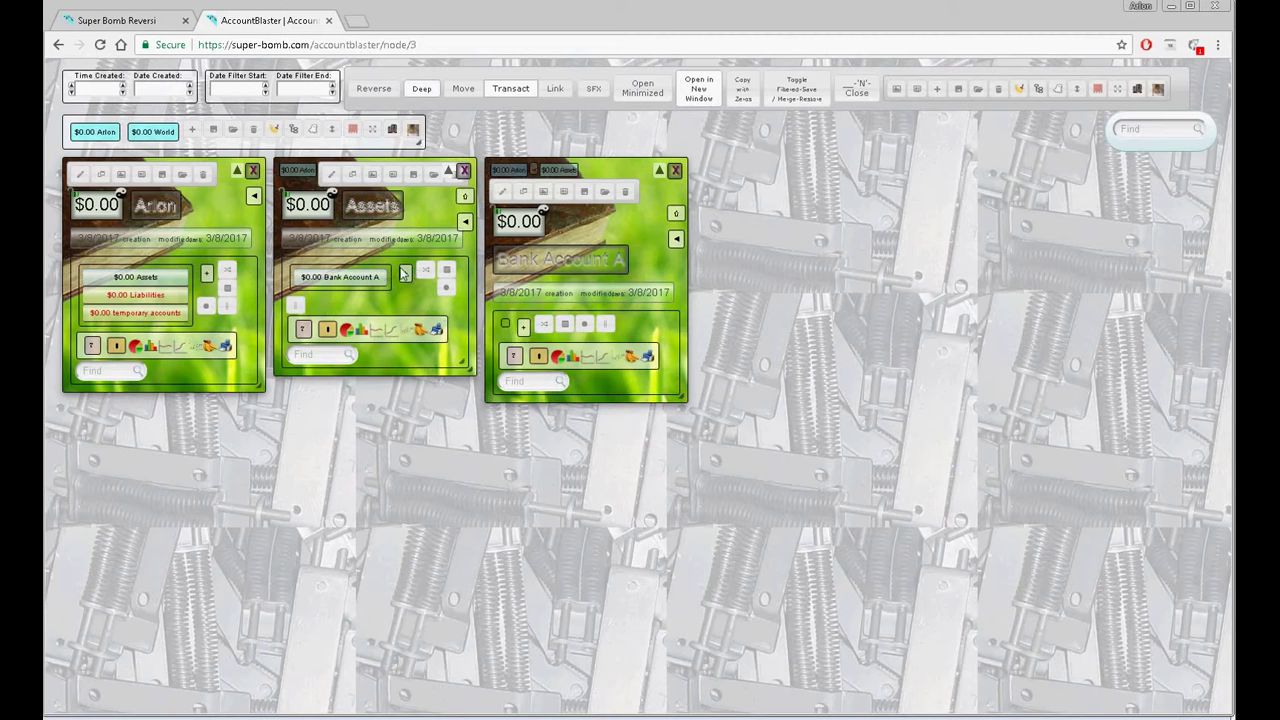
Add a child account named Bank Account B to the Assets account
click(405, 273)
double_click(543, 365)
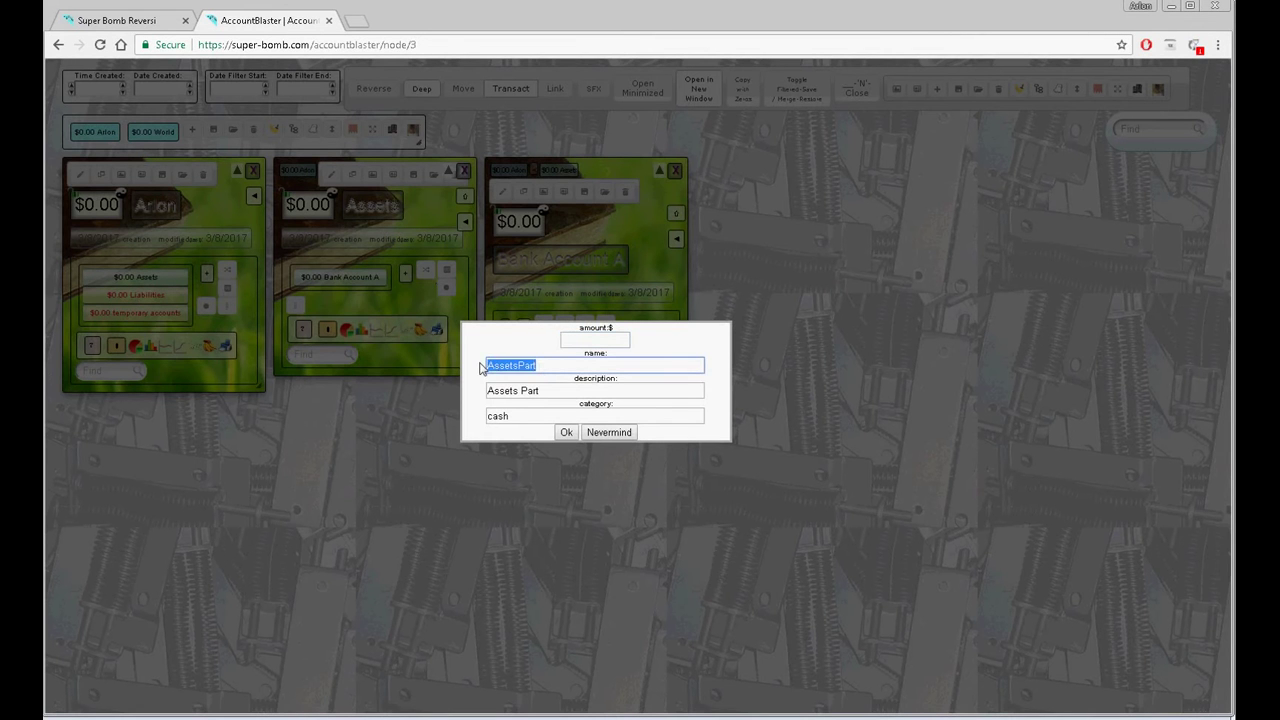
text(Bank Account B)
key(Return)
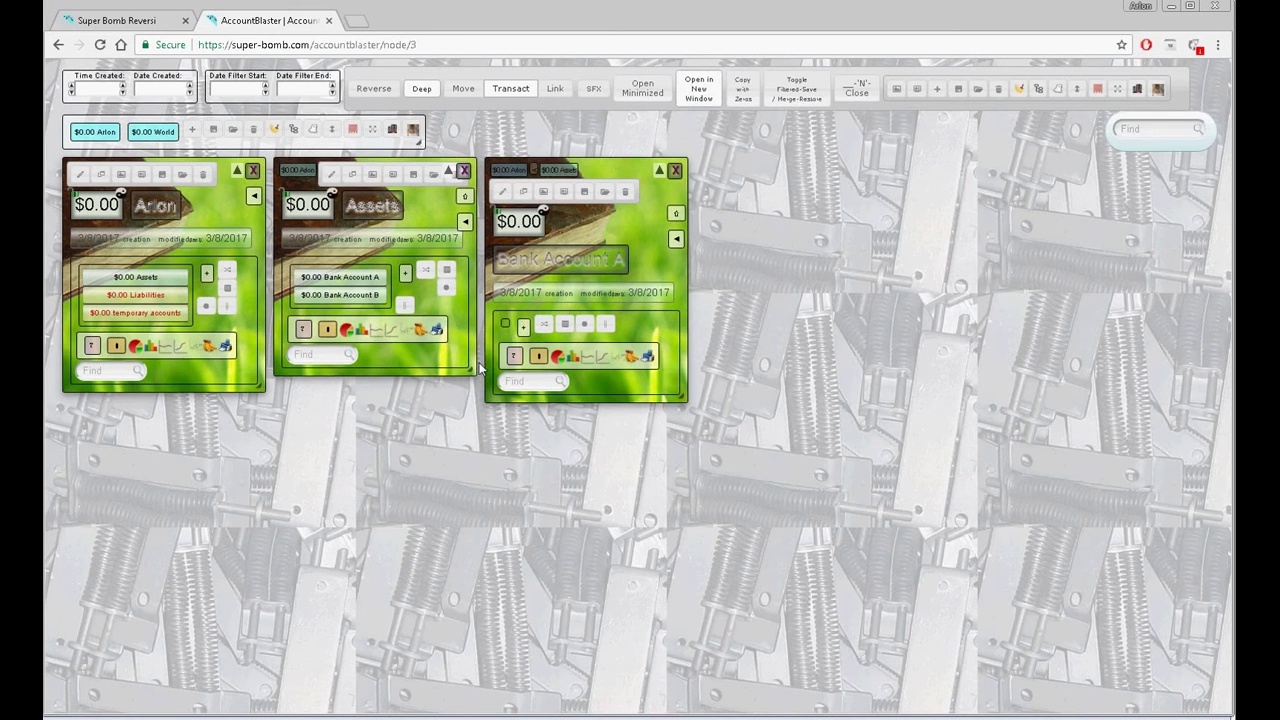
Add a child account named Wallet to the Assets account
click(403, 276)
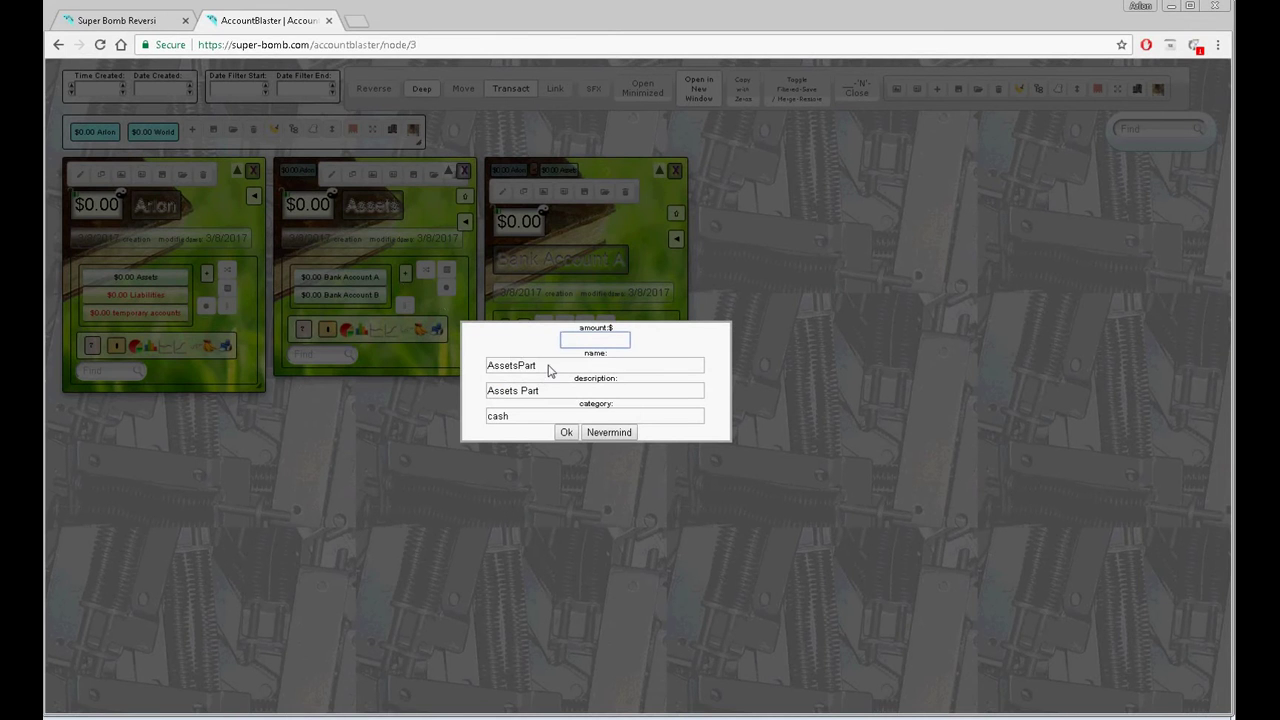
key(Tab)
text(Wale)
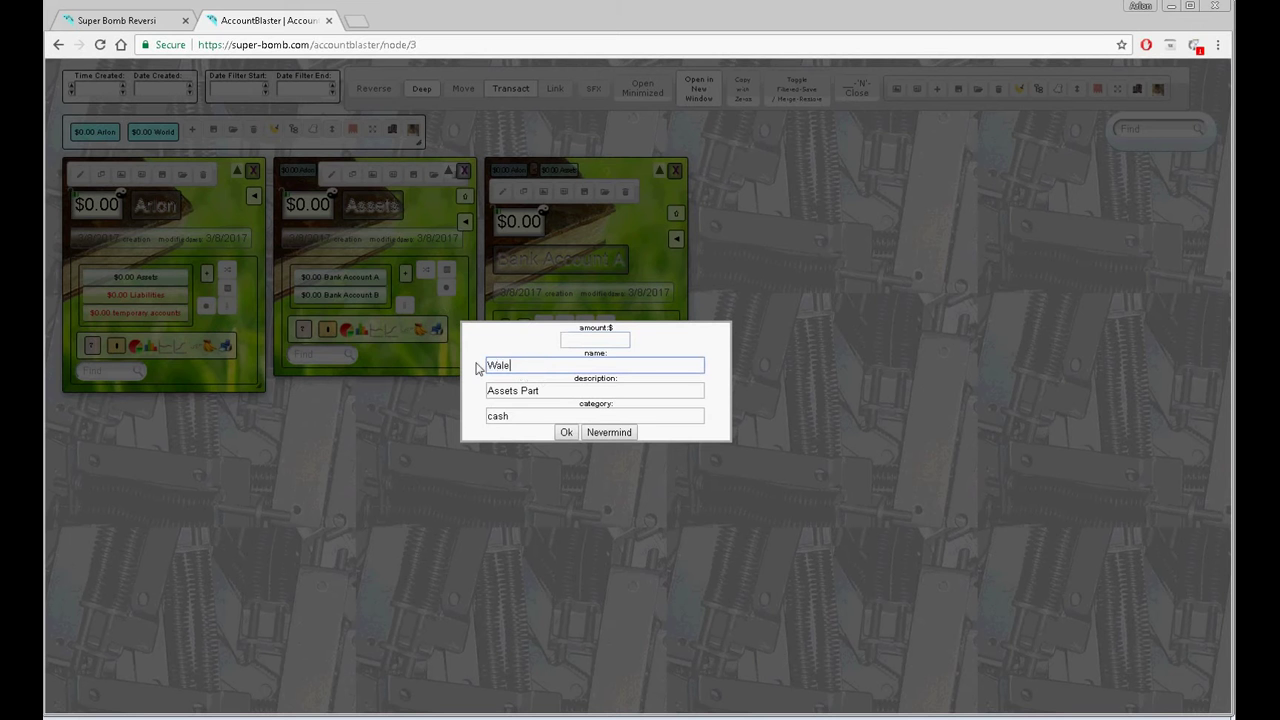
key(BackSpace)
text(let)
key(Return)
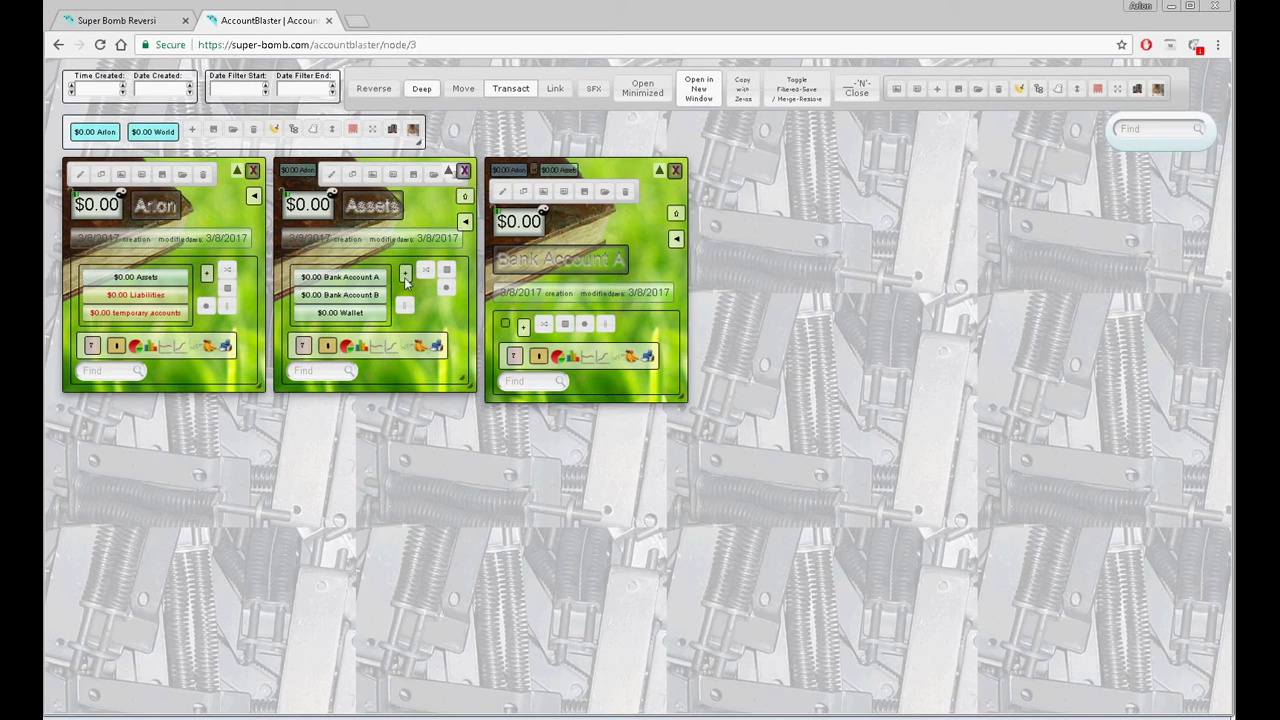
Add a child account named Piggy Bank to the Assets account
click(404, 274)
drag(544, 370, 446, 372)
text(Piggy Ban)
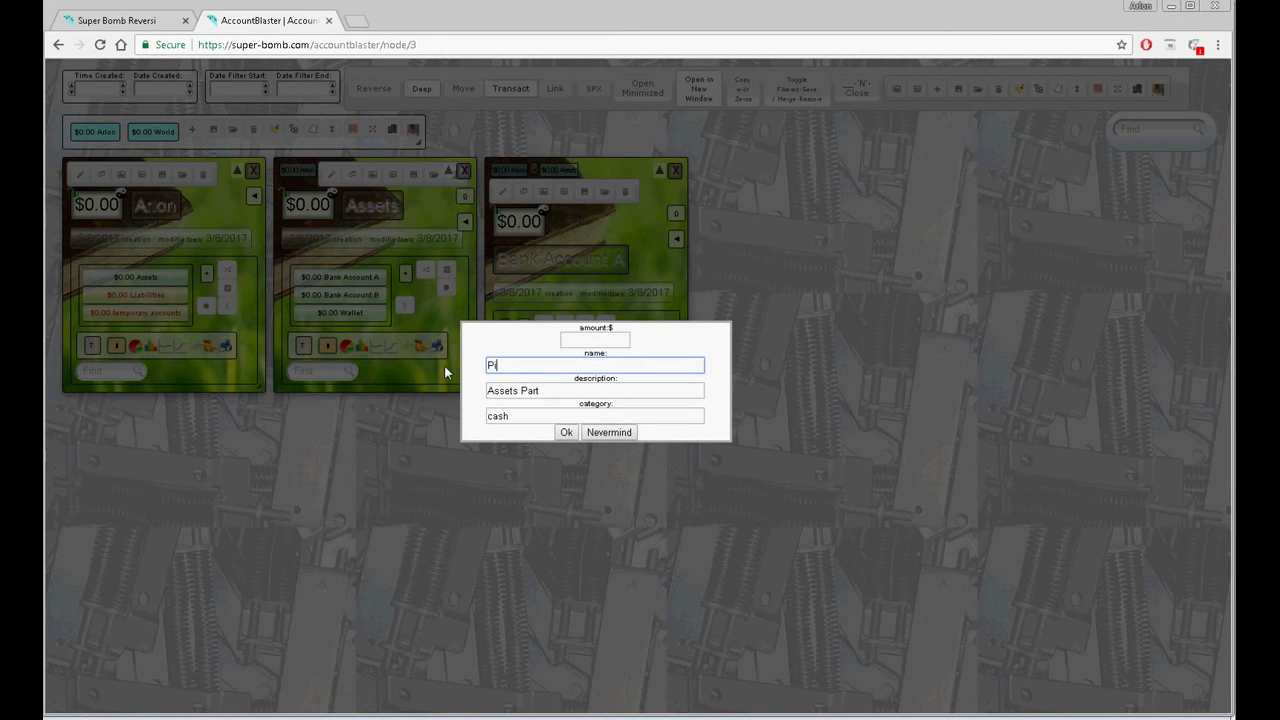
text(k)
key(Return)
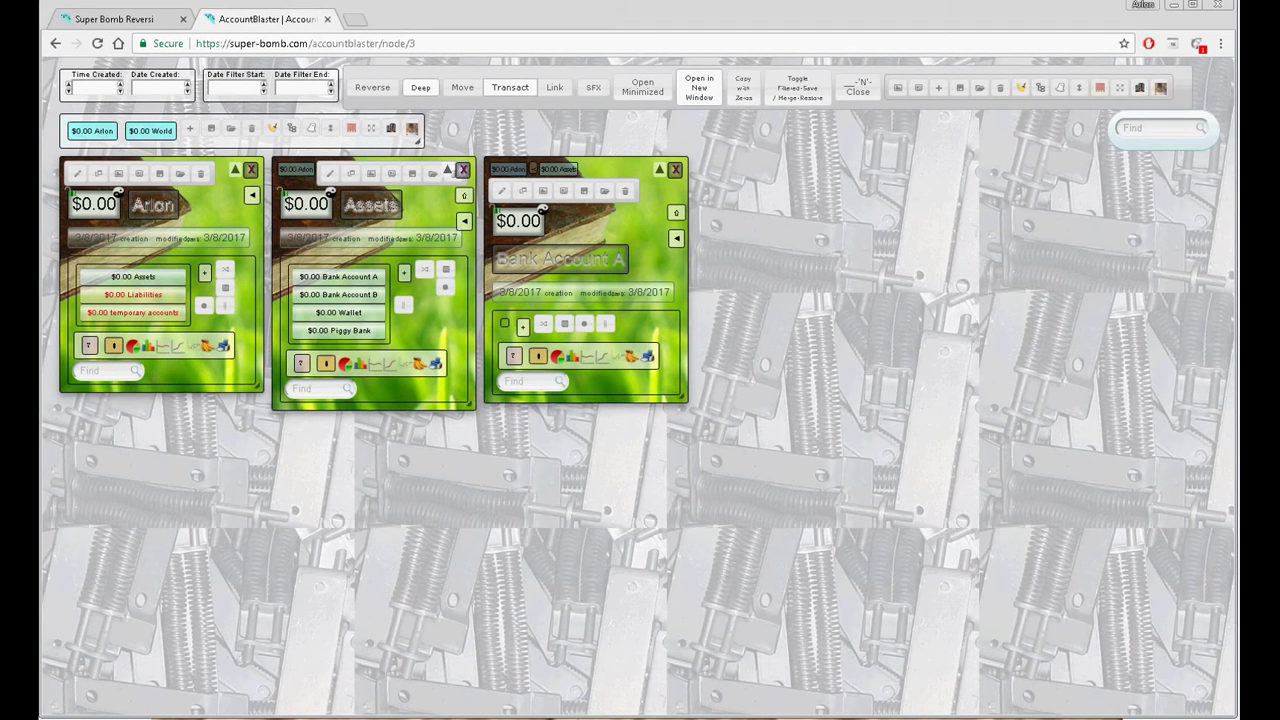
Review the shortcuts offered for adjusting the personal account and dismiss them without applying any
click(89, 346)
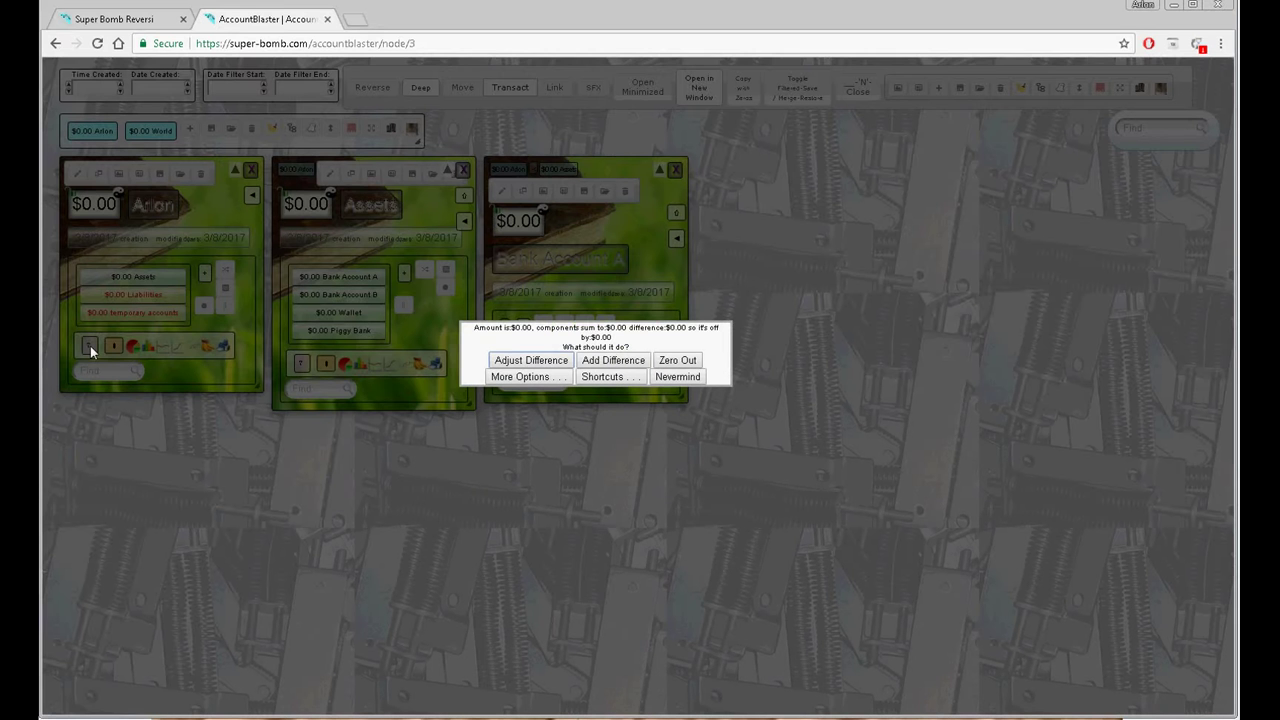
click(603, 377)
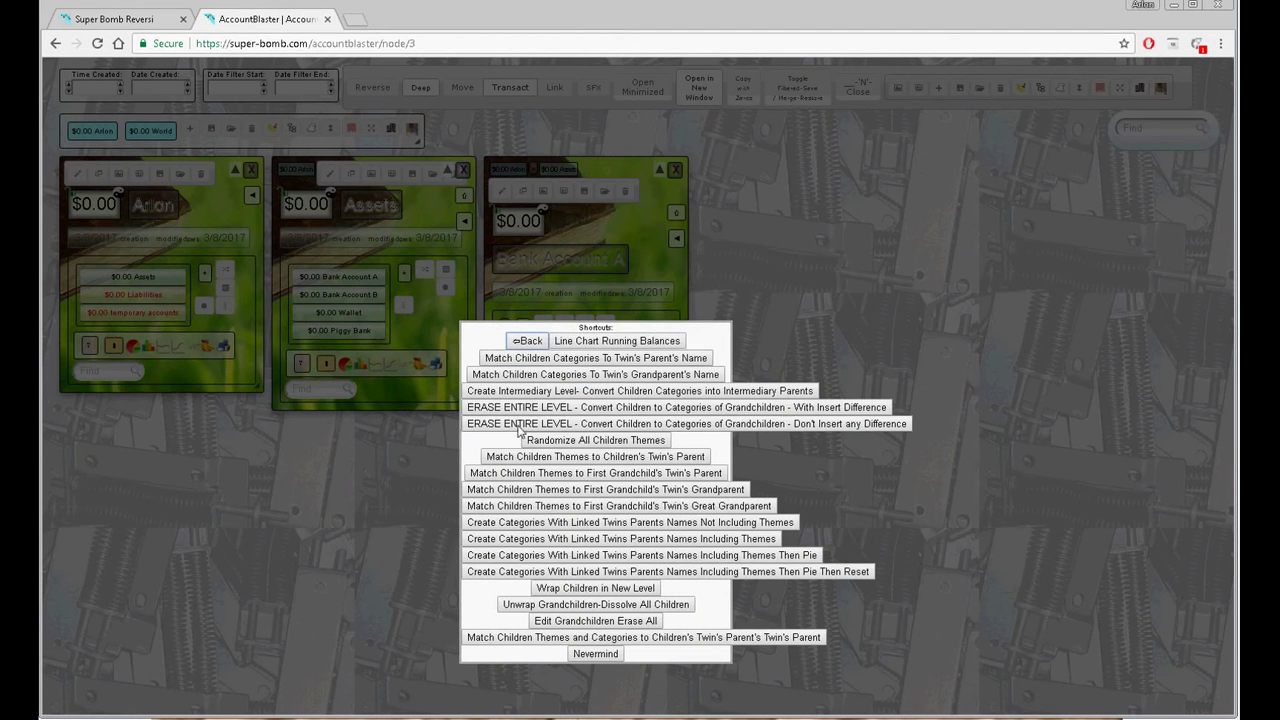
click(618, 655)
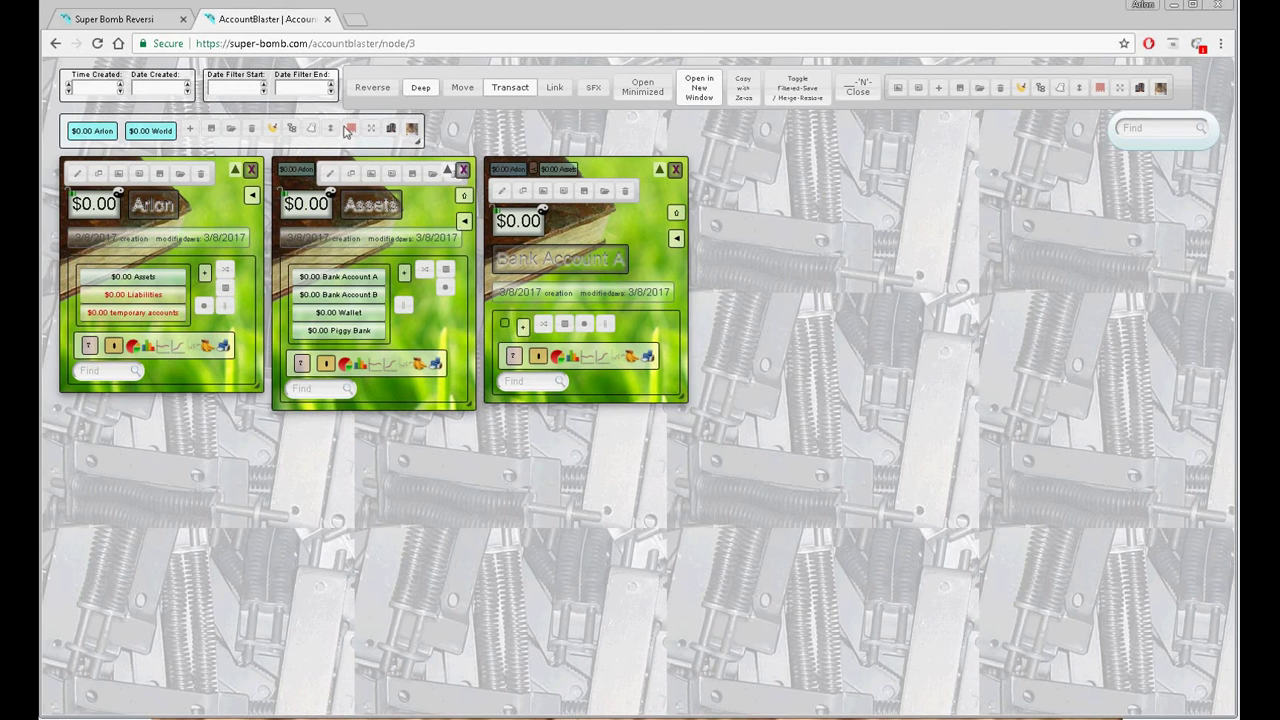
Switch the page background to water drops and cycle the account themes with Reverse and Deep modes back to the wood-and-grass theme
click(118, 175)
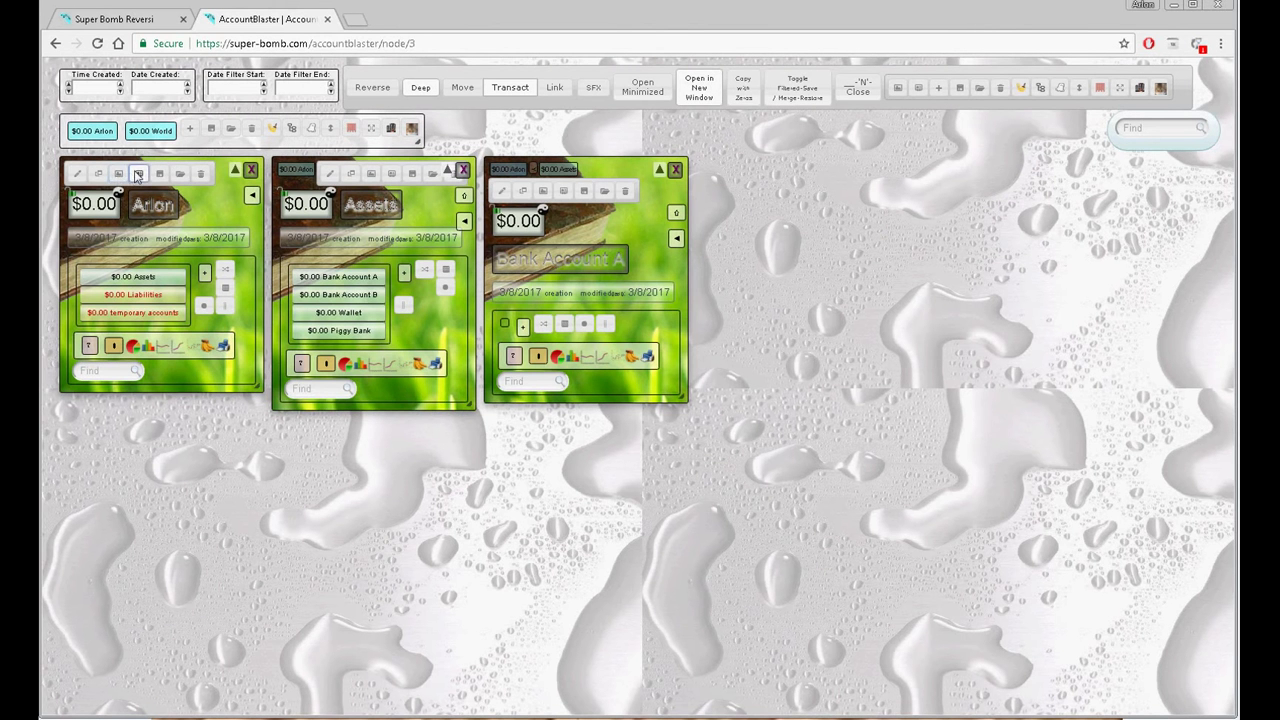
click(138, 174)
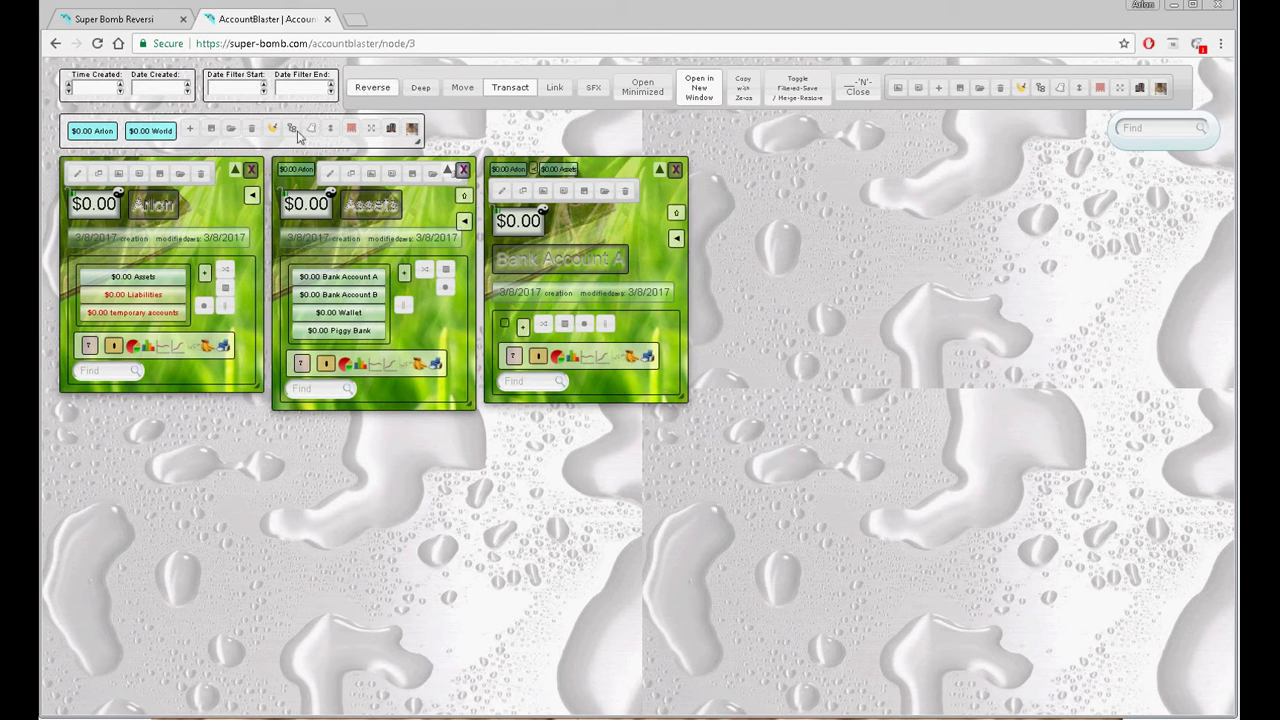
click(139, 174)
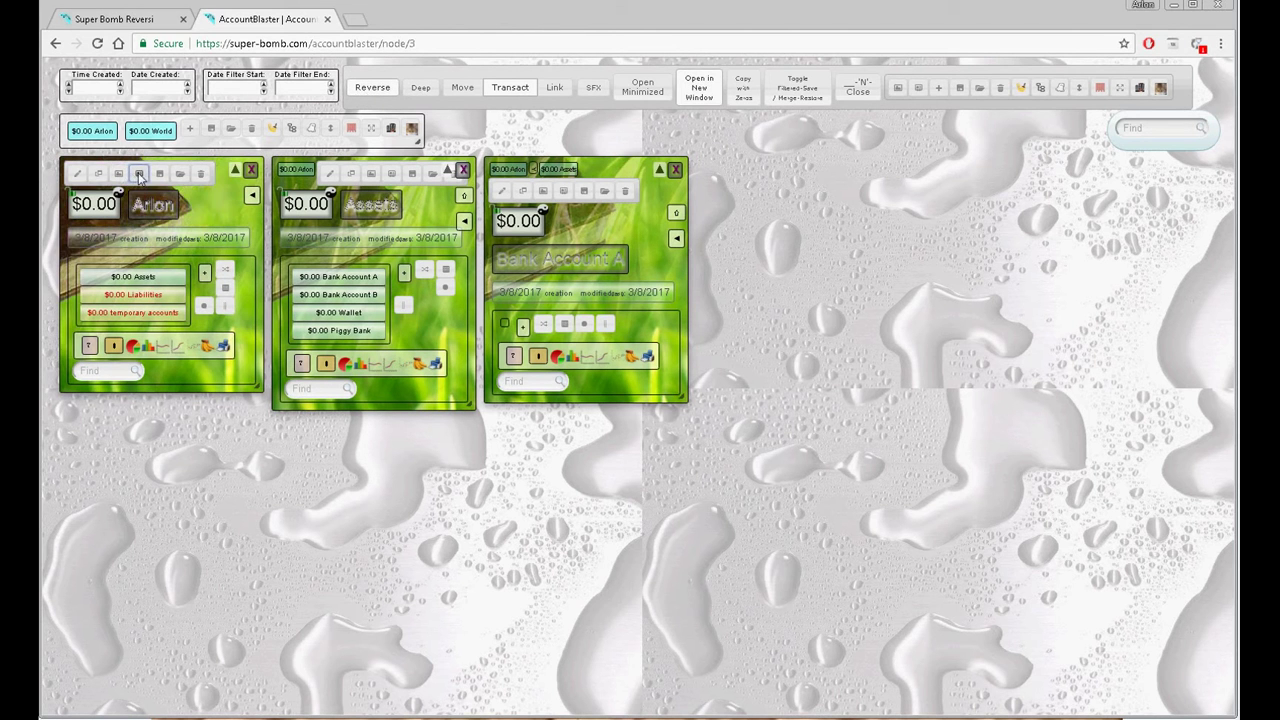
click(421, 88)
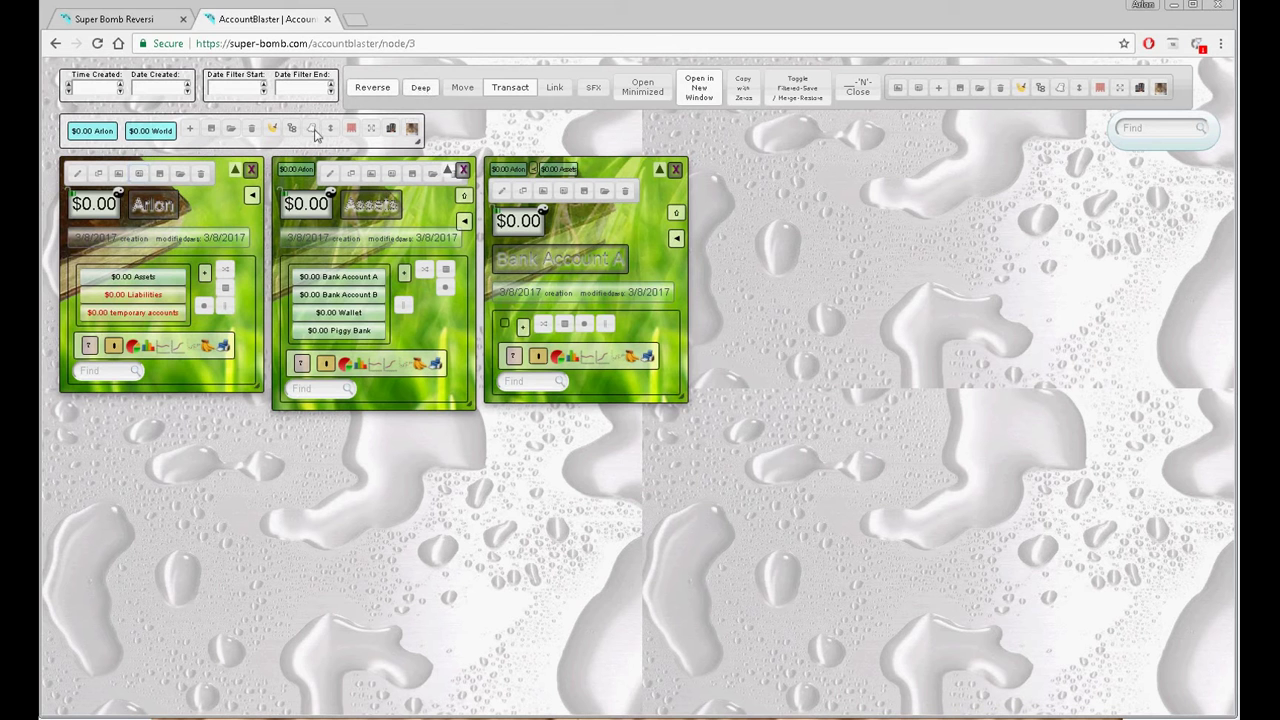
click(139, 174)
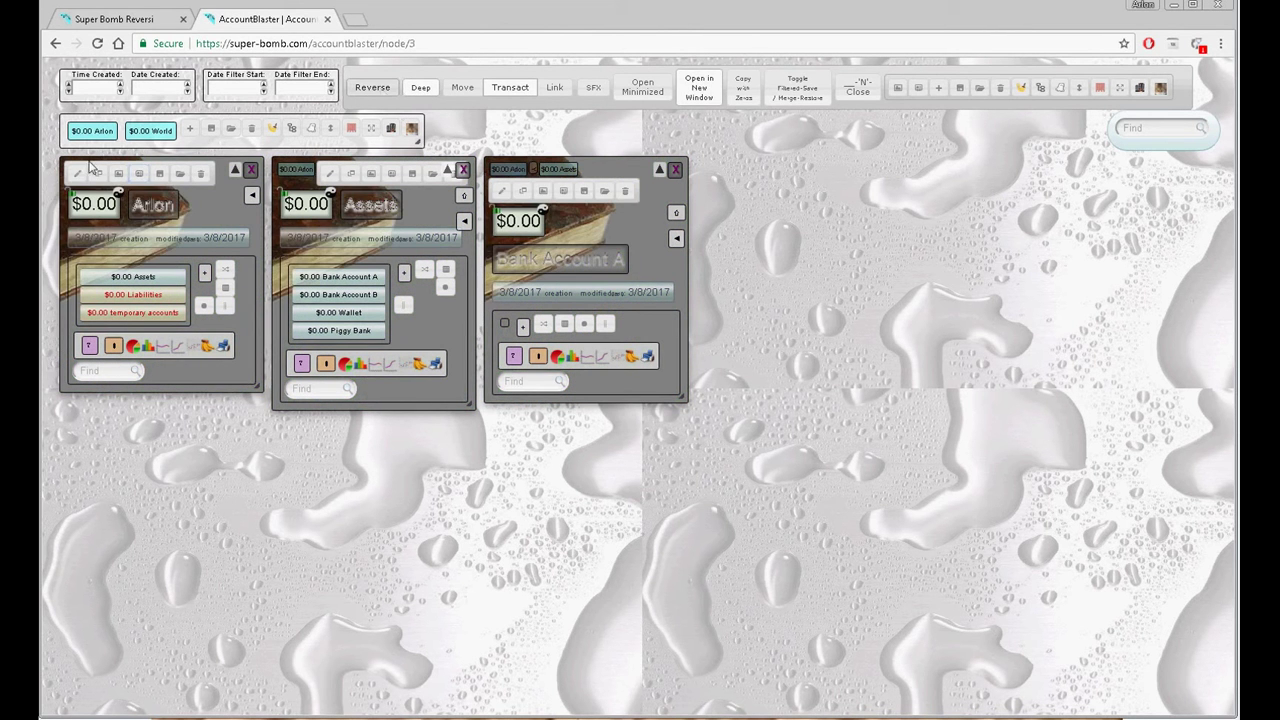
click(139, 174)
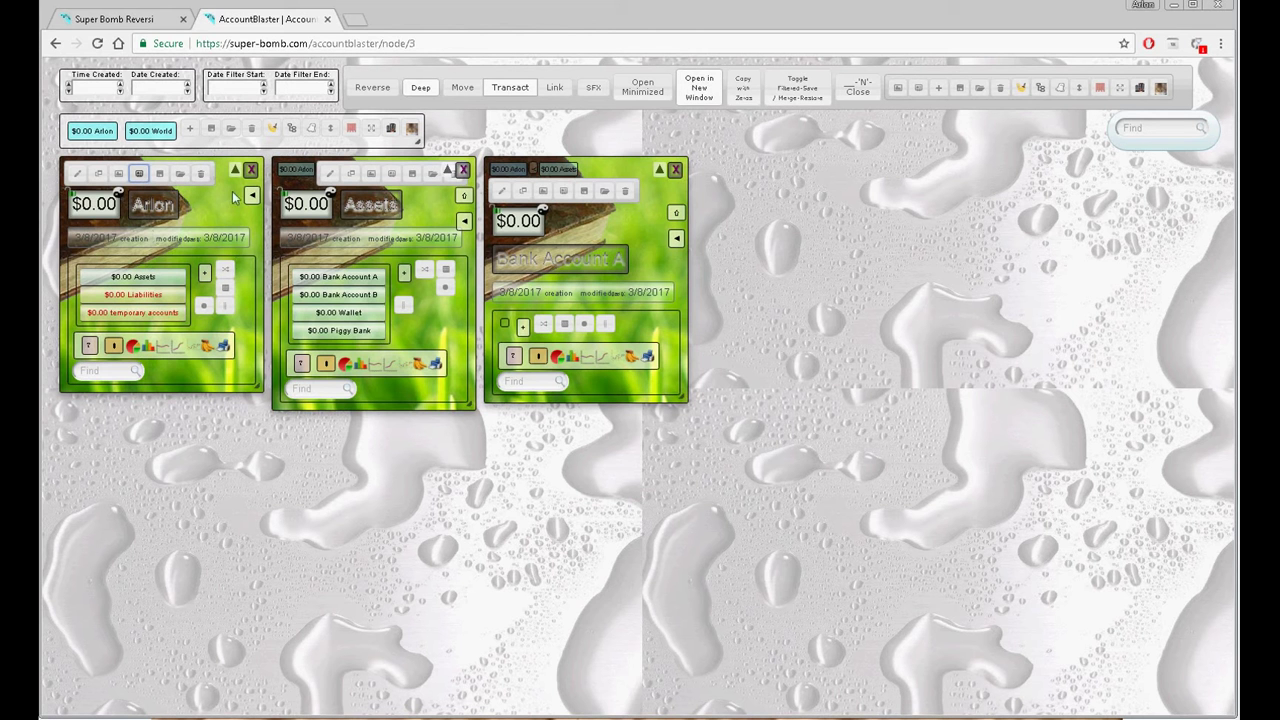
Clear the open account windows and review the personal account's tree with Assets, Liabilities and temporary accounts expanded
click(271, 129)
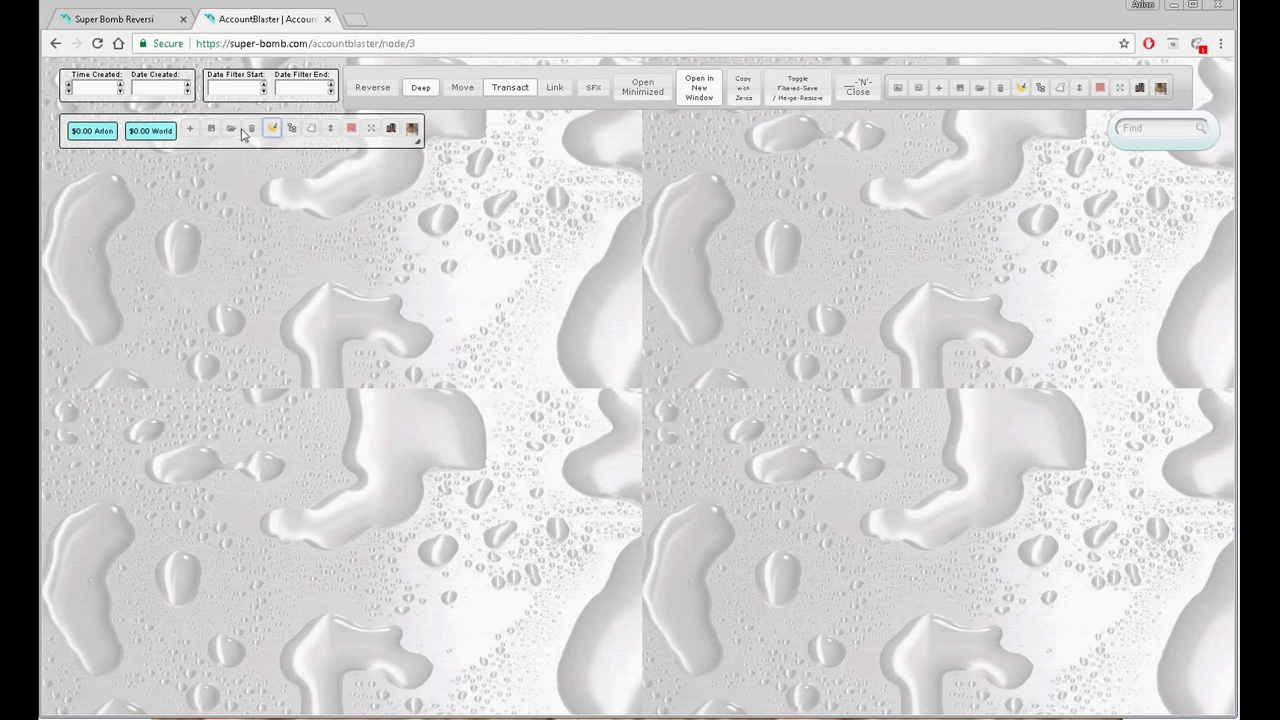
click(105, 133)
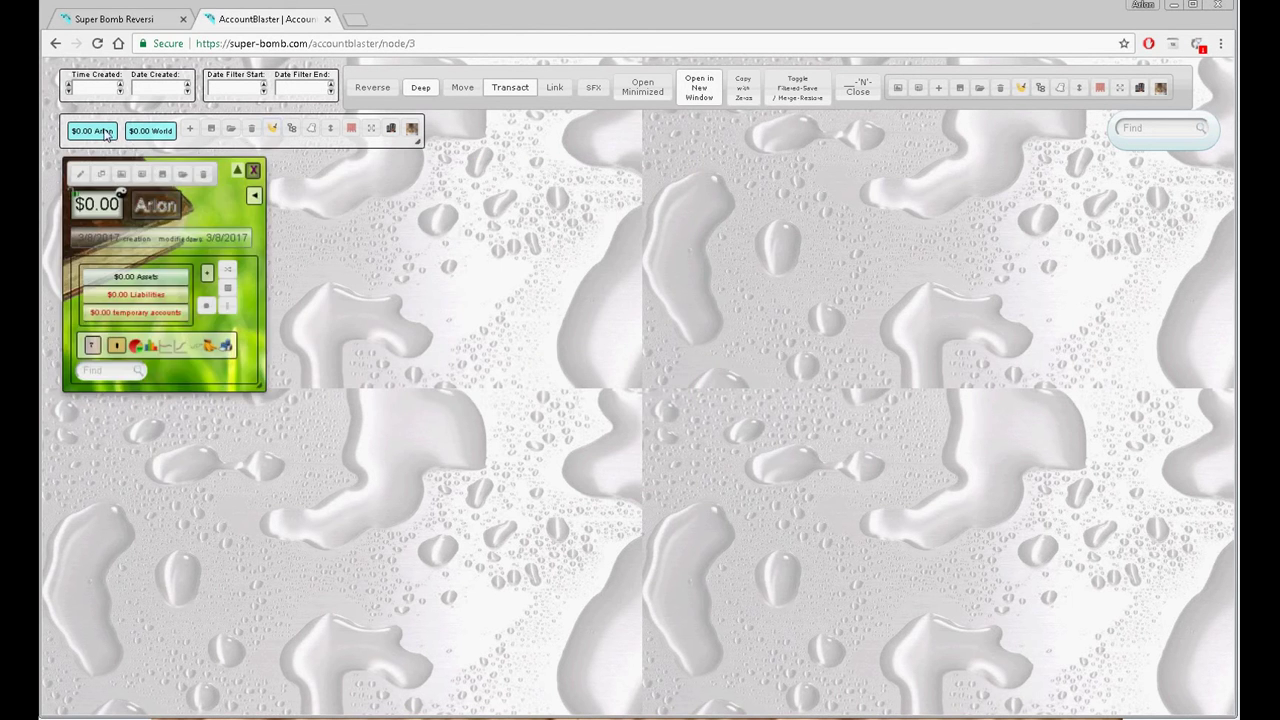
click(252, 195)
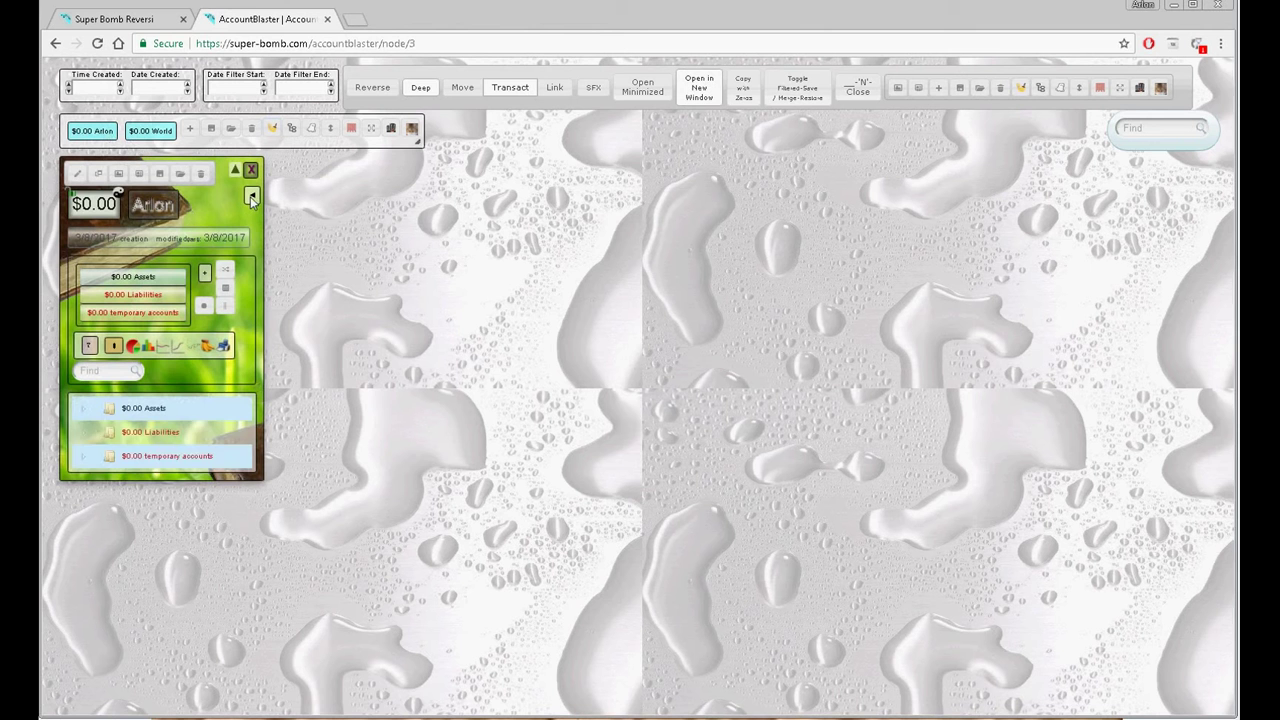
click(84, 459)
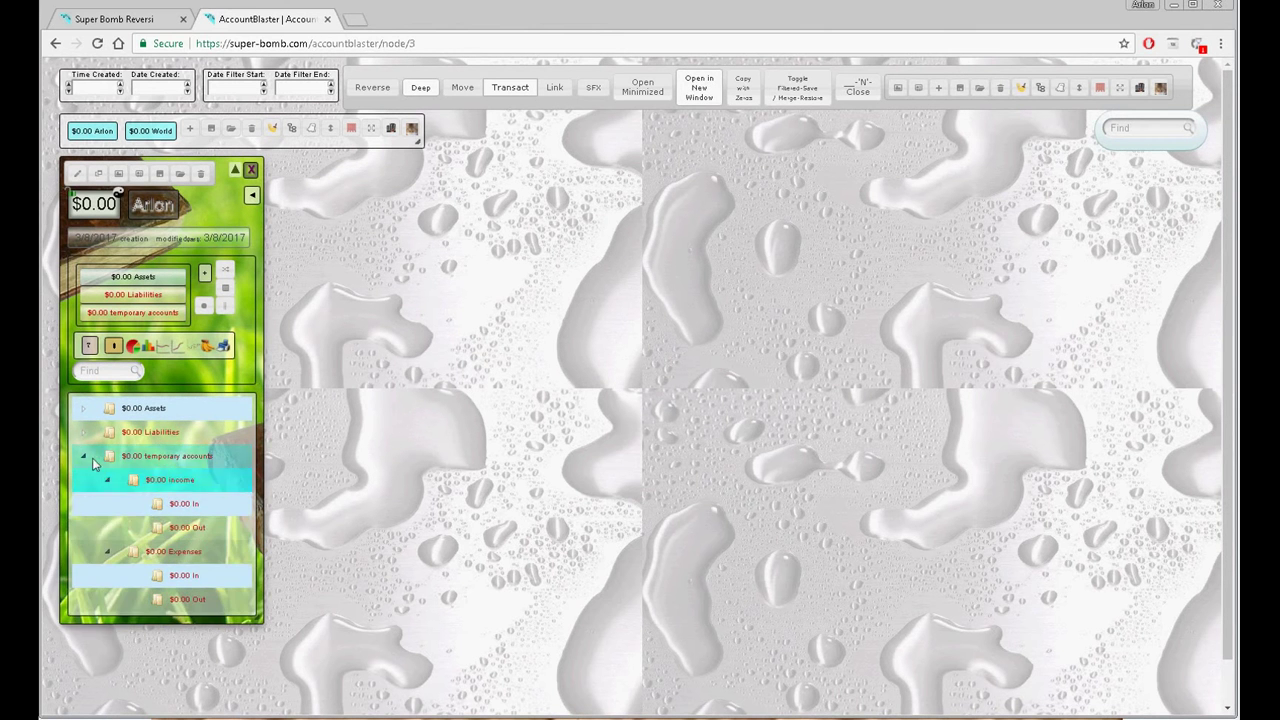
click(84, 431)
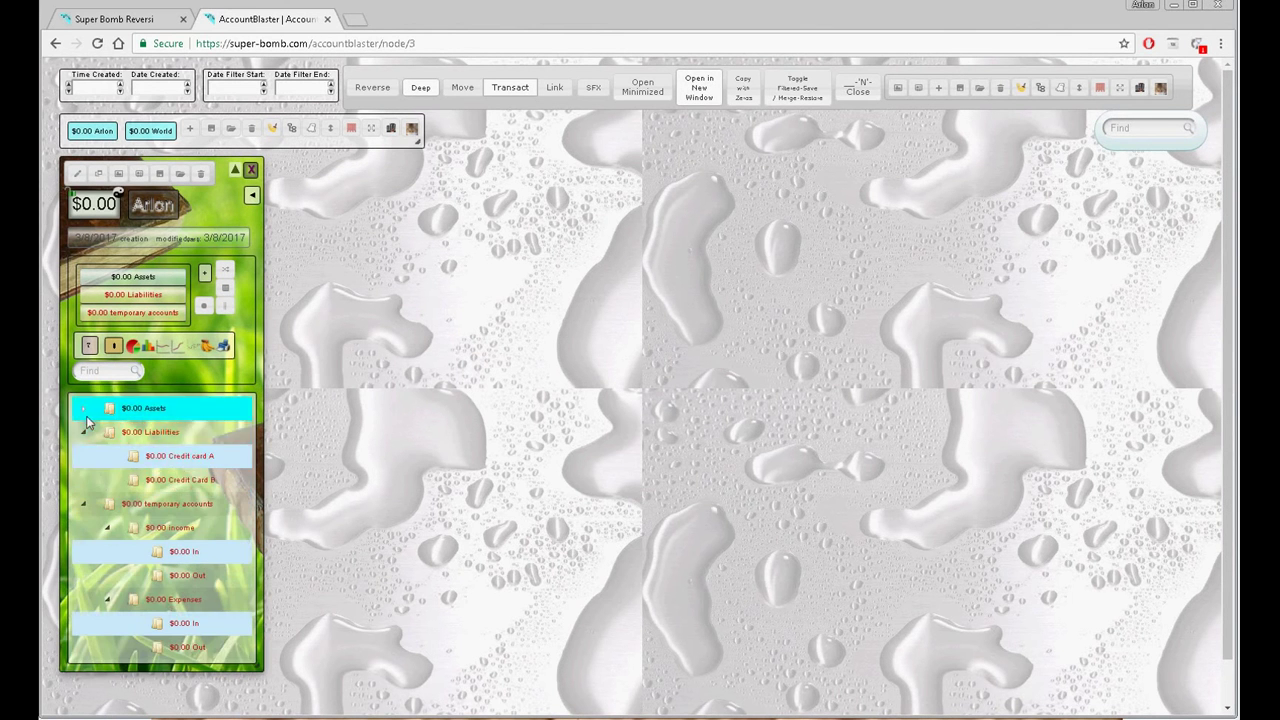
click(85, 411)
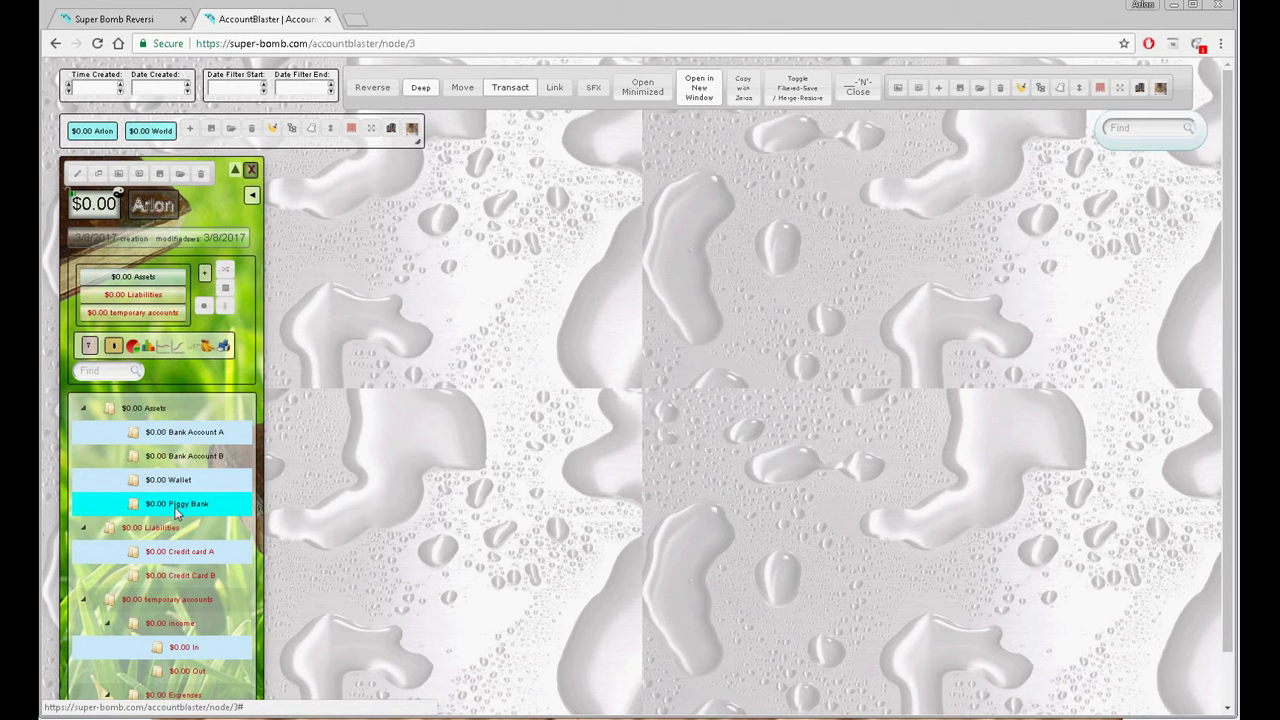
click(251, 171)
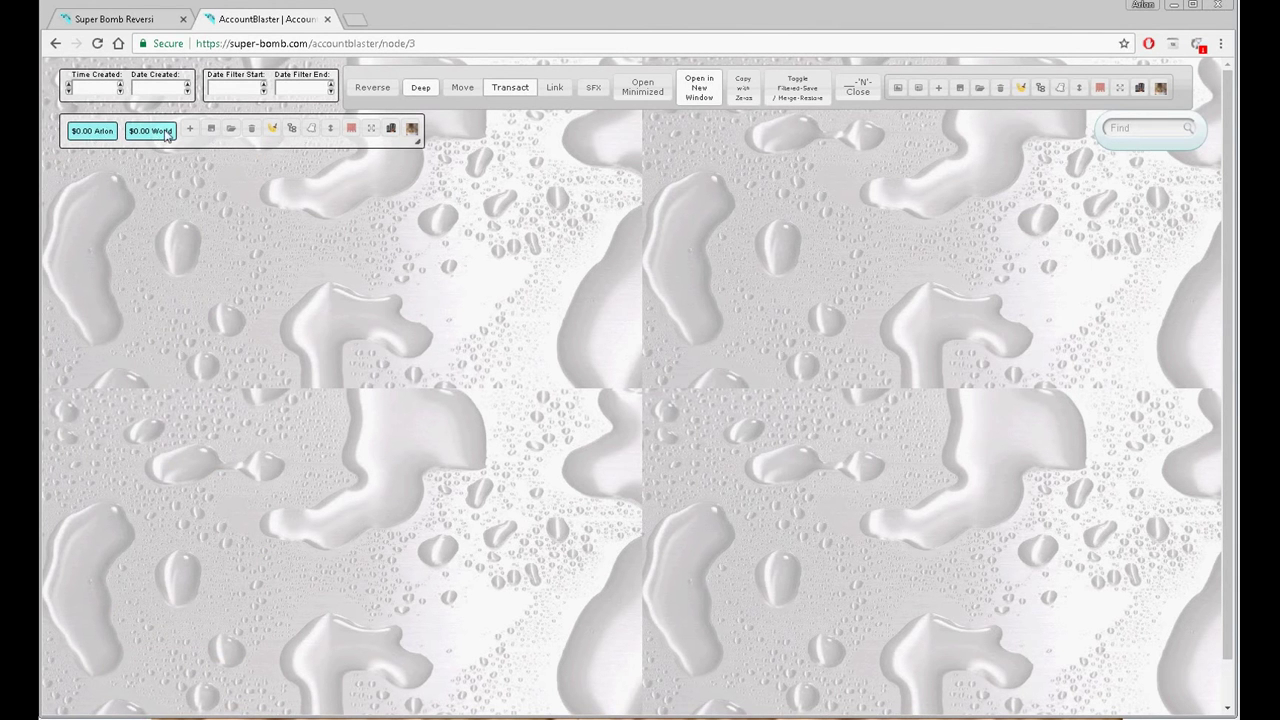
View the World account on its own and inspect both top-level accounts expanded in the accounts bar's tree
click(150, 131)
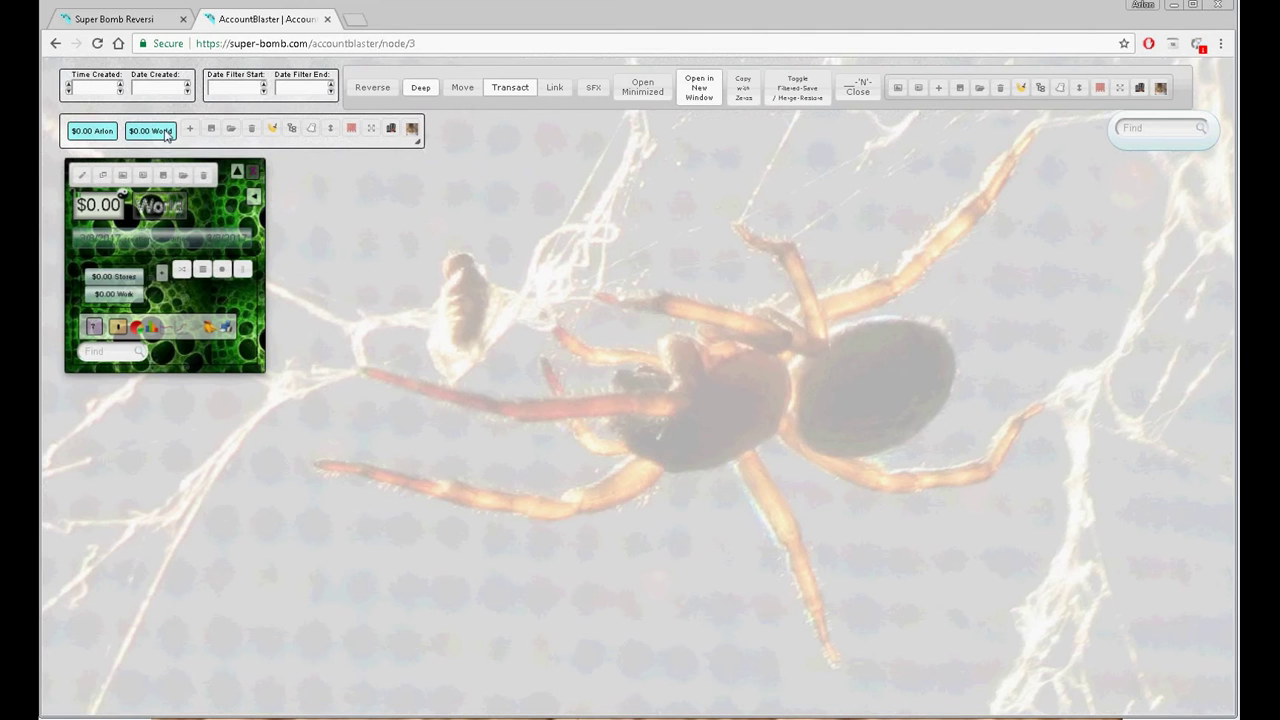
click(251, 178)
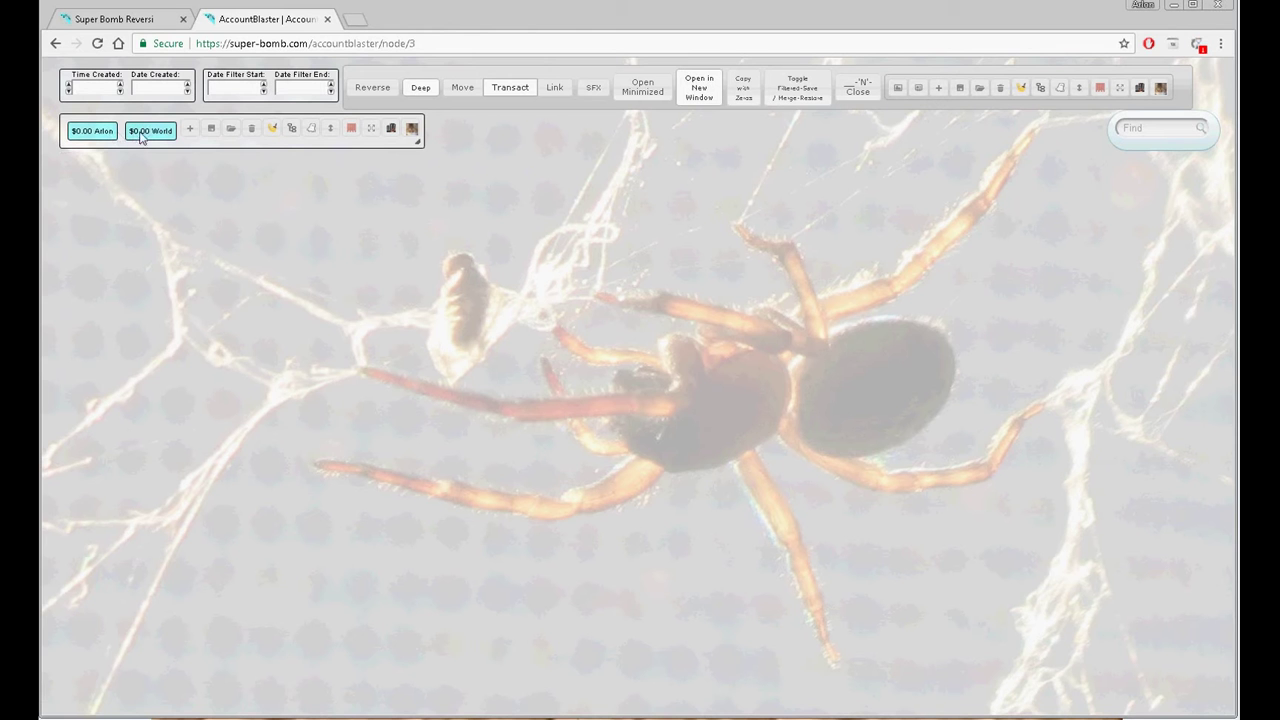
click(292, 129)
click(74, 179)
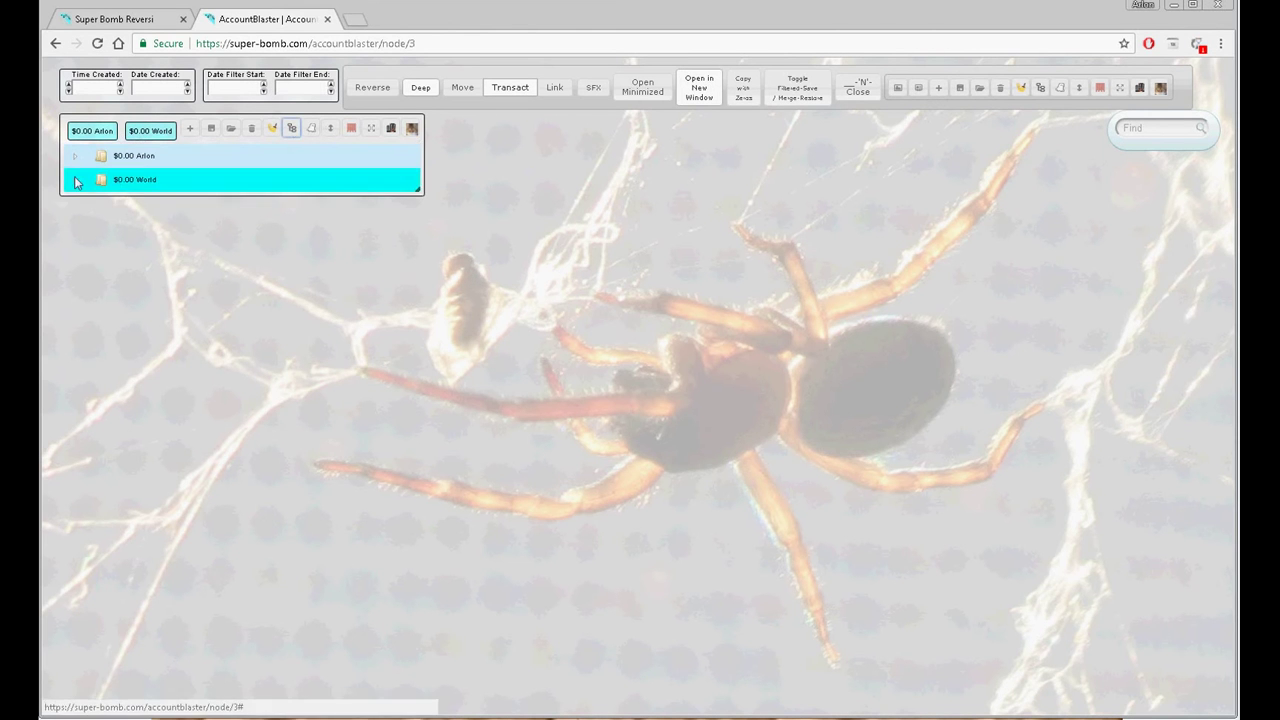
click(74, 156)
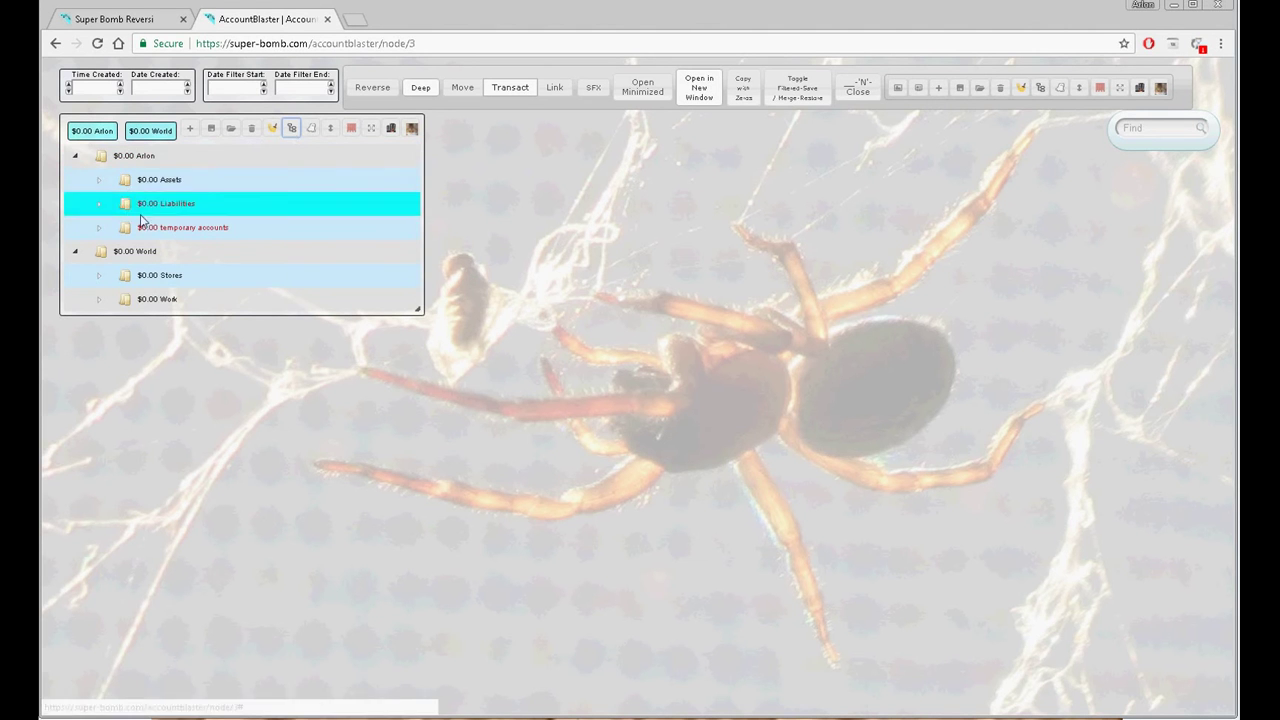
click(293, 130)
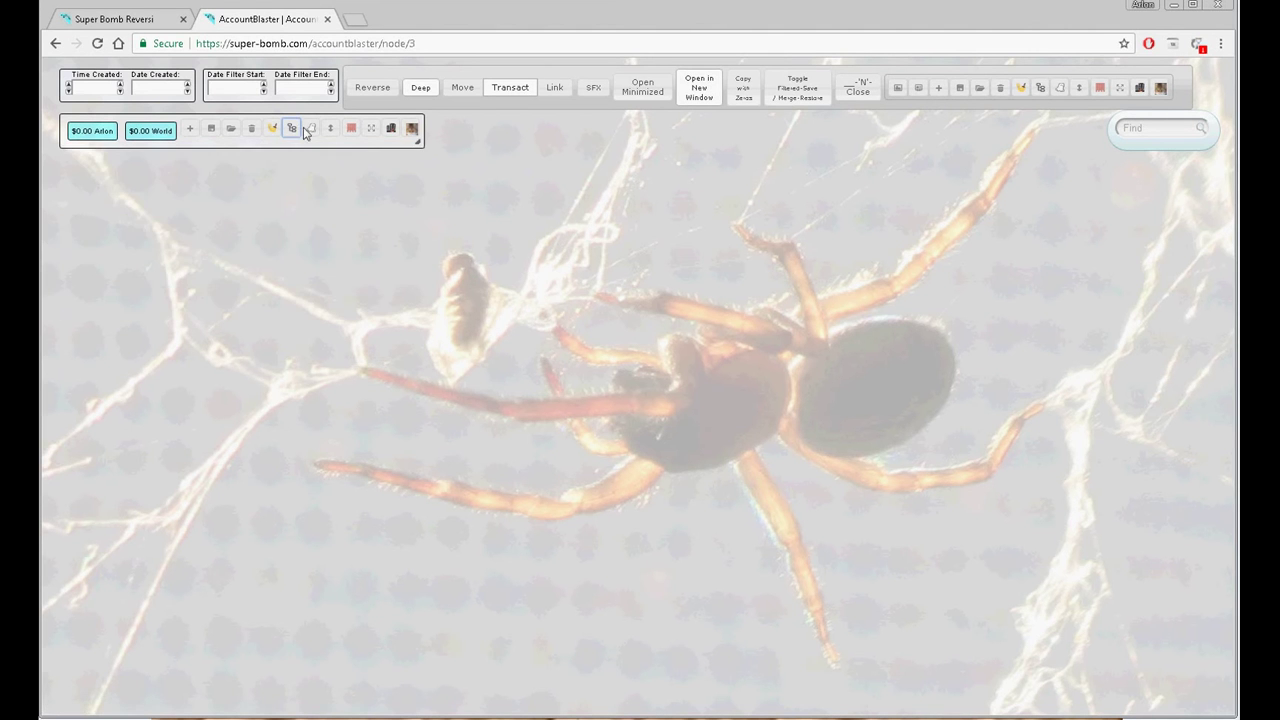
Show the separate global account tree, expand the personal and World accounts in it, and hide it again
click(1040, 87)
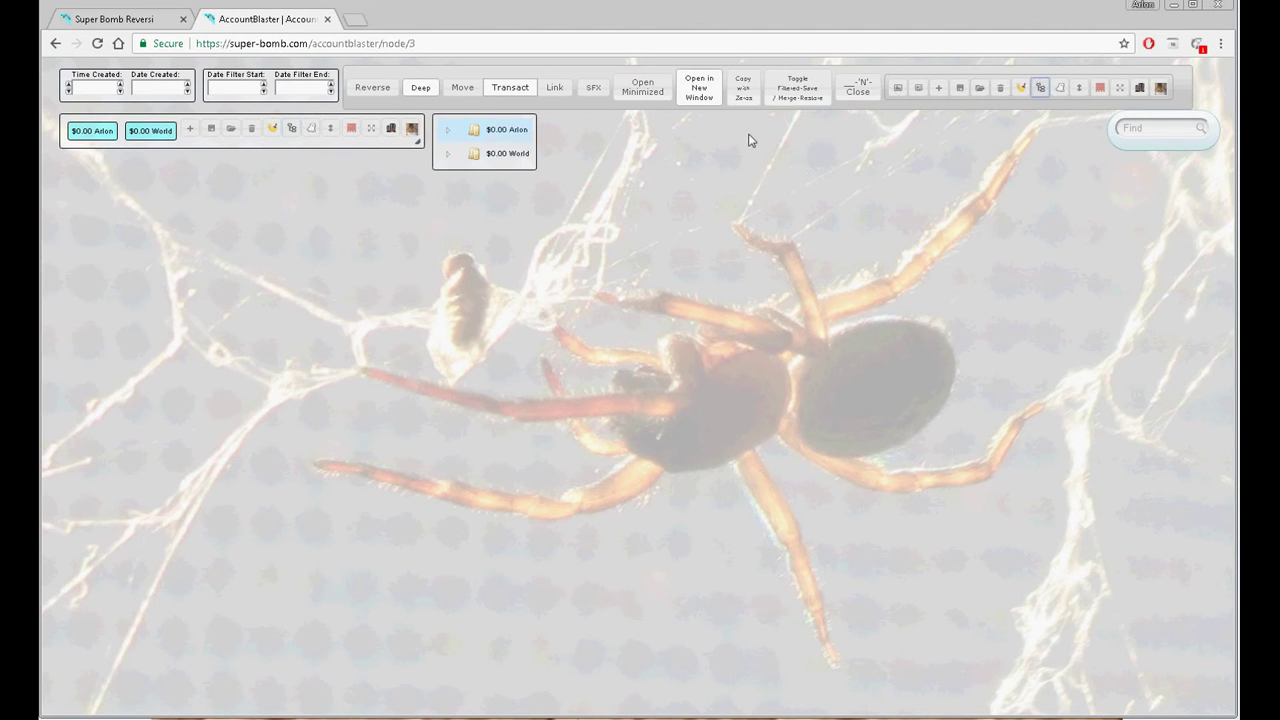
click(449, 153)
click(447, 131)
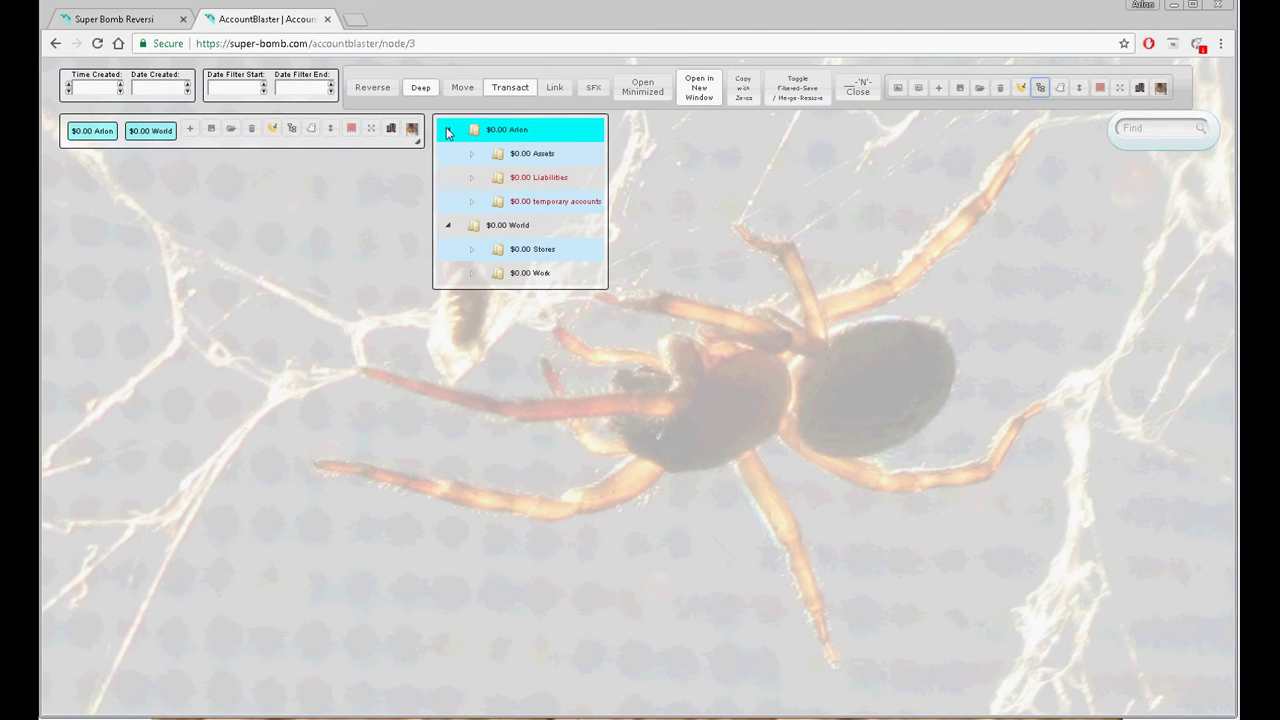
click(1040, 87)
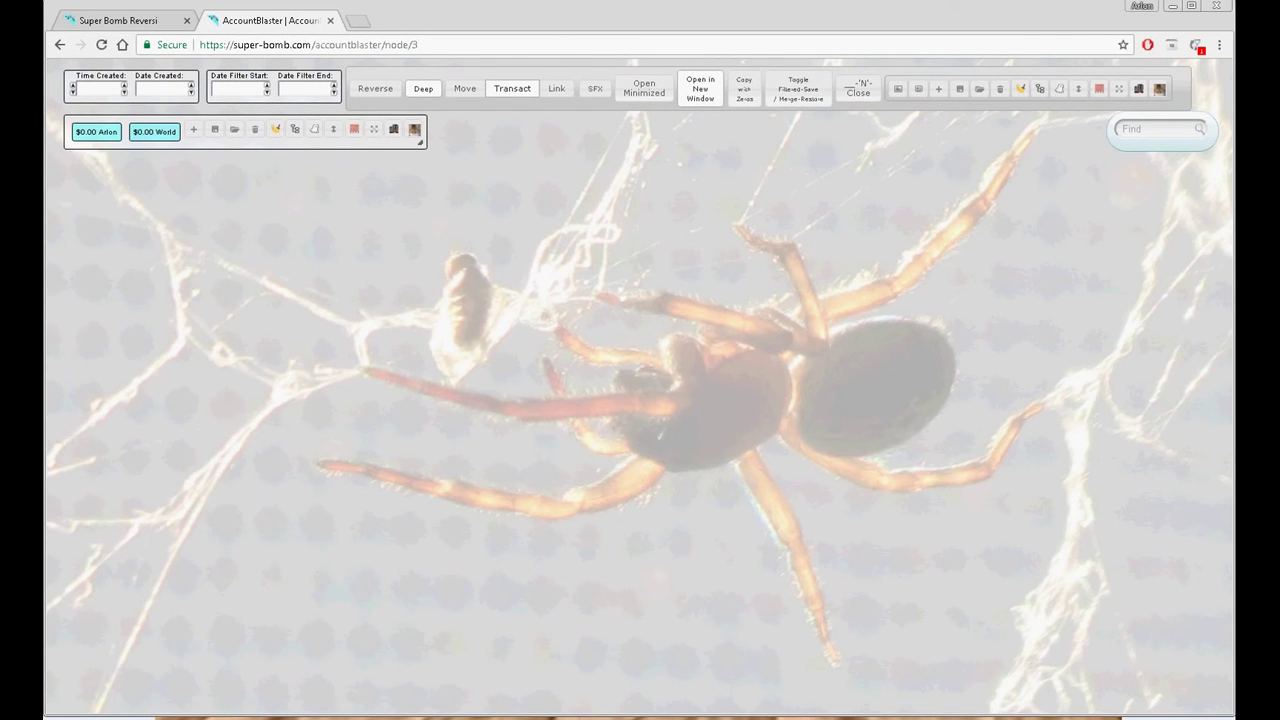
Open the personal account and save all accounts as a JSON file in a new folder inside temp
click(82, 132)
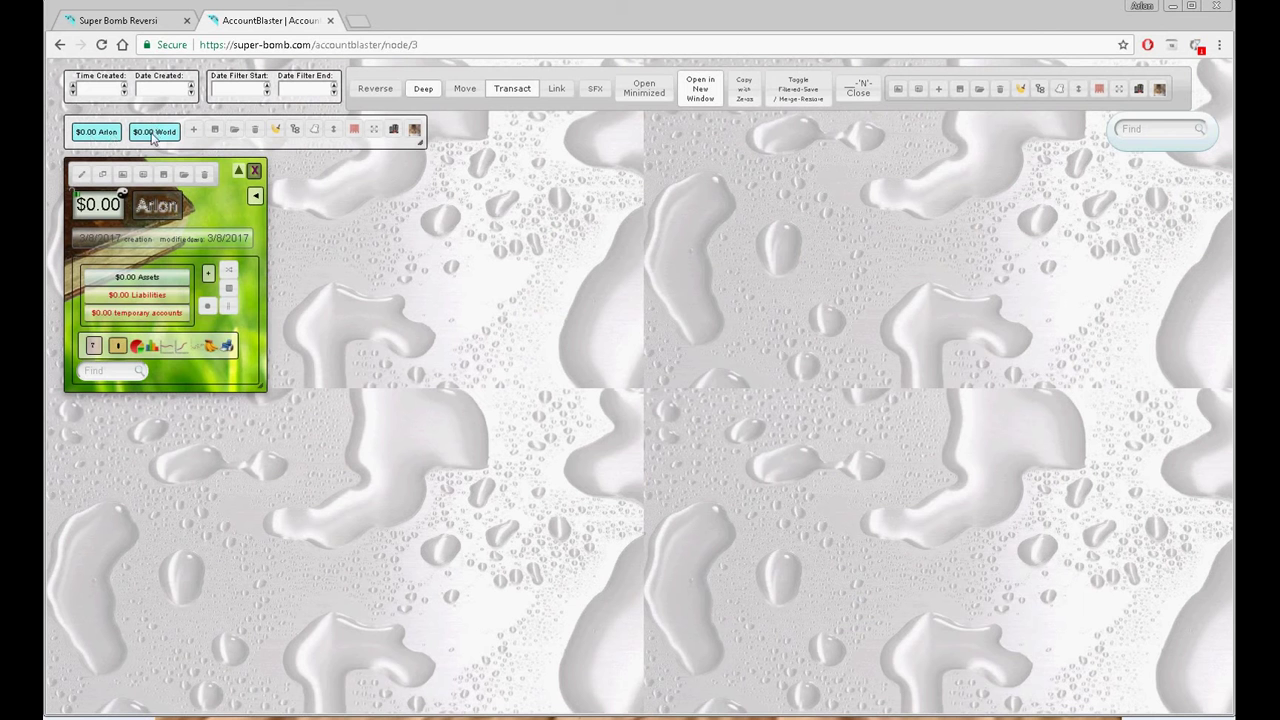
click(214, 129)
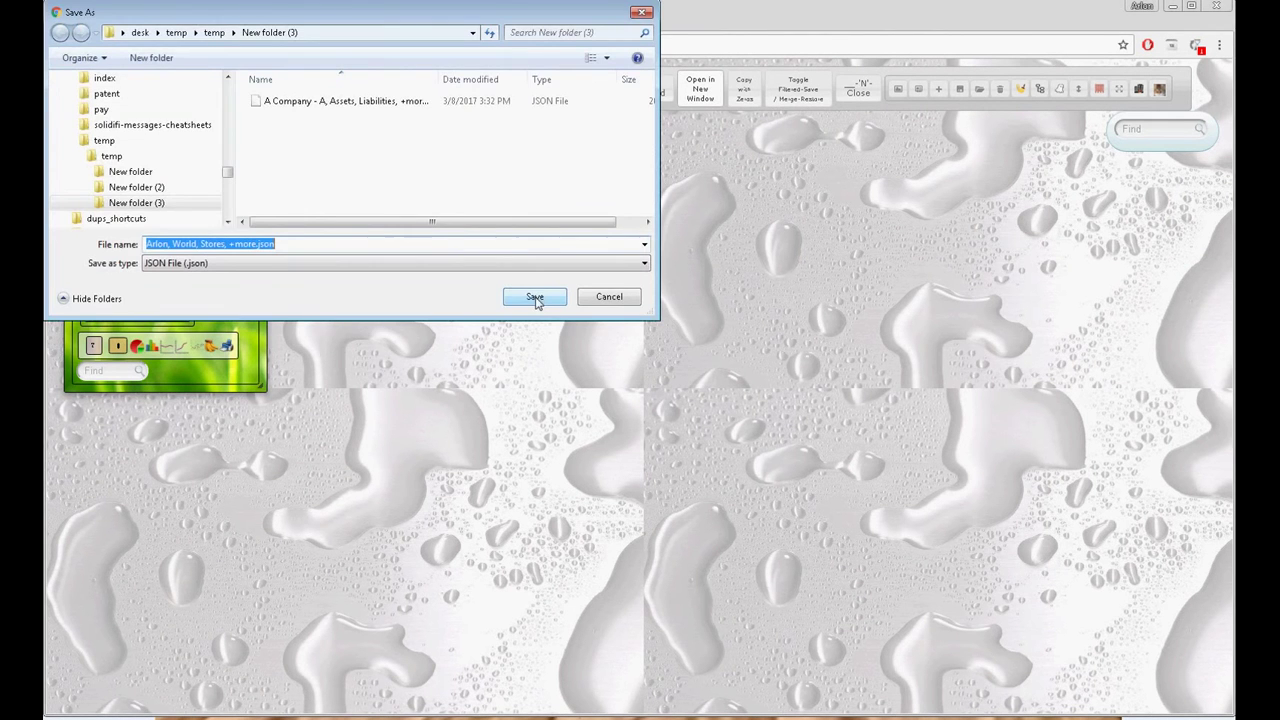
click(110, 156)
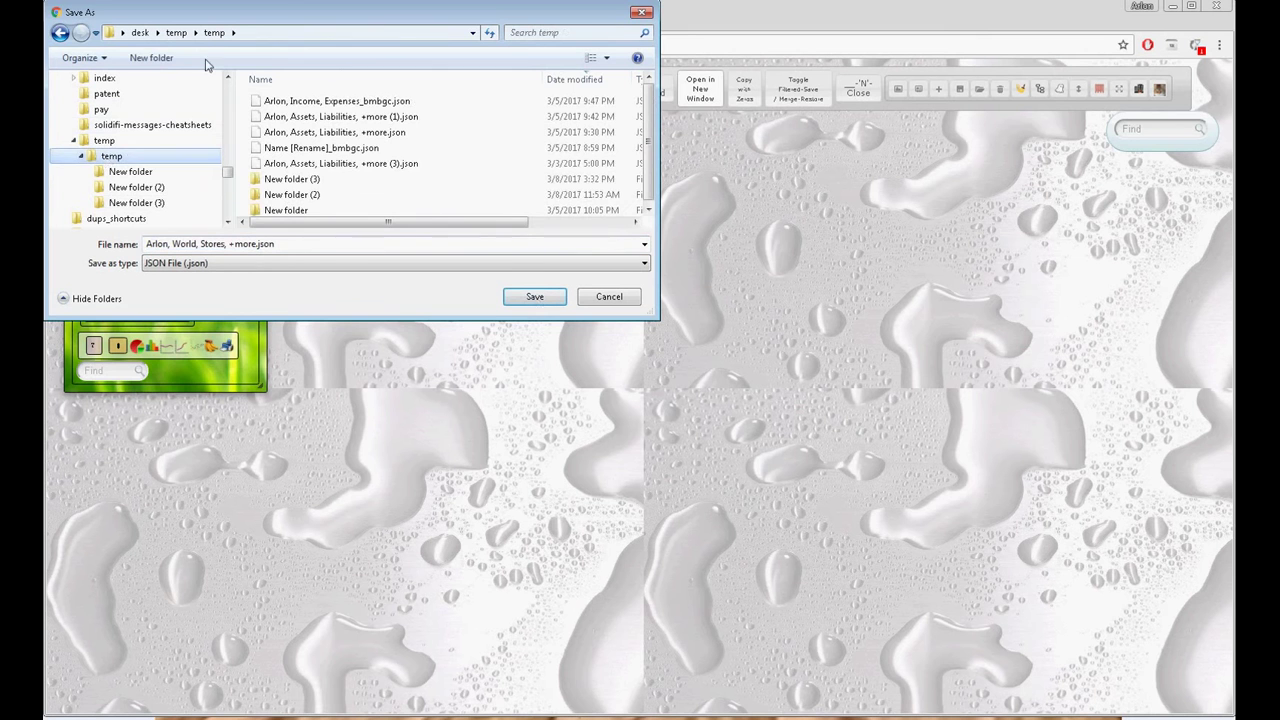
click(151, 58)
click(254, 181)
double_click(254, 181)
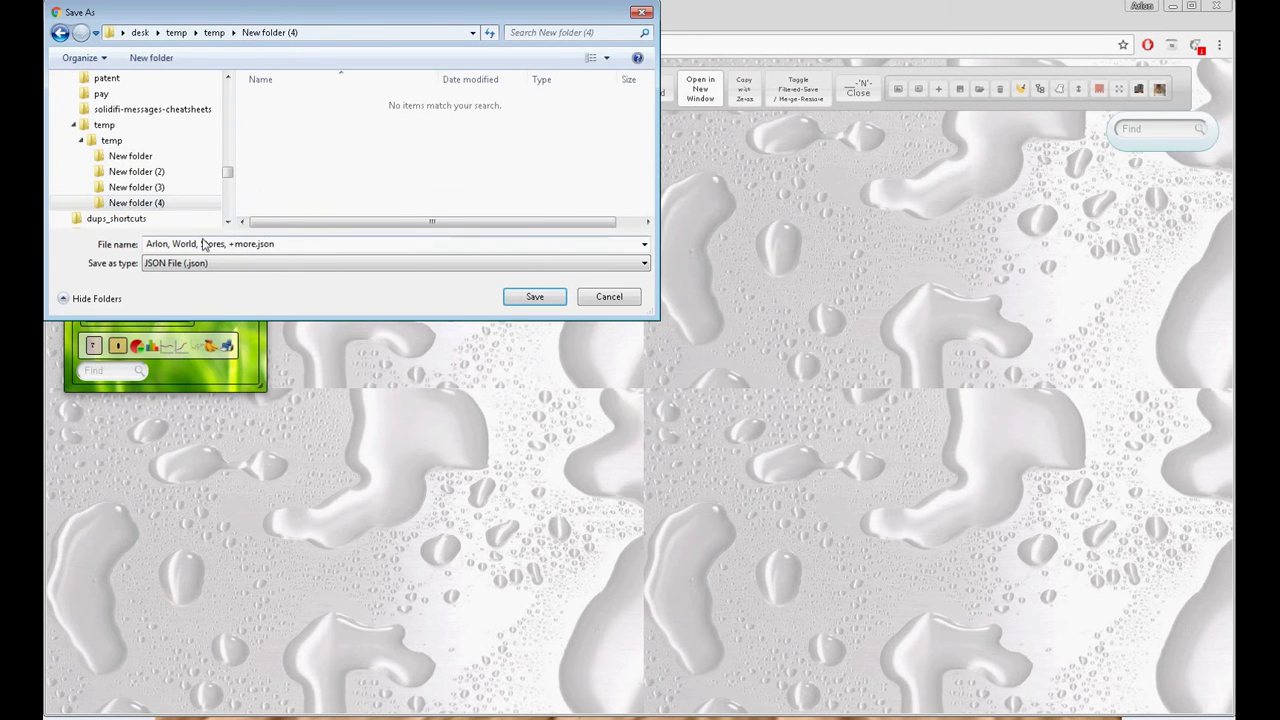
click(535, 297)
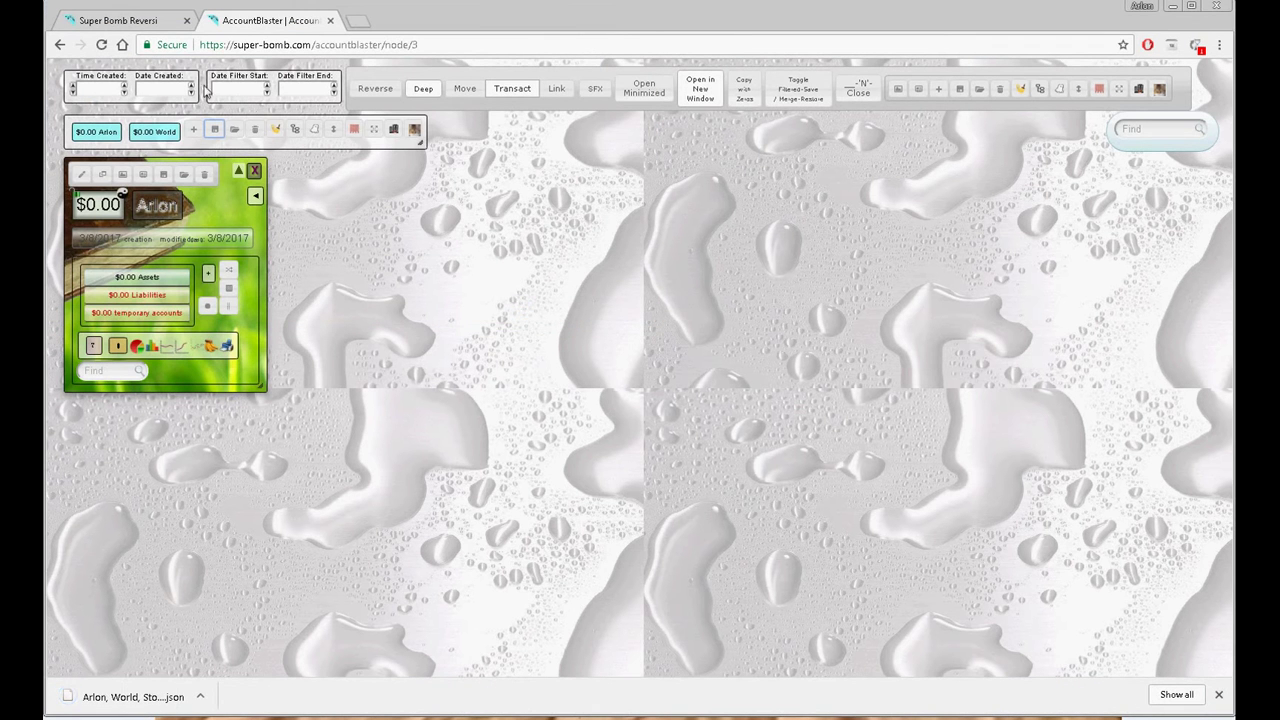
Go to the super-bomb.com AccountBlaster home page and start a fresh AccountBlaster session from there
click(232, 50)
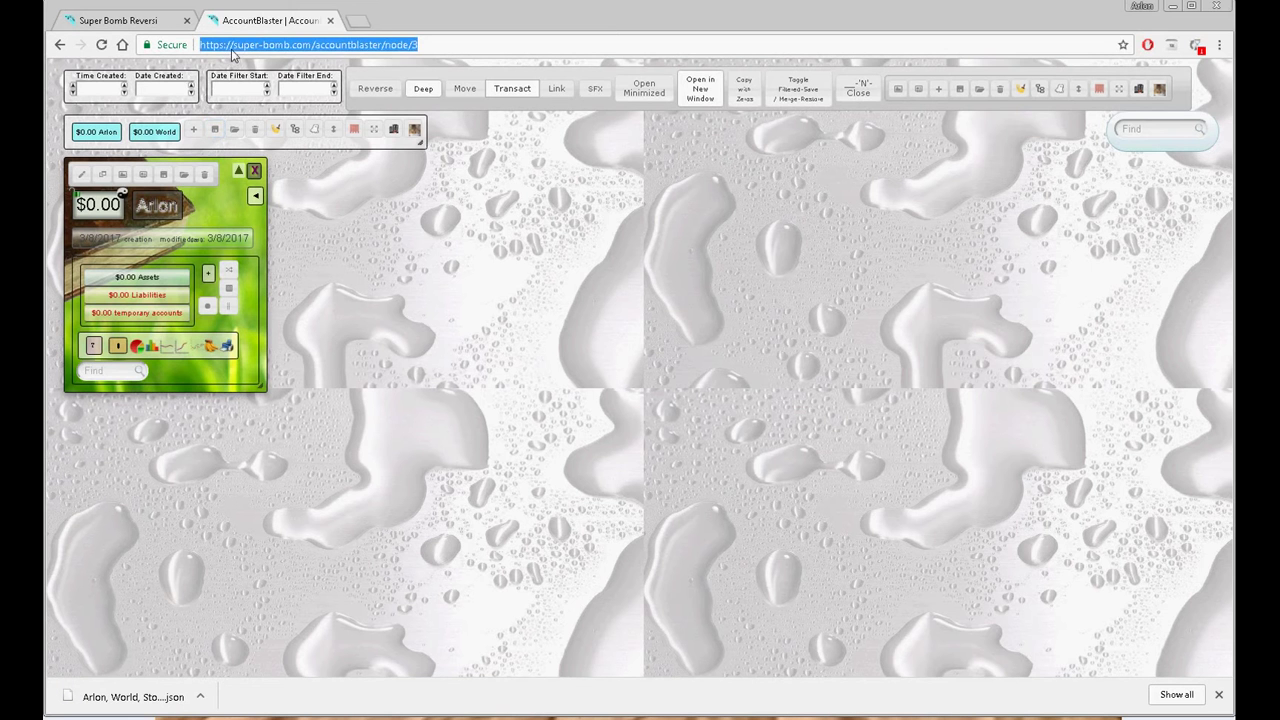
text(sup)
key(Return)
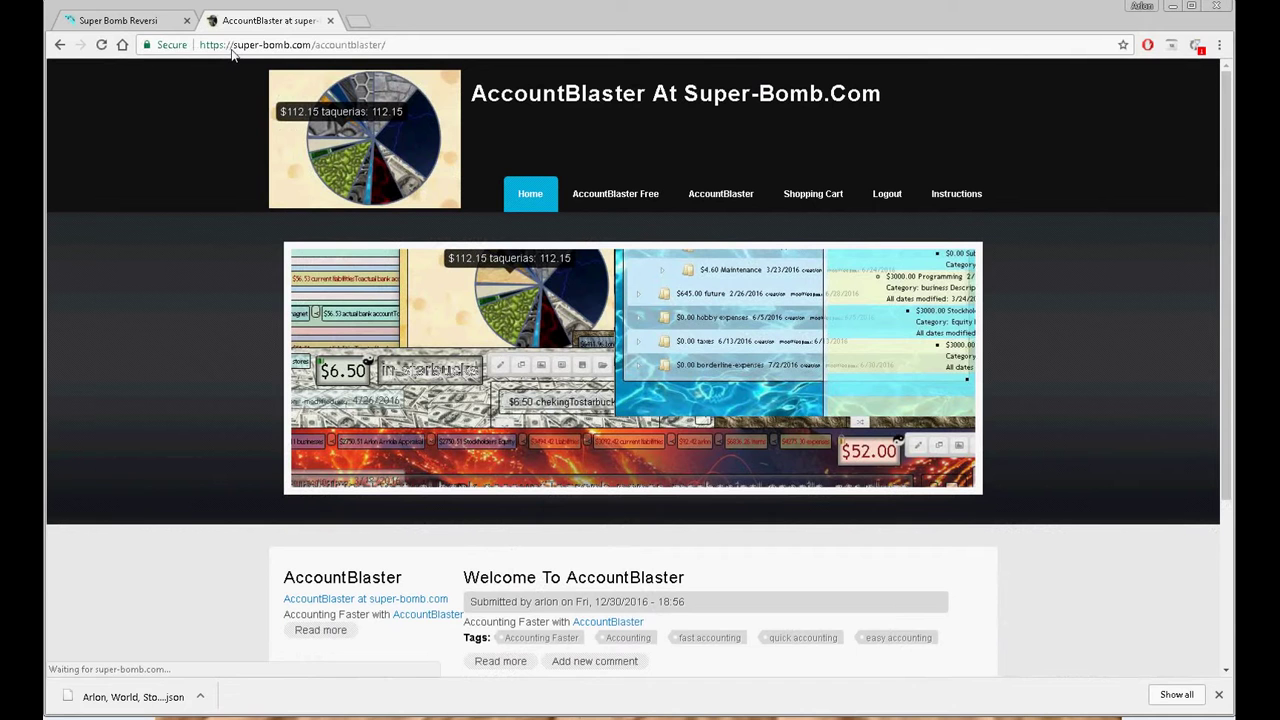
click(754, 204)
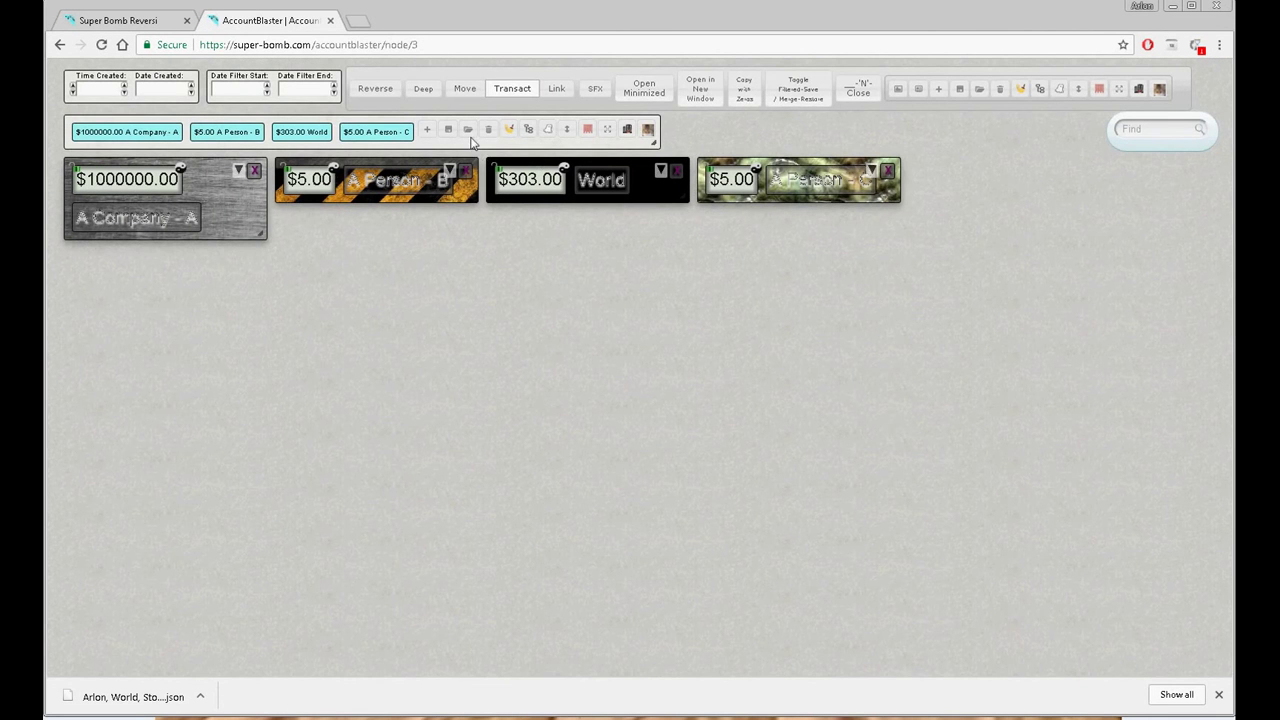
Load the saved accounts JSON file from New folder (4) and dismiss the browser's download bar
click(470, 133)
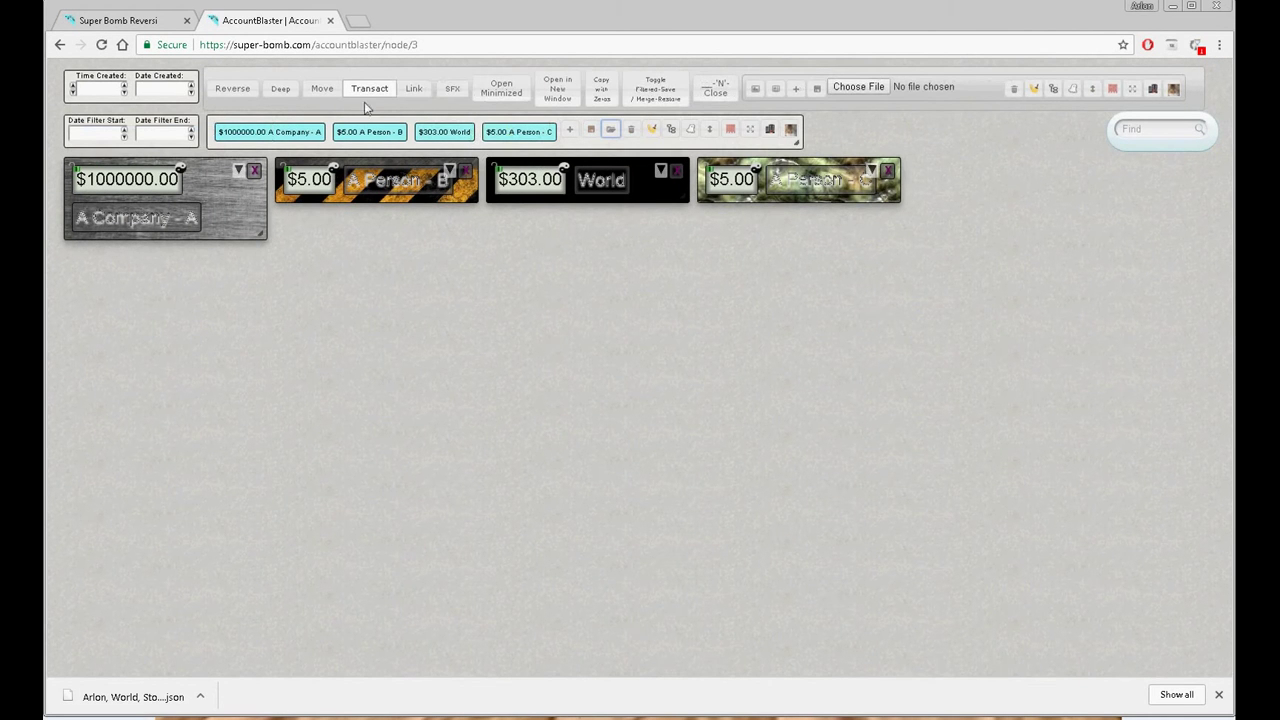
click(840, 88)
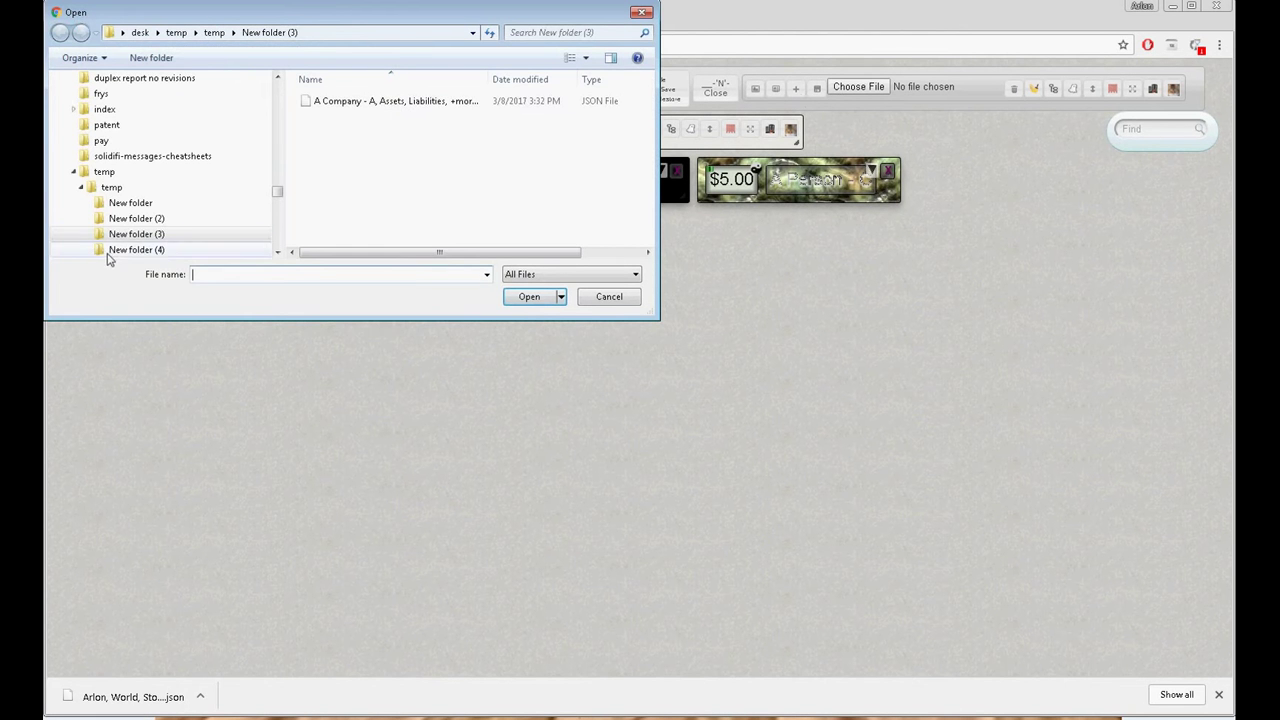
click(120, 250)
click(360, 101)
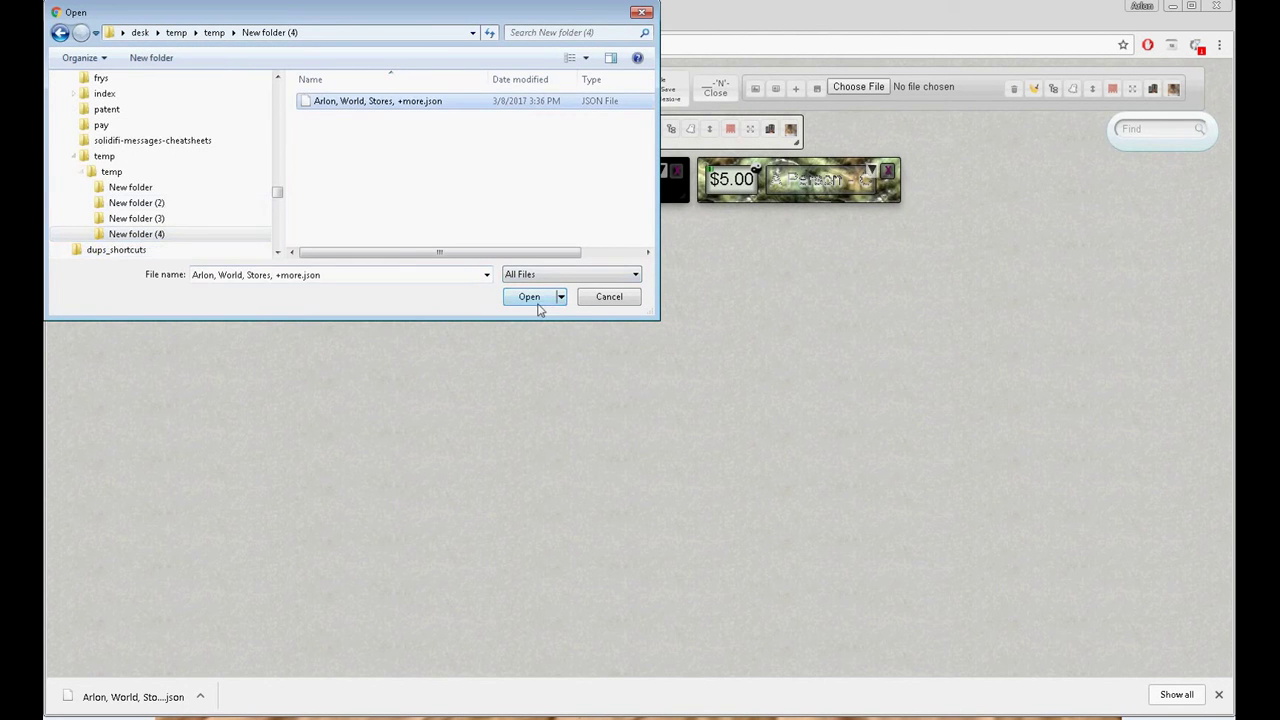
click(529, 297)
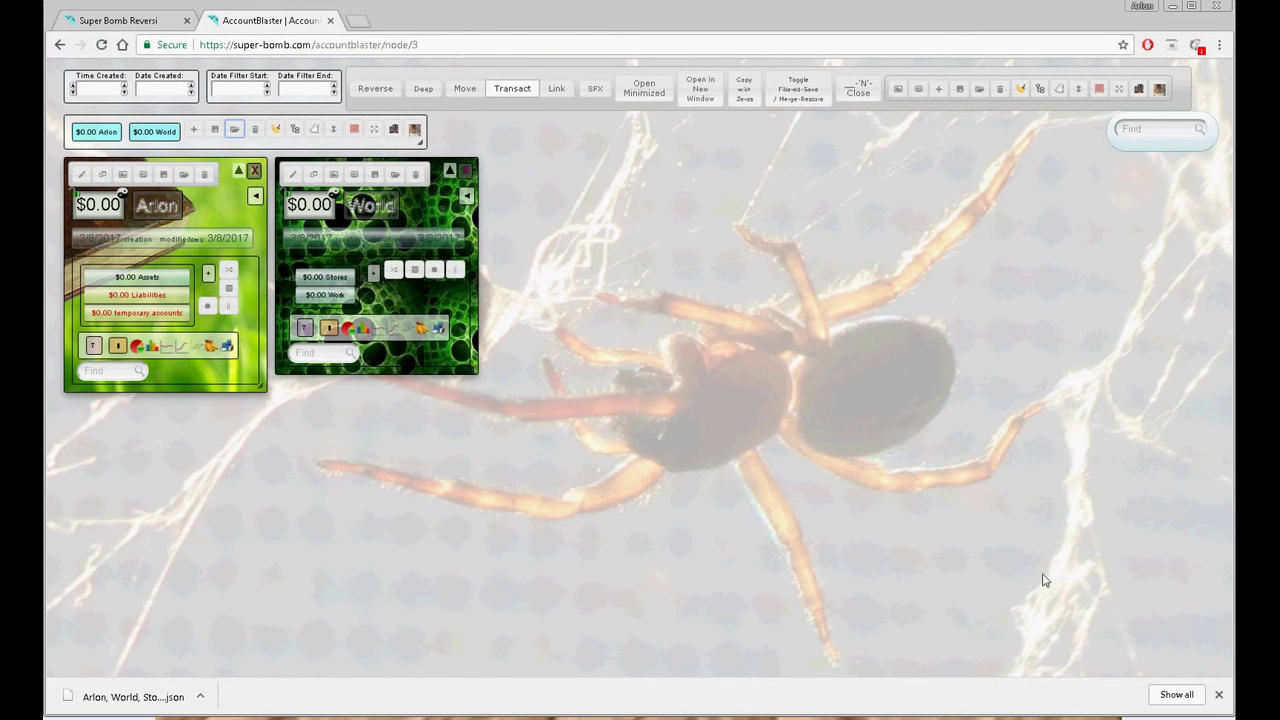
click(1218, 694)
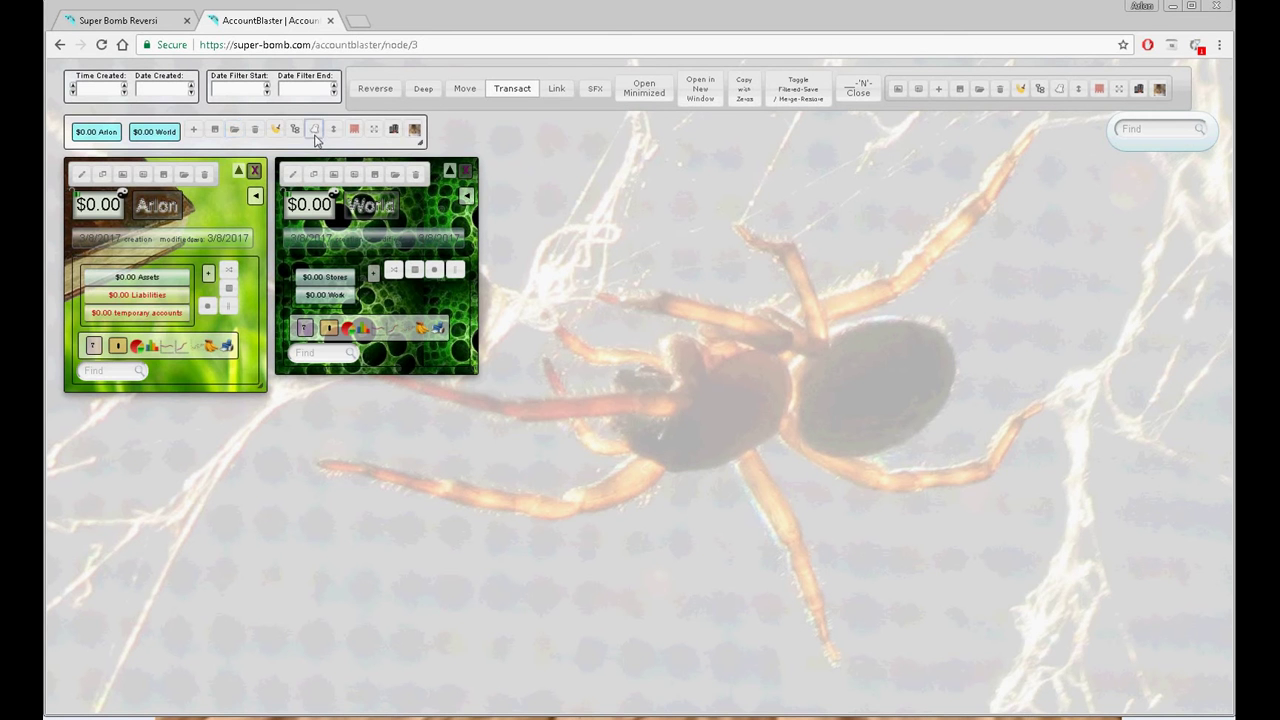
Show the bookmark bars list, add a bookmark bar and rename it with the account owner's first name
click(315, 132)
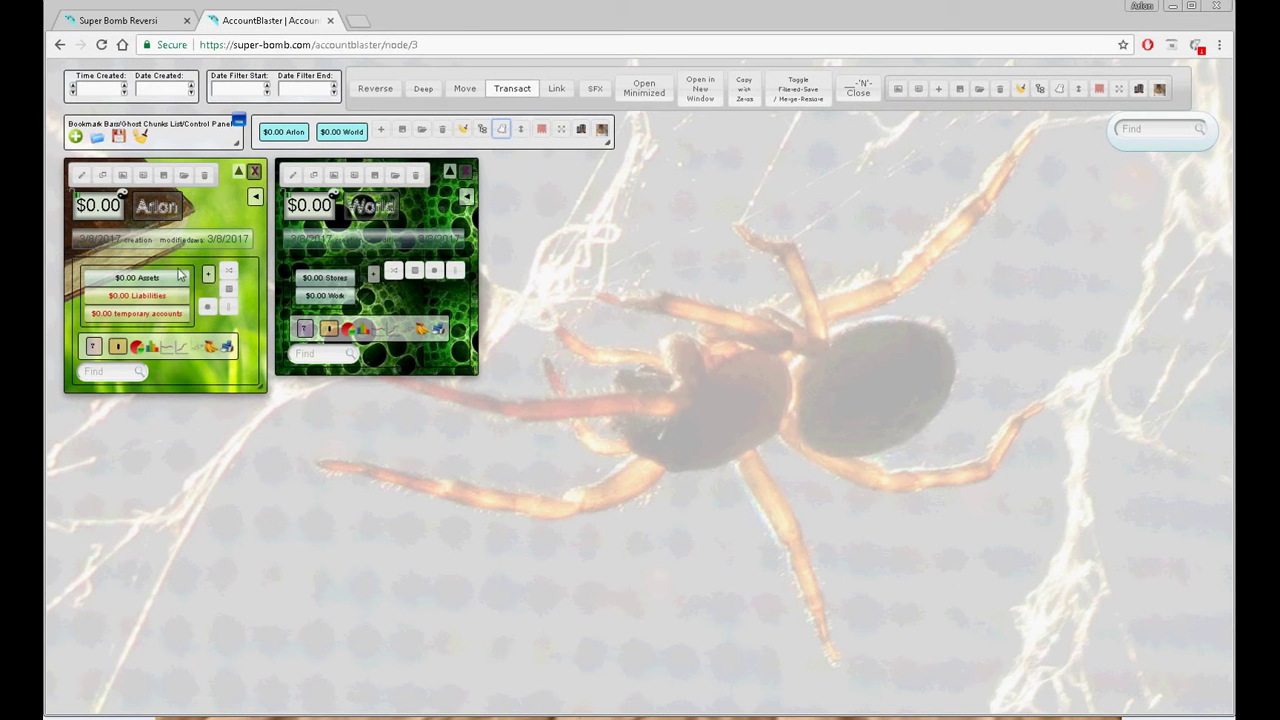
click(75, 139)
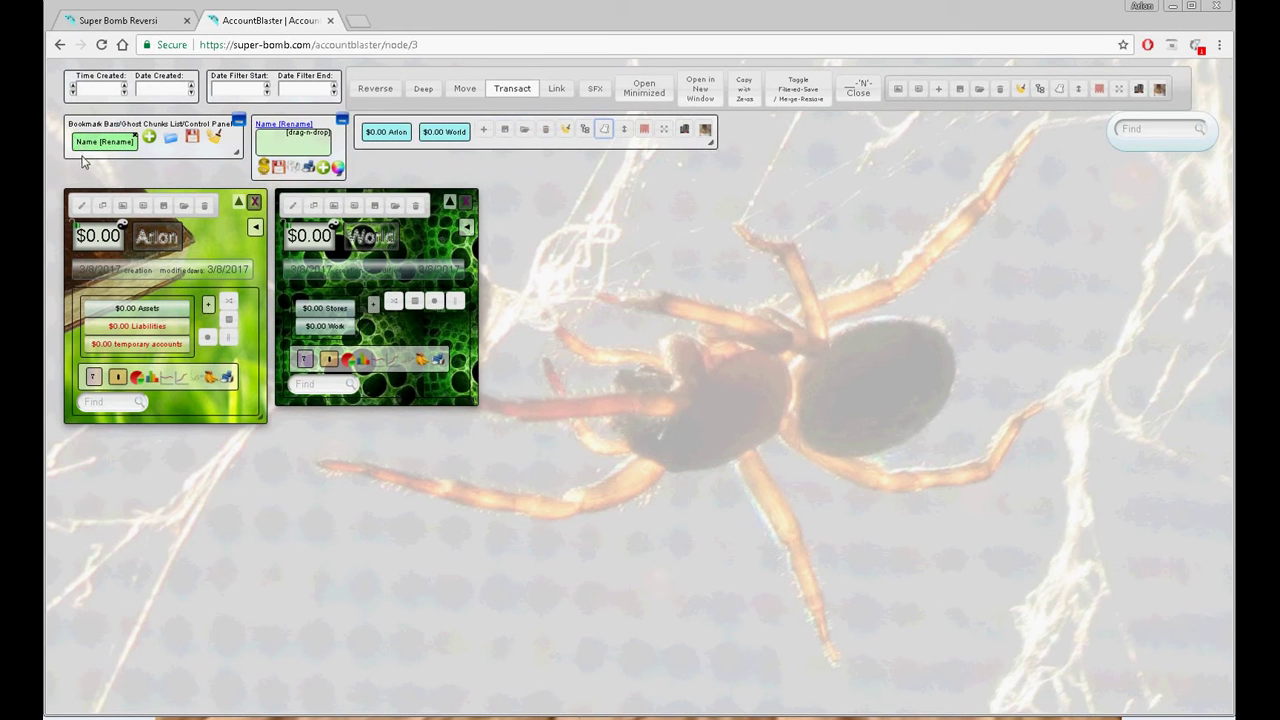
click(281, 126)
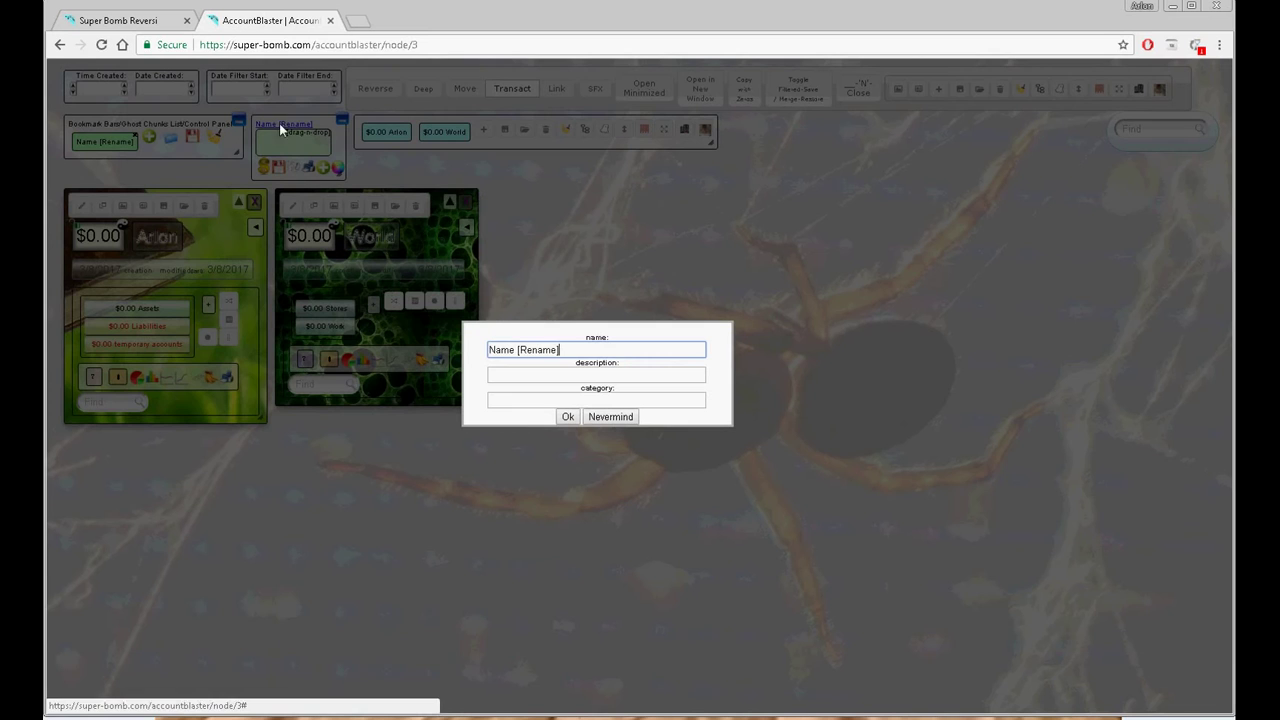
drag(570, 350, 473, 356)
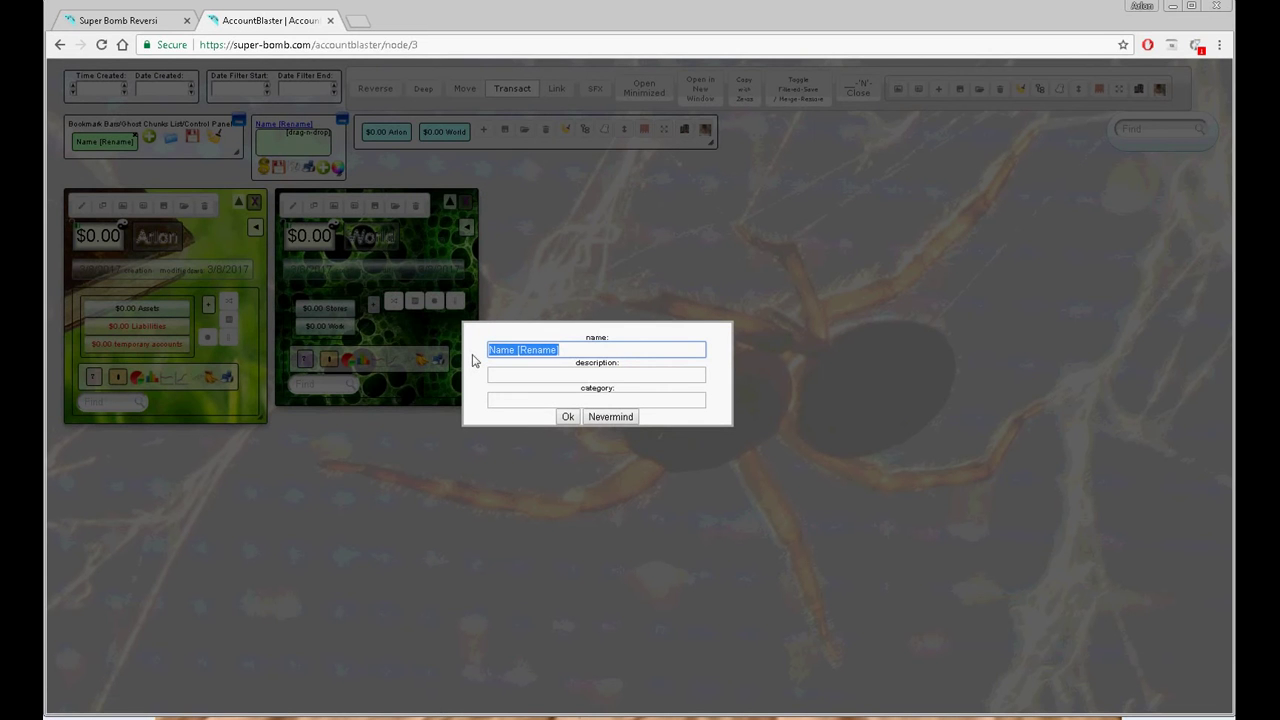
text(Arlon)
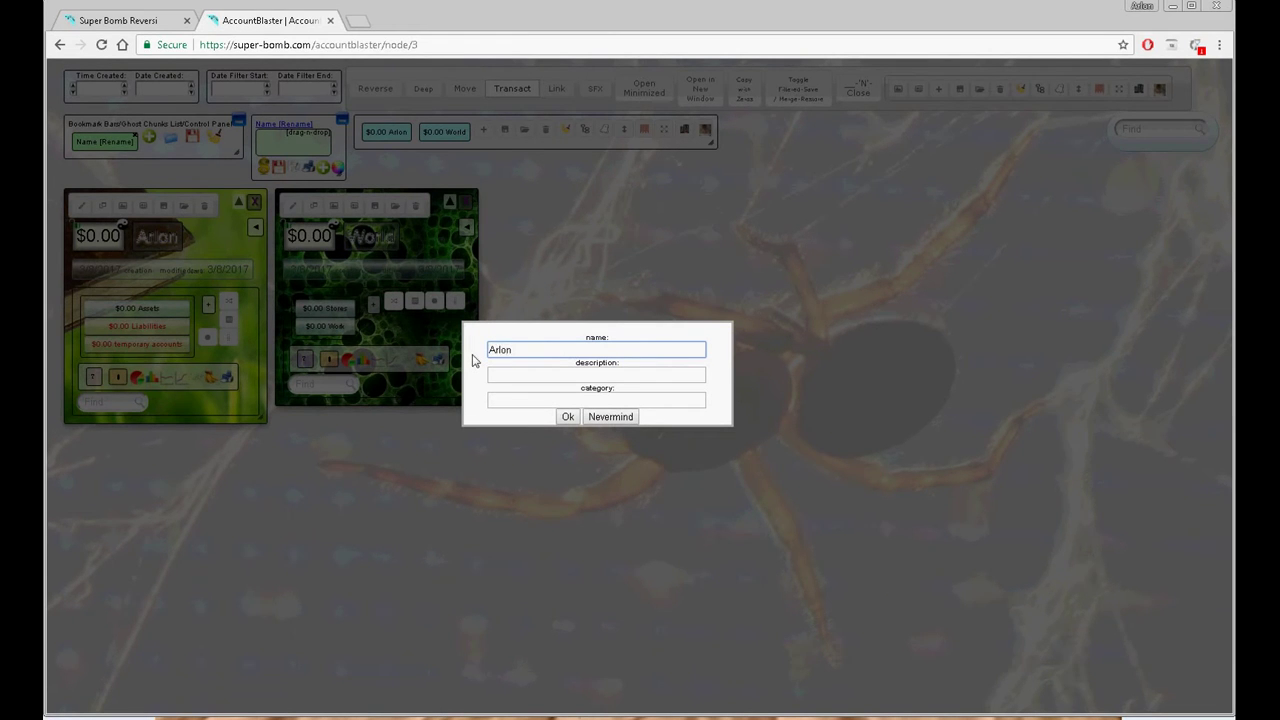
key(Return)
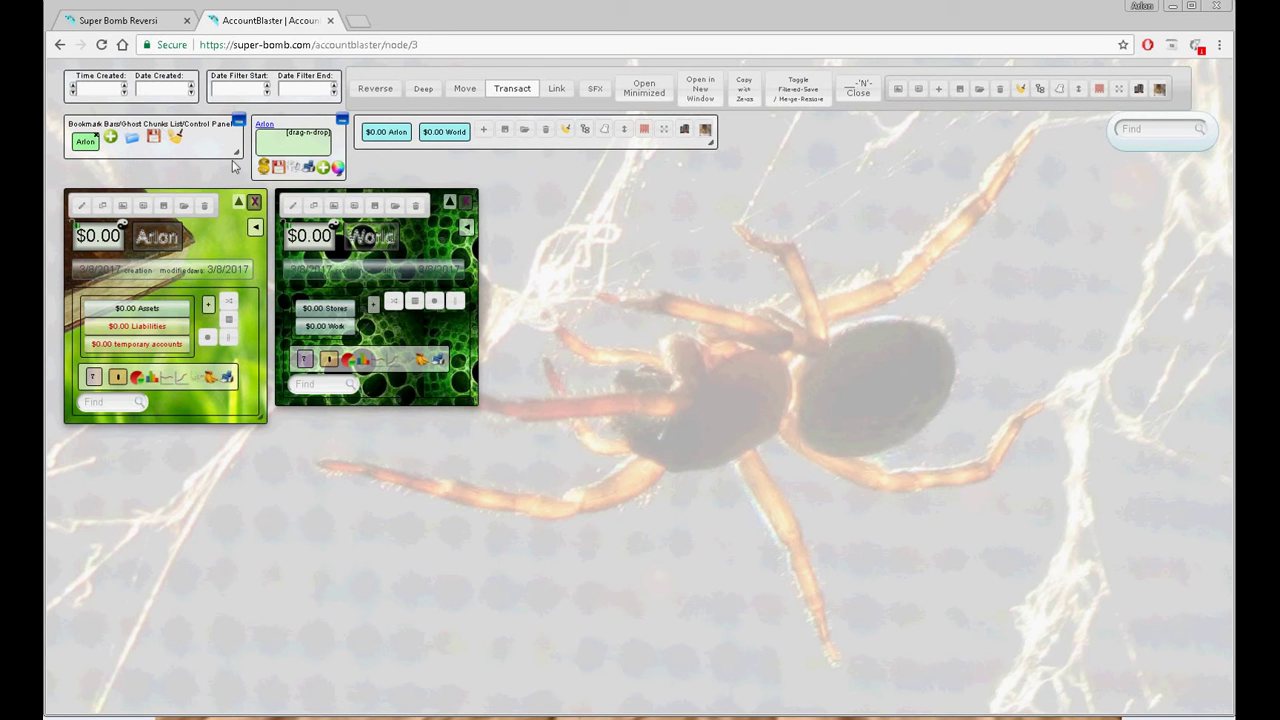
Add a bookmark bar inside the personal bookmark bar and rename it Income
click(322, 171)
click(272, 126)
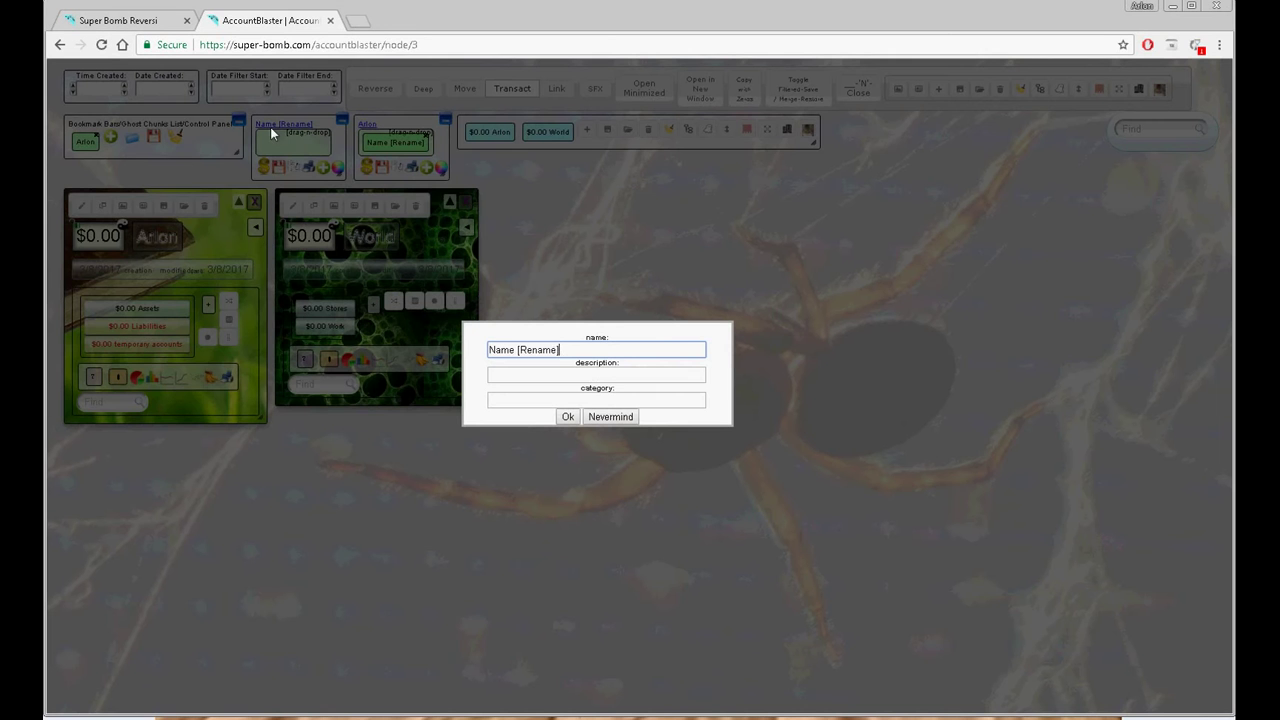
drag(562, 350, 470, 355)
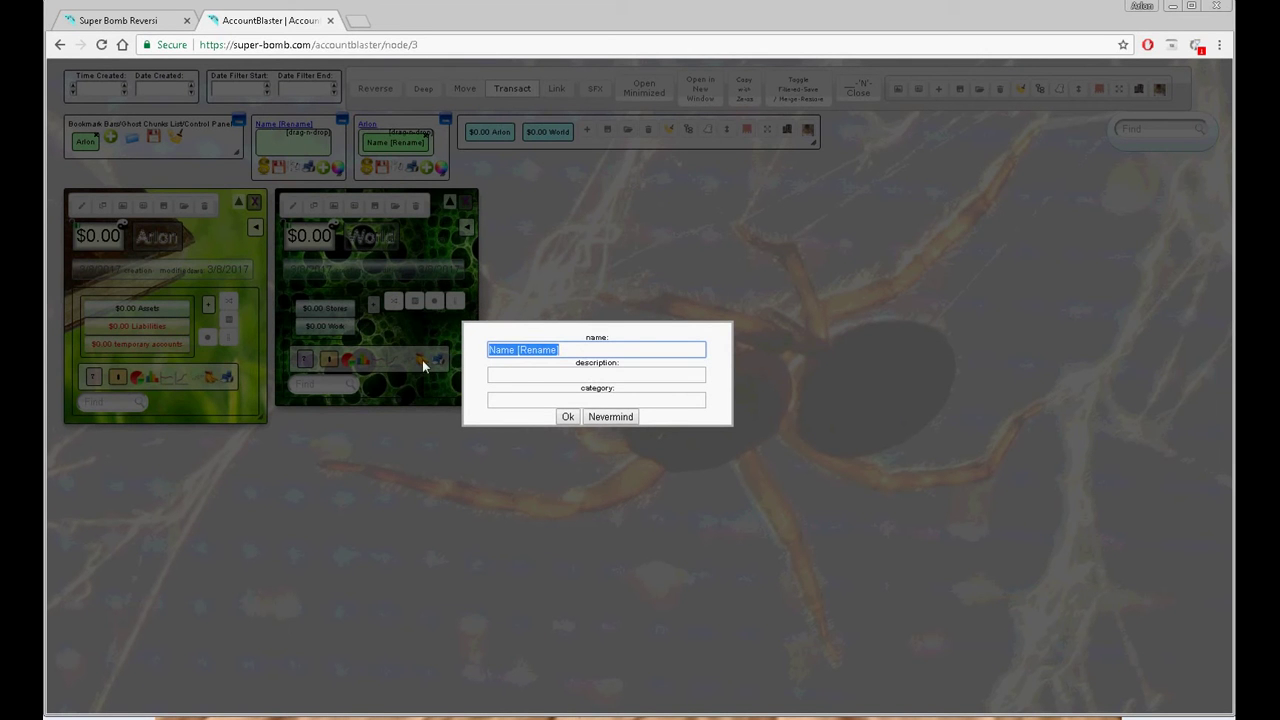
text(Income)
key(Return)
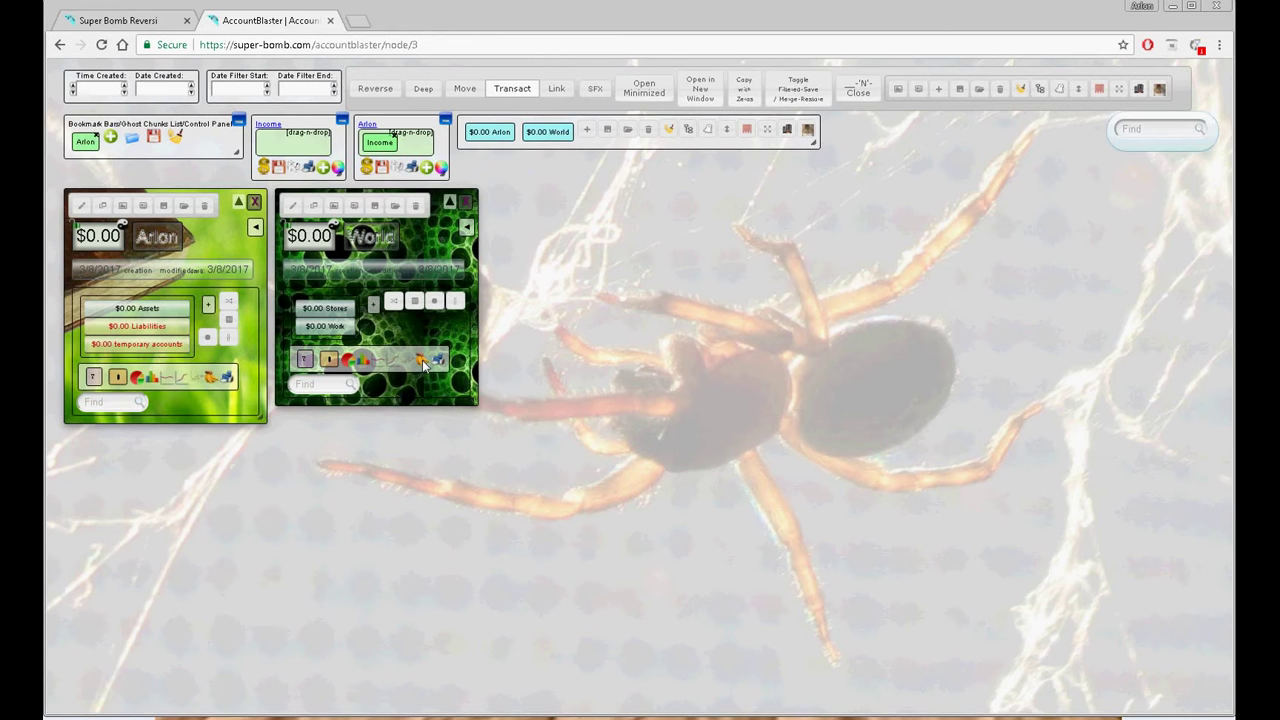
Add a second bookmark bar inside the personal bookmark bar and rename it Expense
click(426, 168)
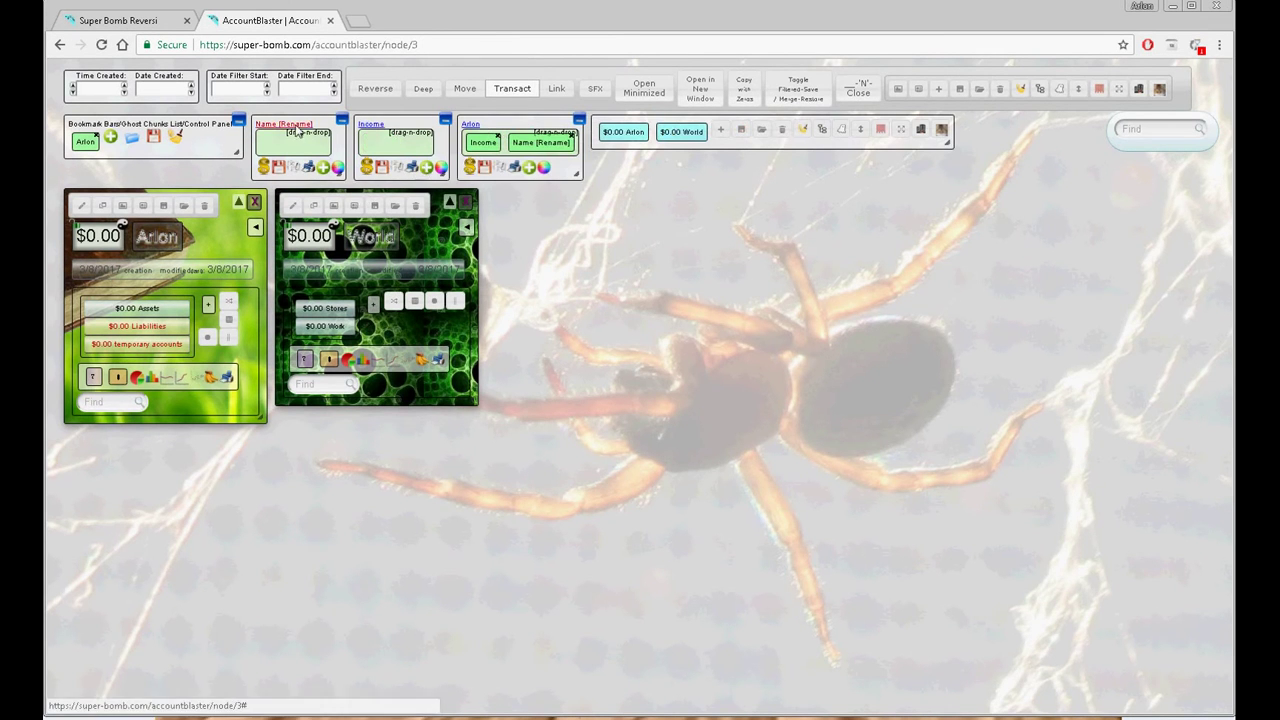
click(297, 131)
drag(558, 350, 397, 360)
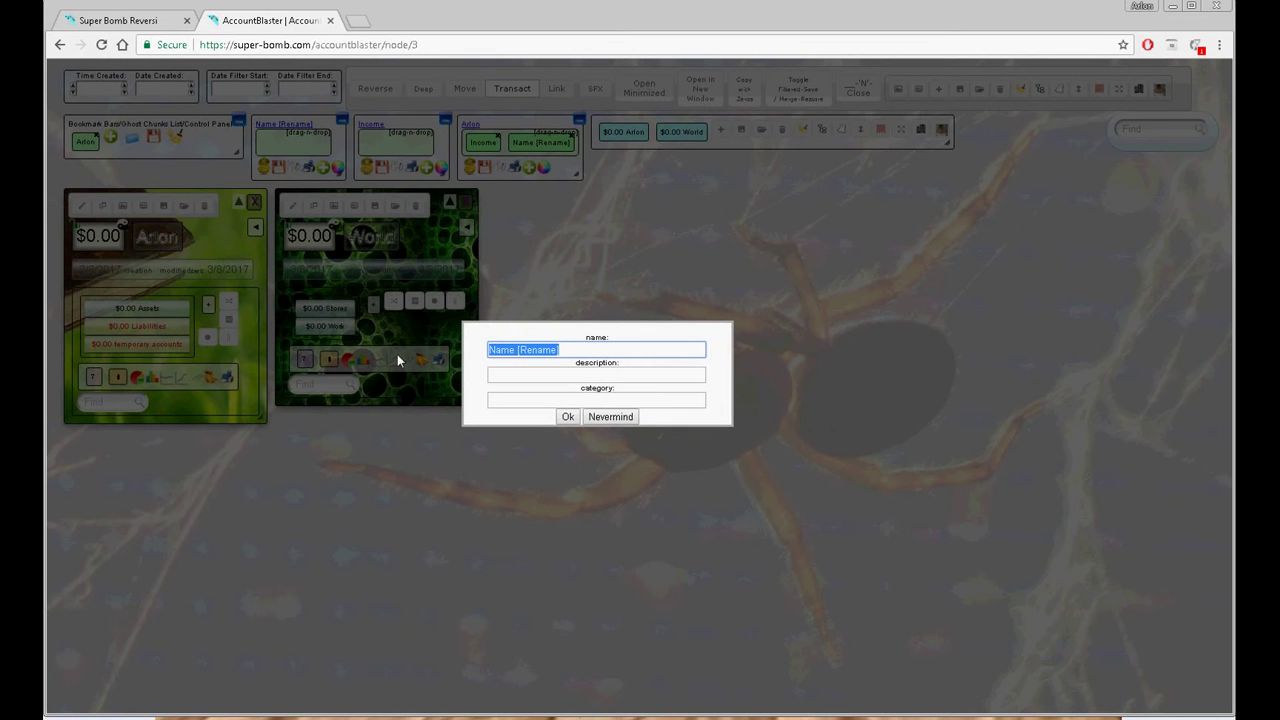
text(Expens)
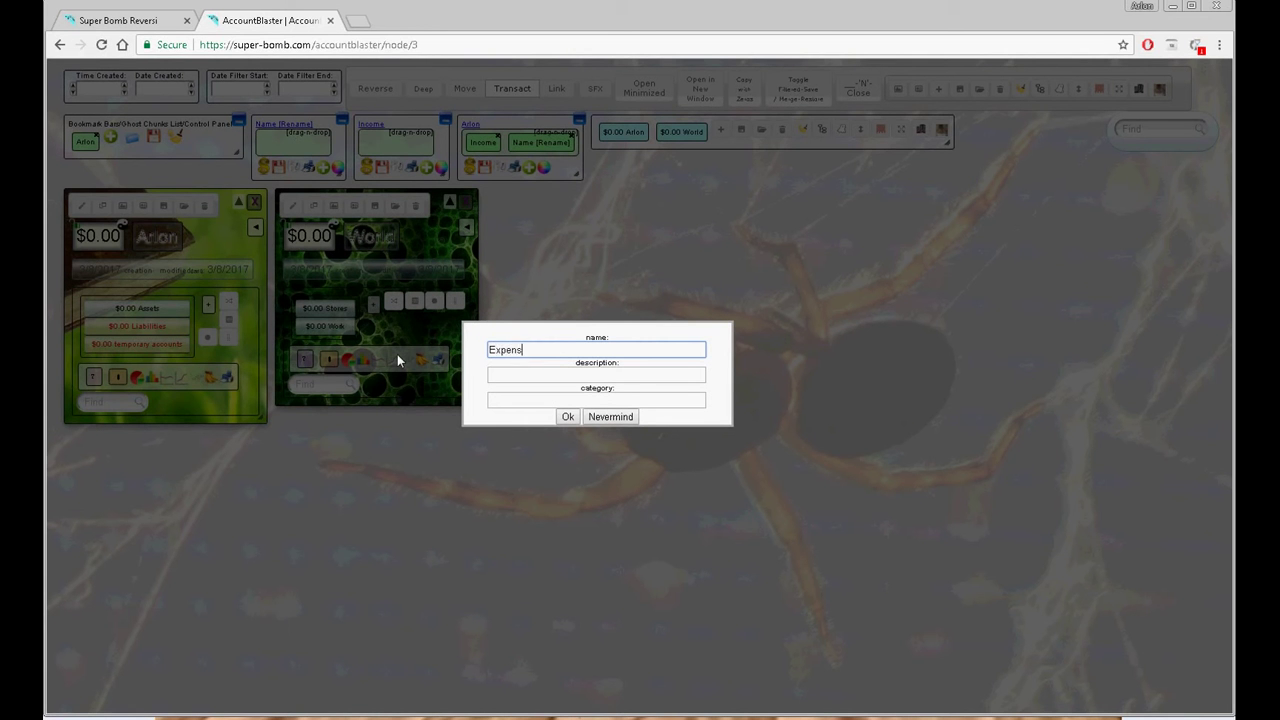
text(e)
key(Return)
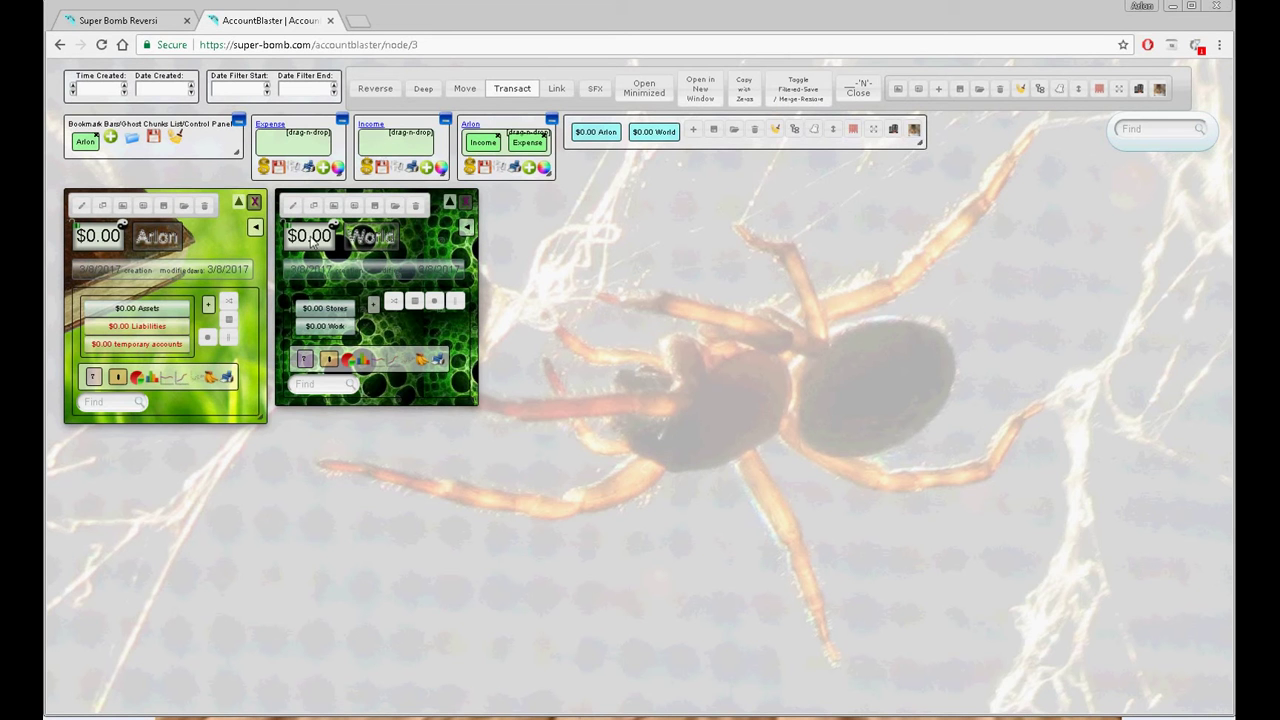
Open the World account's Work account and bookmark both Work and the personal account in the Income bar
click(324, 335)
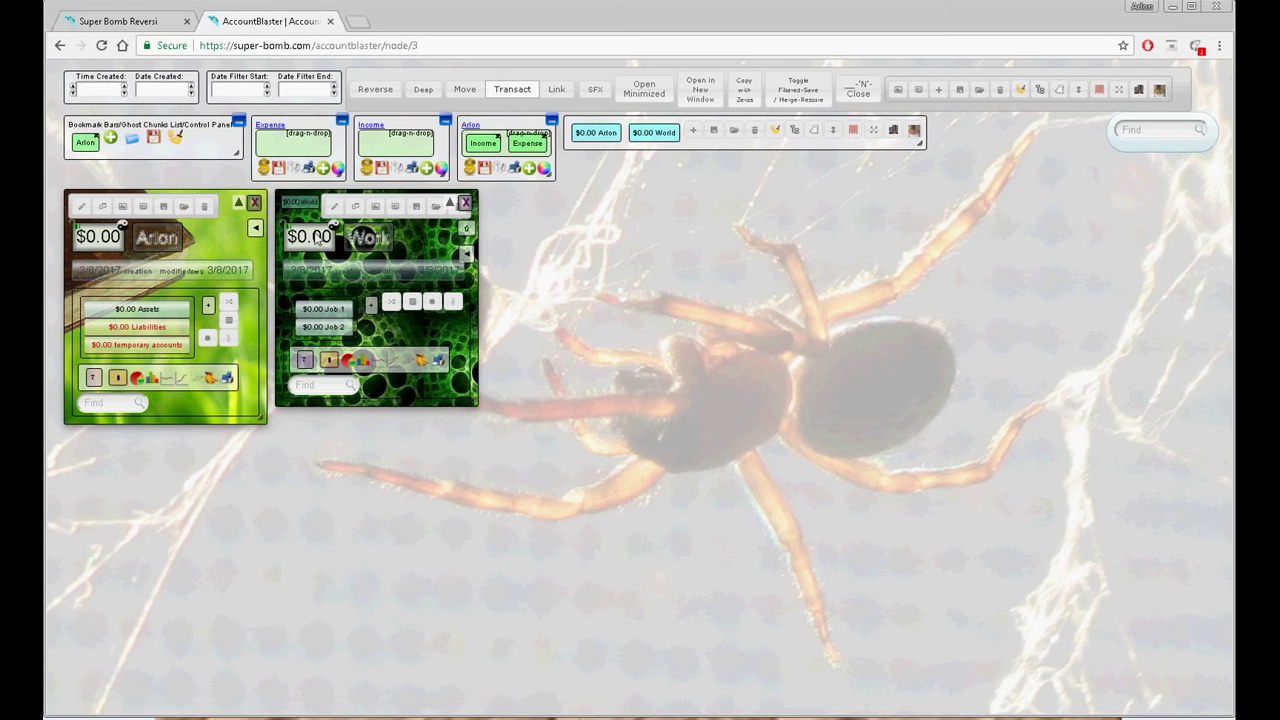
drag(320, 240, 372, 146)
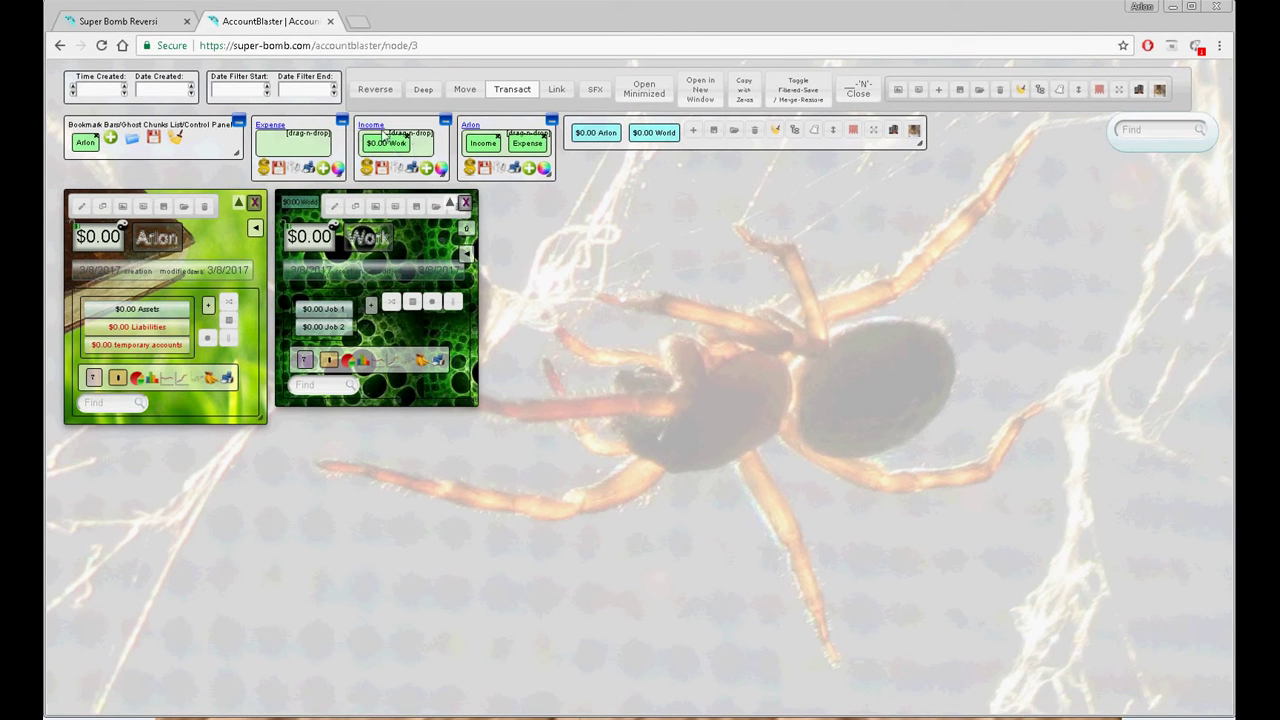
drag(106, 247, 420, 150)
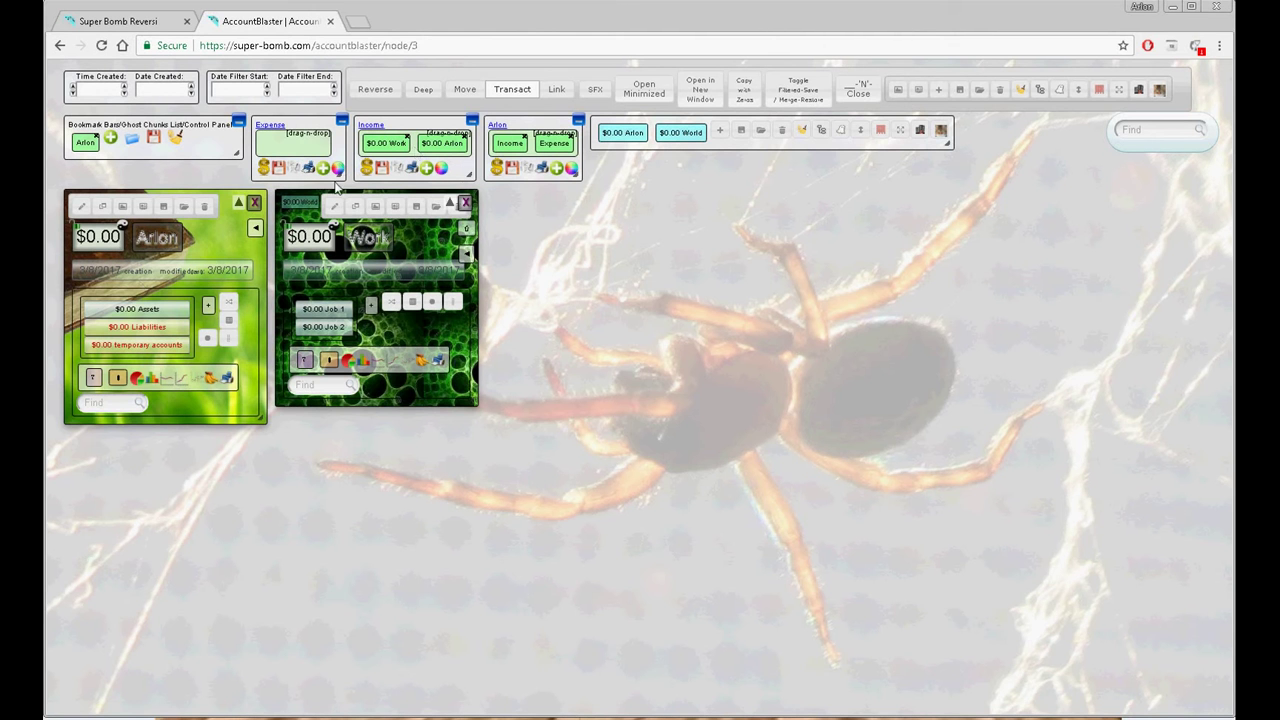
Open the In and Out accounts under temporary accounts > income in new windows and bookmark both in the Income bar
click(143, 350)
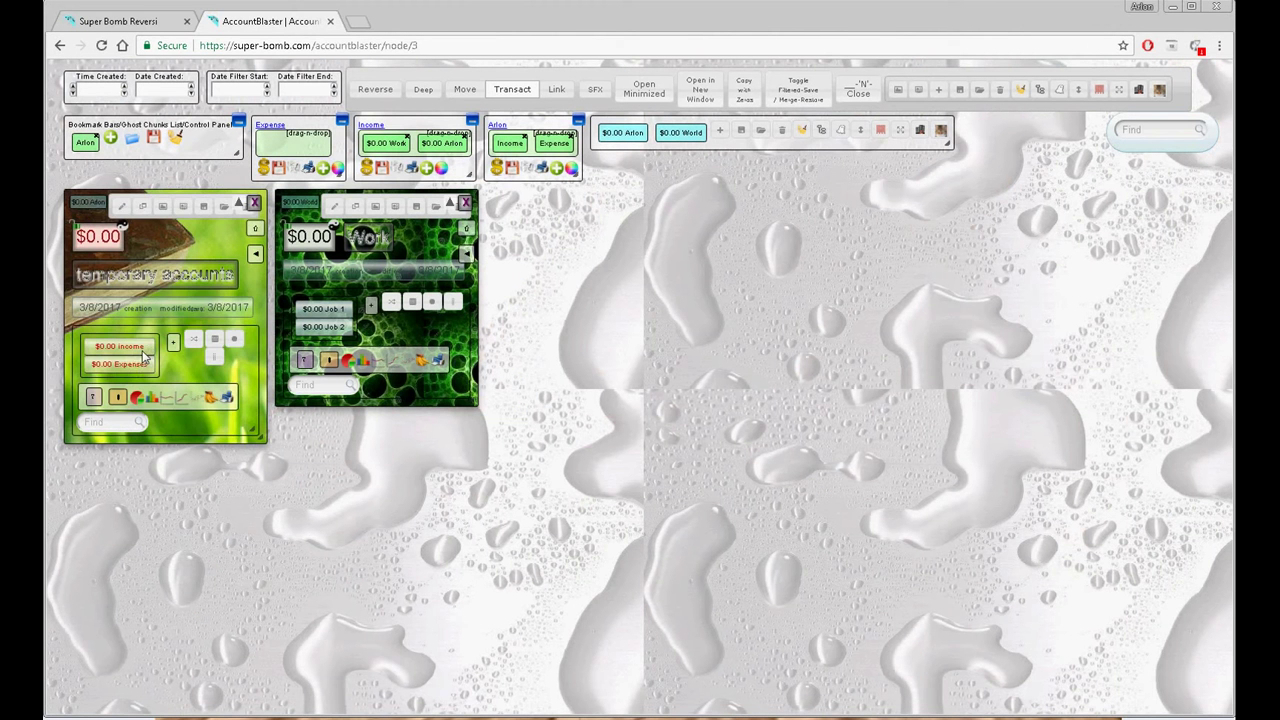
click(117, 352)
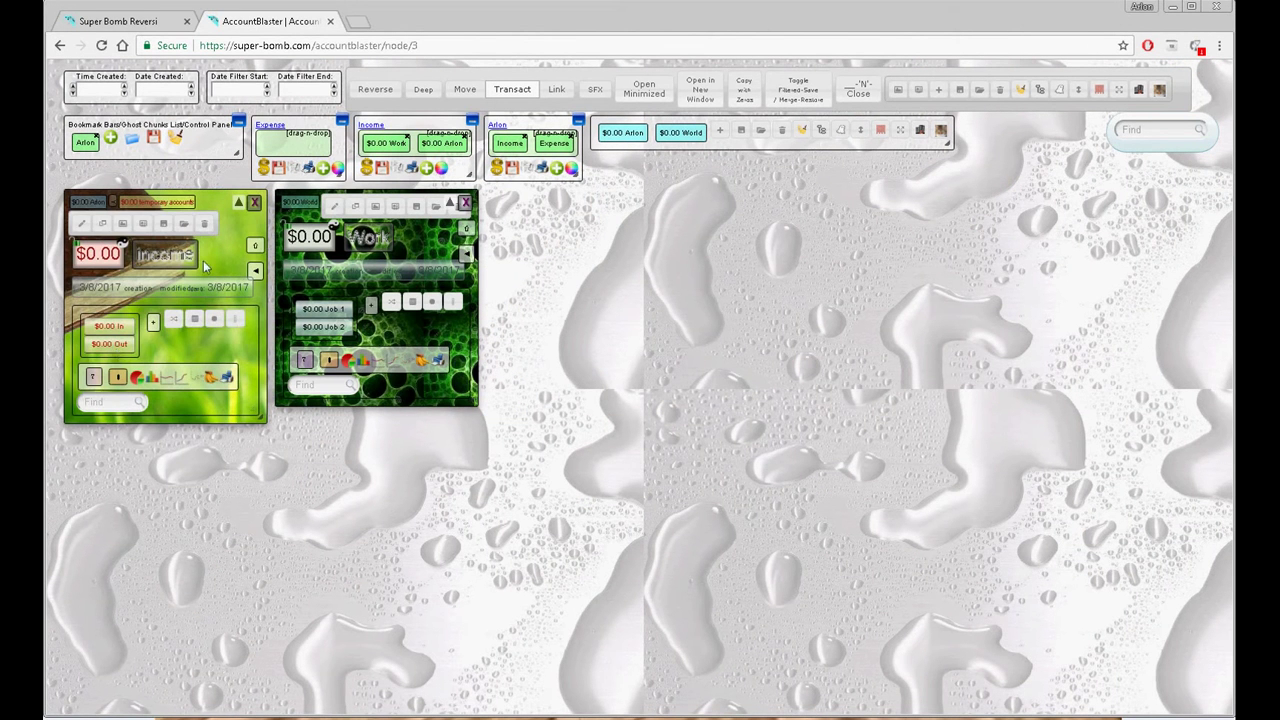
click(697, 89)
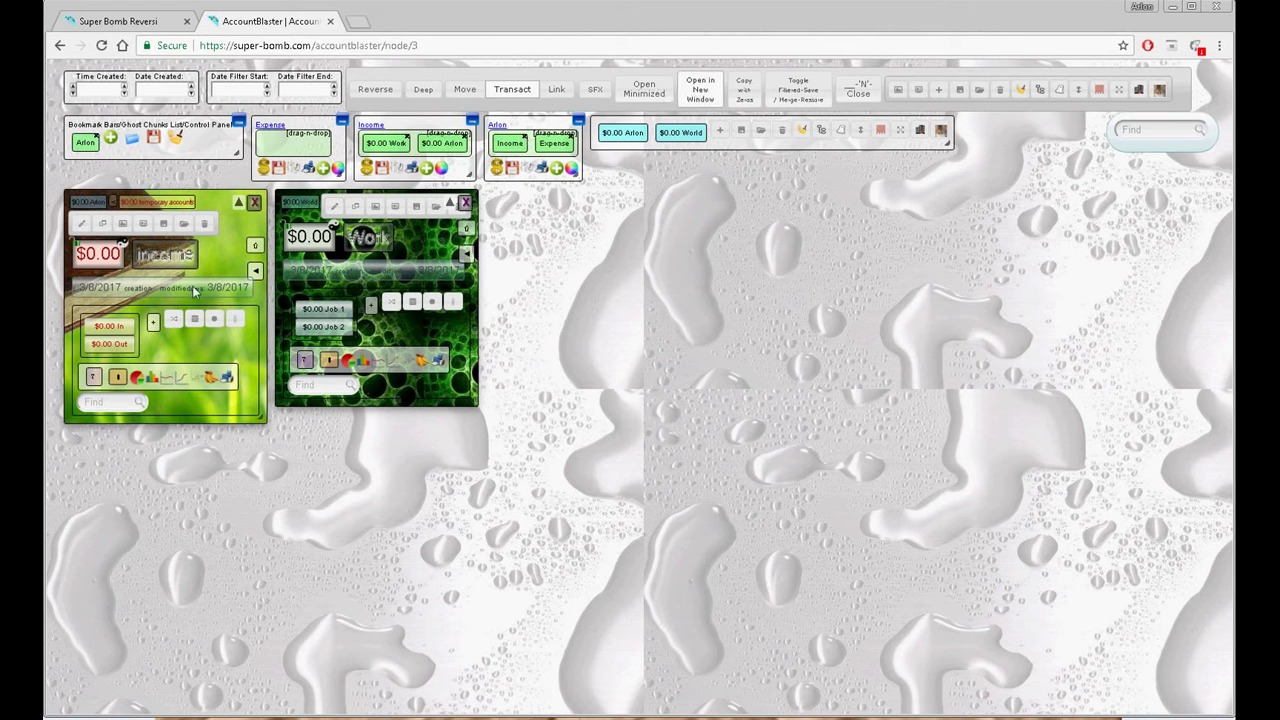
click(112, 330)
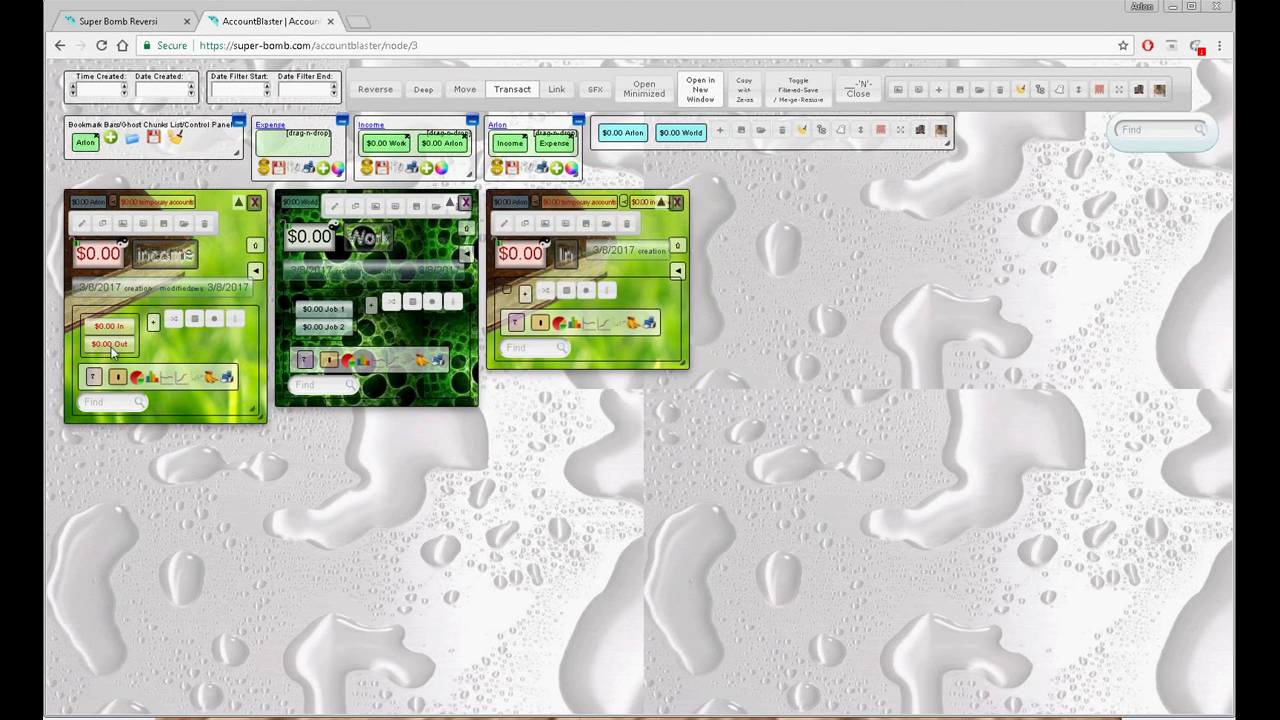
click(111, 345)
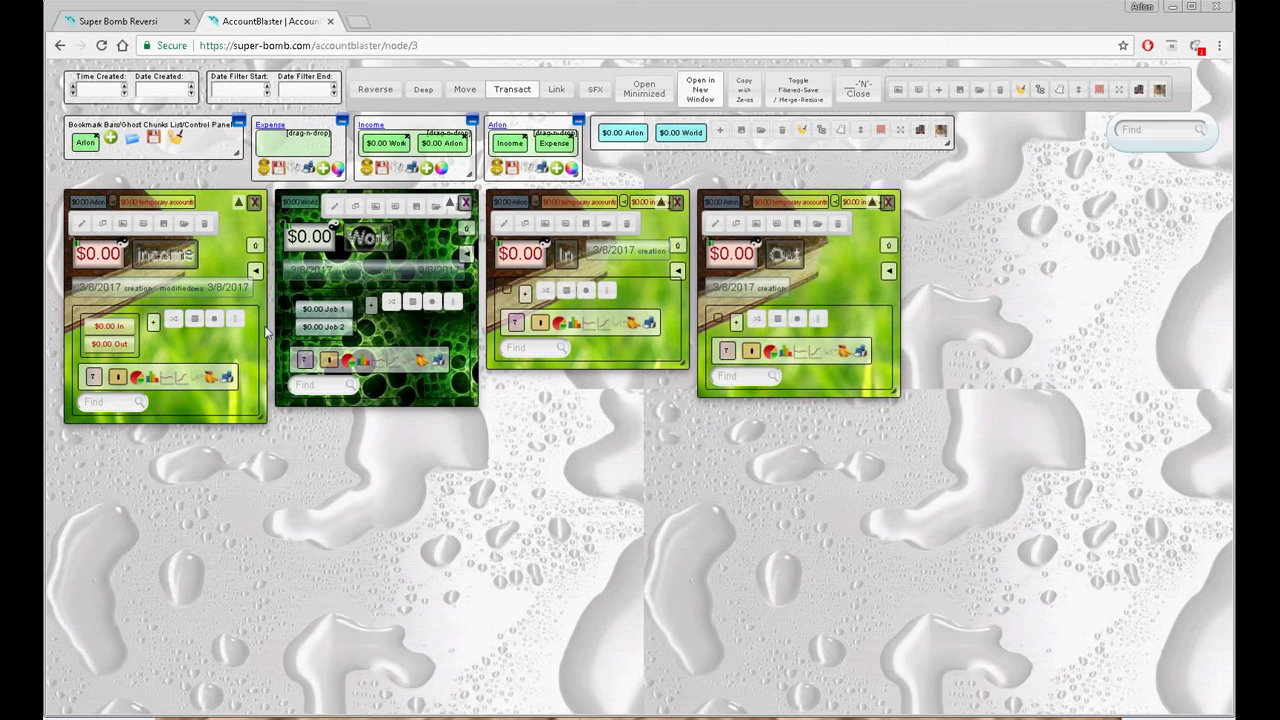
drag(730, 258, 450, 147)
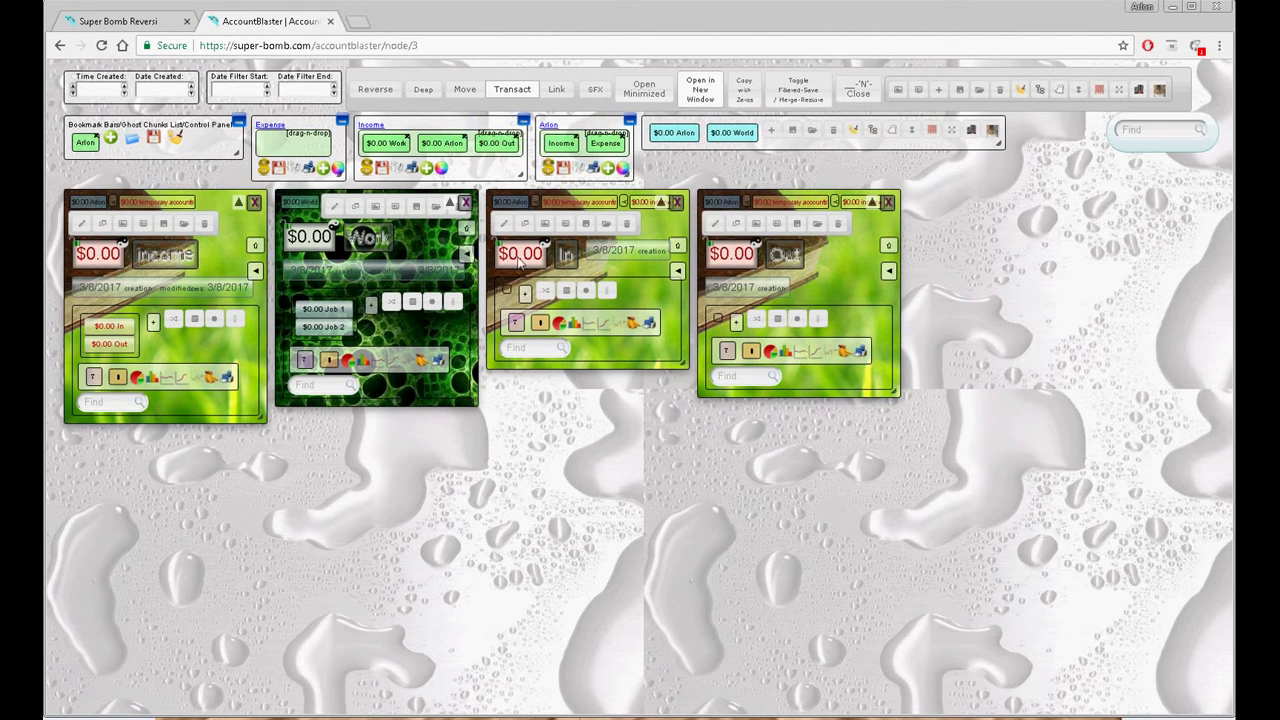
drag(519, 262, 508, 177)
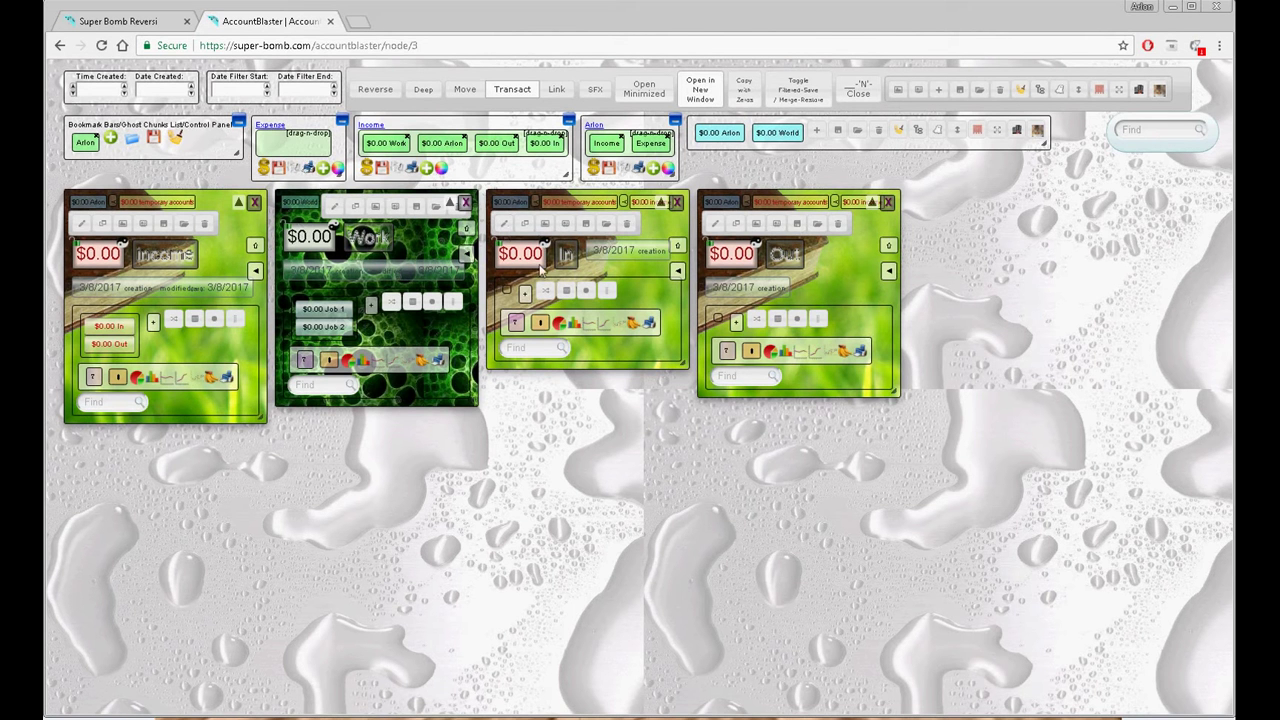
Open Work's parent account World in a new window, and open its Stores account from there
click(467, 254)
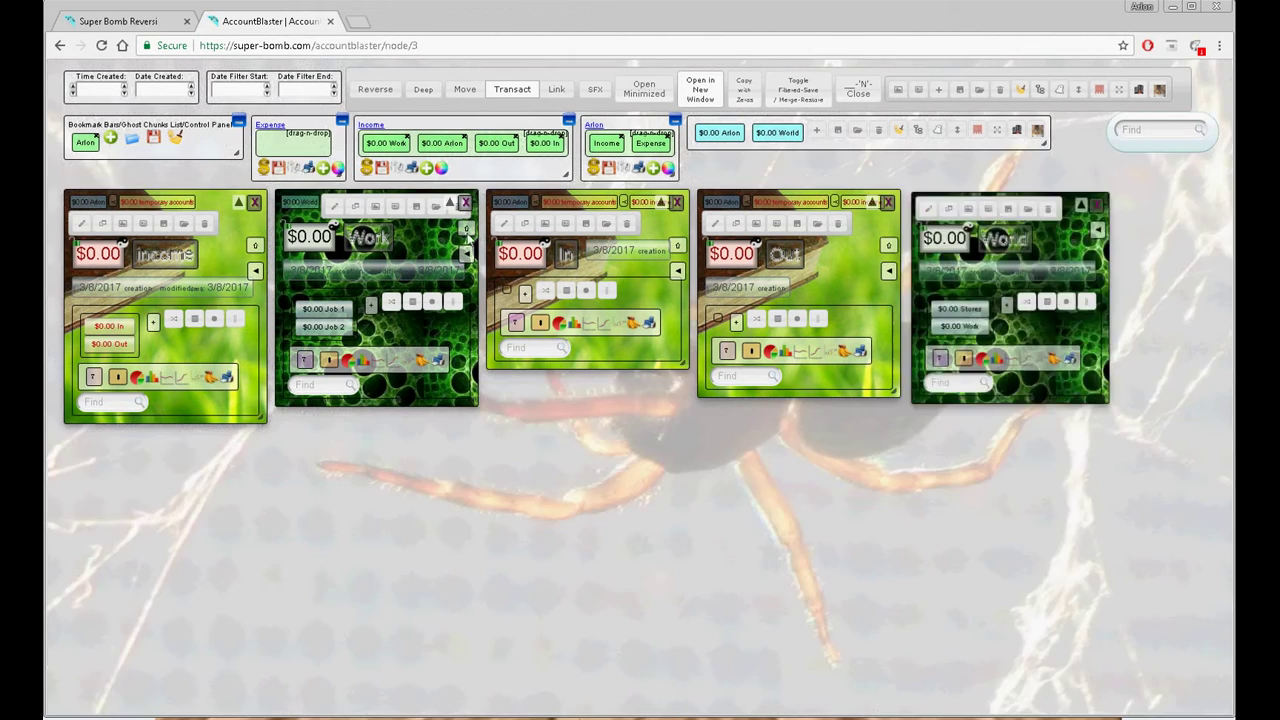
click(945, 312)
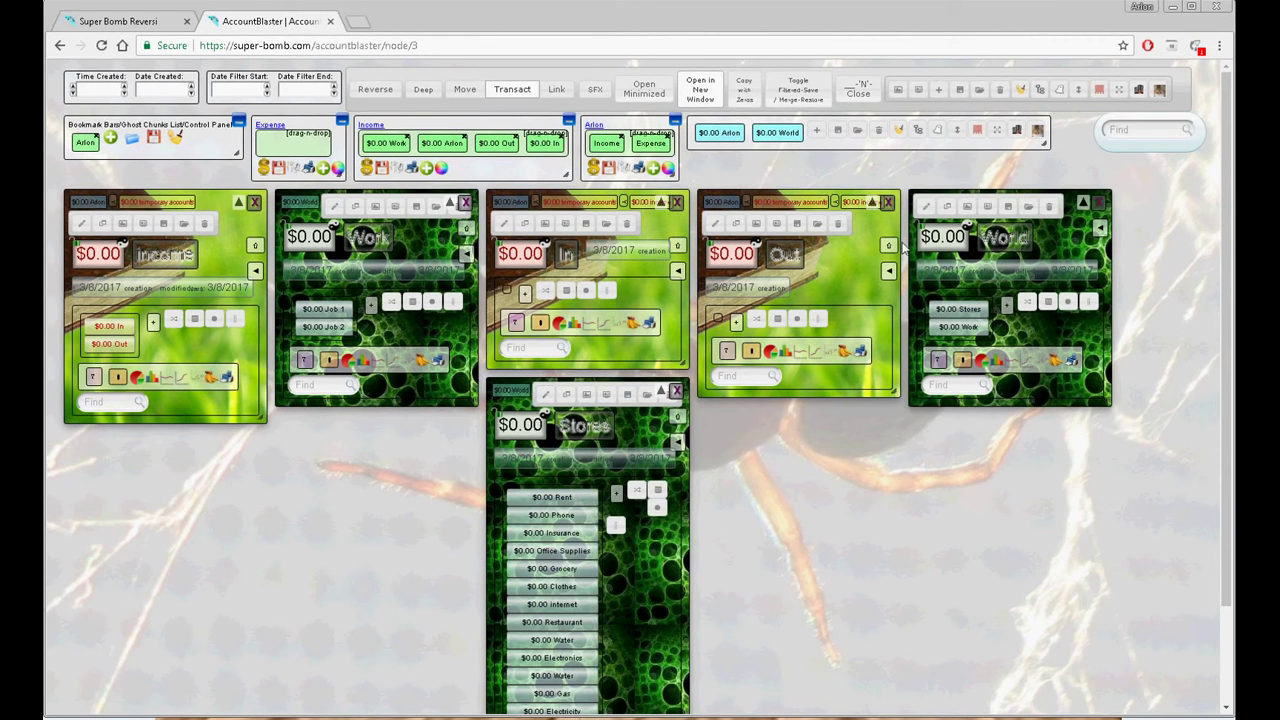
mouse_move(537, 428)
mouse_down()
mouse_move(297, 148)
mouse_move(552, 440)
mouse_move(540, 430)
mouse_up()
Clear all open bookmark bars and account windows, then reopen the personal, Income and Expense bookmark bars
click(177, 140)
click(88, 141)
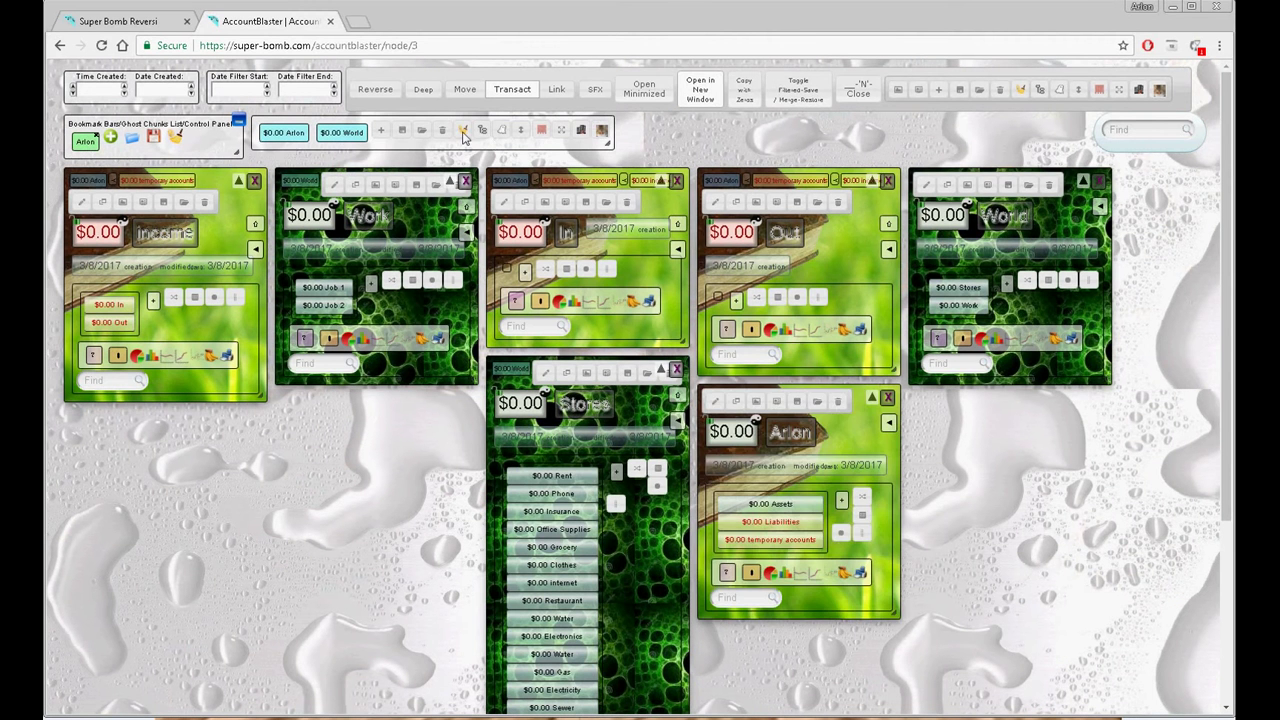
click(463, 131)
click(92, 146)
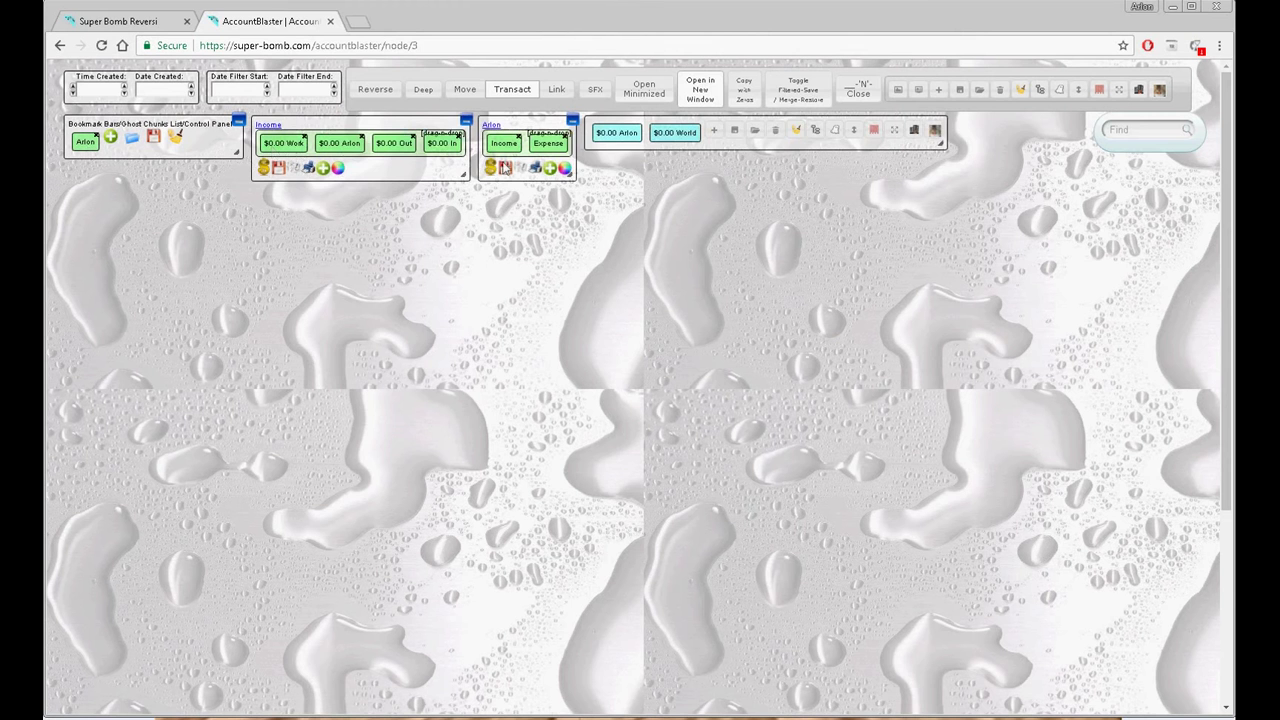
click(557, 148)
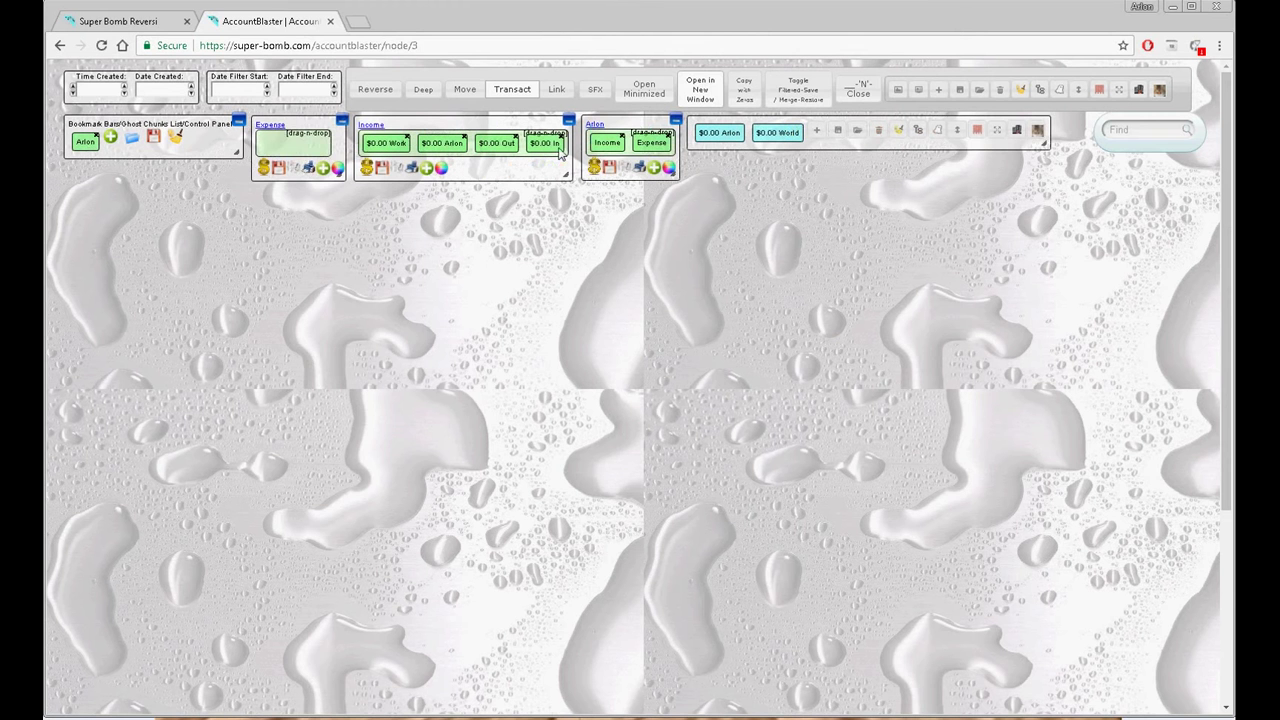
Bookmark the personal account and the World account's Stores account in the Expense bar
click(703, 139)
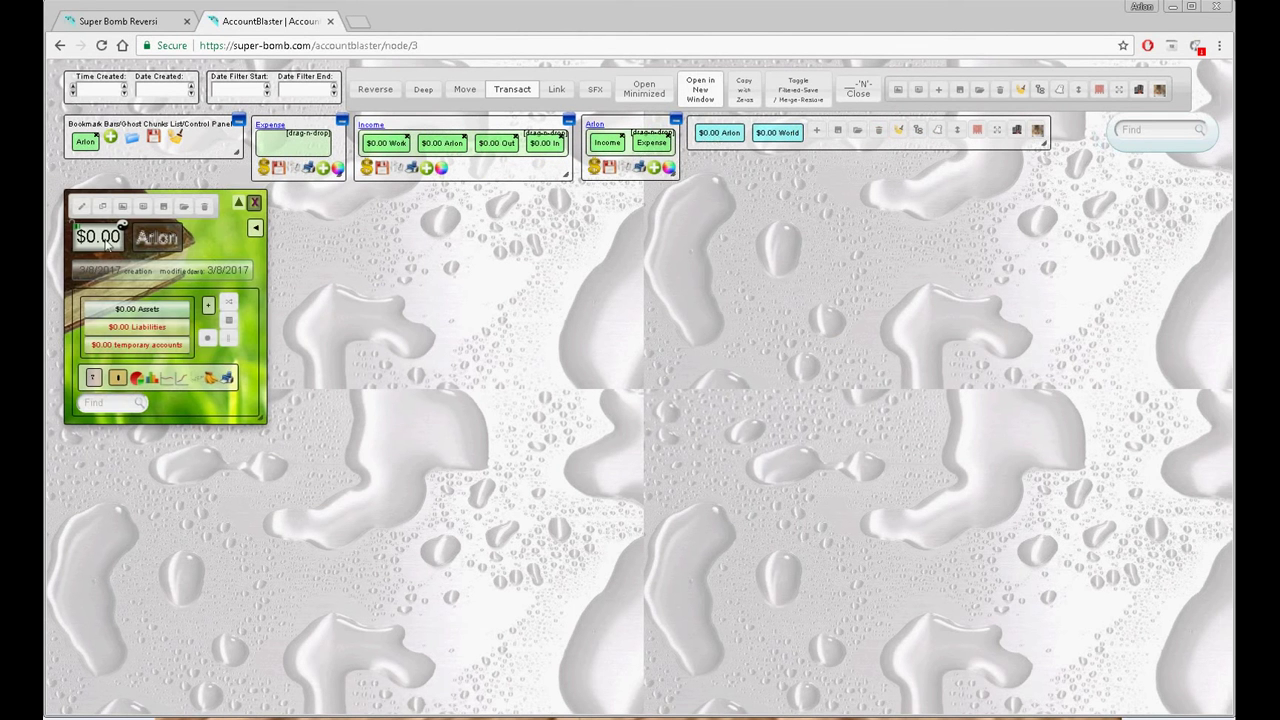
drag(105, 240, 289, 156)
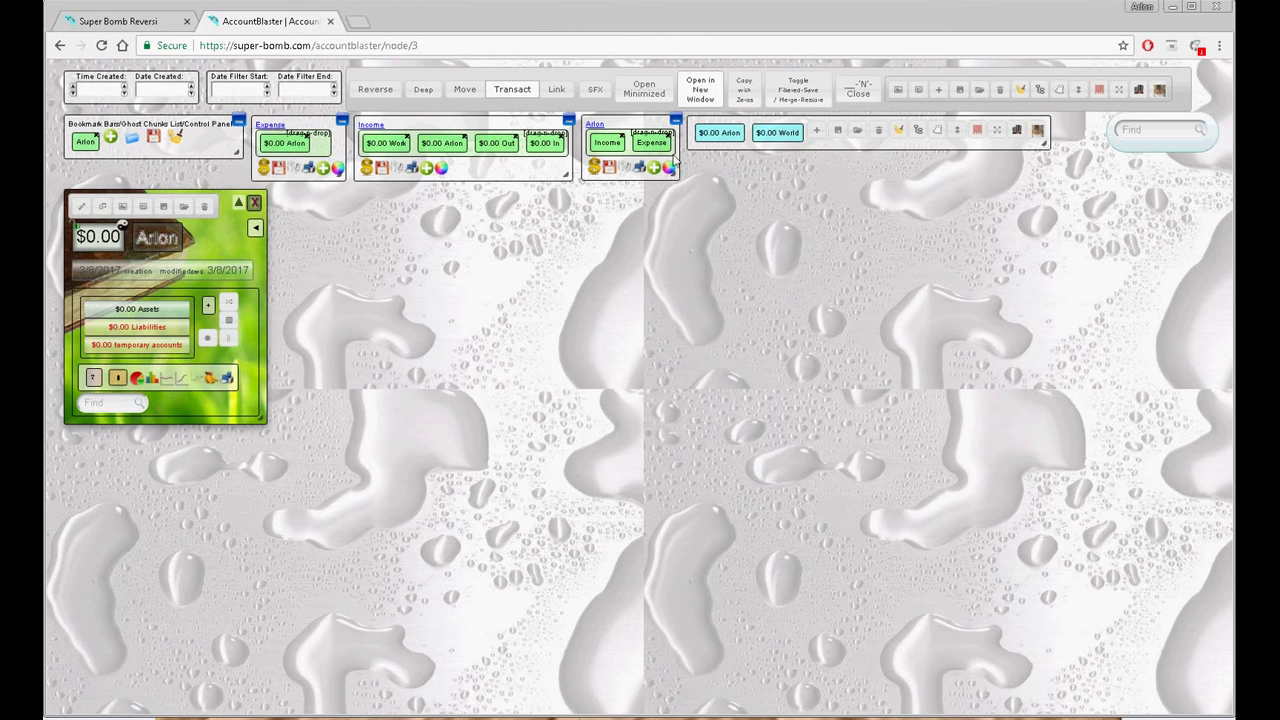
click(770, 136)
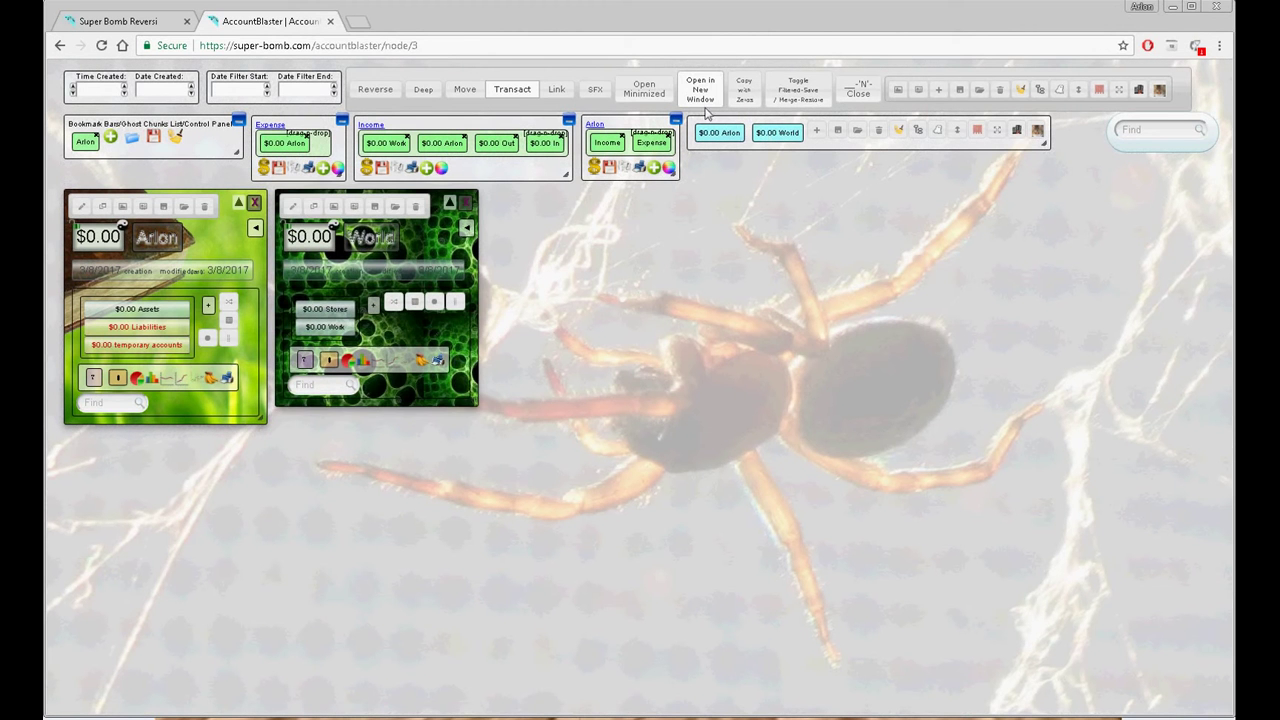
click(314, 309)
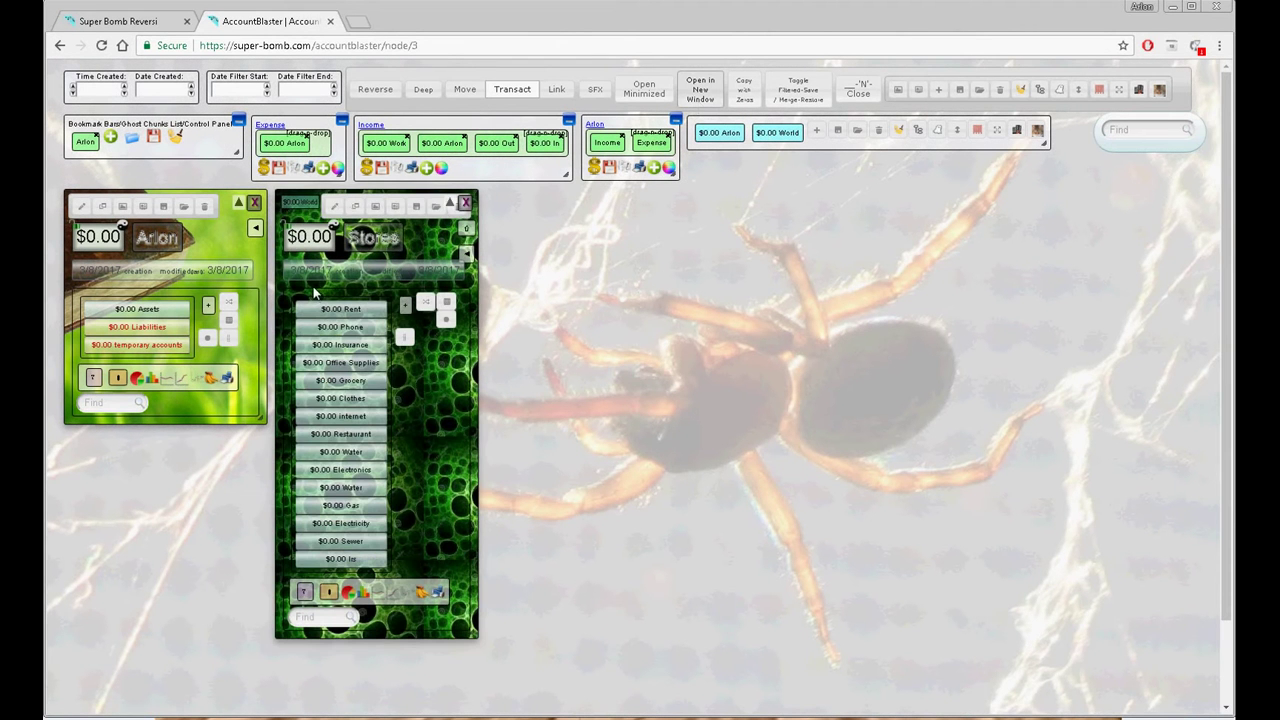
drag(307, 242, 316, 152)
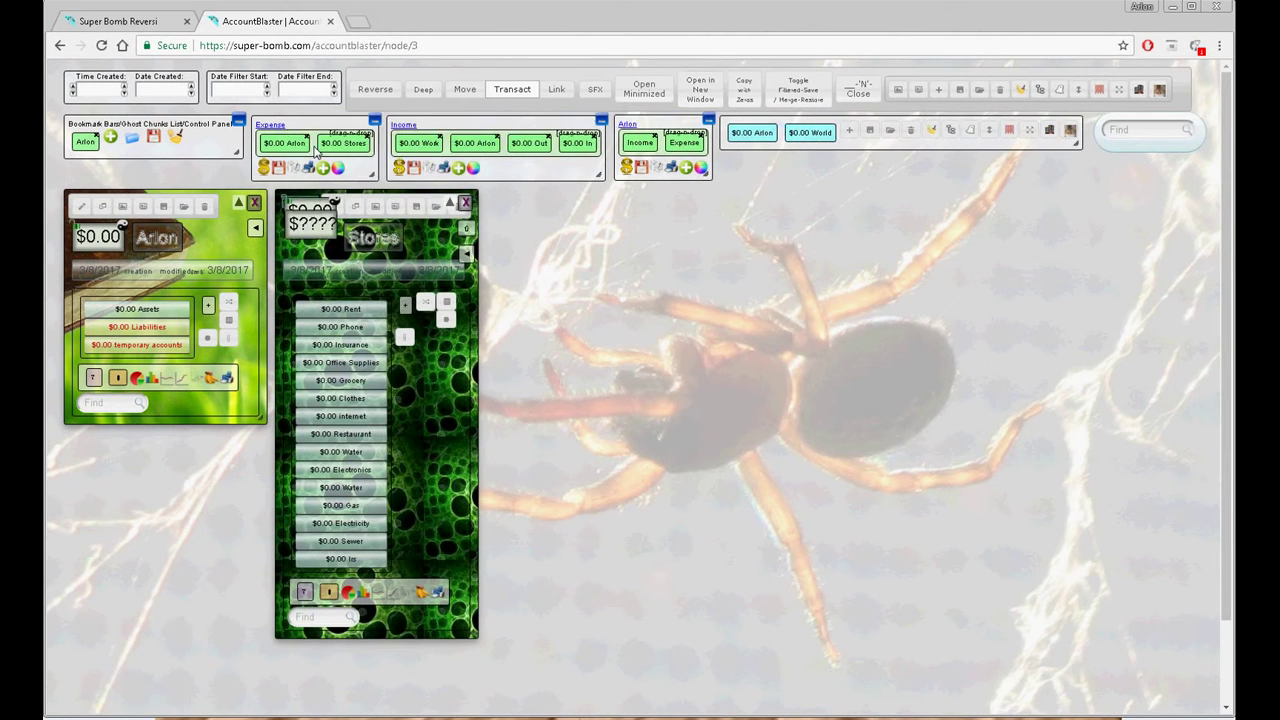
Open the Out and In accounts under temporary accounts > Expenses in new windows and bookmark both in the Expense bar
click(137, 345)
click(700, 89)
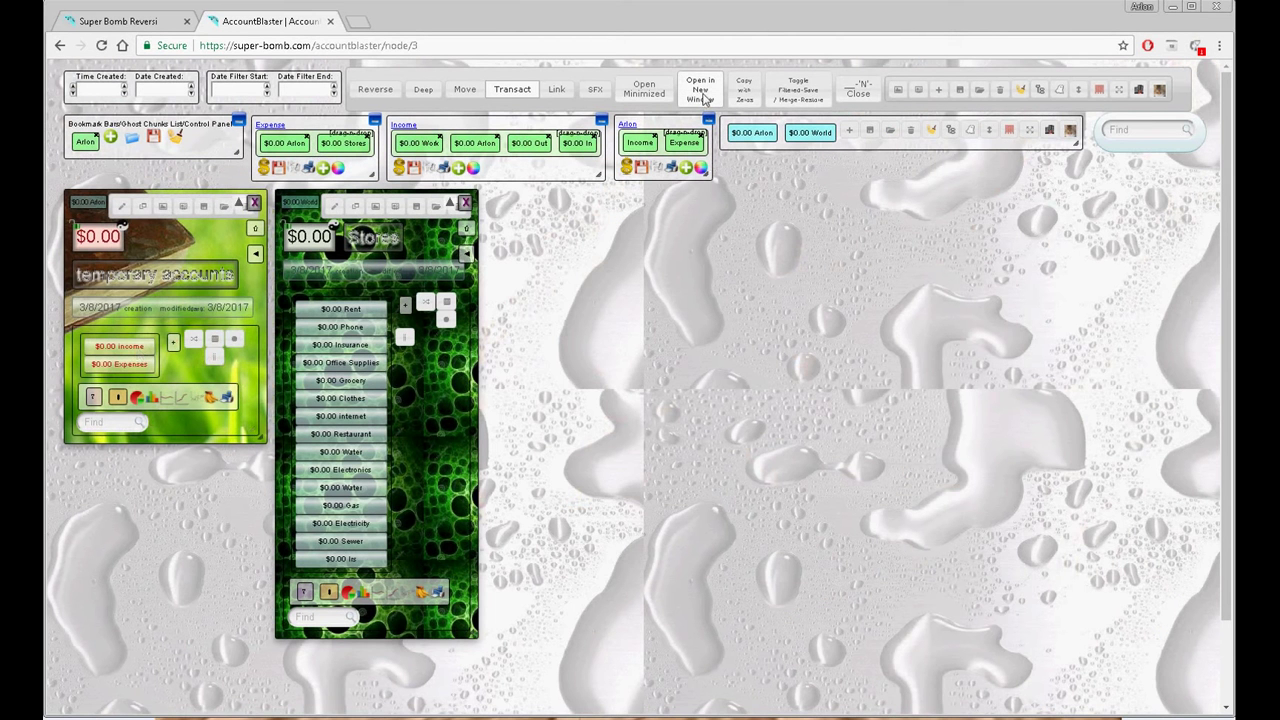
click(138, 364)
click(533, 344)
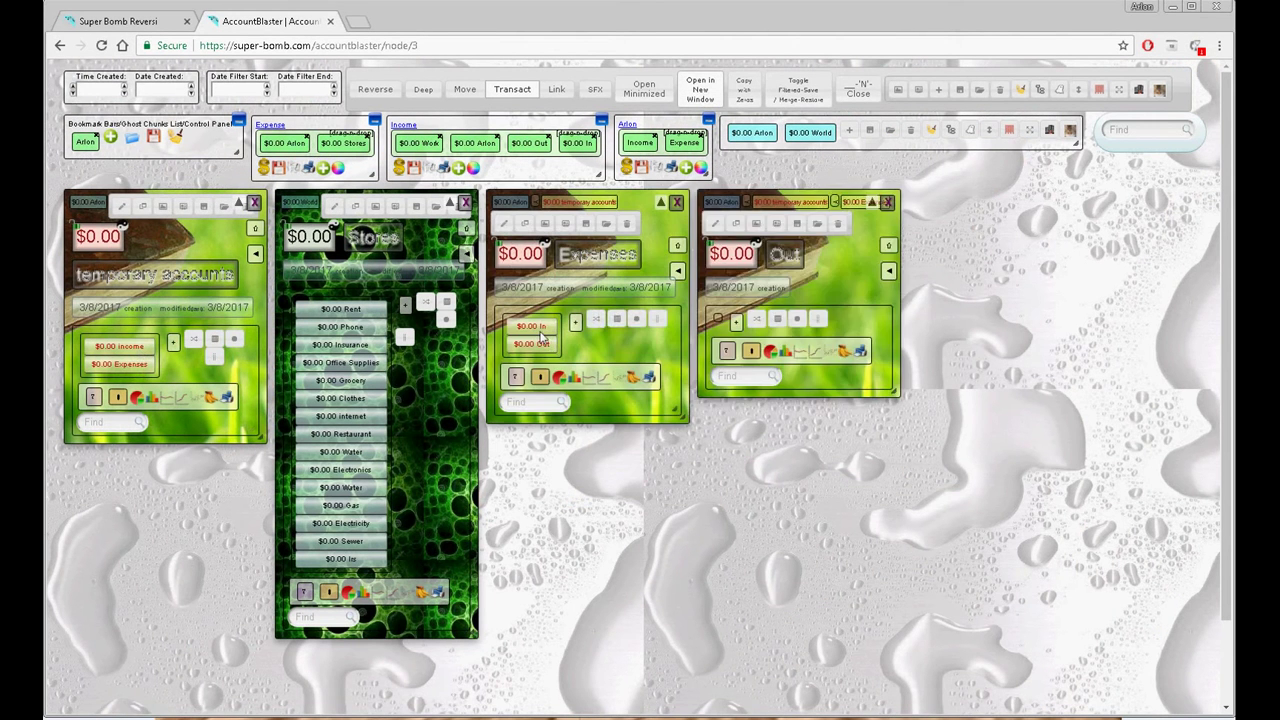
click(532, 326)
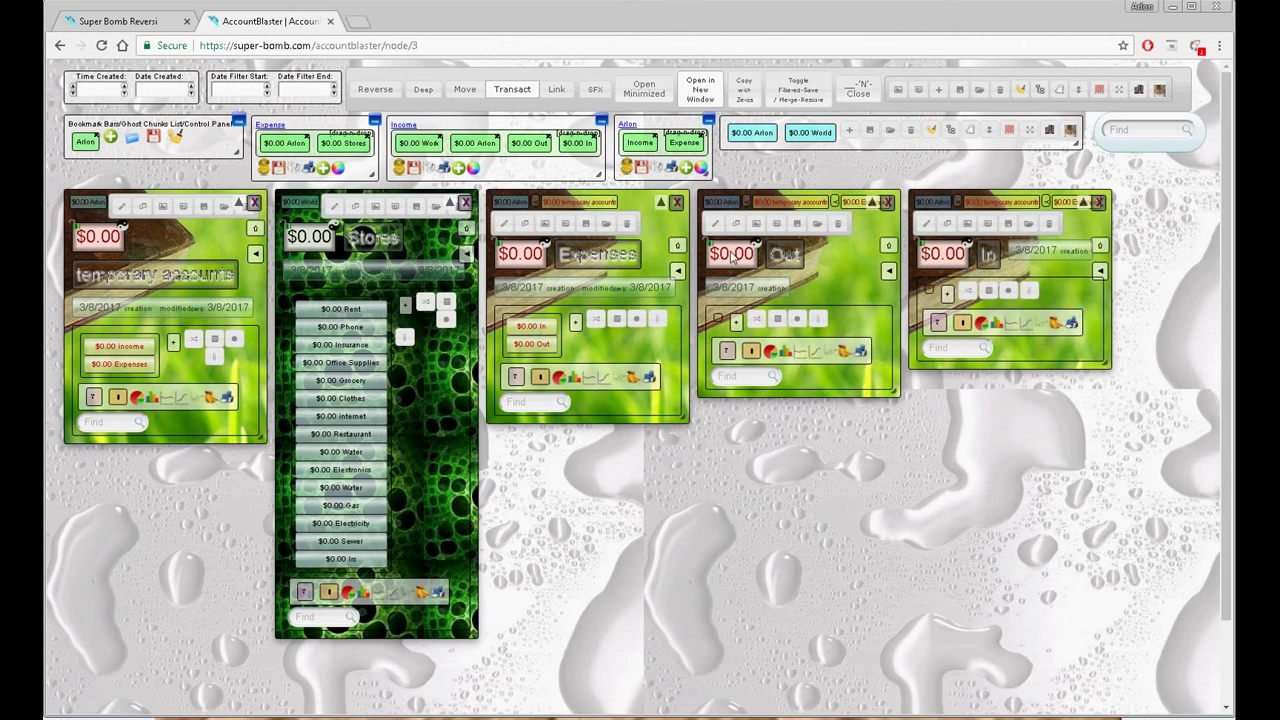
drag(733, 257, 355, 157)
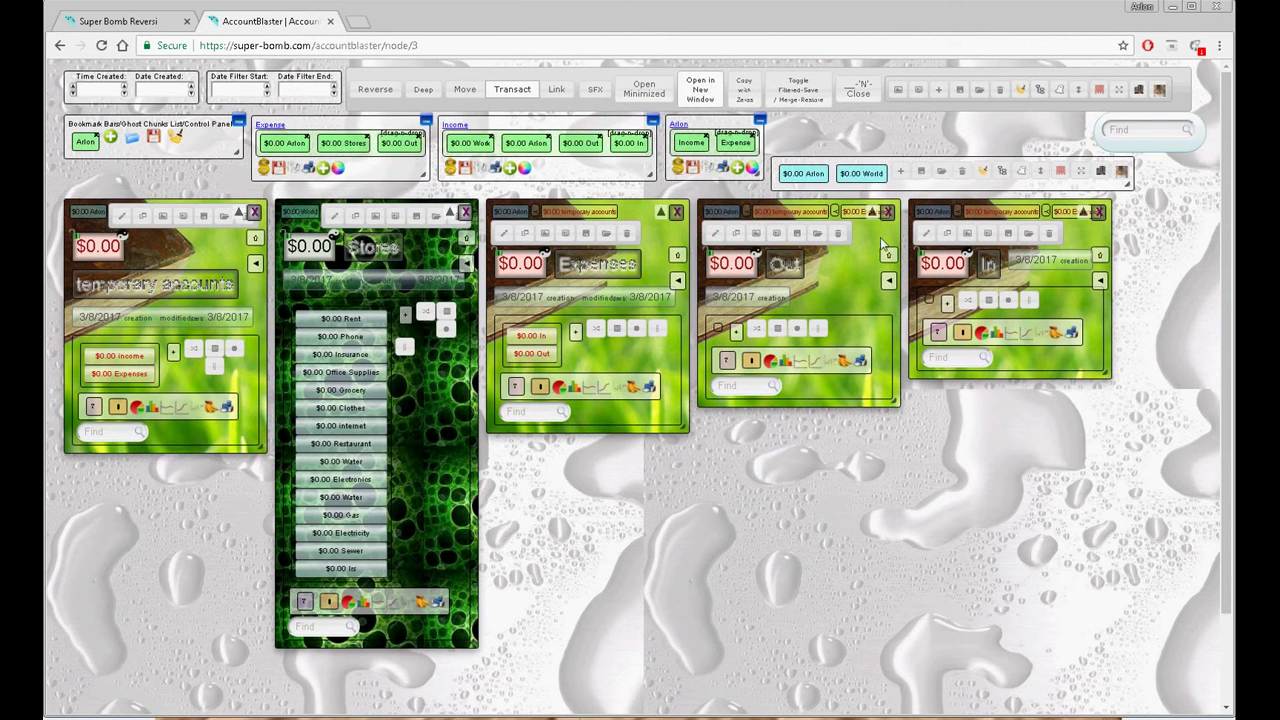
drag(942, 263, 410, 148)
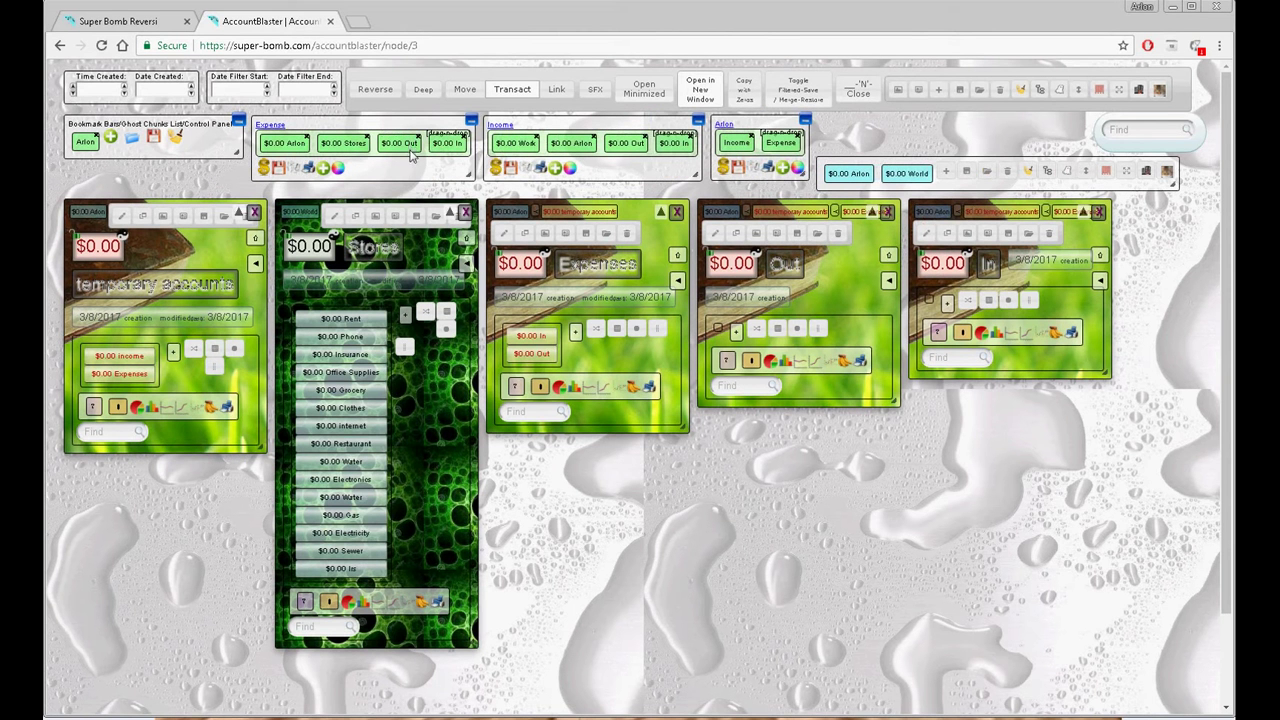
Set the Income bookmark bar to run as a Fractional Auto Transact
click(495, 168)
click(498, 171)
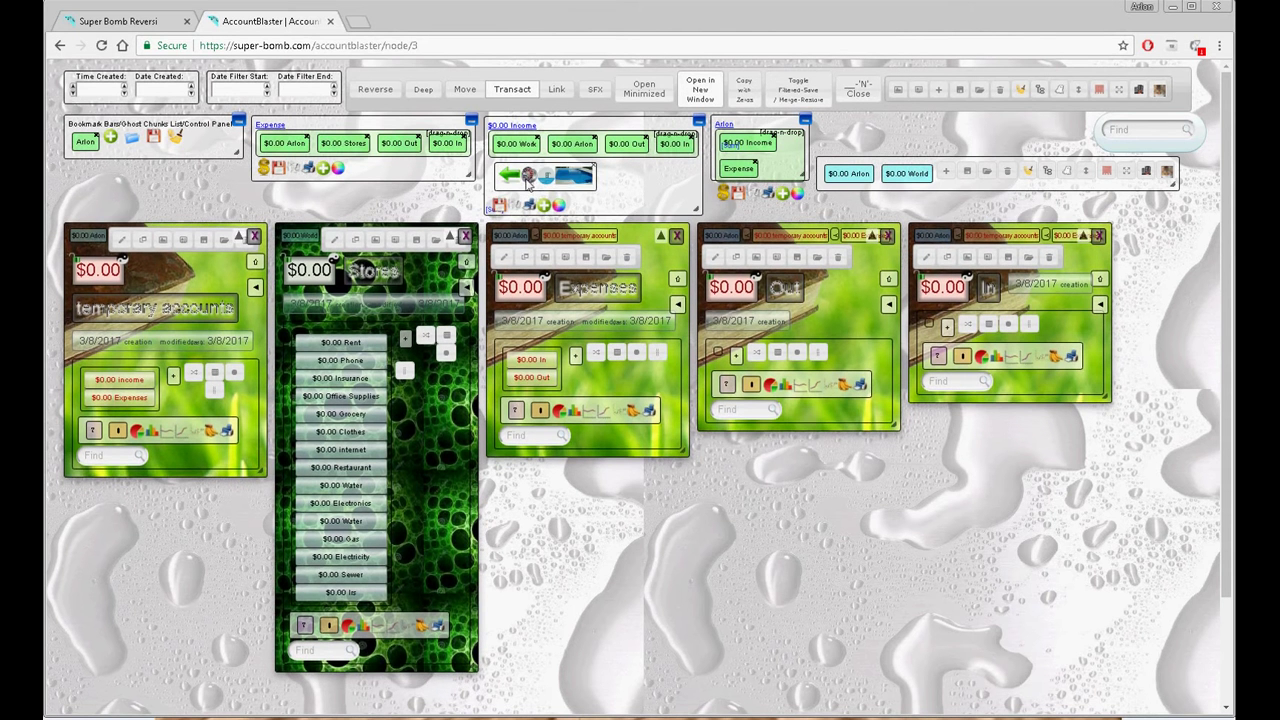
click(528, 177)
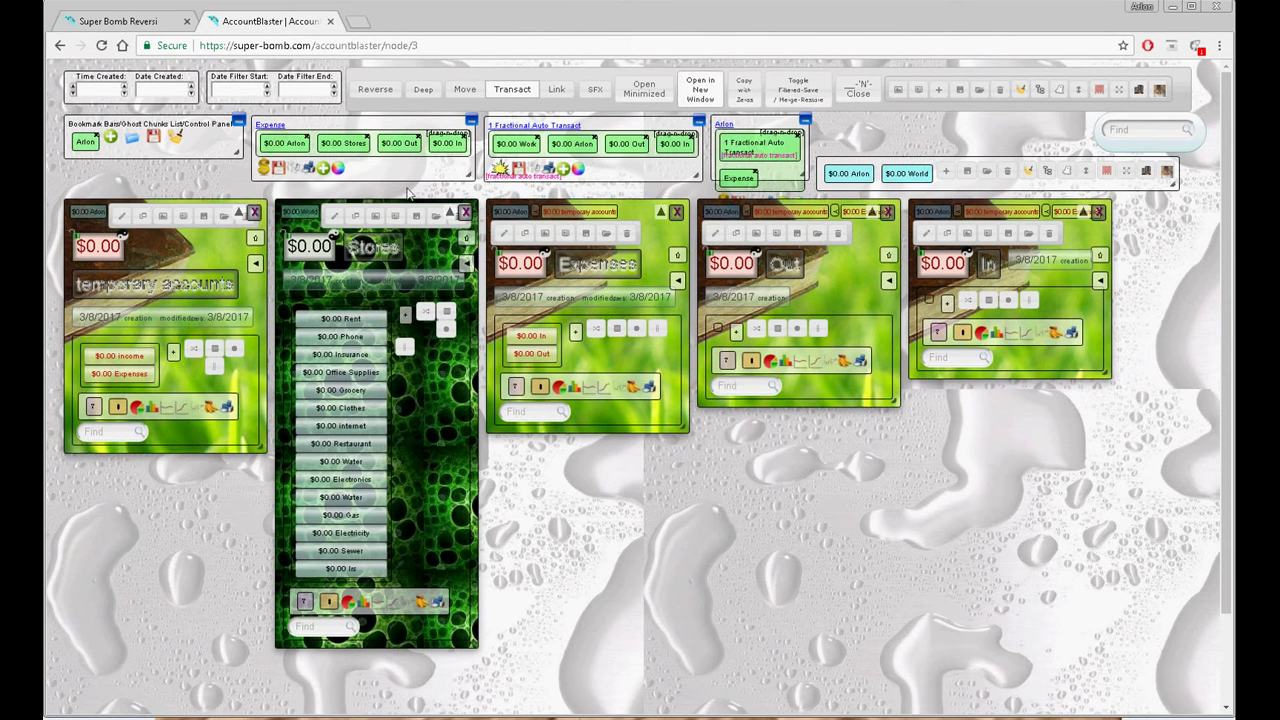
Rename the Income bar's fractional auto transact as Income, keeping its amount of 1
click(514, 130)
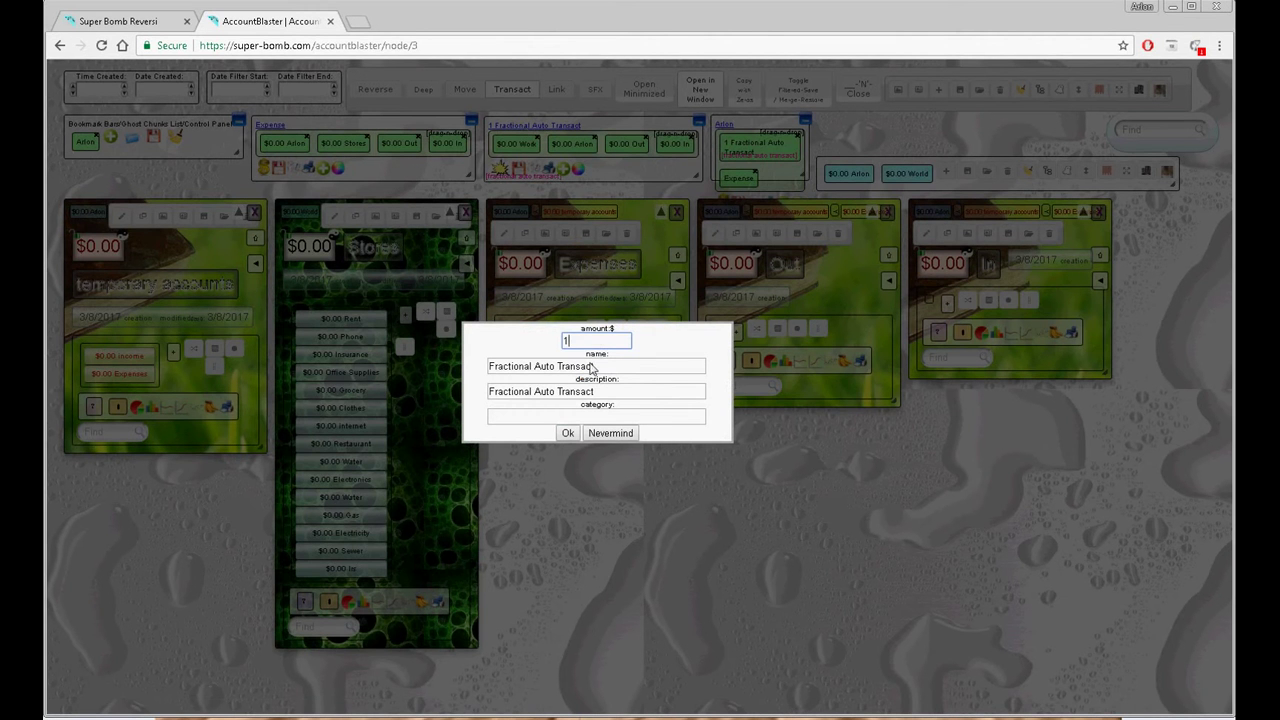
drag(596, 366, 444, 346)
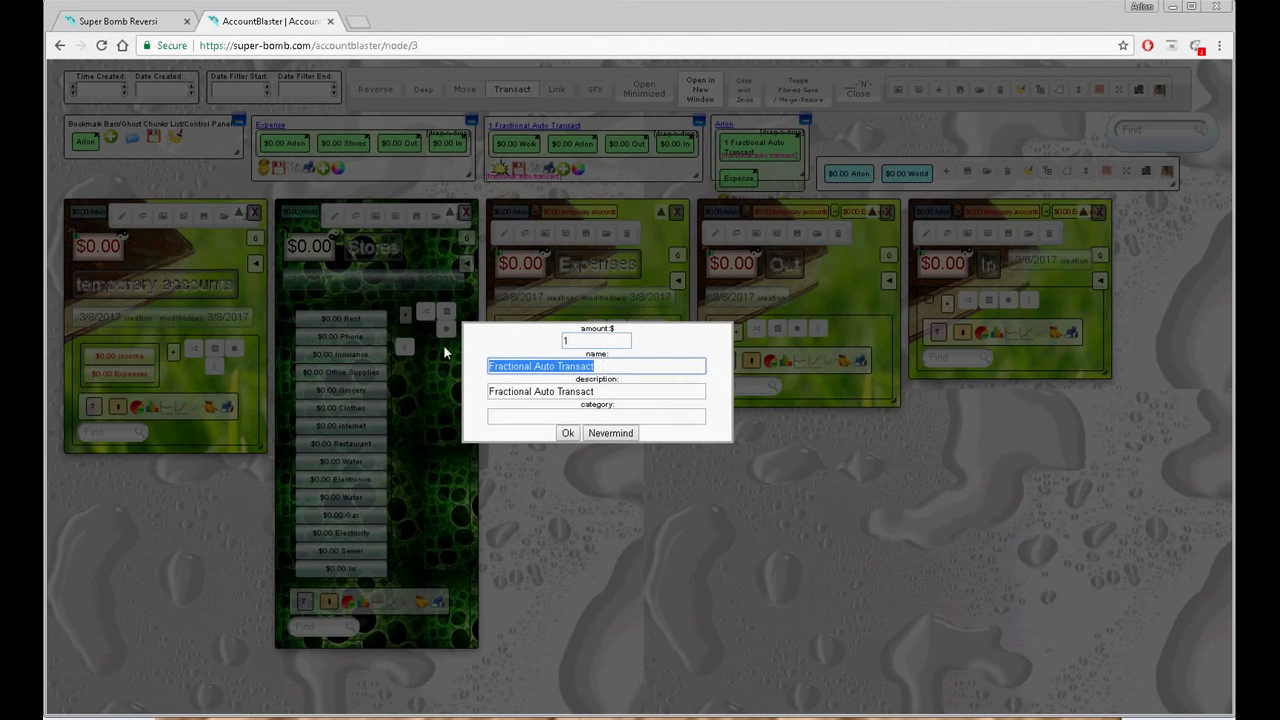
text(Incoe)
key(Return)
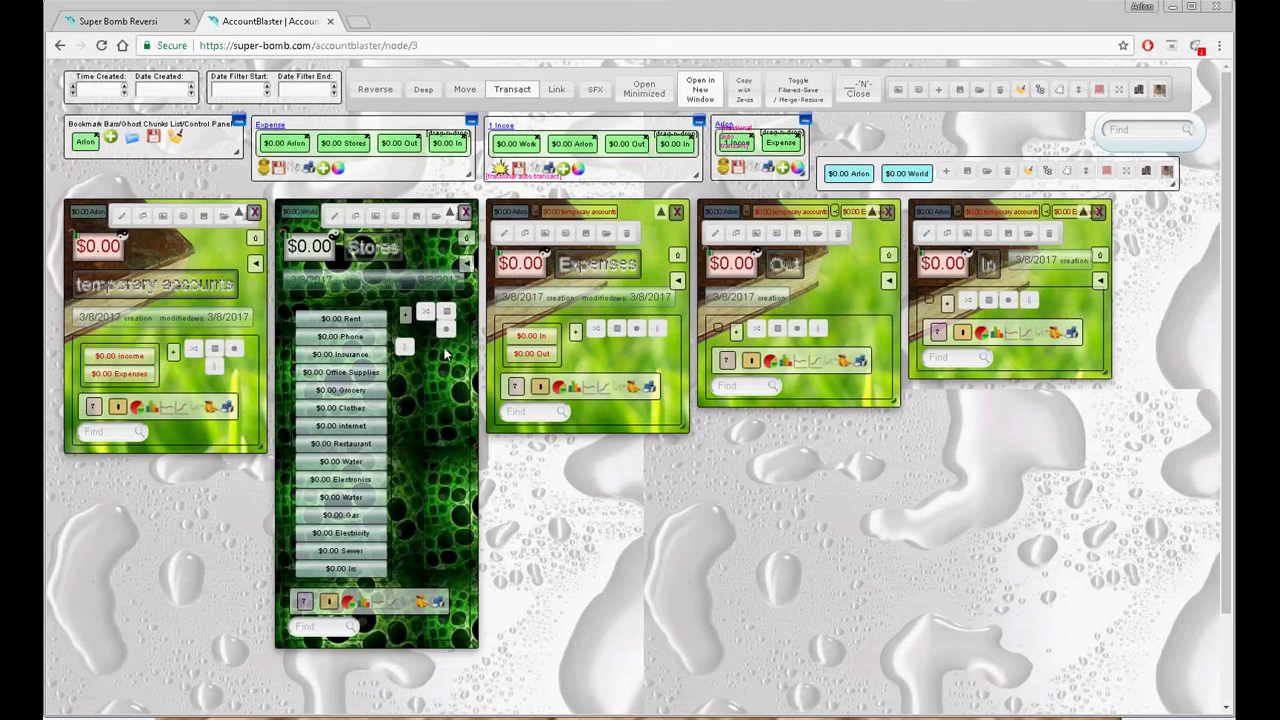
click(508, 132)
click(508, 367)
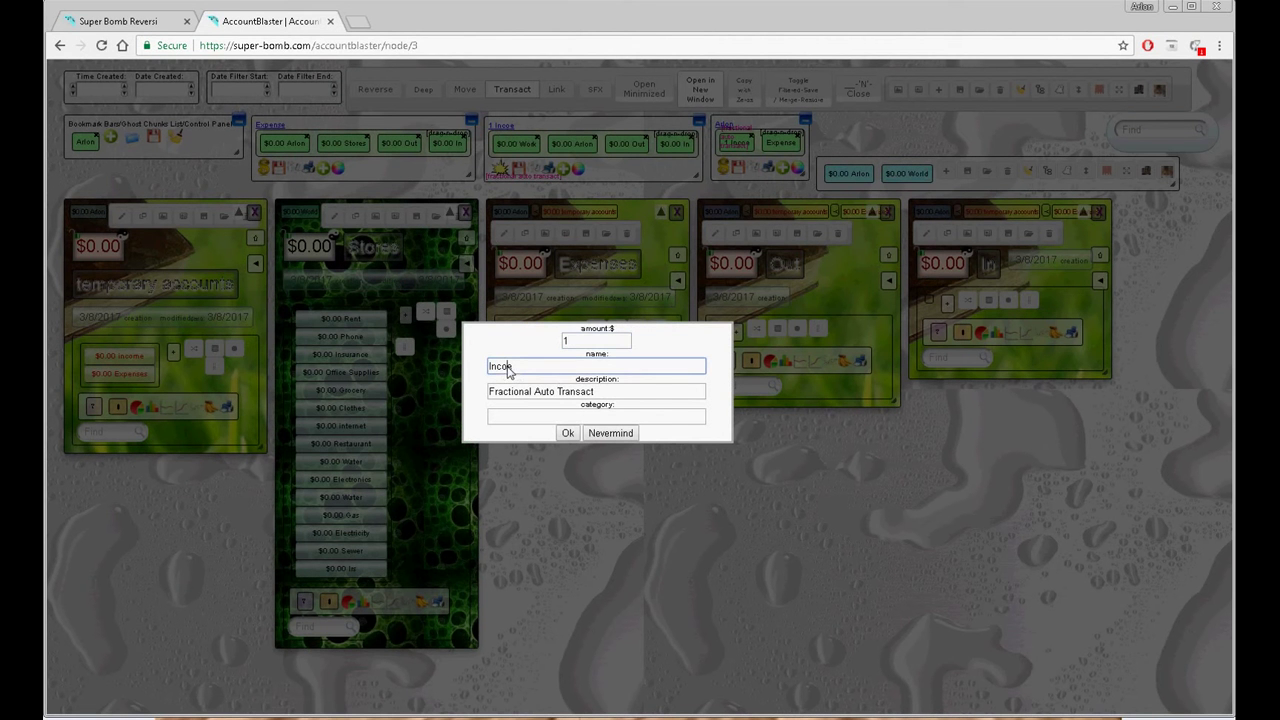
text(me)
click(567, 433)
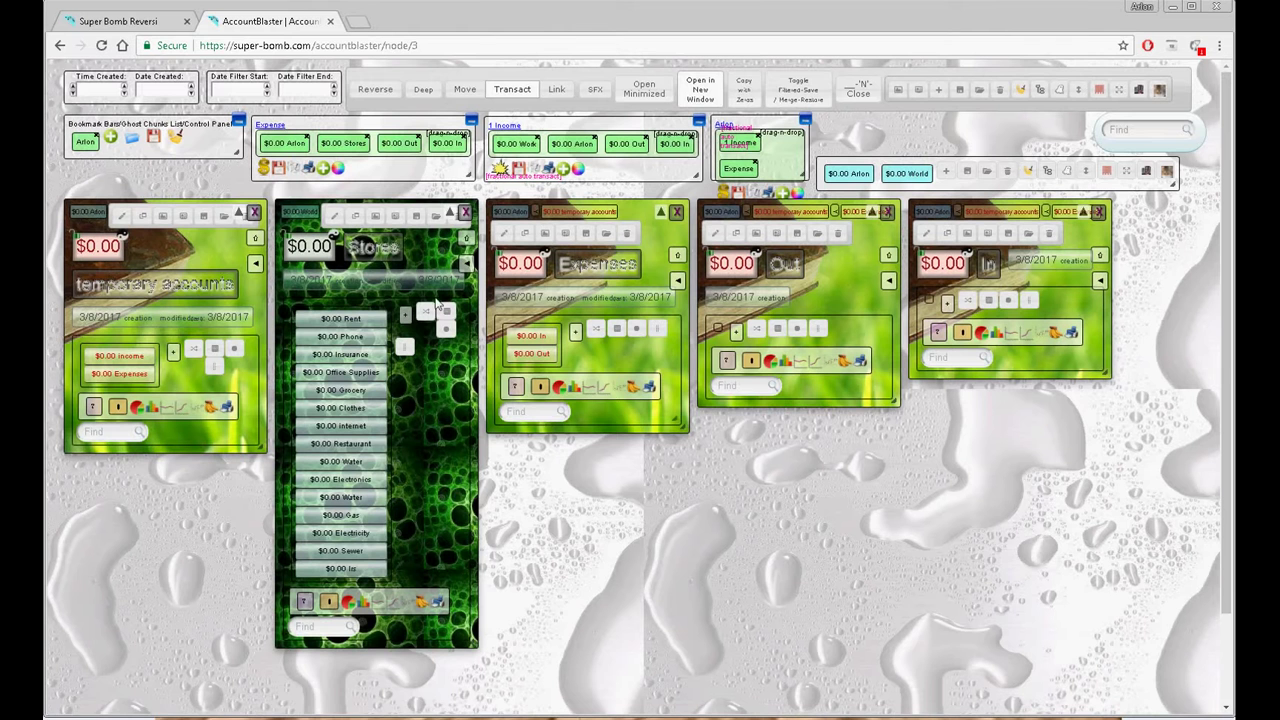
Set the Expense bookmark bar to run as a Fractional Auto Transact
mouse_move(268, 172)
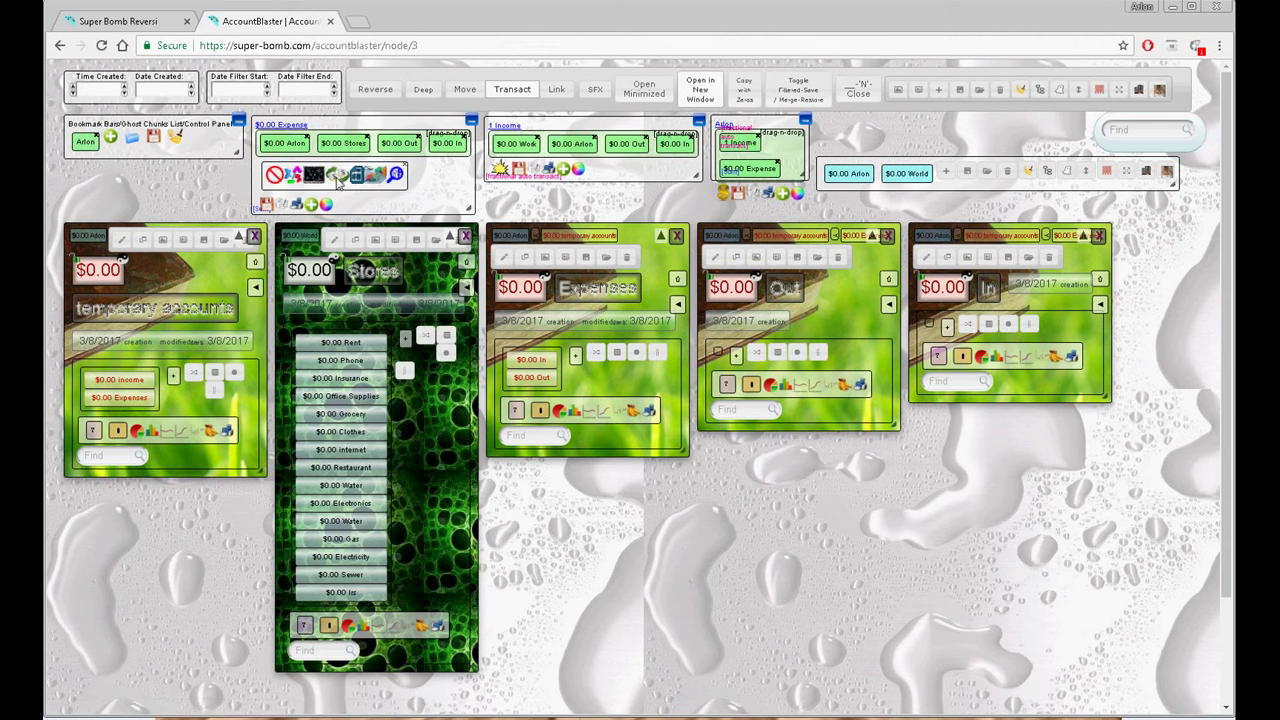
click(338, 178)
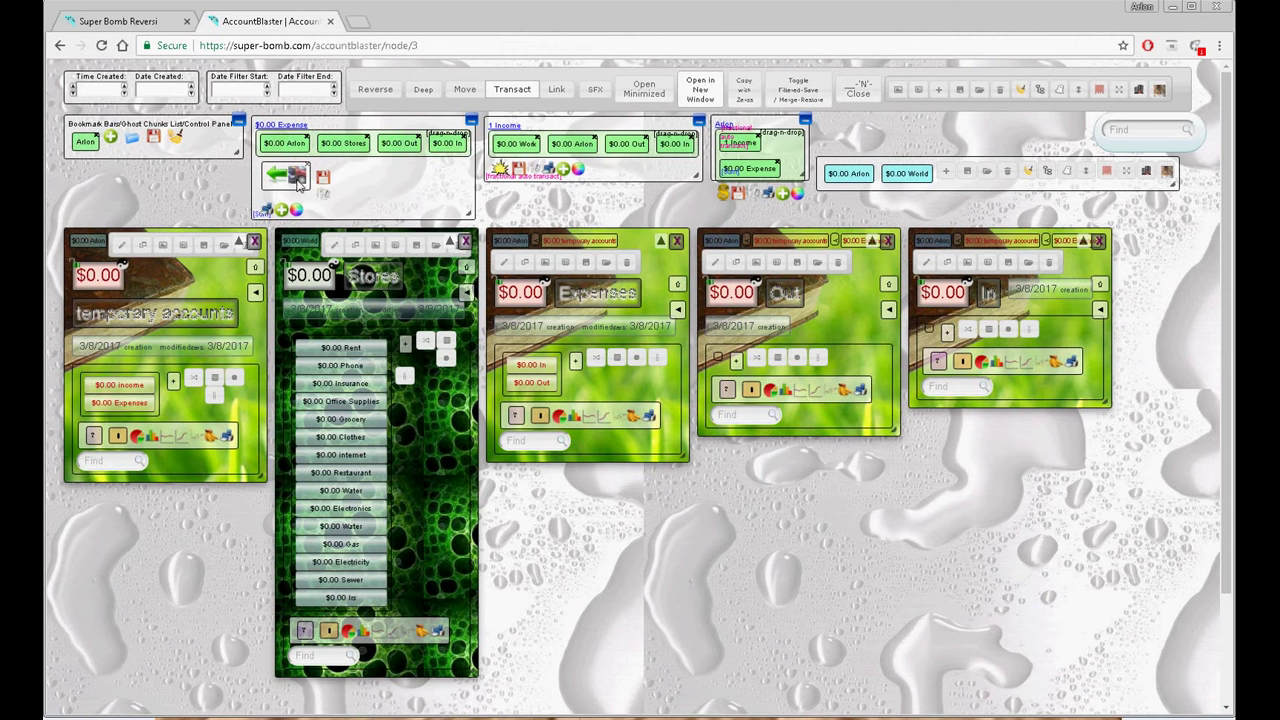
click(297, 178)
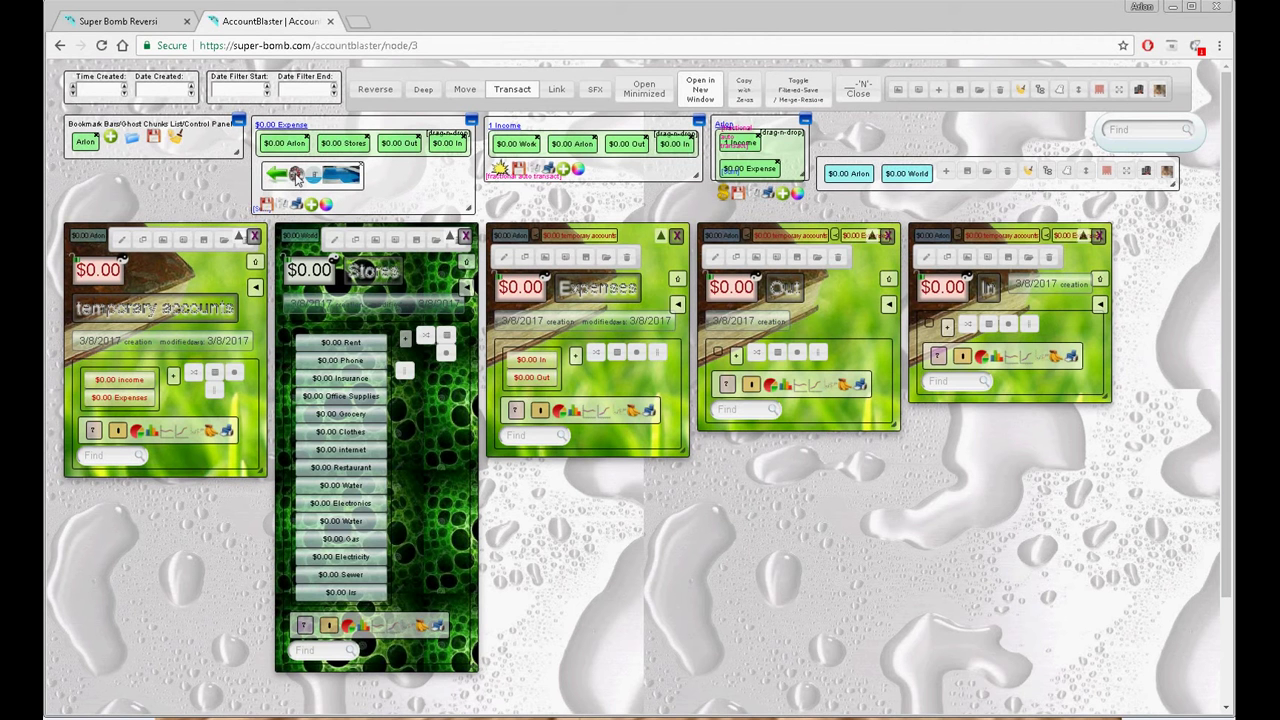
click(297, 177)
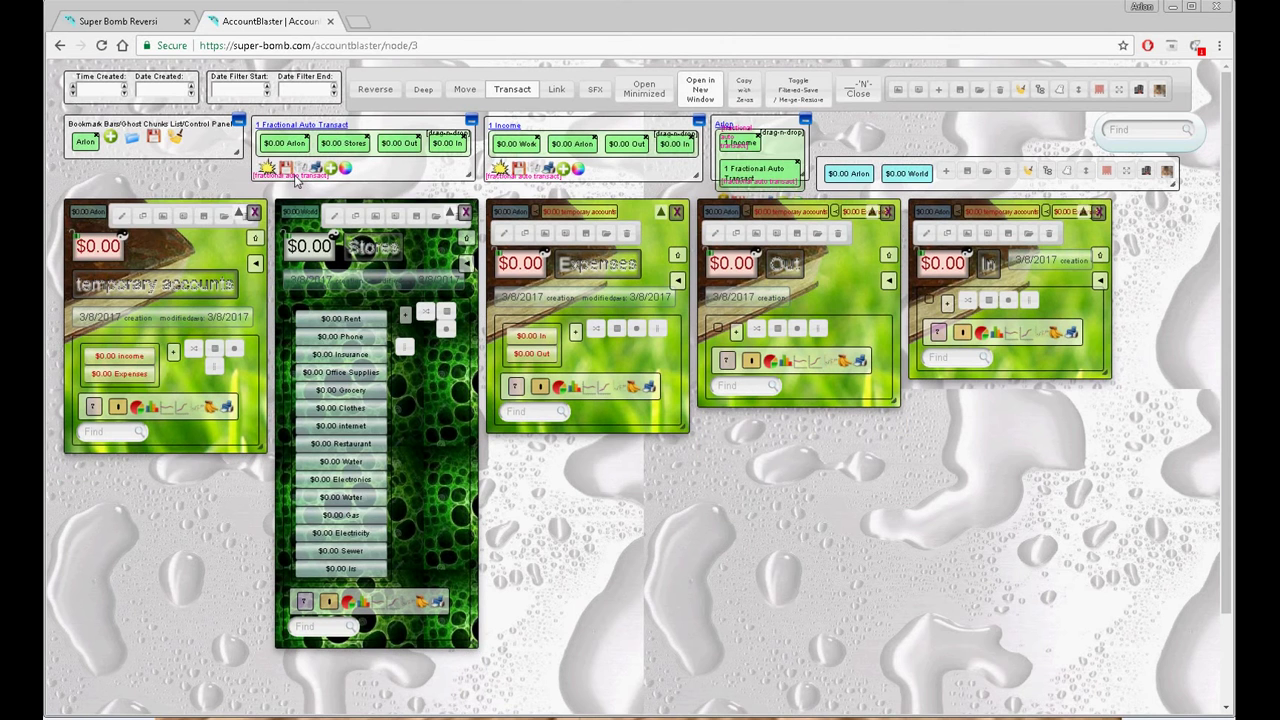
Rename the Expense bar's fractional auto transact as Expenses, keeping its amount of 1
click(288, 125)
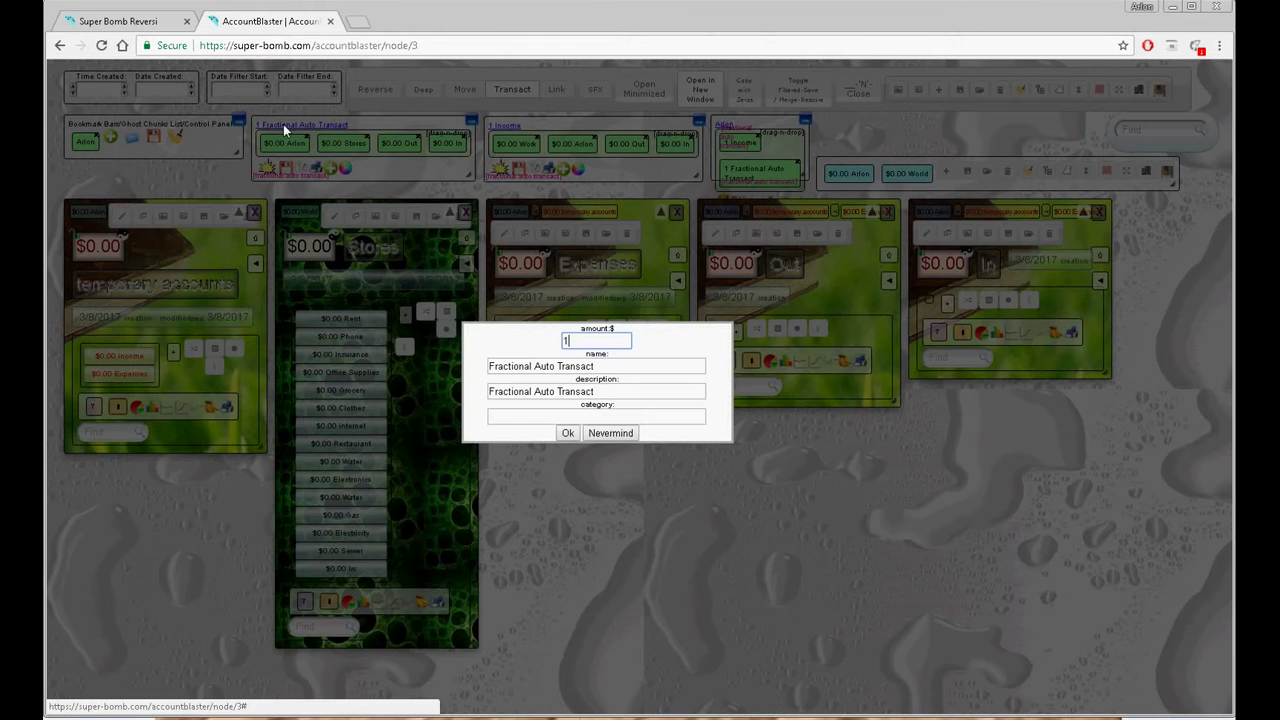
drag(592, 368, 472, 371)
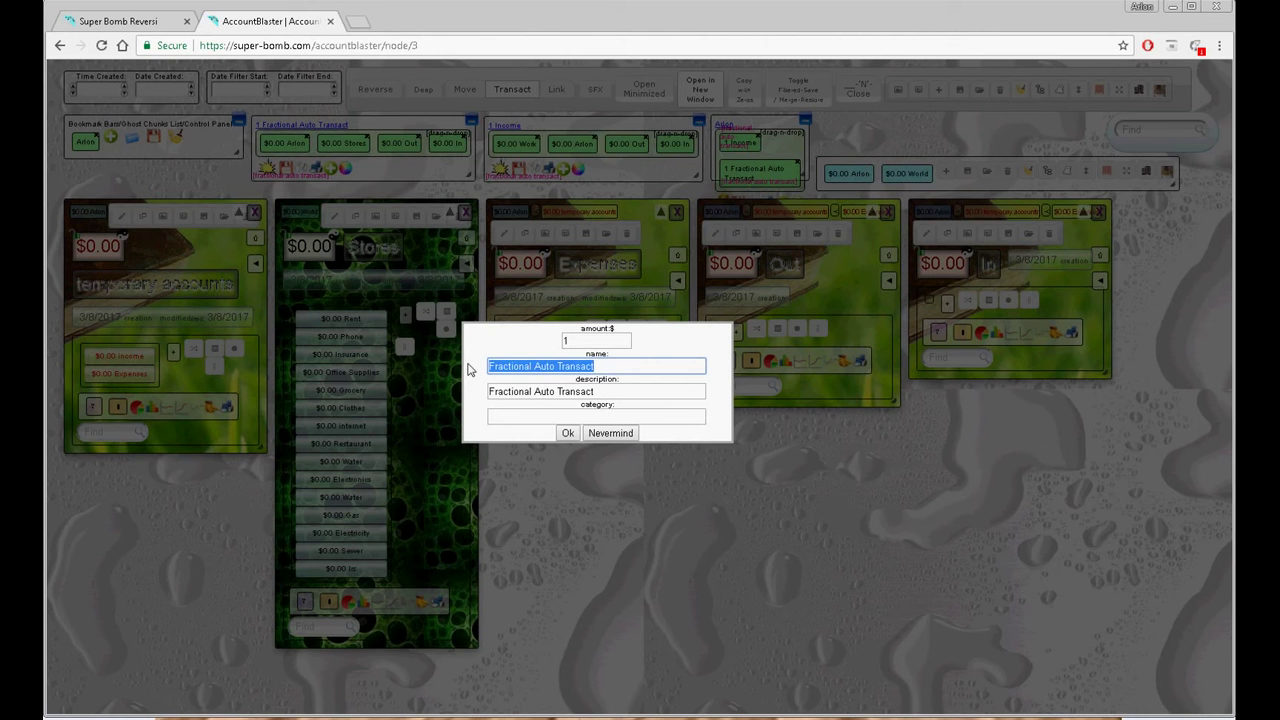
text(Expenses)
key(Return)
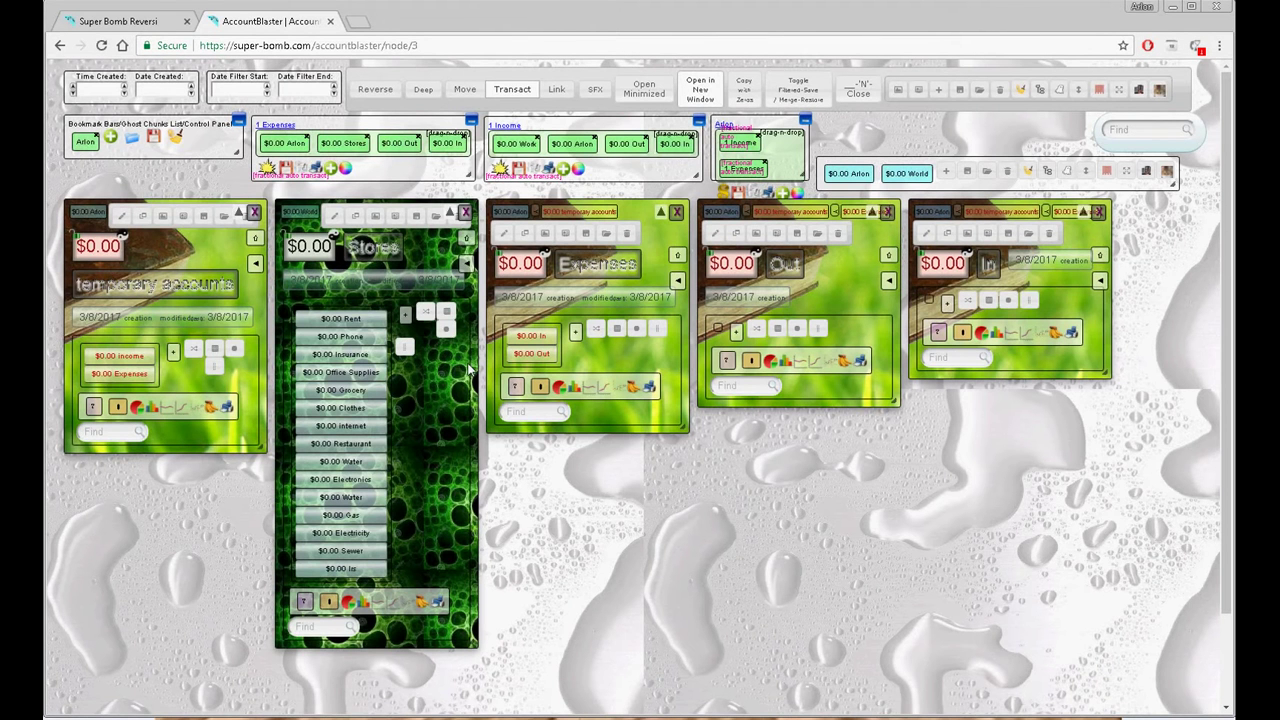
Cycle the Stores account's background through the available images to the pale yellow cheese texture
click(396, 217)
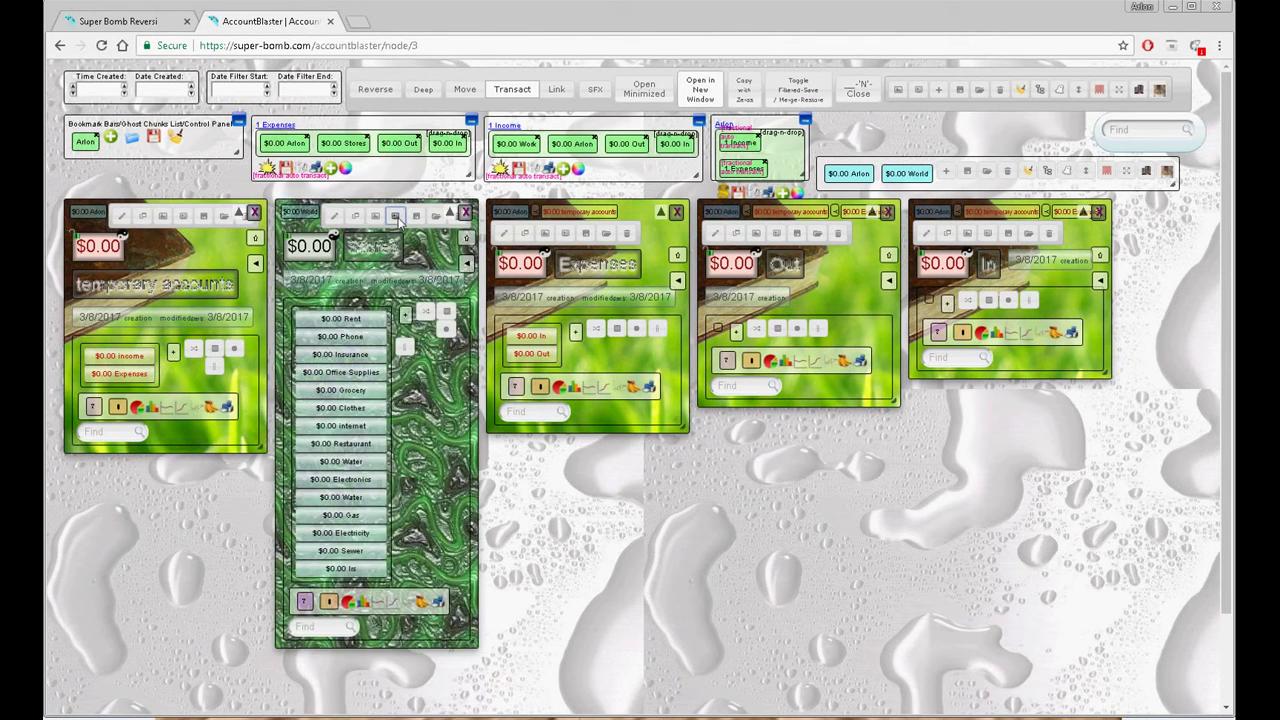
click(396, 217)
click(396, 217)
click(396, 217)
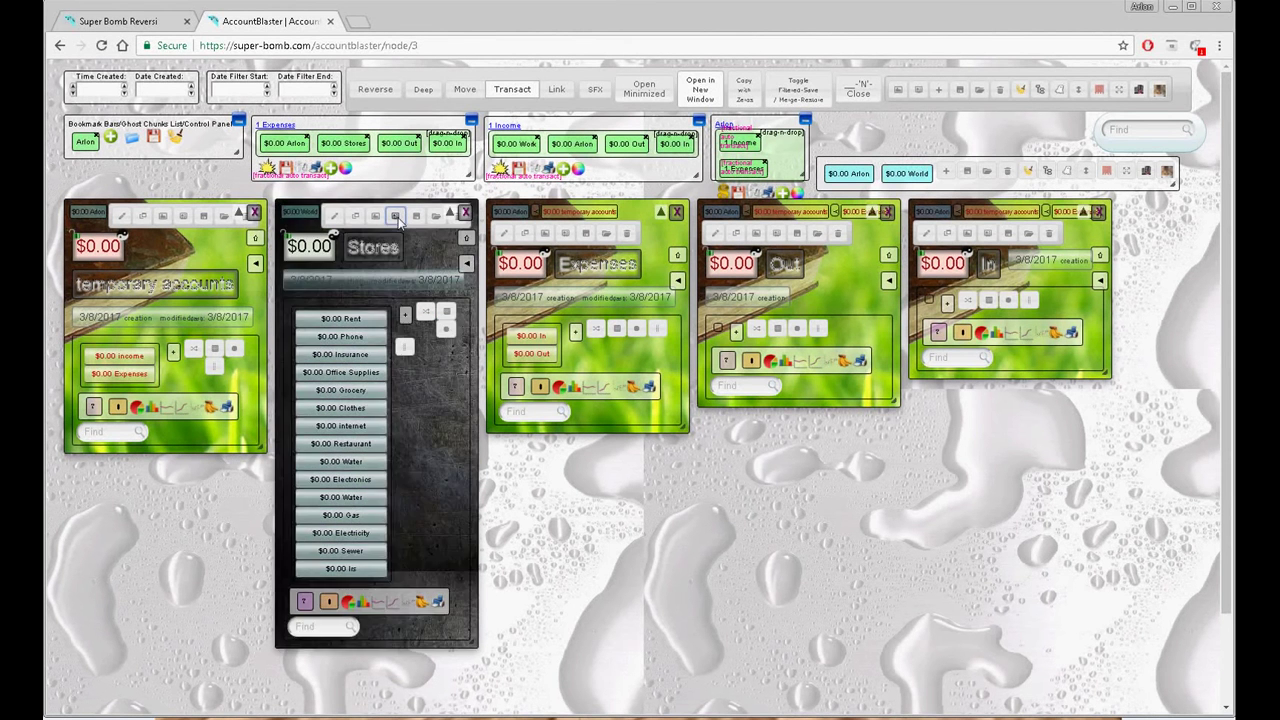
click(396, 217)
click(396, 217)
click(396, 217)
click(396, 217)
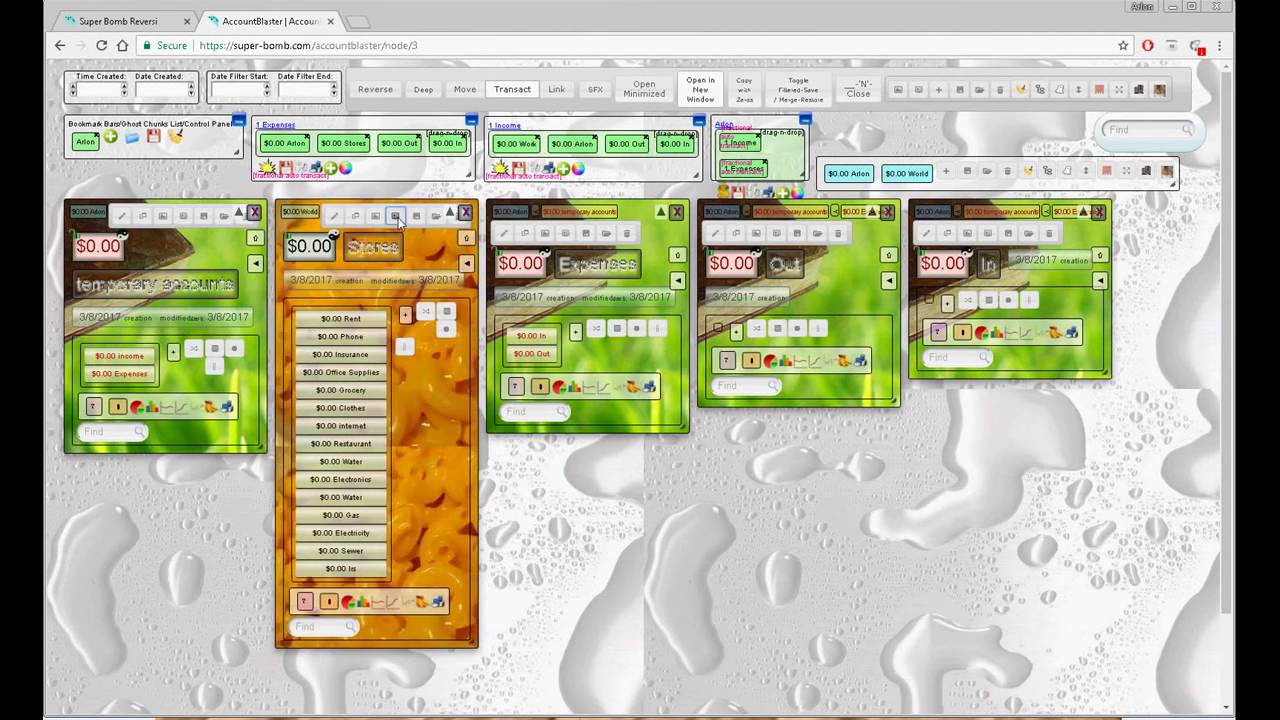
click(396, 217)
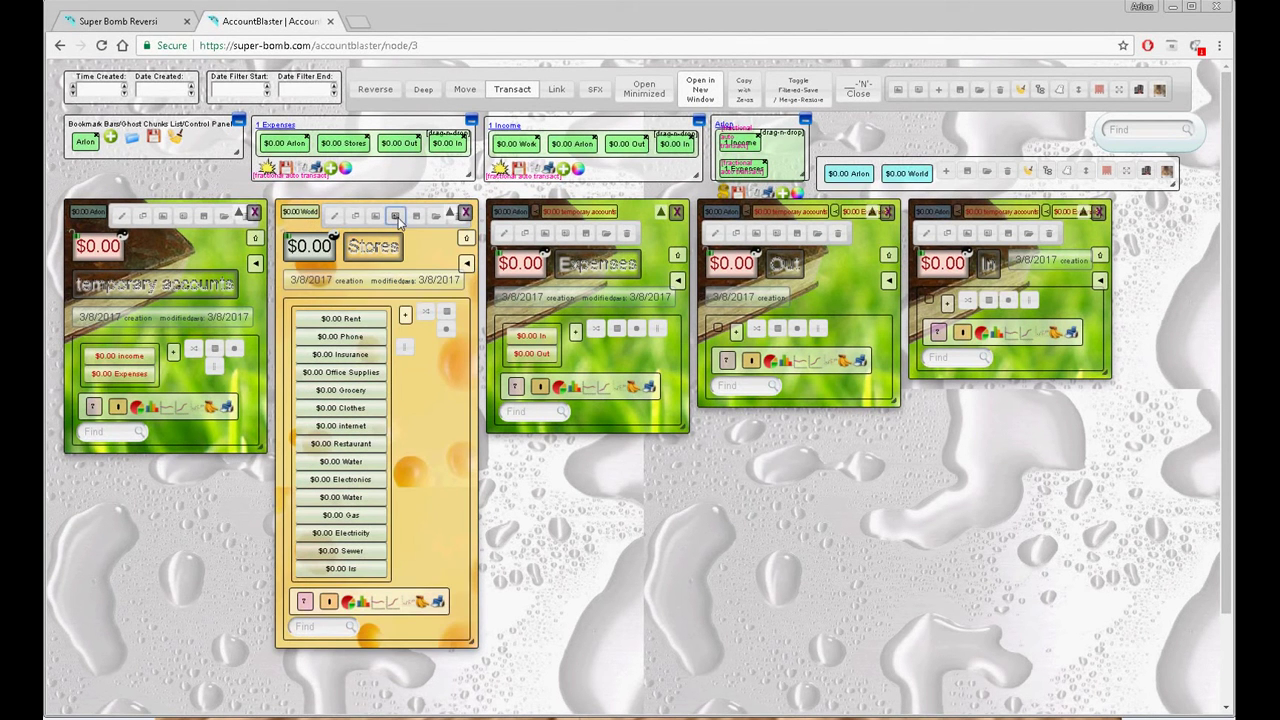
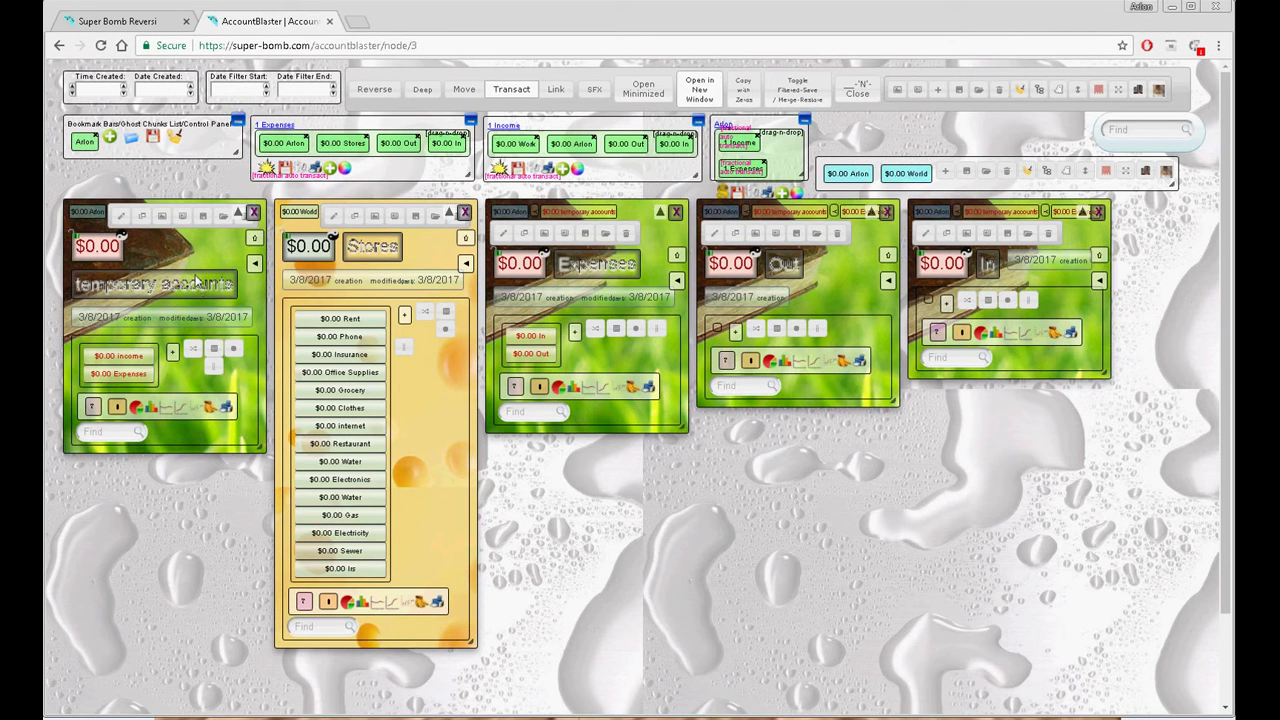
Save all the bookmark bars to a JSON file in New folder (4) under the suggested name
click(153, 138)
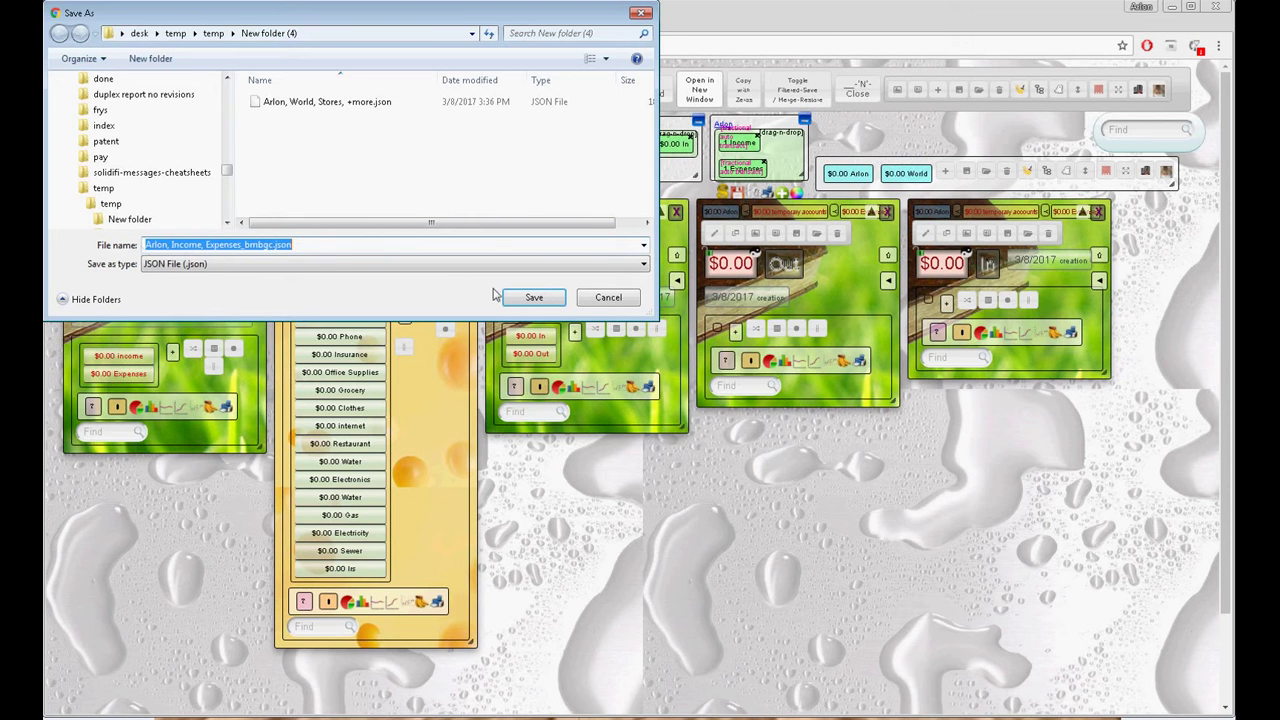
click(527, 300)
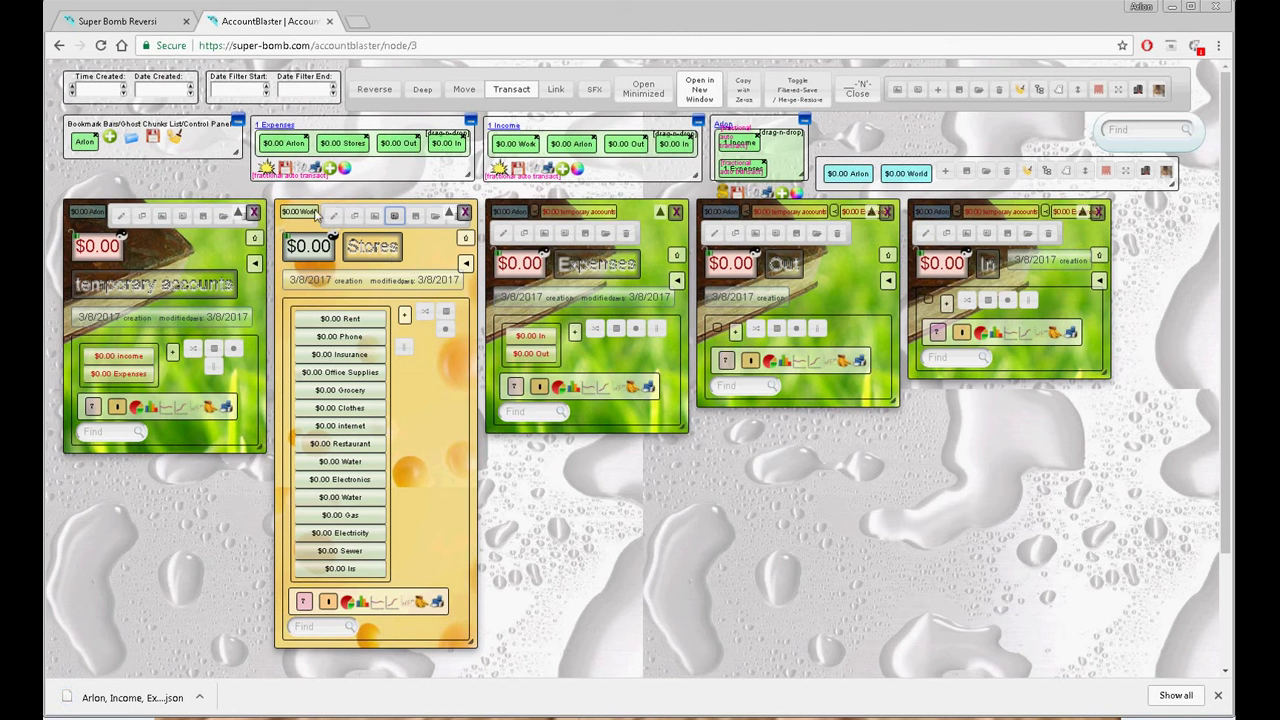
Load accountblaster.com and open the AccountBlaster application afresh from its home page
click(320, 45)
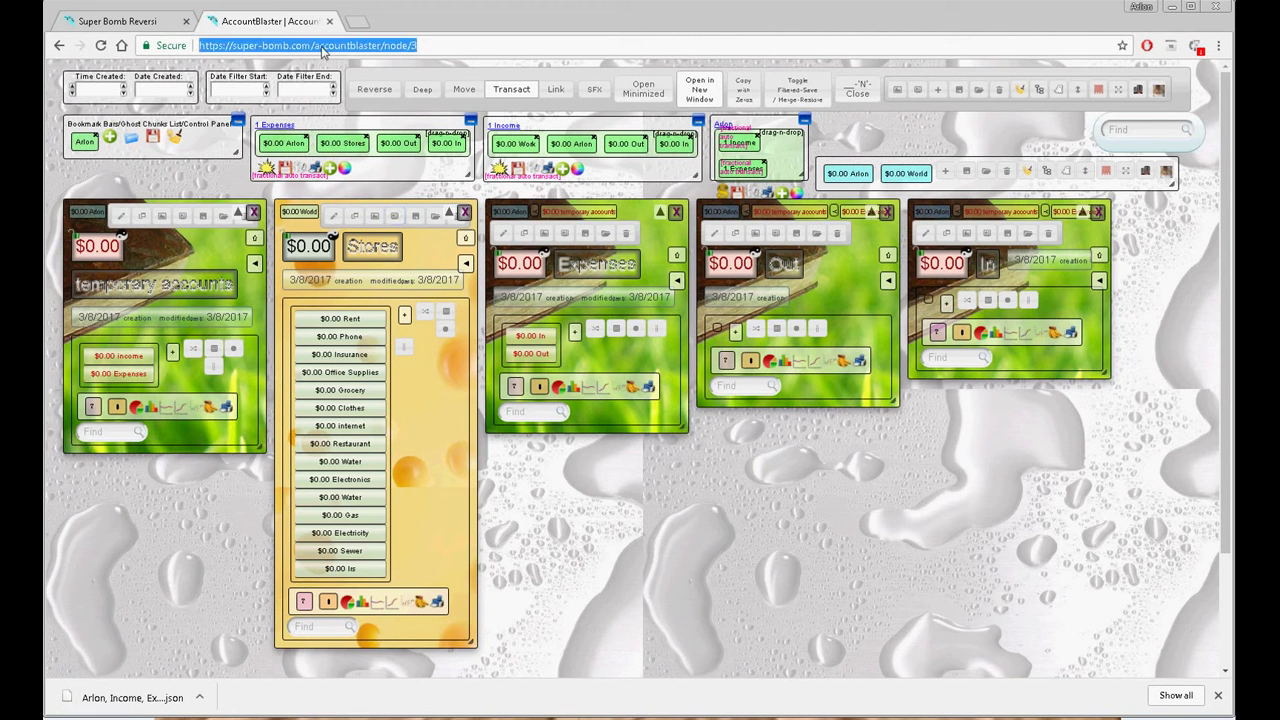
text(accountblaster.com)
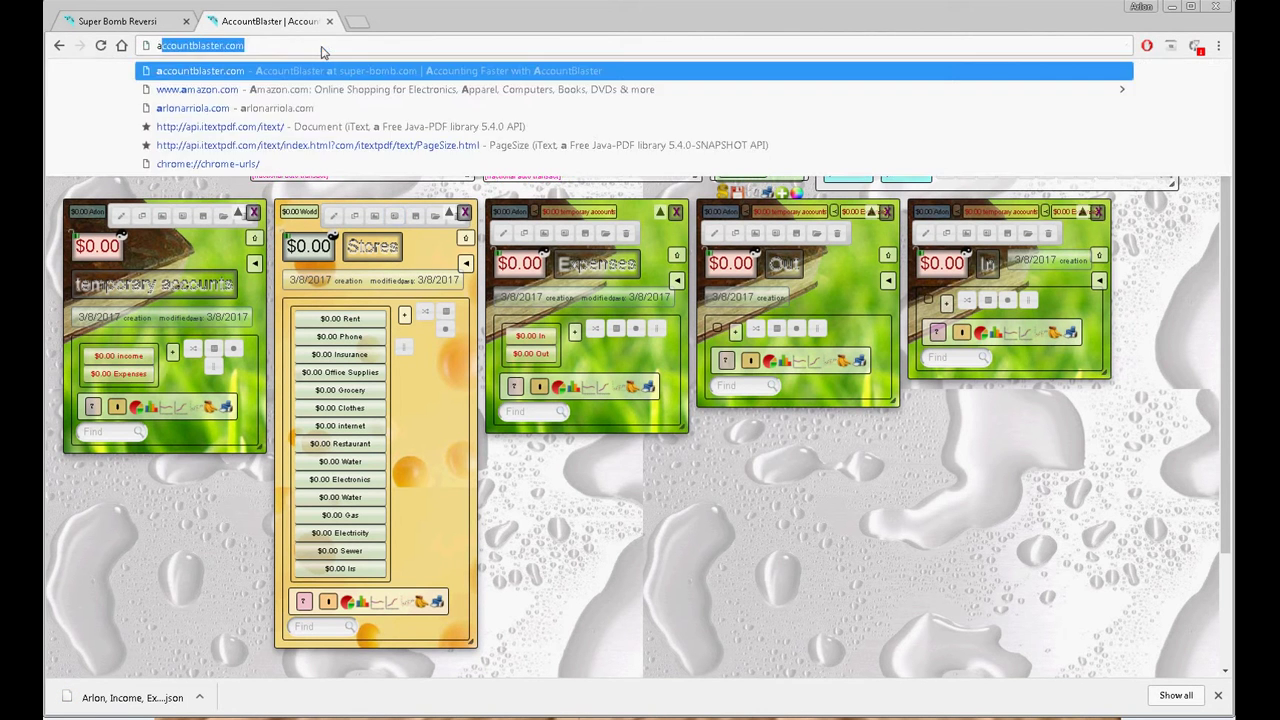
key(Return)
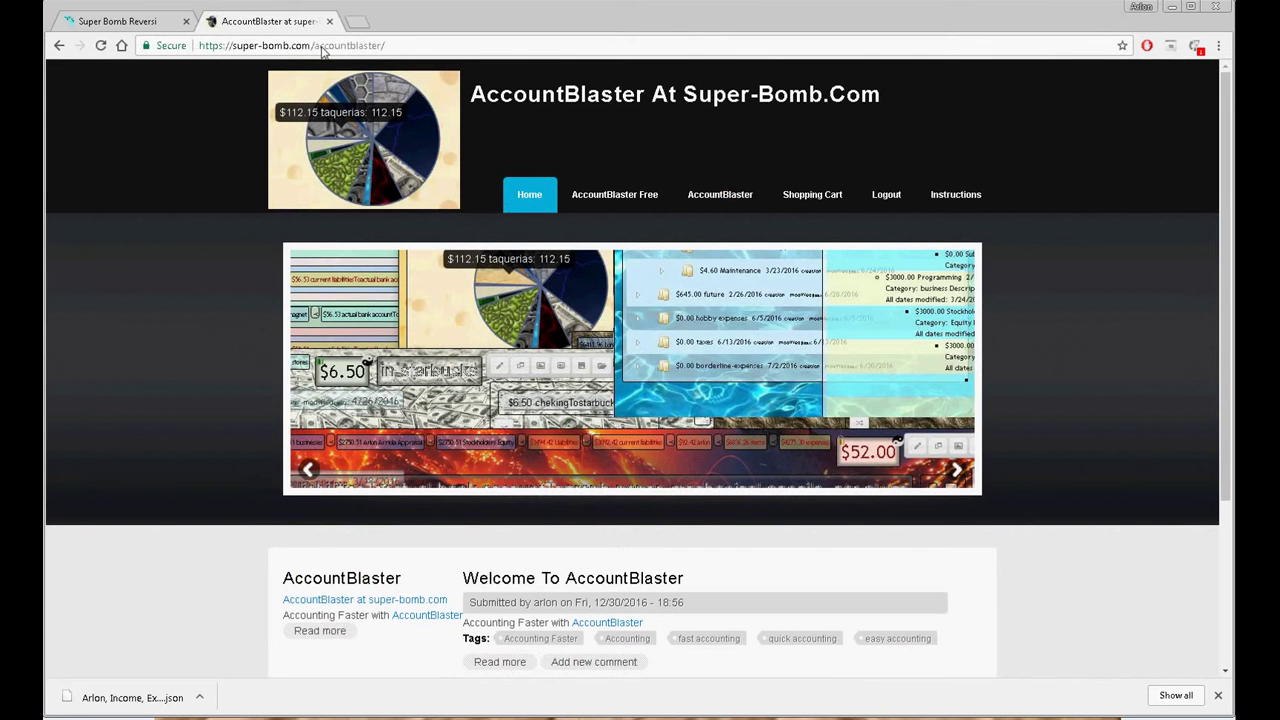
click(726, 194)
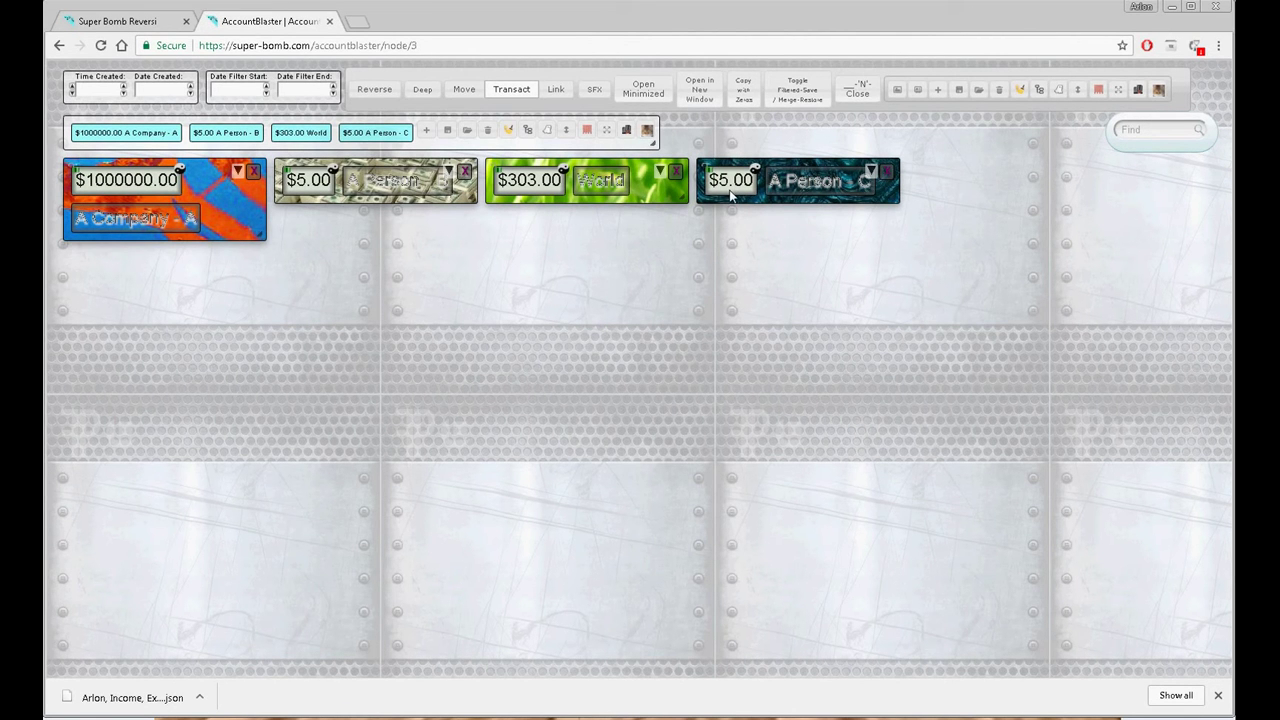
Load the saved account trees from the World and Stores JSON file in New folder (4)
click(469, 137)
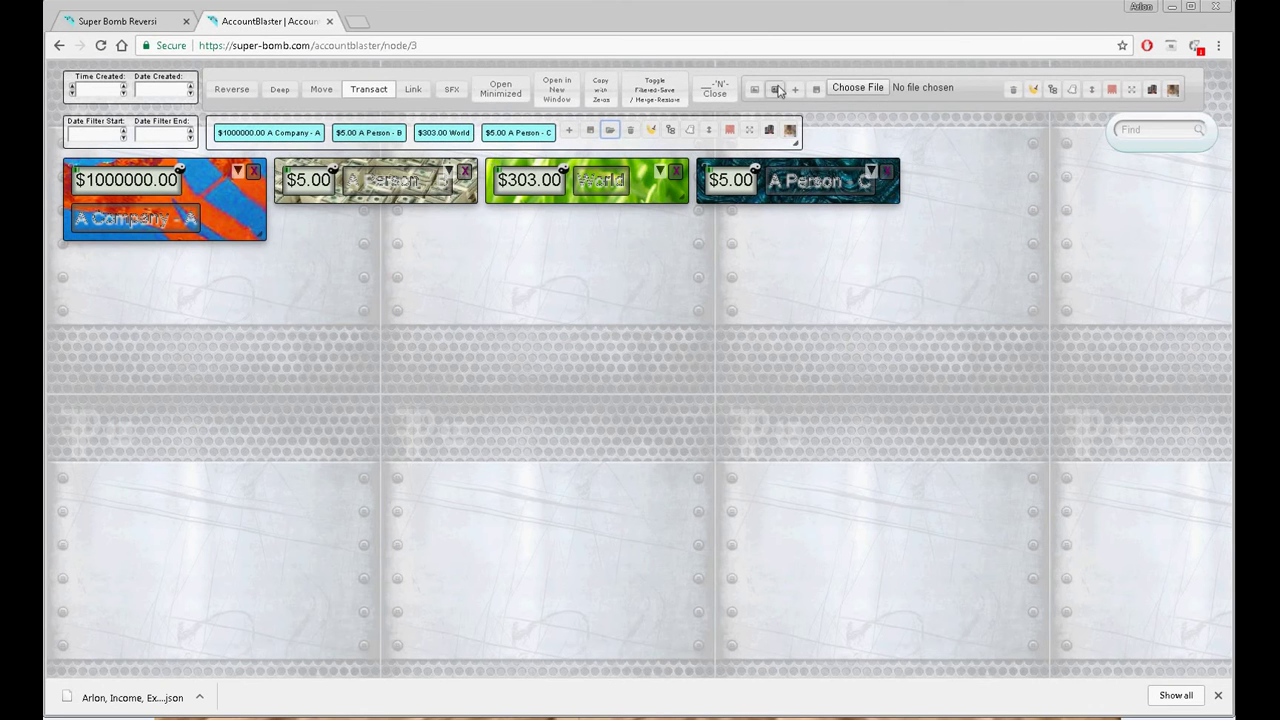
click(857, 89)
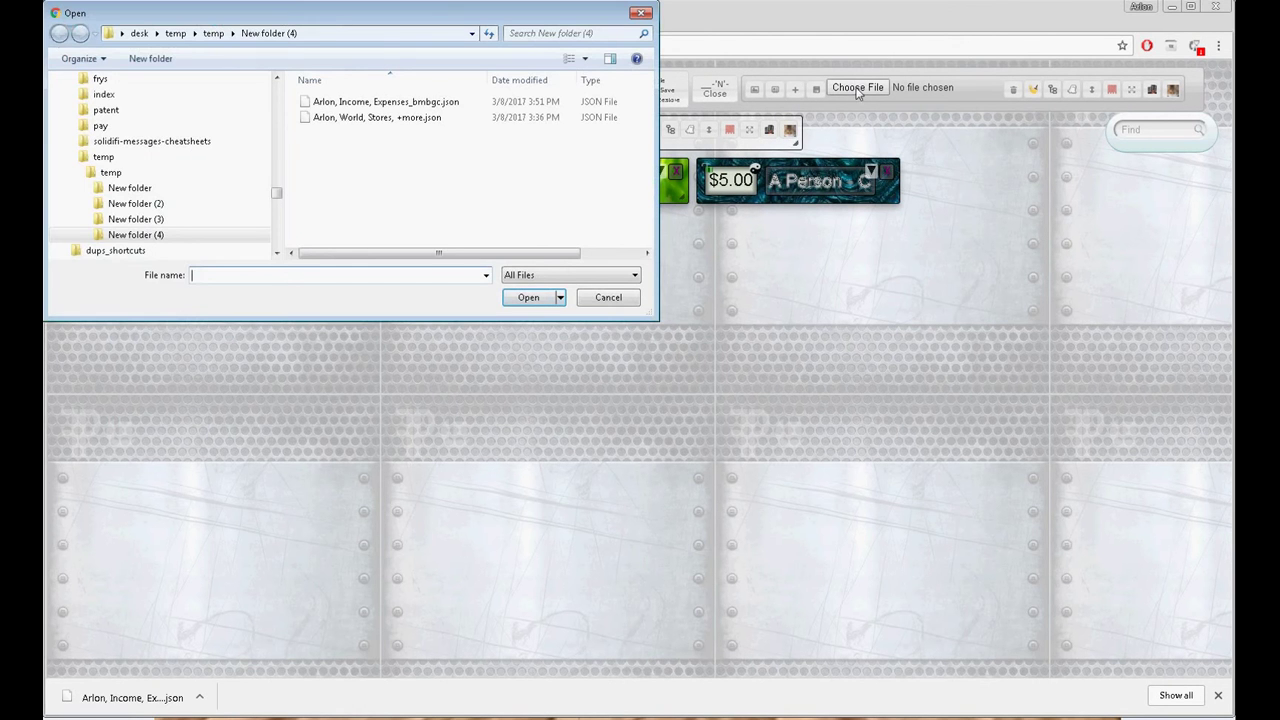
click(380, 117)
click(527, 297)
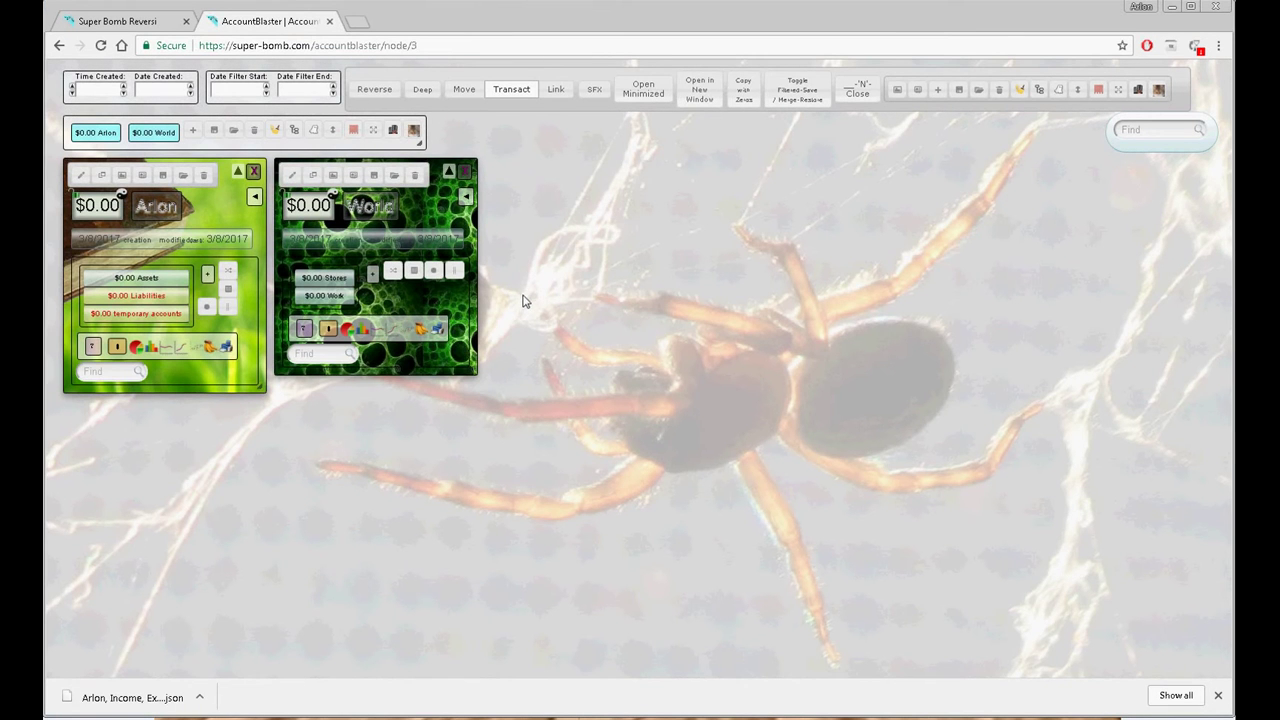
Cycle the World account's background to the pale yellow cheese texture and turn on Deep mode
click(352, 176)
click(352, 180)
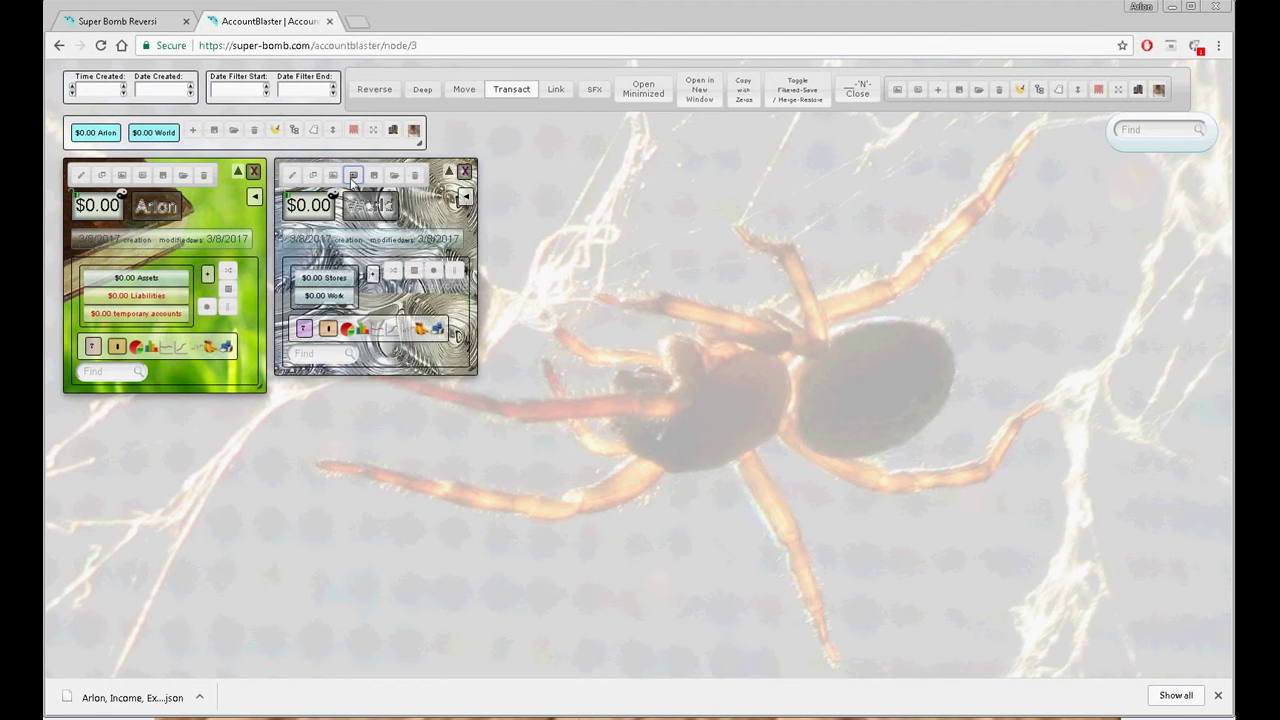
click(352, 180)
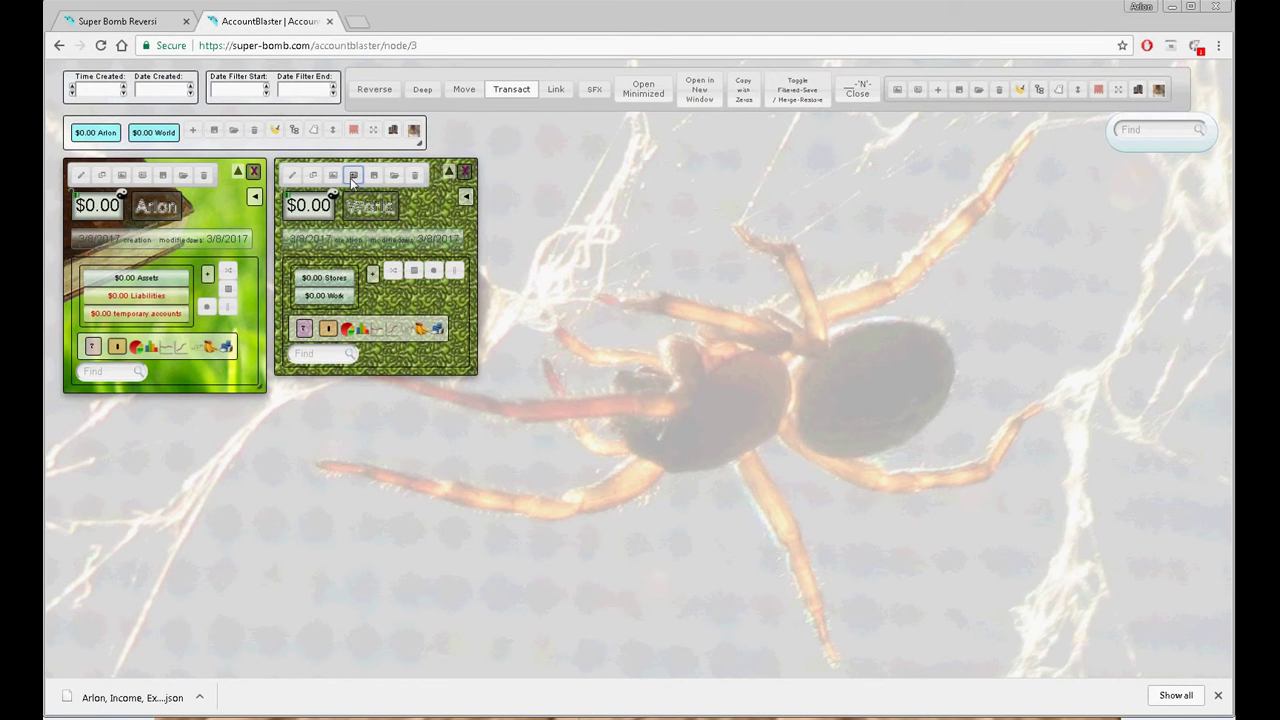
click(352, 177)
click(352, 177)
click(352, 177)
click(352, 177)
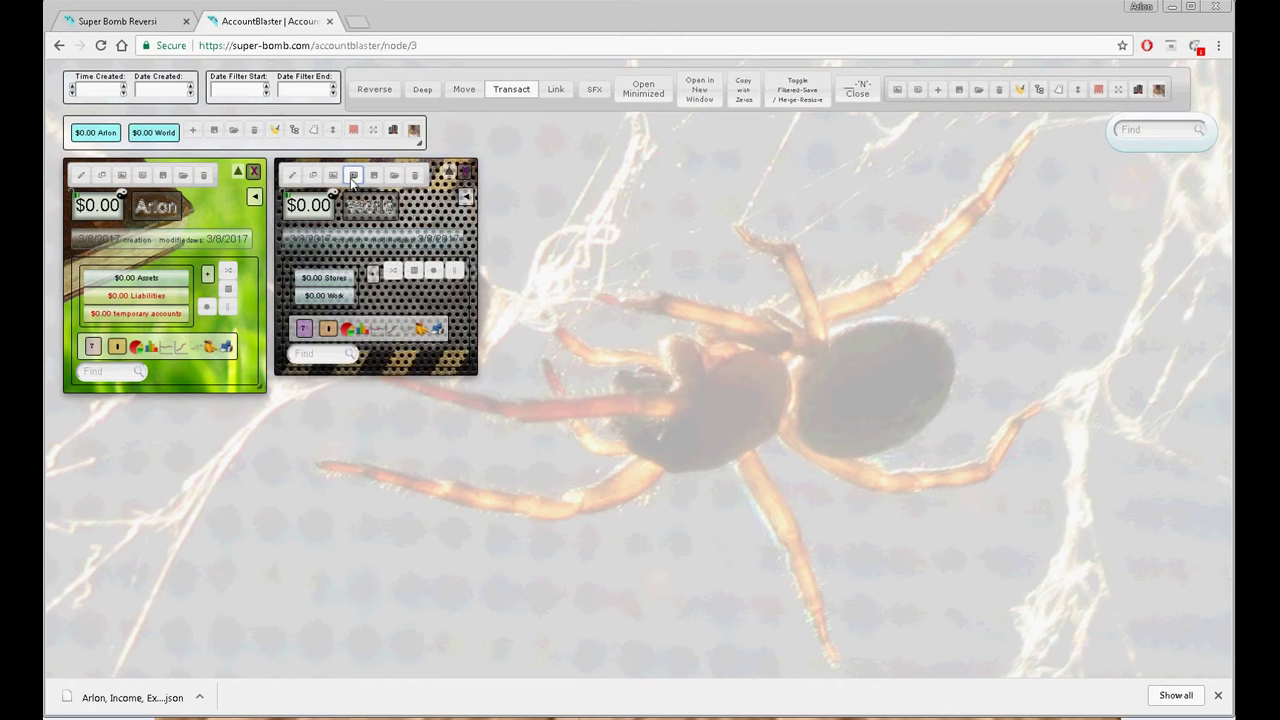
click(352, 177)
click(352, 177)
click(352, 177)
click(352, 177)
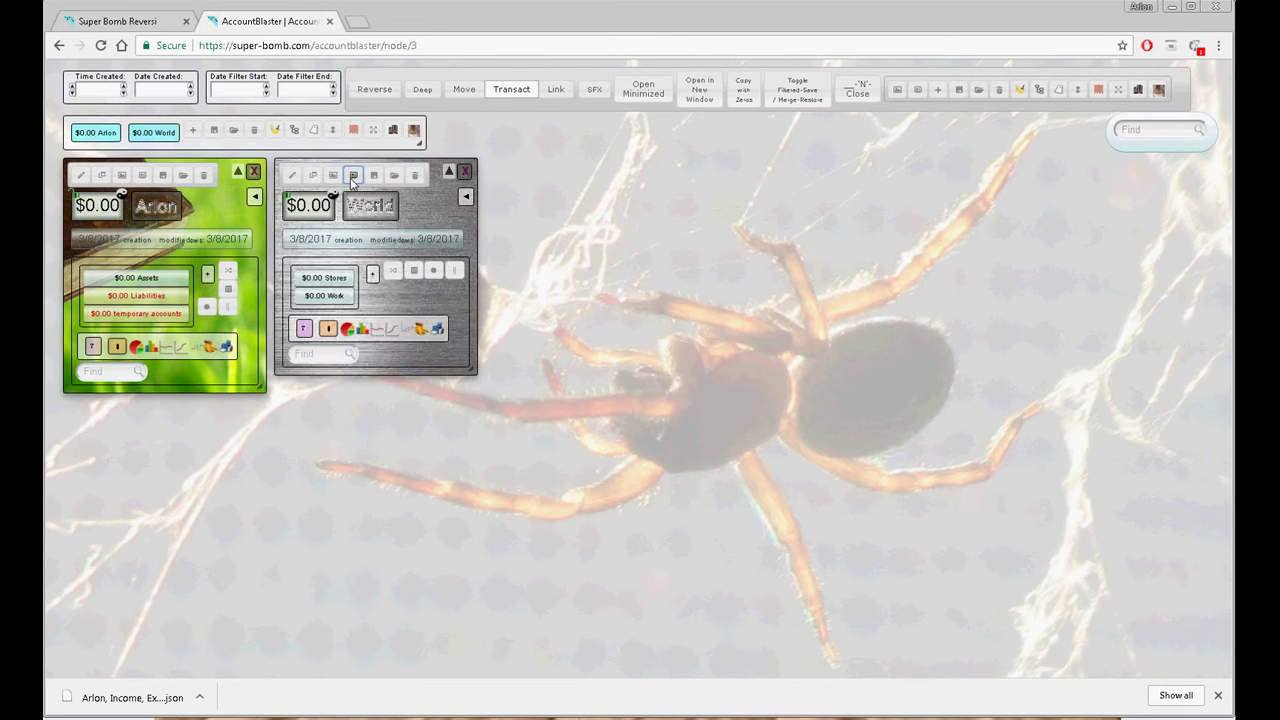
click(352, 177)
click(352, 177)
click(352, 177)
click(352, 177)
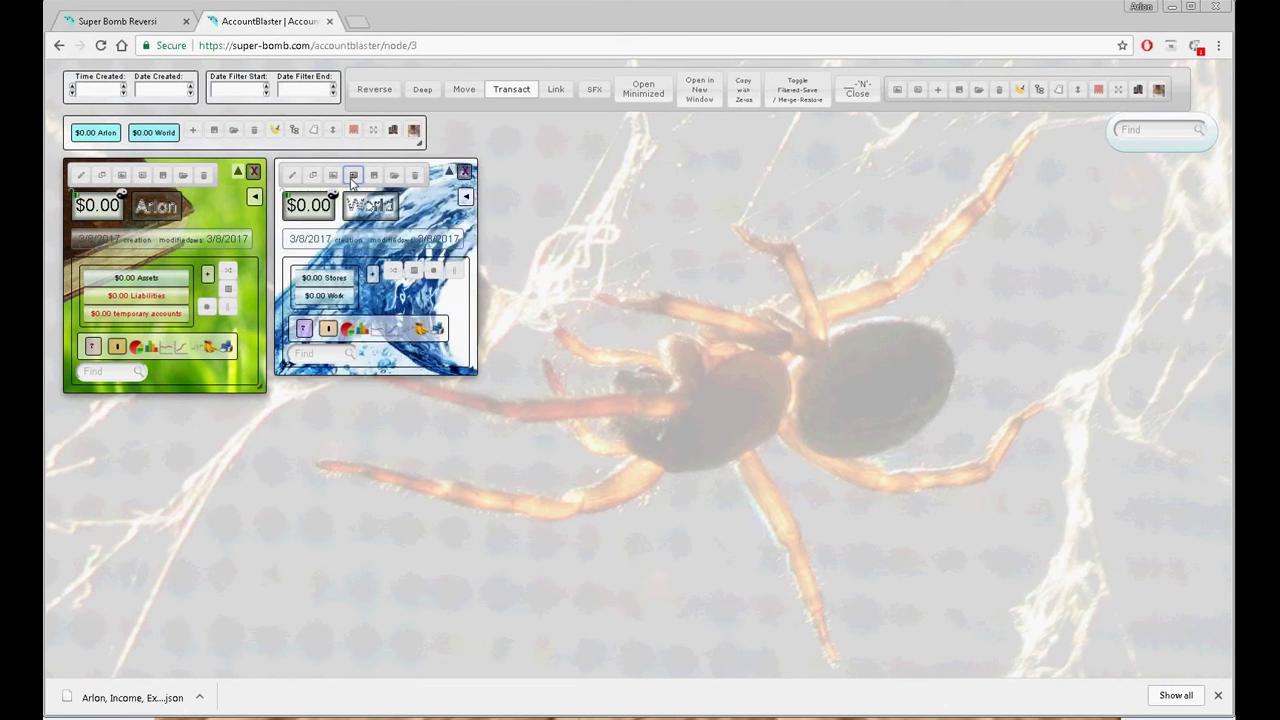
click(352, 177)
click(352, 177)
click(352, 177)
click(352, 177)
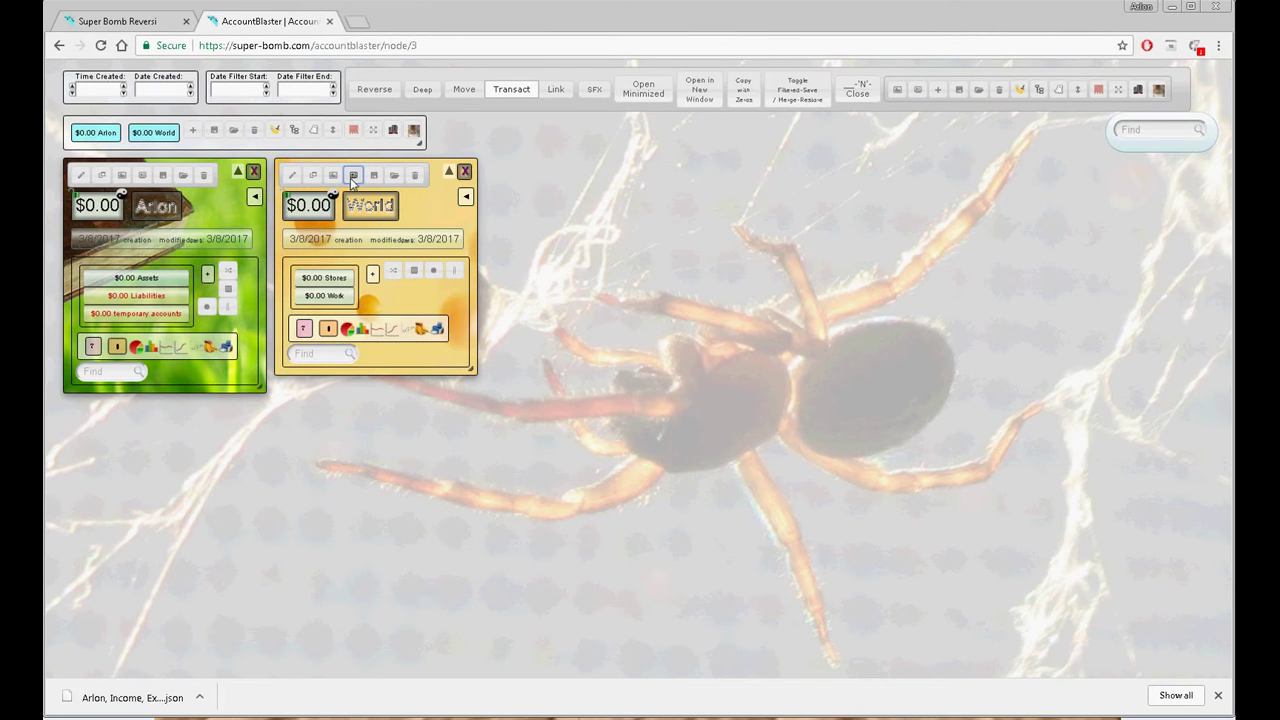
click(423, 93)
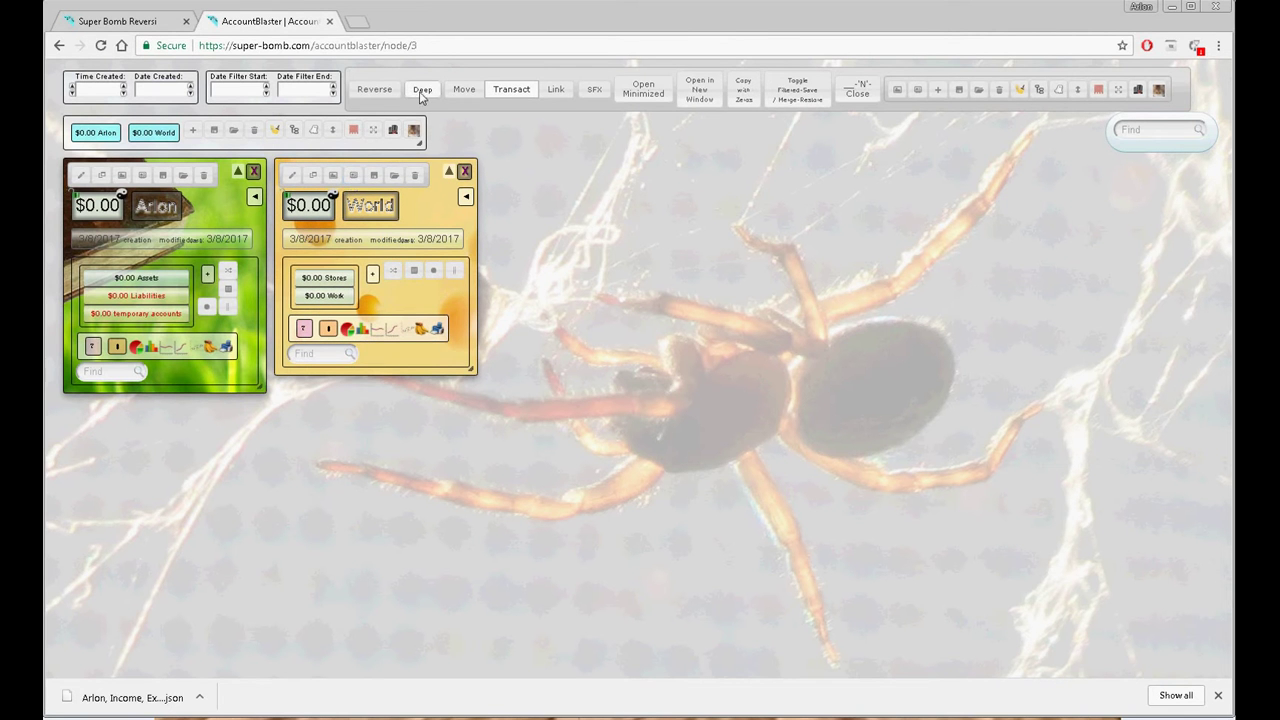
Cycle the World tree's backgrounds to the macaroni texture, turn on Reverse mode and cycle them back to the pale yellow cheese
click(354, 177)
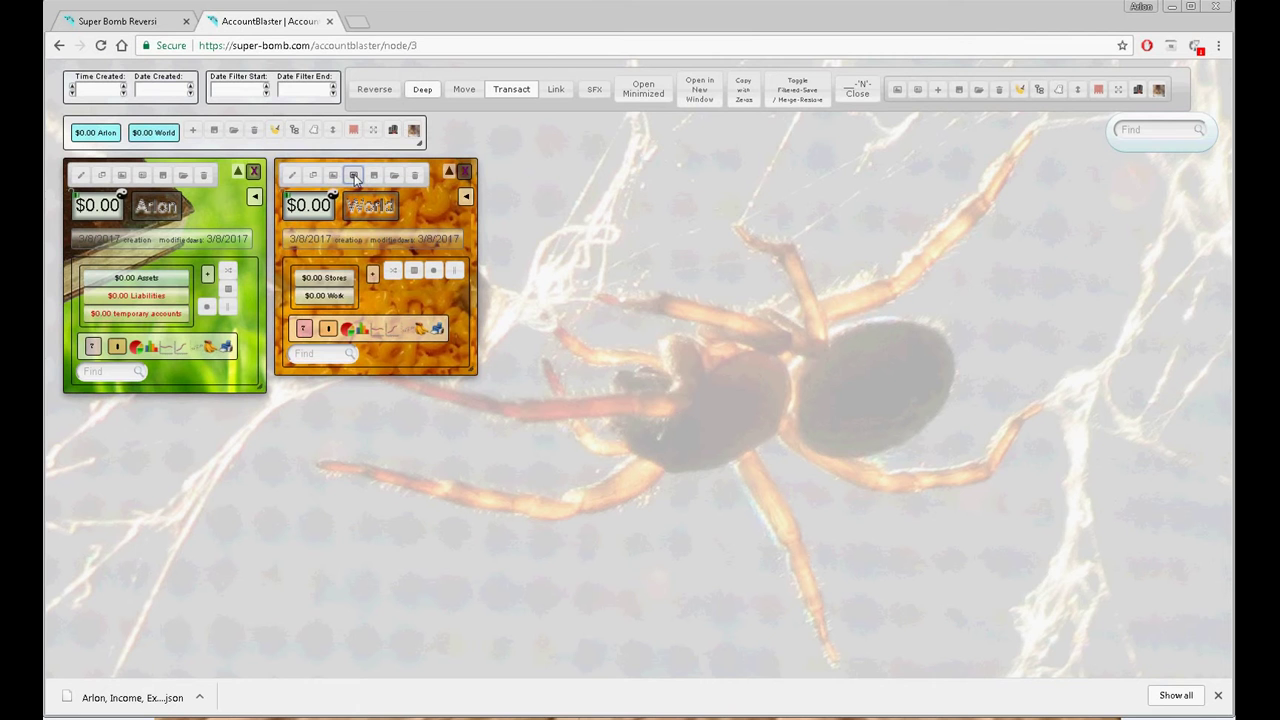
click(386, 92)
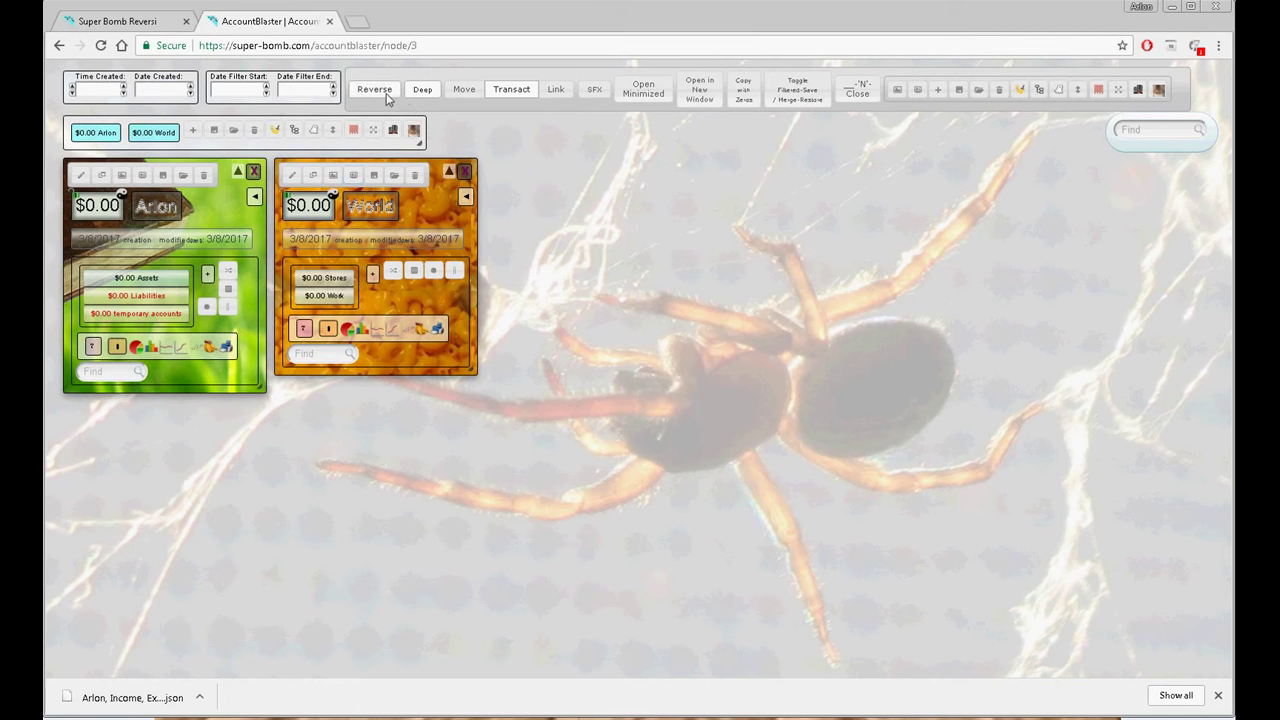
click(354, 175)
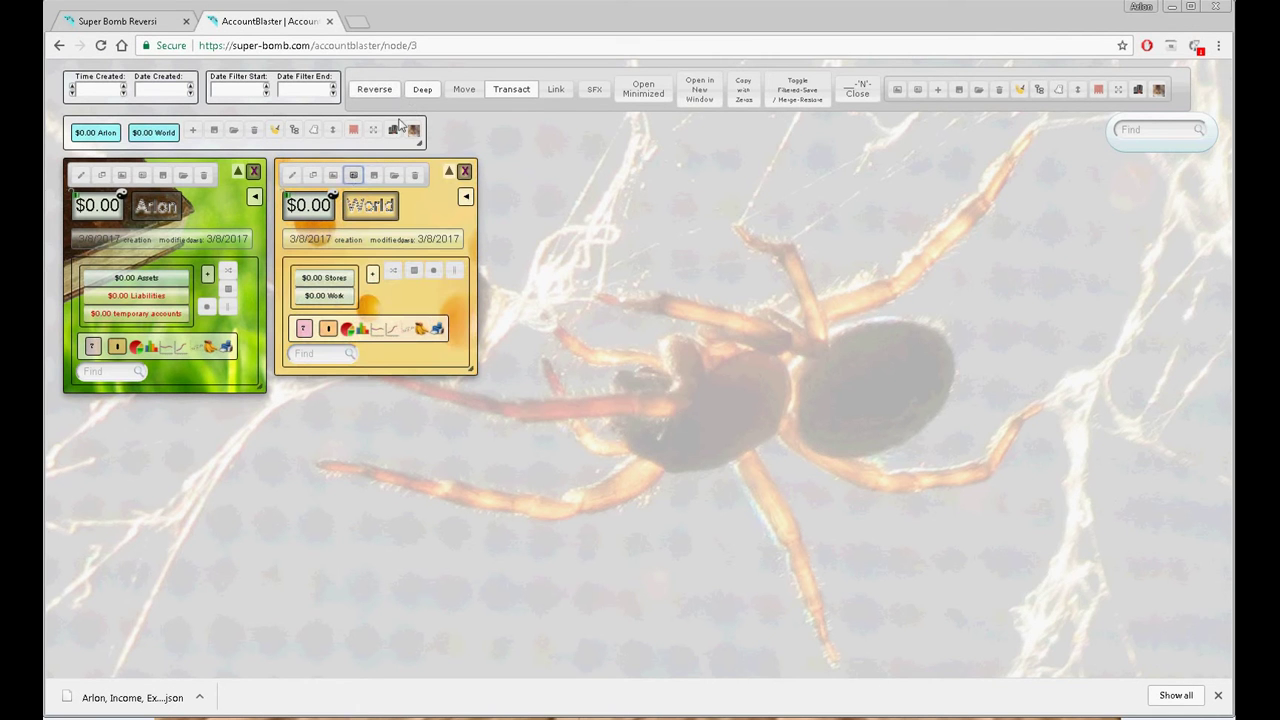
Turn on the Open in New Window mode and open the World account's Stores part
click(700, 92)
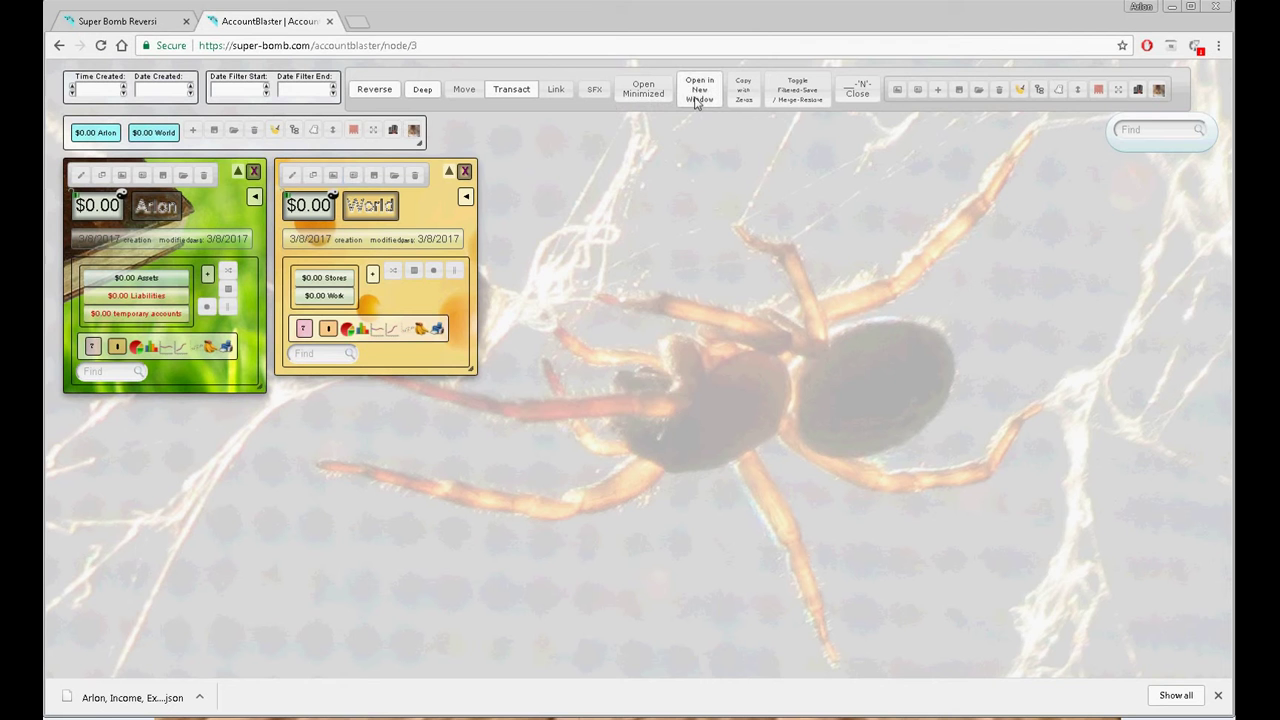
click(335, 280)
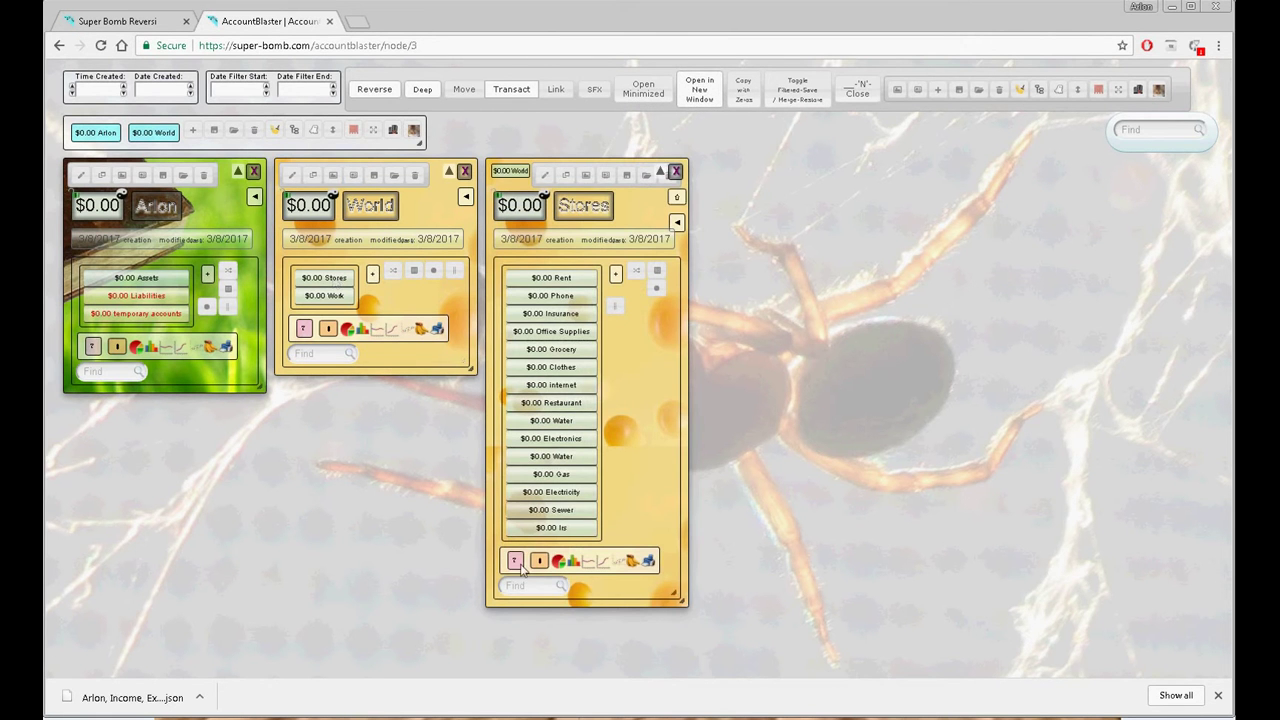
click(514, 558)
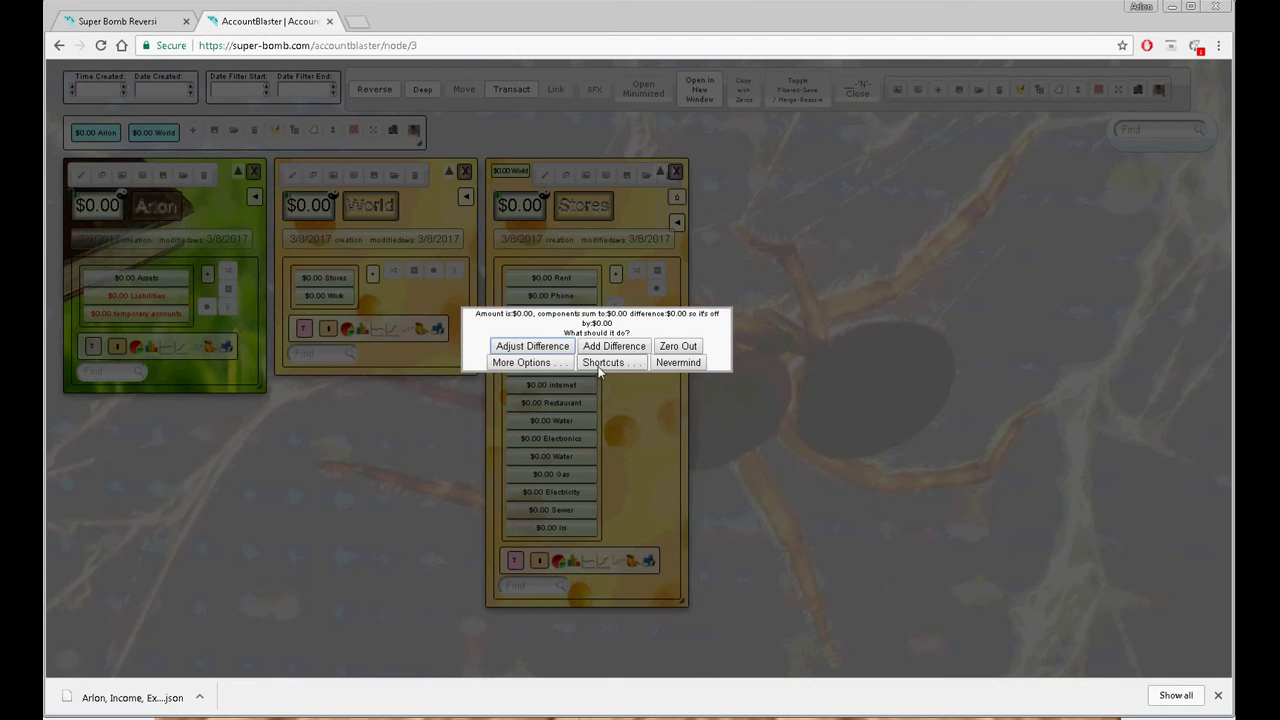
click(602, 363)
click(600, 425)
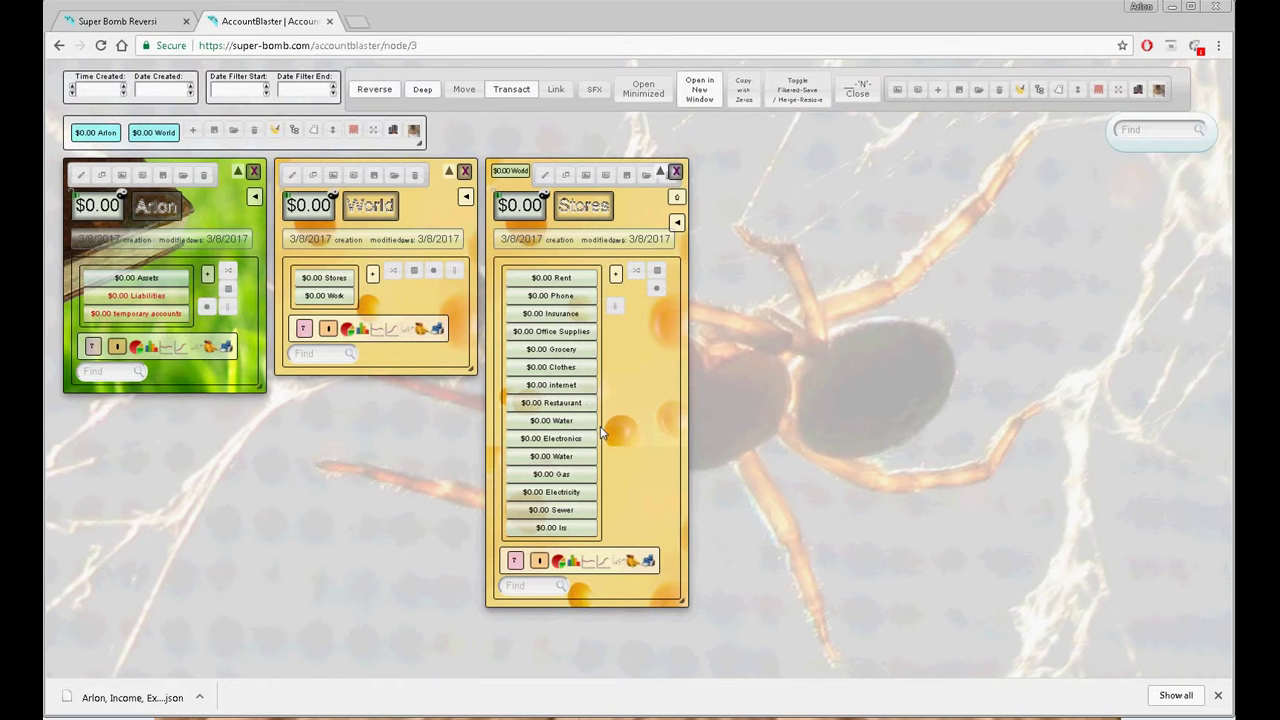
Open the first Water account in Stores and save the account trees over the existing World and Stores JSON file in New folder (4)
click(580, 424)
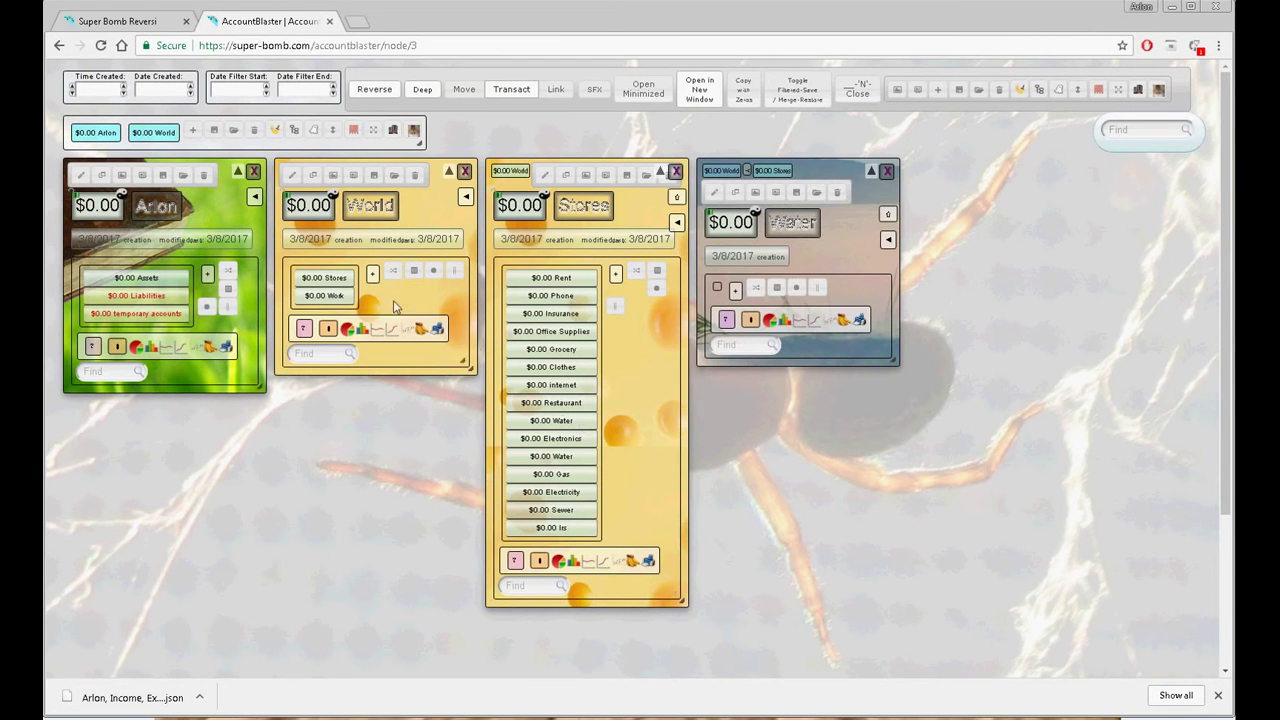
click(214, 131)
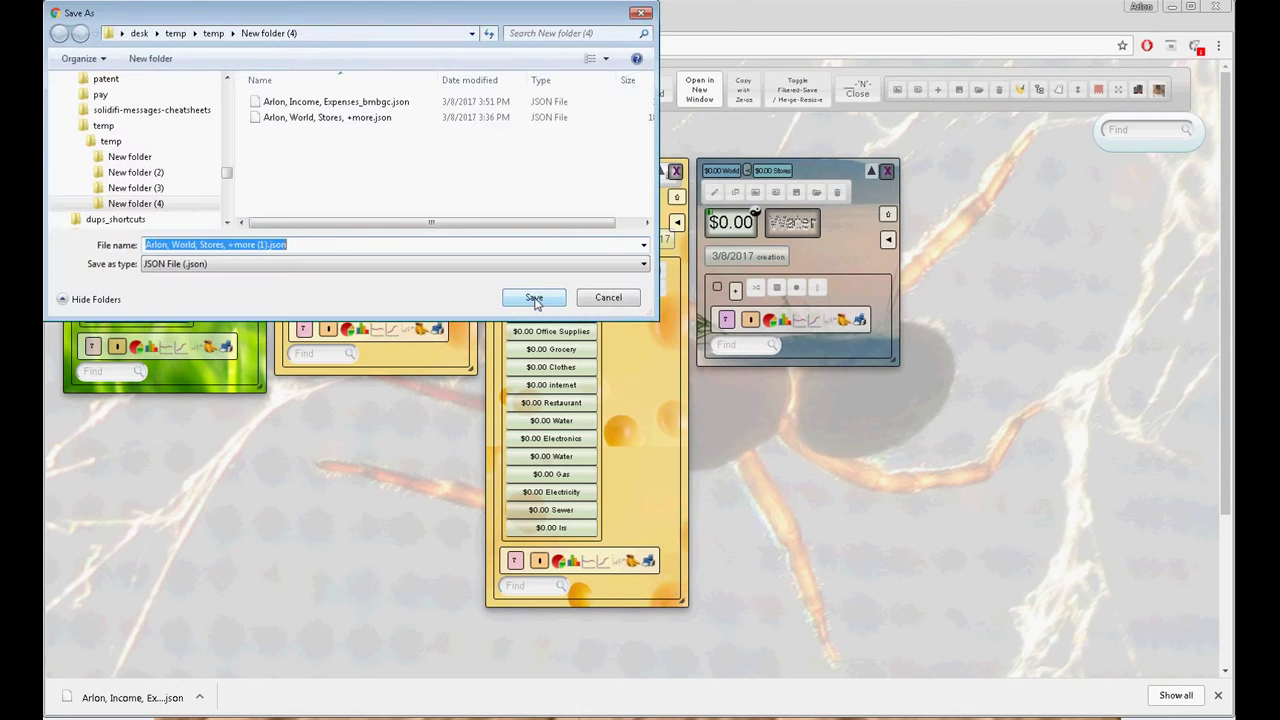
click(286, 119)
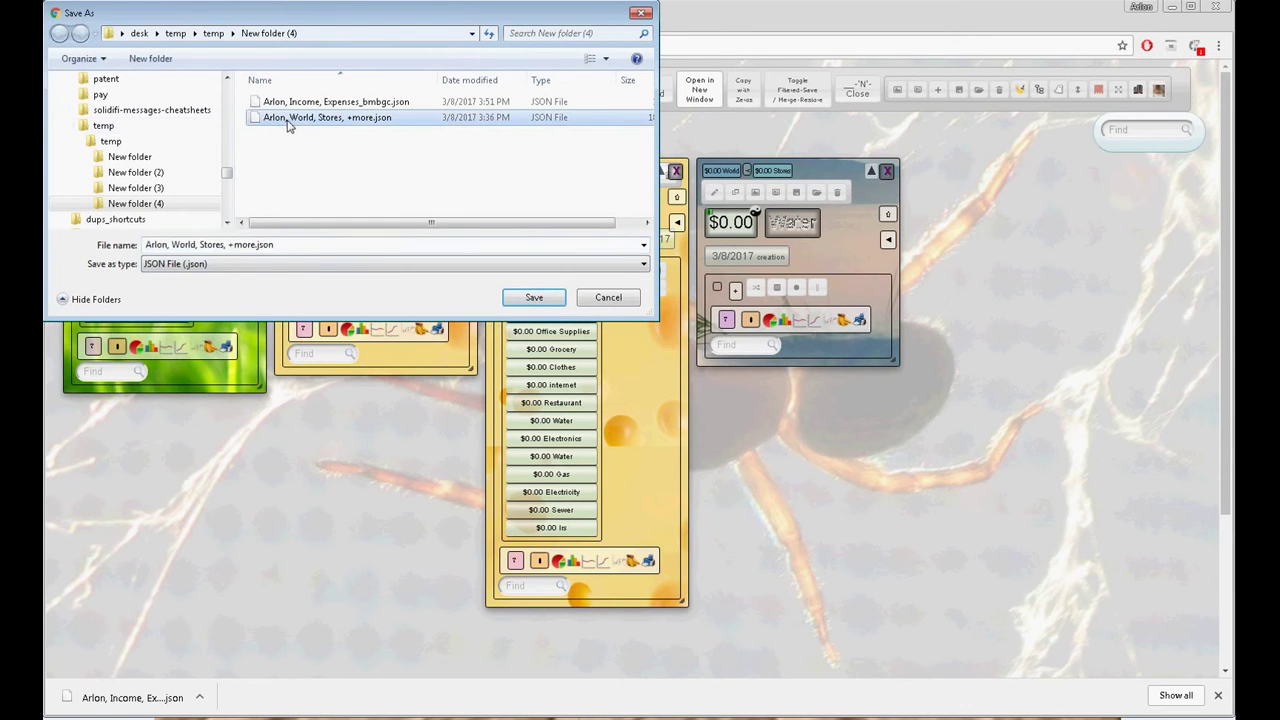
click(514, 298)
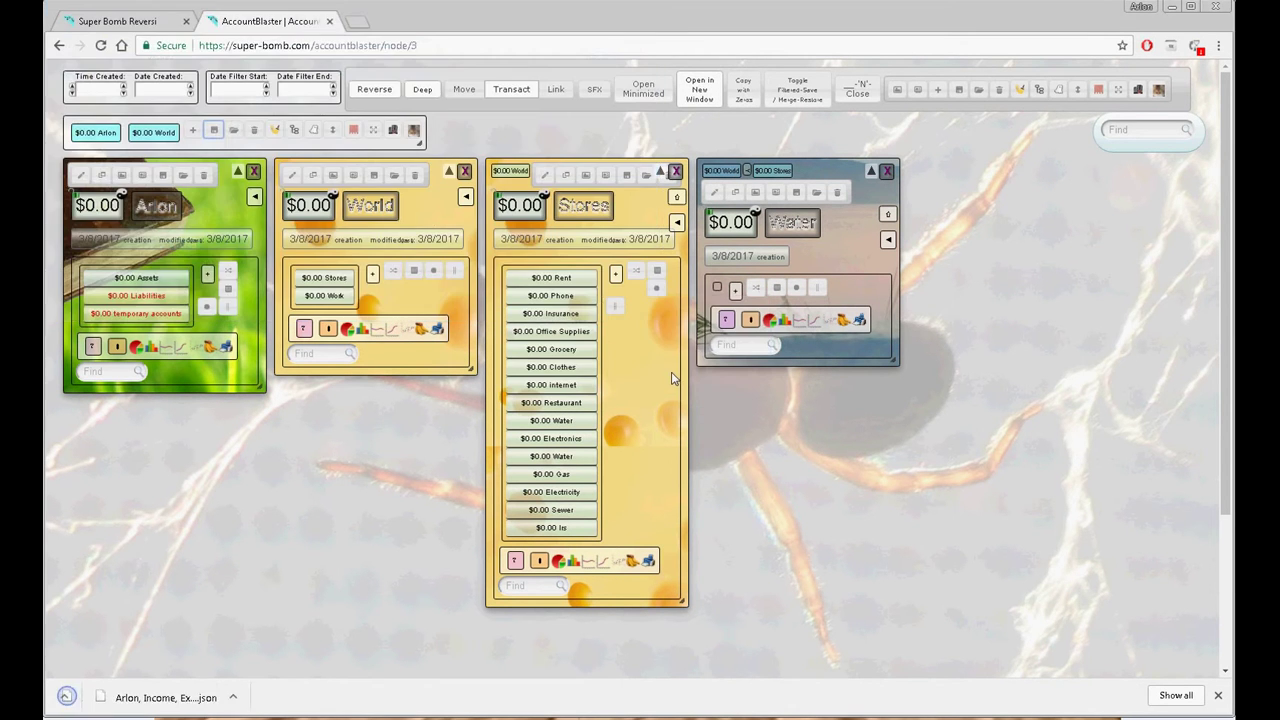
click(672, 377)
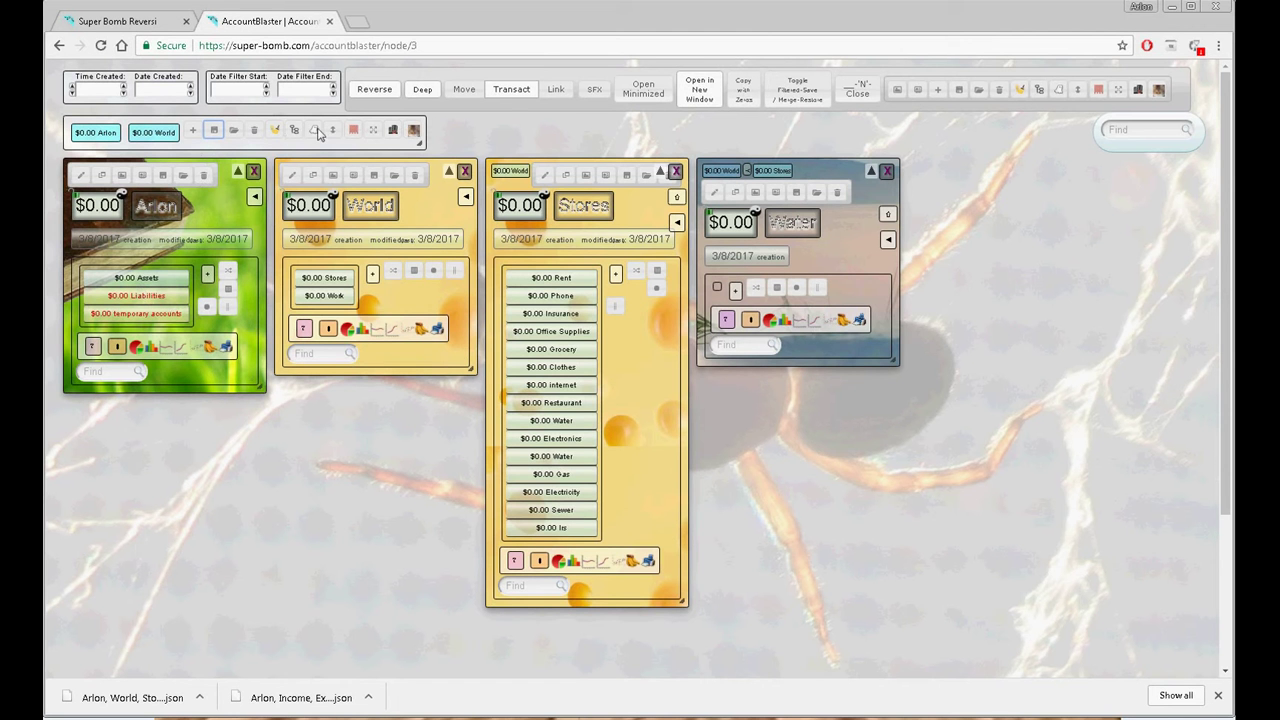
Clear all open account windows, then open the personal account's Assets with Bank Account A, Bank Account B, Piggy Bank and Wallet
click(274, 130)
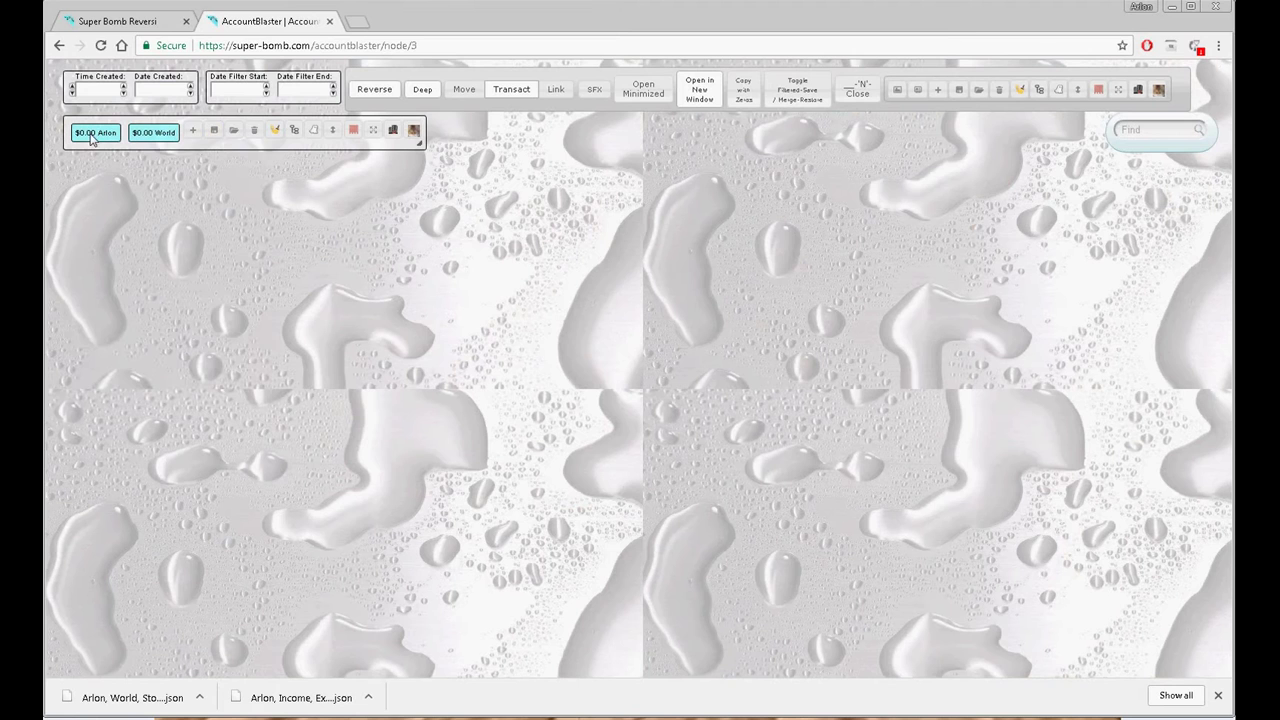
click(96, 134)
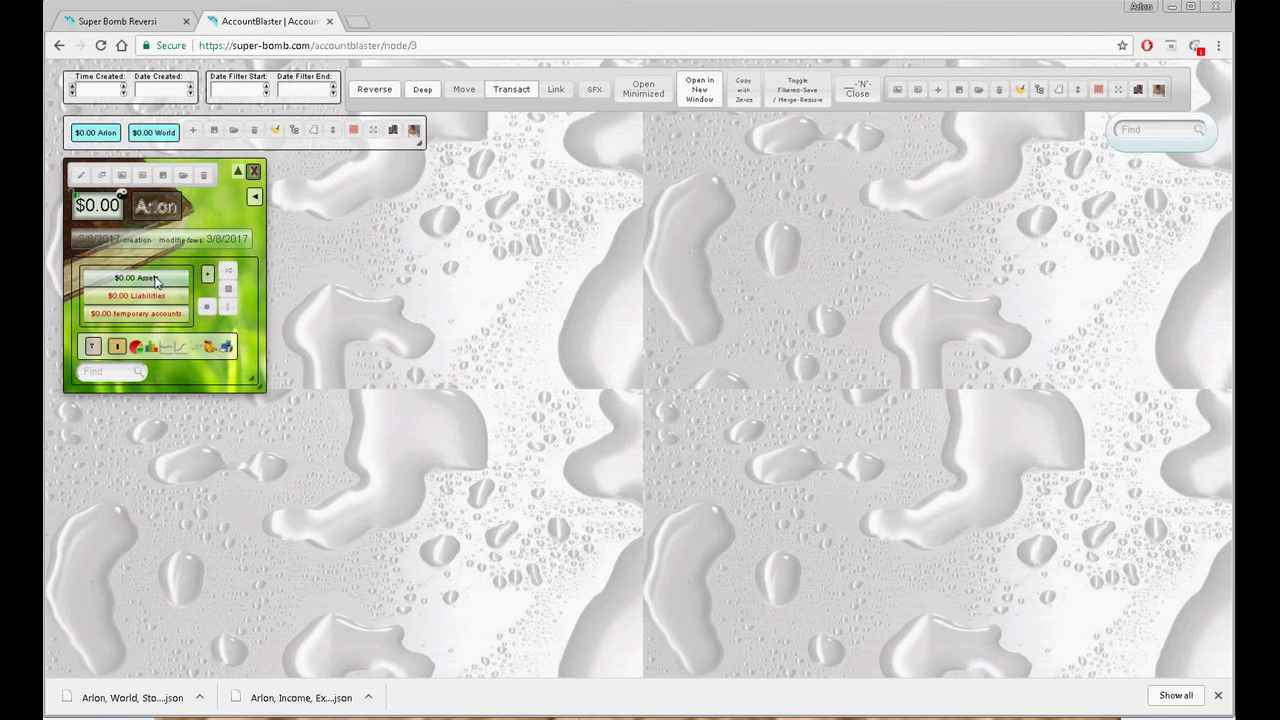
click(155, 281)
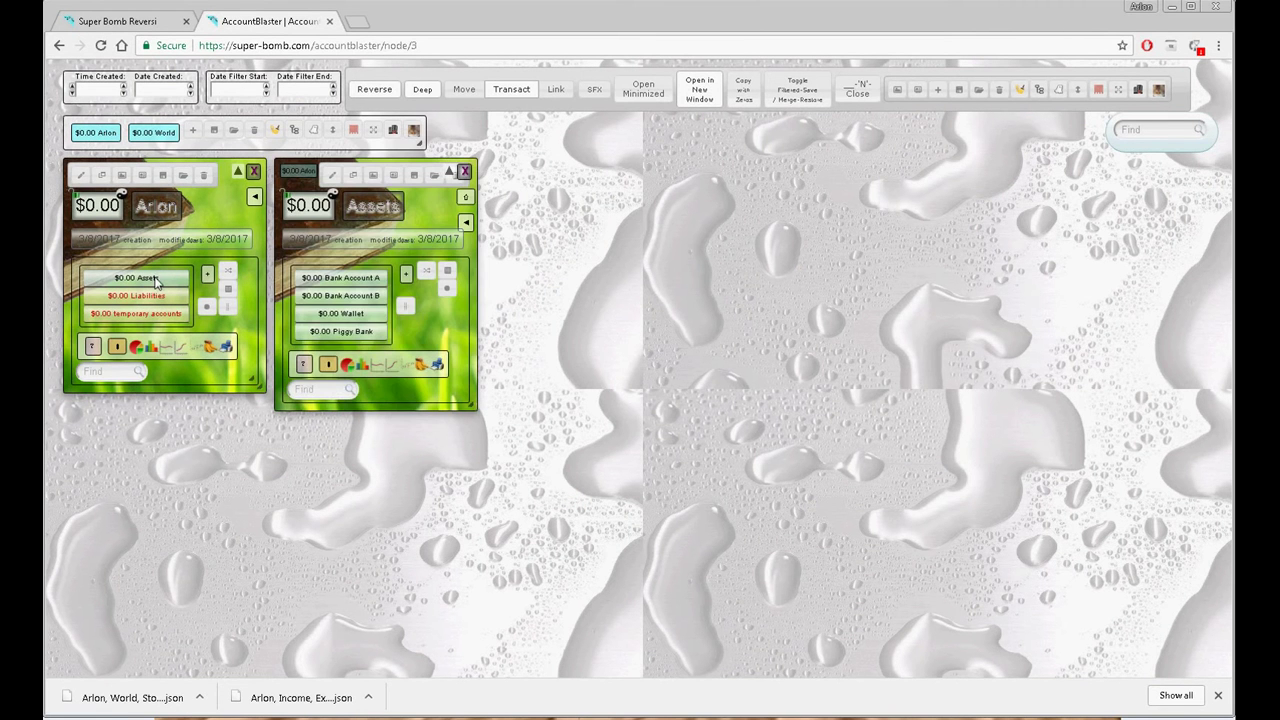
click(342, 285)
click(342, 296)
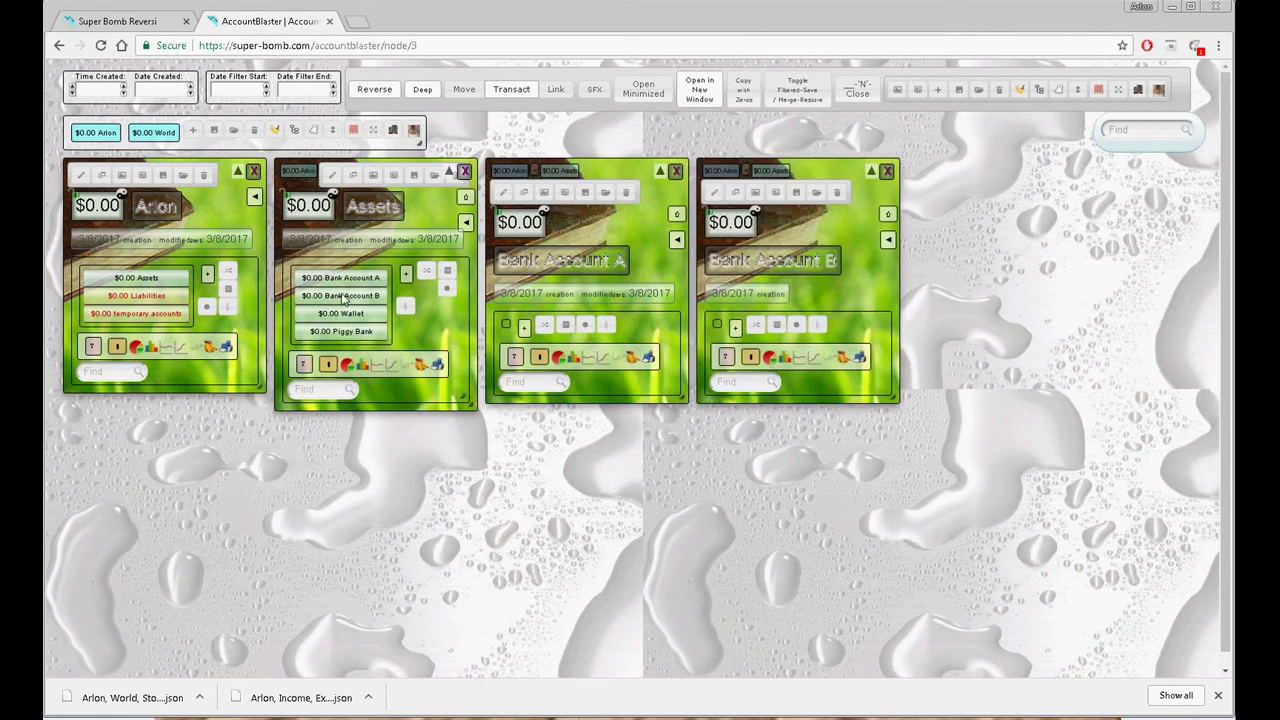
click(344, 333)
click(348, 316)
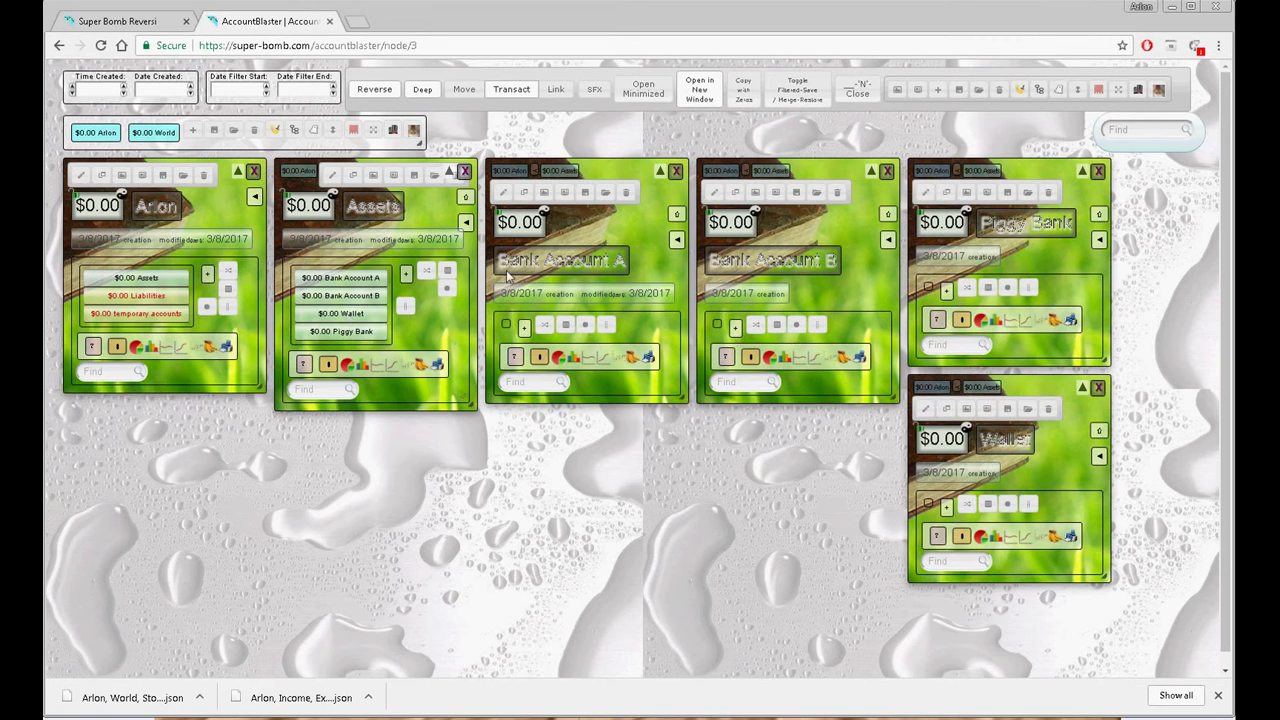
Set the amount of Bank Account A to $50
click(502, 193)
double_click(565, 330)
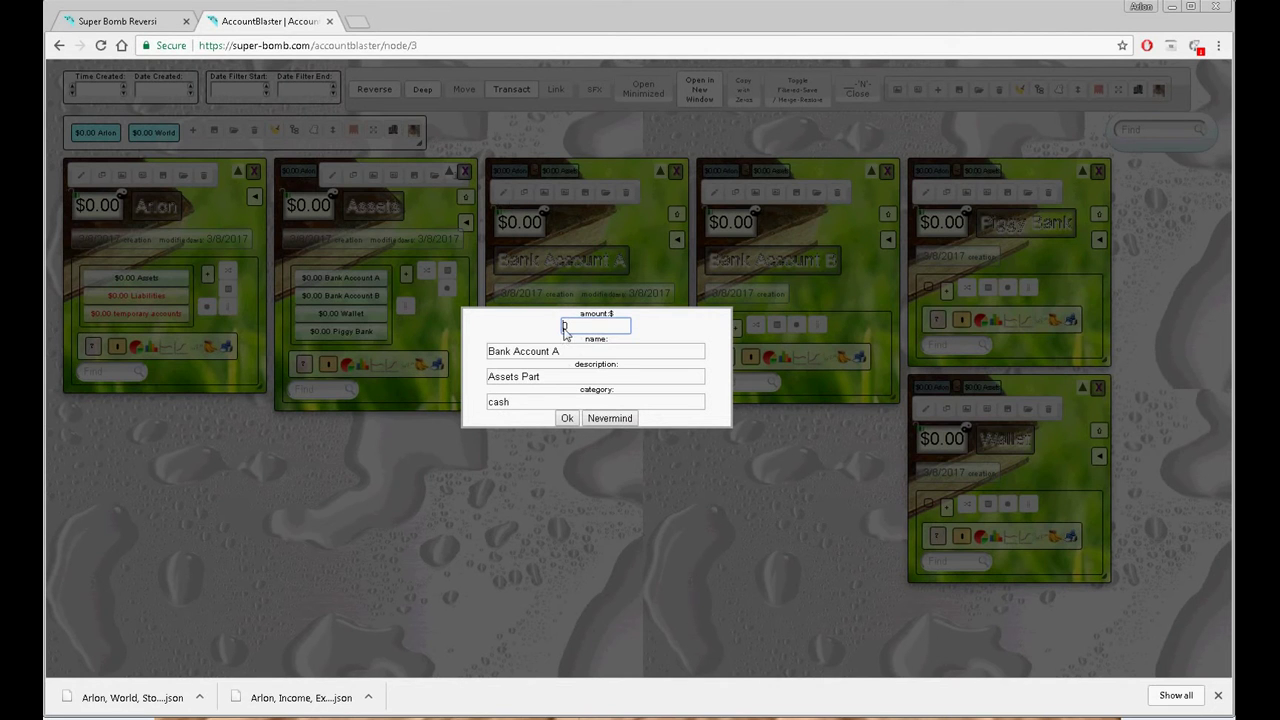
text(50)
click(567, 418)
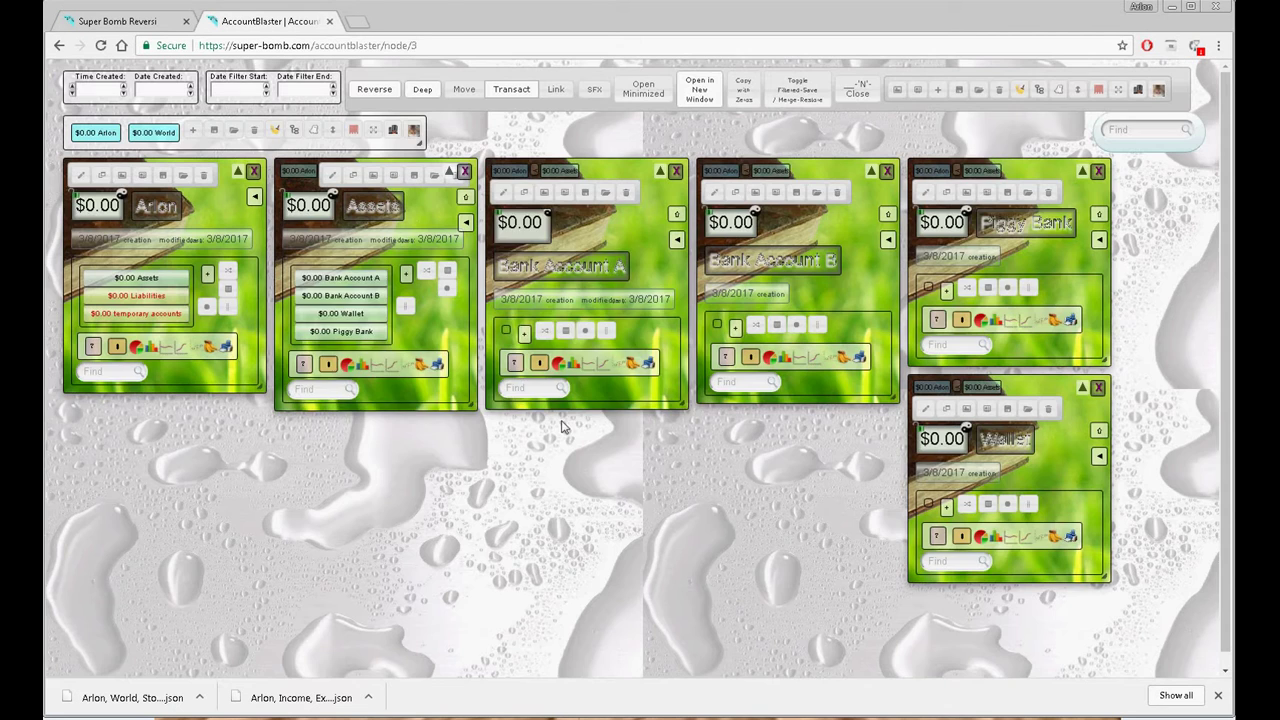
Set the amount of Bank Account B to $30
click(715, 193)
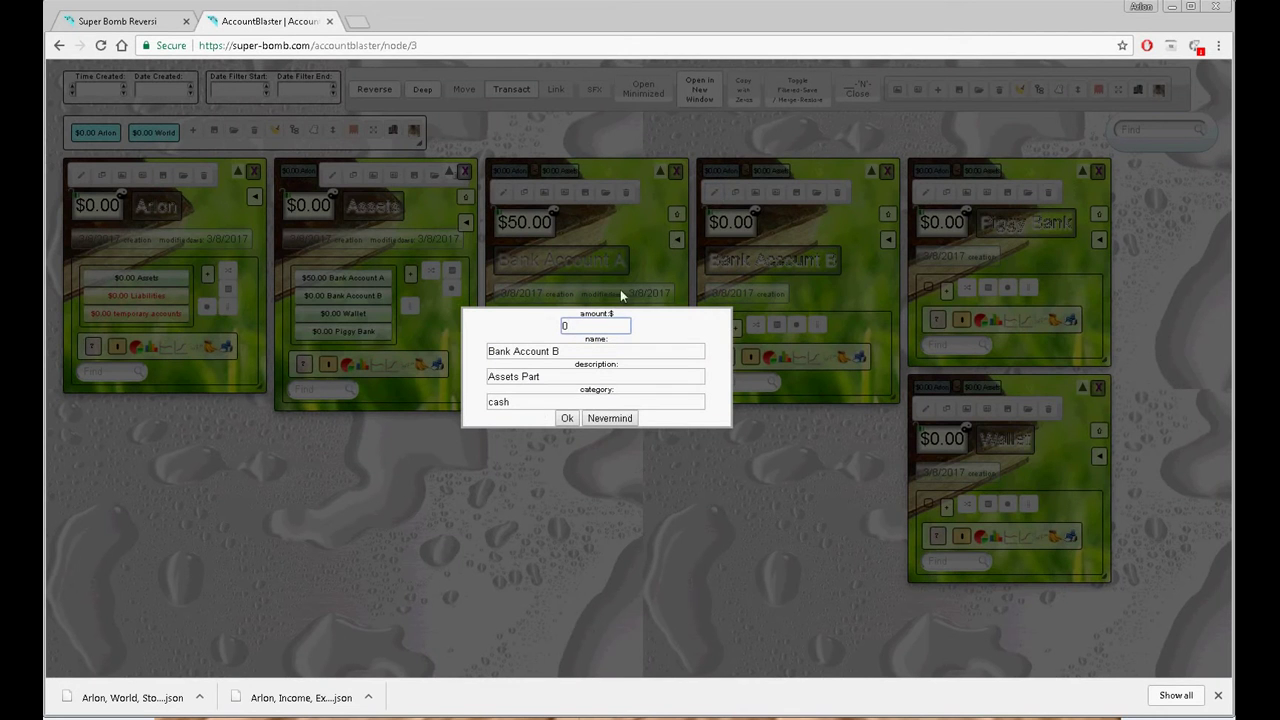
double_click(565, 329)
text(30)
click(567, 421)
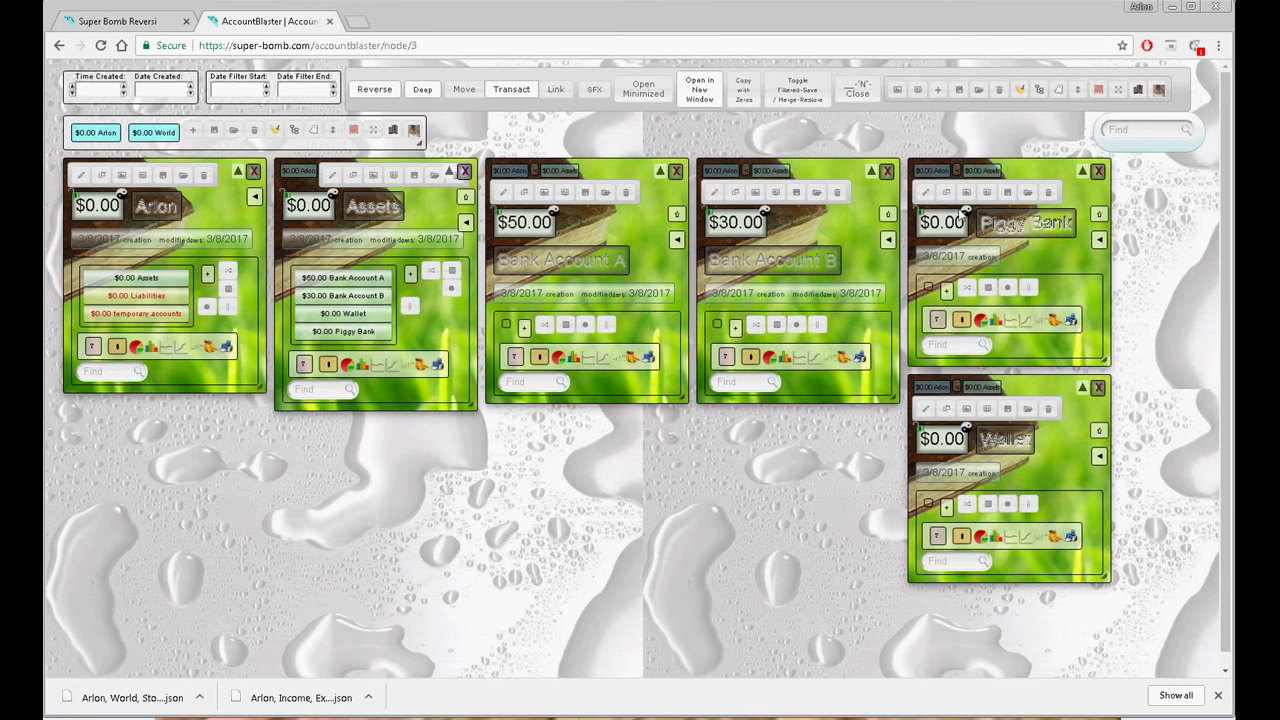
Set the Piggy Bank's amount to $0.12 and the Wallet's amount to $12
click(925, 195)
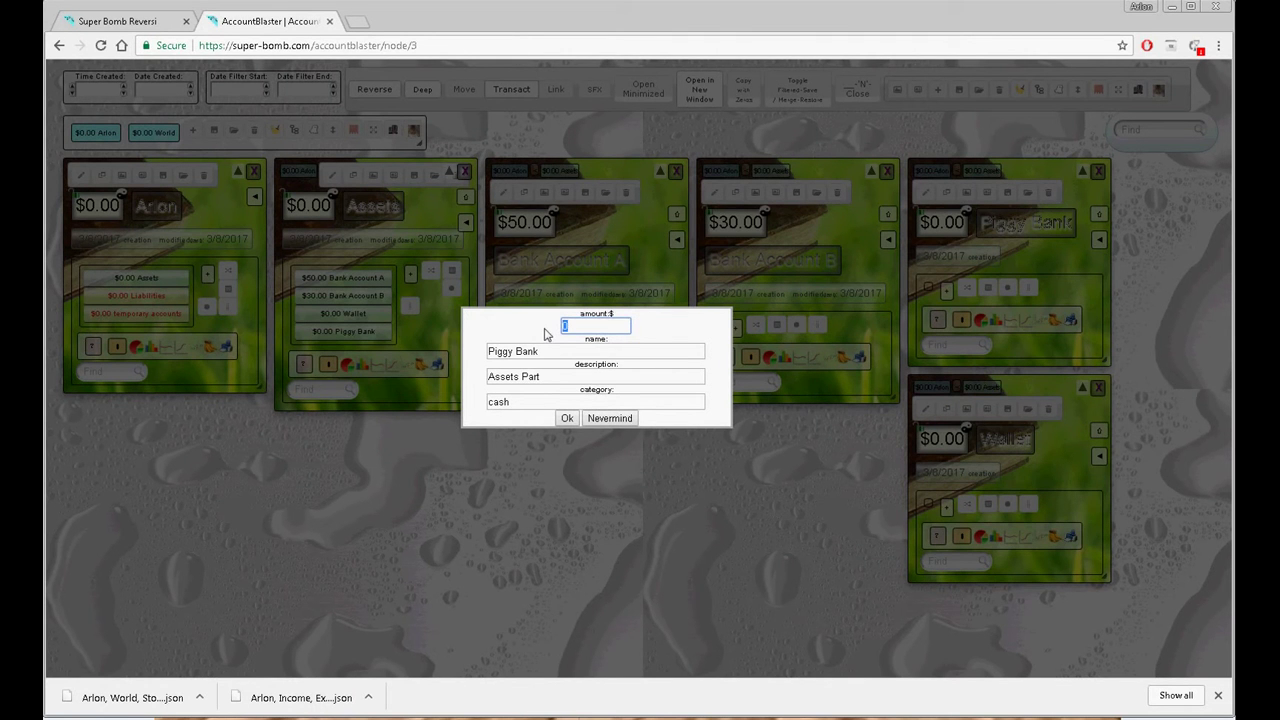
text(12)
key(Return)
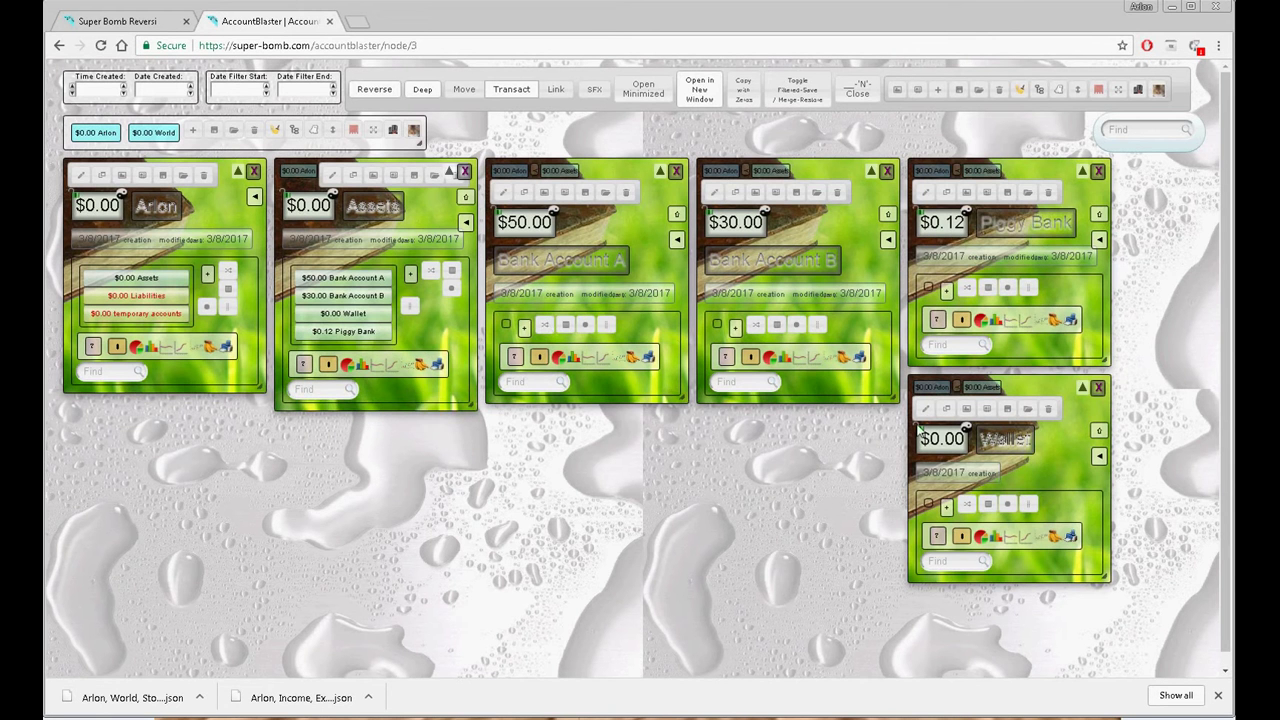
click(925, 408)
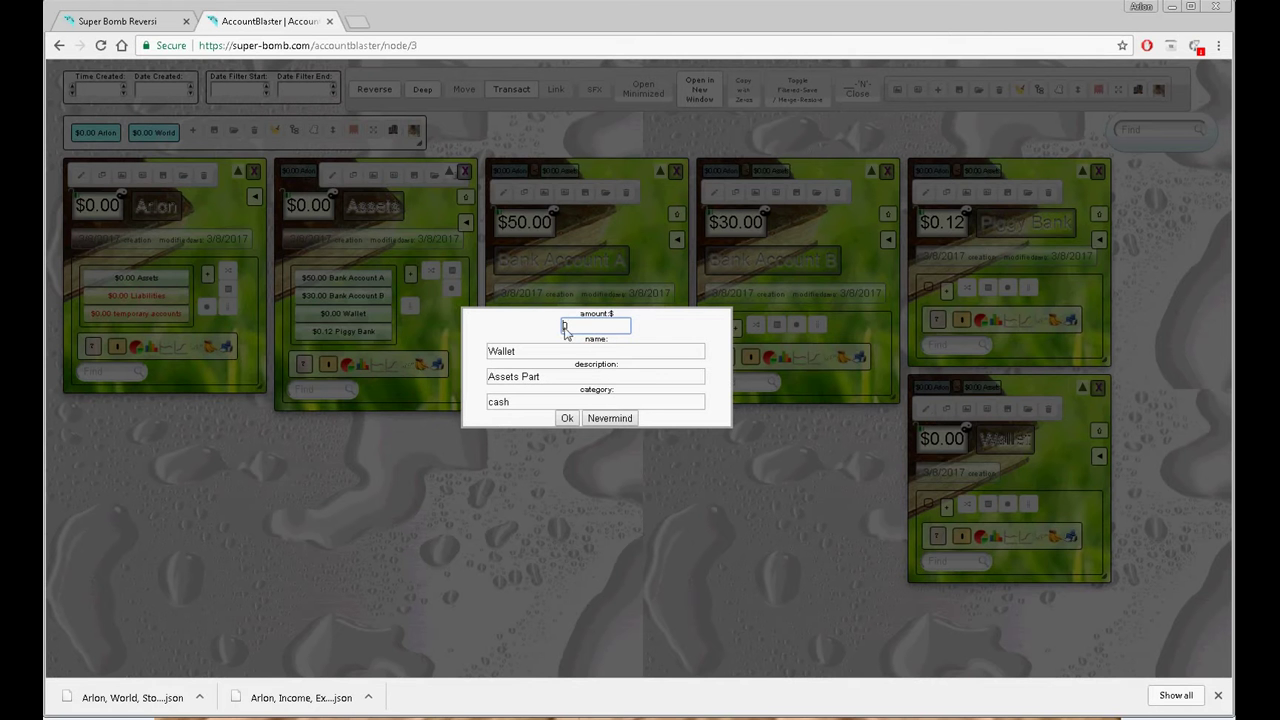
click(571, 419)
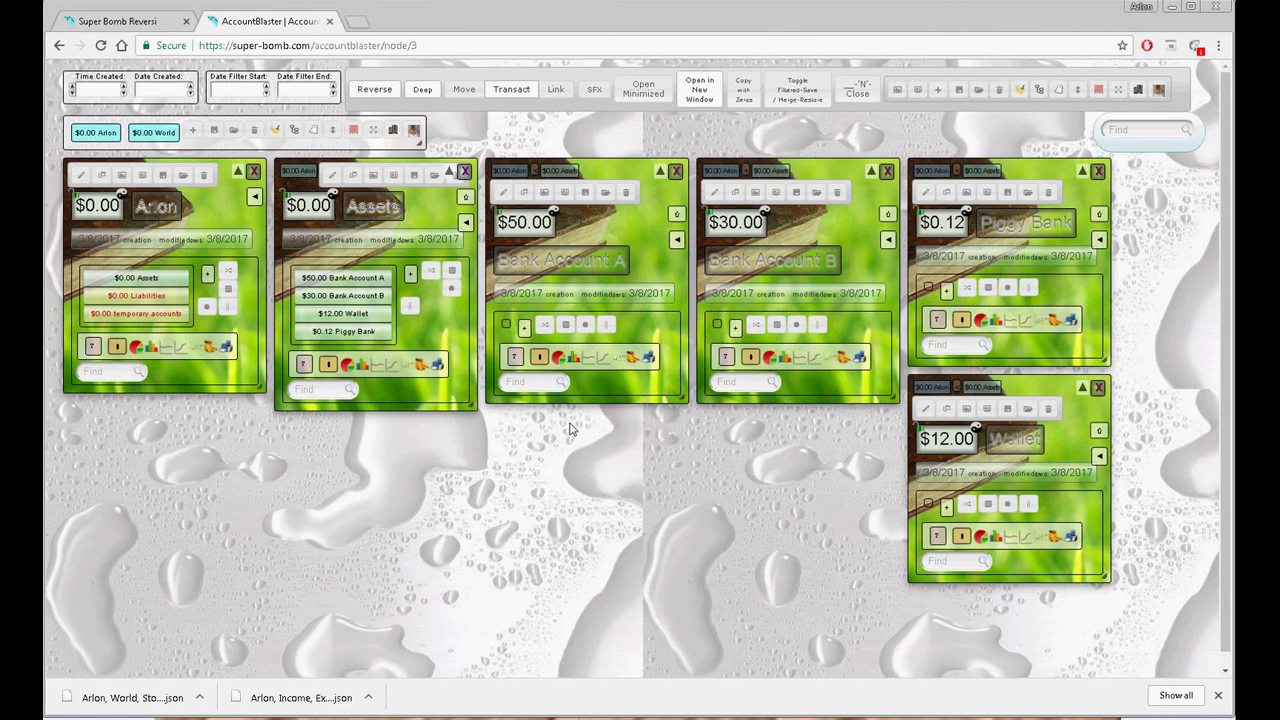
Open the personal account's Liabilities together with its Credit Card B and Credit card A accounts
click(142, 298)
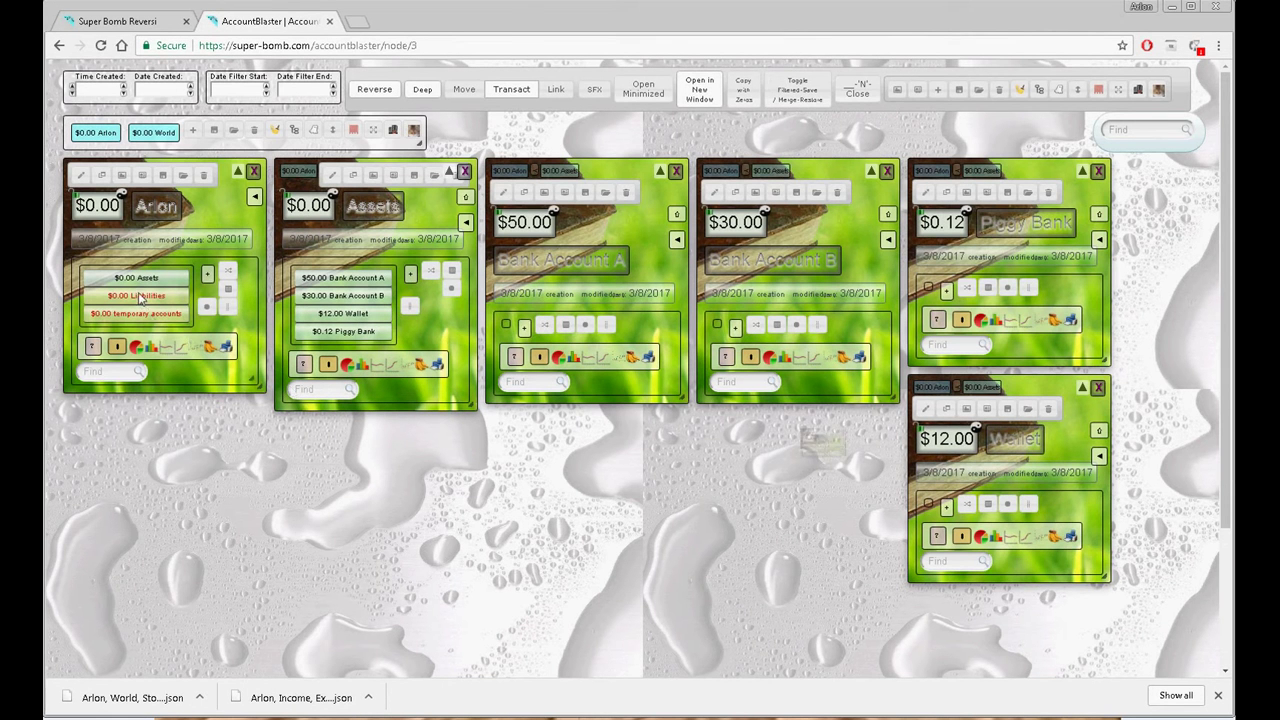
click(130, 540)
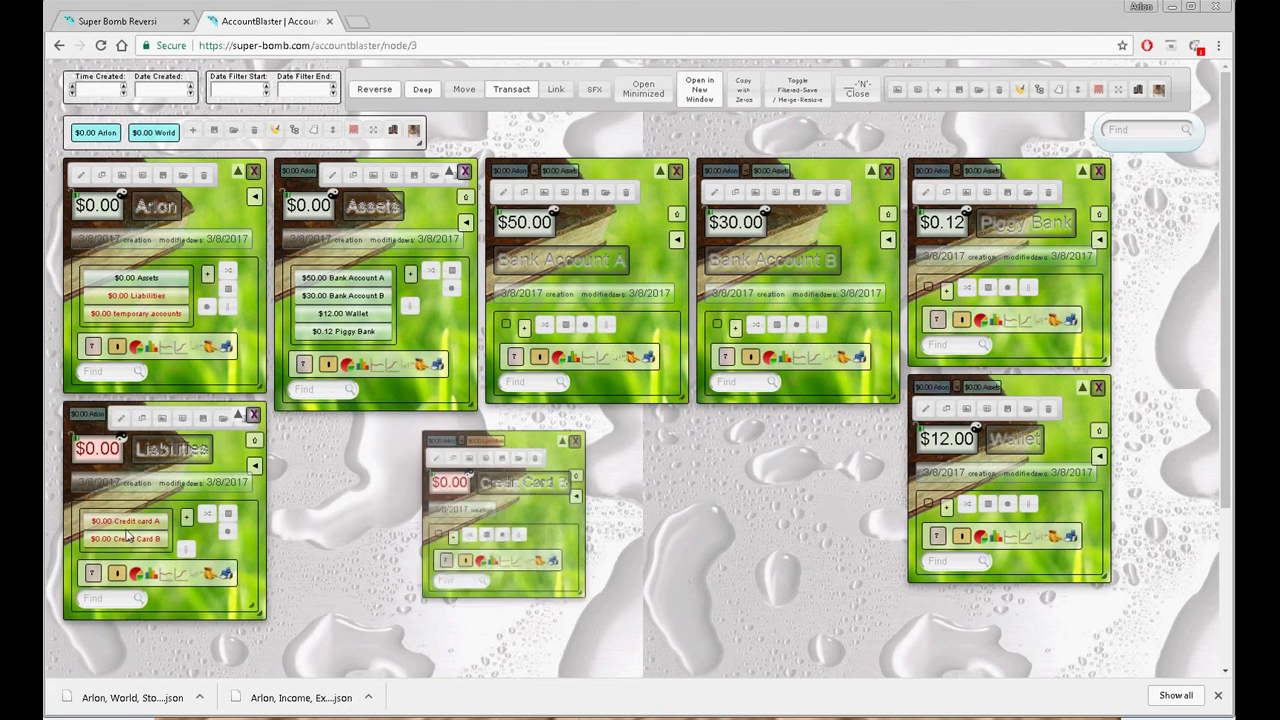
click(128, 524)
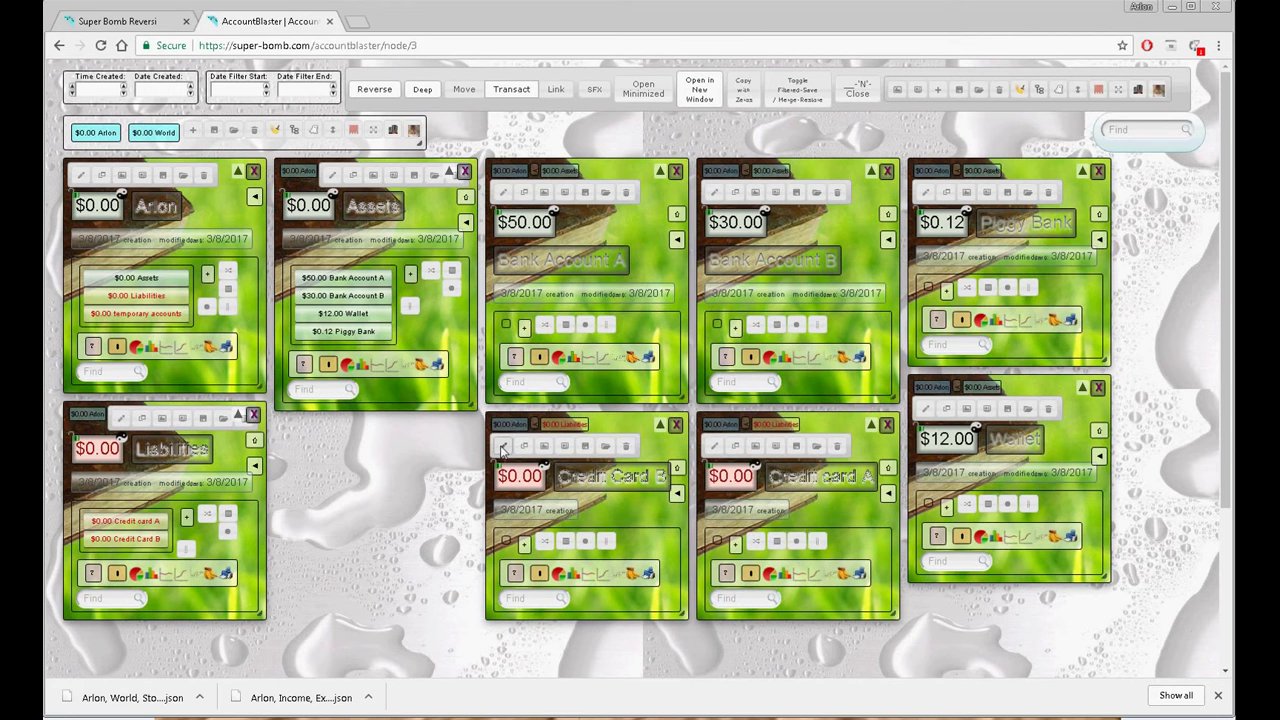
Set the amount of Credit Card B to -50 and the amount of Credit card A to -12
click(502, 447)
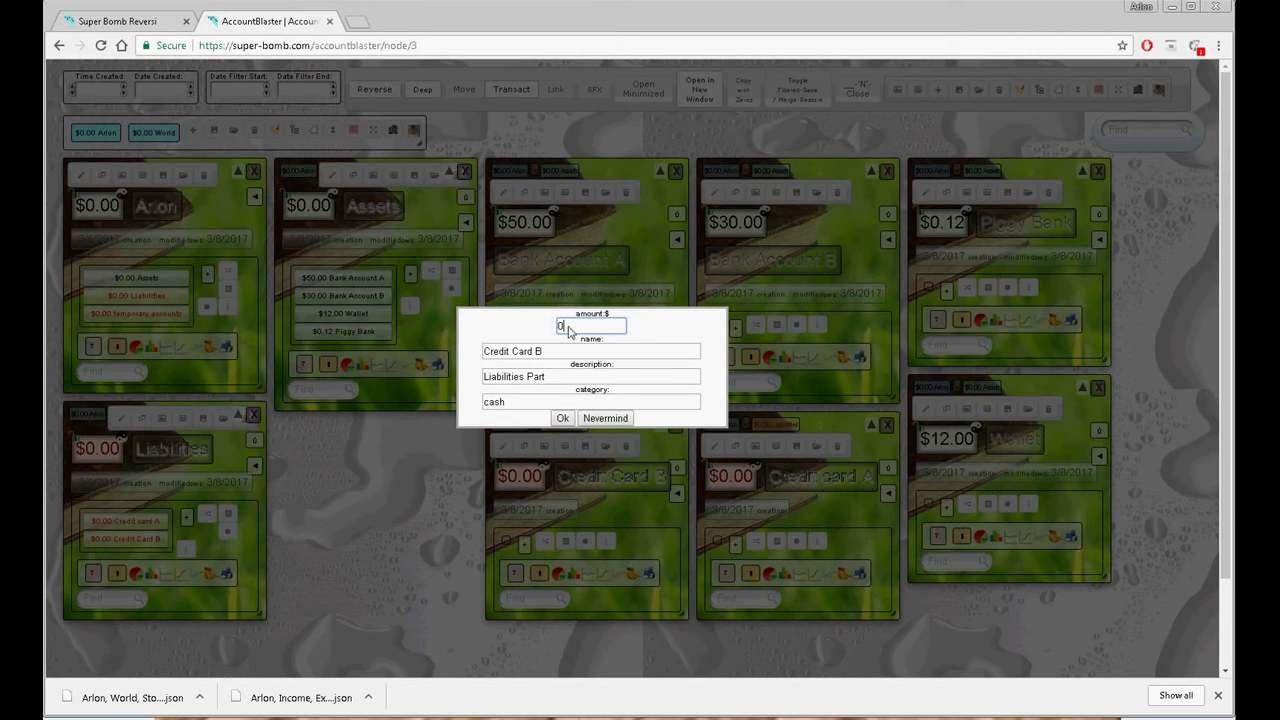
text(-50)
key(Return)
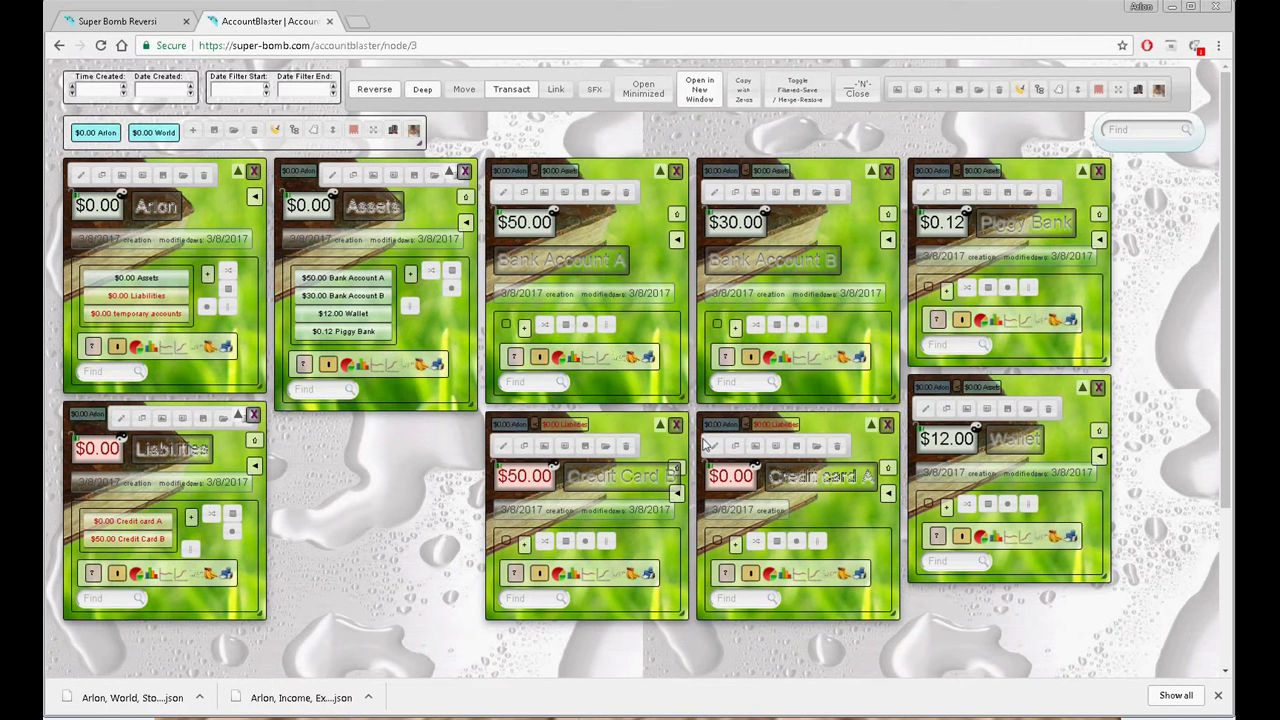
click(706, 444)
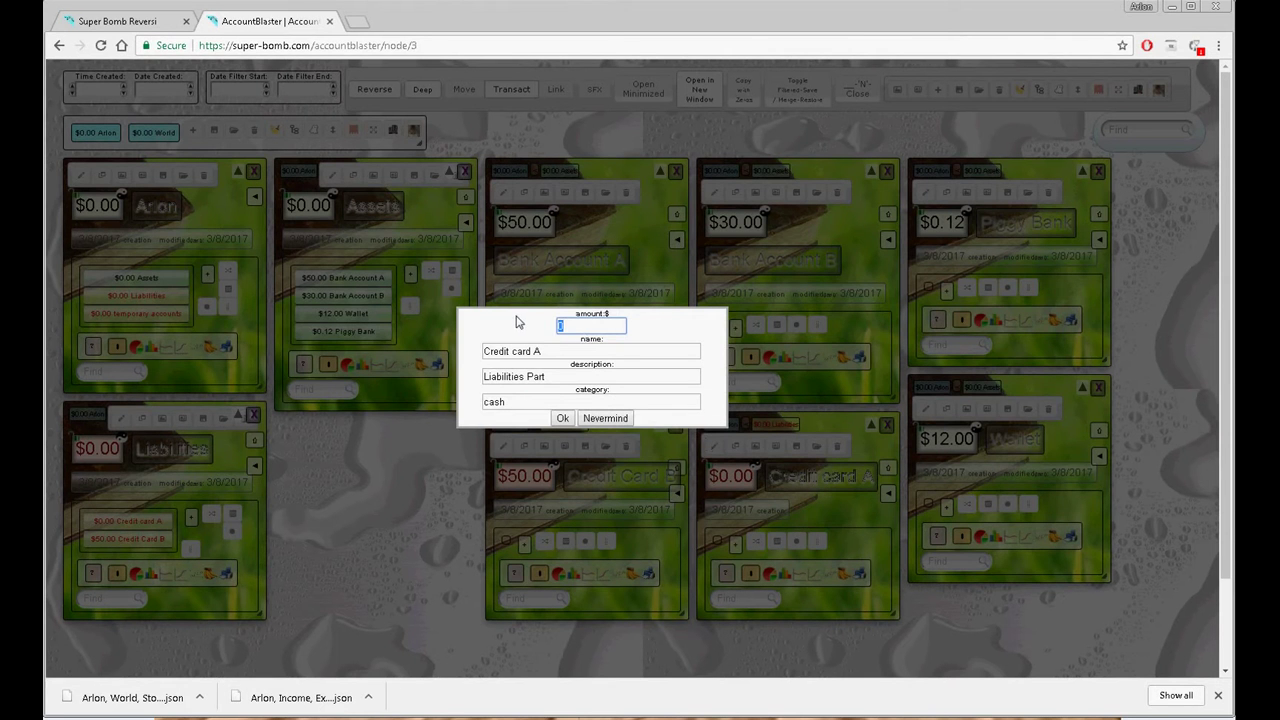
text(-12)
key(Return)
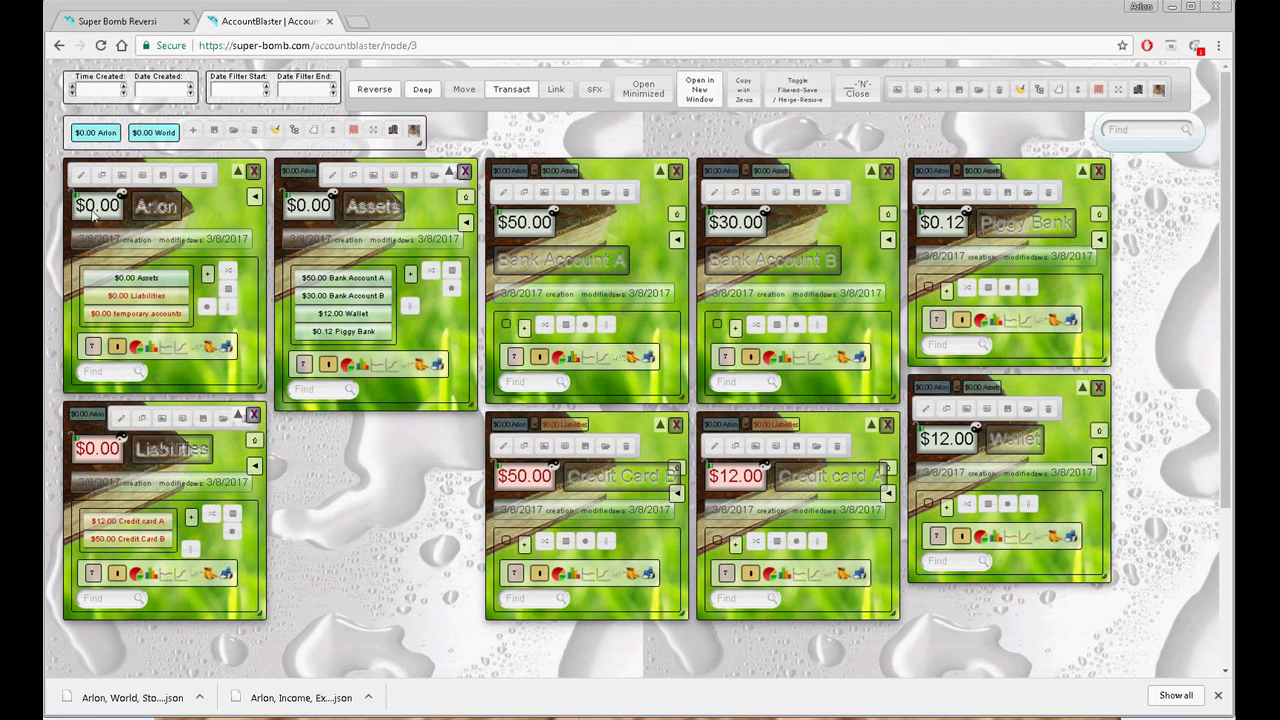
Turn off Reverse mode and total the Liabilities account from its credit cards with Adjust Difference
click(375, 90)
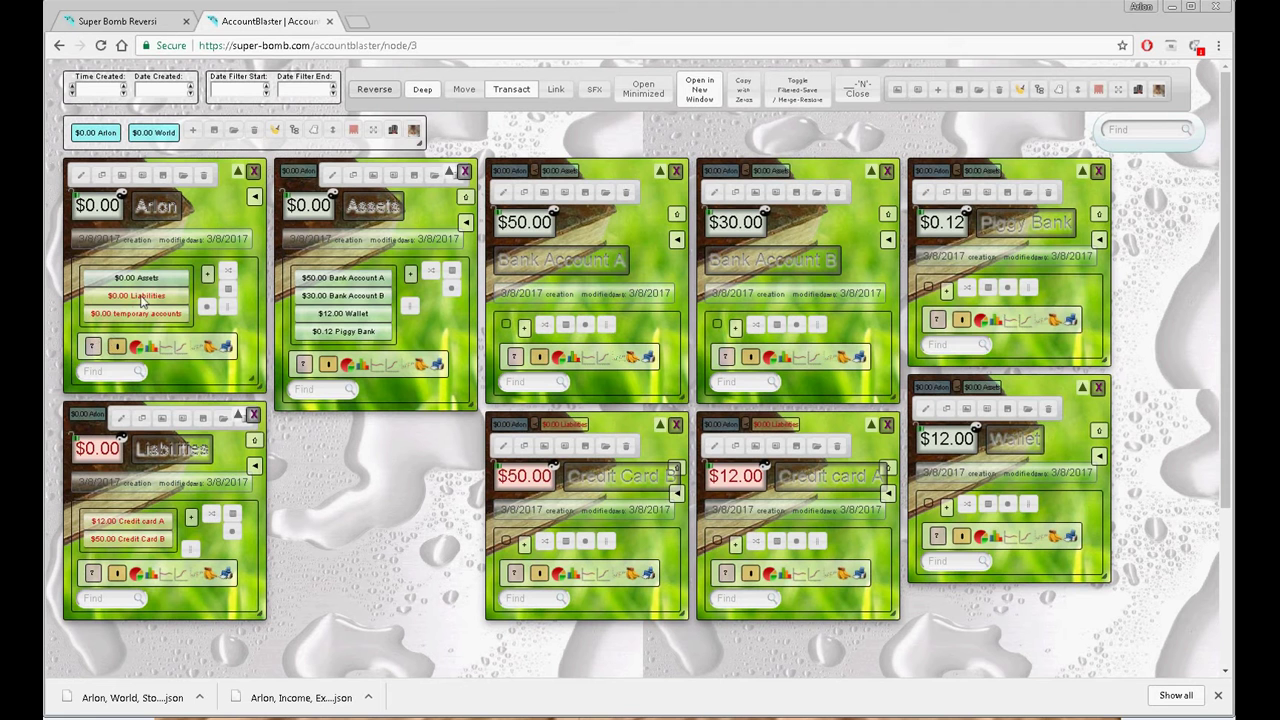
click(91, 575)
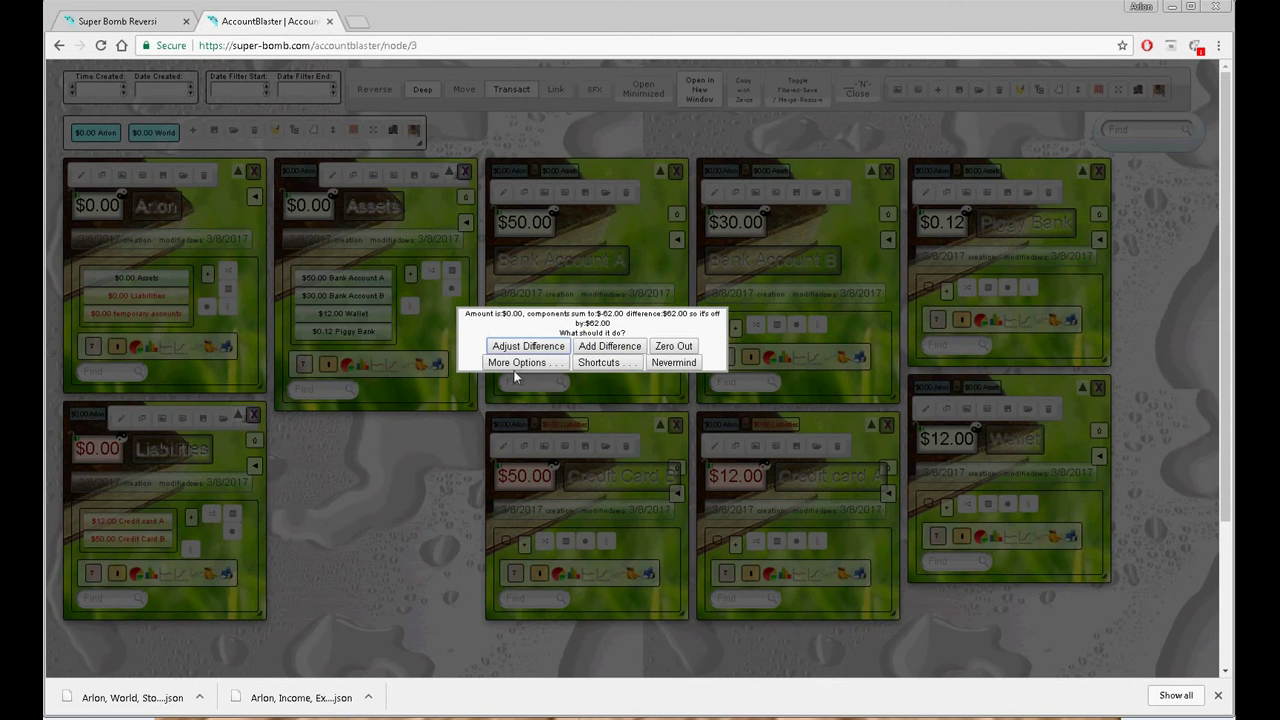
click(542, 350)
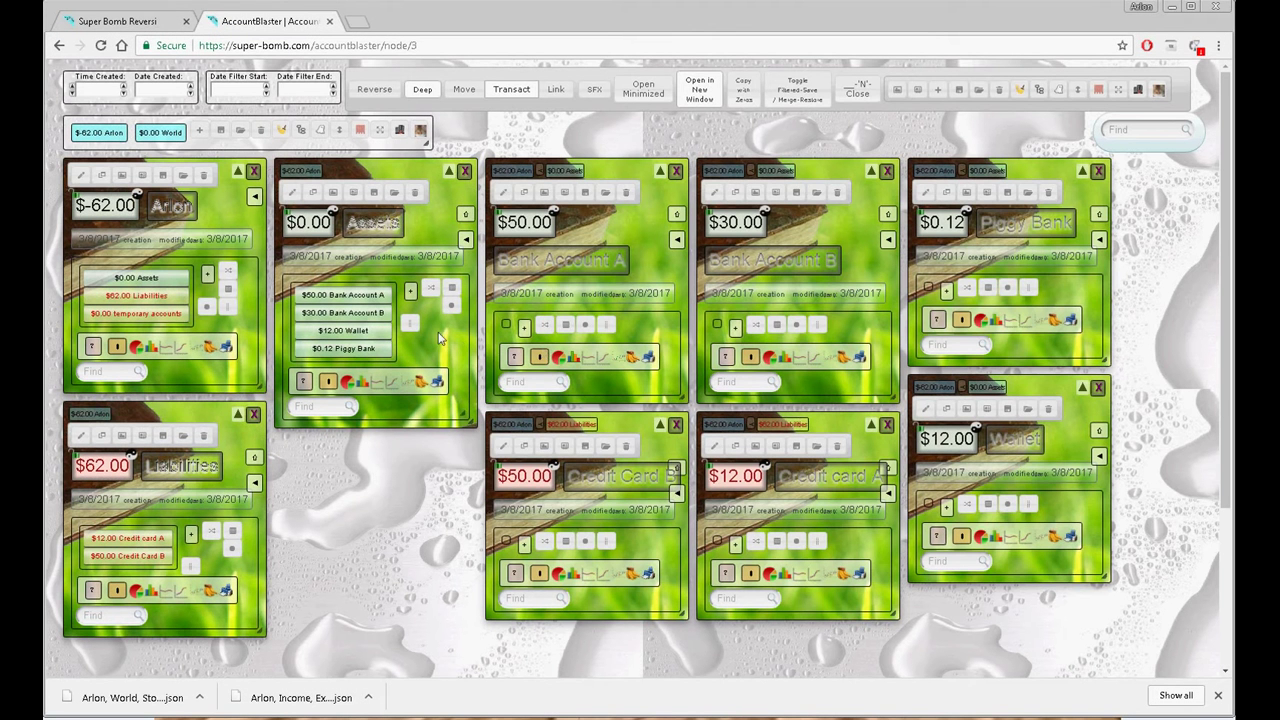
Total the Assets account from its child accounts and reconcile the personal root account using Adjust Difference
click(303, 380)
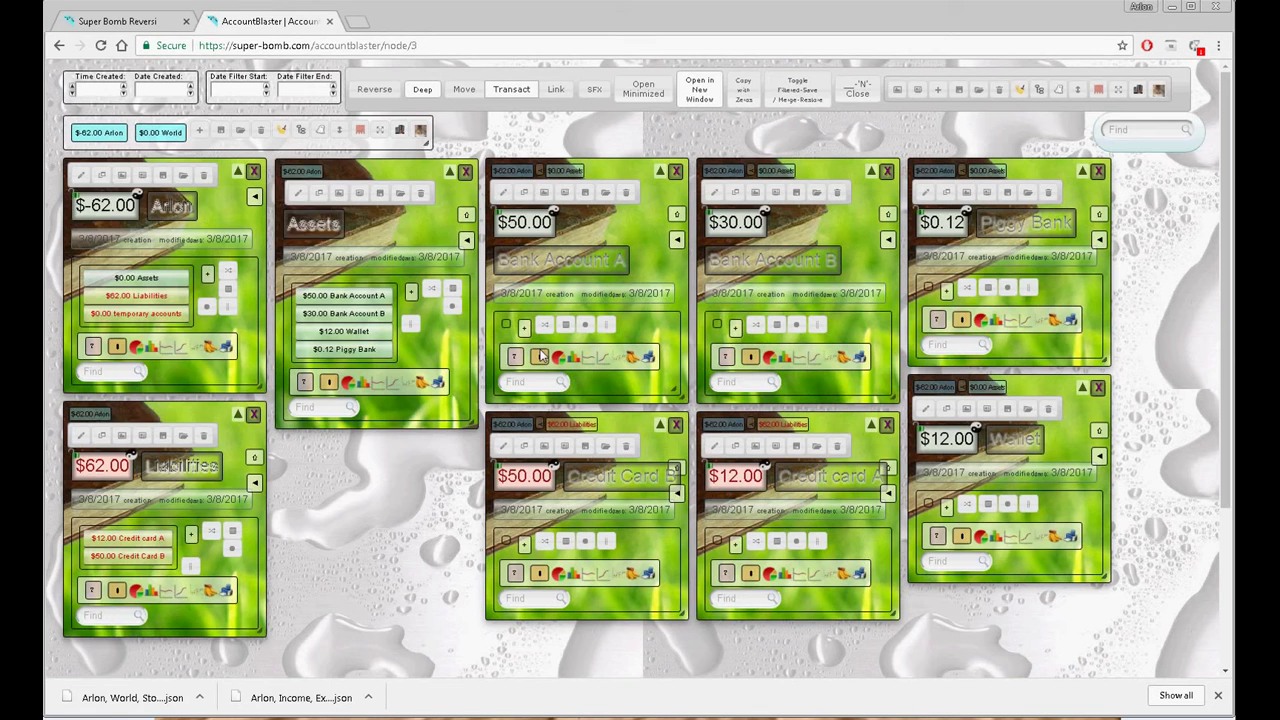
click(546, 350)
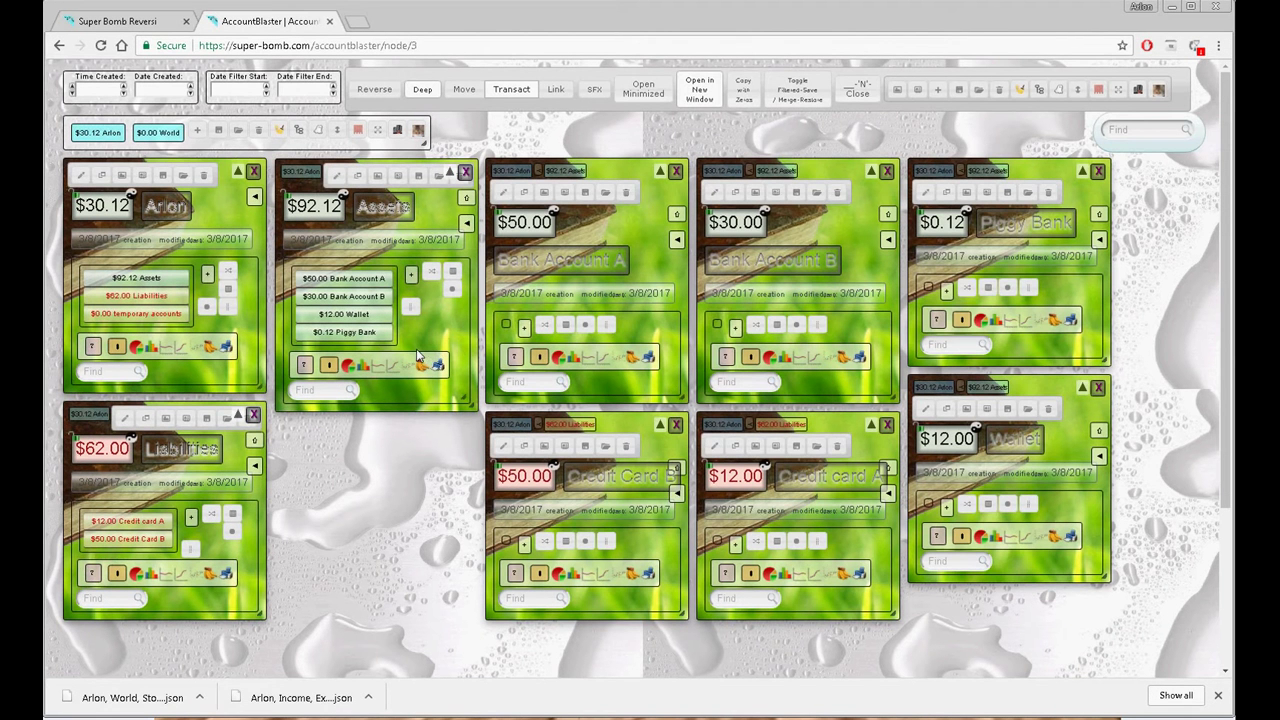
click(93, 348)
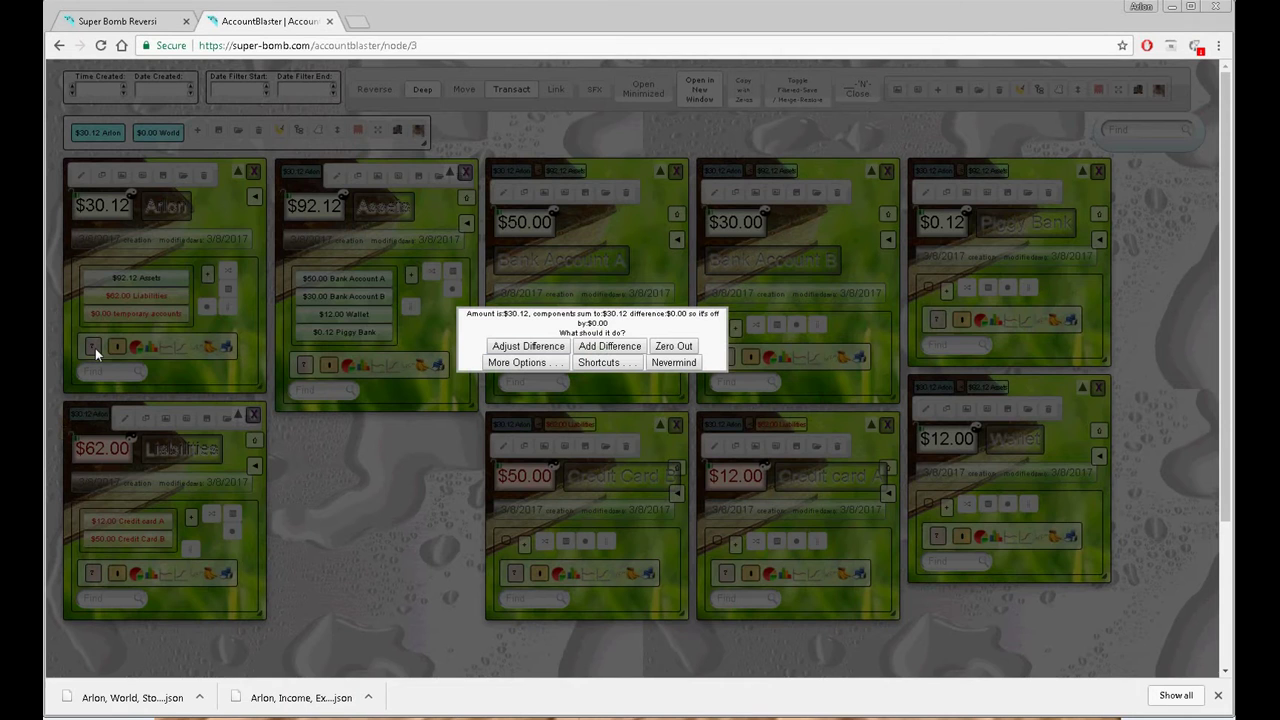
click(540, 348)
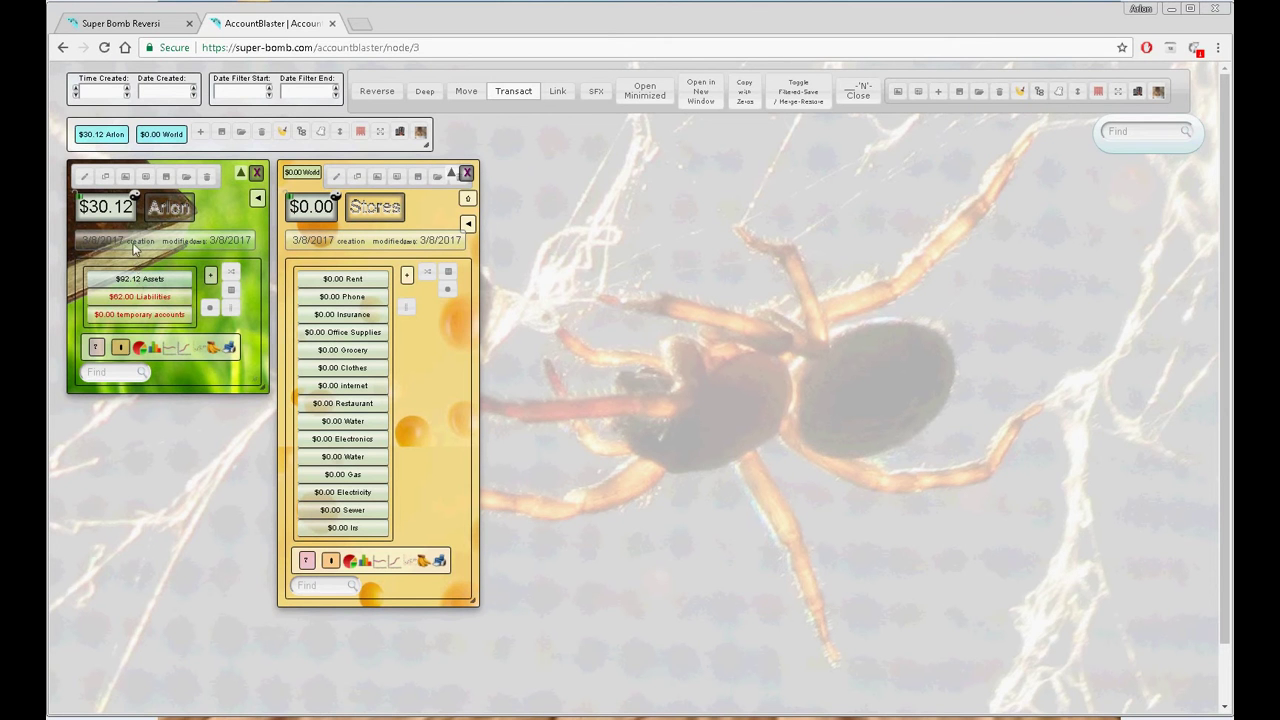
Save the account trees as JSON, replacing the existing World, Stores file ending in "+more (1).json"
click(224, 134)
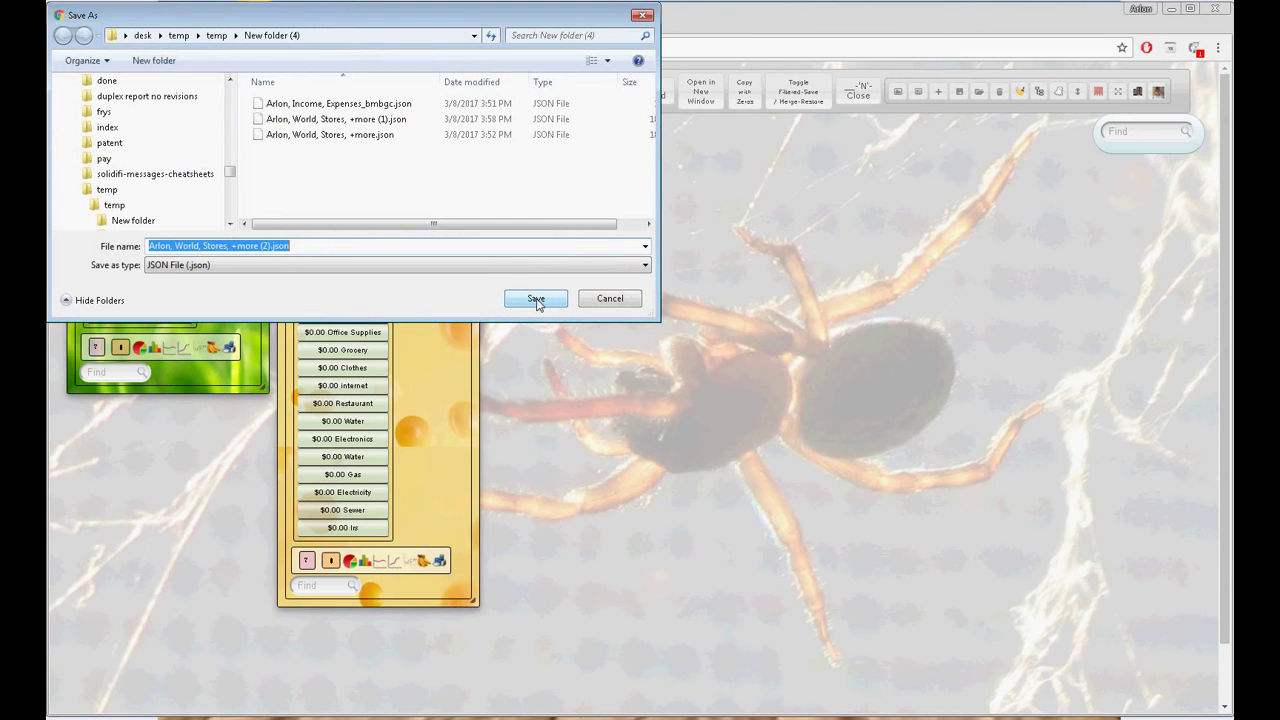
click(325, 119)
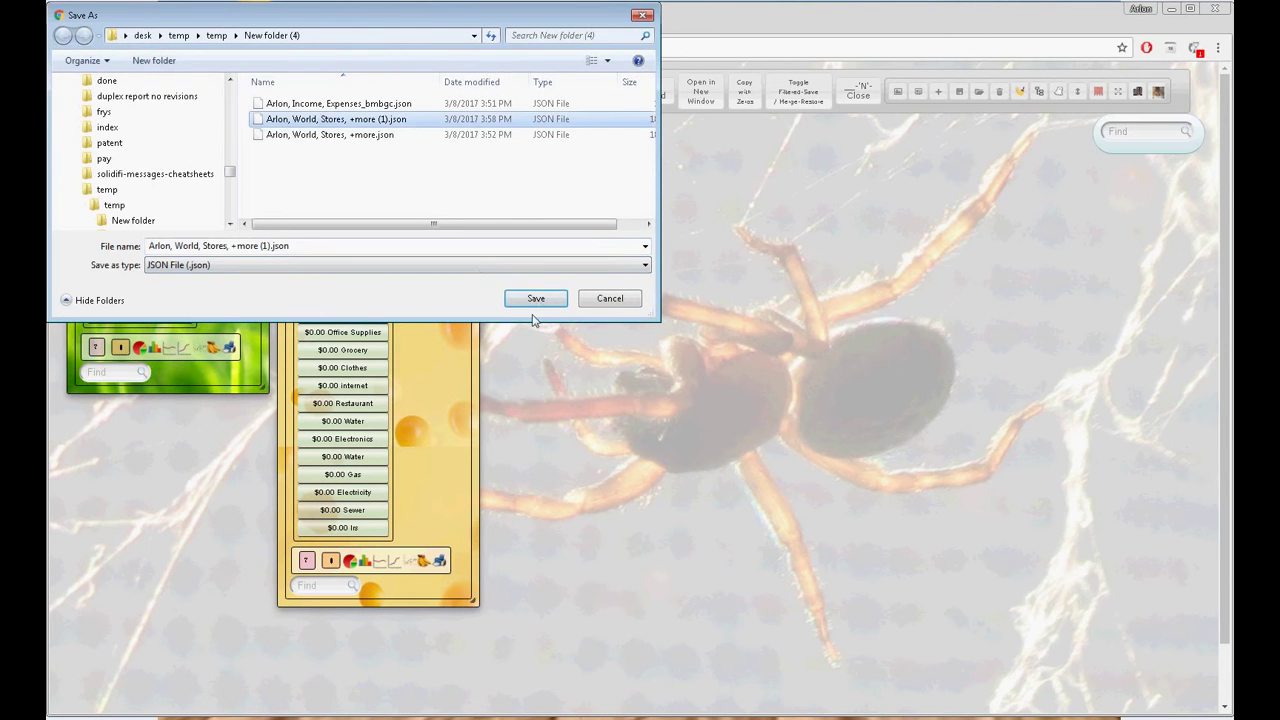
click(536, 299)
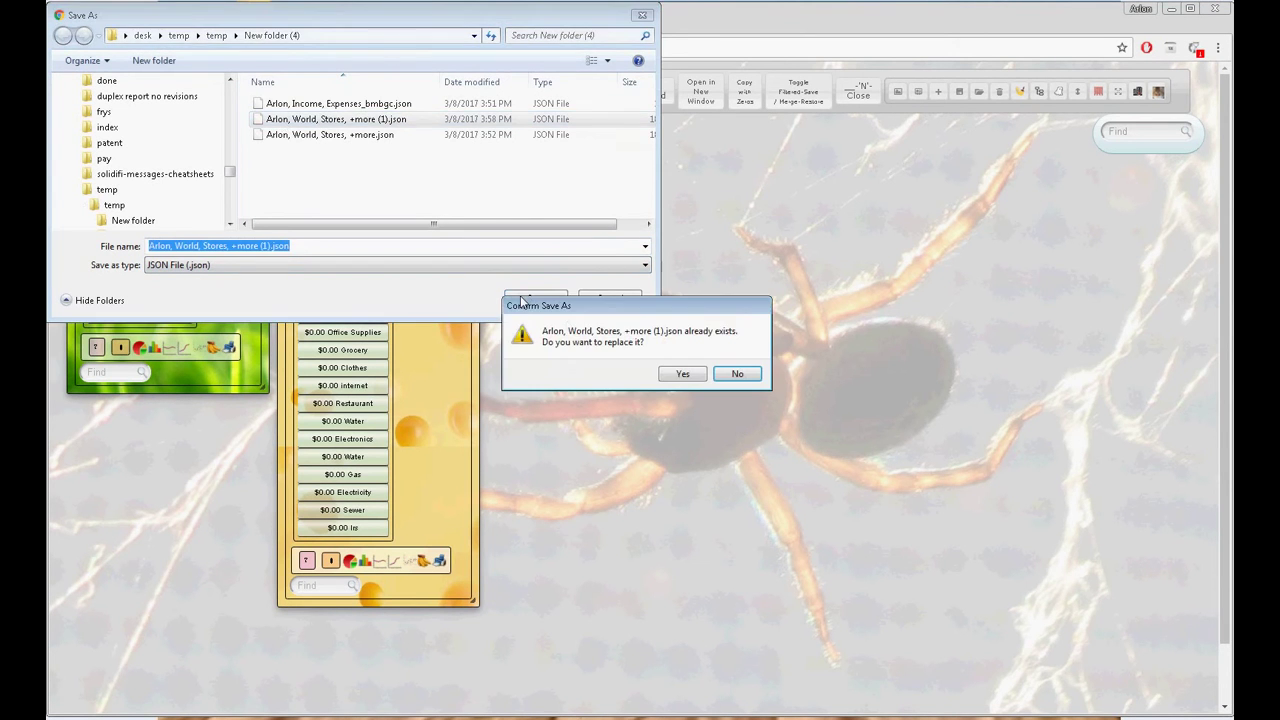
click(672, 376)
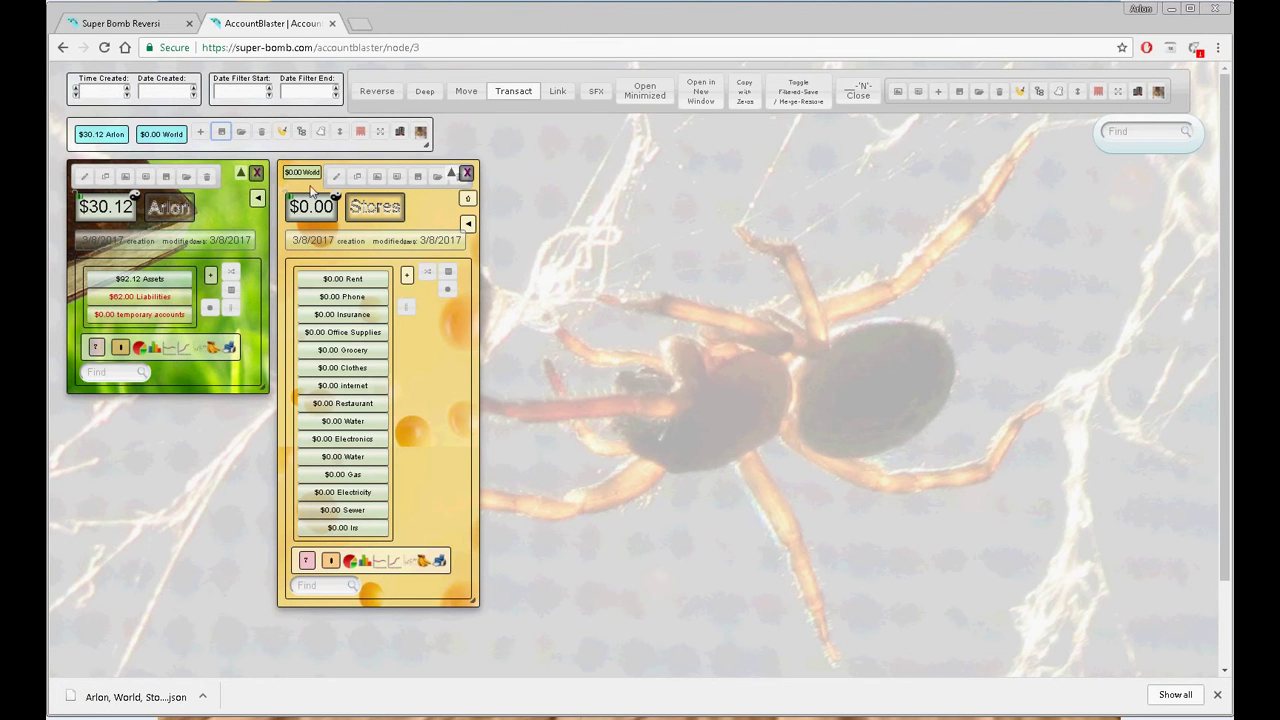
Show the bookmark bars control panel and load the Income, Expenses_bmbgc.json bookmark file into the workspace
click(221, 132)
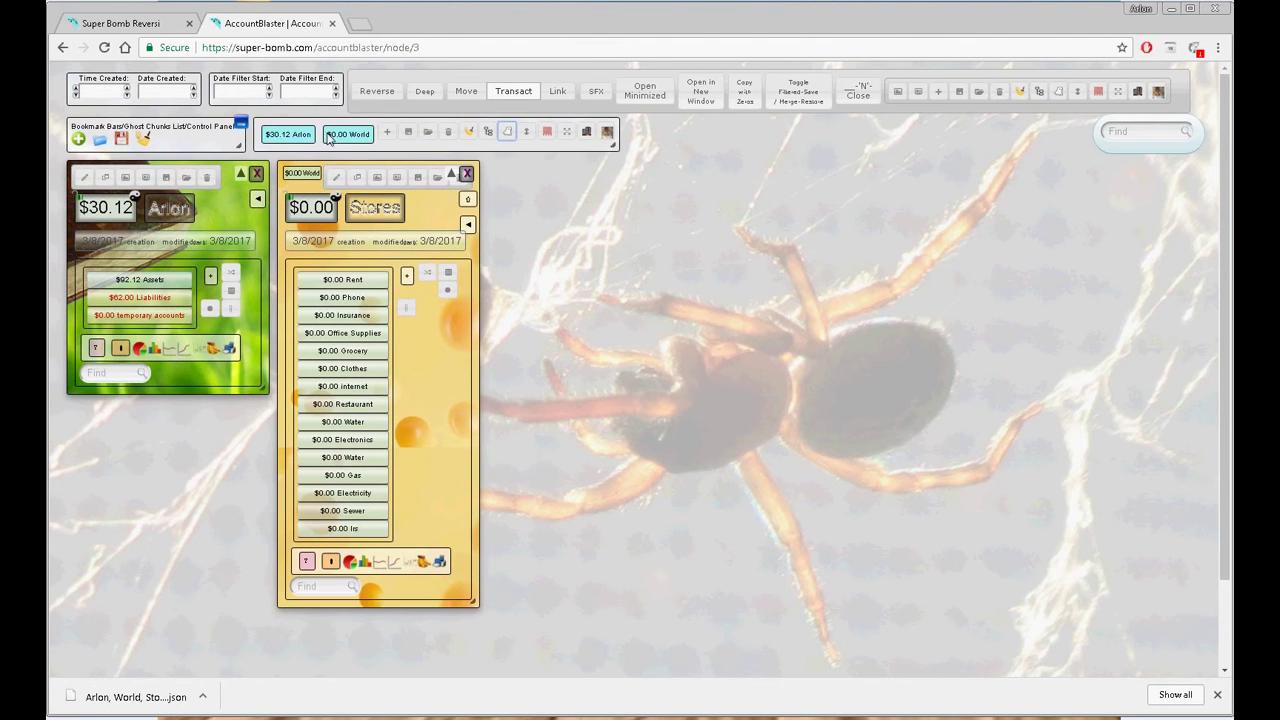
click(98, 143)
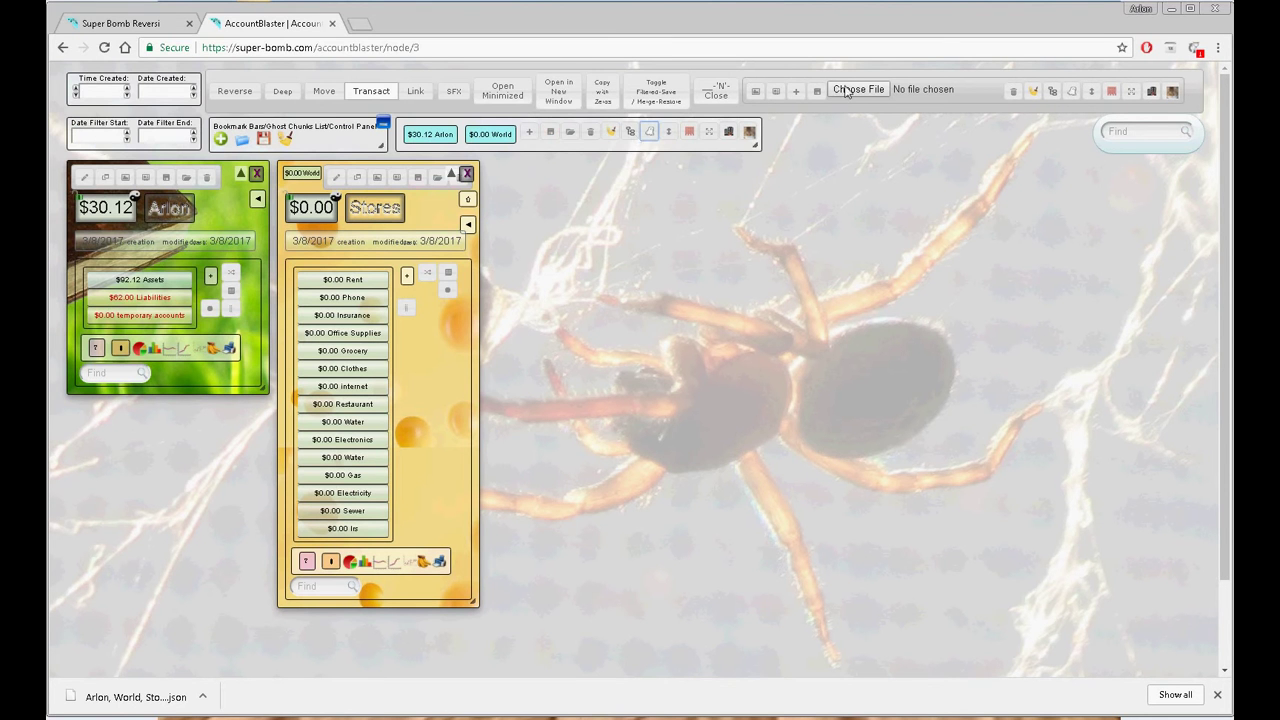
click(843, 90)
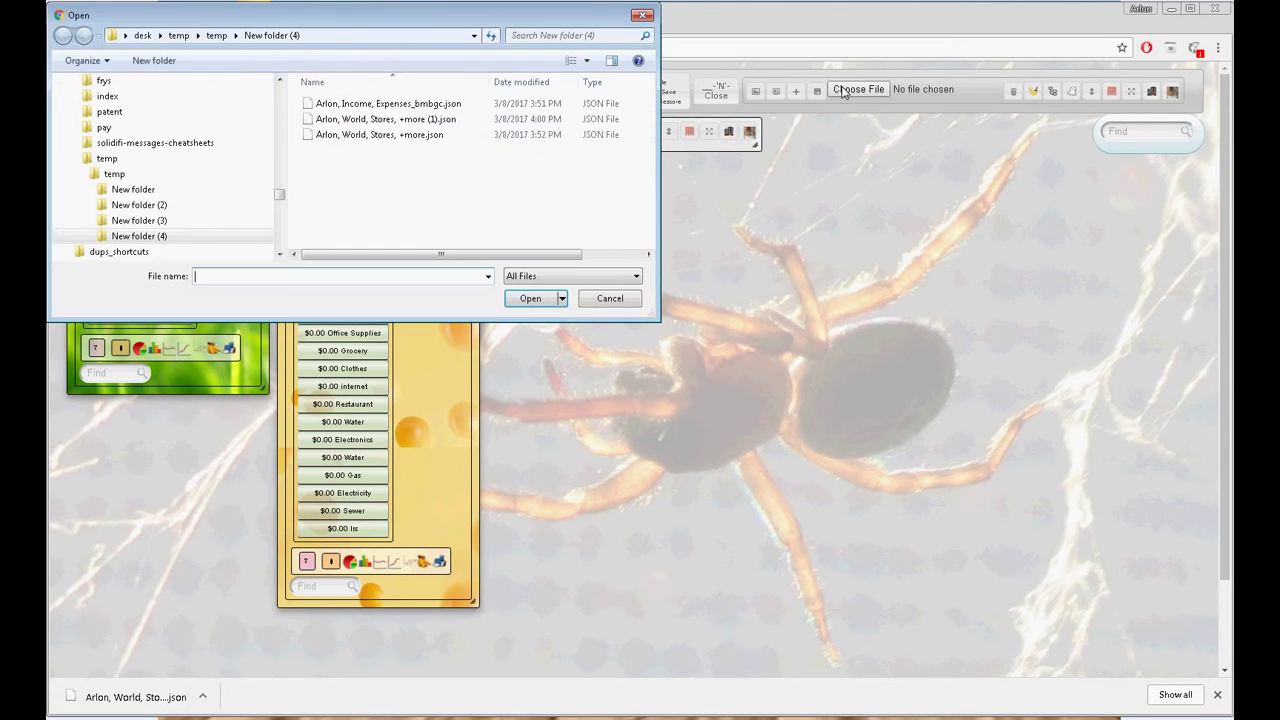
click(368, 104)
click(530, 298)
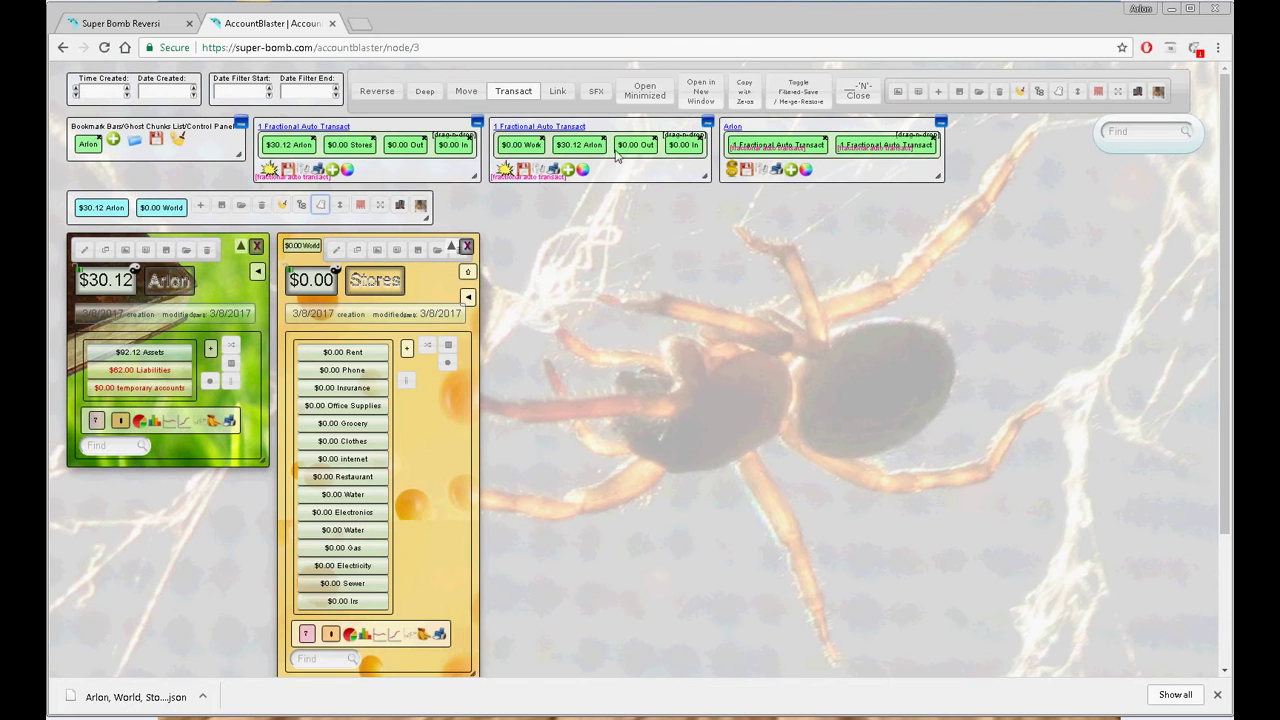
Rename the Fractional Auto Transact bar that contains the Work account as Income
click(528, 126)
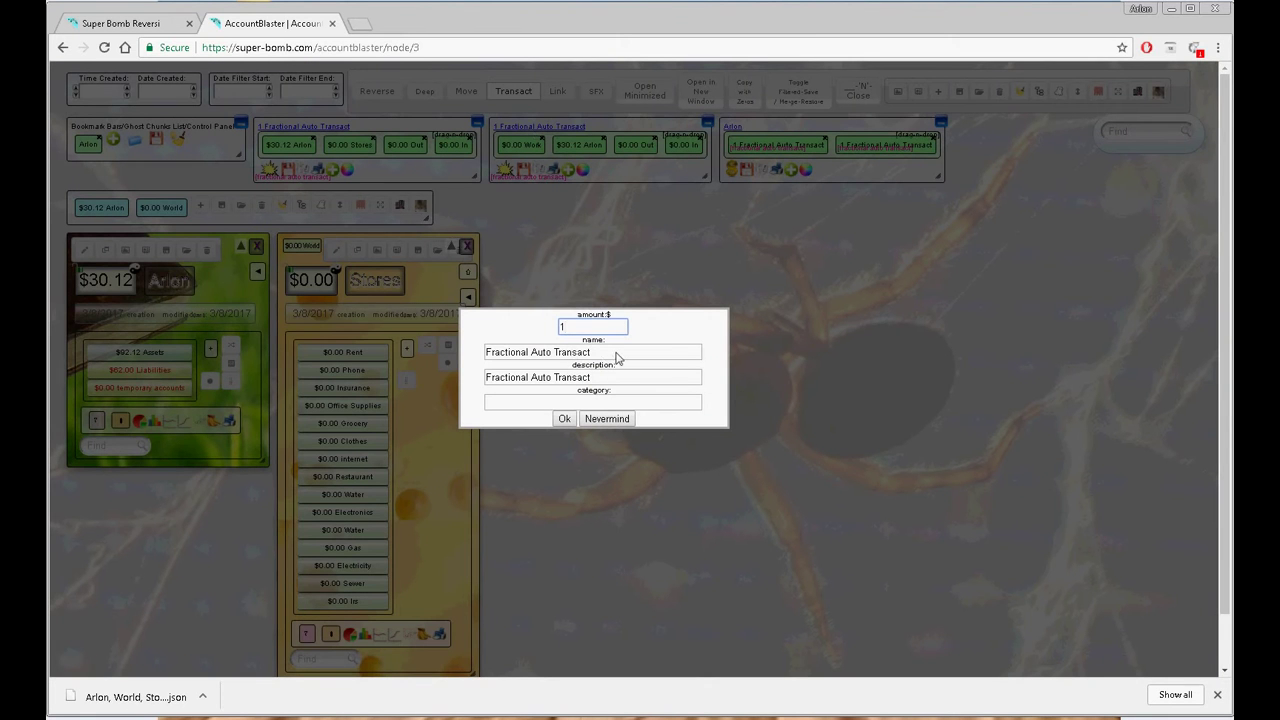
drag(614, 357, 470, 353)
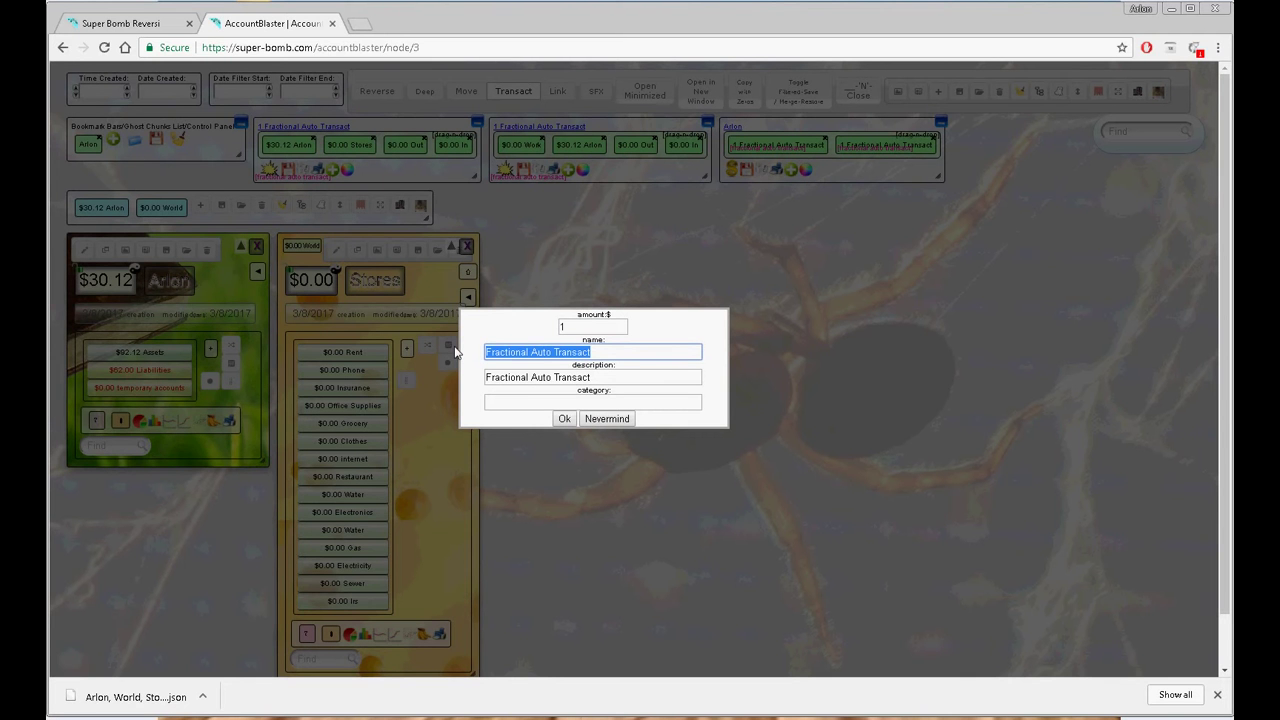
text(in)
key(BackSpace)
key(BackSpace)
text(Income)
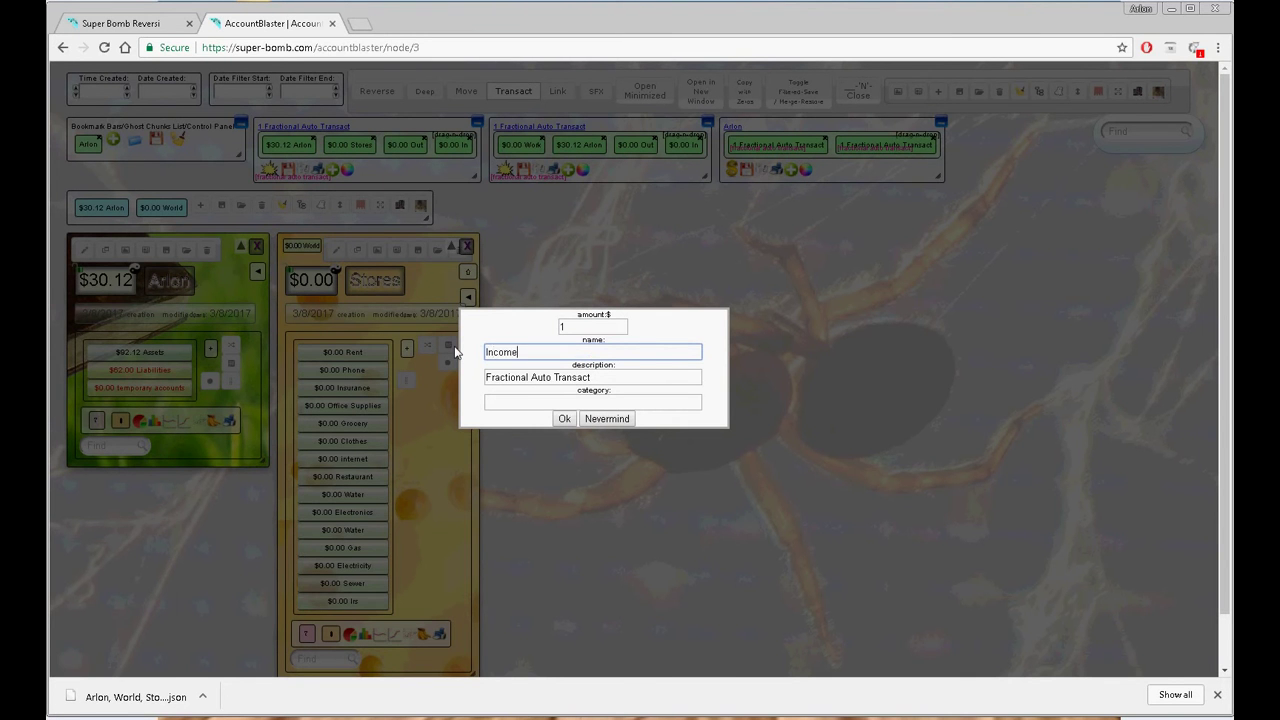
key(Return)
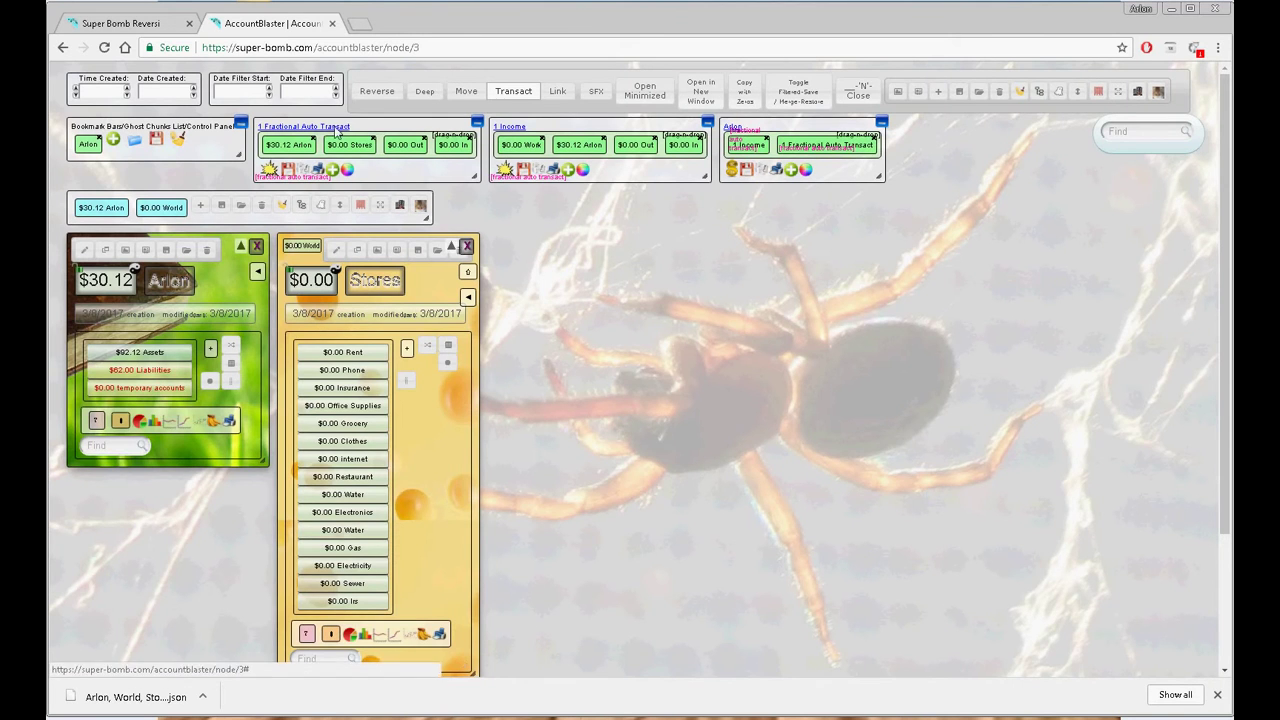
Rename the Fractional Auto Transact bar that contains the Stores account as Expenses
click(392, 174)
drag(594, 358, 452, 360)
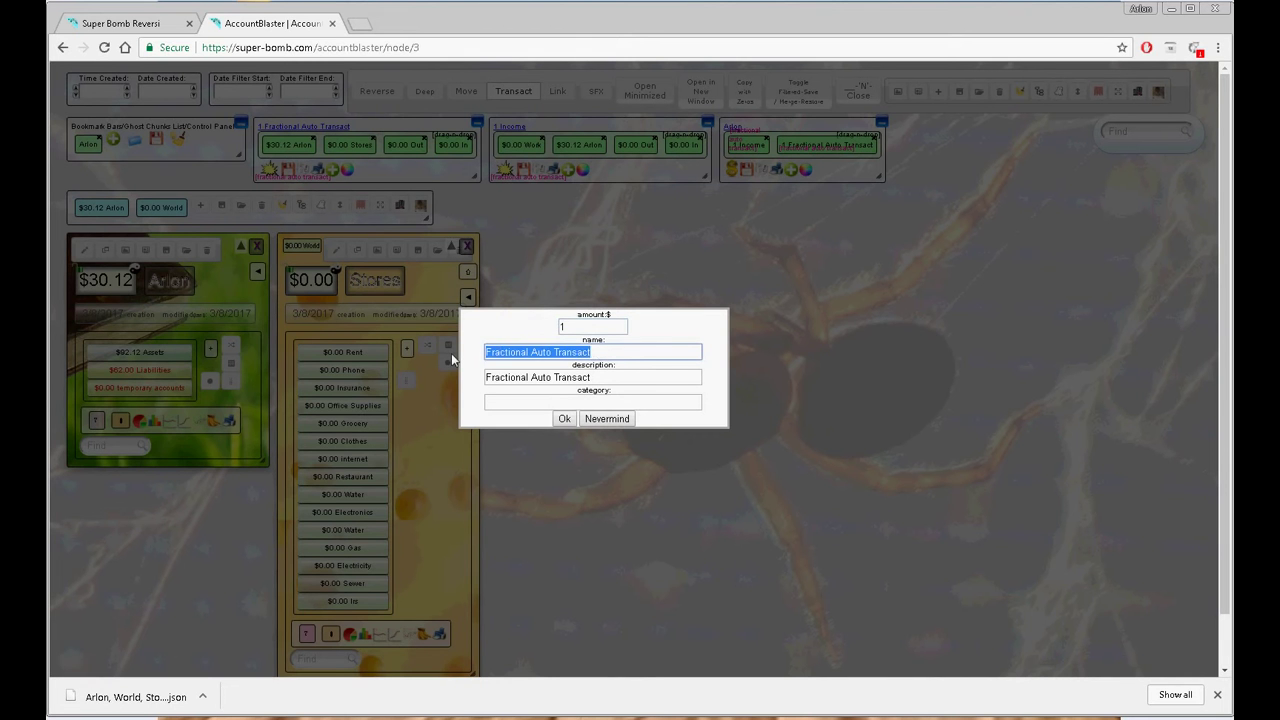
text(Expenses)
key(Return)
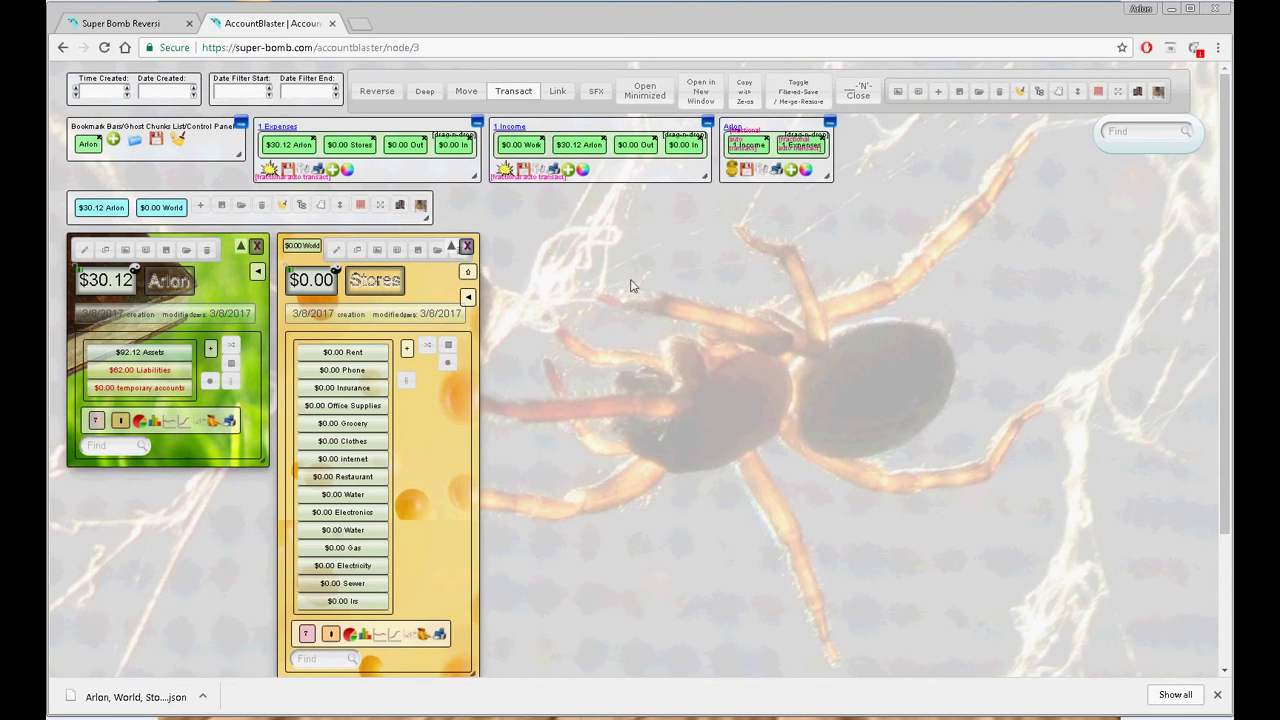
Dismiss the downloads bar, then open Job 1 from World's Work account and Bank Account A from the personal Assets
click(1217, 694)
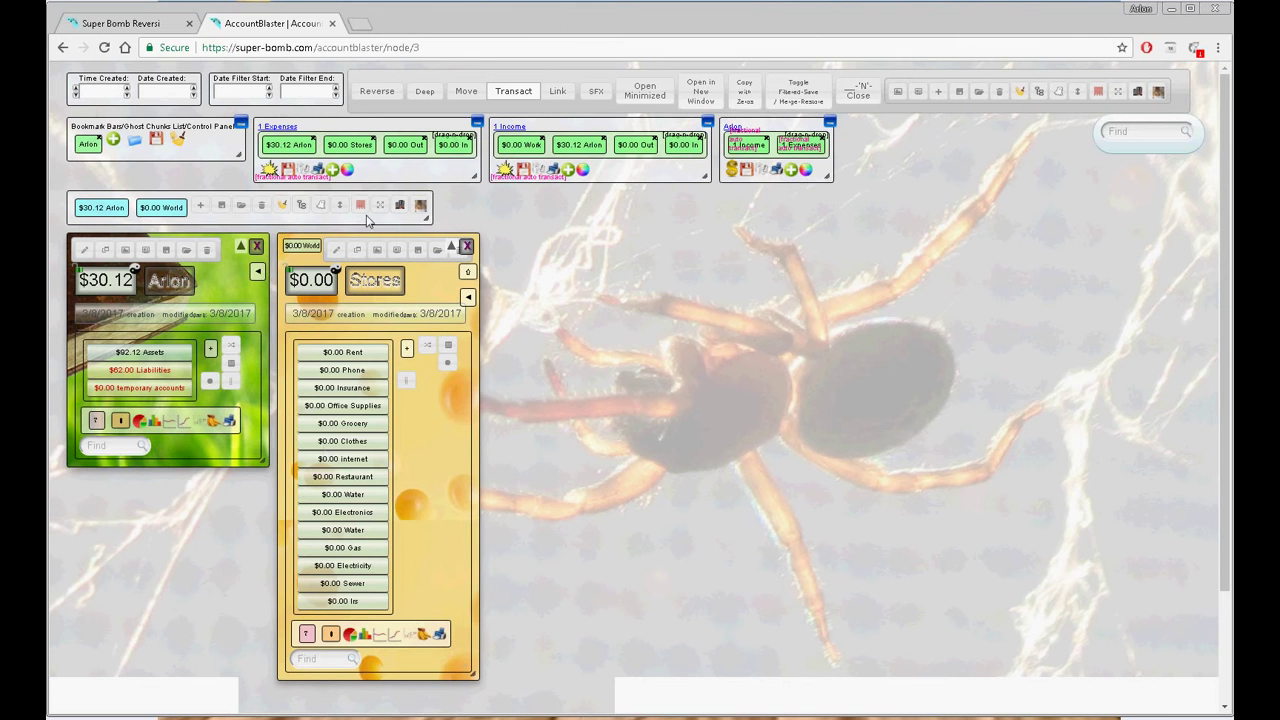
click(150, 211)
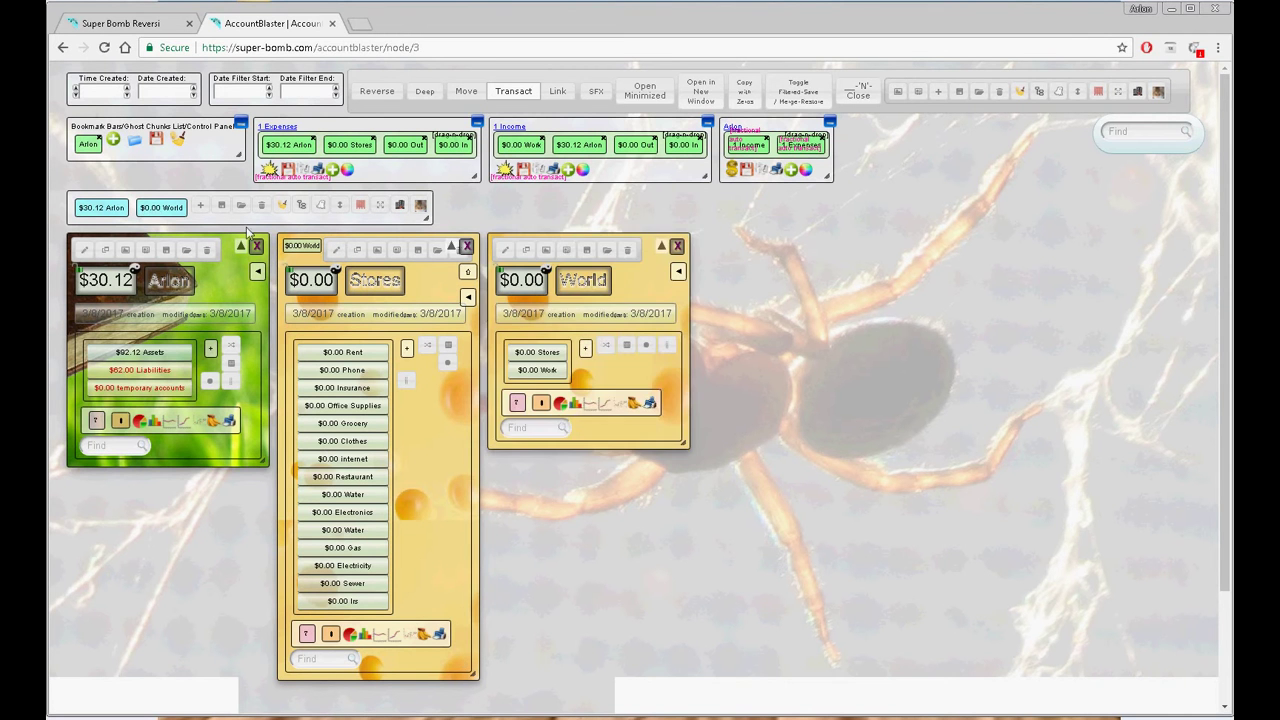
click(560, 371)
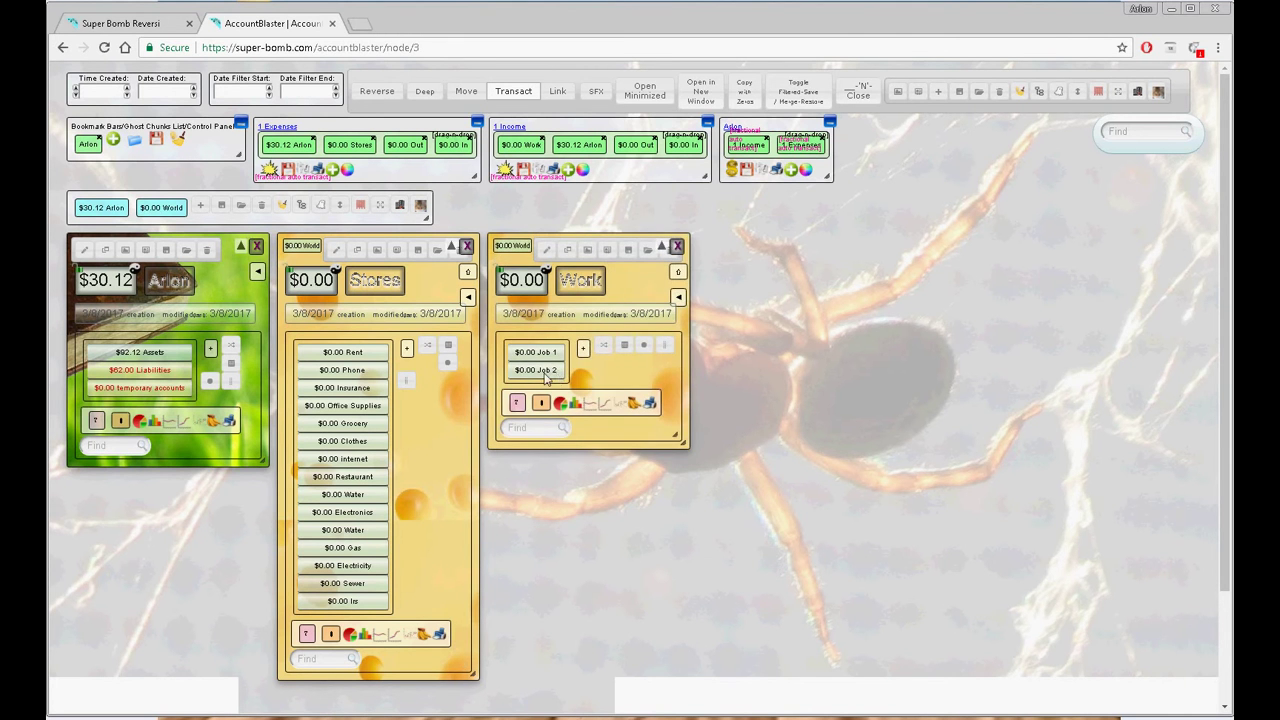
click(548, 357)
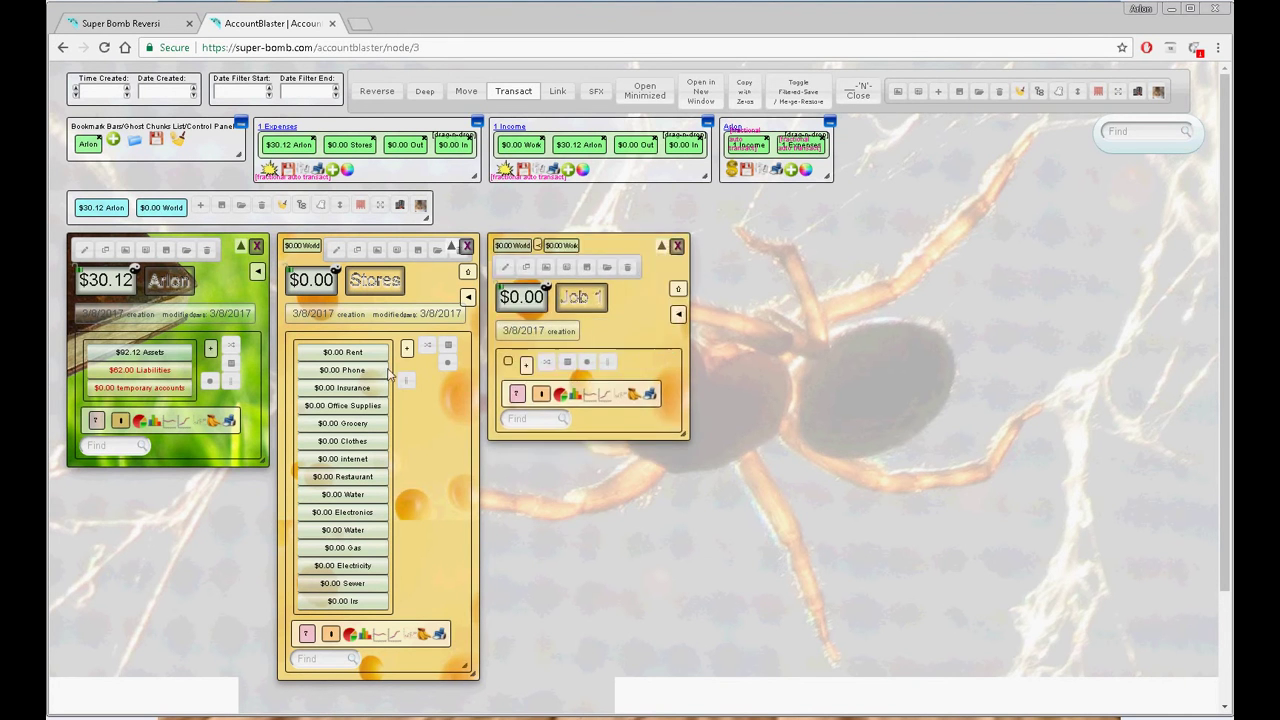
click(128, 353)
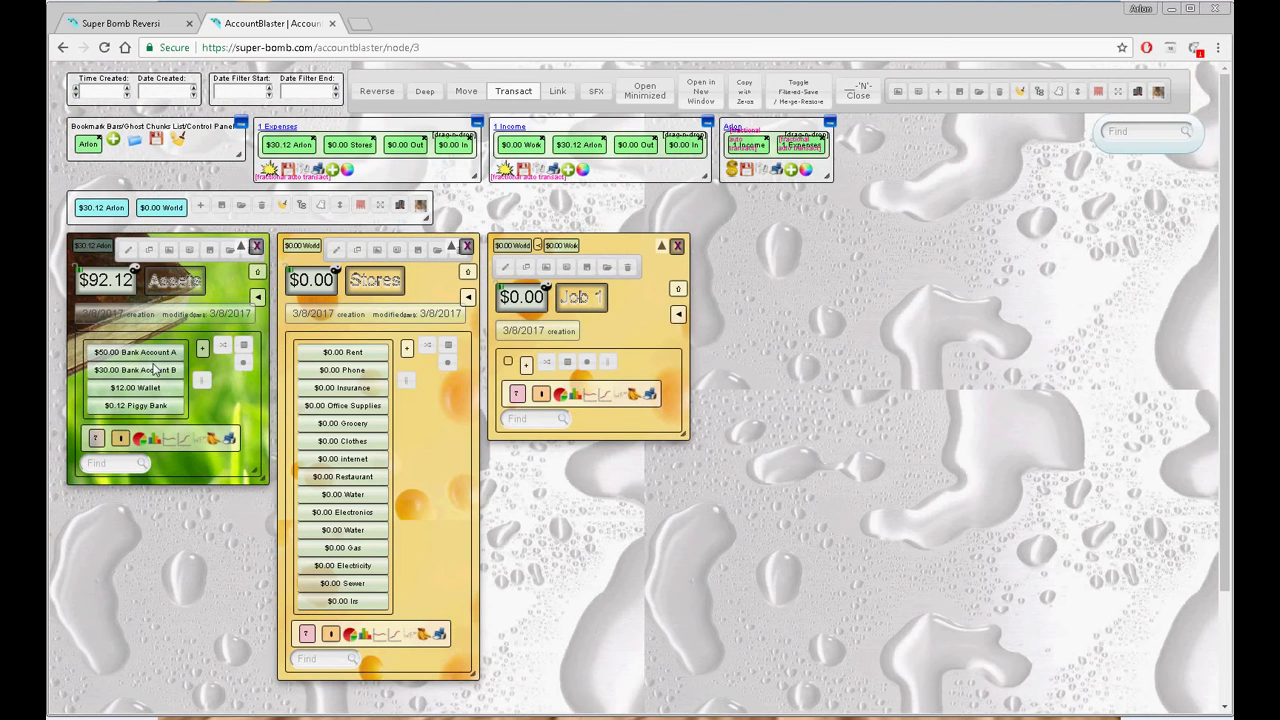
click(128, 353)
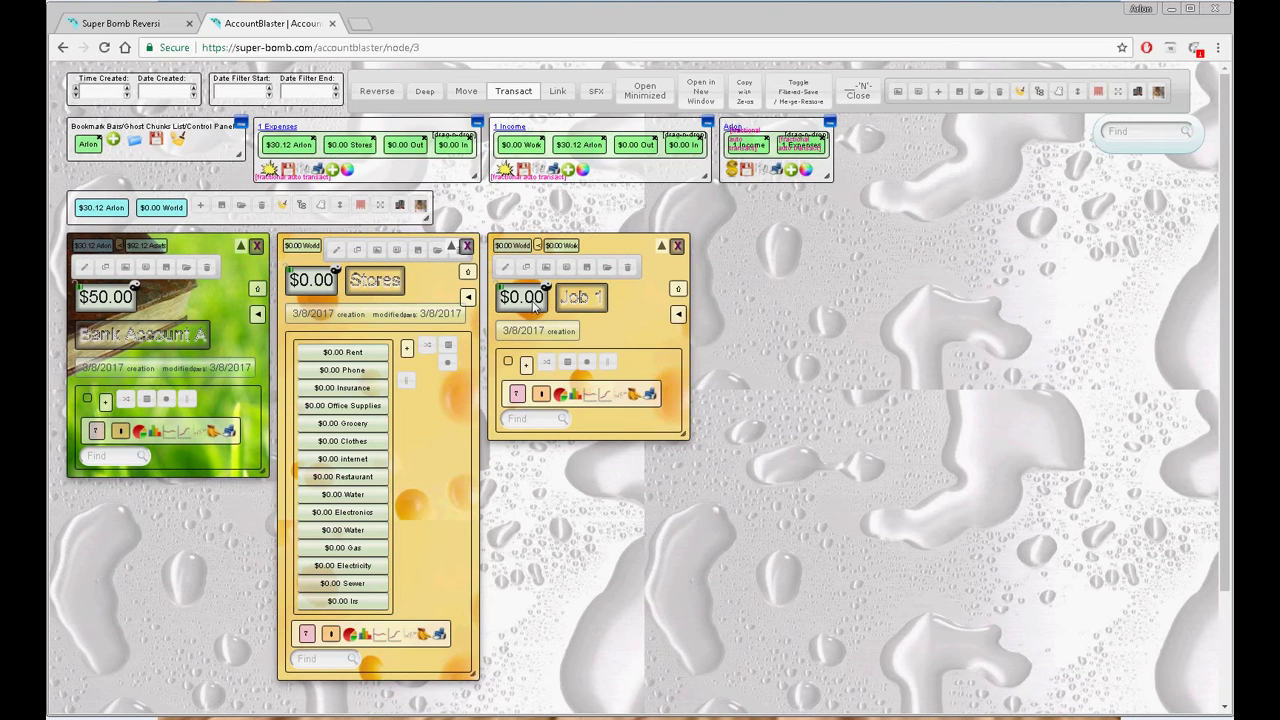
Minimize the Job 1 and Bank Account A windows and transact $1000 from Job 1 to Bank Account A
click(662, 250)
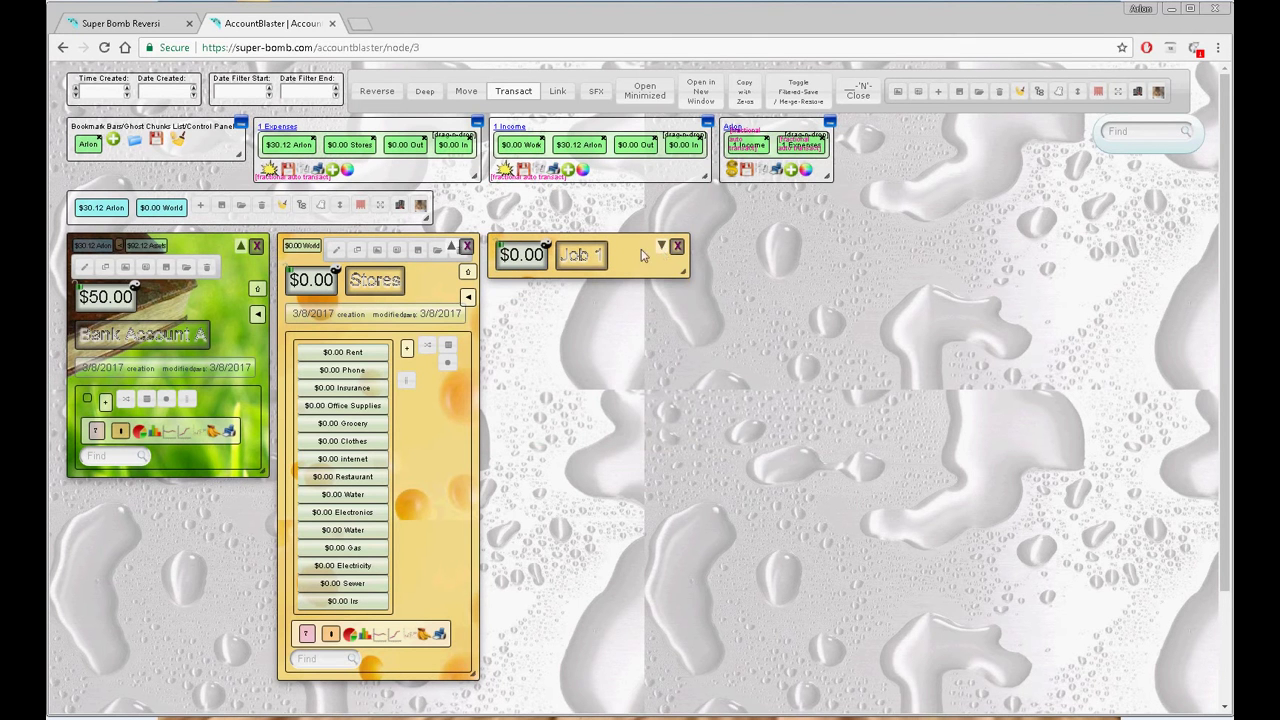
click(242, 248)
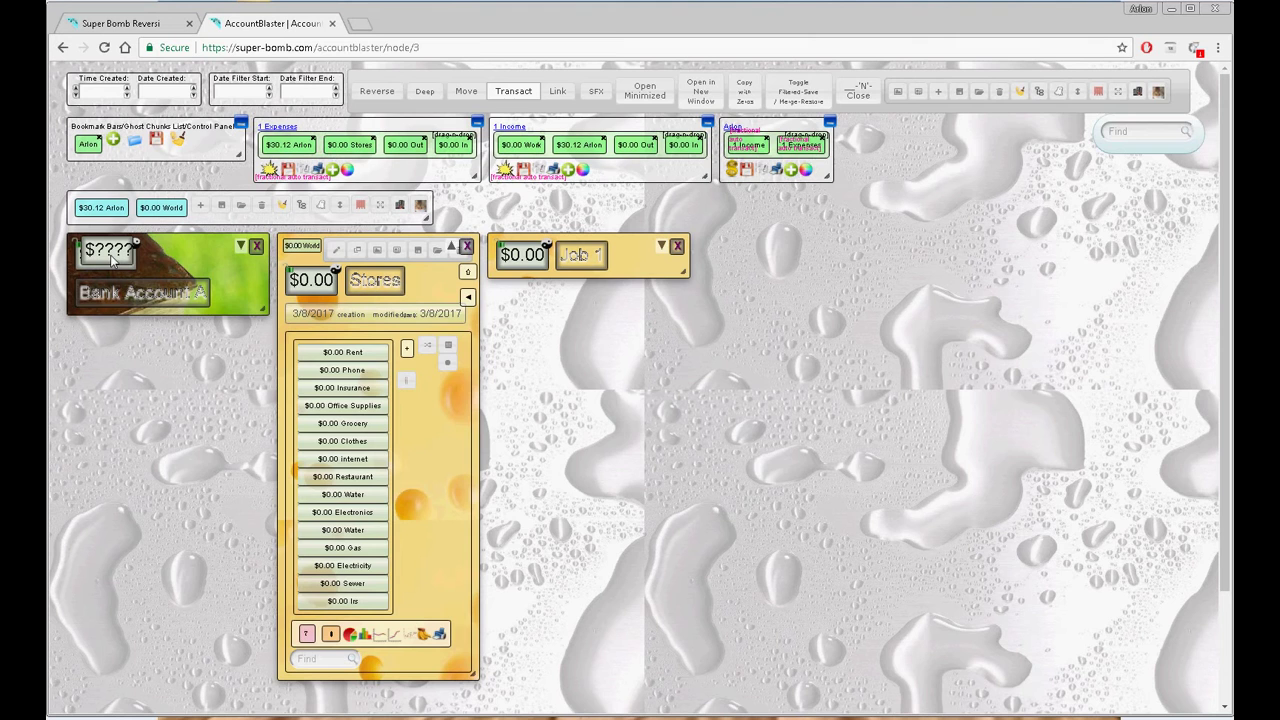
click(110, 256)
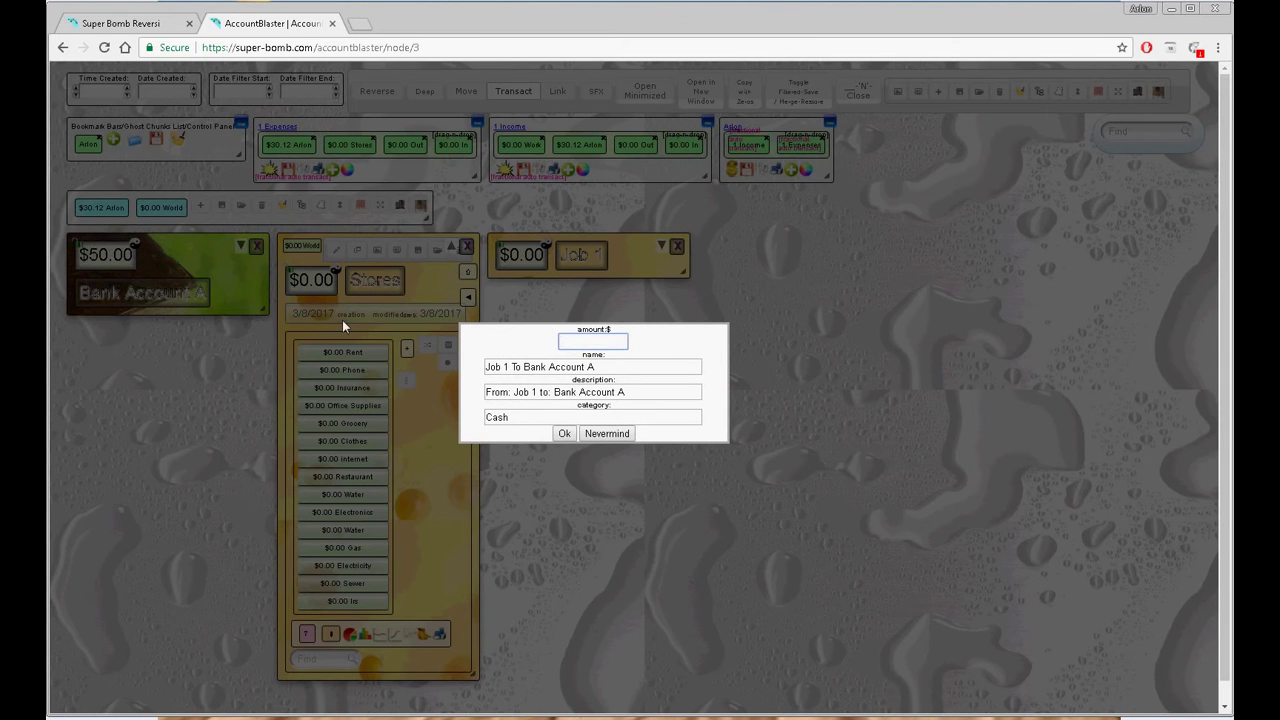
text(1000)
key(Return)
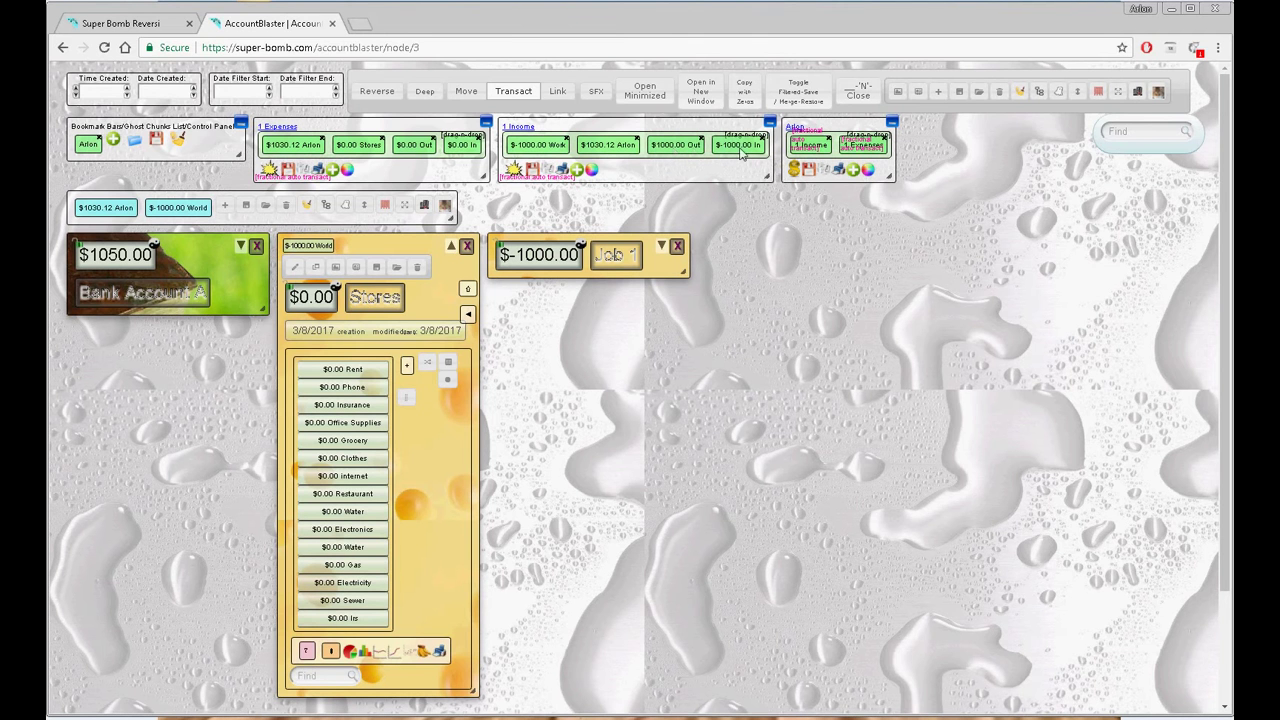
Inspect the Income bar's Out account and its parent income account, and close that window
click(663, 150)
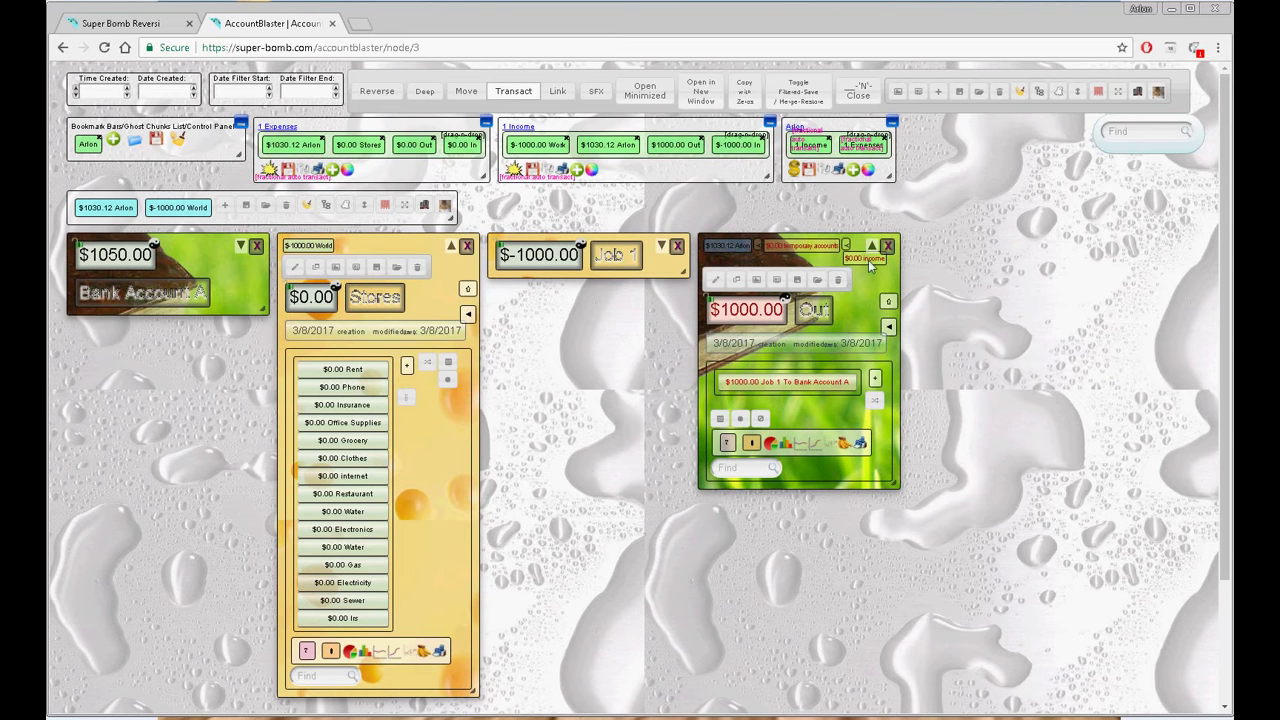
click(866, 259)
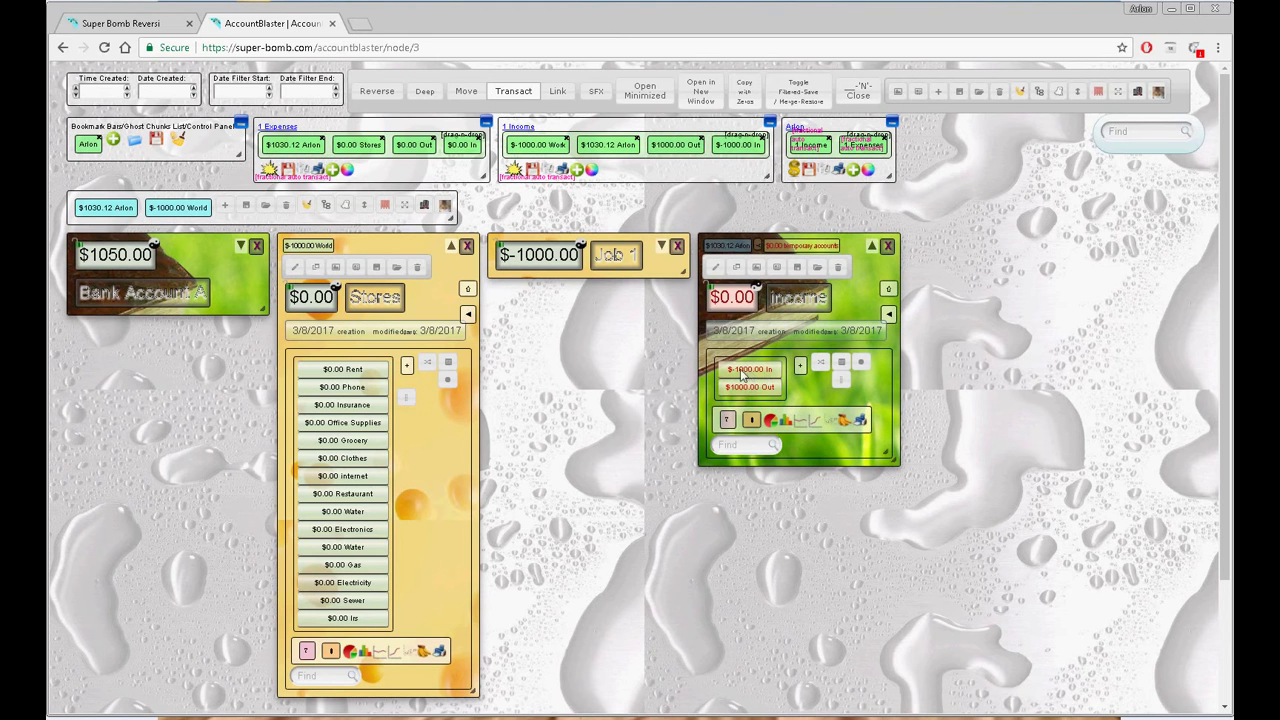
click(887, 246)
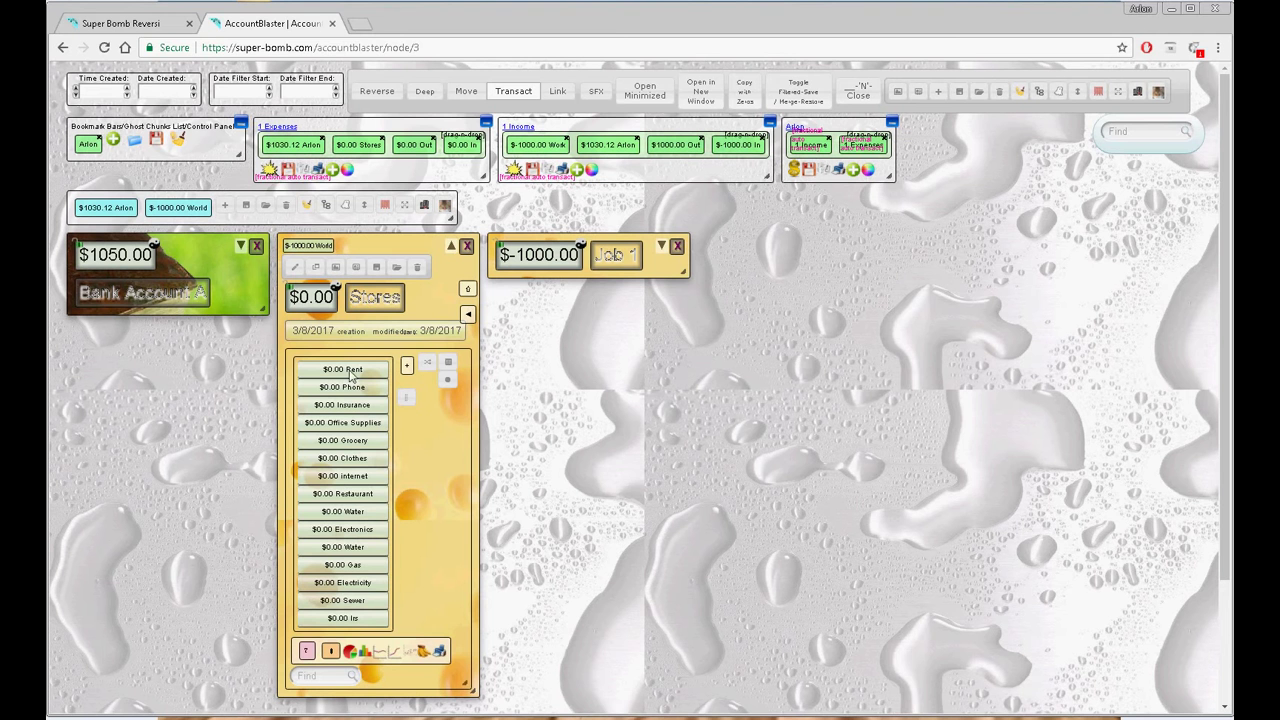
Enable Open in New Window and open the Stores accounts Rent, Phone, Insurance, Office Supplies, Grocery, Clothes and internet
click(700, 92)
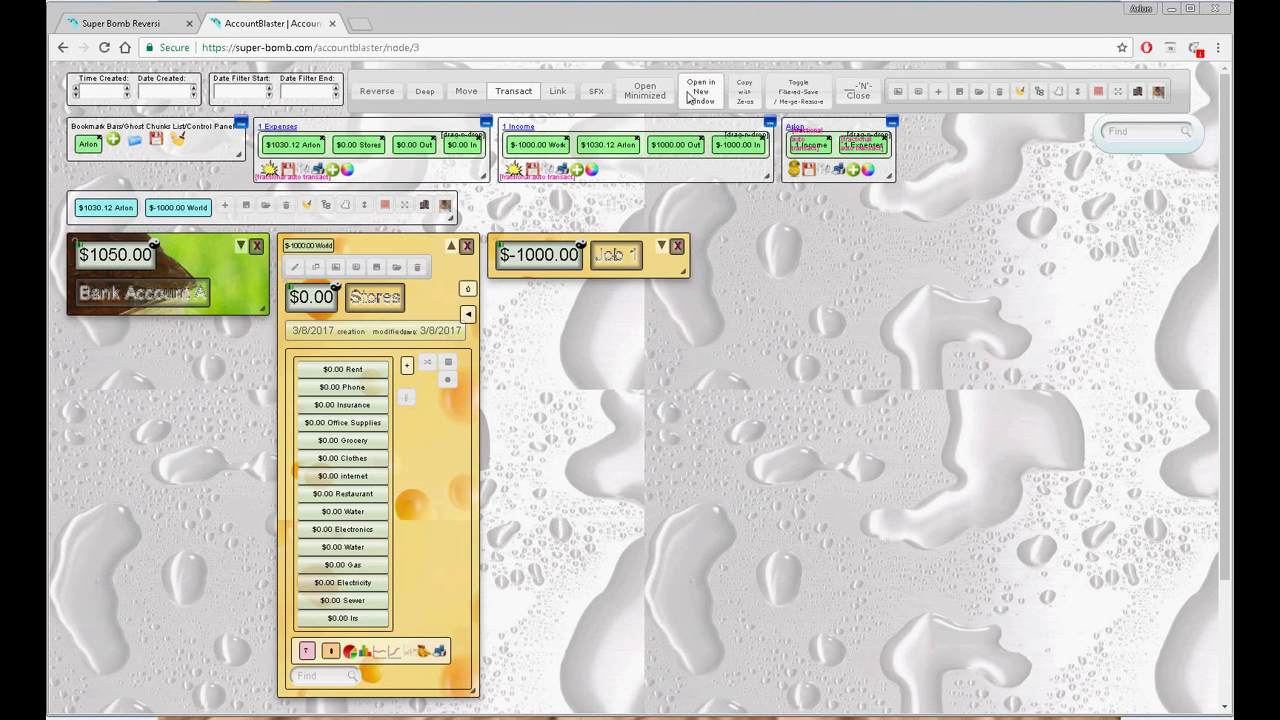
click(358, 370)
click(358, 387)
click(356, 405)
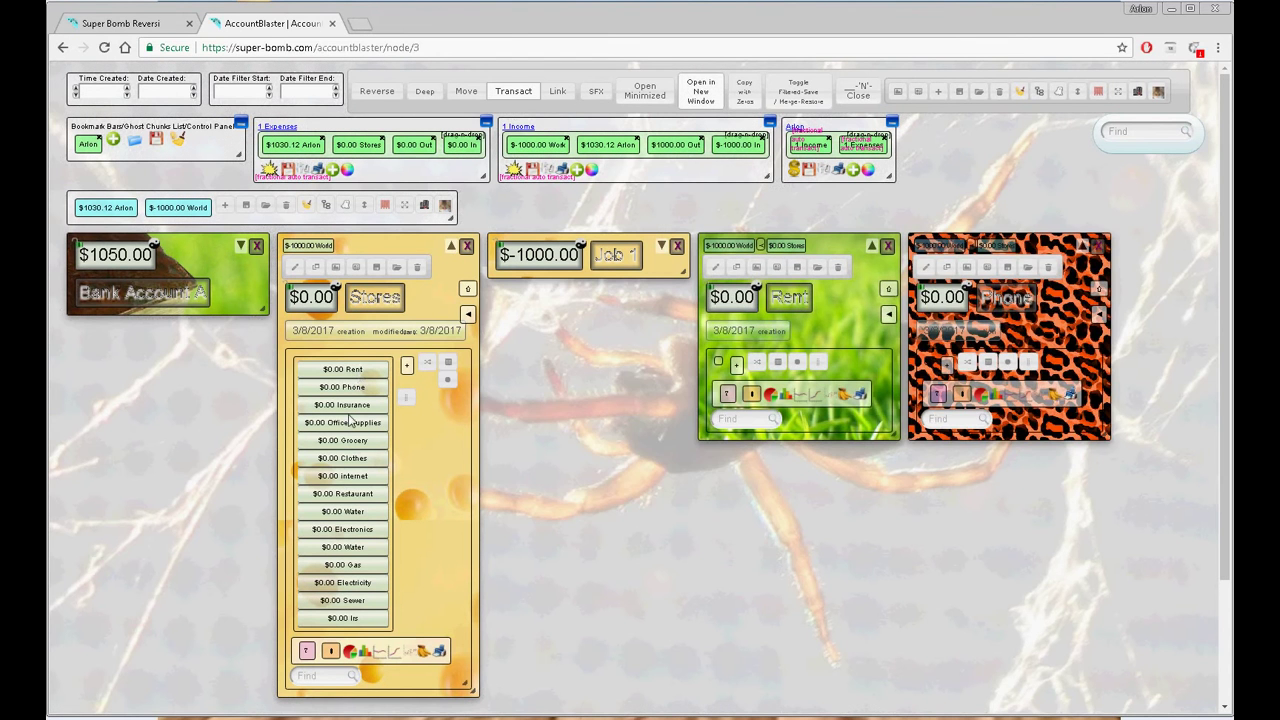
click(347, 428)
click(350, 441)
click(352, 459)
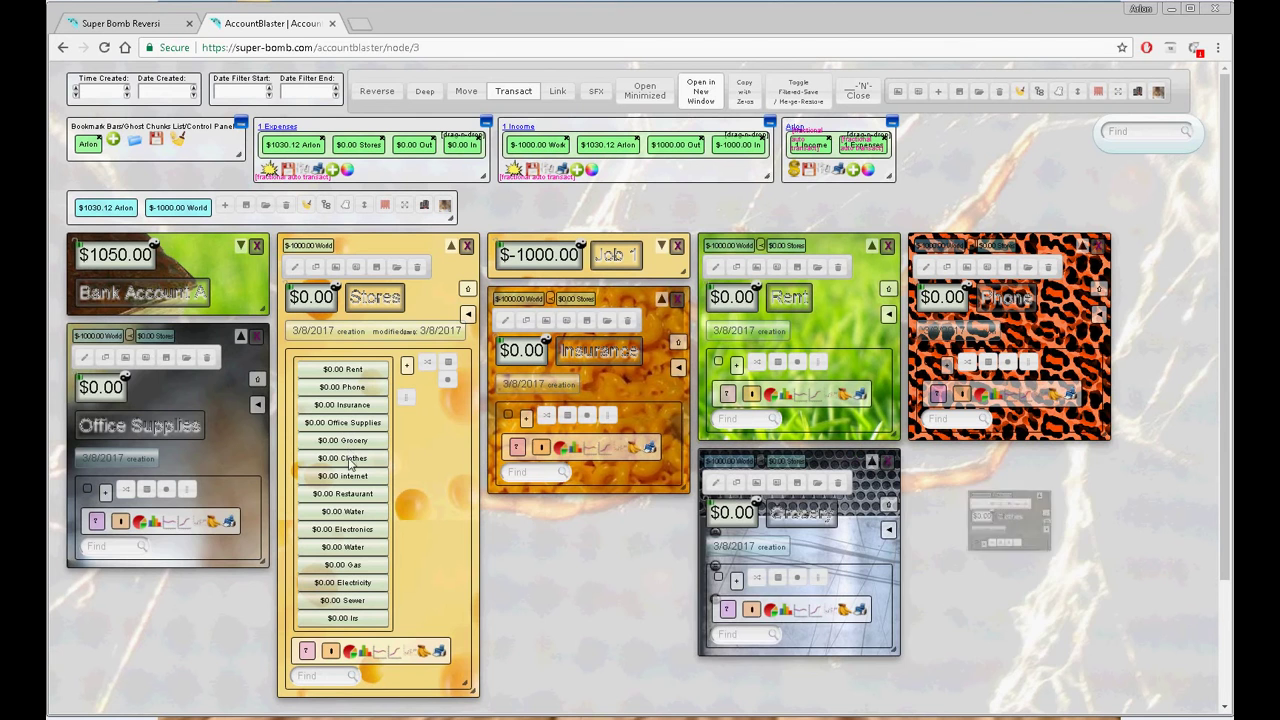
click(352, 477)
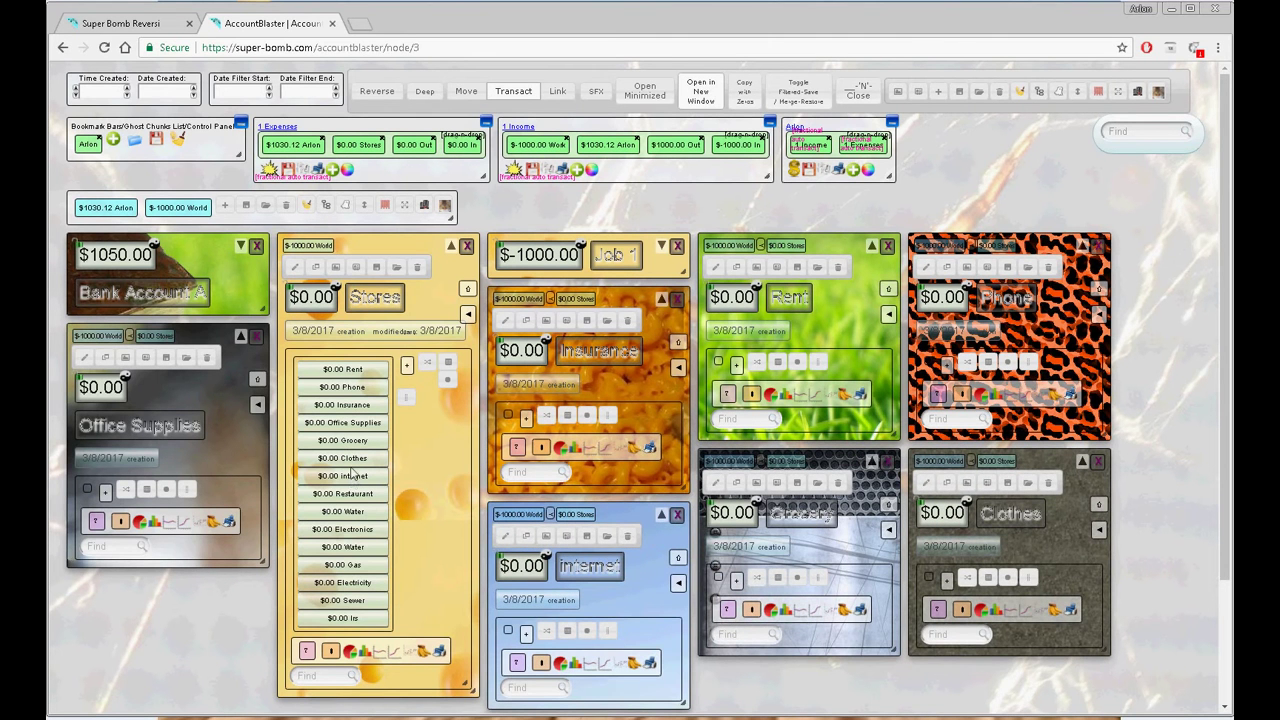
Clear all open account windows and reopen the personal and World accounts with Open Minimized enabled
click(307, 205)
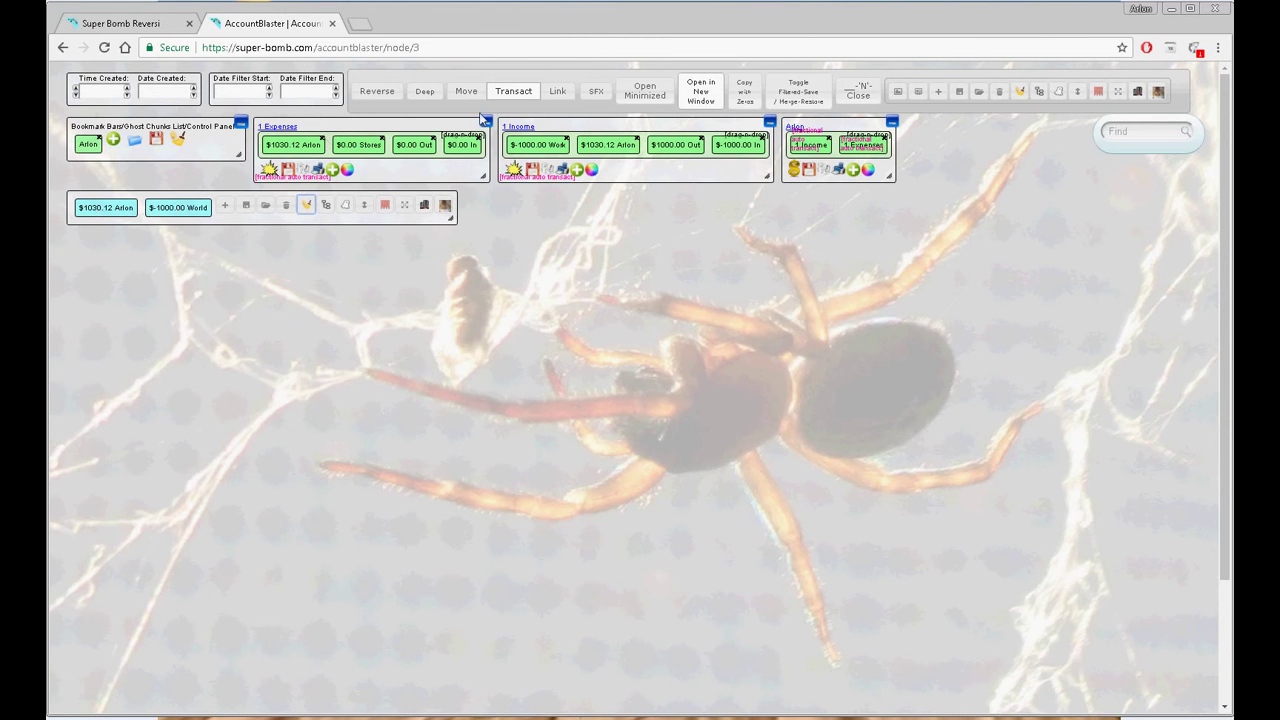
click(645, 100)
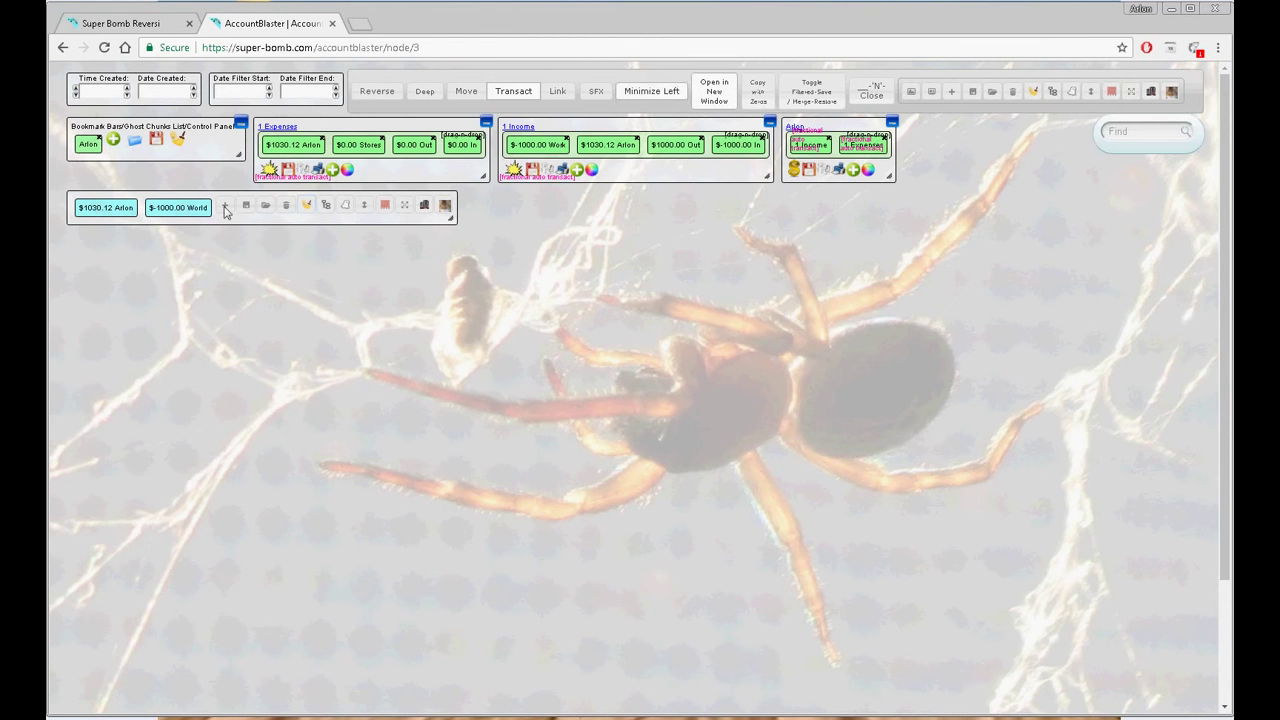
click(129, 211)
click(168, 210)
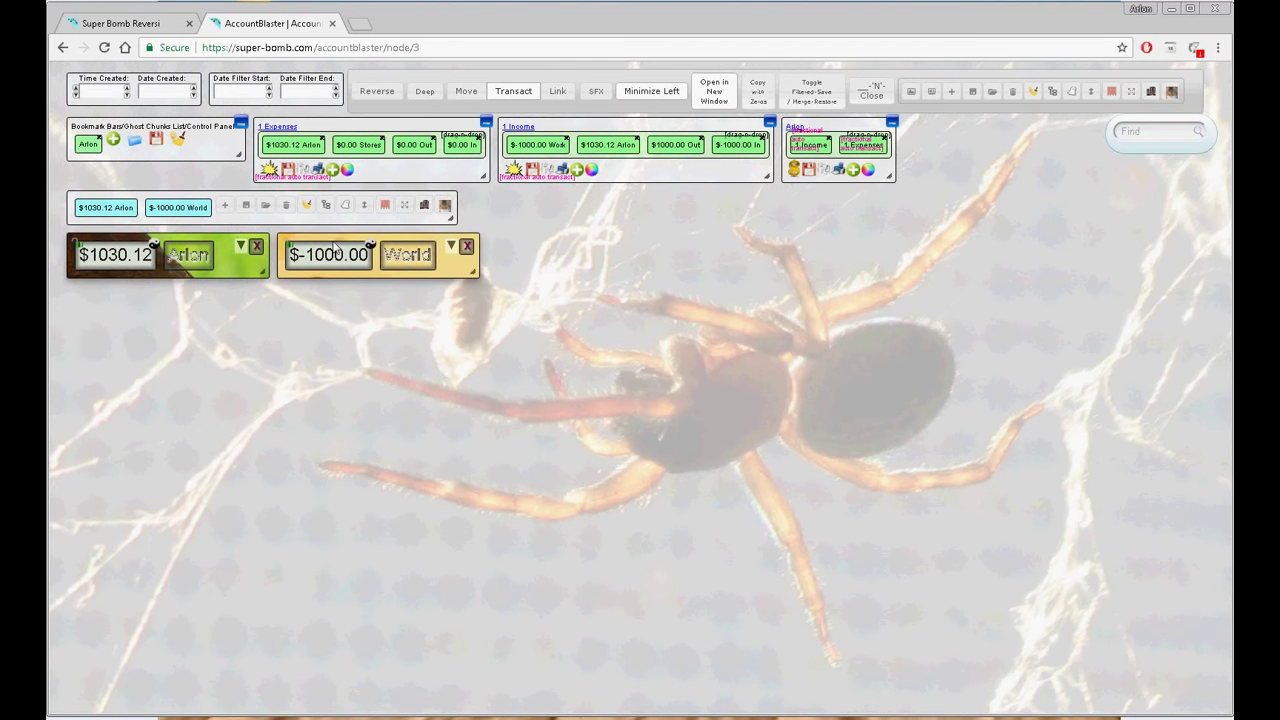
Expand World, open and expand its Stores account, and open Irs from Stores
click(450, 247)
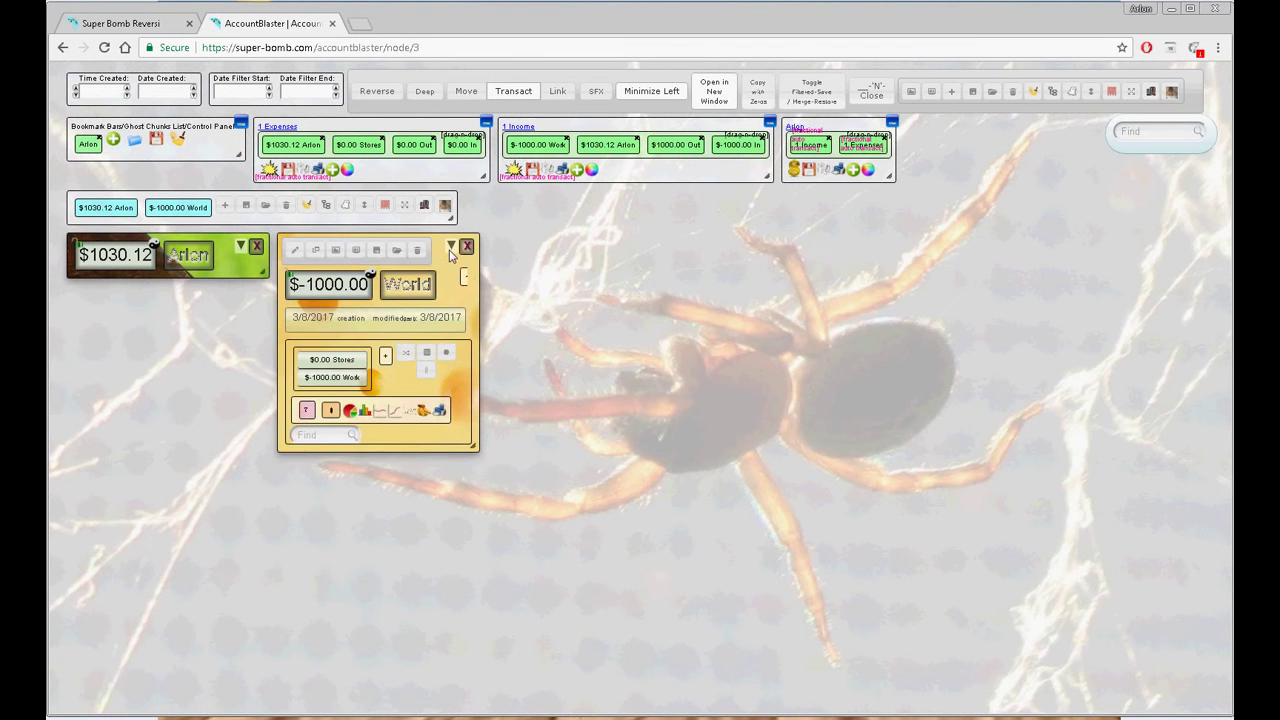
click(348, 354)
click(661, 247)
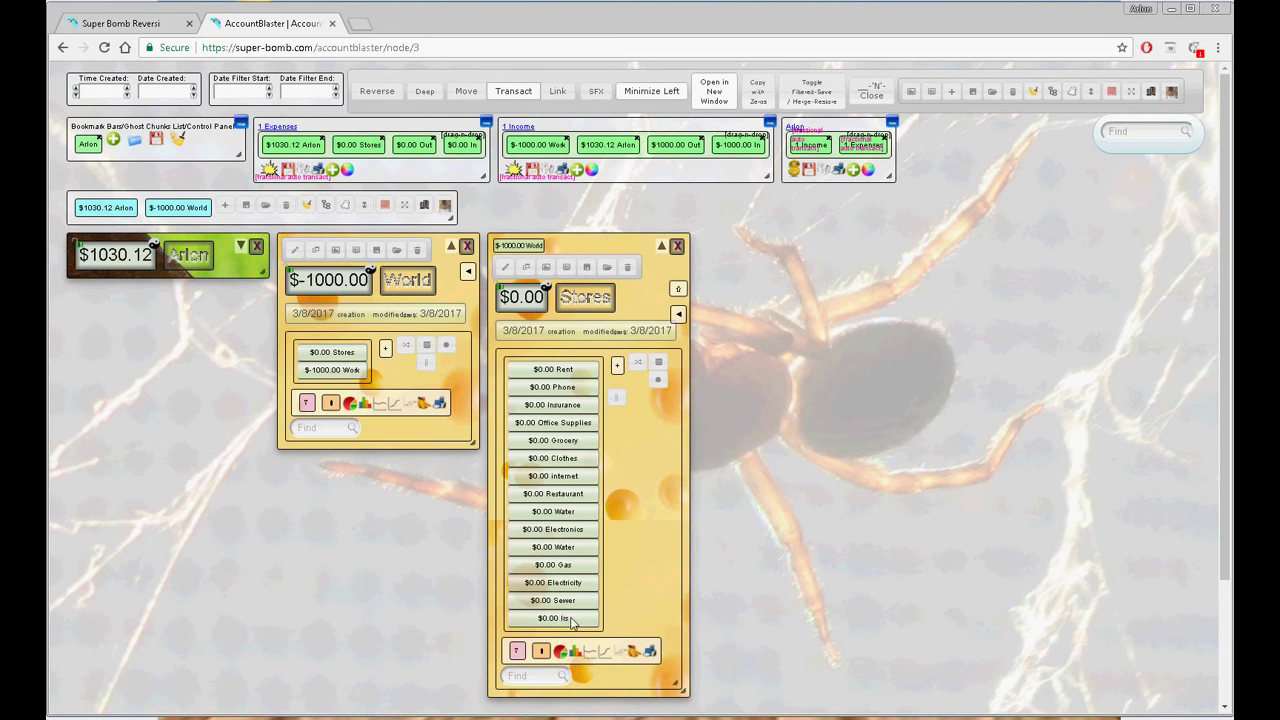
click(572, 620)
Open and expand World's Work account, and open its Job 1 and Job 2 accounts
click(340, 372)
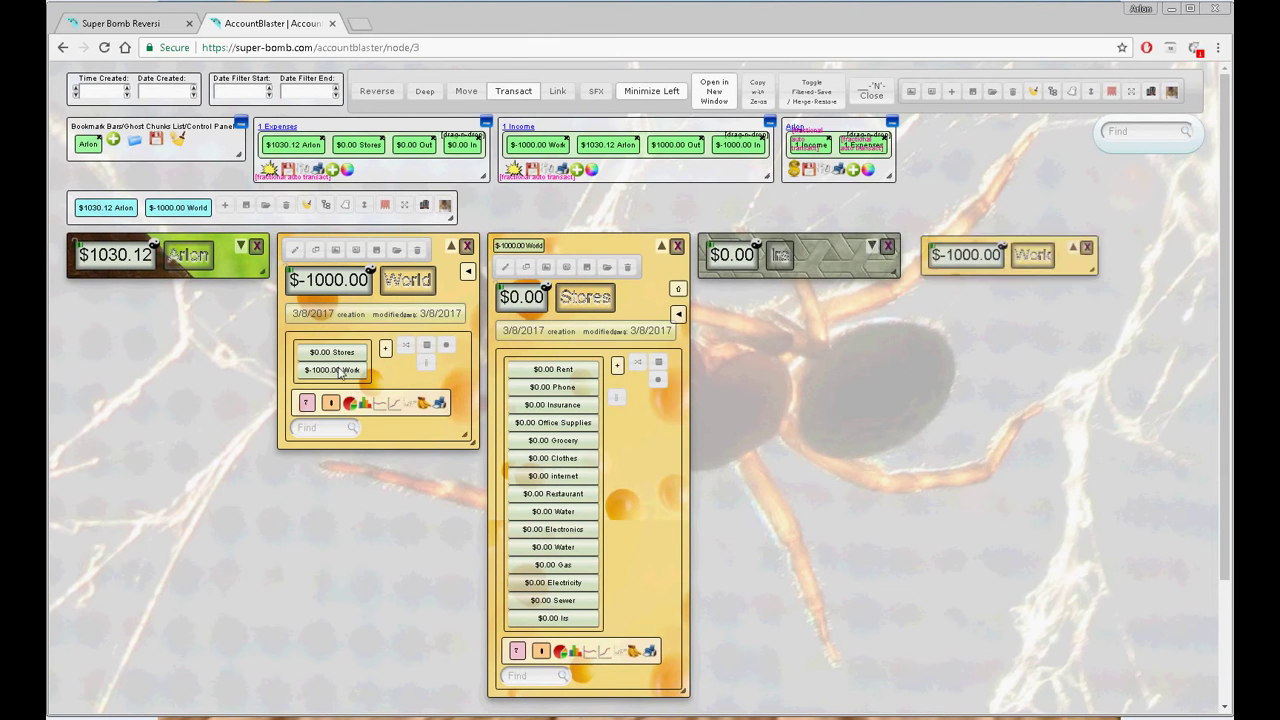
click(1078, 248)
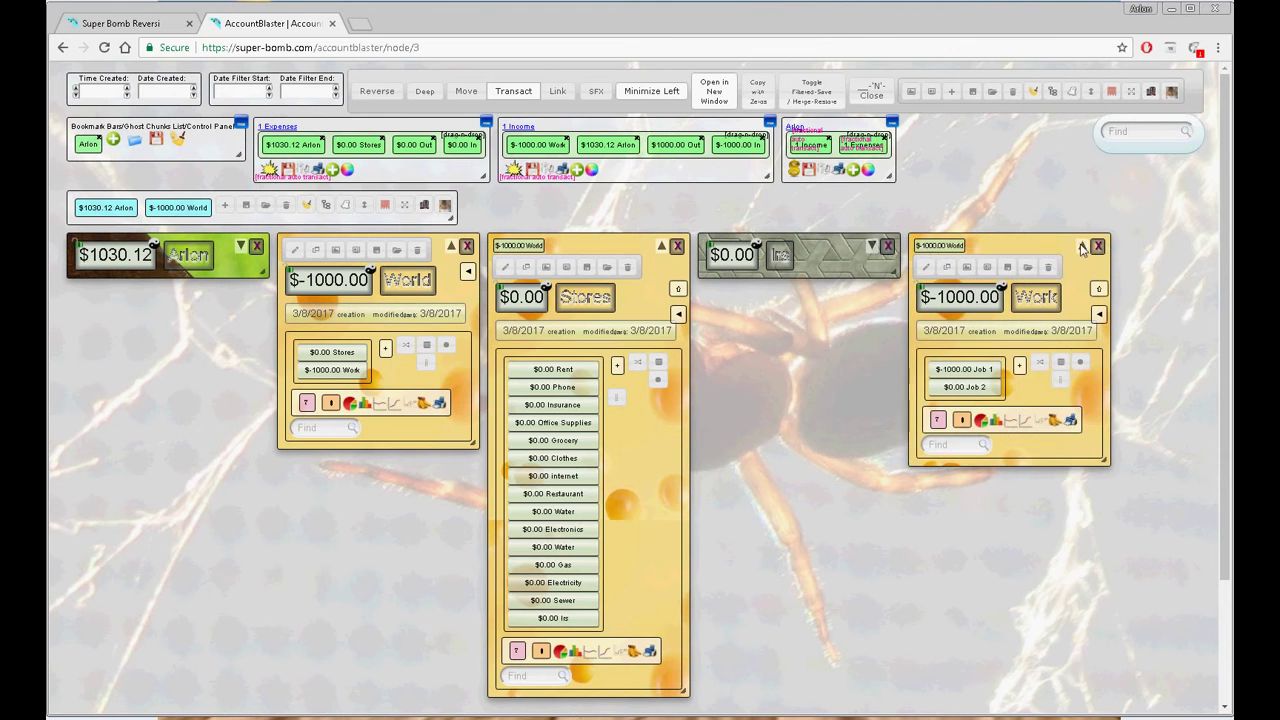
click(964, 371)
click(964, 389)
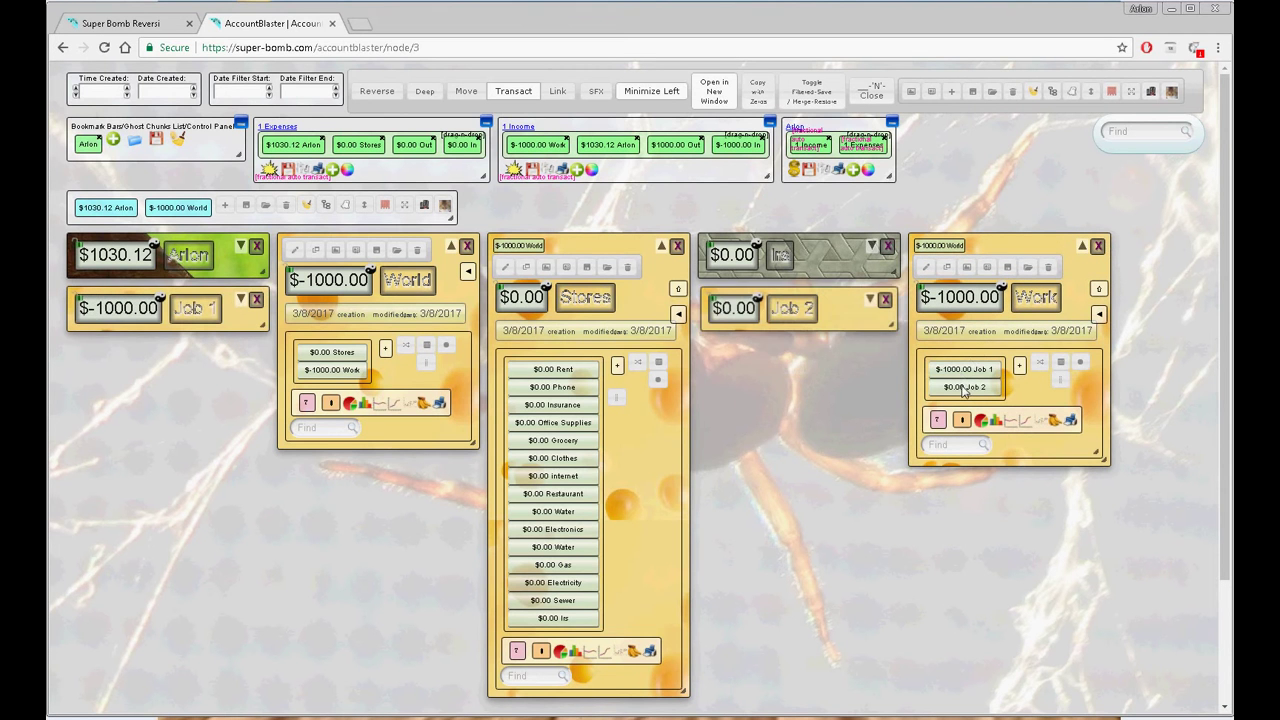
Change the Work account's background image, using Deep to apply it to Job 1 and Job 2 as well
click(988, 267)
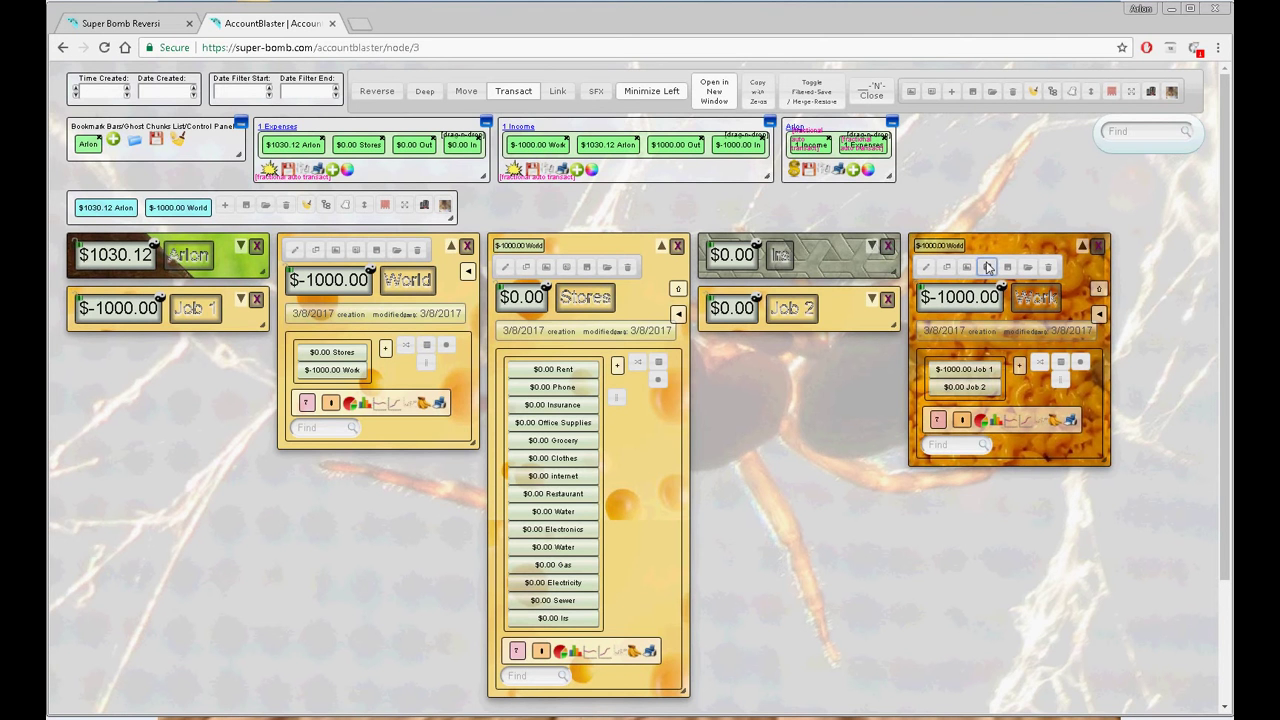
click(424, 91)
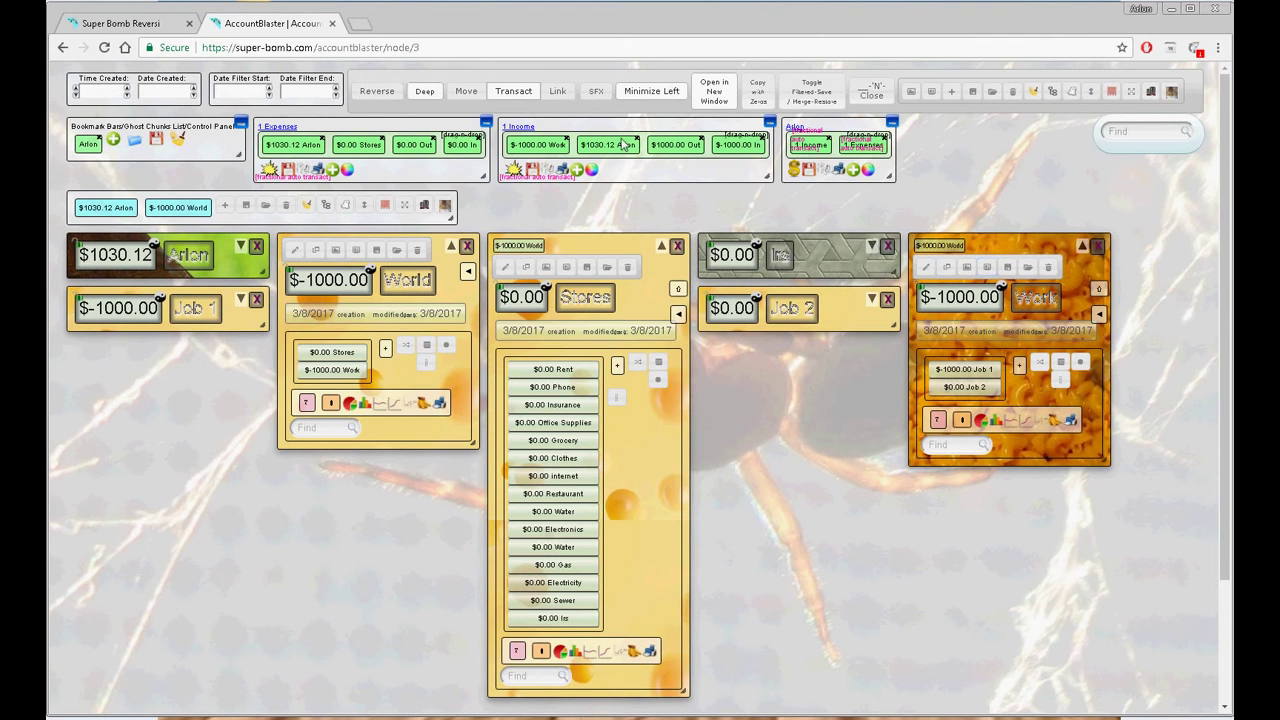
click(987, 267)
click(986, 266)
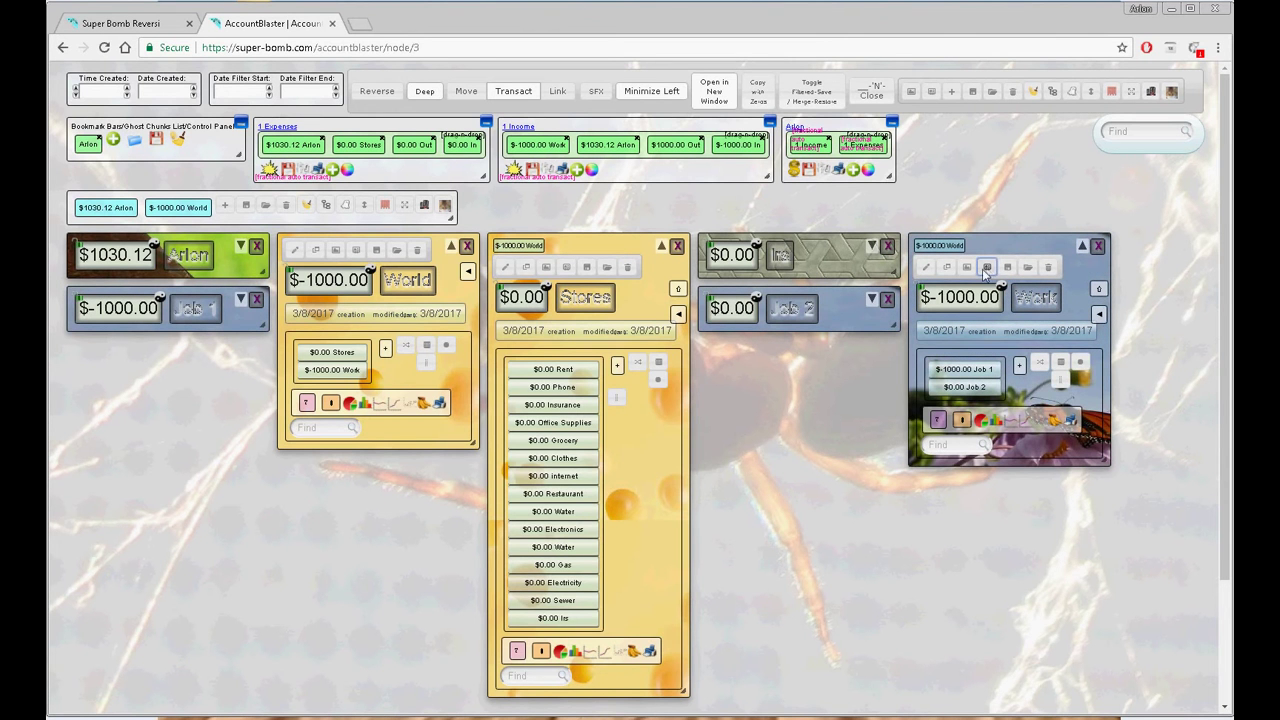
Expand Job 1 and give it a different background image of its own, and expand Job 2 for comparison
click(241, 300)
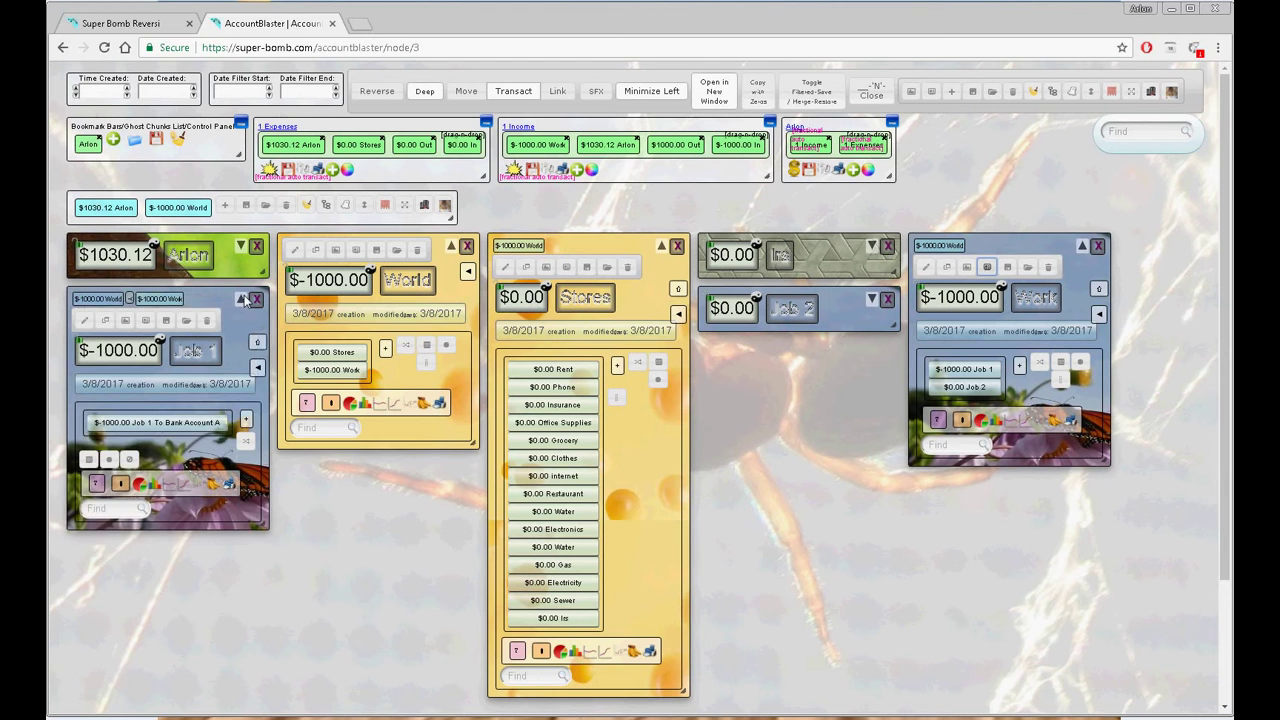
click(146, 320)
click(147, 320)
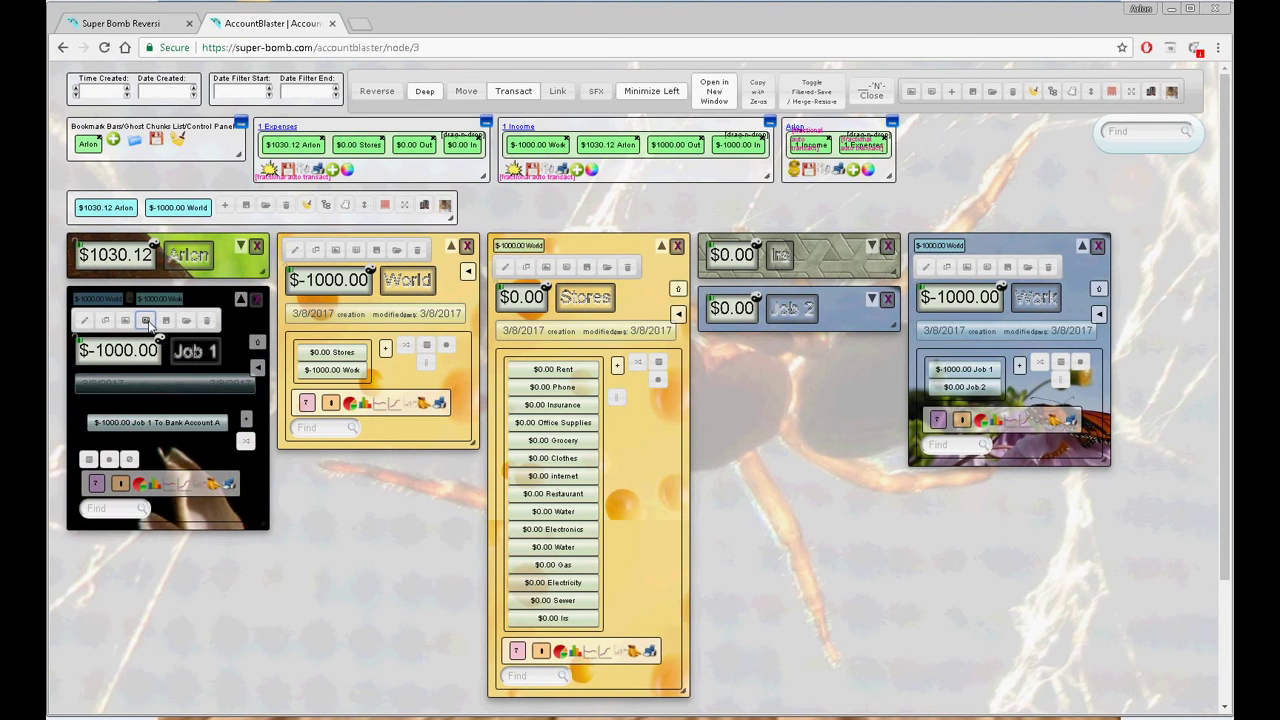
click(872, 300)
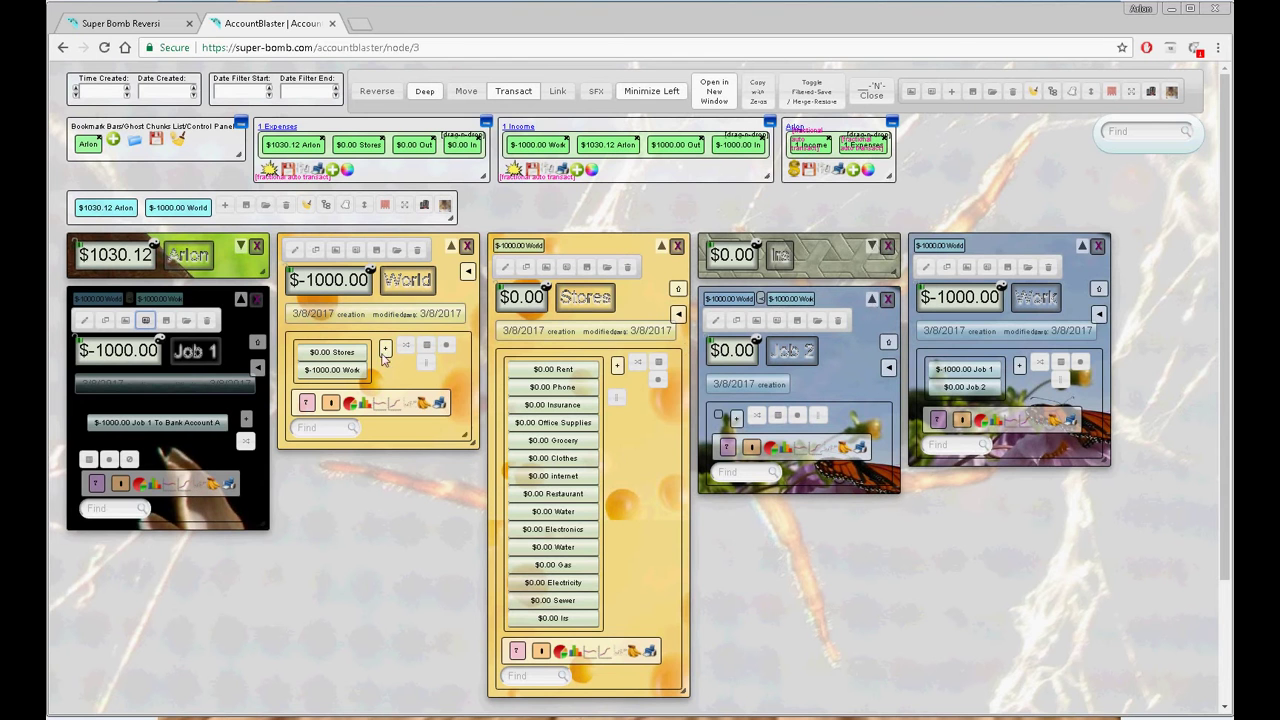
Close the Job 1 and Job 2 windows and reopen both accounts from Work
click(258, 300)
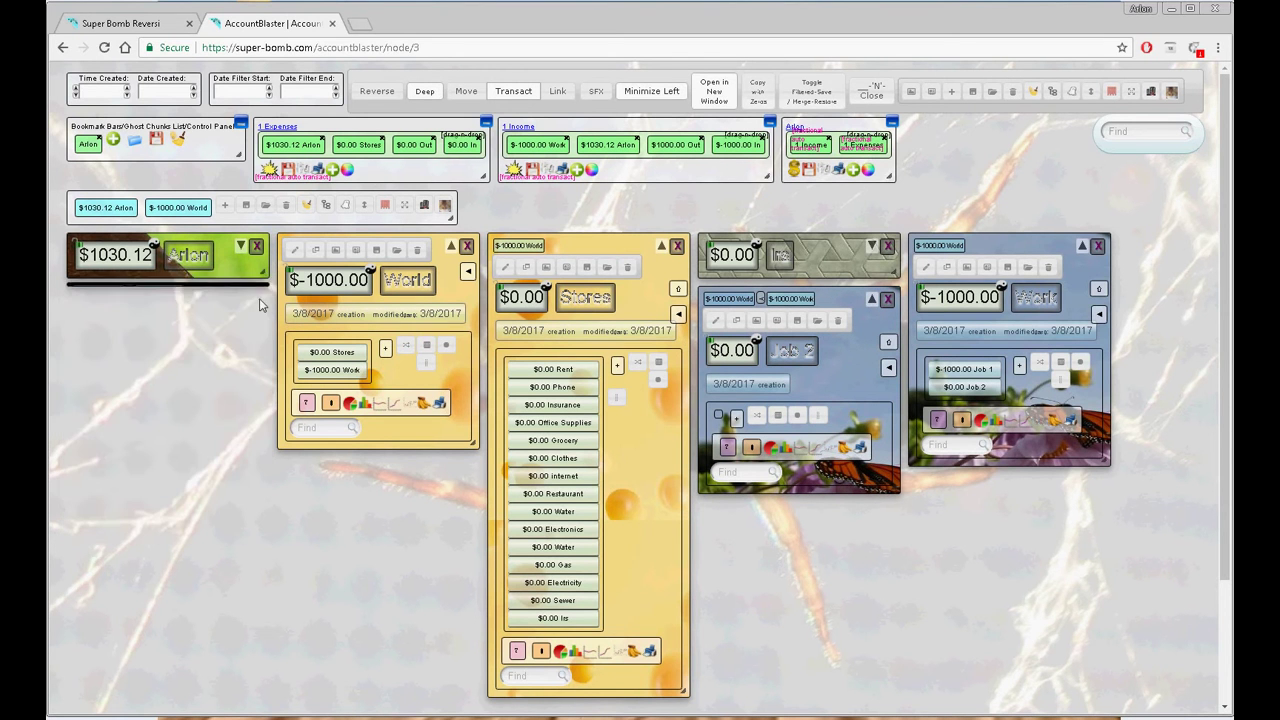
click(889, 300)
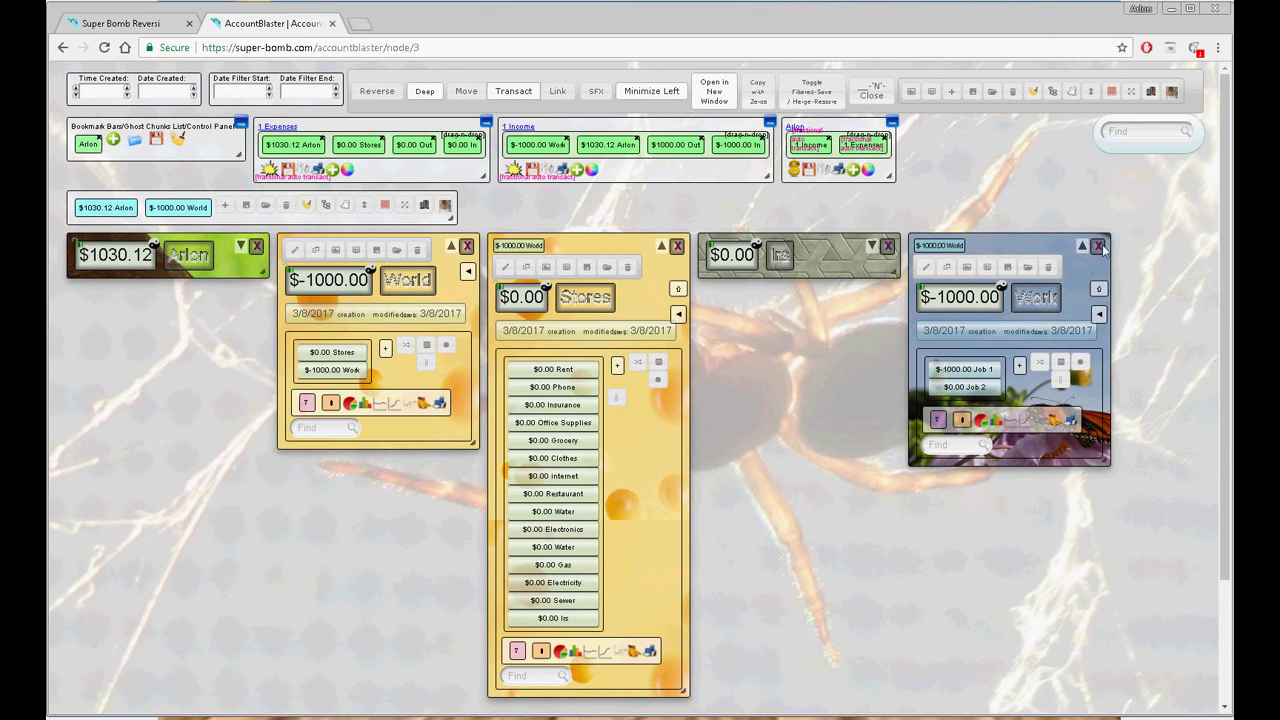
click(958, 388)
click(966, 371)
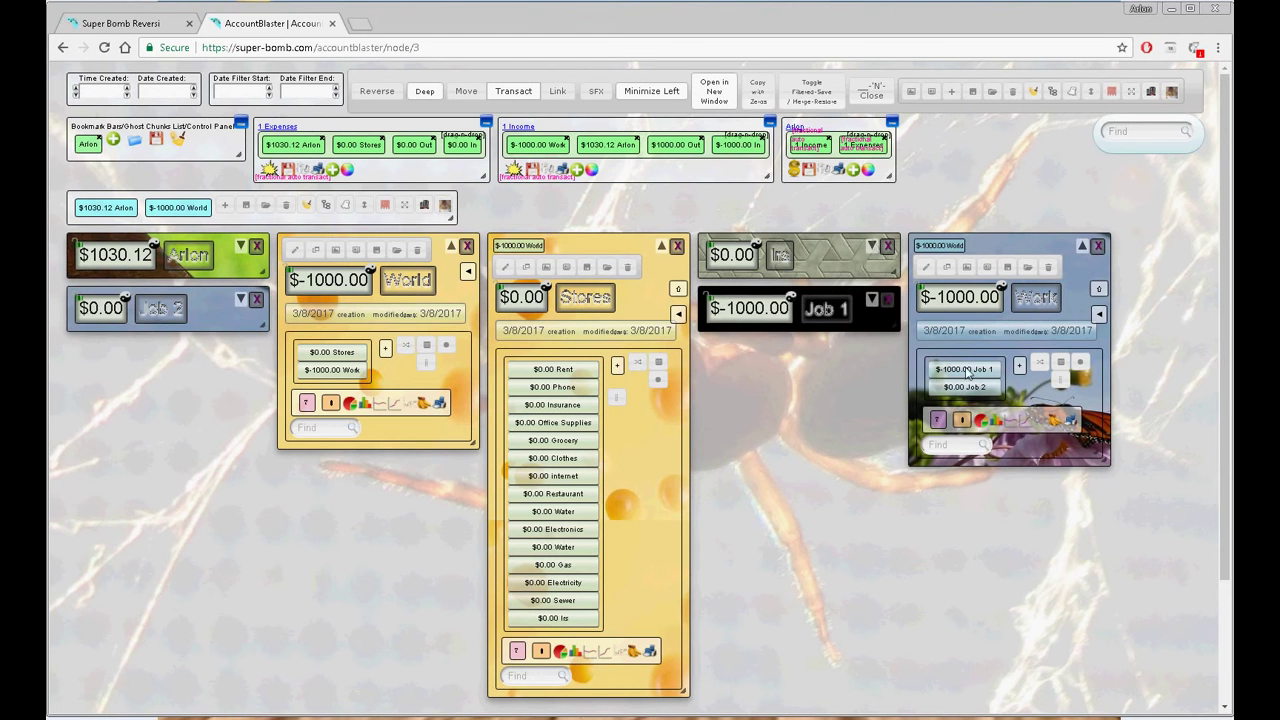
Close the Work and World boxes, and open Rent, Phone, Insurance, Office Supplies, Grocery, Clothes and internet from the Stores list
click(1098, 246)
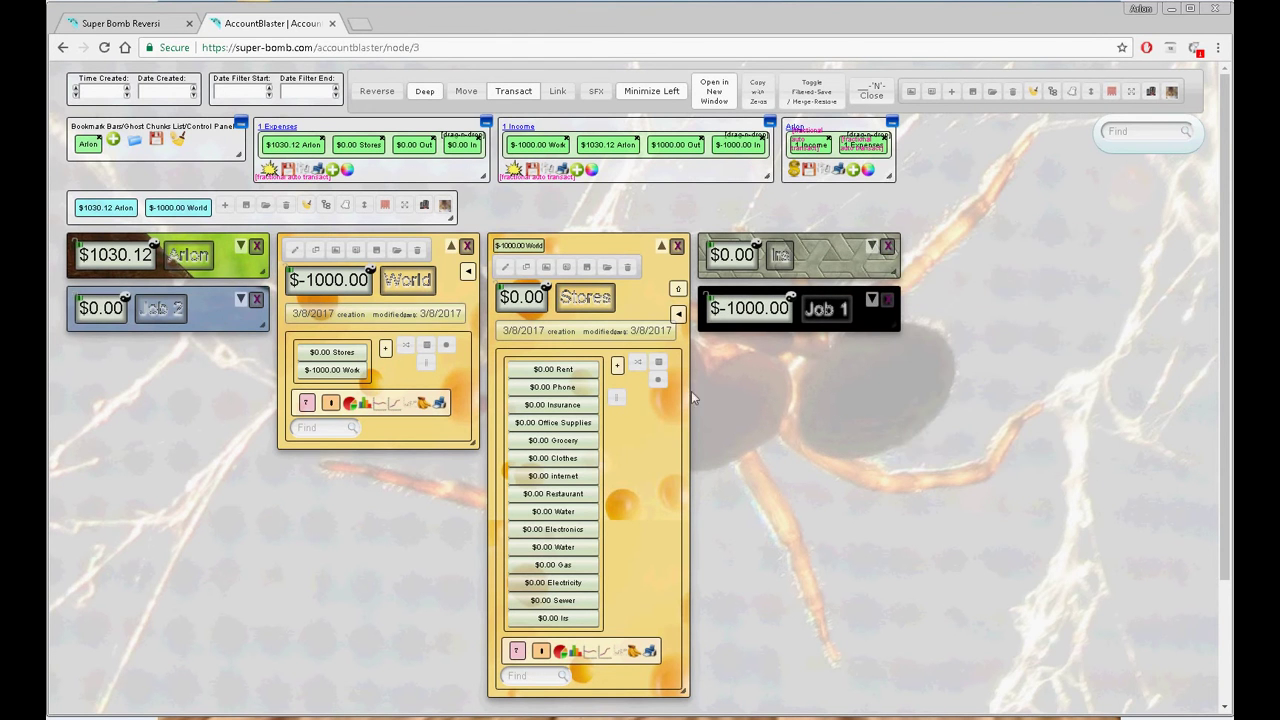
click(466, 246)
click(556, 375)
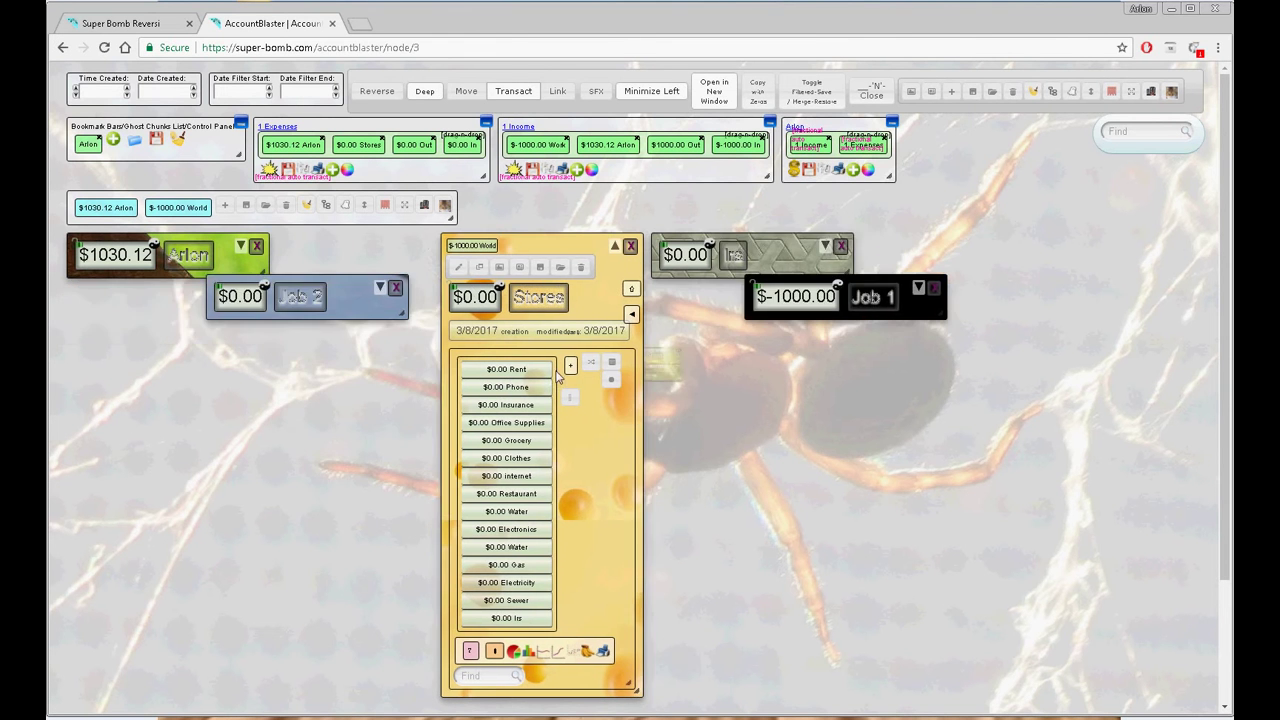
click(358, 389)
click(338, 405)
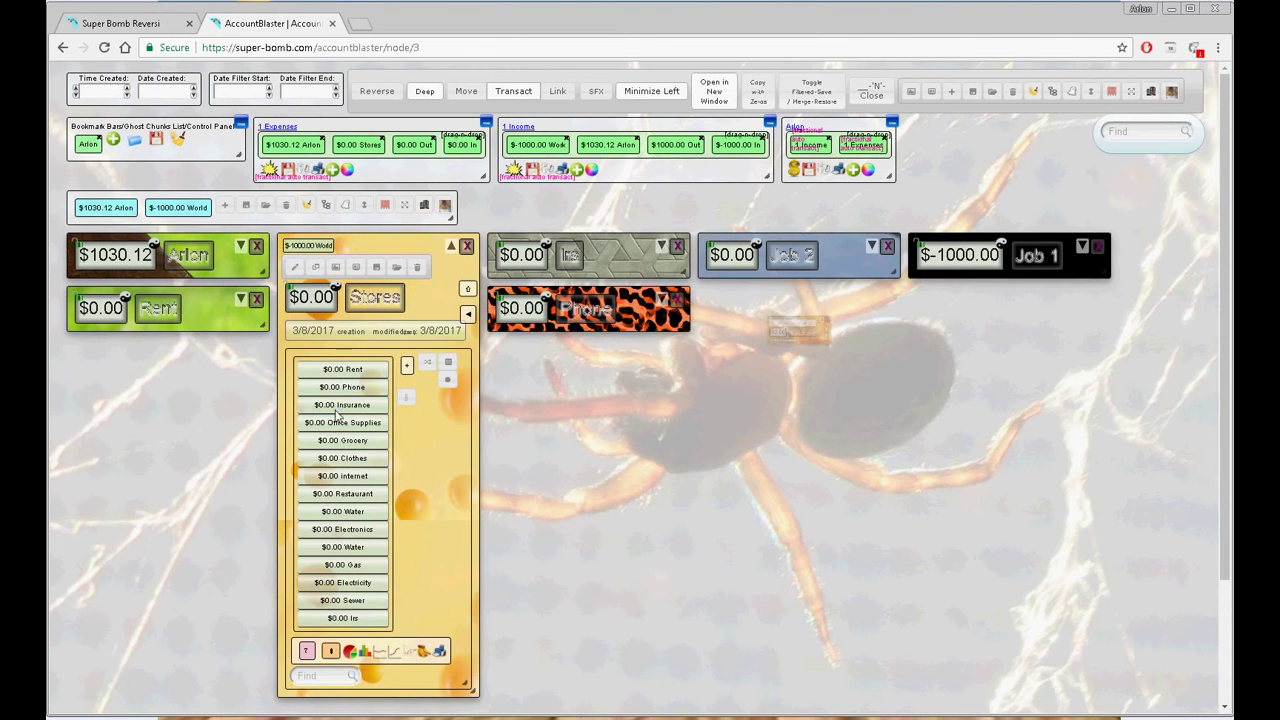
click(340, 422)
click(340, 440)
click(334, 458)
click(340, 476)
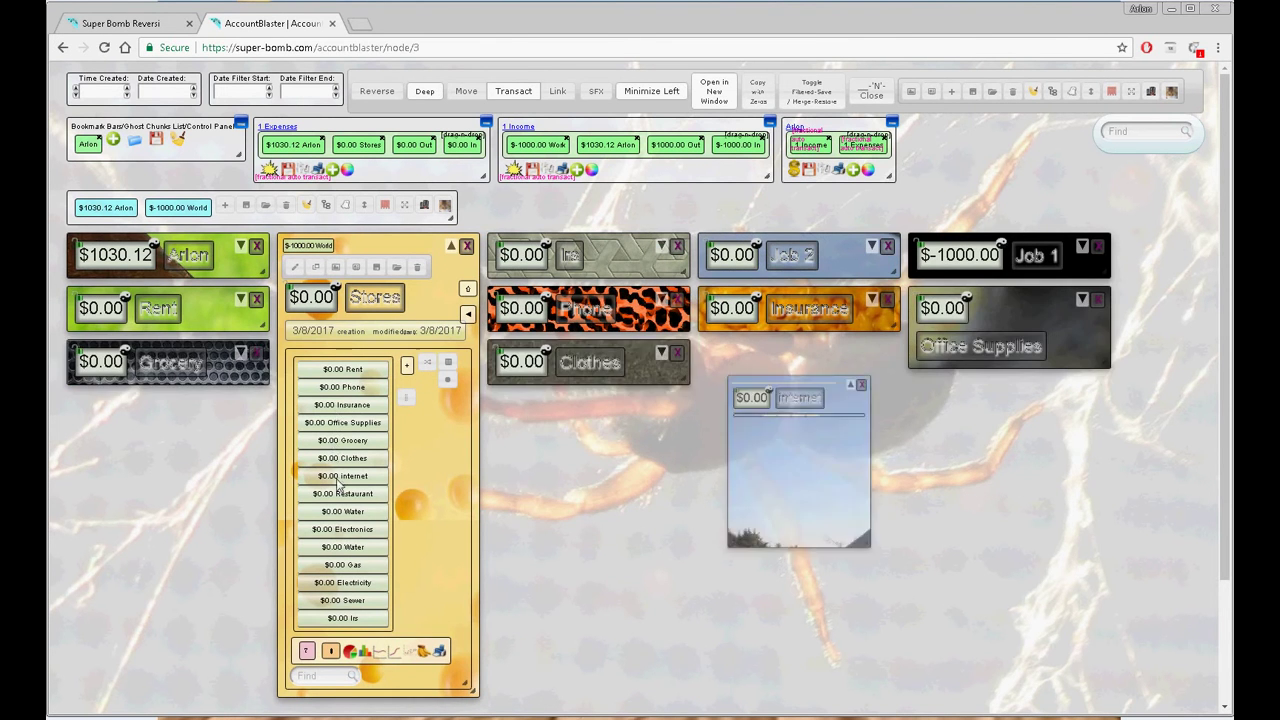
Open Restaurant, both Water accounts, Electronics, Gas, Electricity, Sewer and Irs from the Stores list, and close the Stores box
click(340, 494)
click(340, 511)
click(340, 529)
click(340, 547)
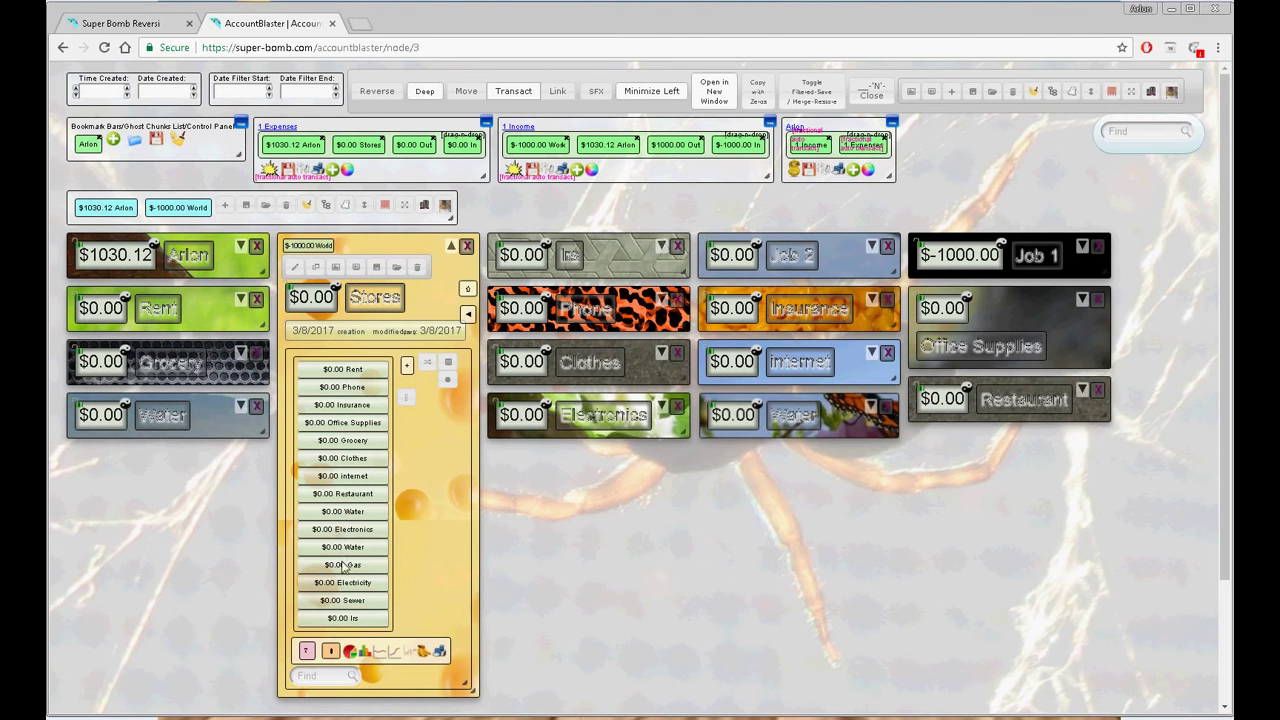
click(342, 565)
click(342, 583)
click(343, 601)
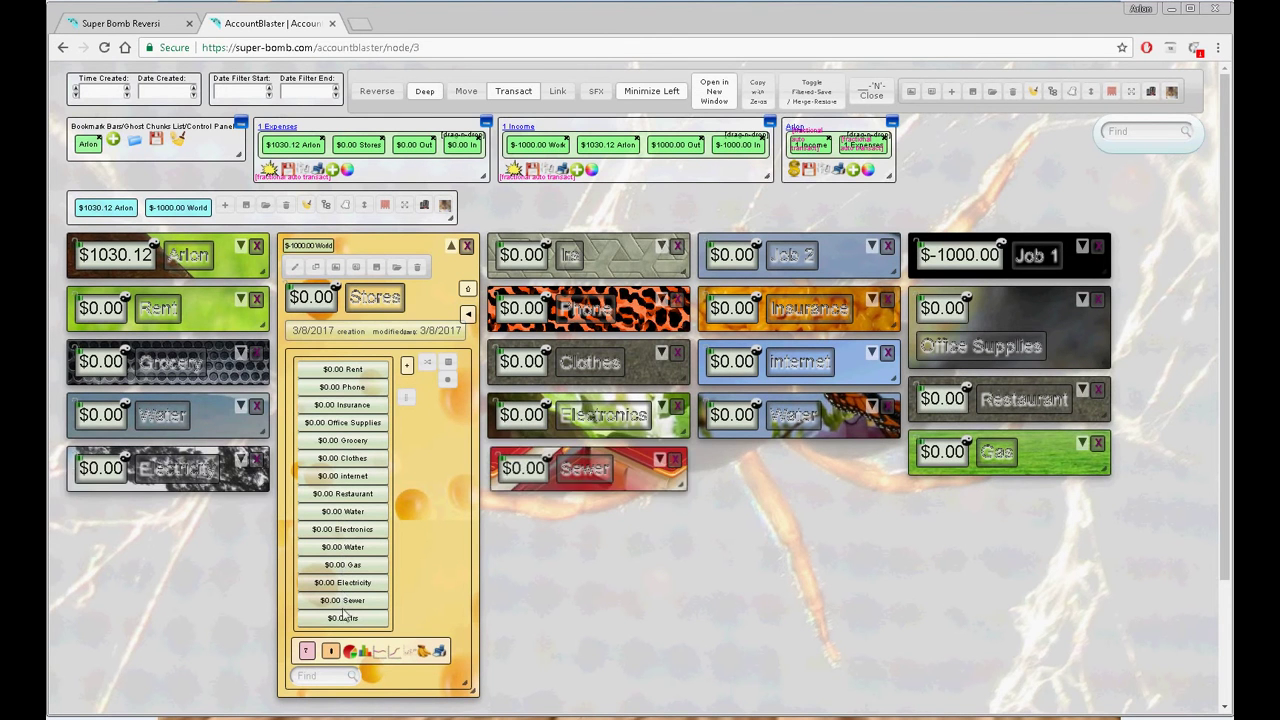
click(343, 618)
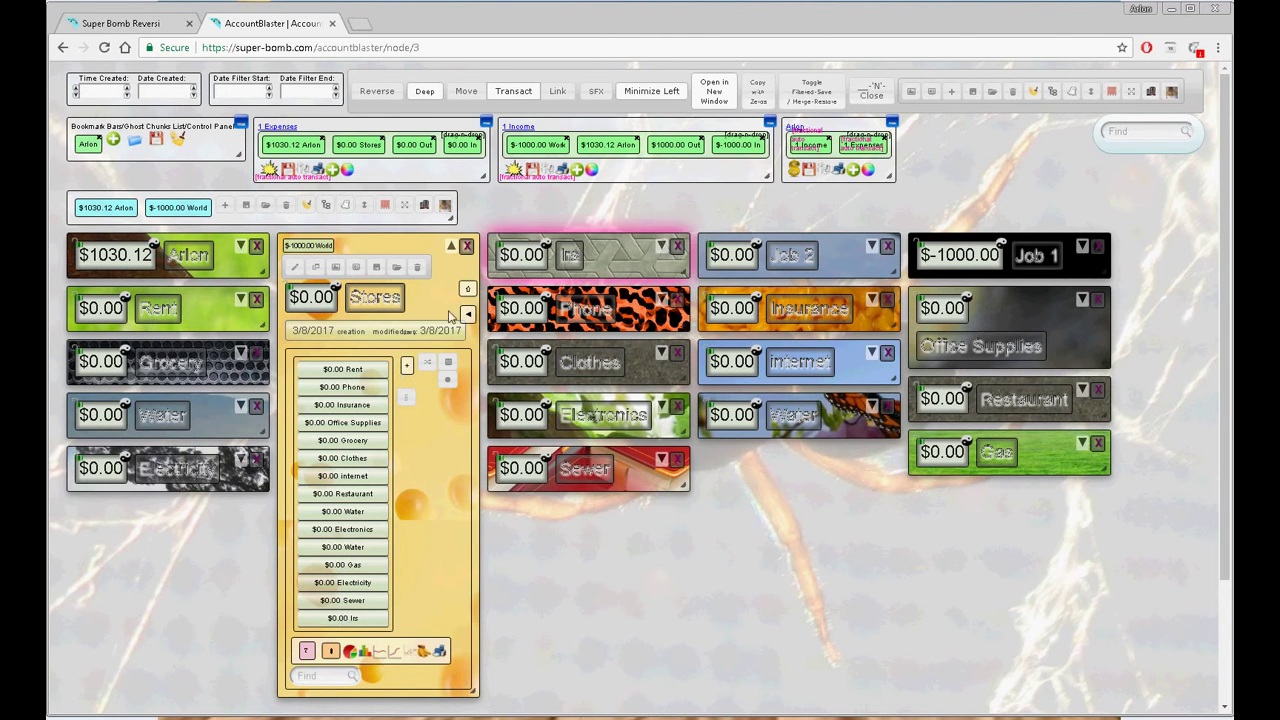
click(468, 246)
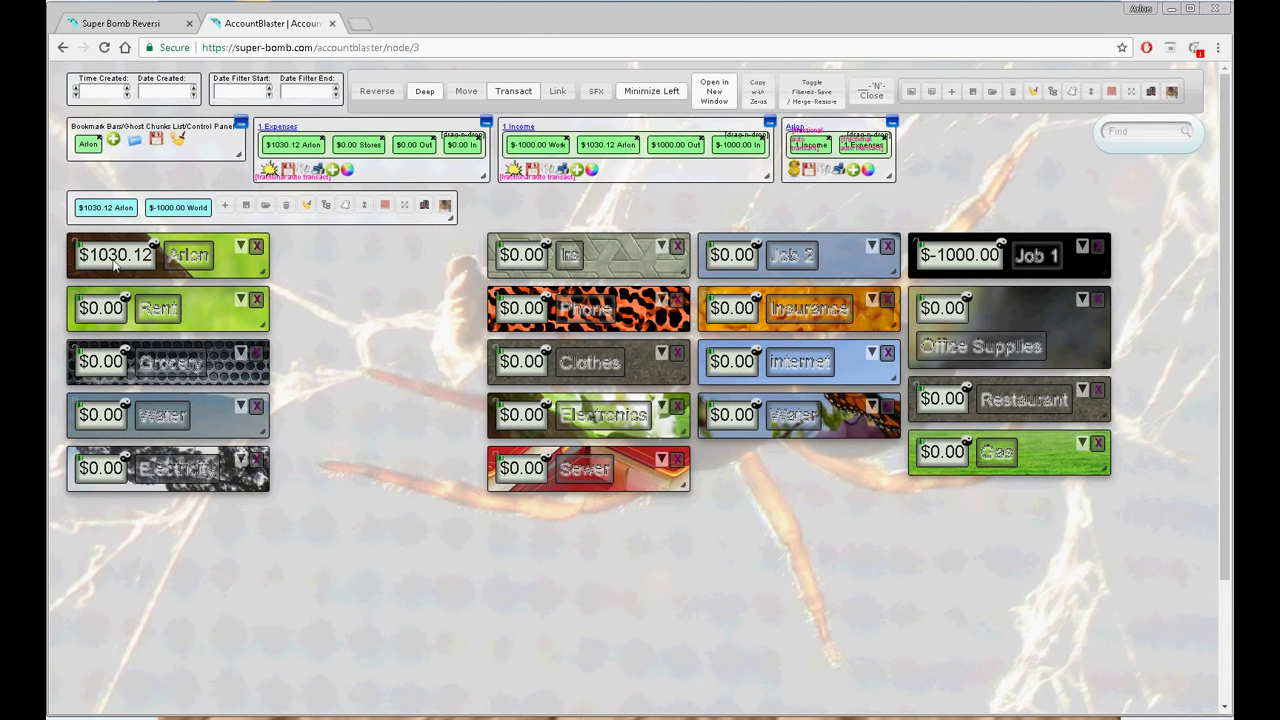
Set the creation date for new transactions to 03/09/2017
click(195, 88)
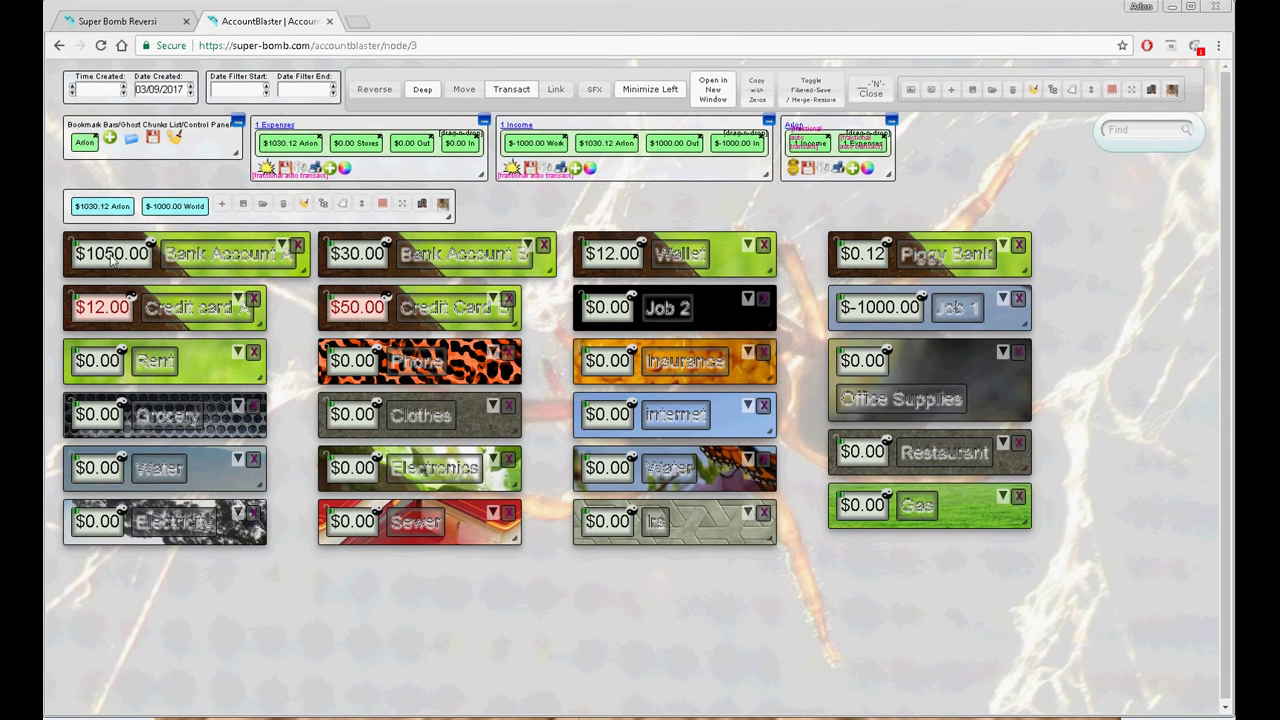
drag(112, 258, 99, 362)
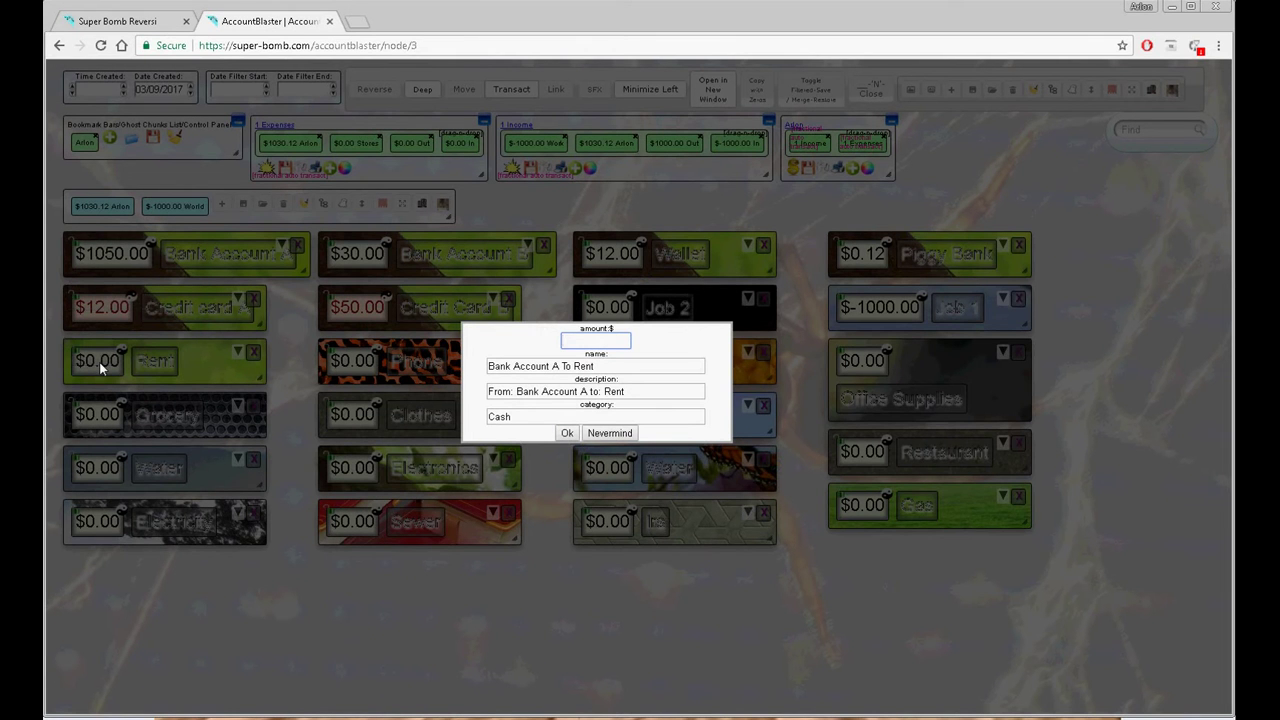
text(60)
click(606, 433)
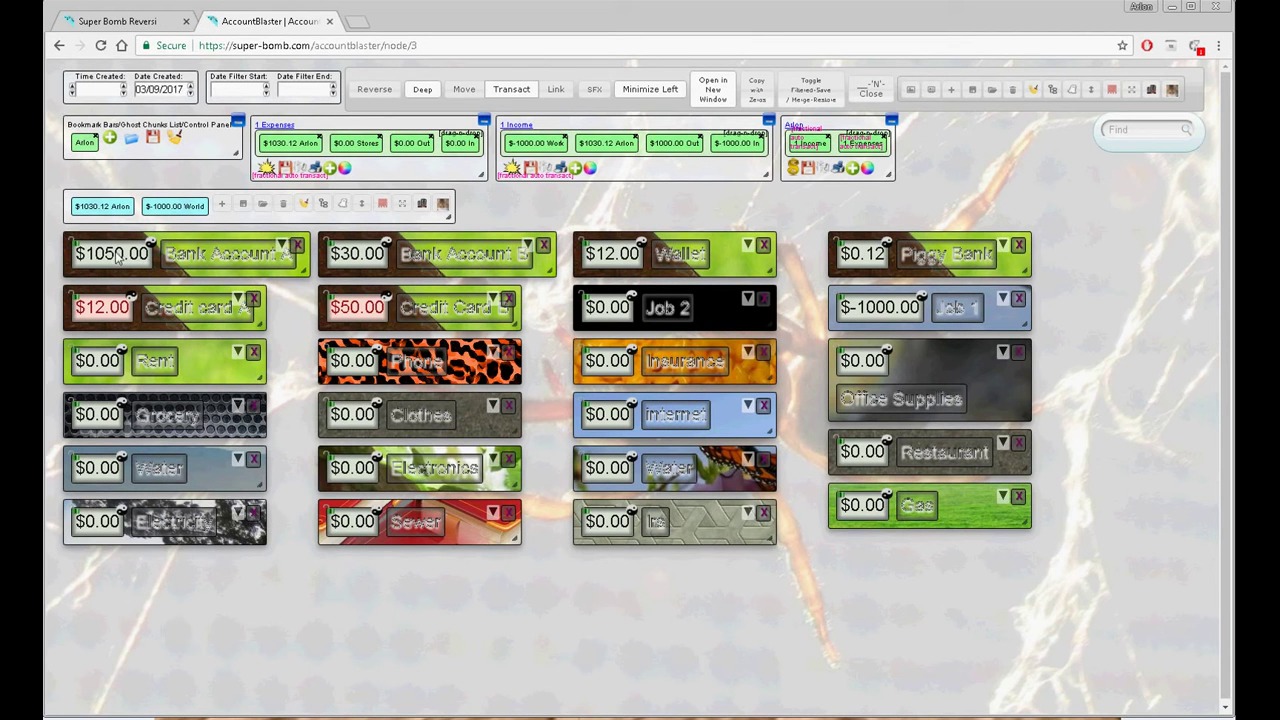
Transfer $700 from Bank Account A to Wallet, keeping the suggested name, description and Cash category
drag(117, 256, 613, 253)
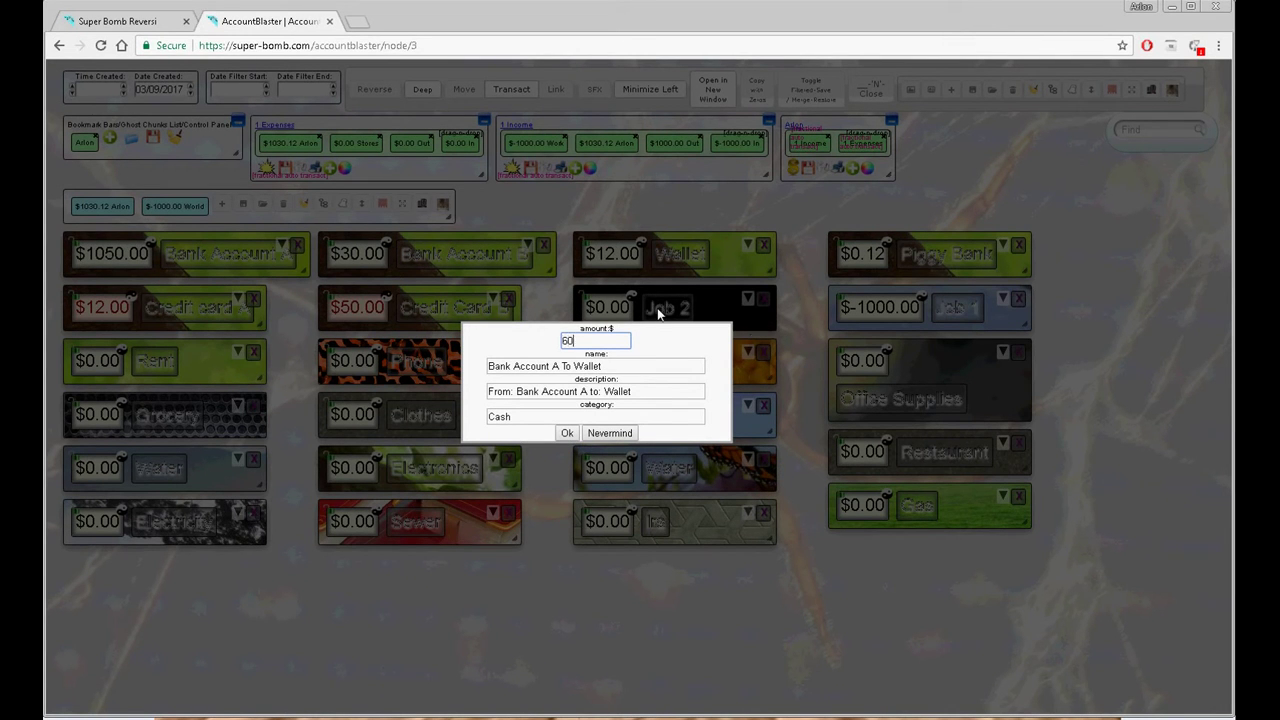
double_click(568, 341)
text(300)
click(567, 433)
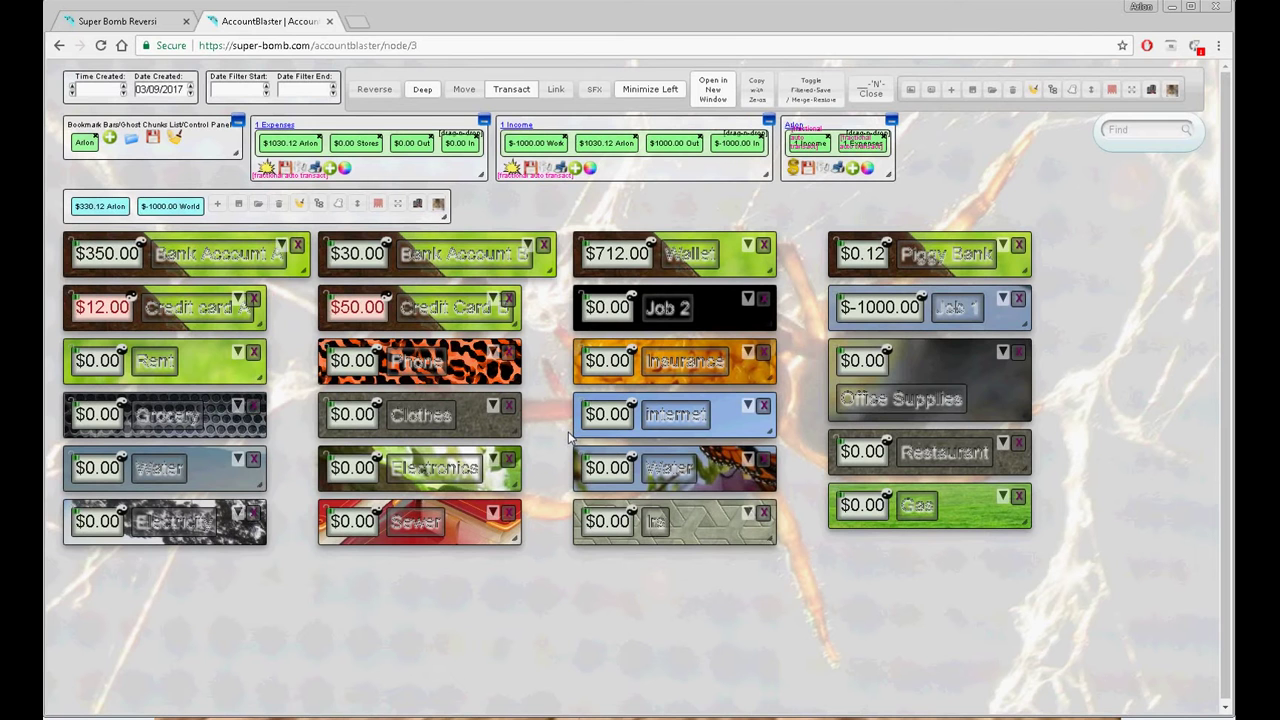
Pay $600 from Wallet to Rent, keeping the suggested name, description and Cash category
drag(622, 262, 151, 366)
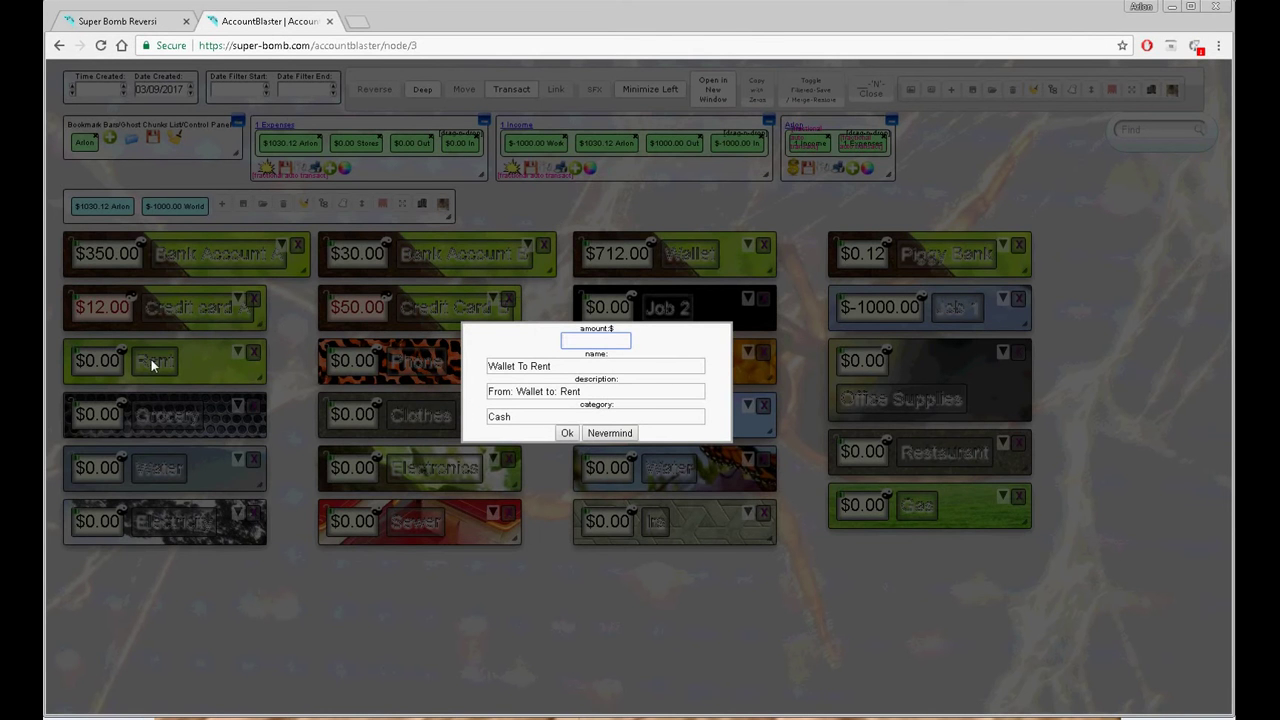
text(600)
click(567, 433)
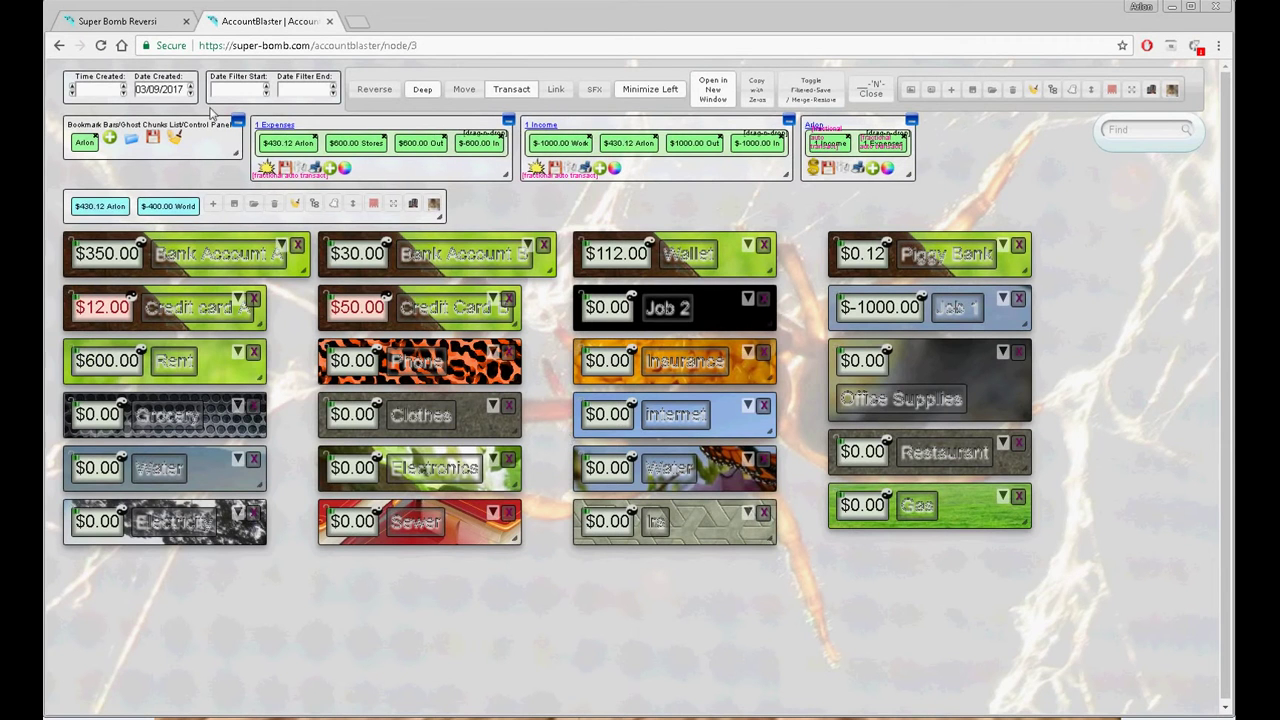
Set the creation date to 03/10/2017 and transfer $150 from Bank Account A to Bank Account B
click(191, 86)
drag(114, 259, 369, 255)
text(1)
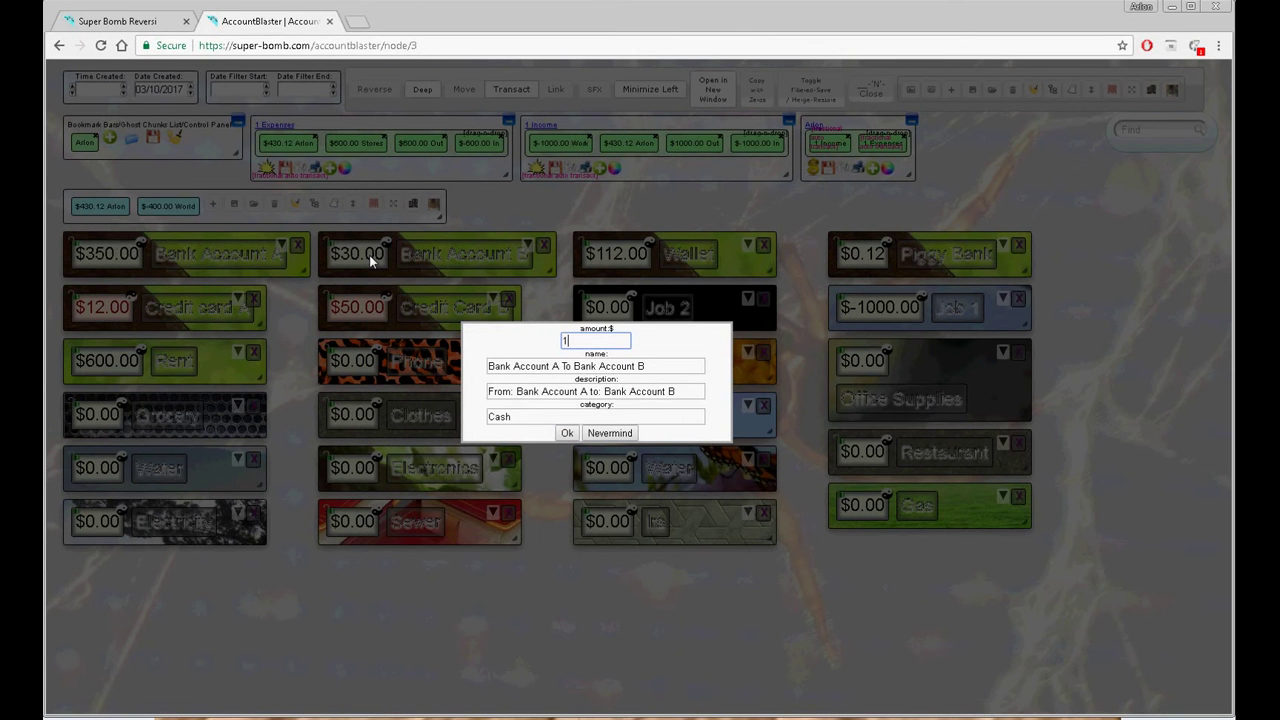
text(00)
click(571, 436)
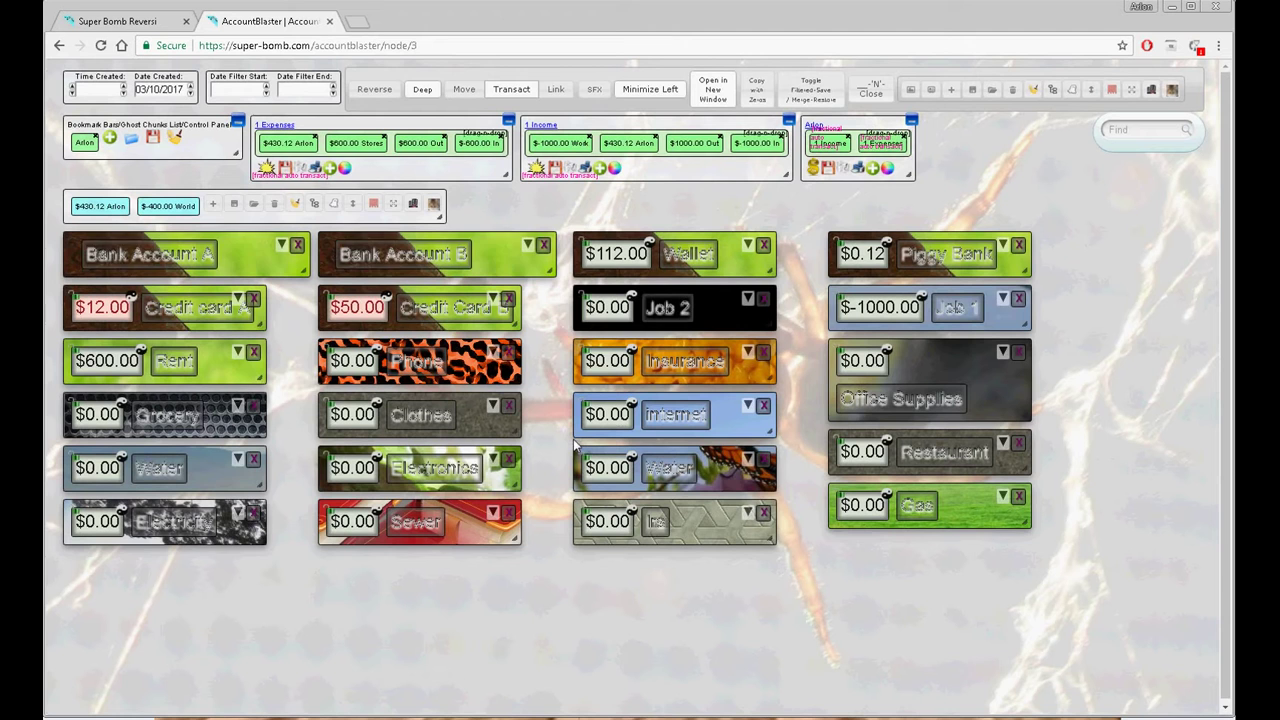
Pay $45 from Bank Account B to Phone, keeping the suggested name, description and Cash category
drag(364, 255, 358, 366)
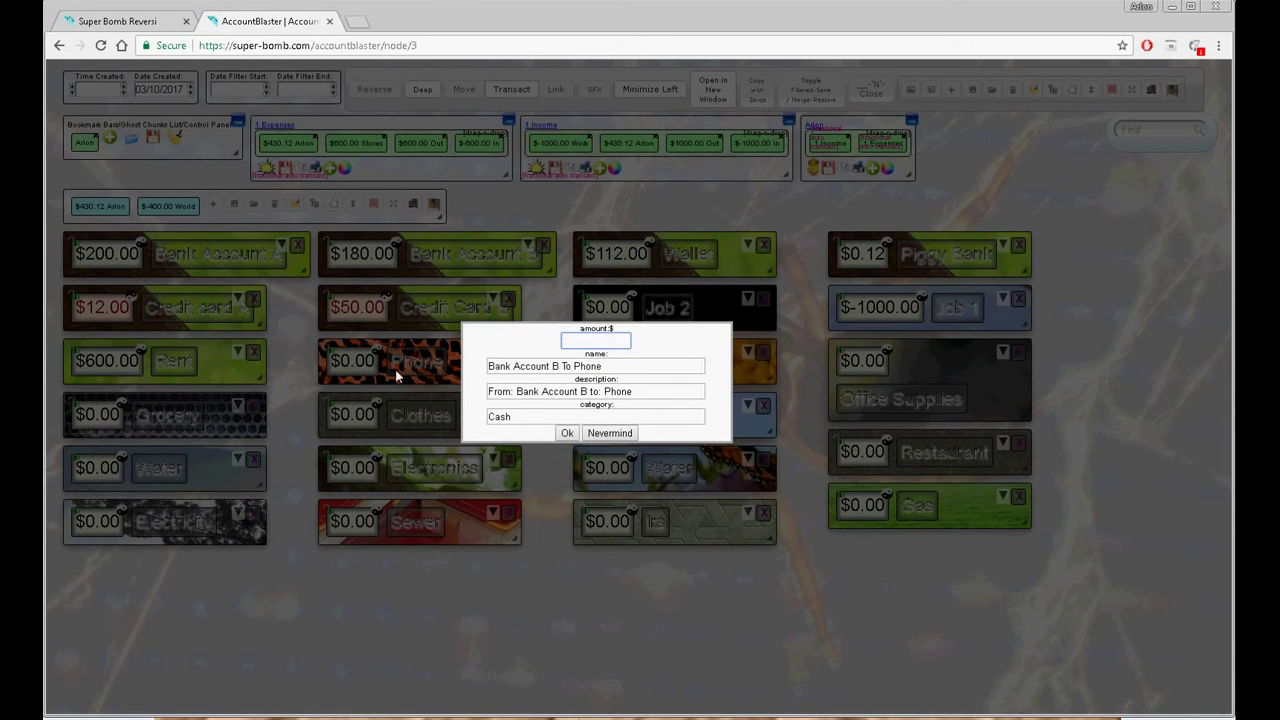
text(45)
click(567, 433)
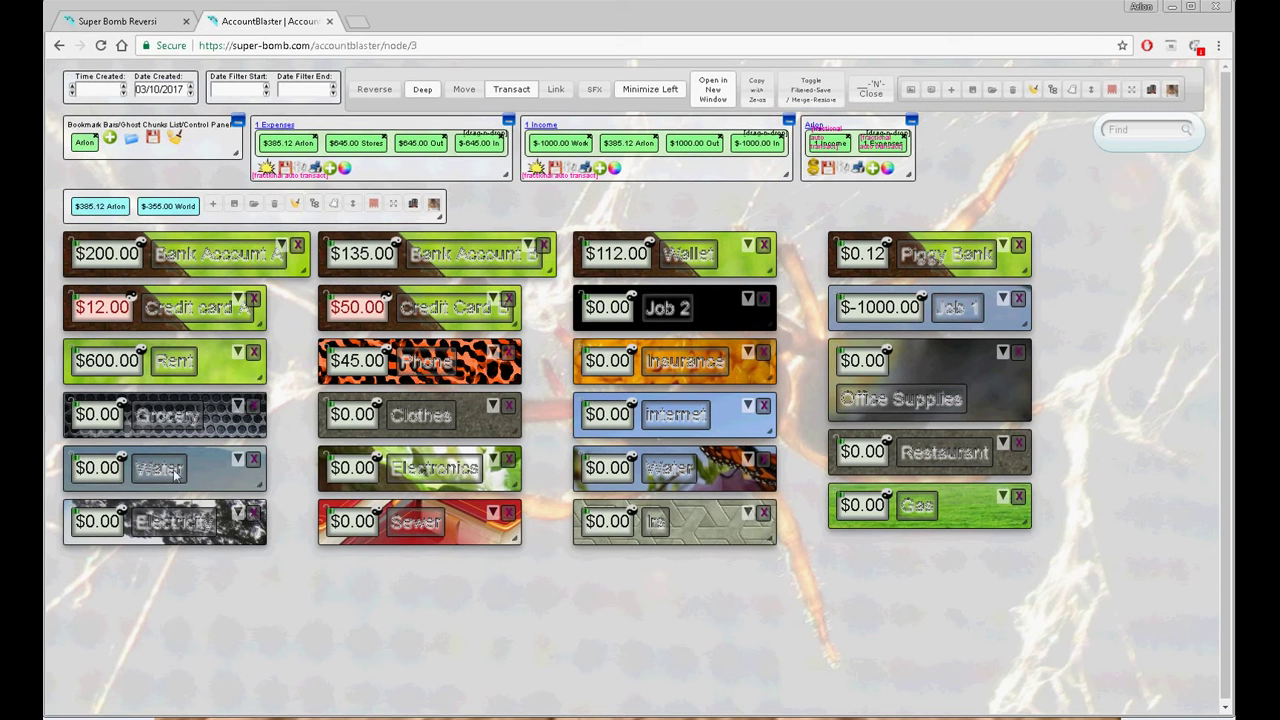
Rename the duplicate Water account with the butterfly background as Taquerias, and collapse its box
click(747, 459)
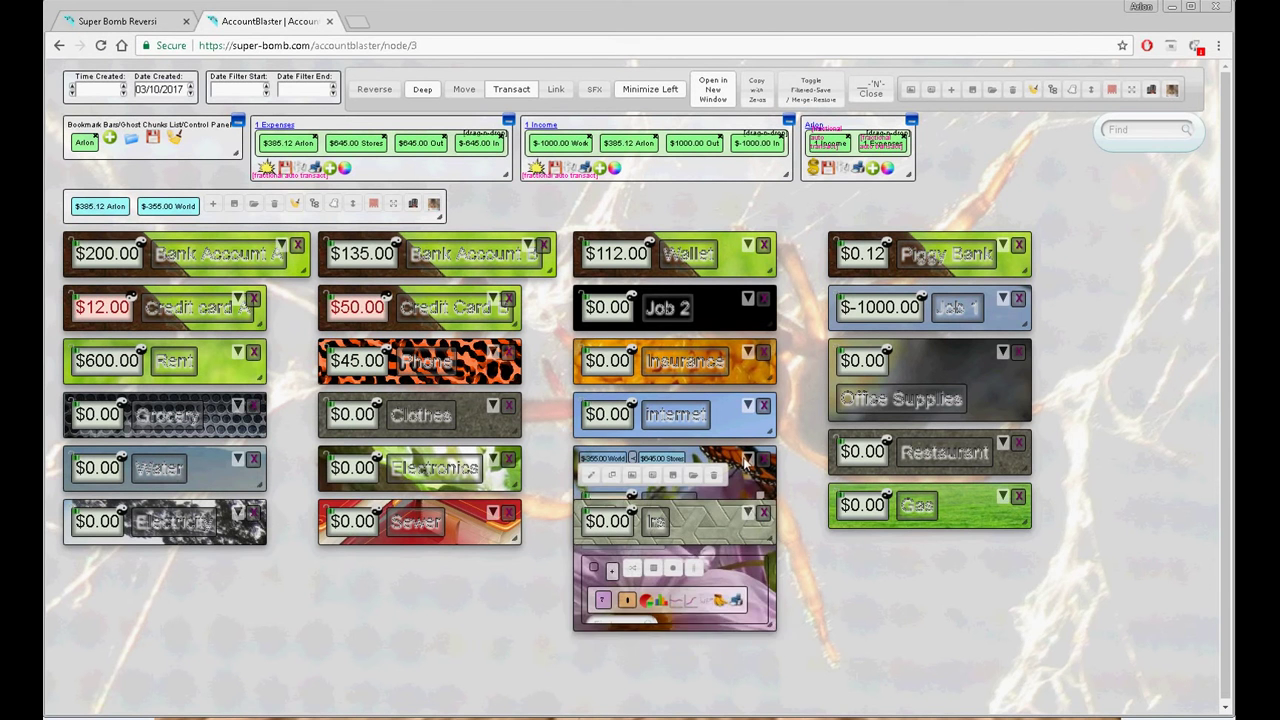
click(592, 481)
drag(523, 366, 461, 370)
text(Taqueria)
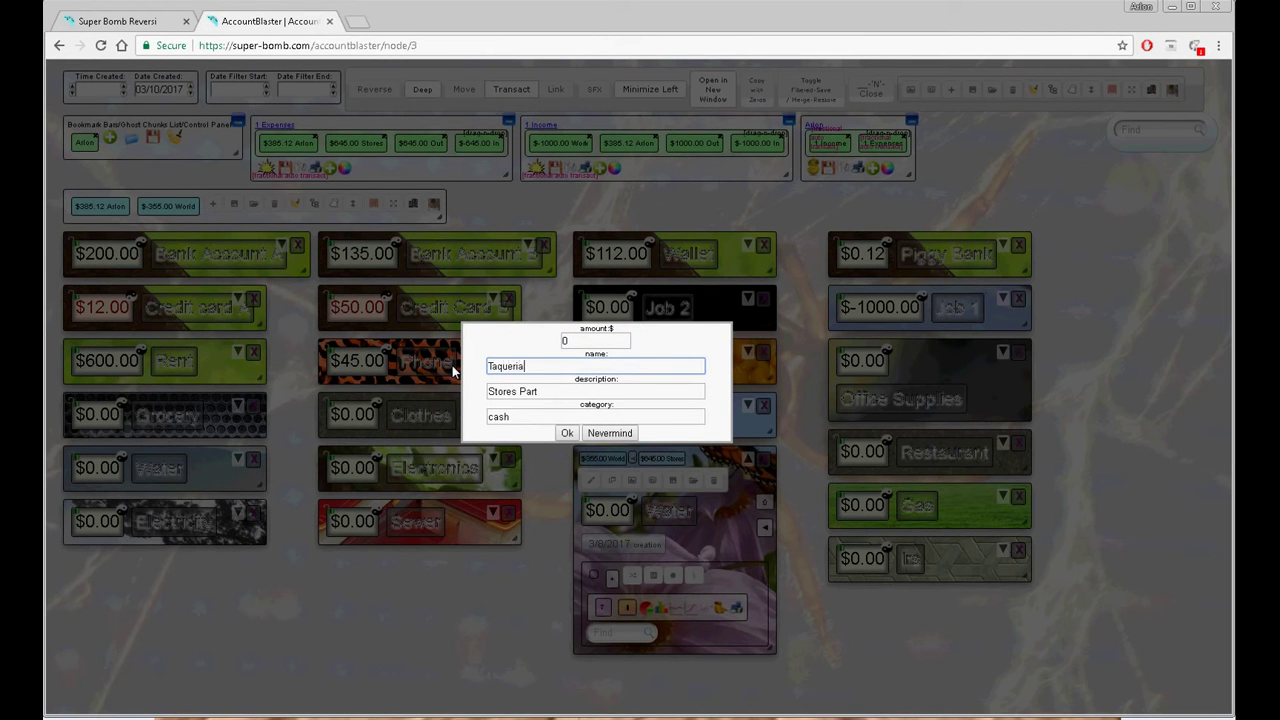
key(Return)
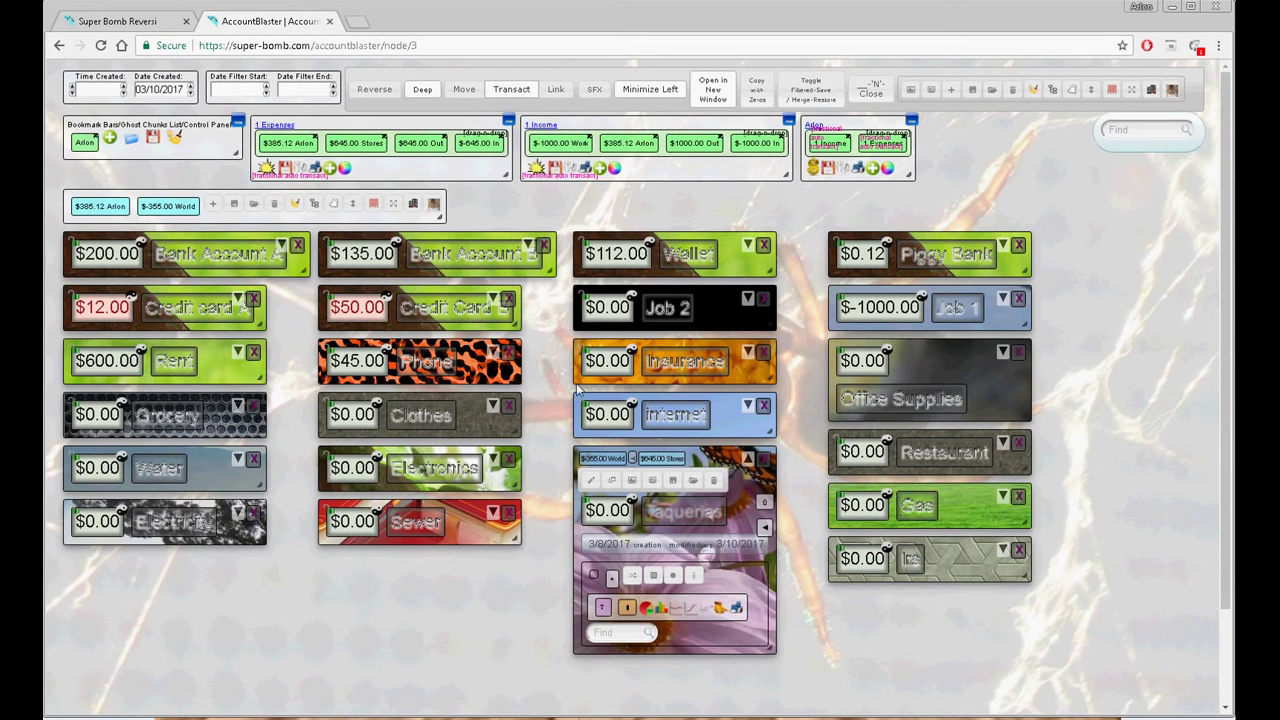
click(747, 460)
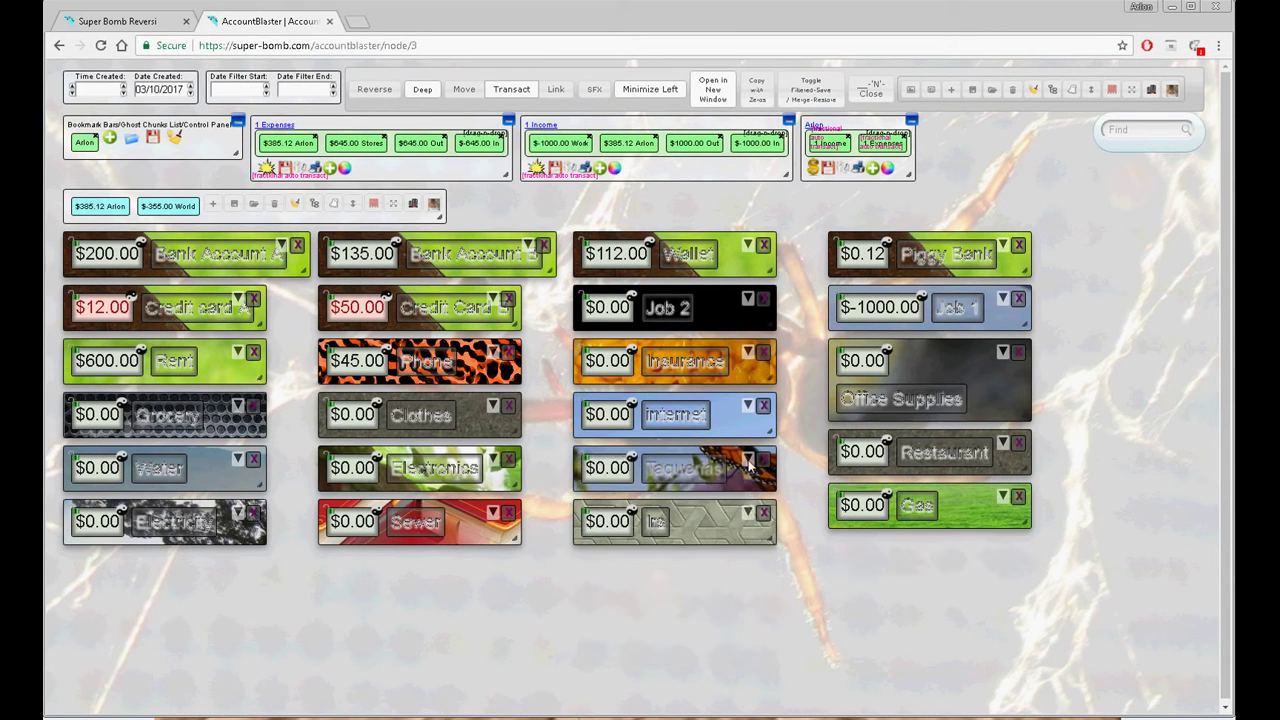
Expand and widen the Taquerias box, and cycle its background through the available images to an orange-red pattern with blue markings
click(748, 462)
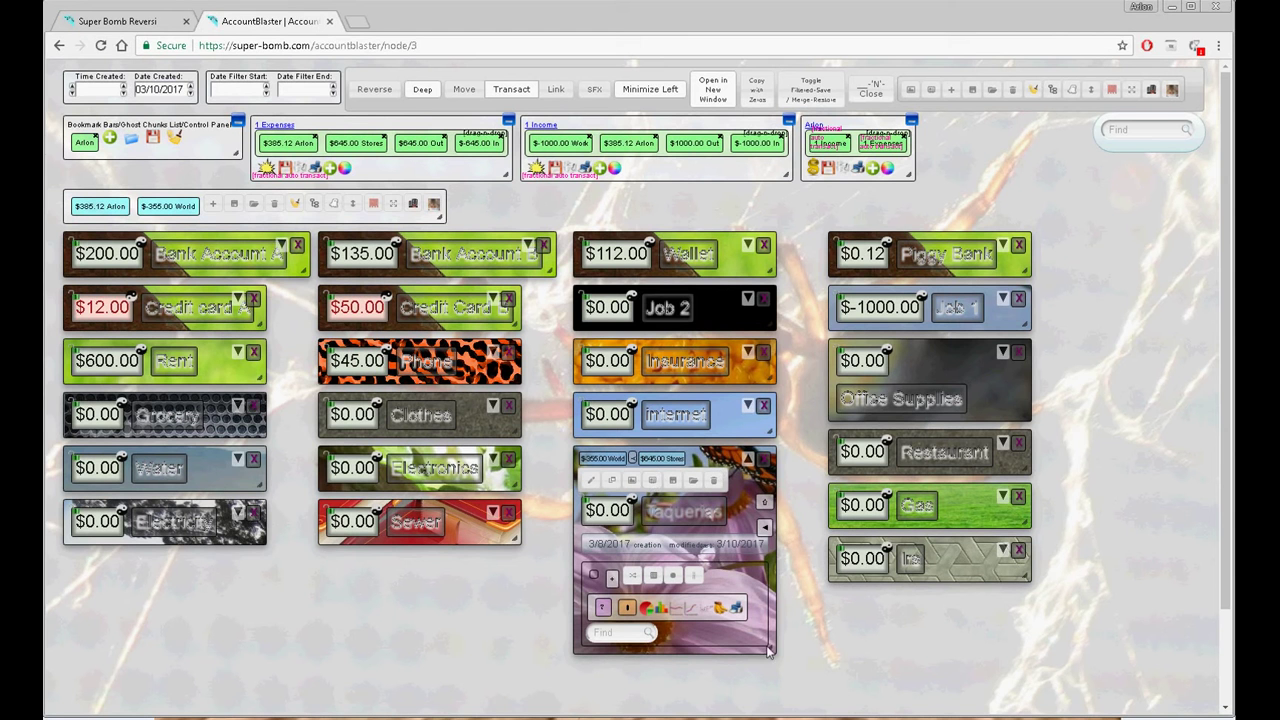
drag(768, 651, 856, 652)
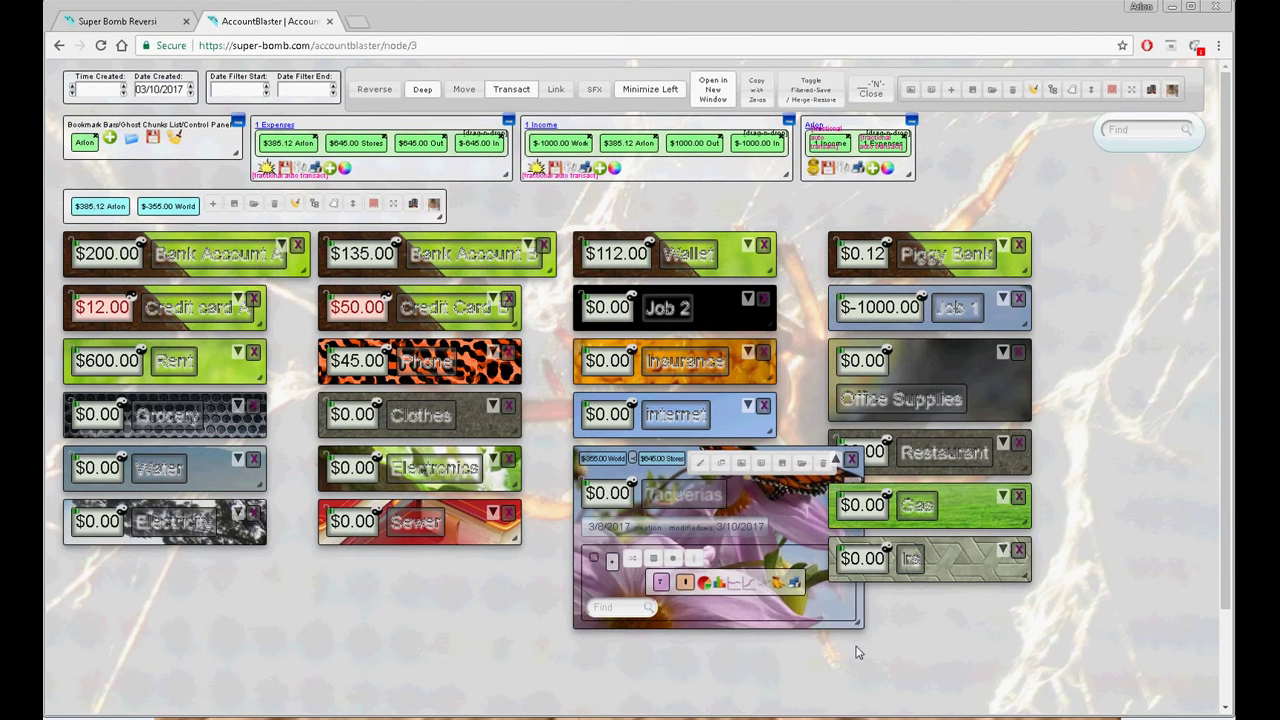
click(741, 463)
click(761, 463)
click(761, 463)
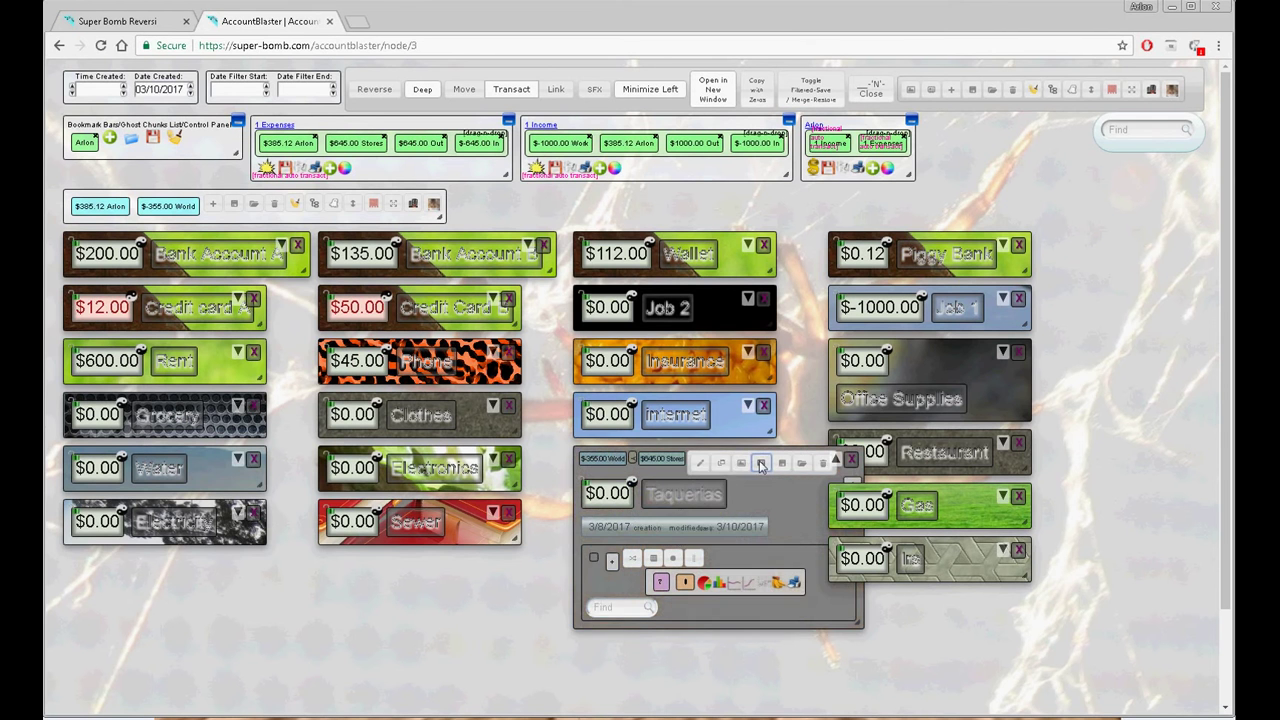
click(761, 463)
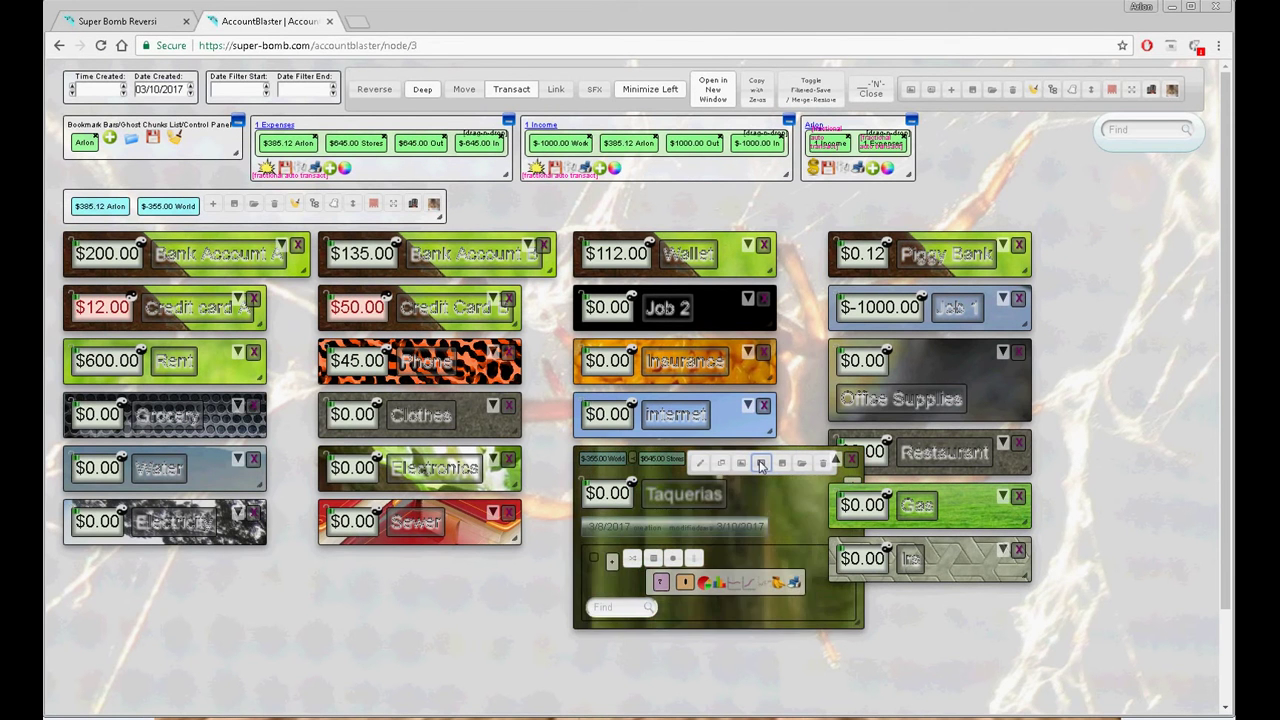
click(761, 463)
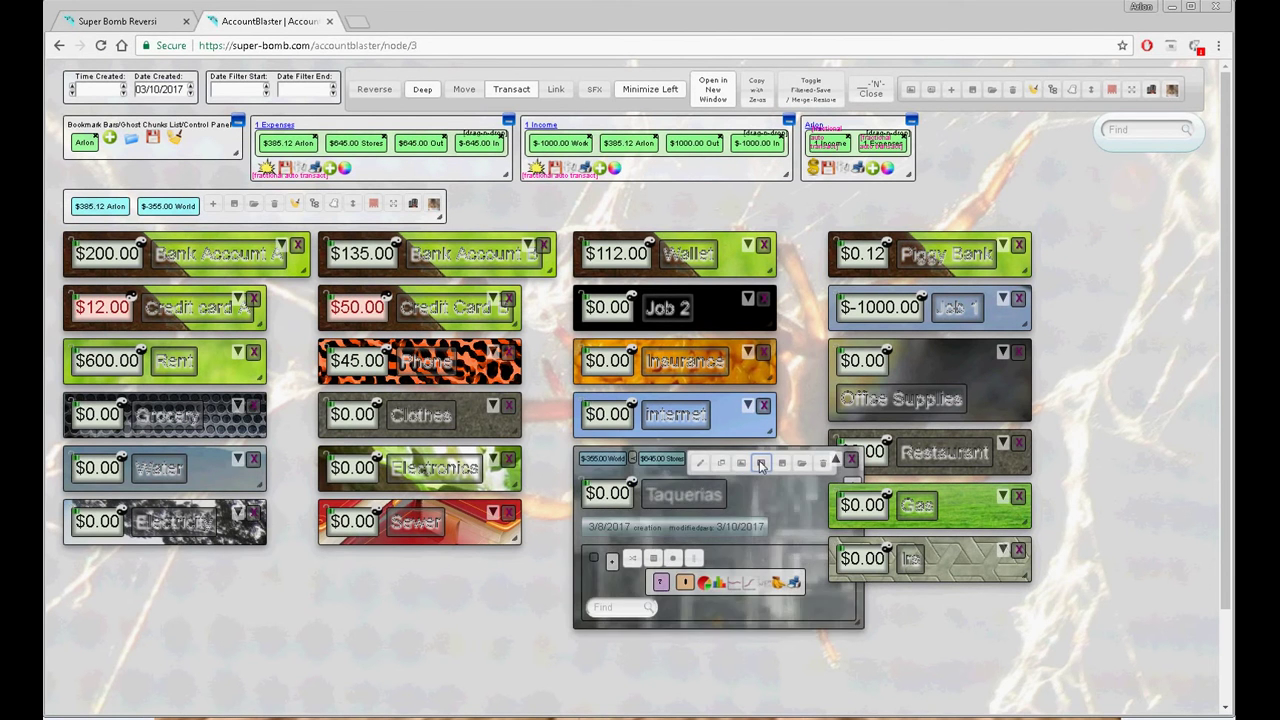
click(761, 463)
click(761, 463)
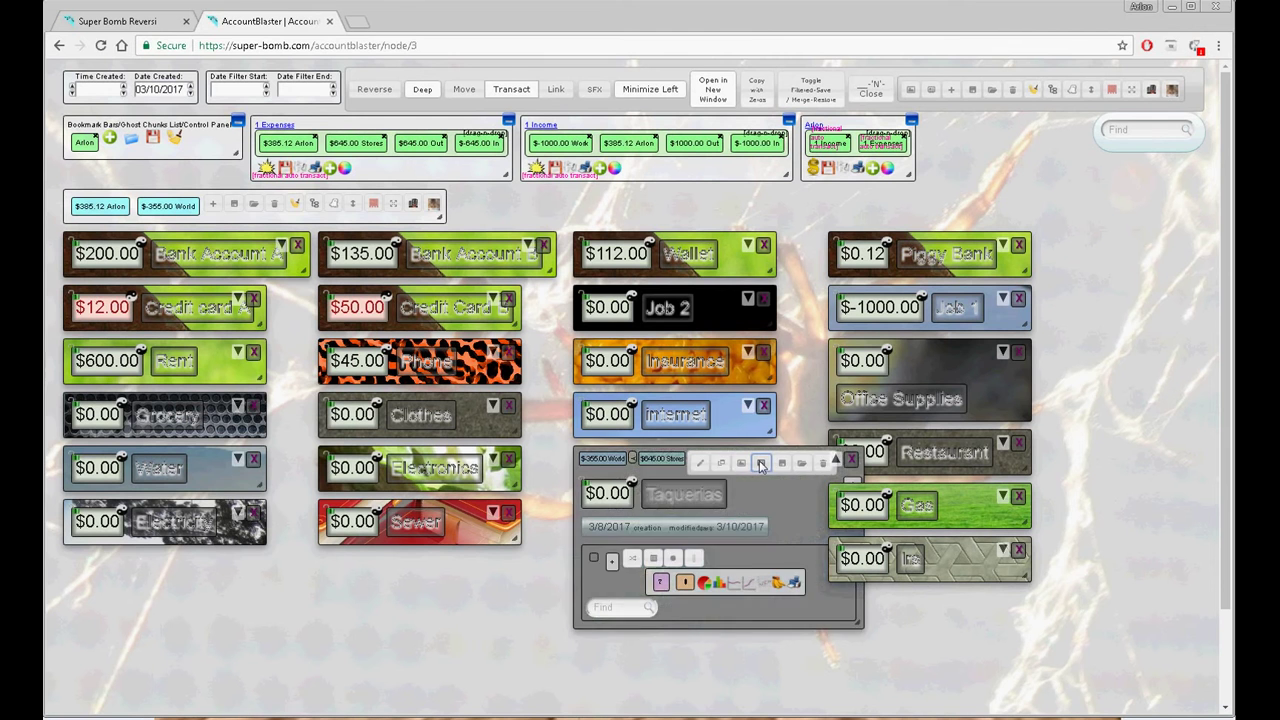
click(761, 463)
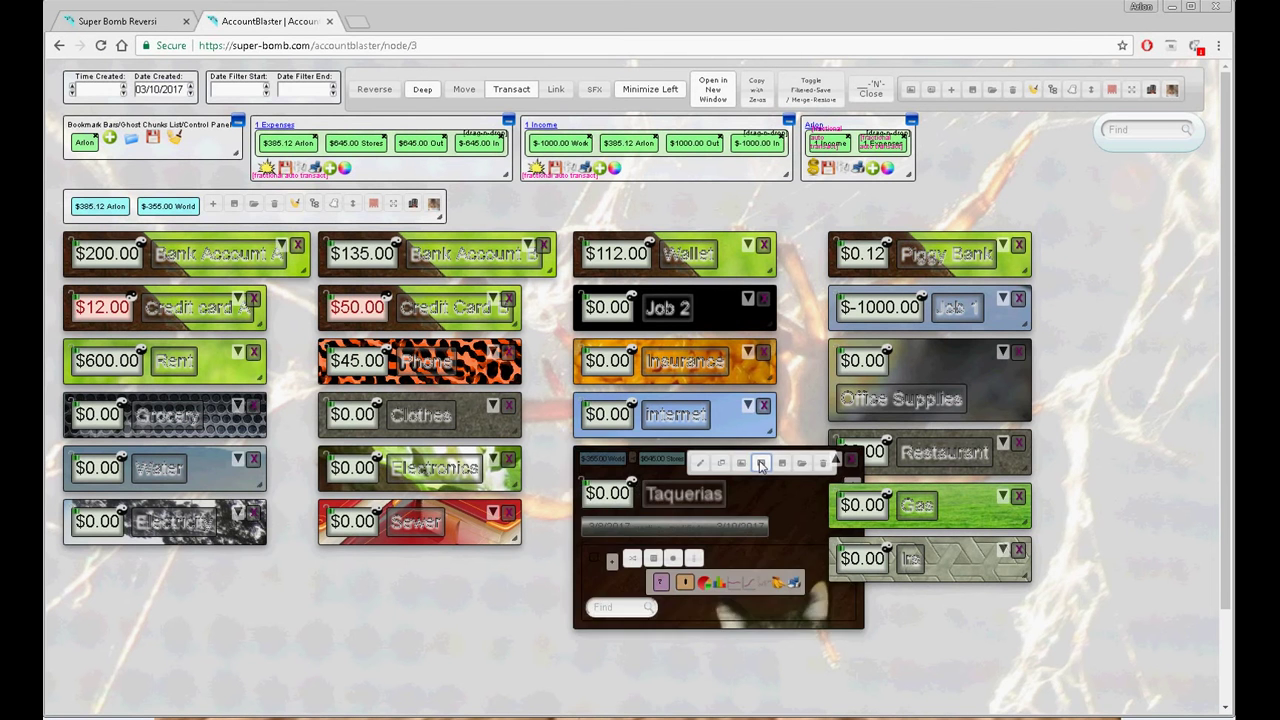
click(761, 463)
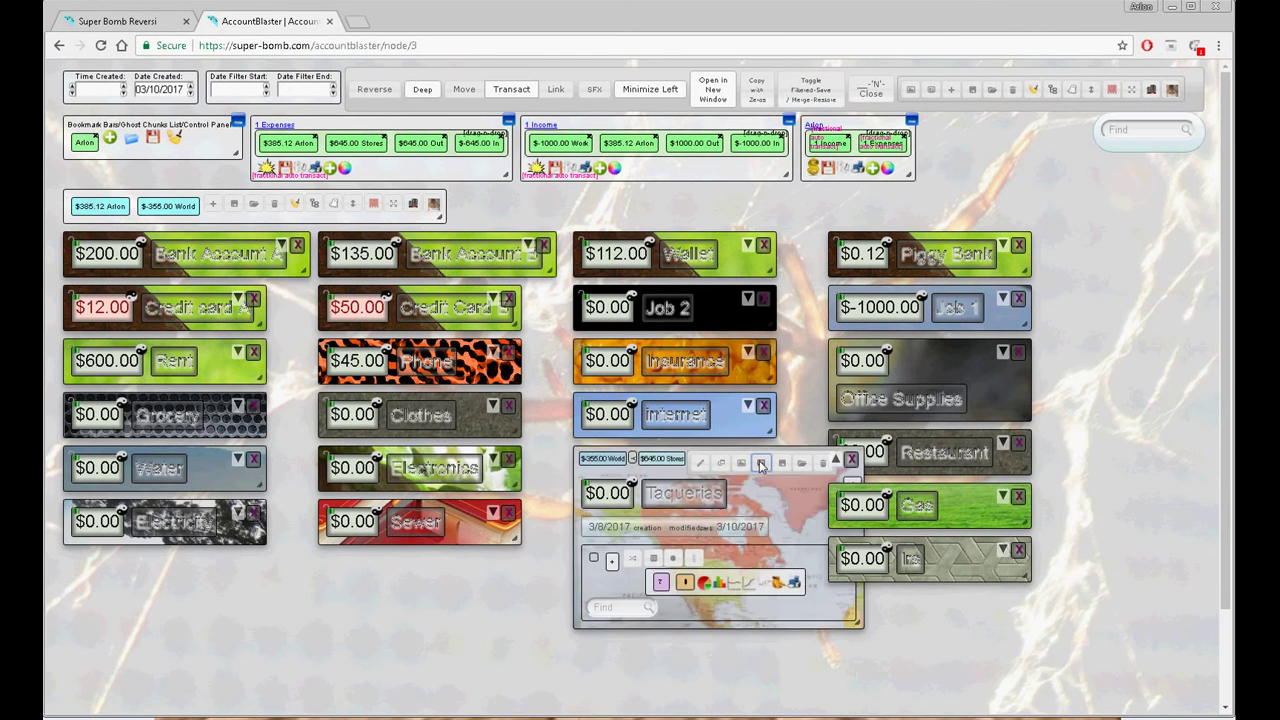
click(761, 463)
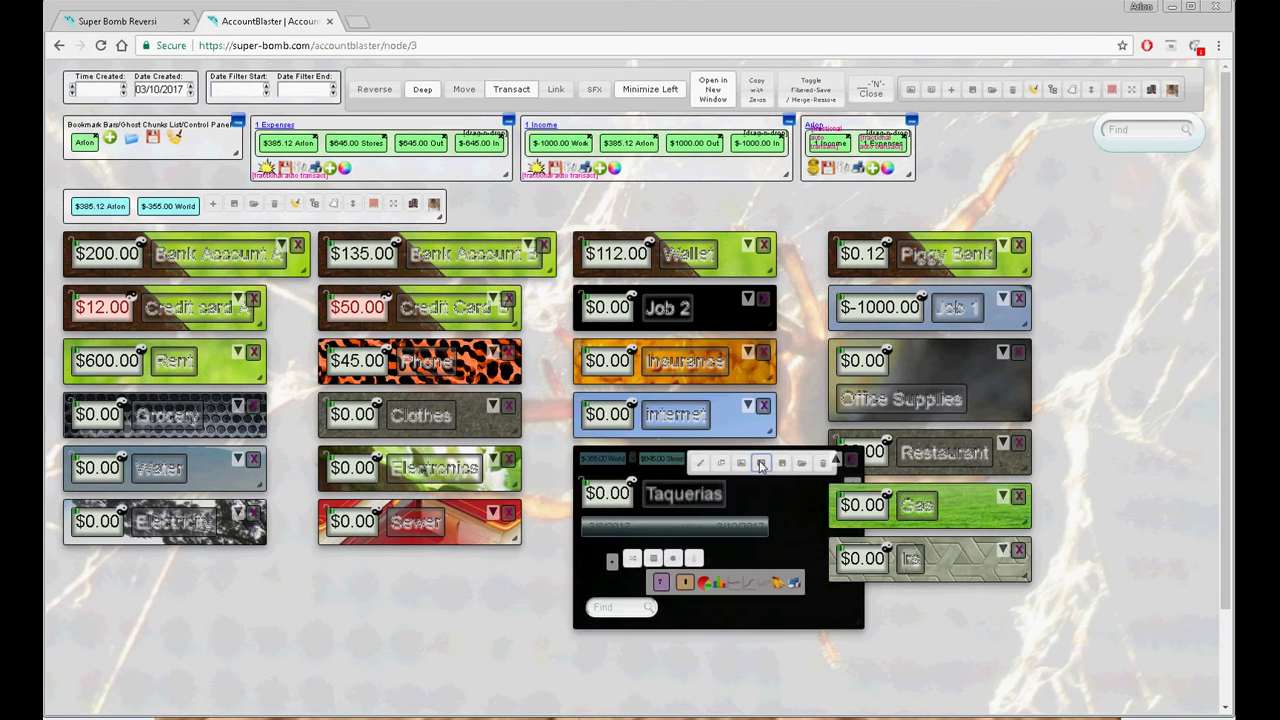
click(761, 463)
click(761, 463)
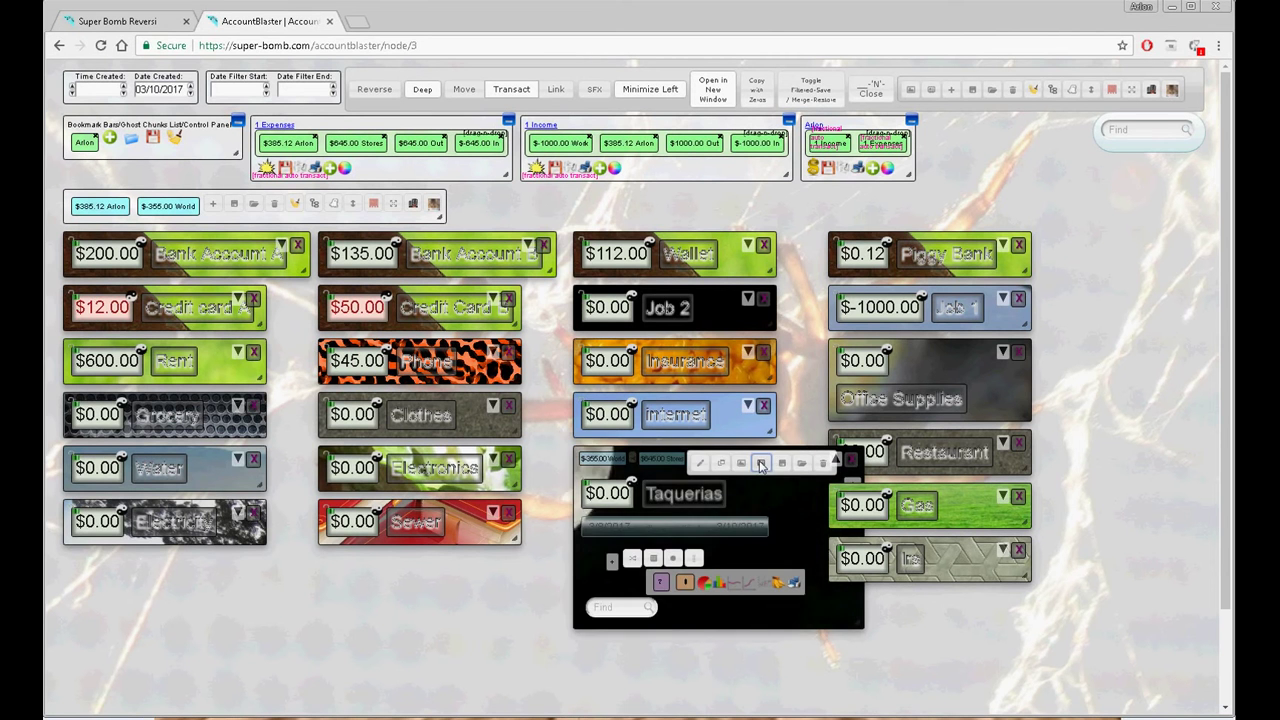
click(761, 463)
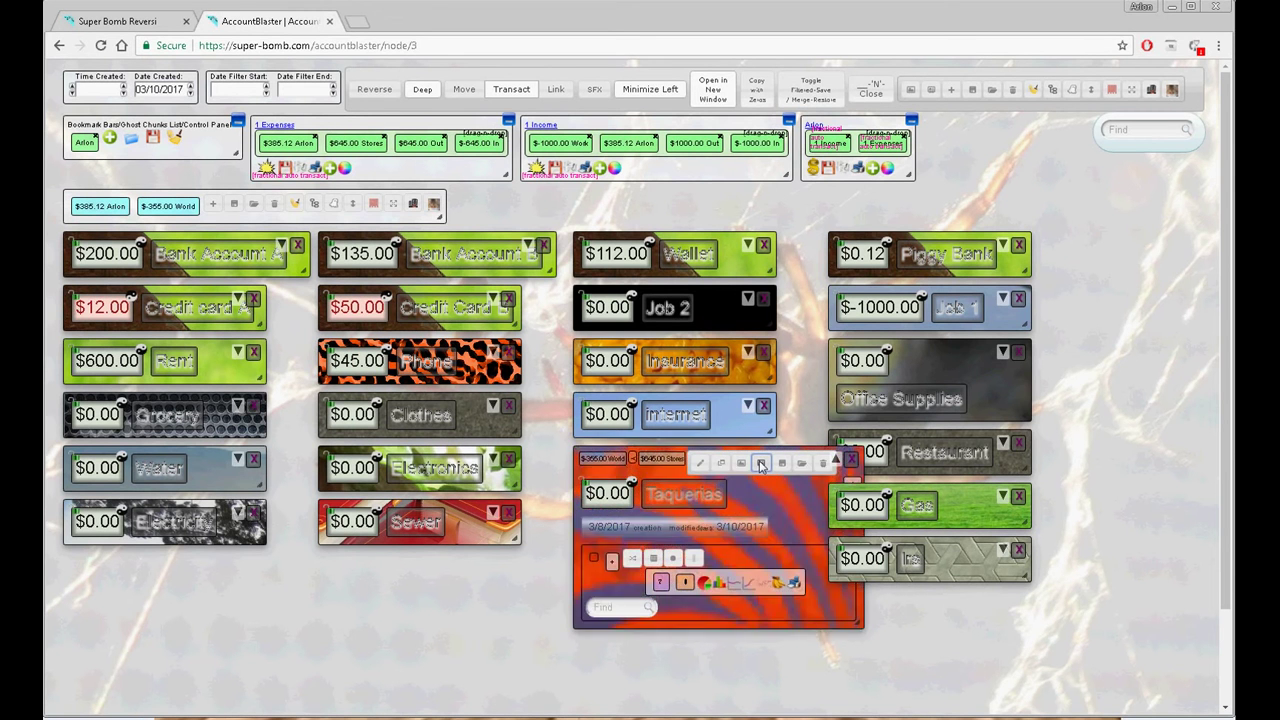
click(760, 465)
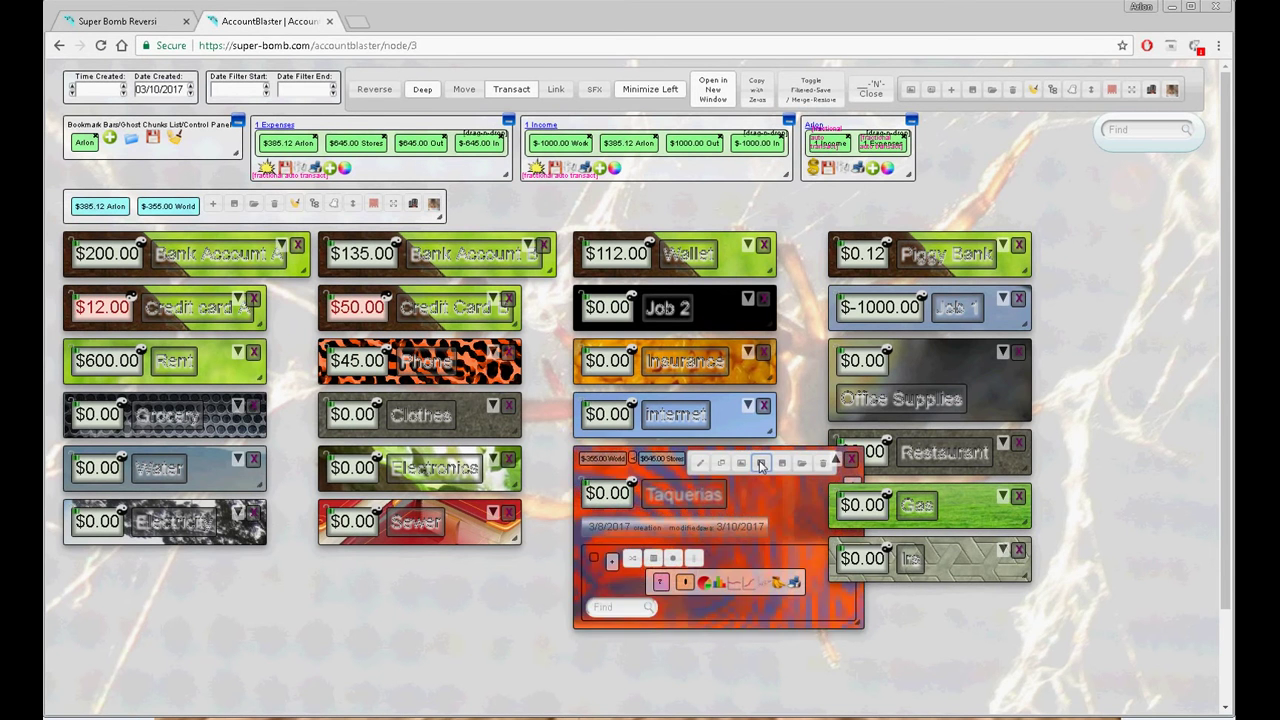
Continue cycling the Taquerias box's background through the available images until the green leaves and brown stem picture is applied
click(760, 465)
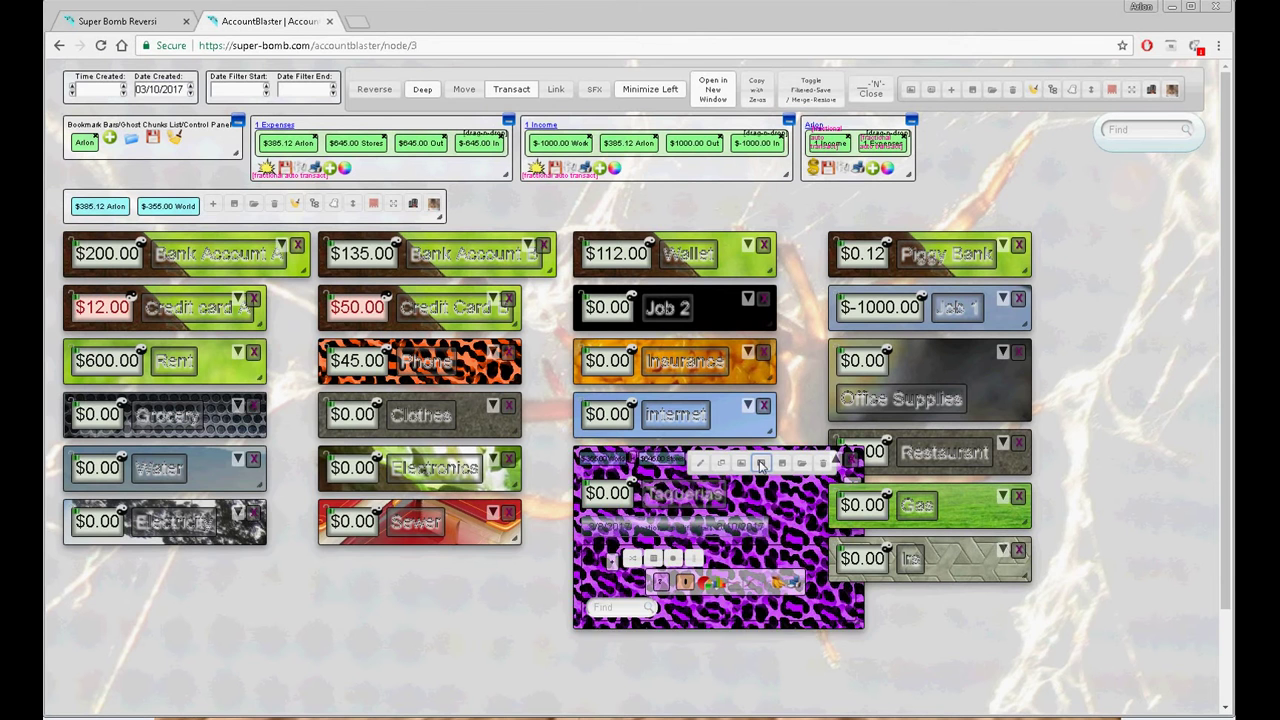
click(760, 465)
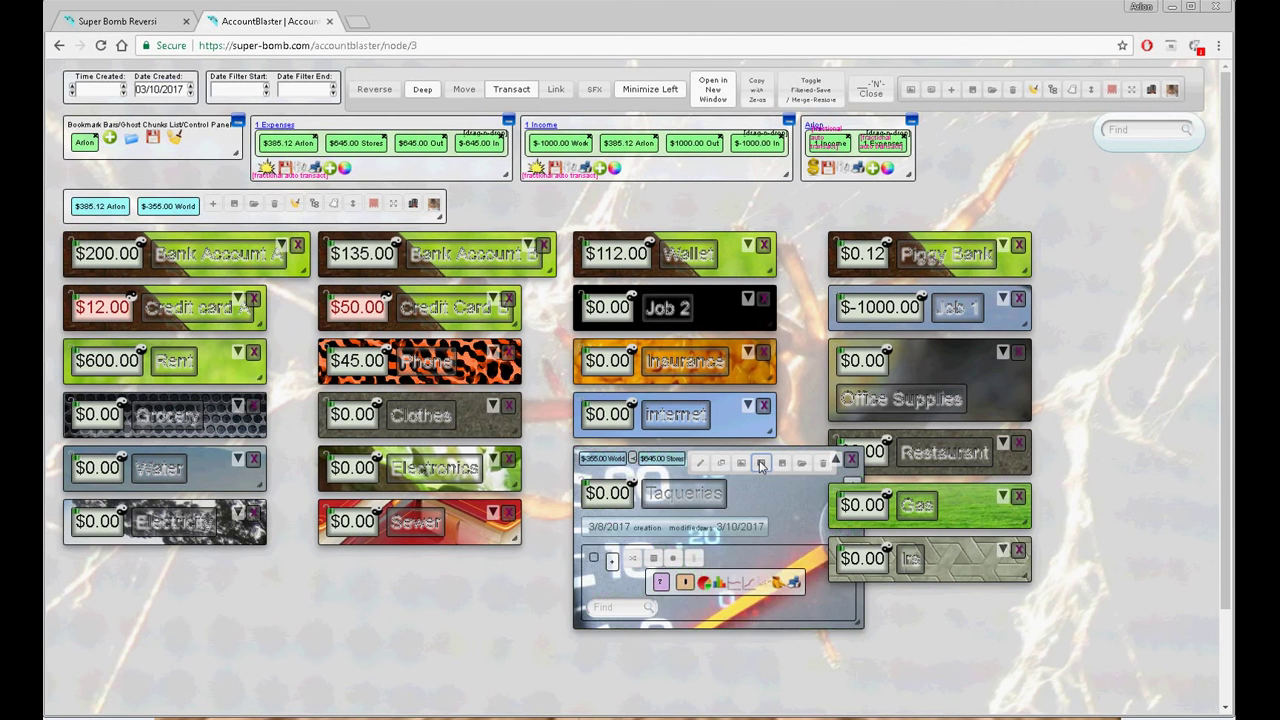
click(760, 465)
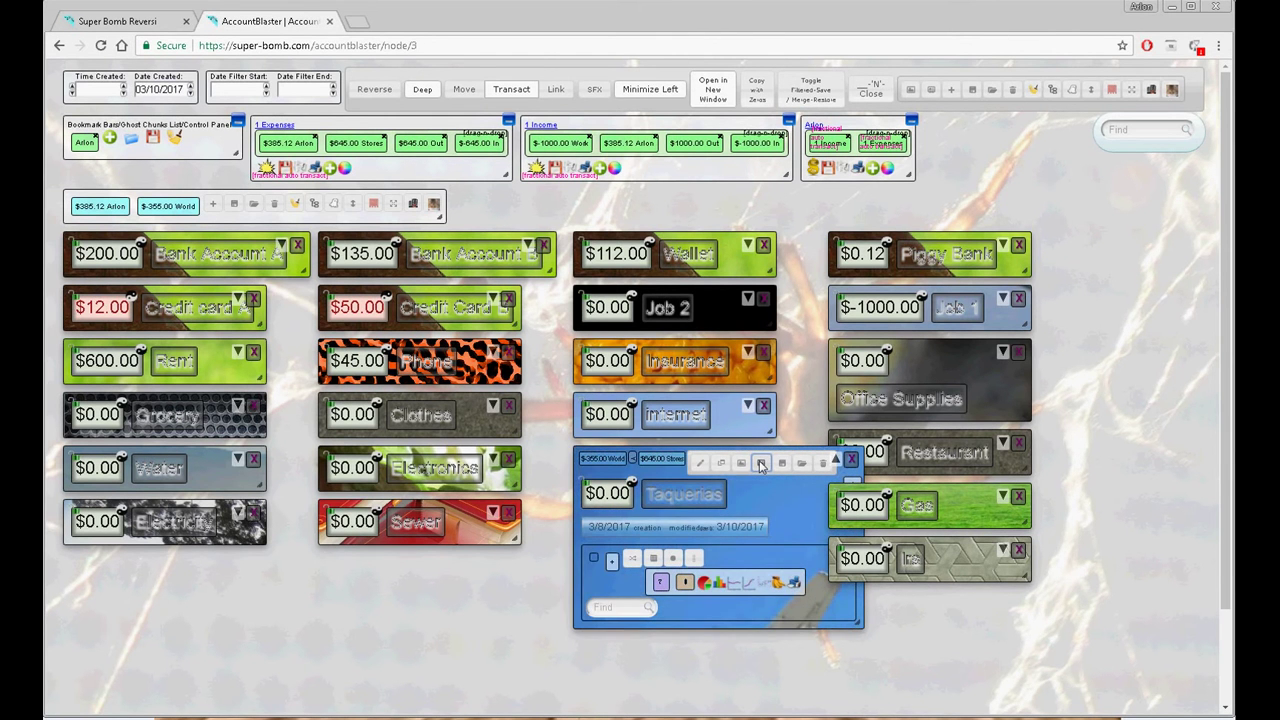
click(760, 465)
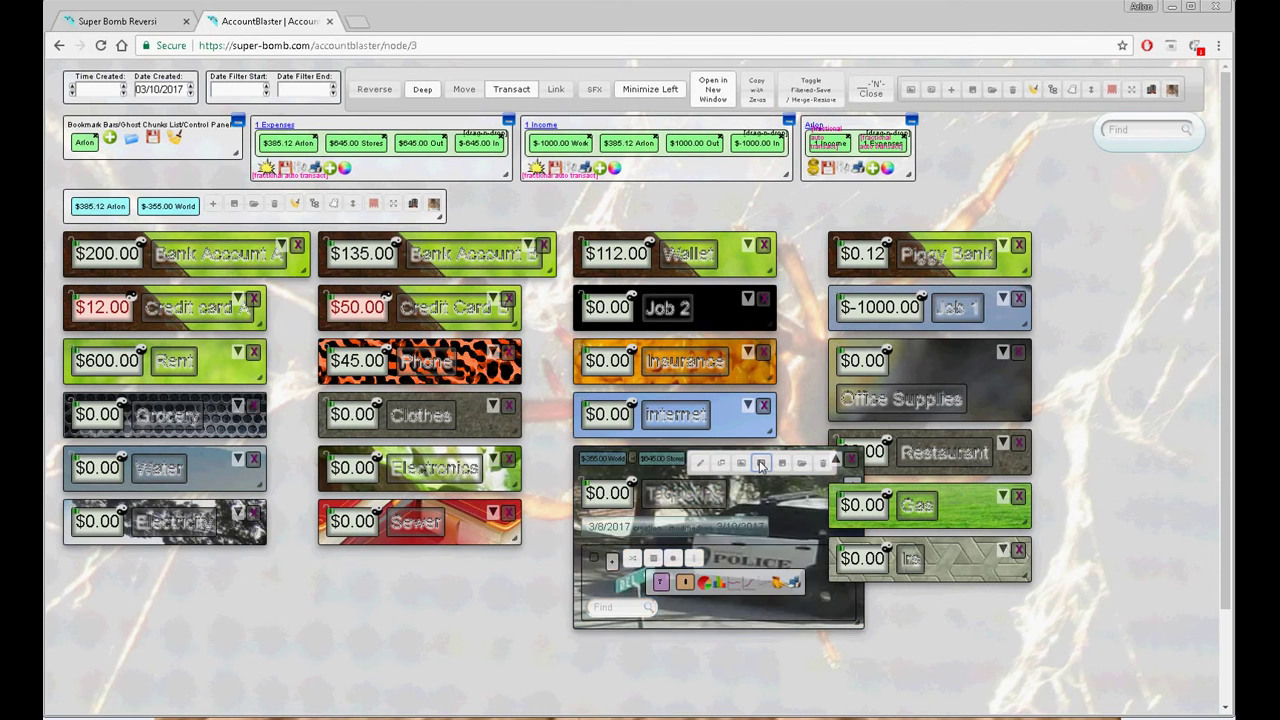
click(760, 465)
click(760, 465)
click(760, 465)
click(760, 465)
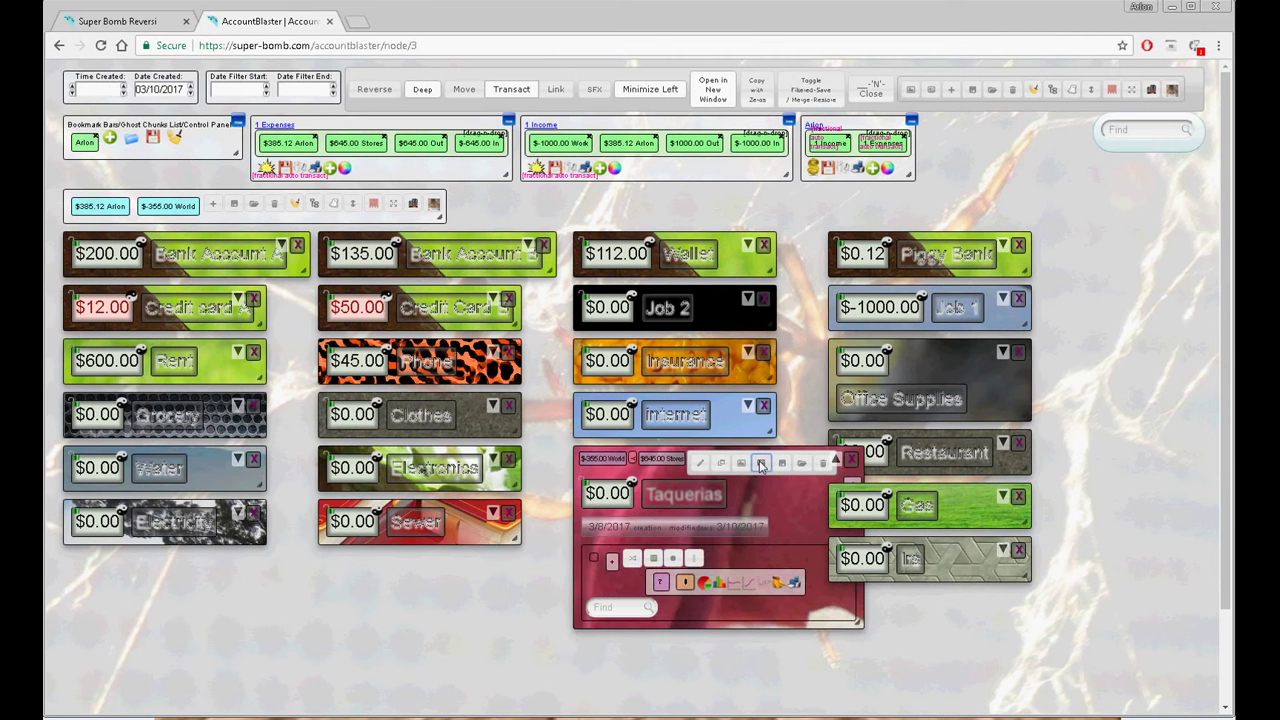
click(760, 465)
click(760, 465)
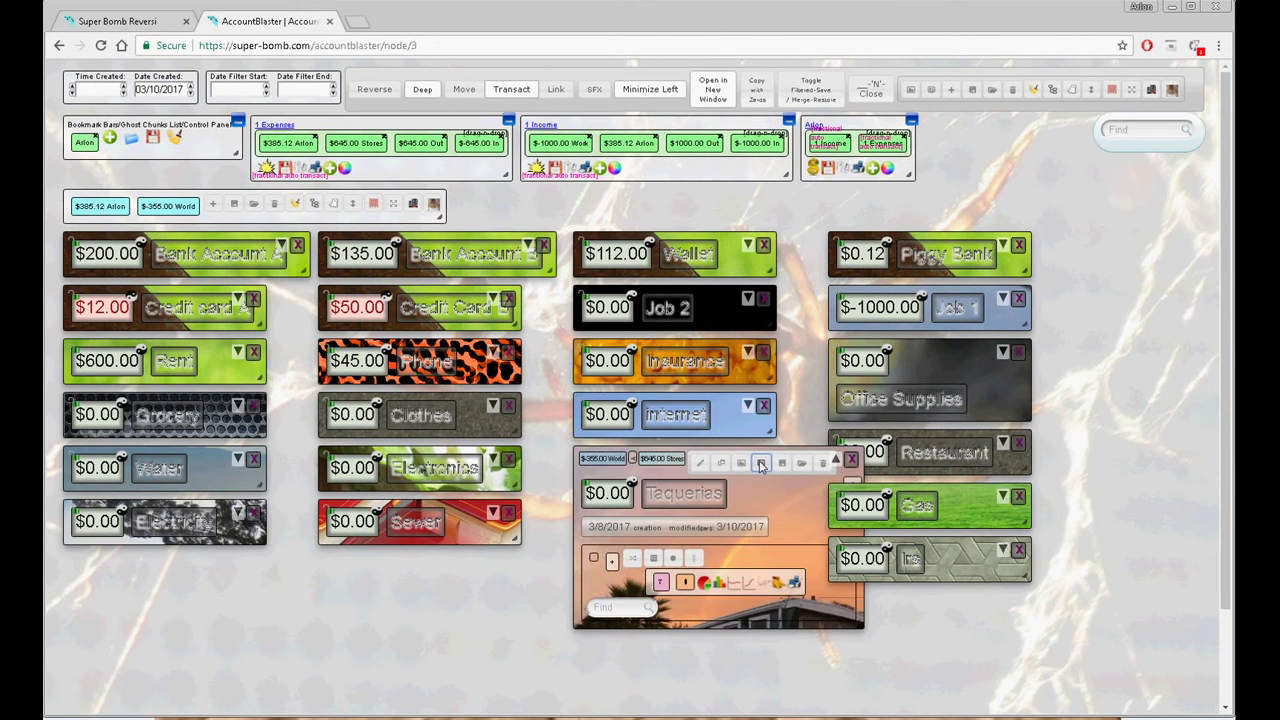
click(760, 465)
click(760, 465)
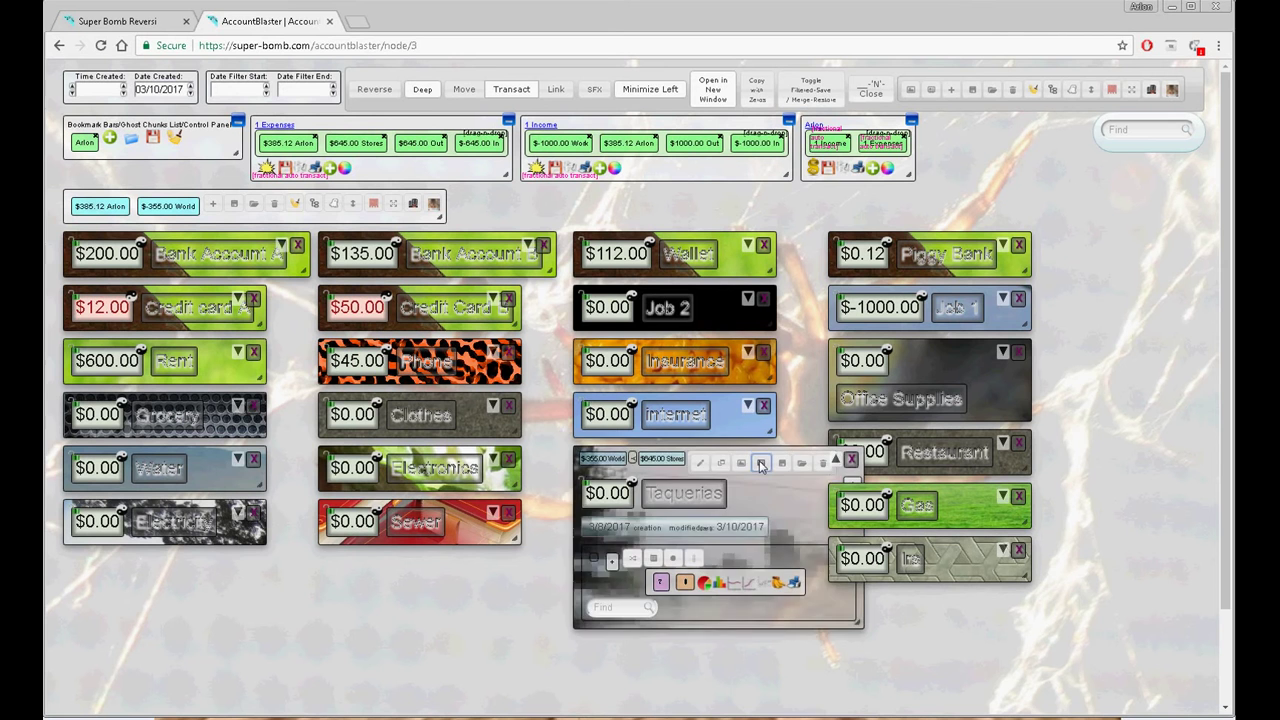
click(760, 465)
click(760, 465)
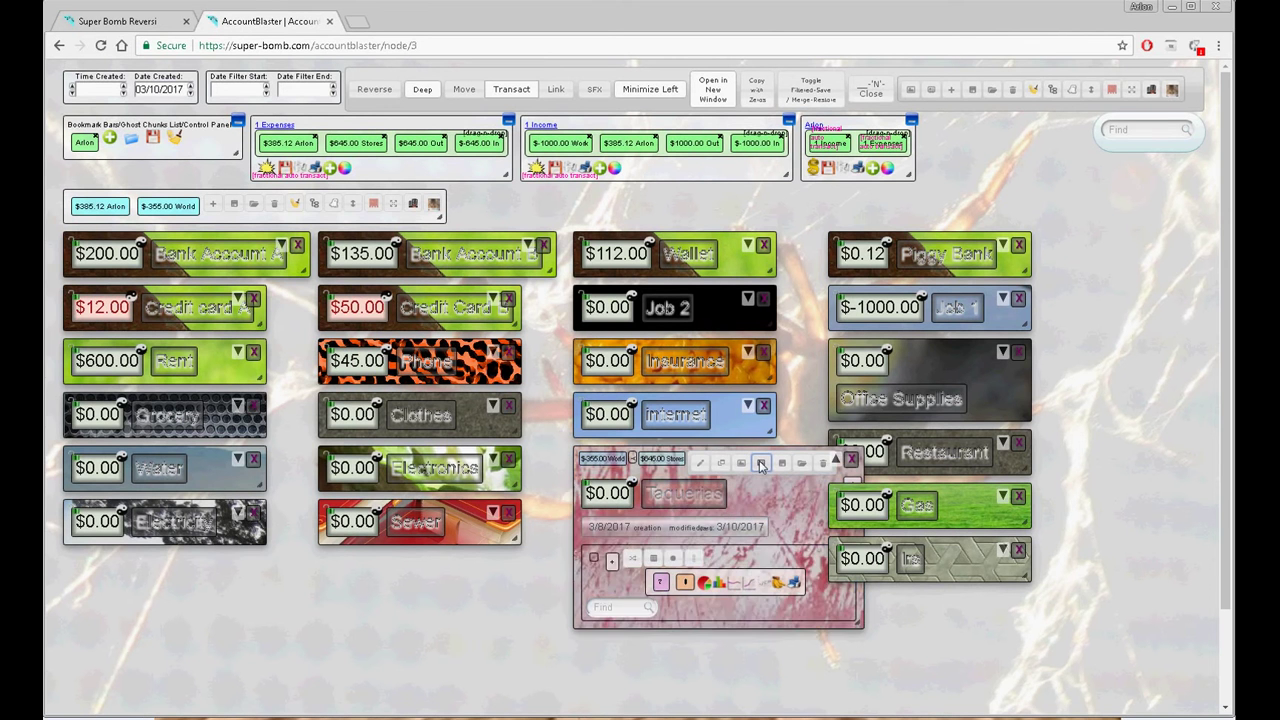
click(760, 465)
click(760, 465)
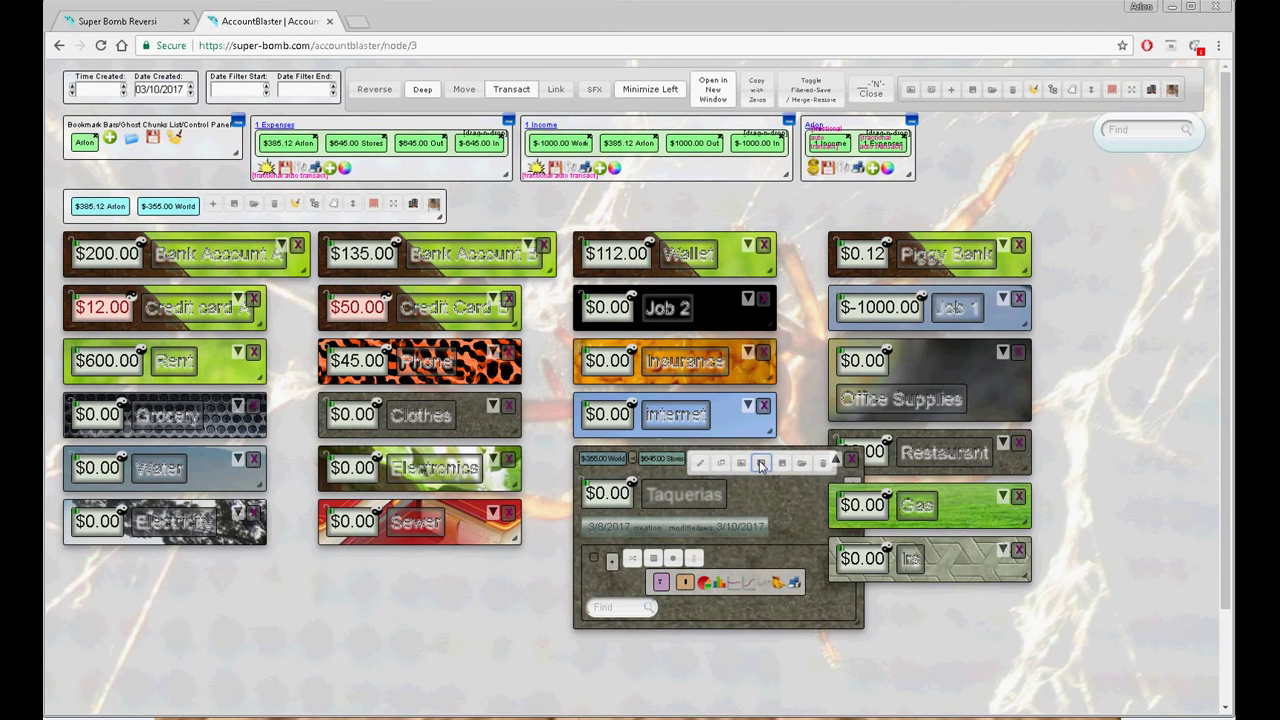
click(760, 465)
click(760, 465)
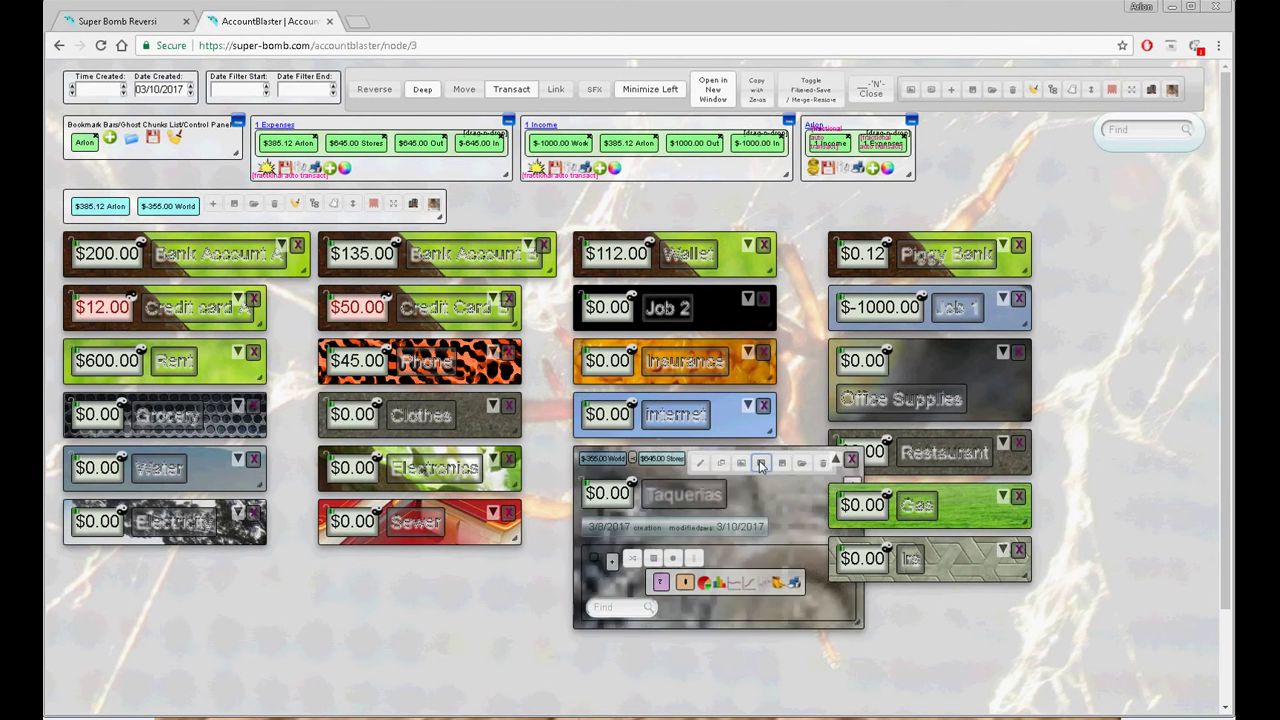
click(760, 465)
click(760, 465)
click(760, 465)
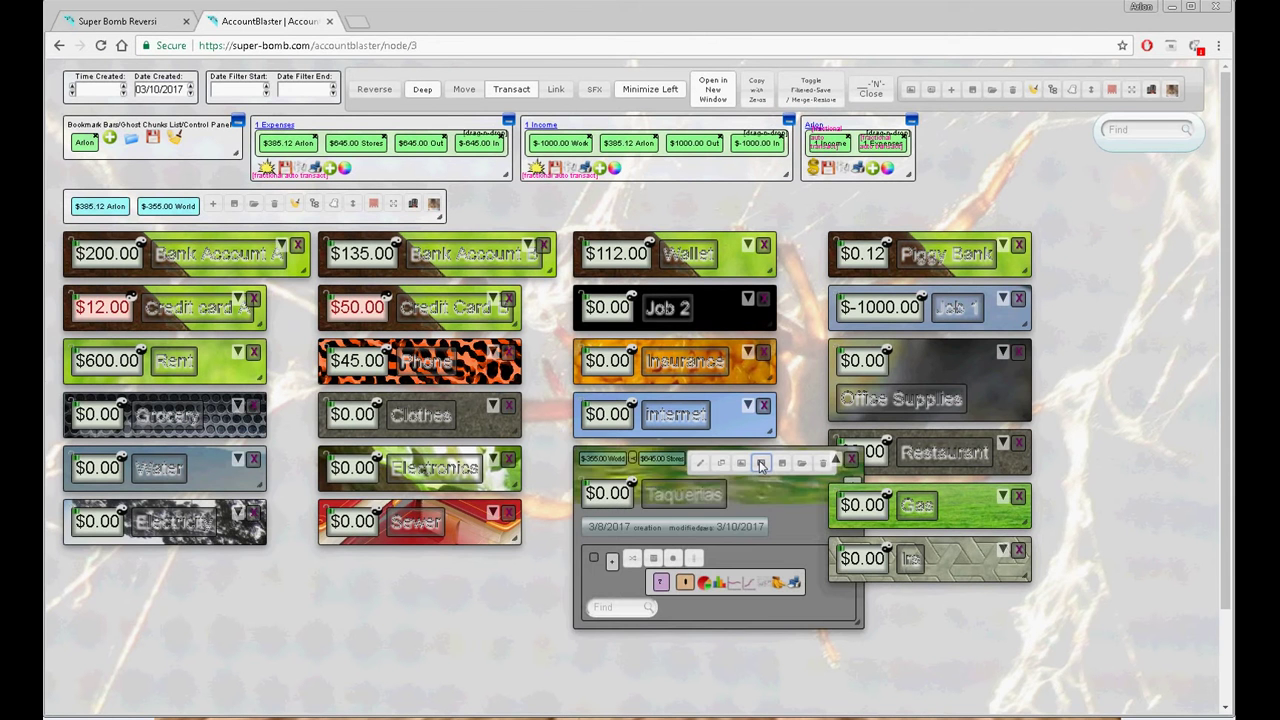
click(760, 465)
click(760, 465)
click(760, 465)
click(760, 465)
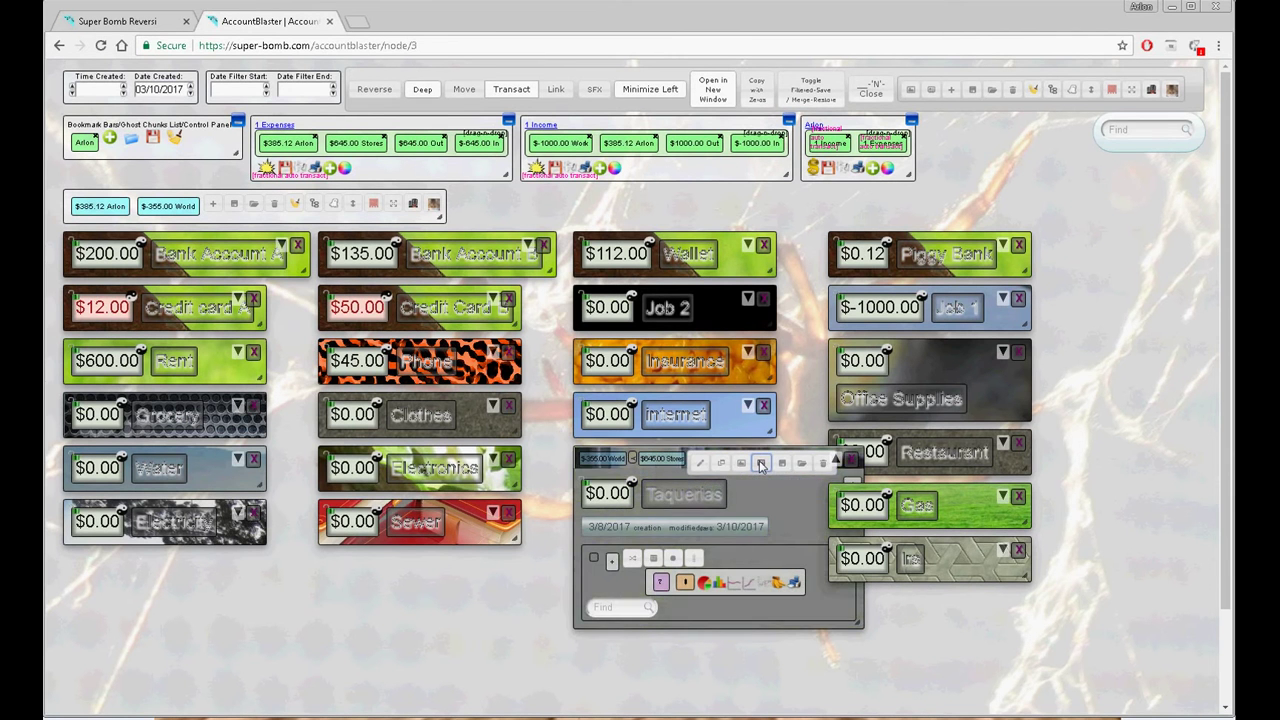
click(760, 465)
click(760, 465)
click(760, 465)
click(760, 465)
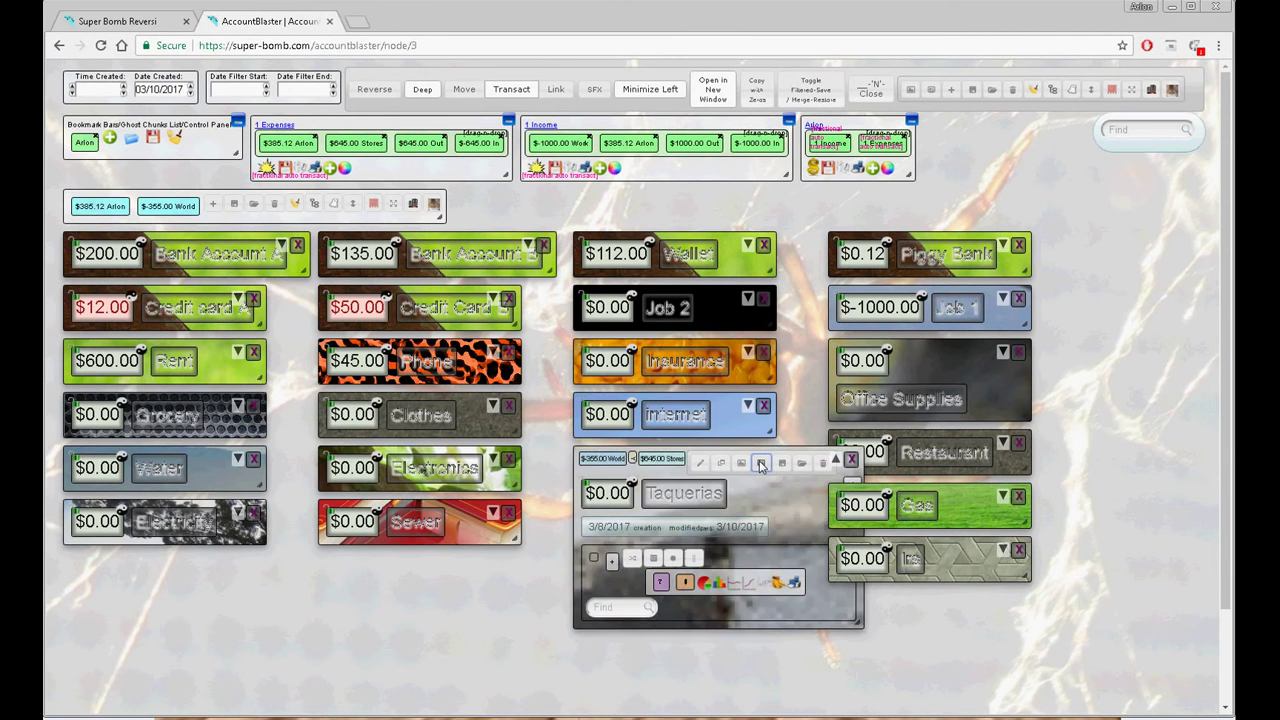
click(760, 465)
click(760, 465)
click(760, 465)
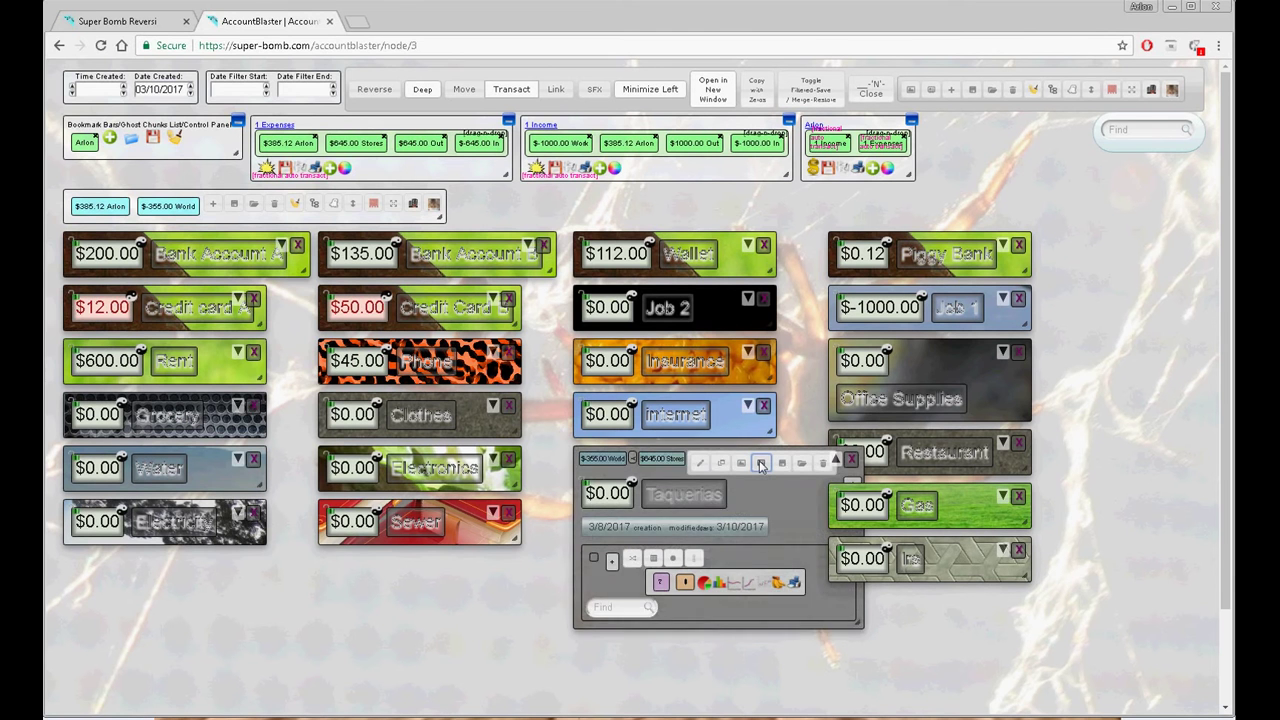
click(760, 465)
click(760, 465)
click(760, 465)
click(760, 465)
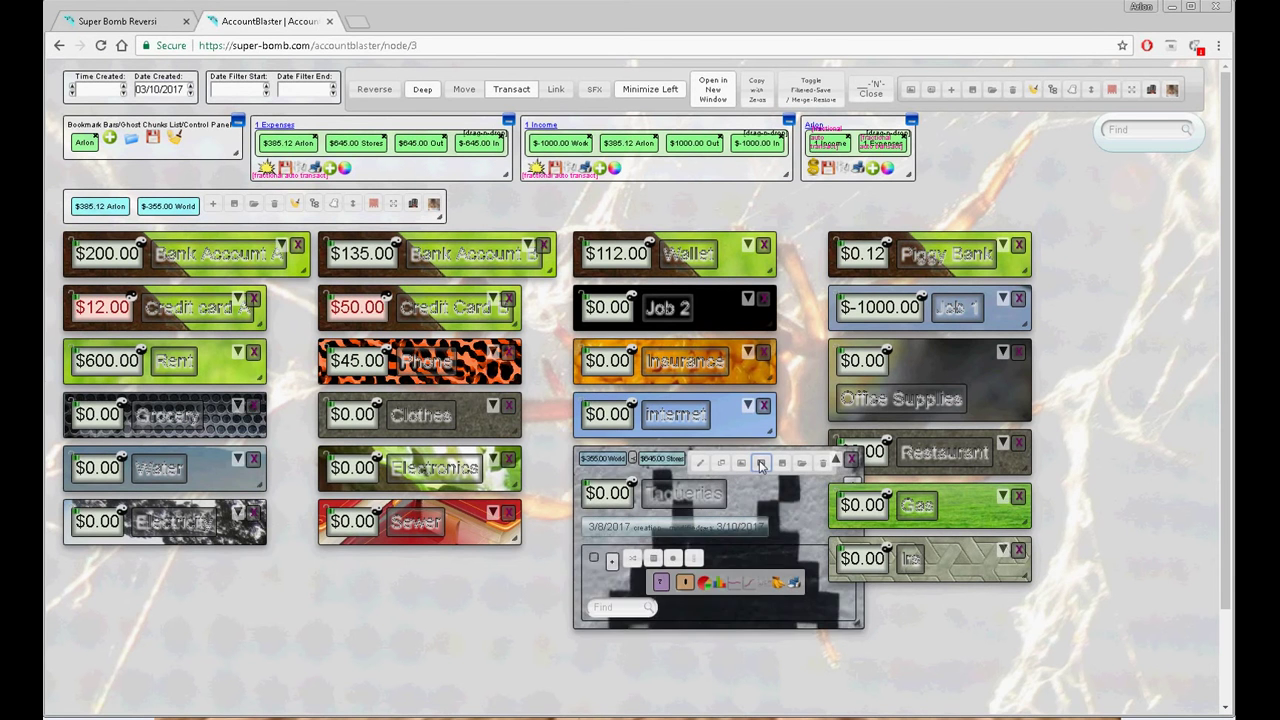
click(760, 465)
click(760, 465)
click(760, 465)
click(760, 465)
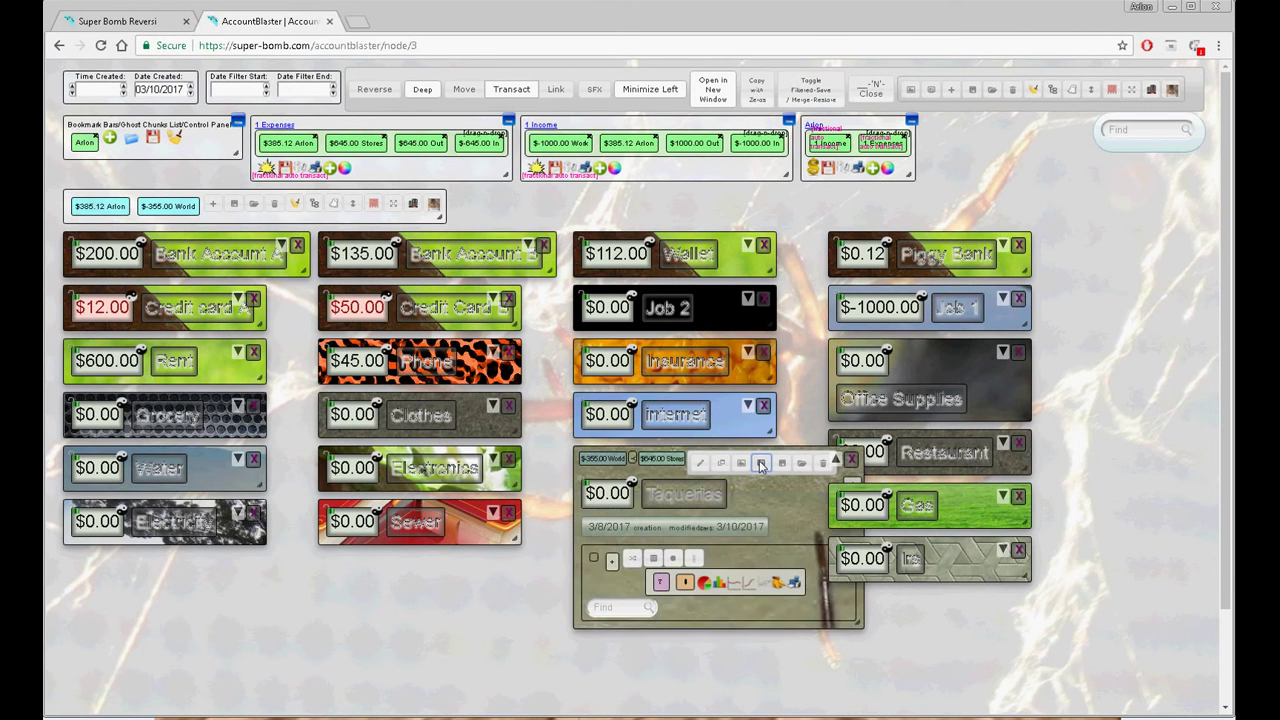
click(760, 465)
click(760, 465)
click(760, 465)
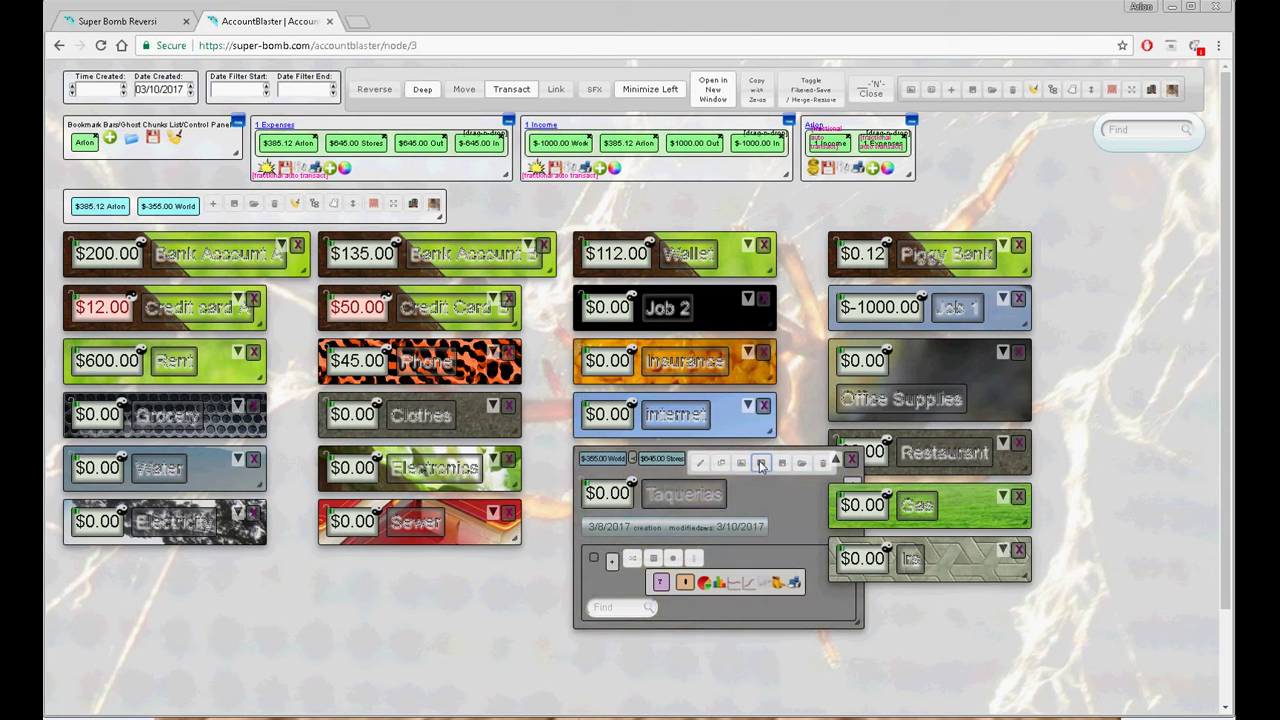
click(760, 465)
click(760, 465)
click(760, 465)
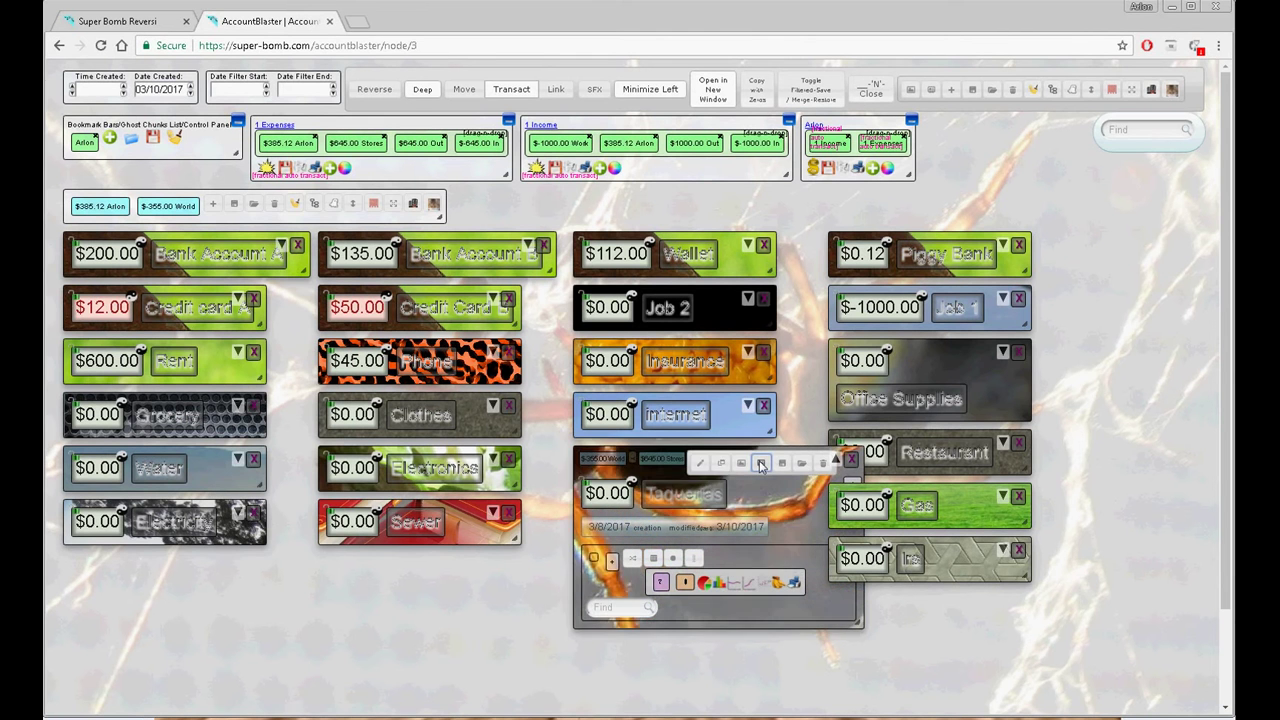
click(760, 465)
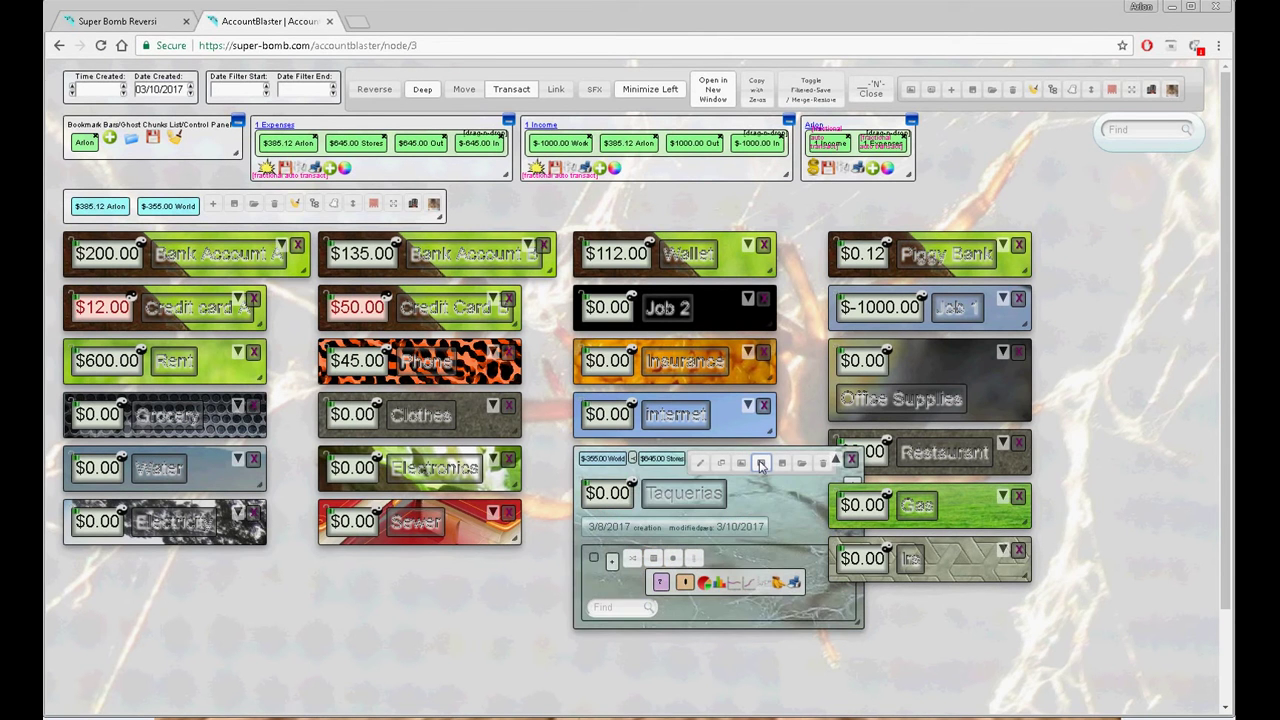
click(760, 465)
click(760, 465)
click(760, 465)
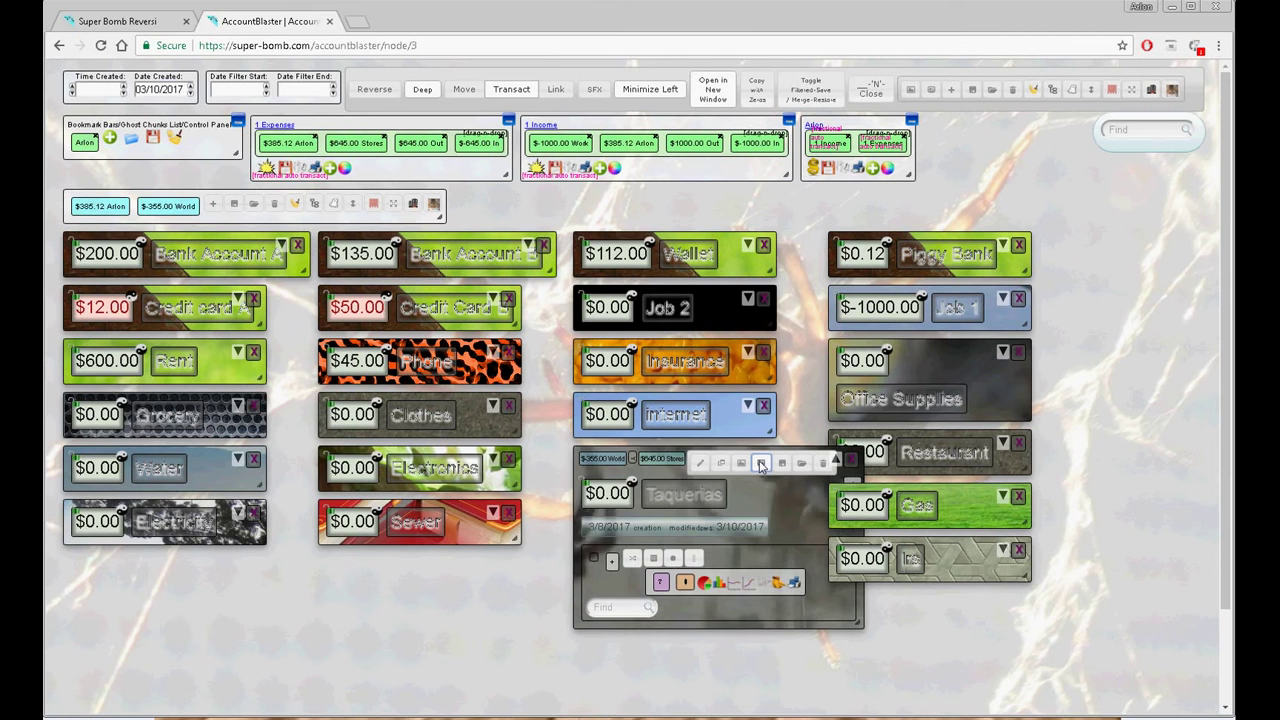
click(760, 465)
click(760, 465)
click(760, 465)
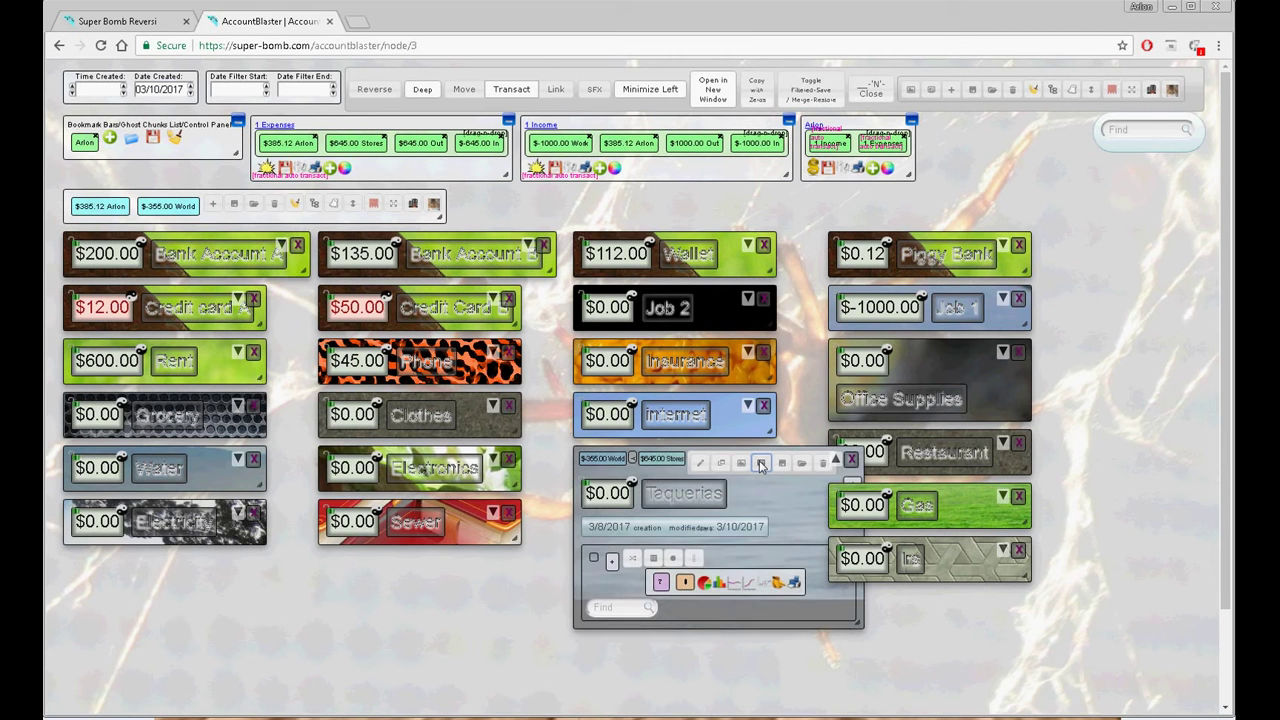
click(760, 465)
click(760, 465)
click(760, 465)
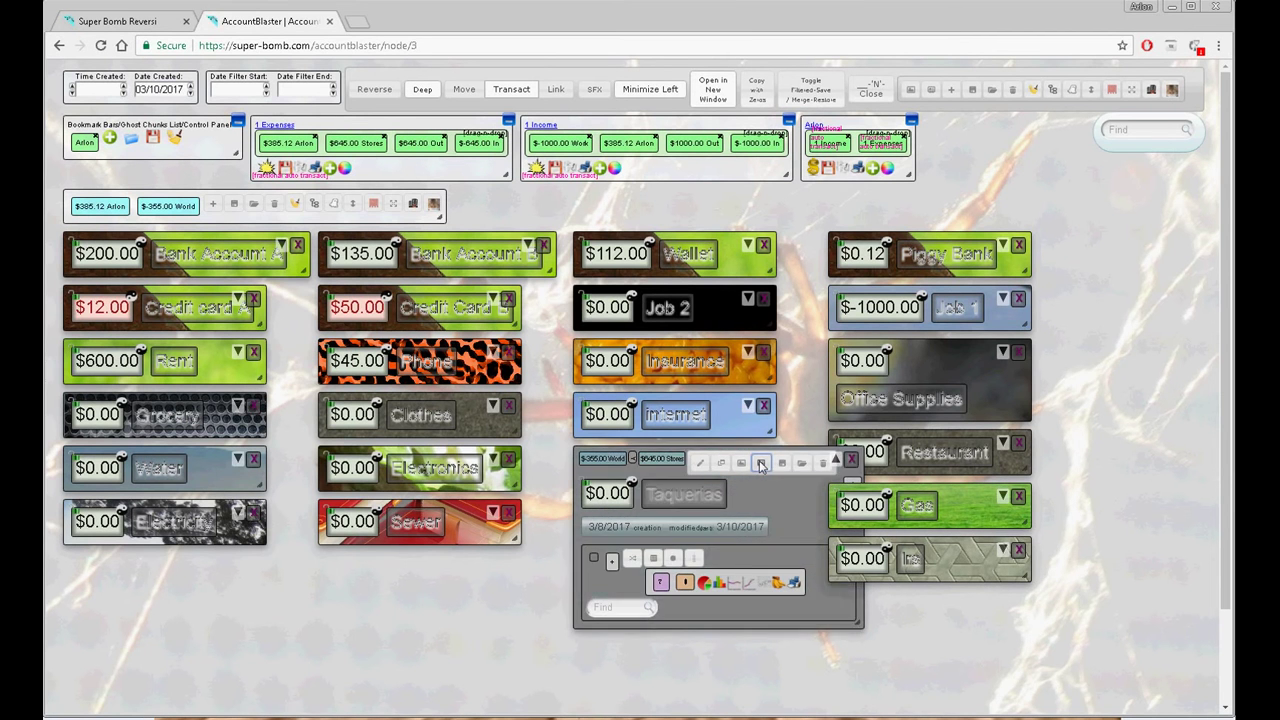
click(760, 465)
click(760, 465)
click(760, 465)
click(760, 465)
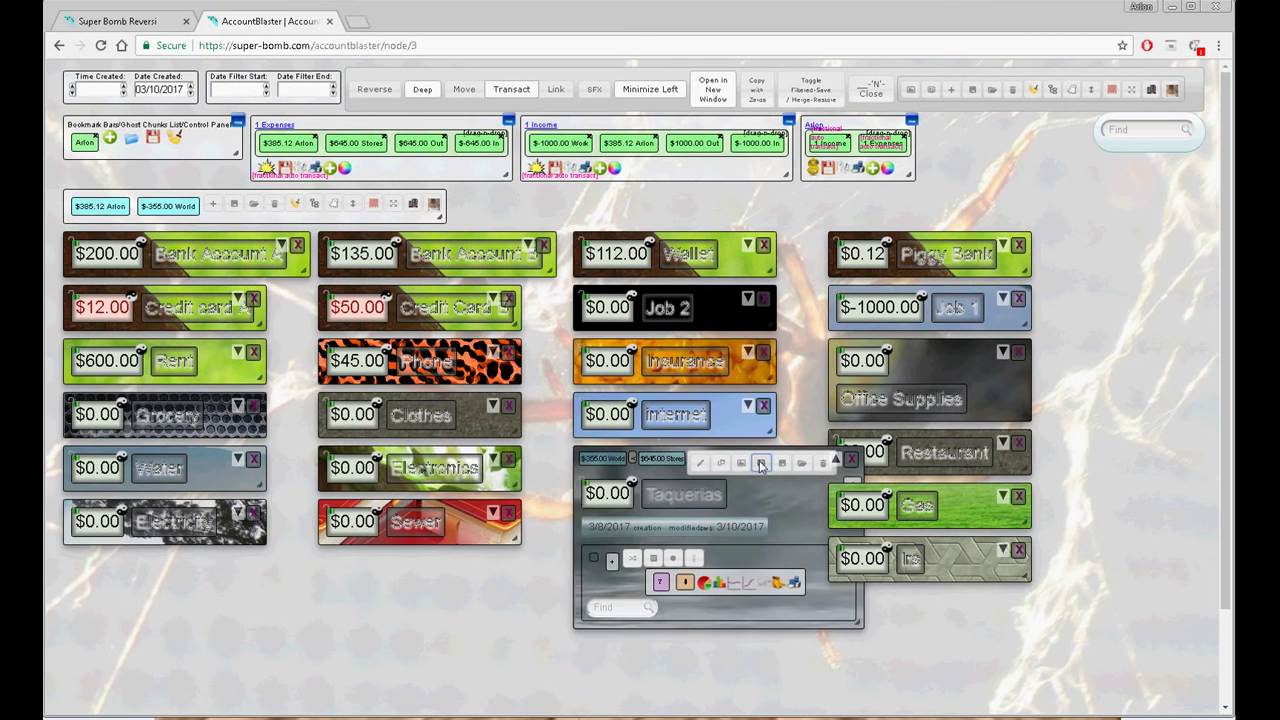
click(760, 465)
click(760, 465)
click(760, 465)
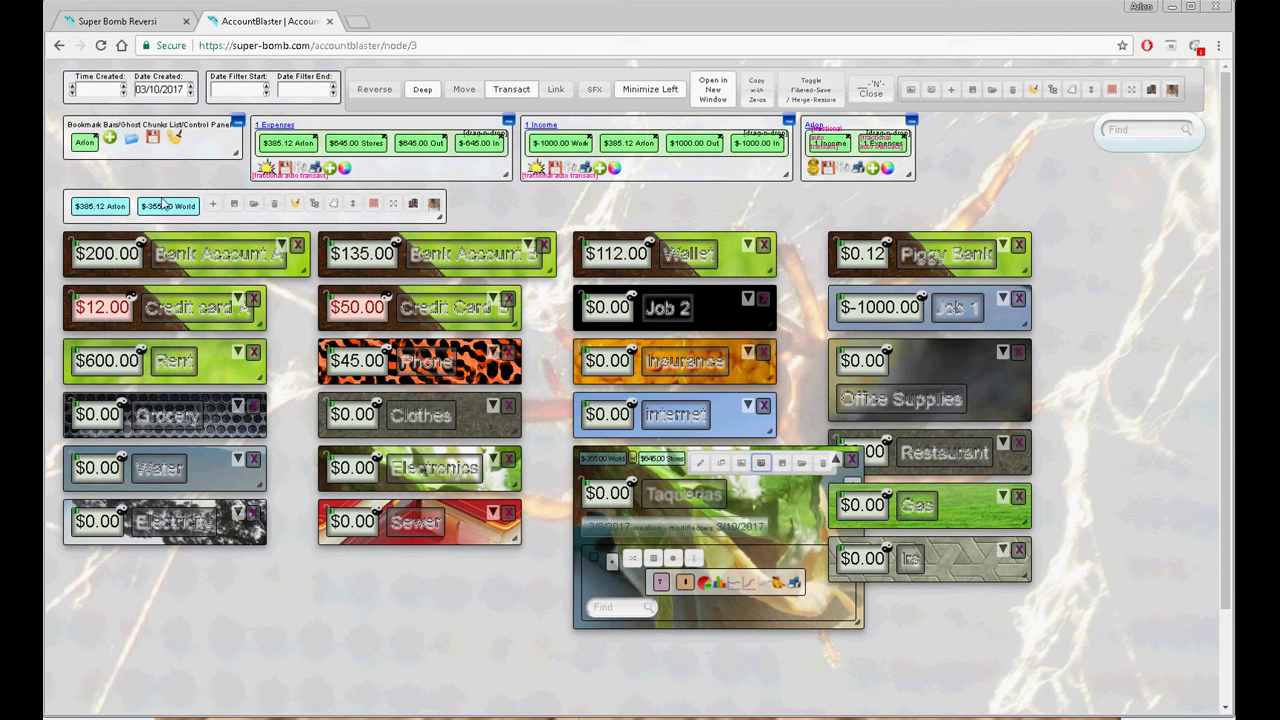
Save the accounts to a JSON file in New folder (4) under the suggested file name, and dismiss the download notice
click(237, 206)
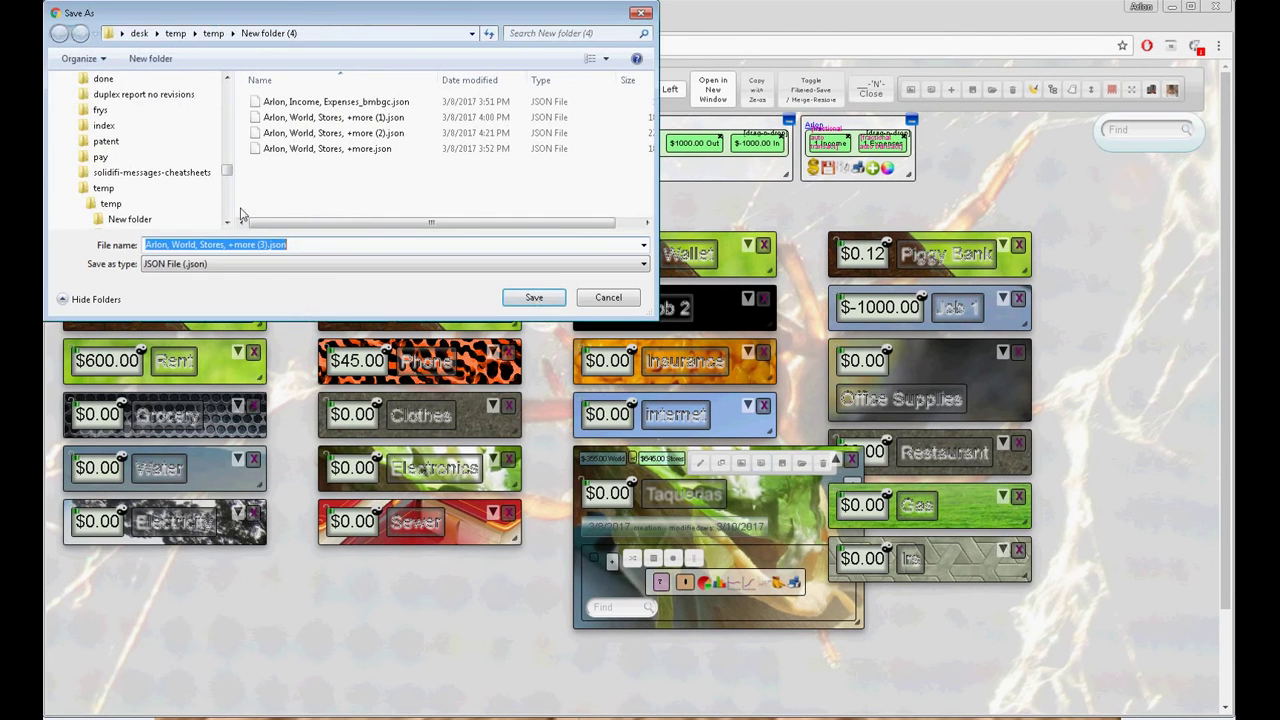
click(534, 298)
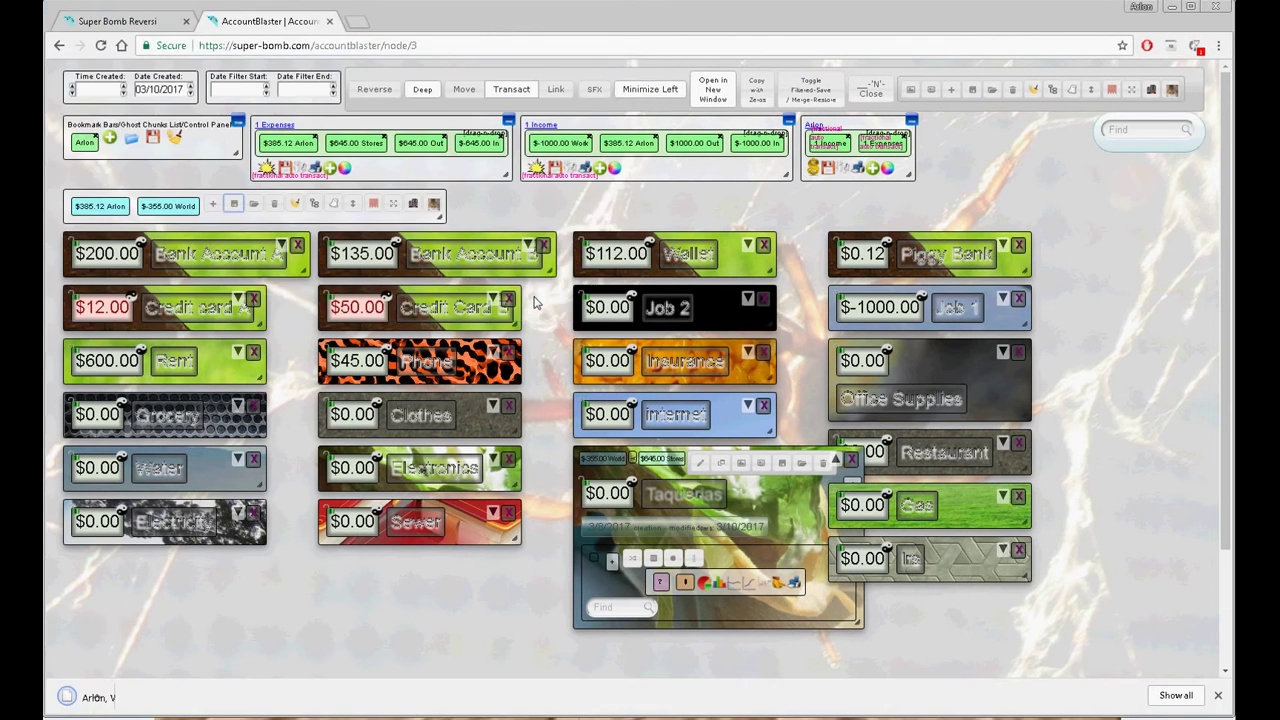
click(1218, 695)
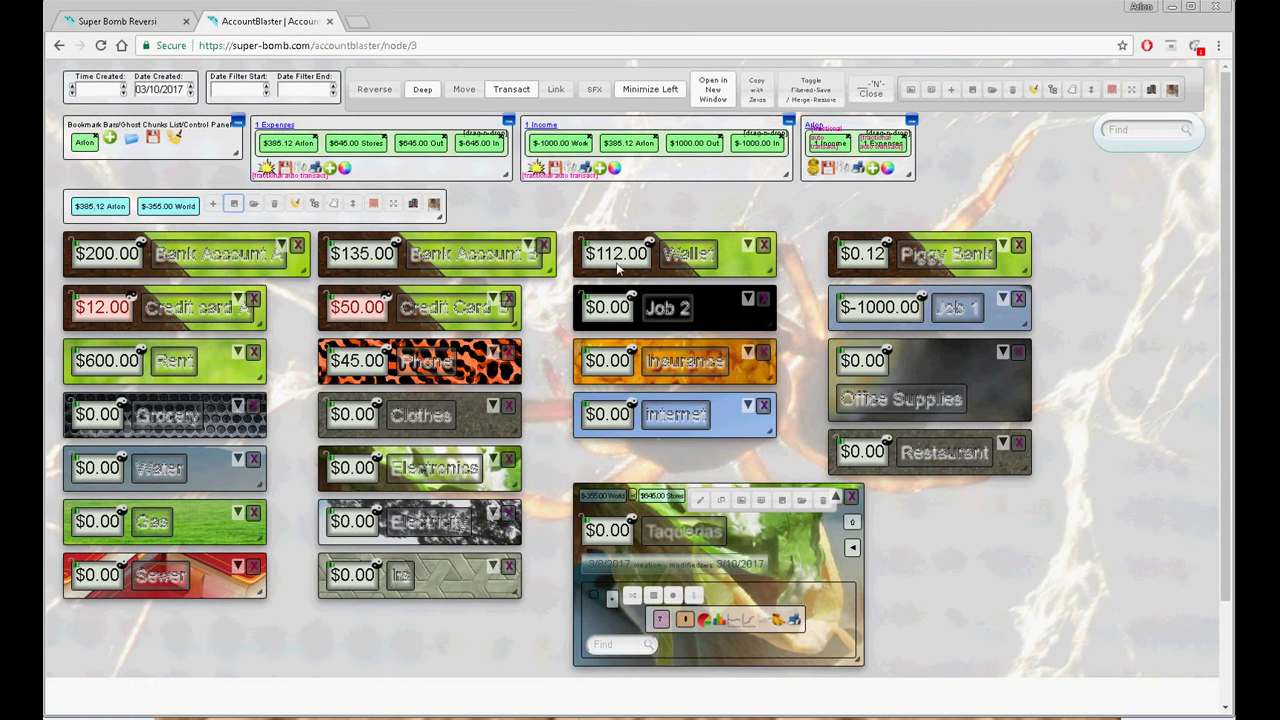
Pay $4 from Wallet to Taquerias, keeping the suggested name, description and Cash category, and collapse the Taquerias box
drag(622, 262, 624, 528)
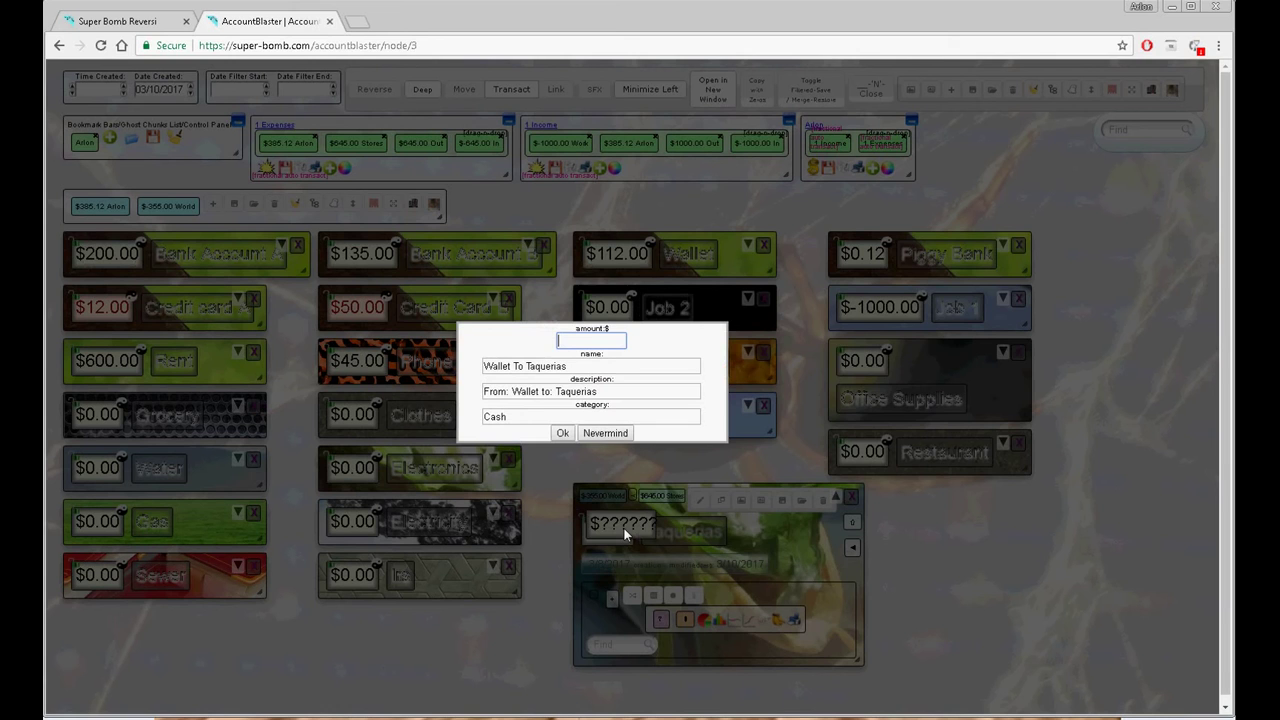
text(4)
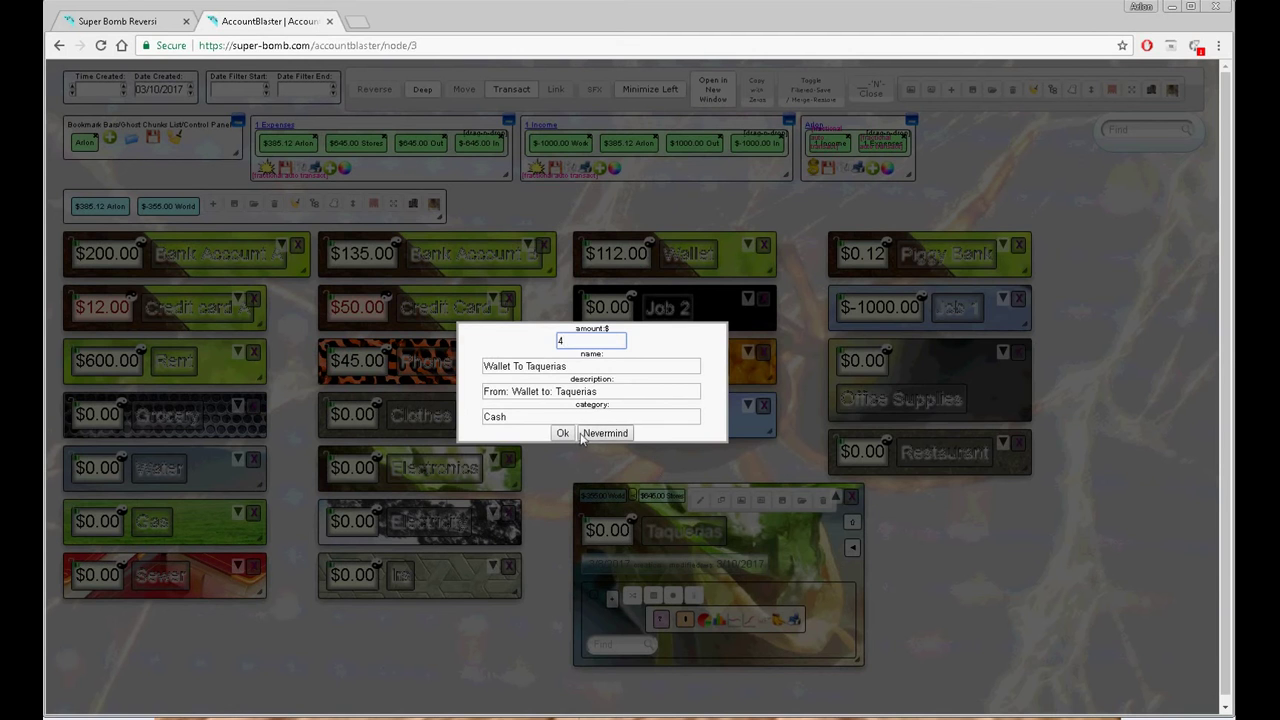
click(563, 434)
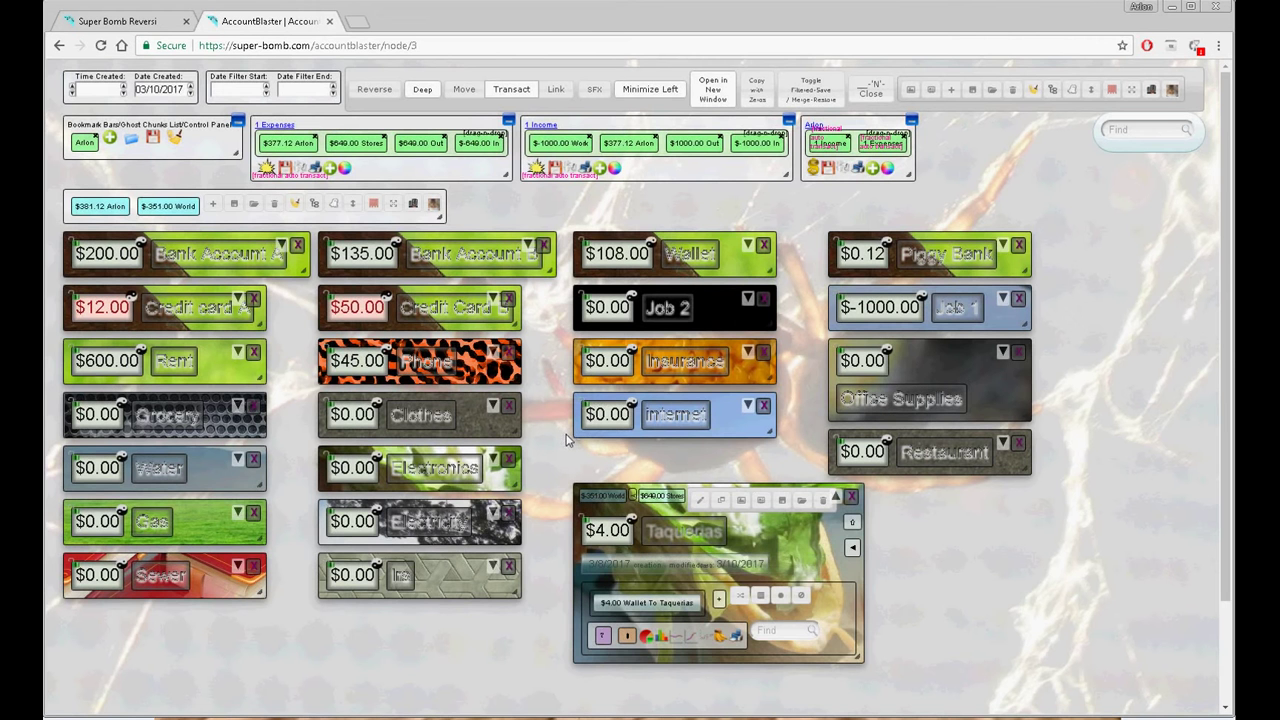
click(835, 499)
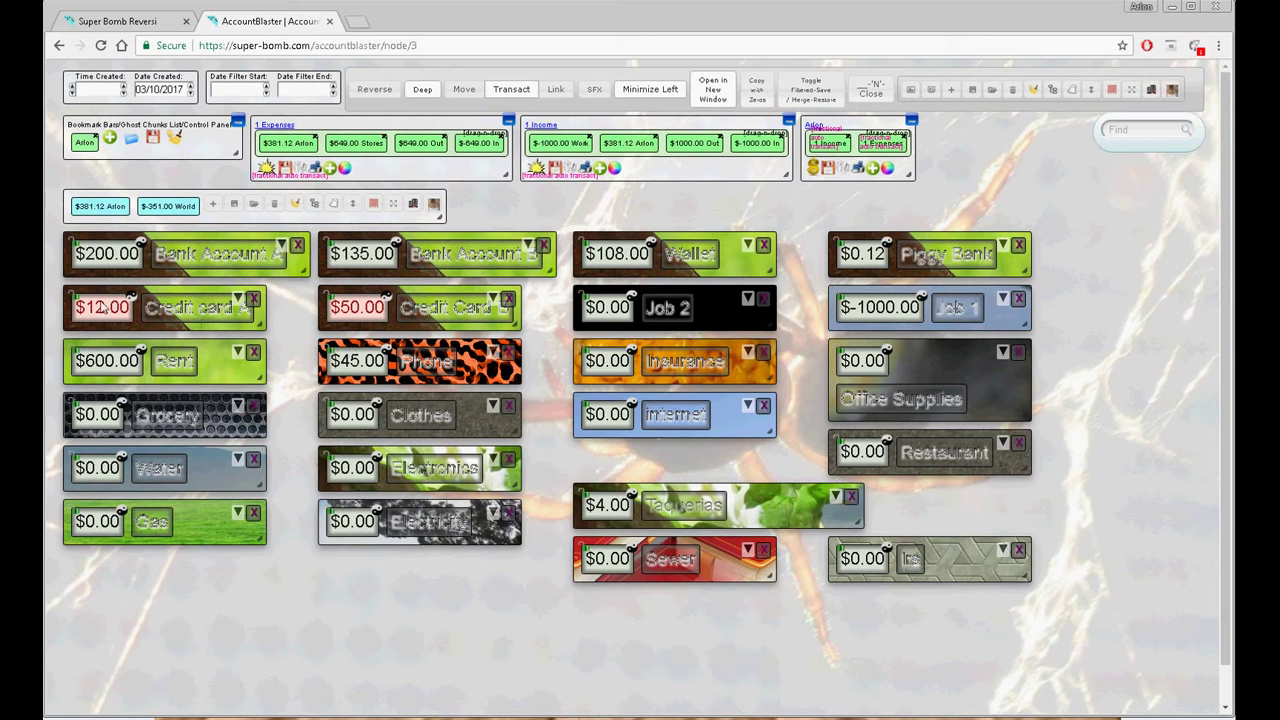
Pay $65 from Credit card A to Irs, keeping the suggested name, description and Cash category
drag(88, 314, 869, 558)
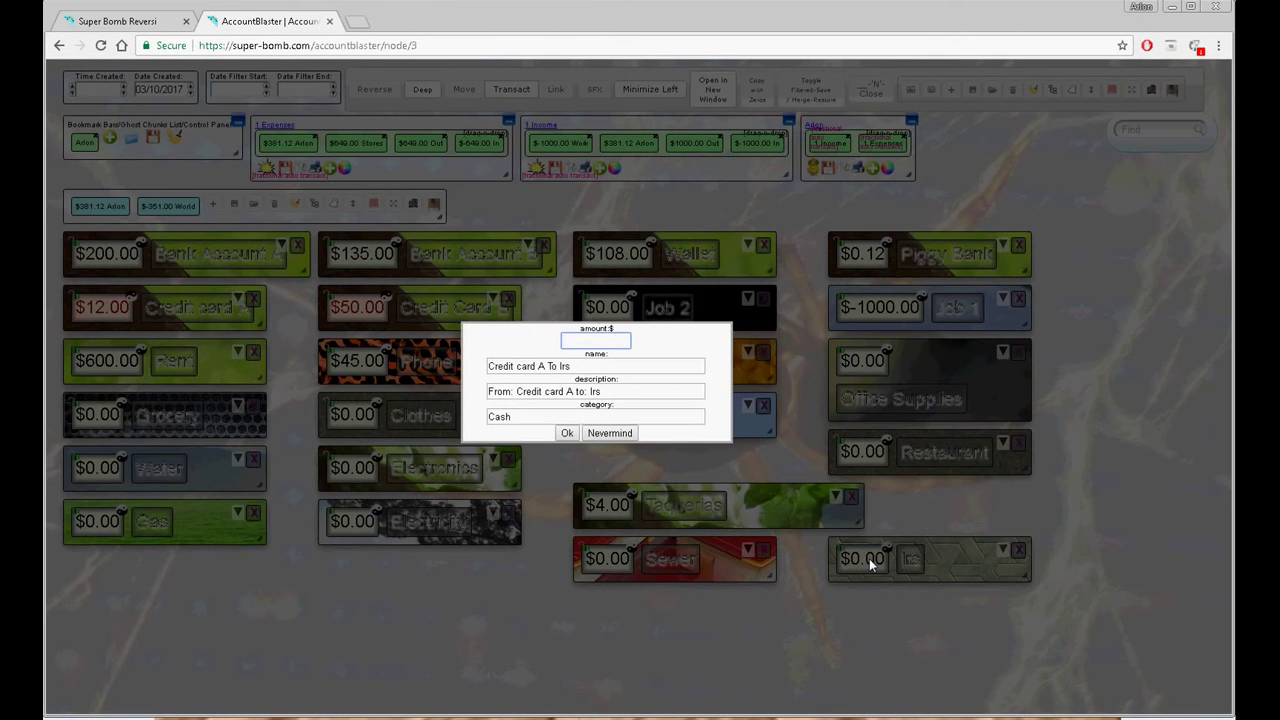
text(65)
click(567, 433)
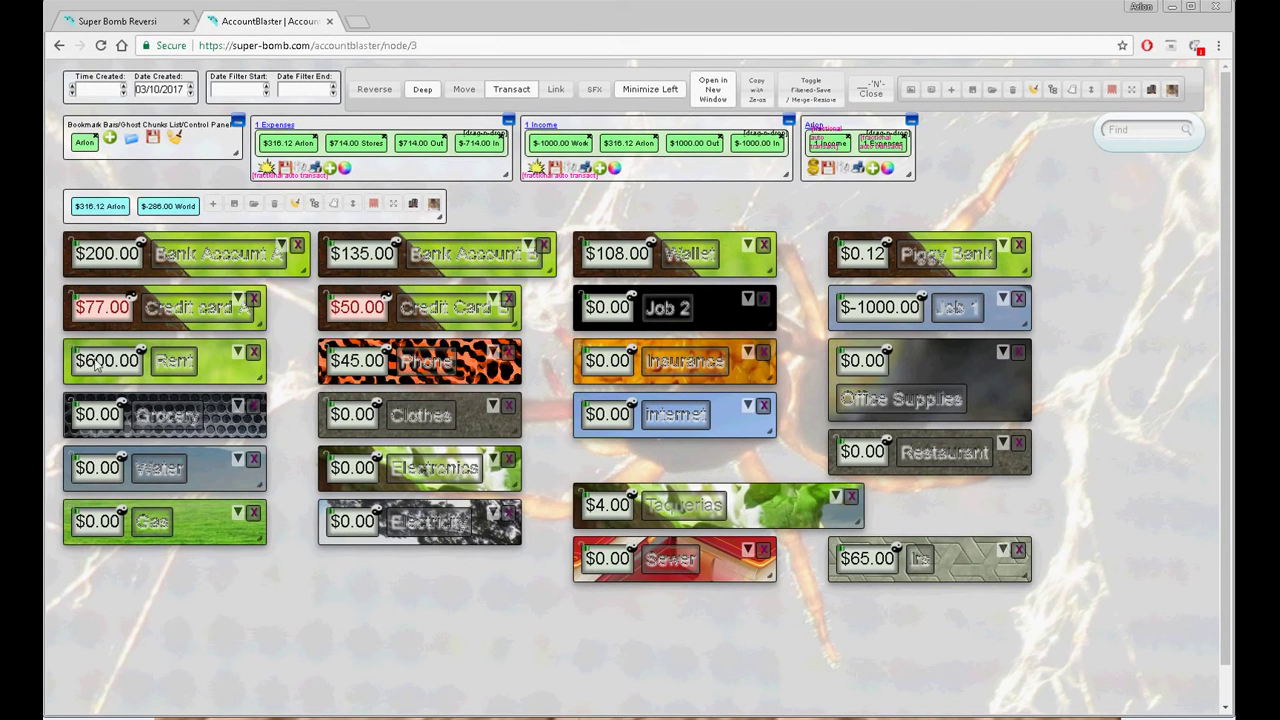
Set the creation date to 03/11/2017 and pay $70 from Bank Account B to Insurance, keeping the suggested details and Cash category
drag(96, 361, 136, 377)
drag(369, 258, 433, 205)
click(190, 87)
drag(370, 262, 643, 376)
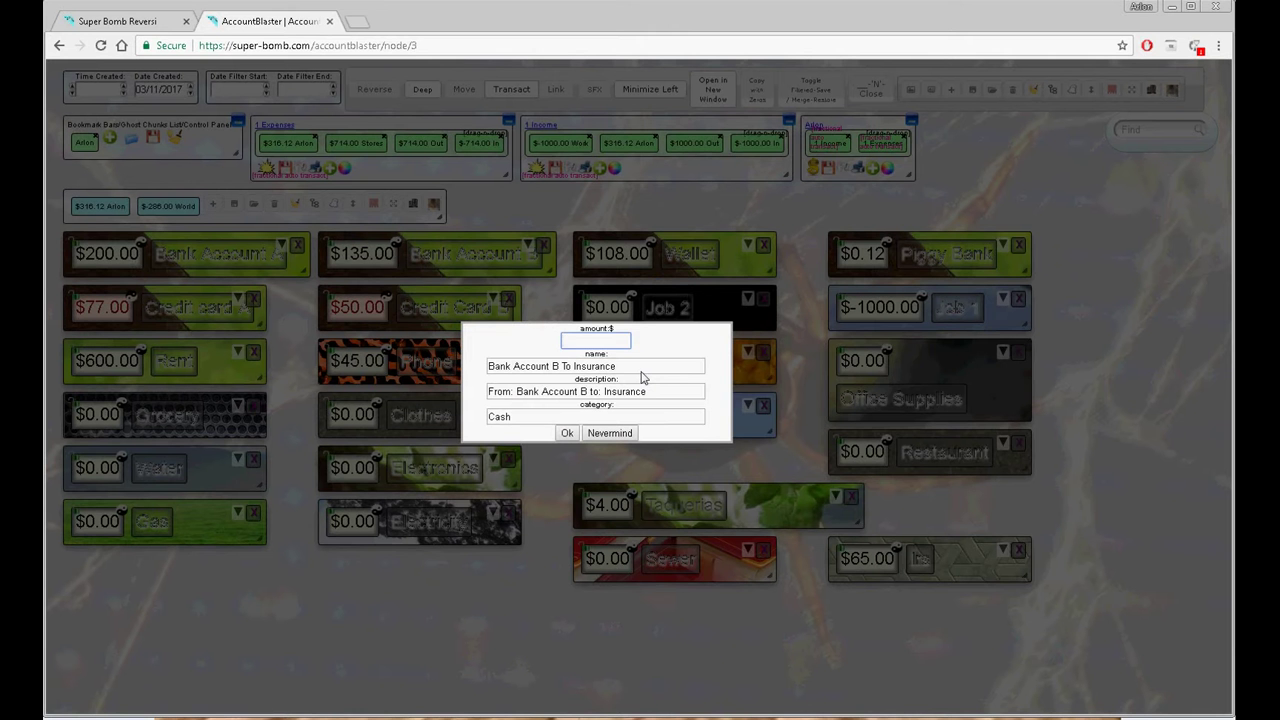
text(70)
click(567, 433)
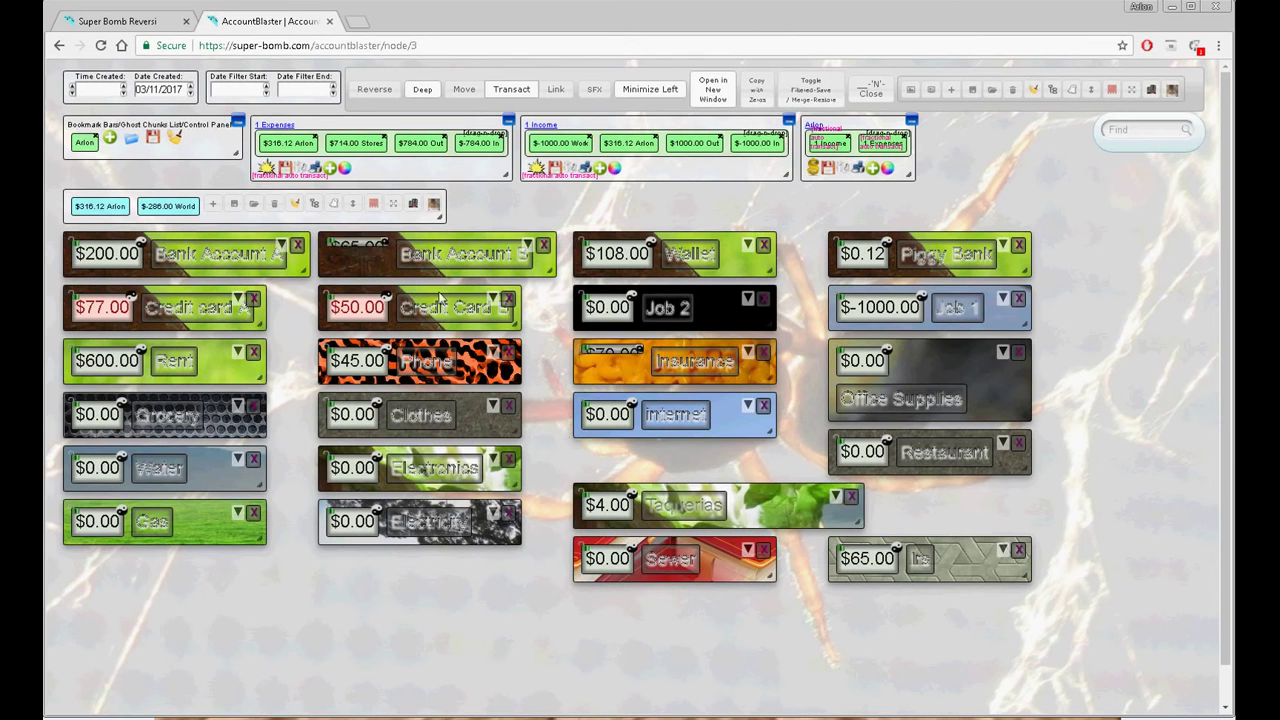
Set the creation date to 03/12/2017 and pay $8 from Wallet to Taquerias and $6 from Wallet to Office Supplies, both as Cash
click(188, 86)
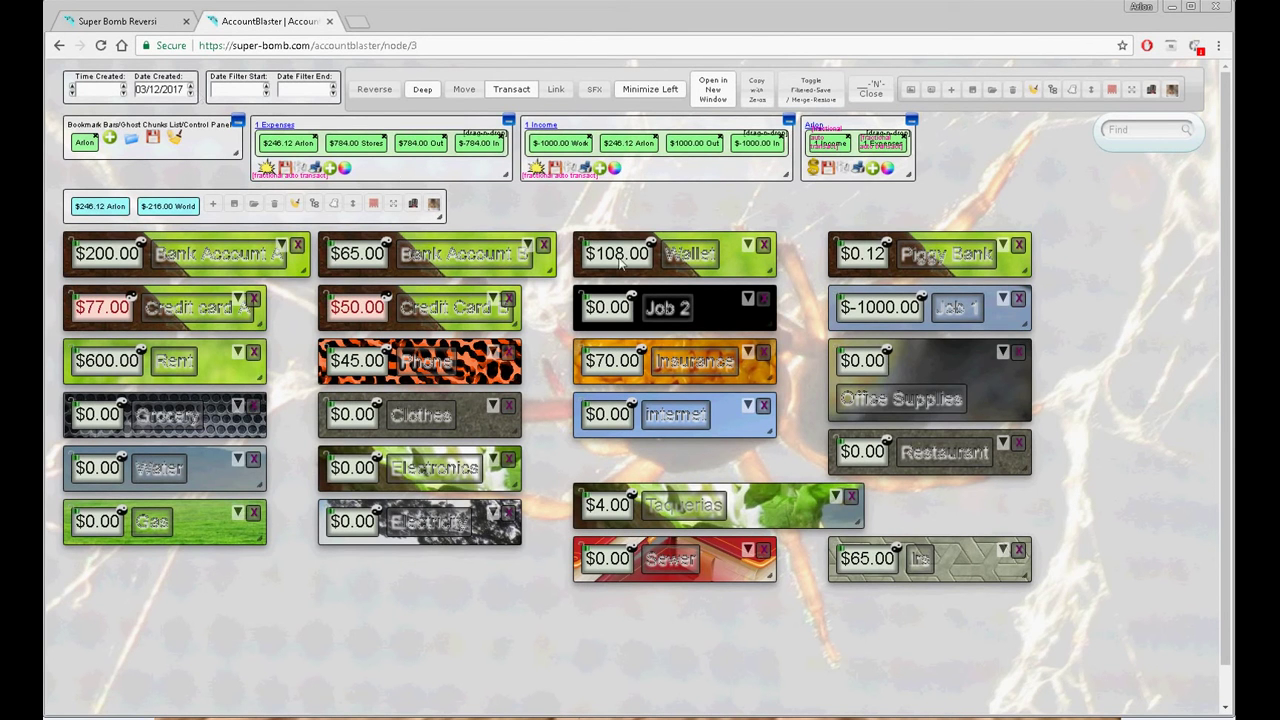
drag(620, 262, 647, 505)
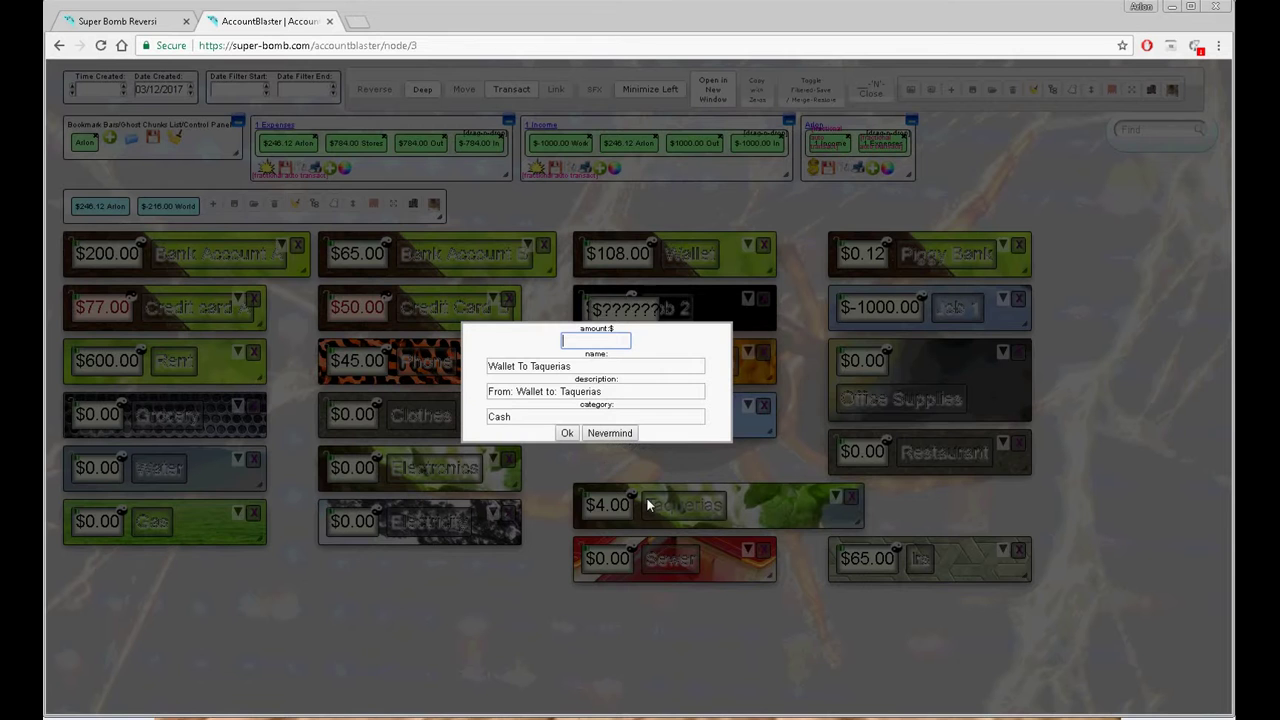
text(8)
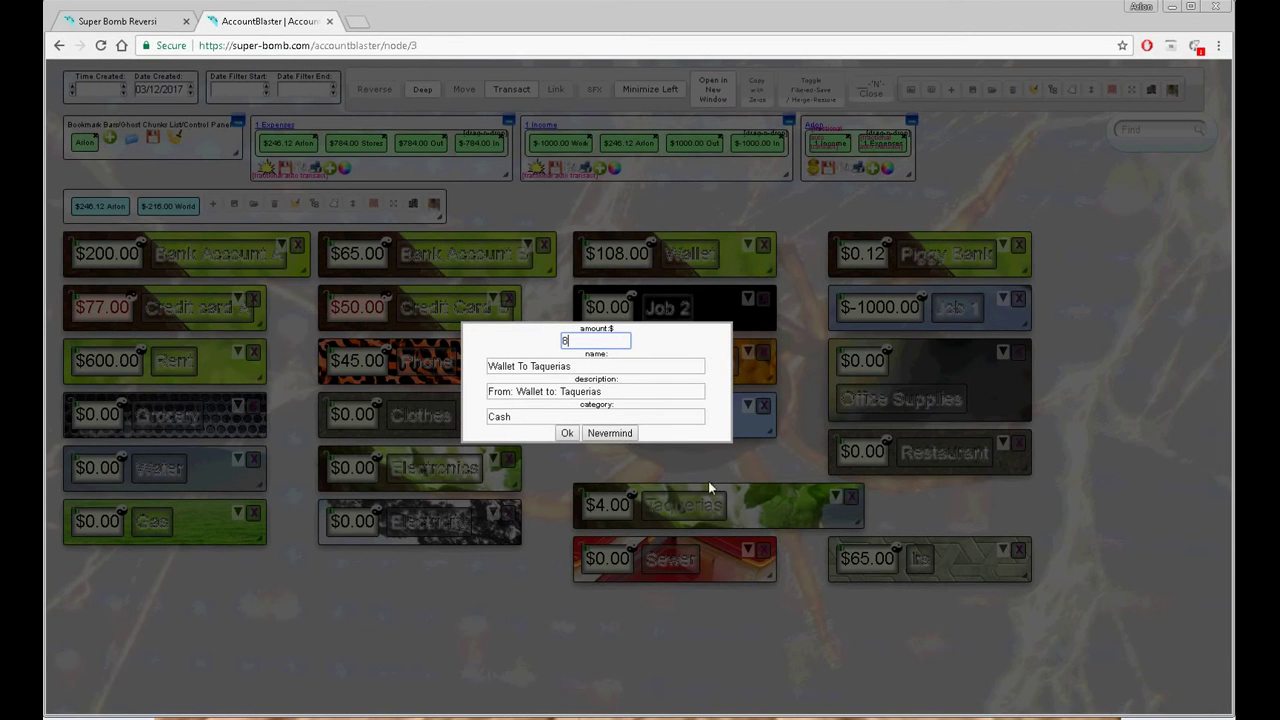
click(567, 433)
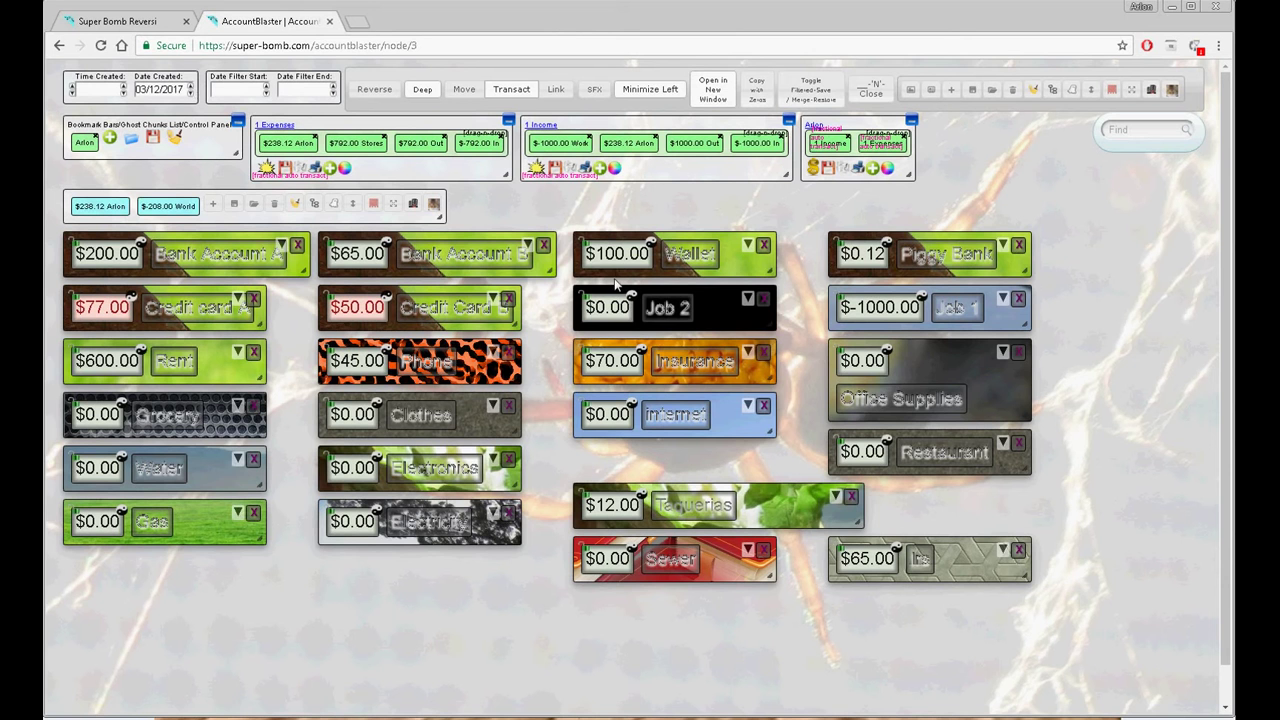
drag(605, 253, 898, 361)
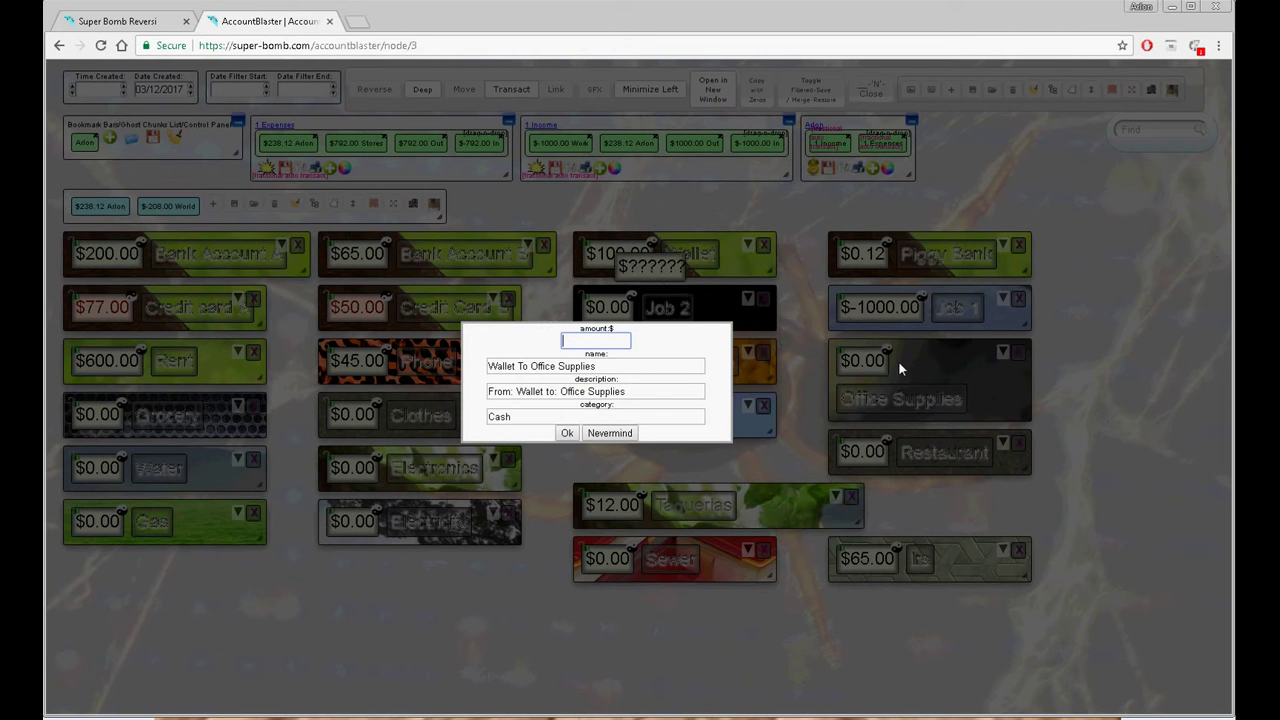
key(Return)
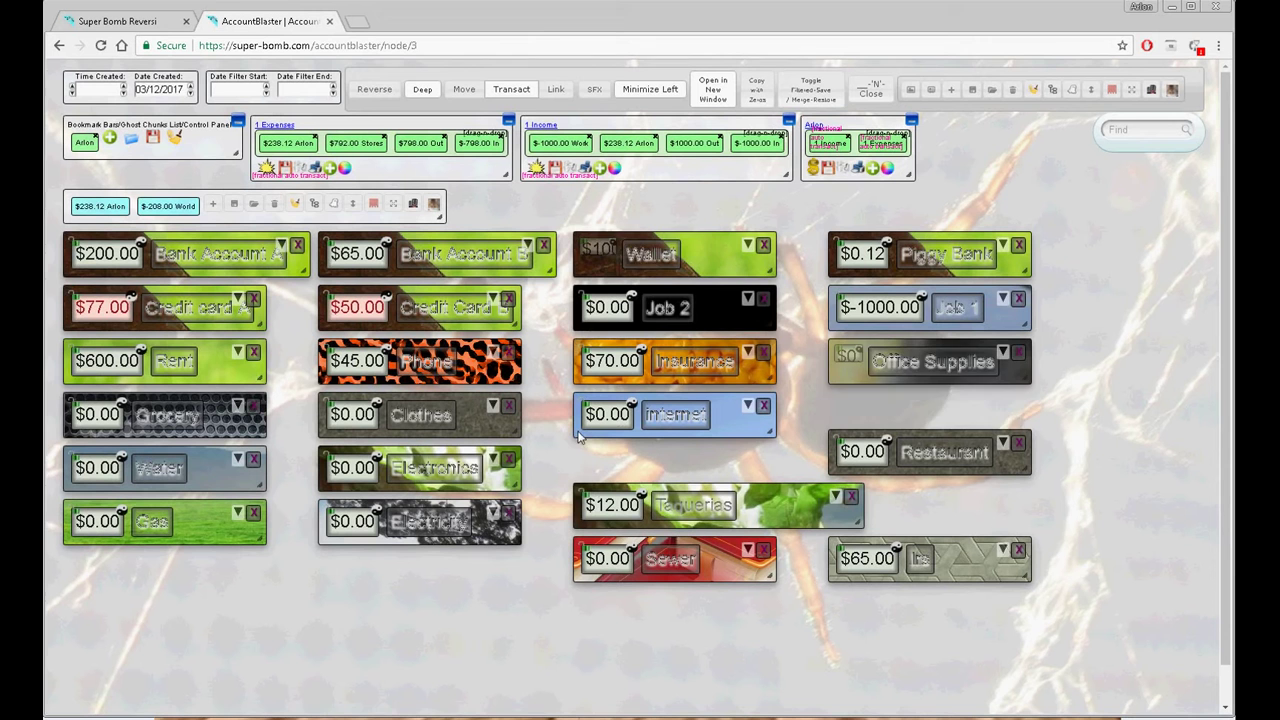
Set the creation date to 03/13/2017 and transfer $500 from Job 2 to Bank Account B, keeping the suggested details and Cash category
click(192, 87)
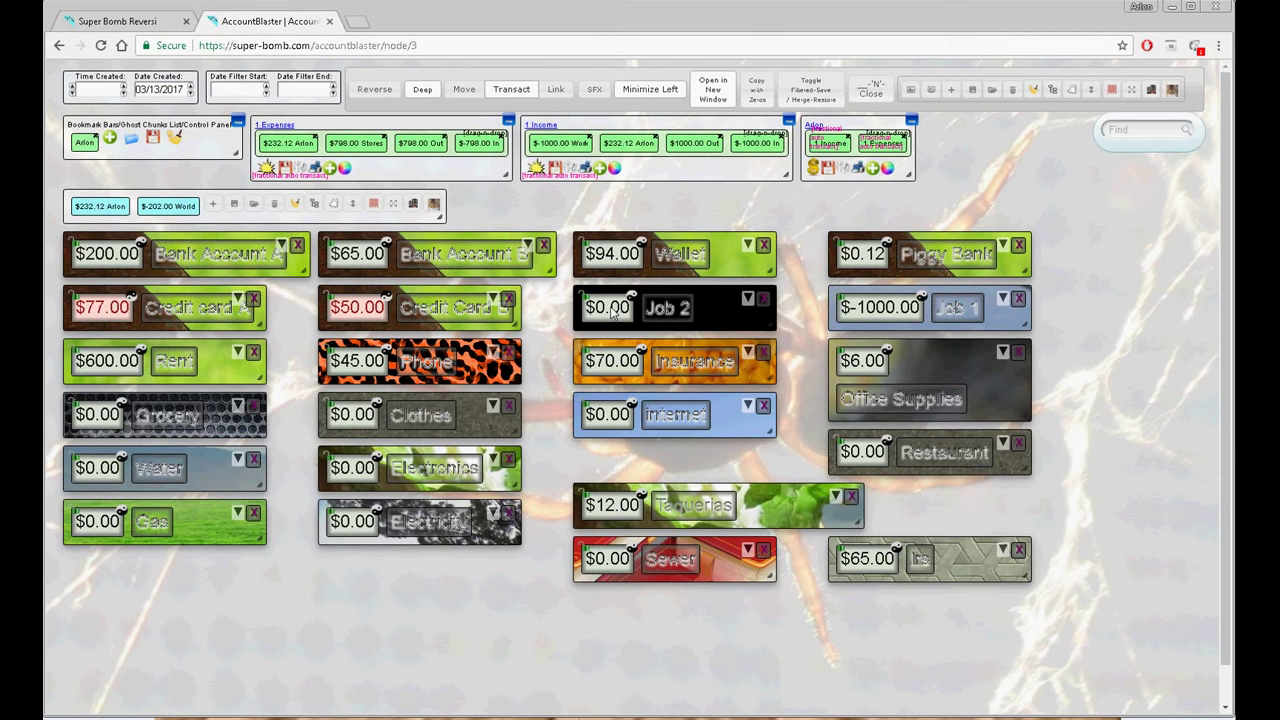
drag(613, 311, 368, 250)
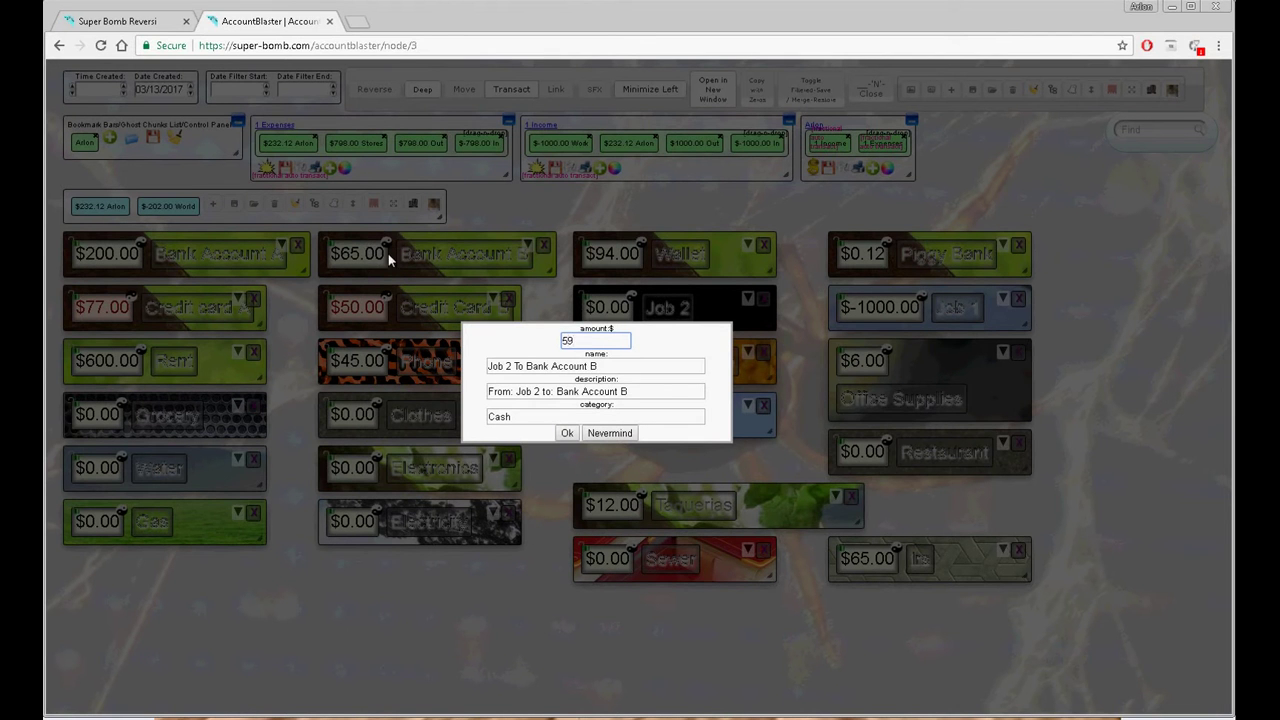
double_click(571, 342)
text(500)
click(567, 433)
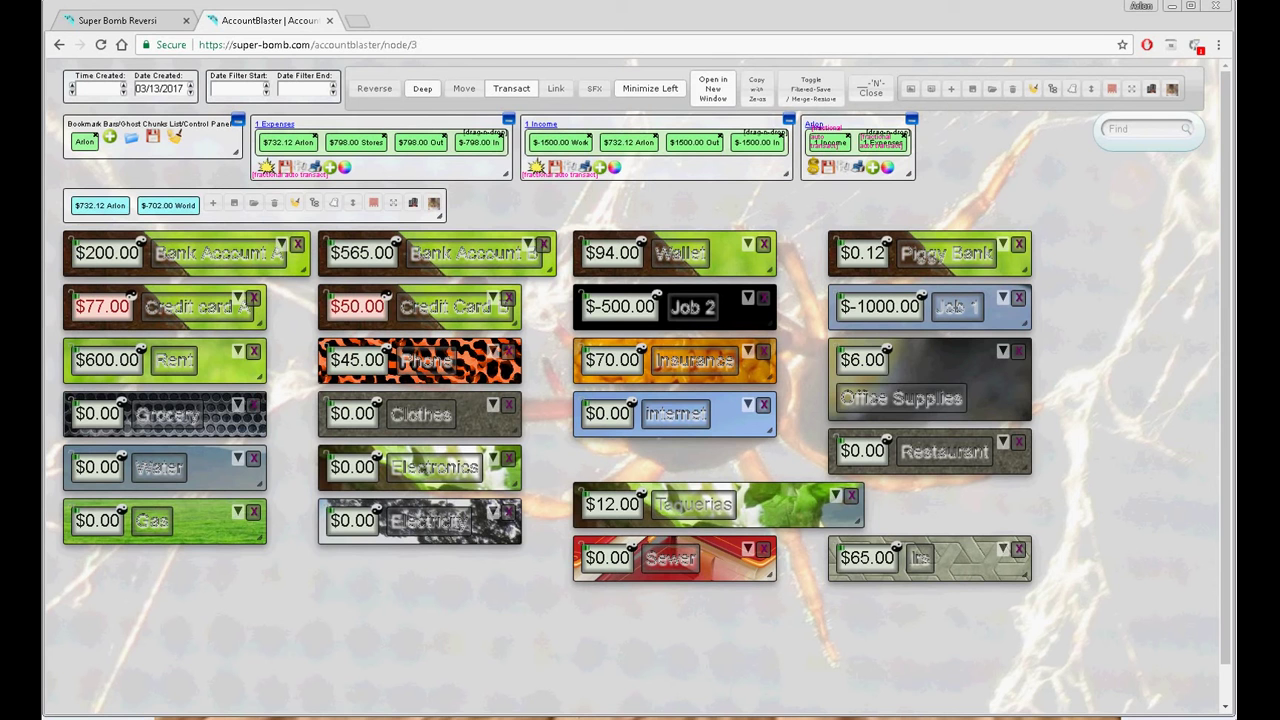
Set the creation date to 03/14/2017 and pay $50 from Bank Account B to internet, keeping the suggested details
click(191, 85)
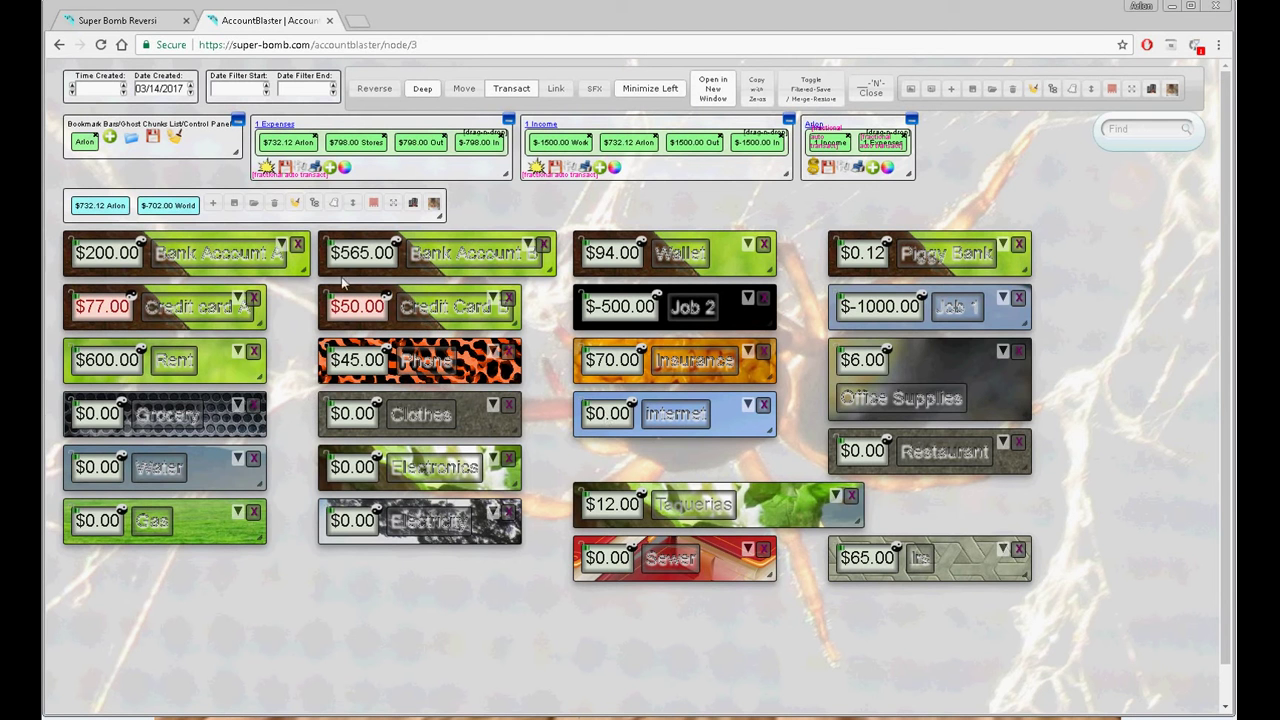
drag(350, 260, 605, 415)
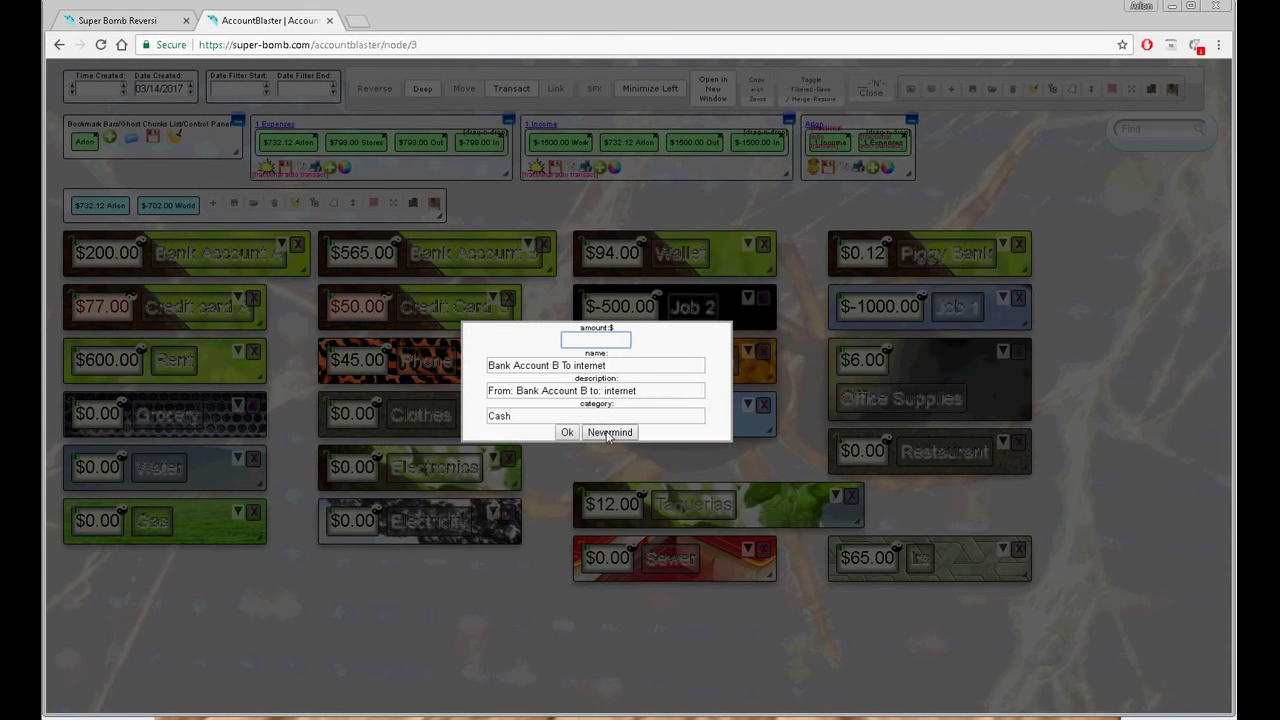
click(566, 433)
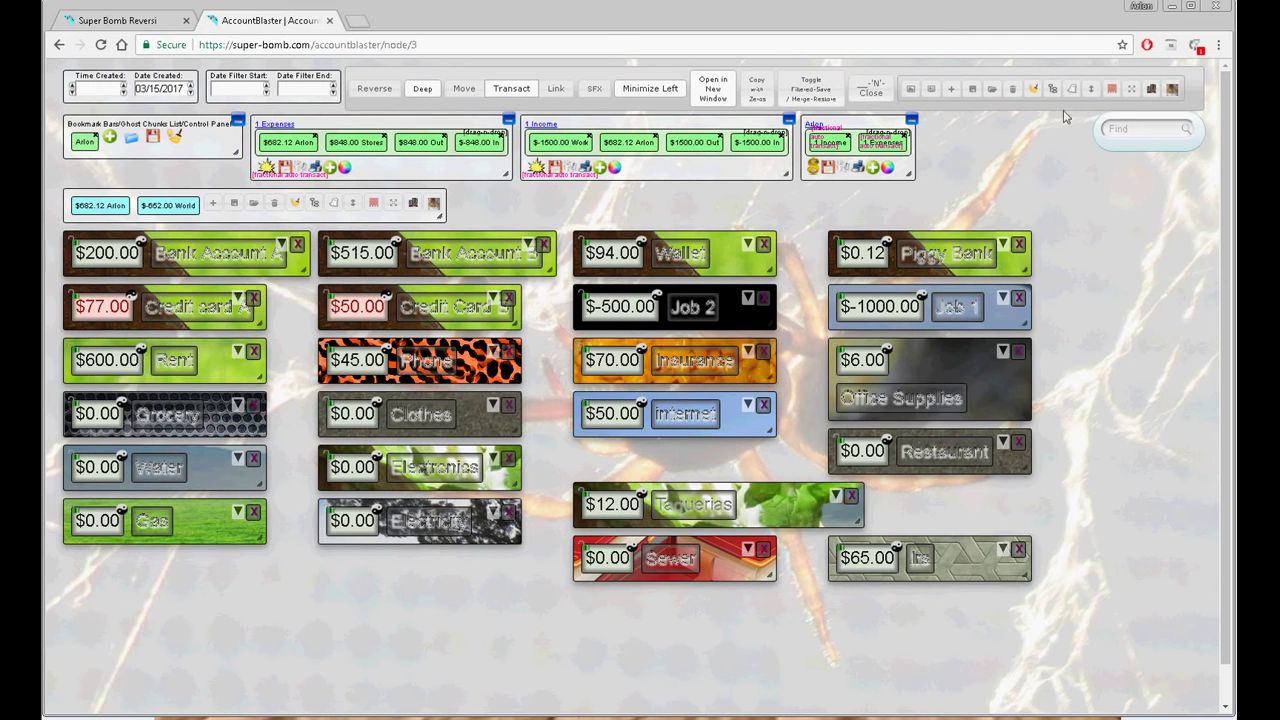
Start the flying skydiver animation over the account boxes and stop it again
click(1174, 89)
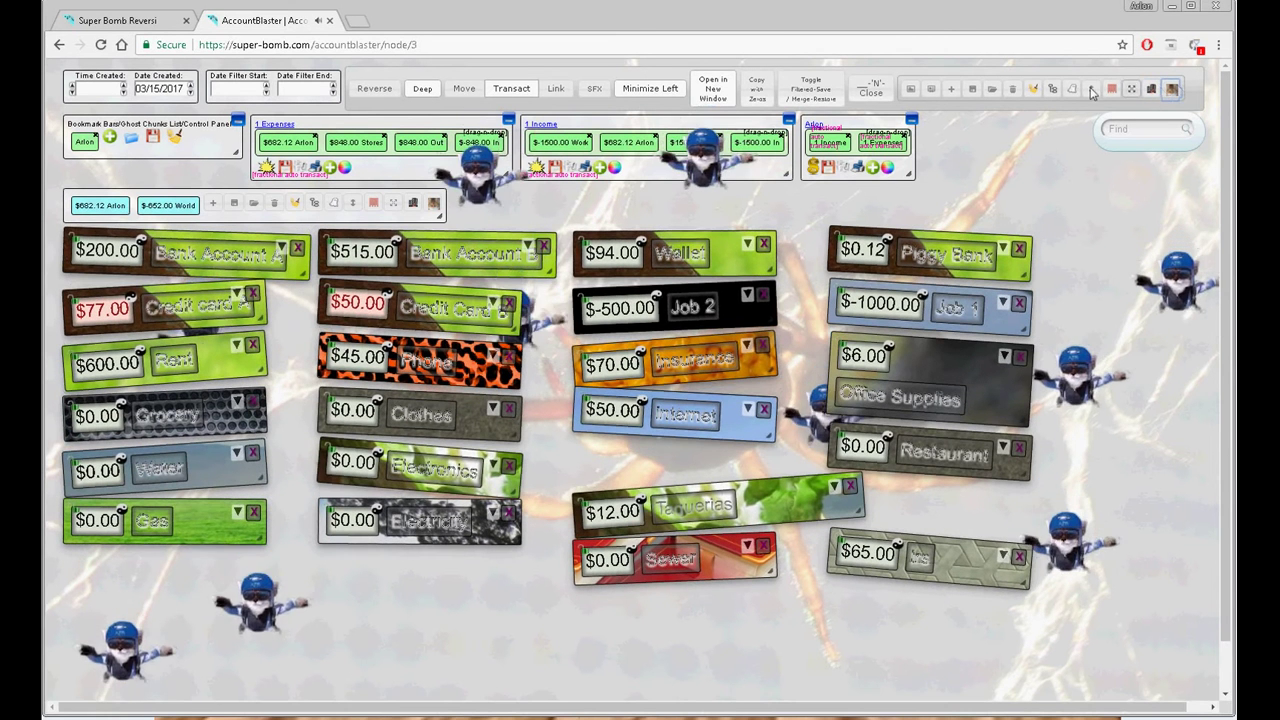
click(1173, 90)
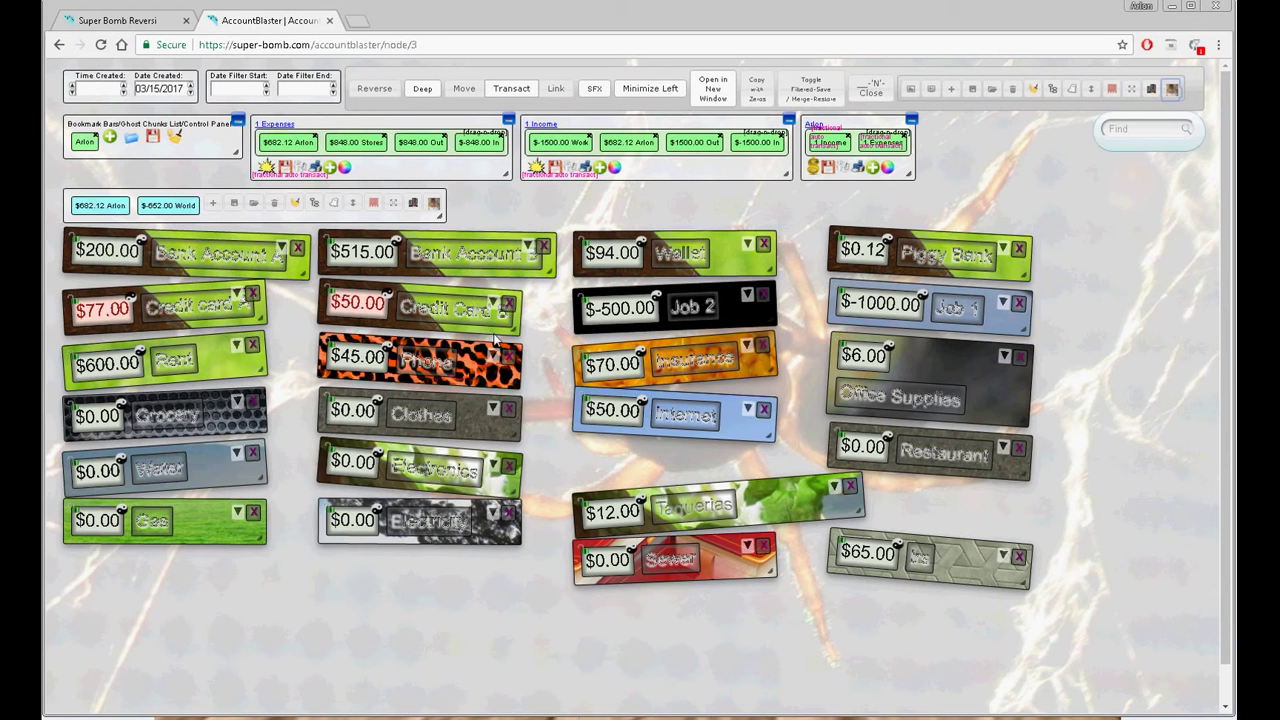
Set the creation date to 03/16/2017 and pay $85 from Credit card A to Restaurant, keeping the suggested details and Cash category
click(191, 86)
drag(95, 320, 922, 460)
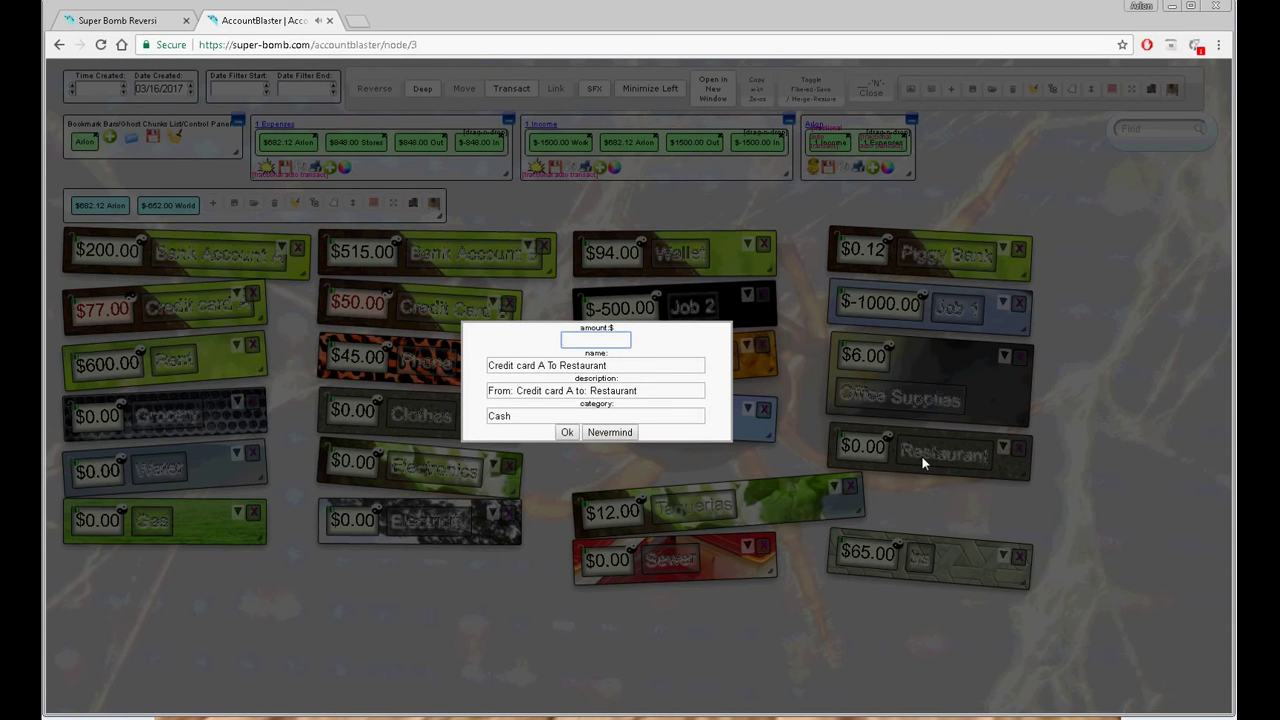
text(85)
click(567, 432)
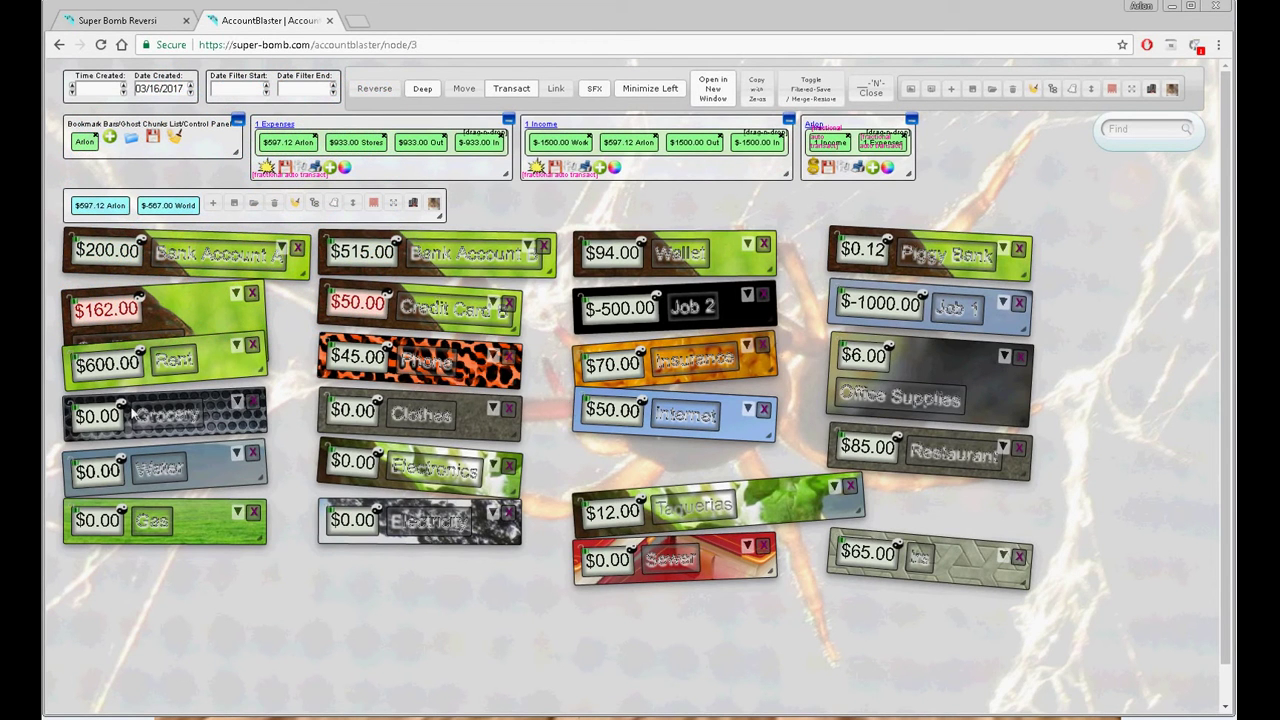
Narrow the Taquerias box to the width of one column and rearrange all account boxes into an even grid
click(1111, 90)
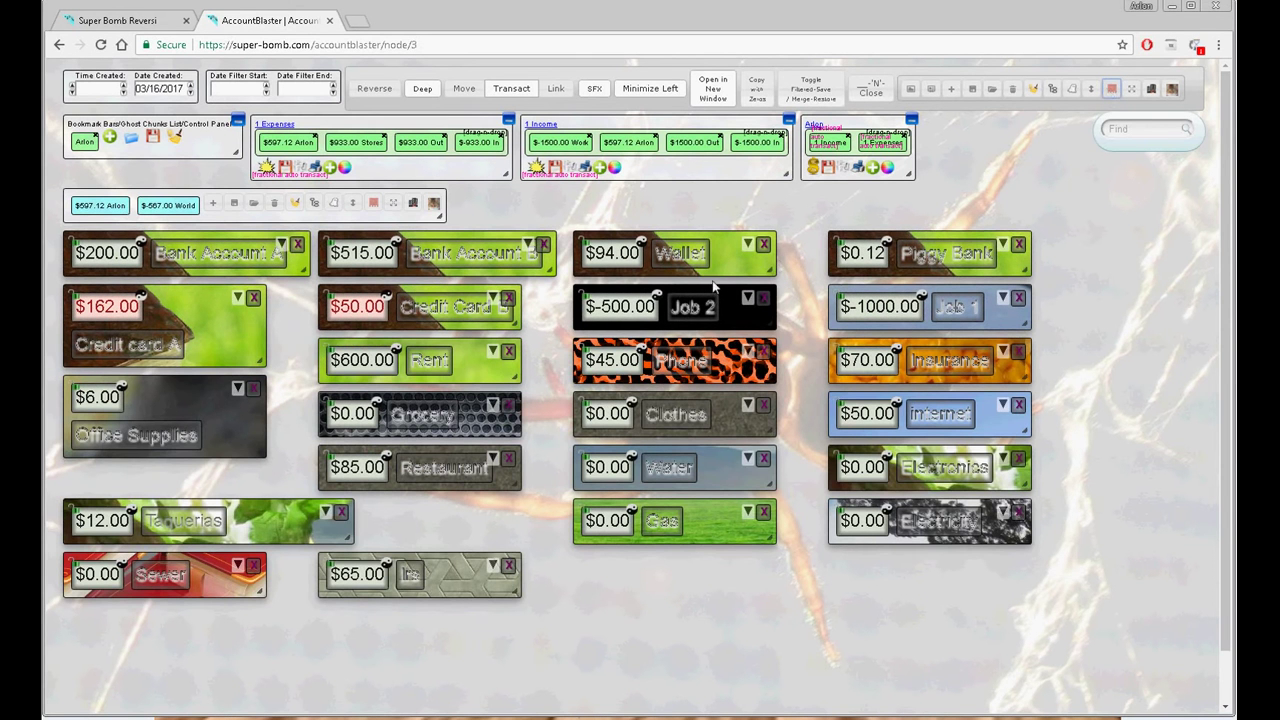
drag(347, 541, 256, 542)
click(1111, 90)
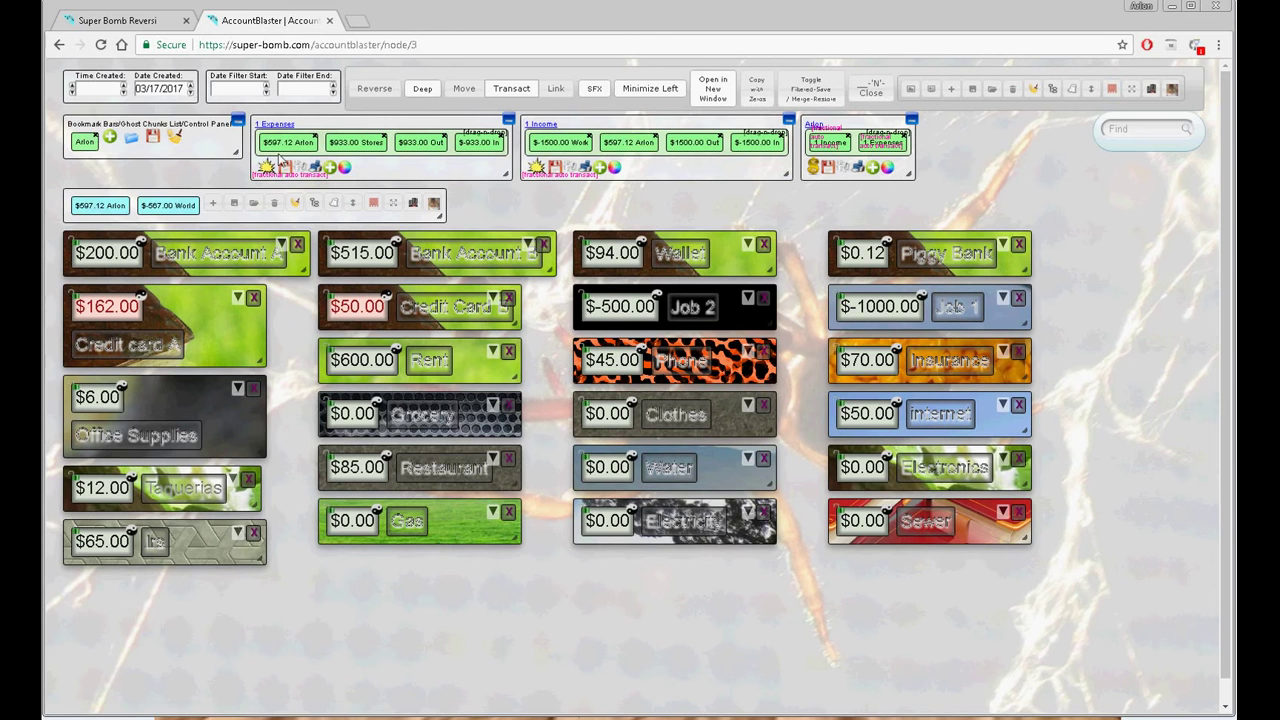
Save the updated accounts as another JSON file in New folder (4), keeping the suggested file name
click(235, 204)
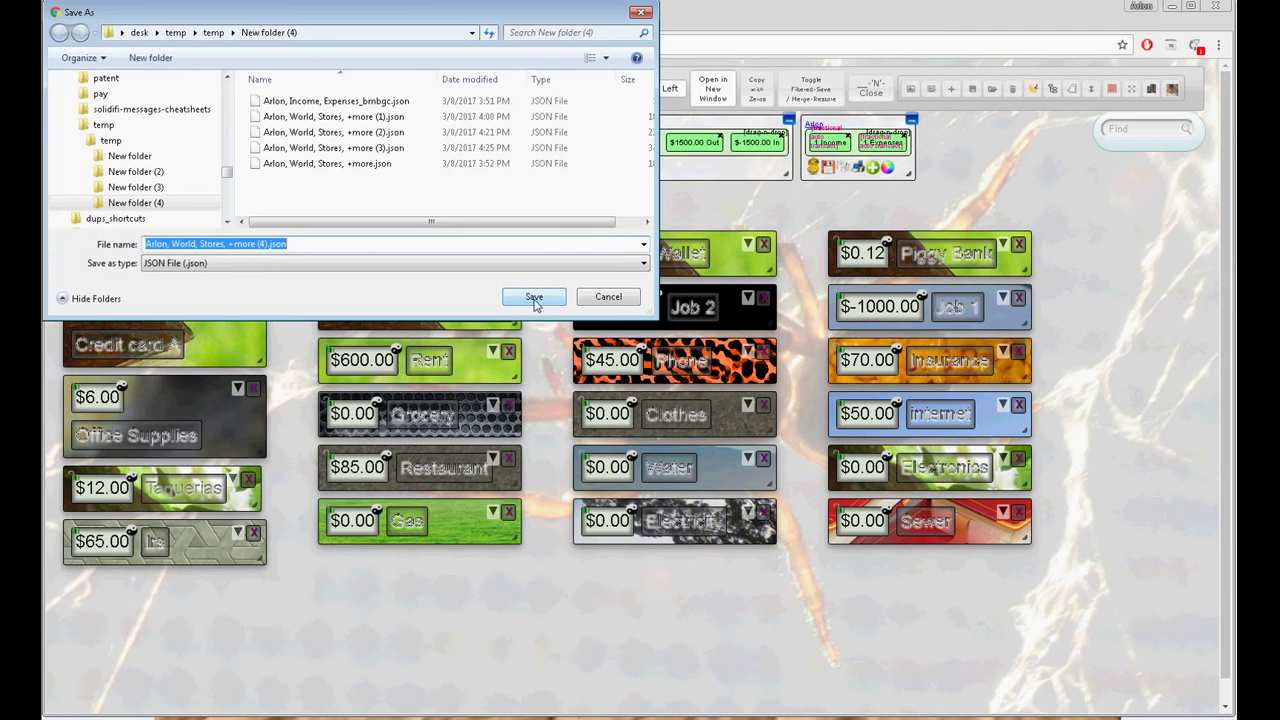
click(535, 298)
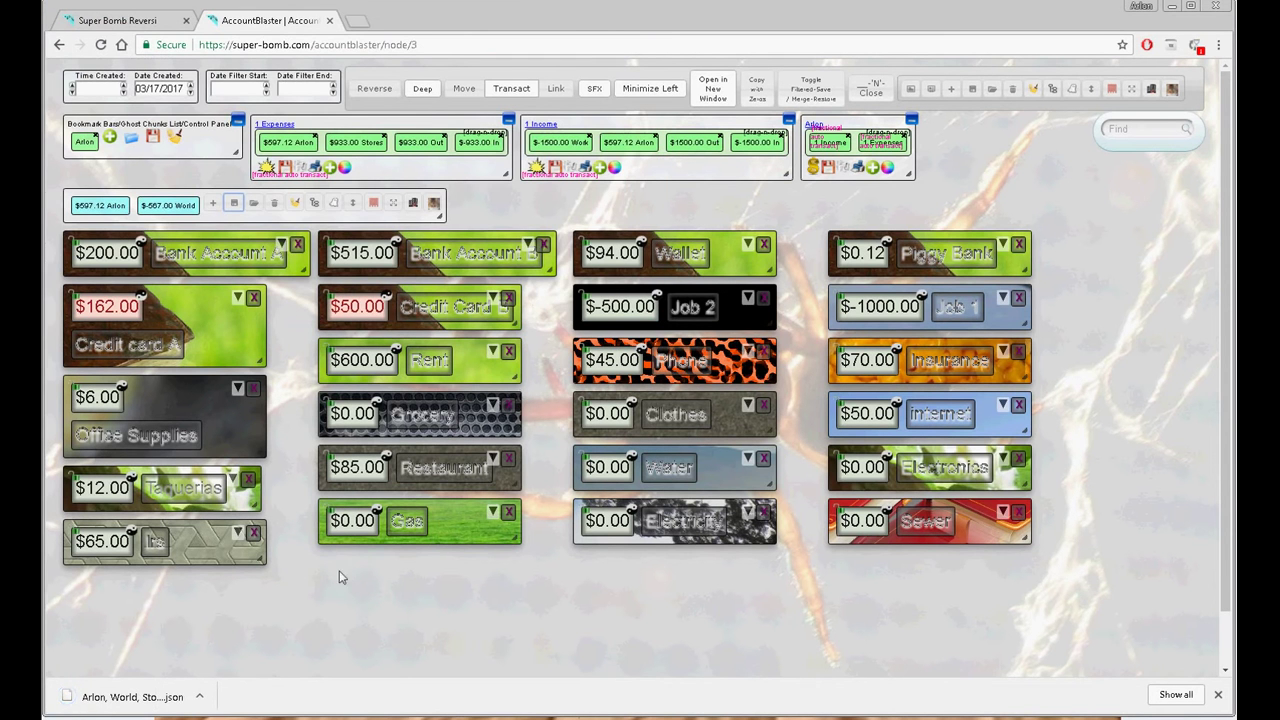
Set the creation date to 03/18/2017 and pay $300 from Credit card A to Clothes, keeping the suggested details and Cash category
click(191, 89)
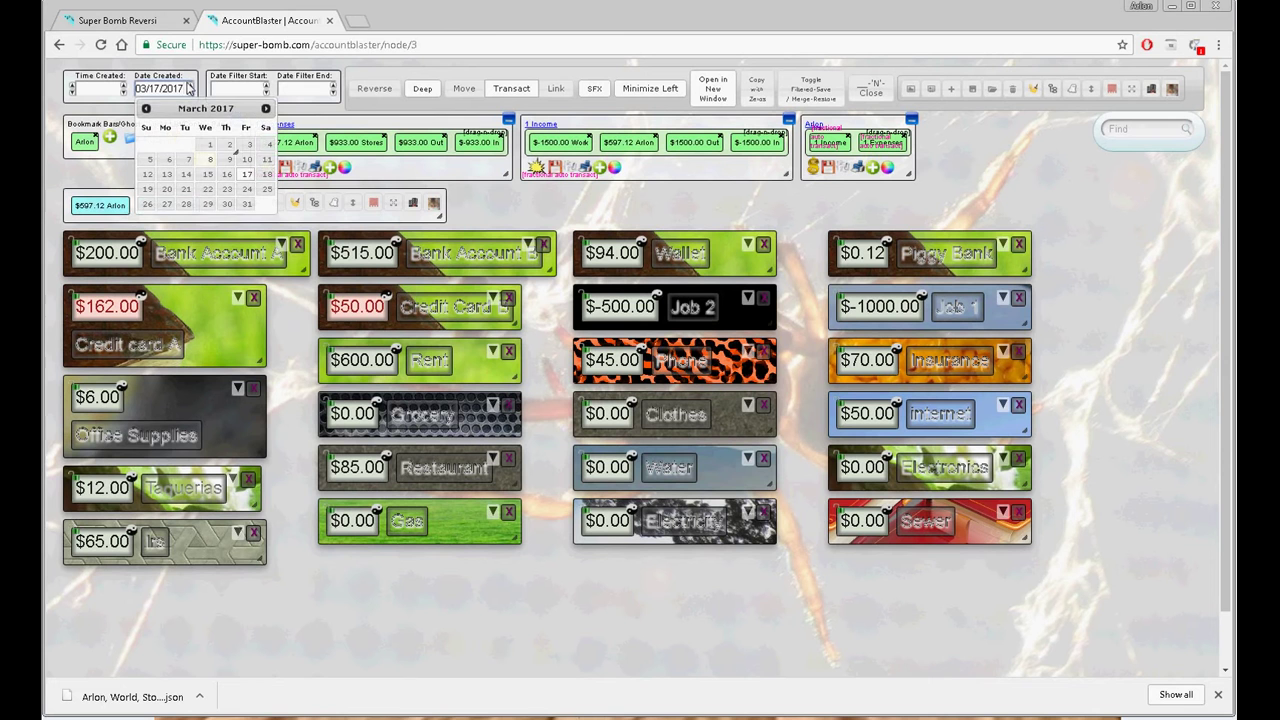
click(191, 86)
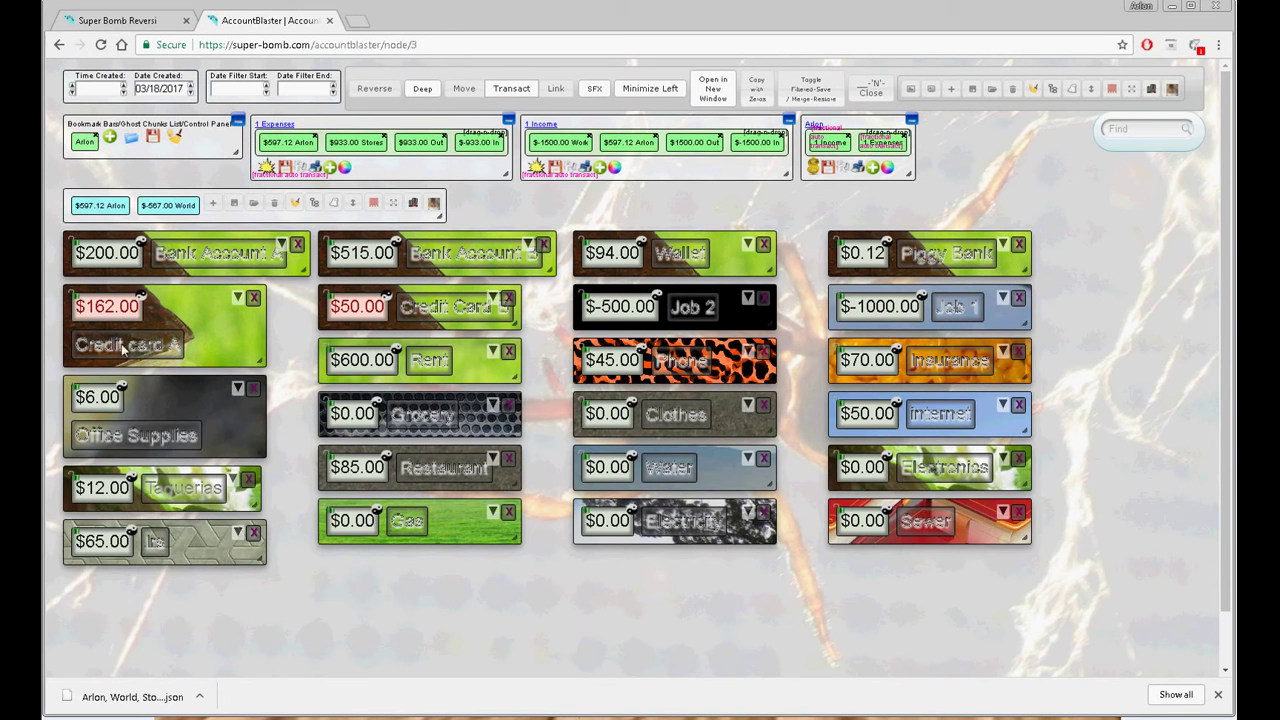
drag(105, 312, 613, 419)
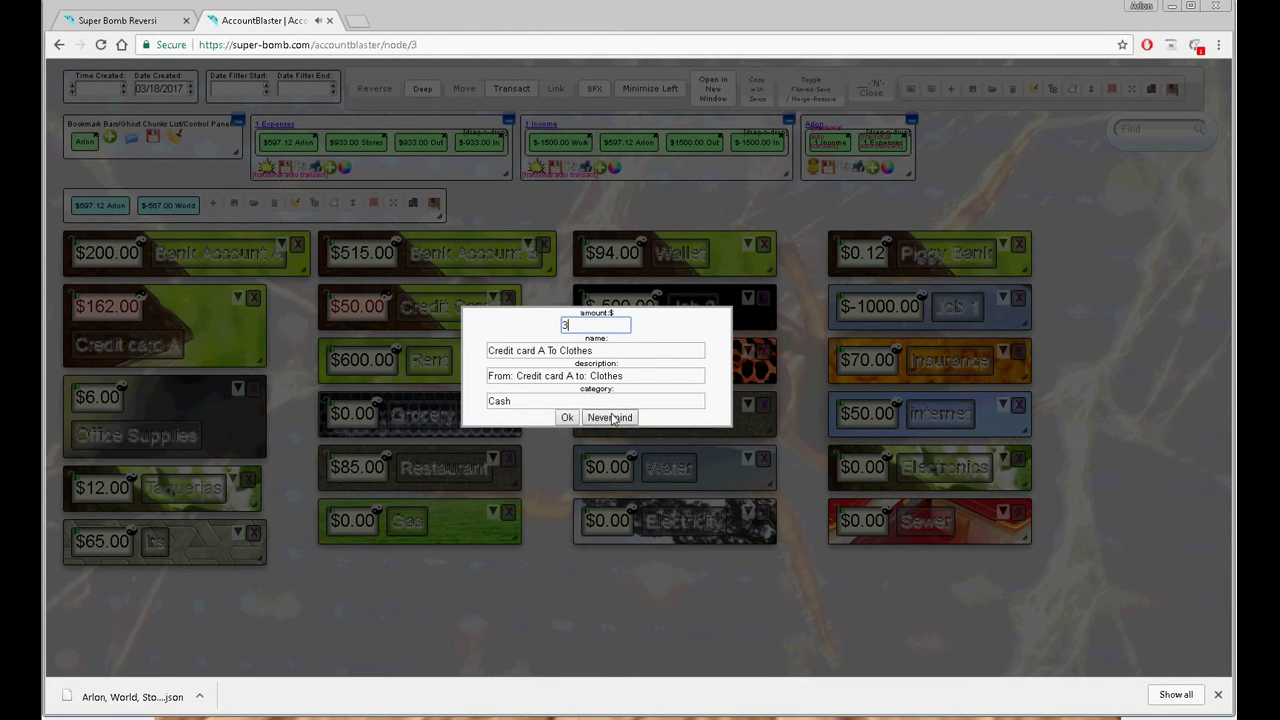
click(561, 420)
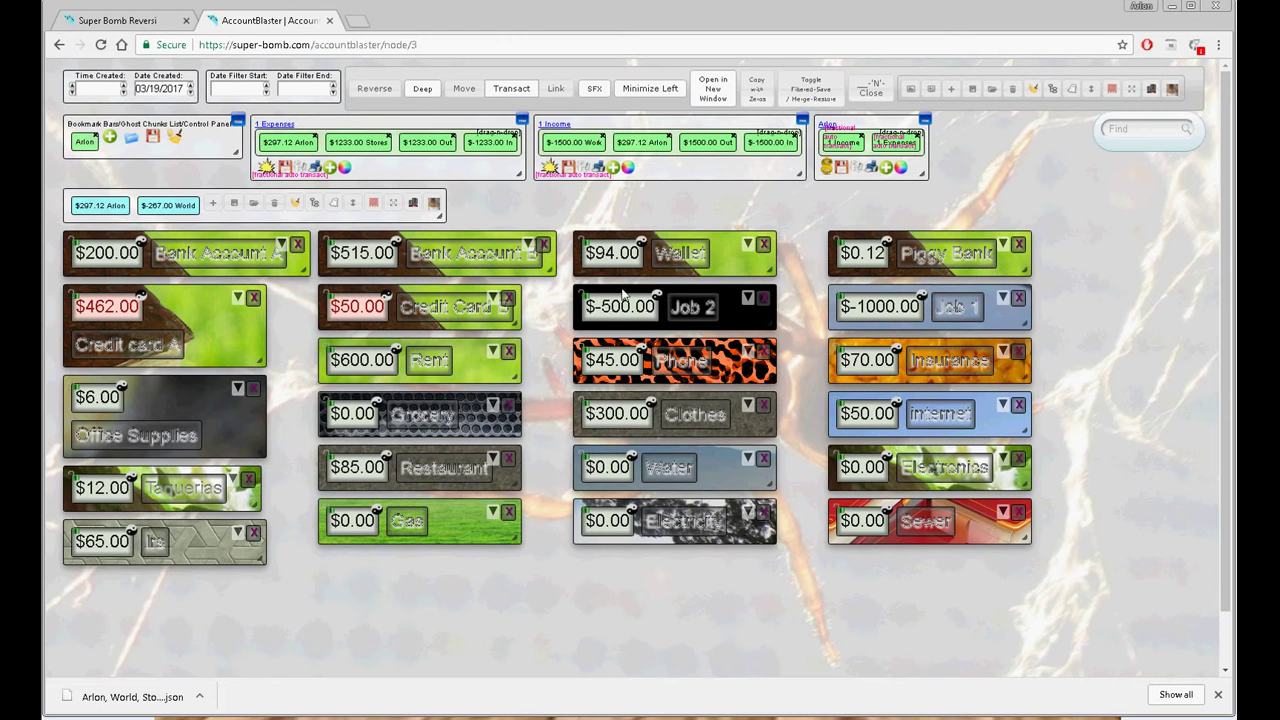
Transfer $500 from Job 2 to Bank Account B with creation date 03/19/2017, keeping the suggested details and Cash category
drag(631, 316, 358, 248)
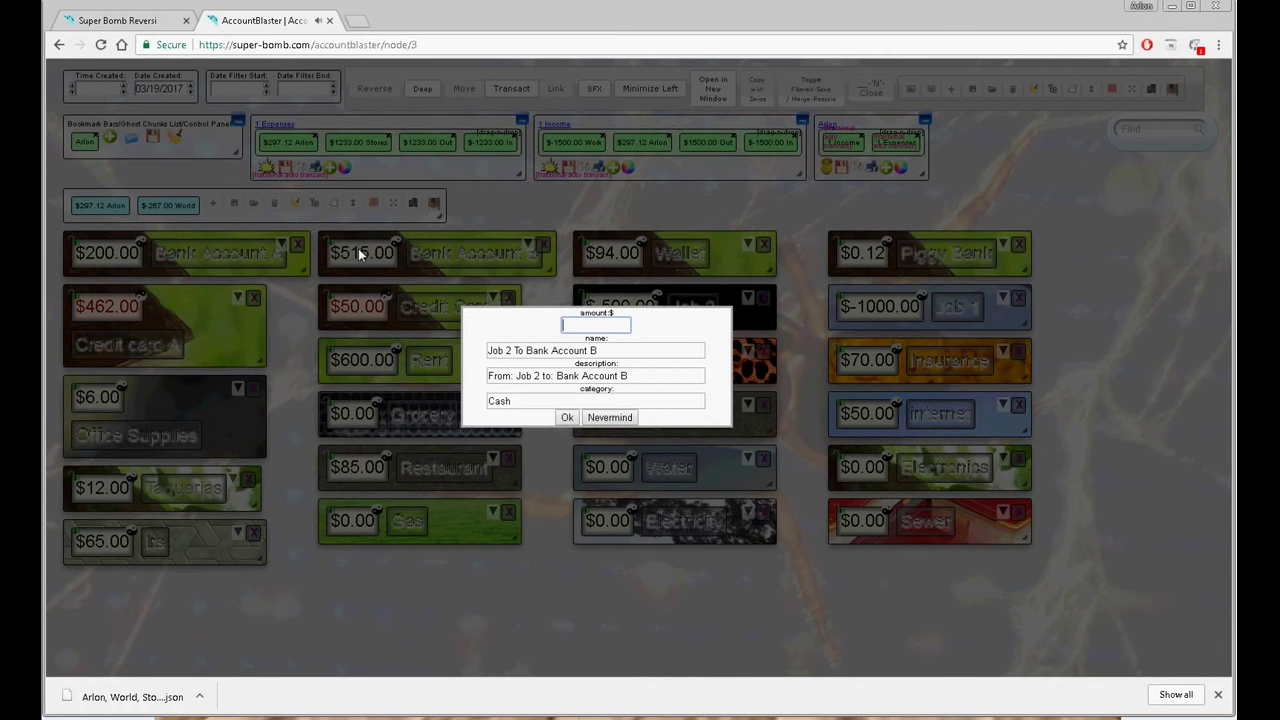
text(500)
click(567, 418)
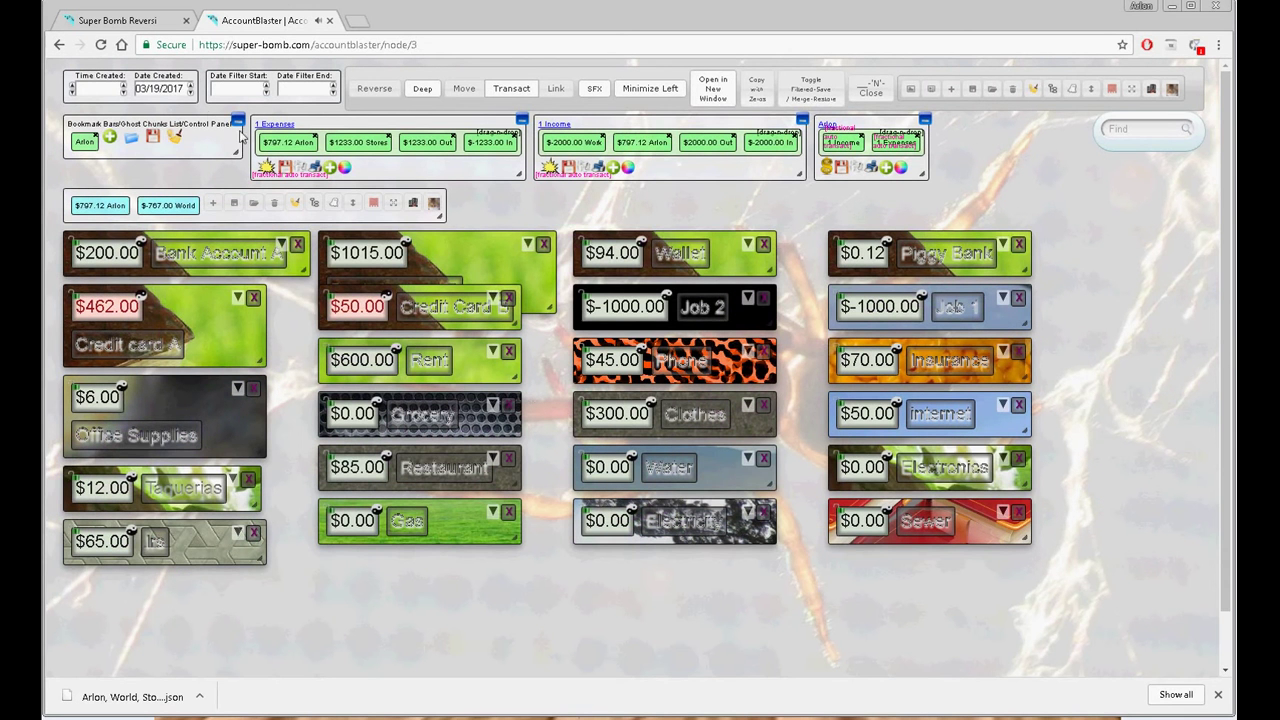
Set the creation date to 03/20/2017, widen the Bank Account B box, and pay $462 from it to Credit card A as Cash
click(191, 86)
drag(550, 313, 570, 272)
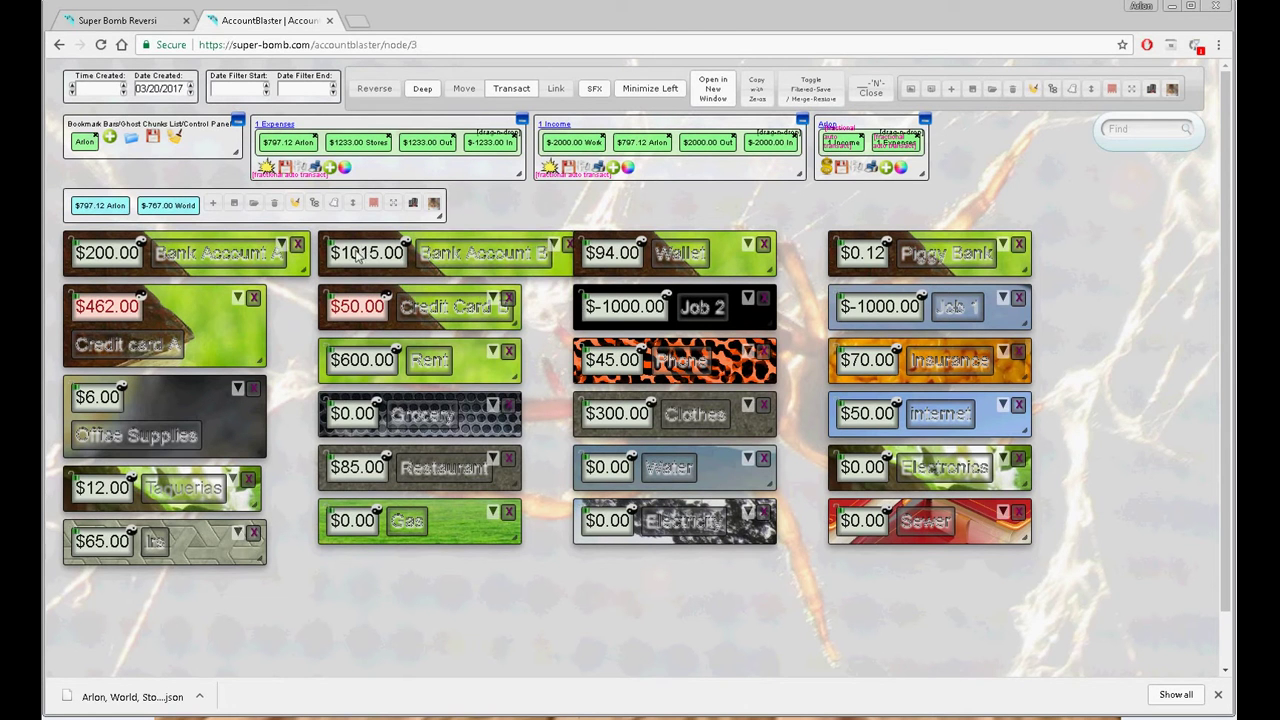
drag(360, 255, 100, 313)
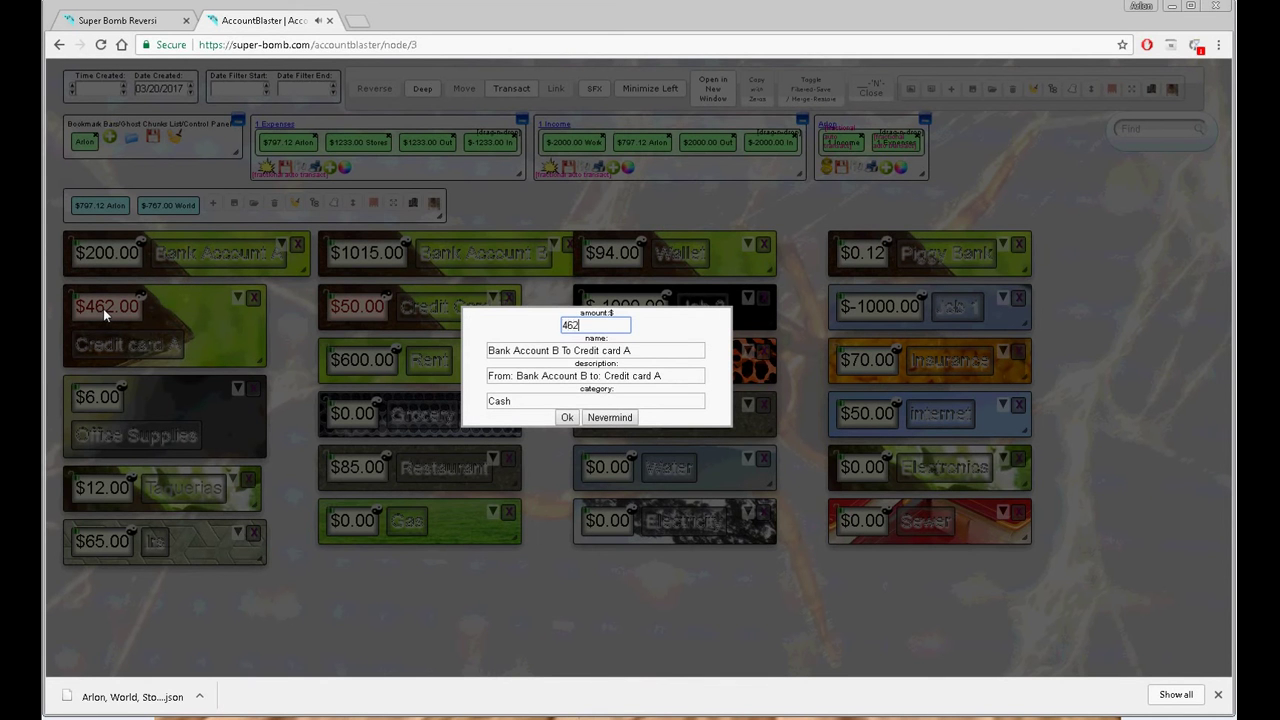
click(567, 417)
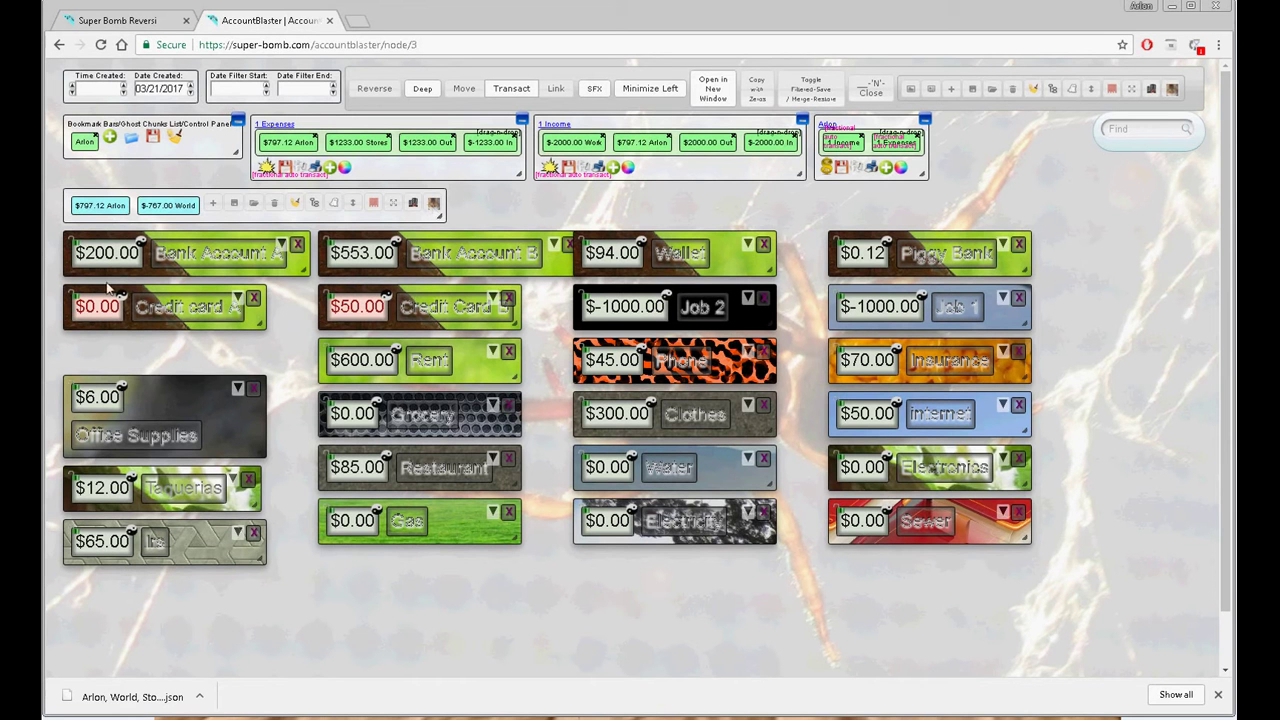
Pay $57 from Bank Account A to Electronics with creation date 03/21/2017, keeping the suggested details and Cash category
drag(110, 258, 869, 466)
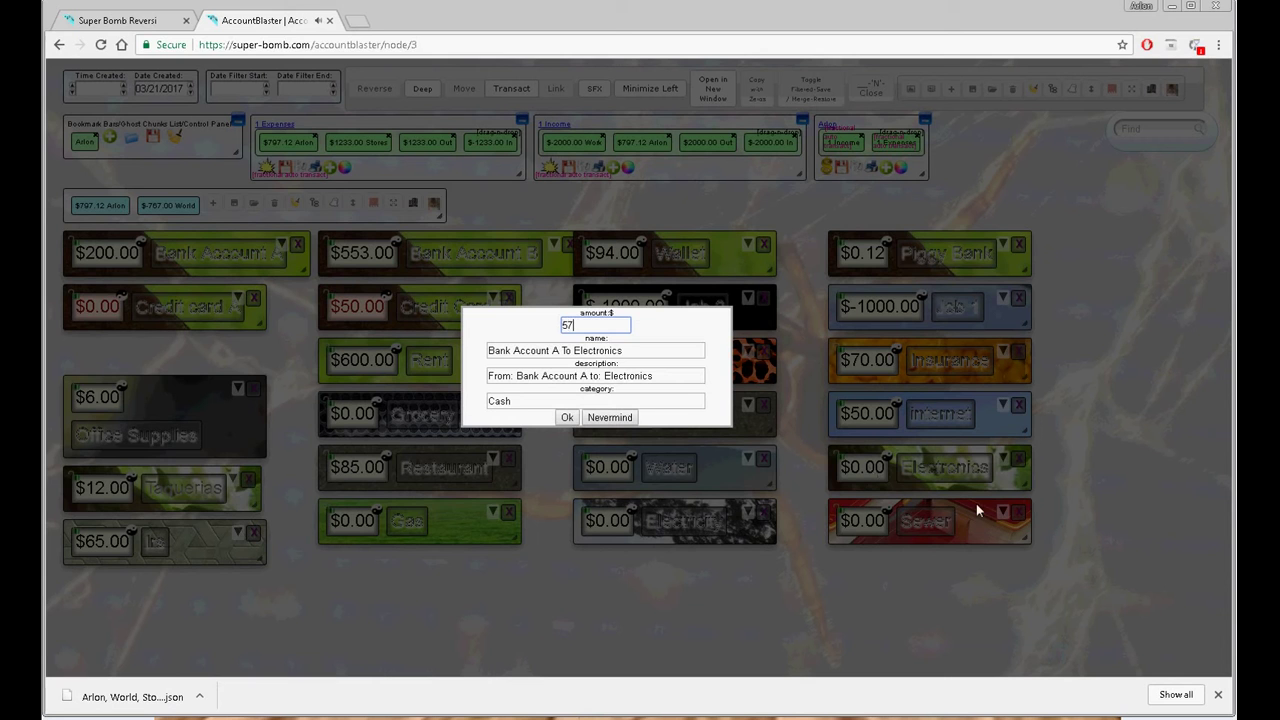
key(Return)
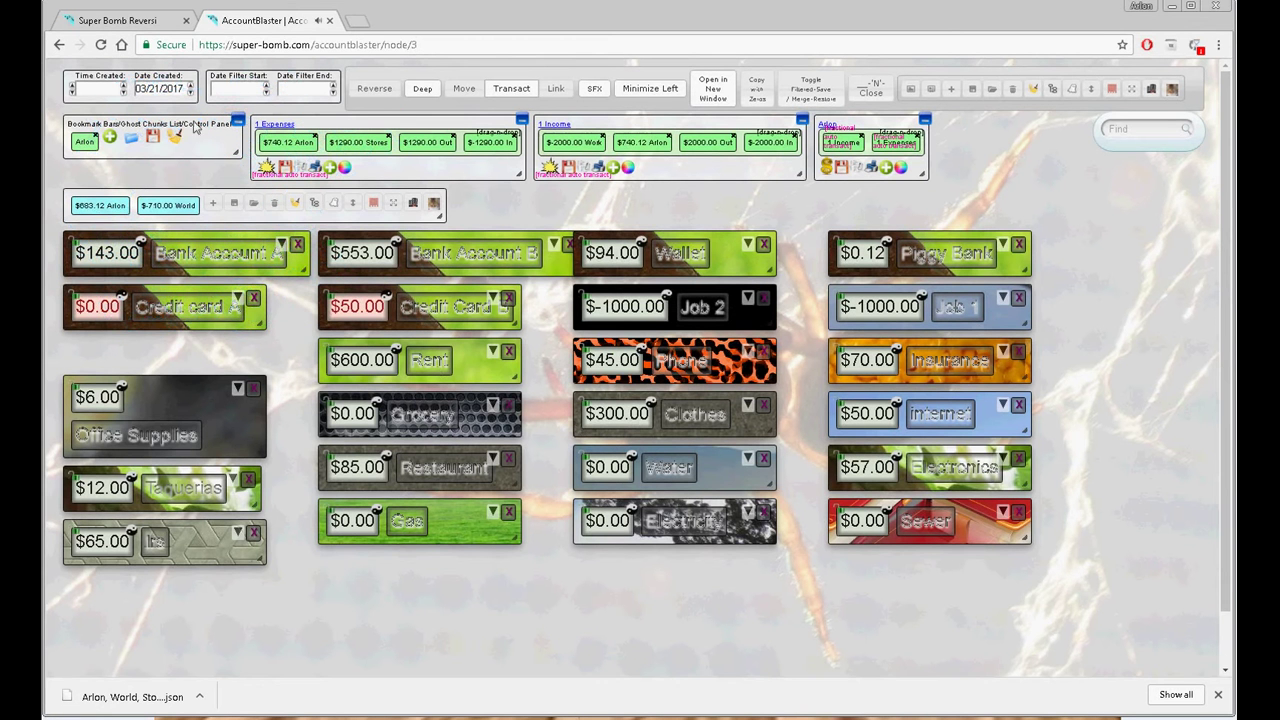
Set the creation date to 03/22/2017 and pay $45 from Credit Card B to Office Supplies, keeping the suggested details
click(190, 86)
drag(358, 320, 130, 400)
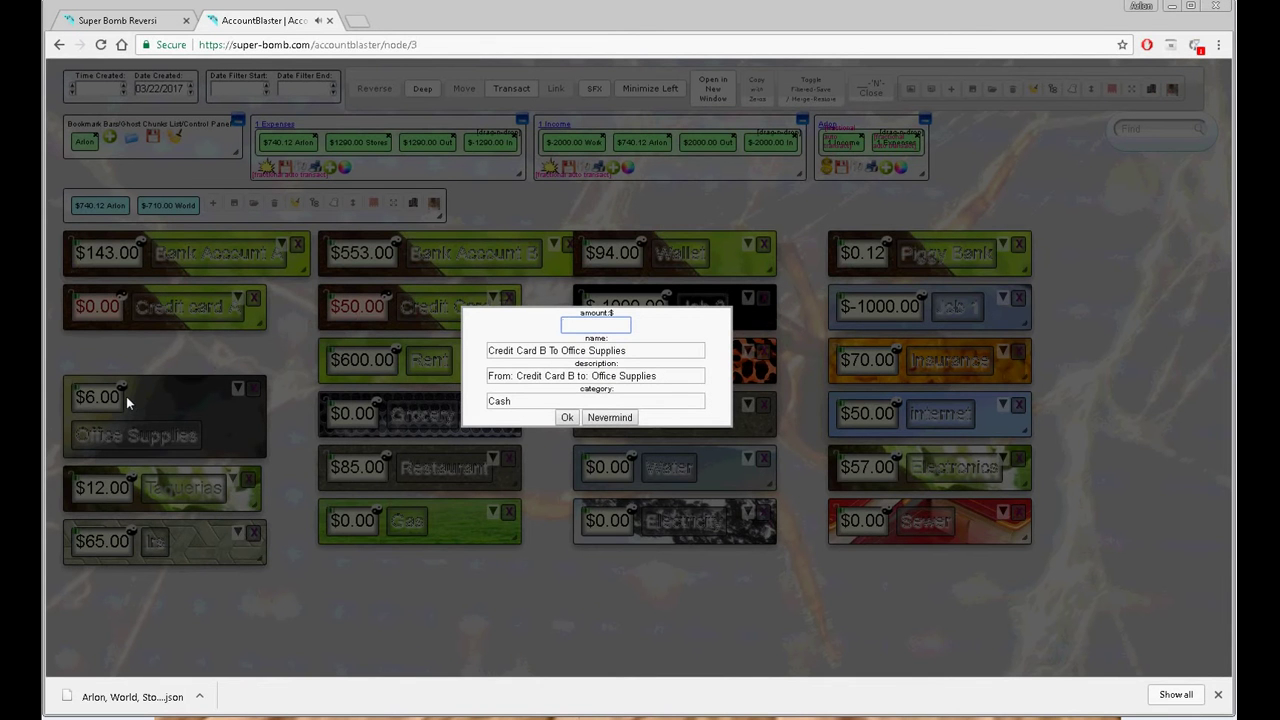
text(45)
click(567, 417)
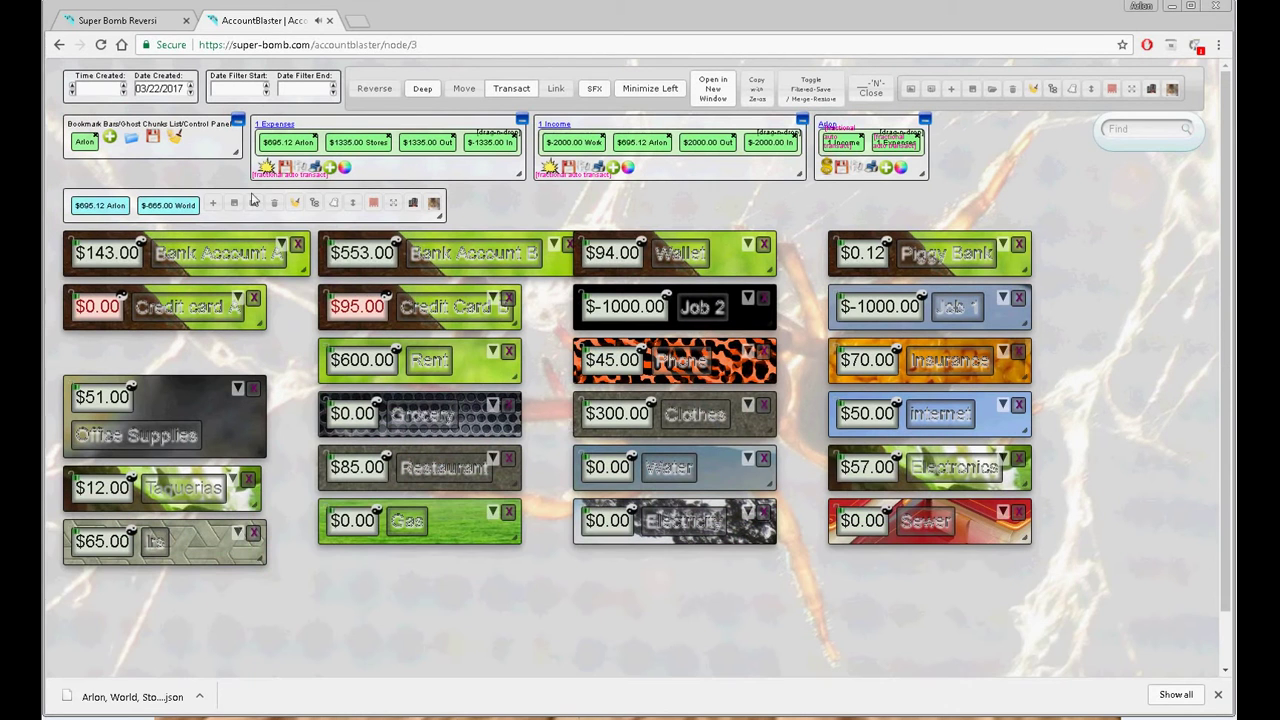
Set the creation date to 03/23/2017 and pay $50 from Credit card A to Gas, keeping the suggested details and Cash category
click(191, 85)
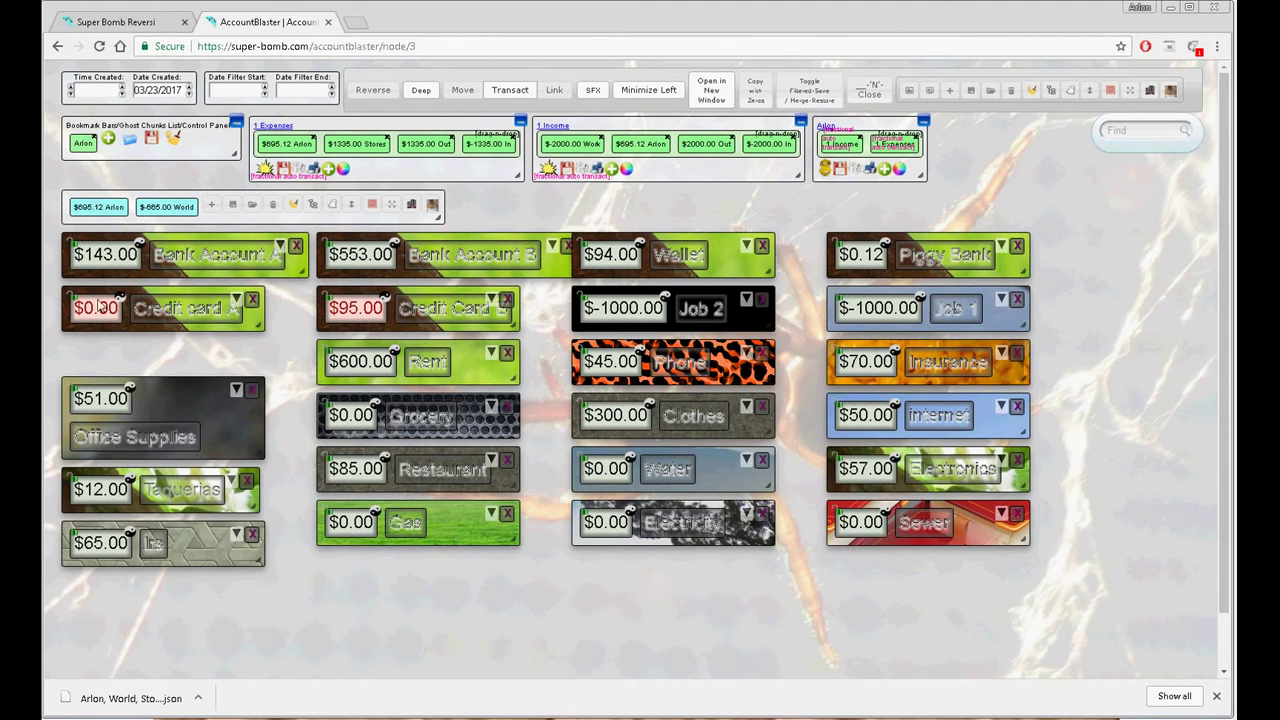
drag(90, 311, 361, 520)
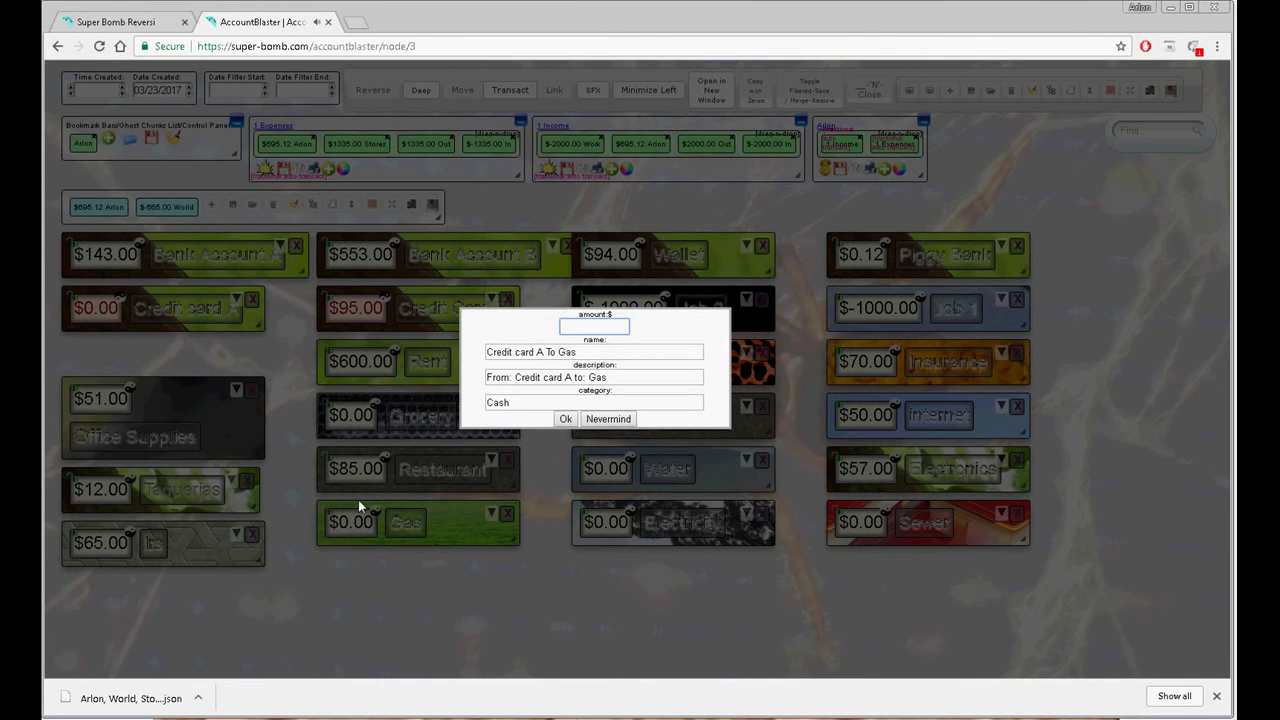
text(50)
click(564, 419)
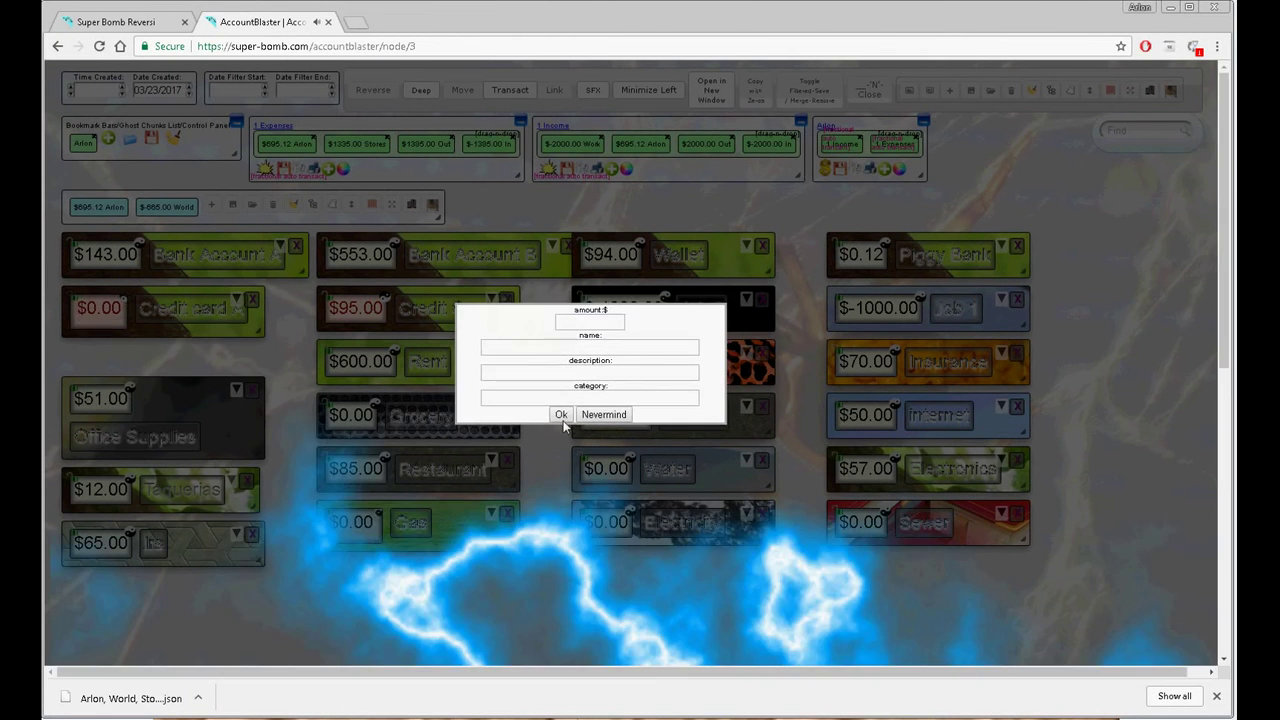
Set the creation date to 03/25/2017 and pay $80 from Bank Account A to Water, keeping the suggested details
click(189, 87)
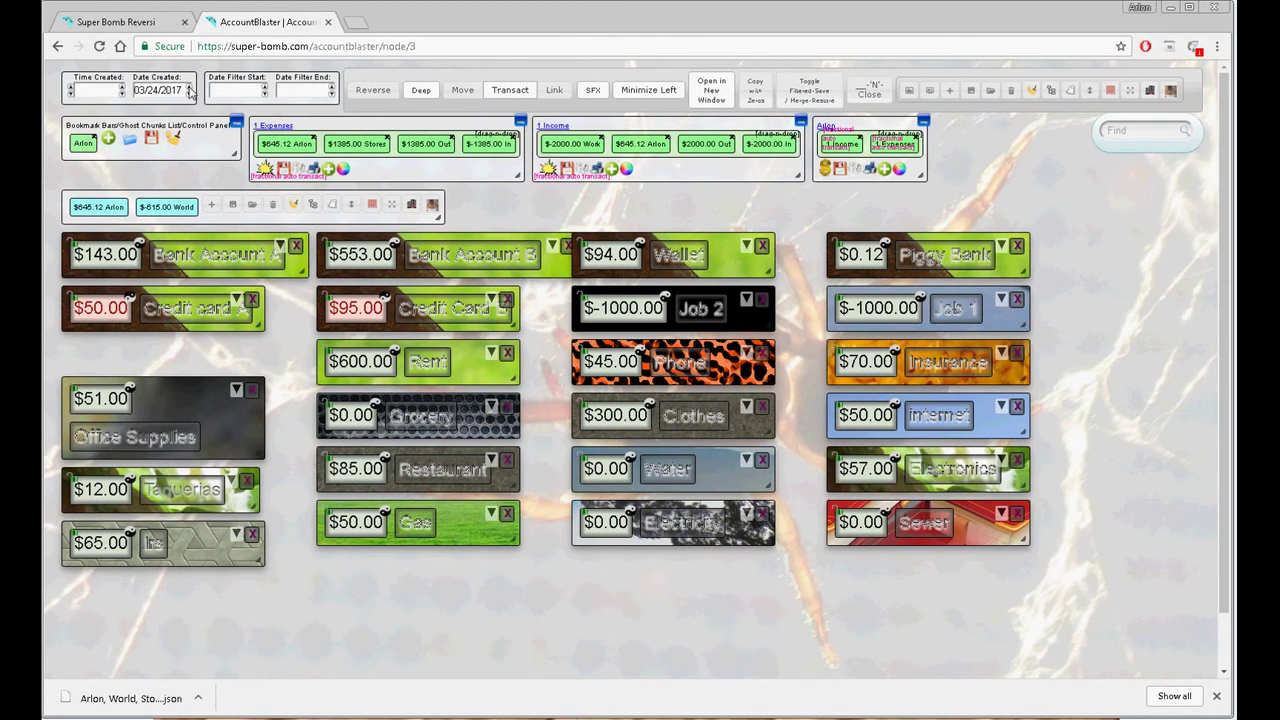
click(189, 87)
drag(100, 260, 612, 482)
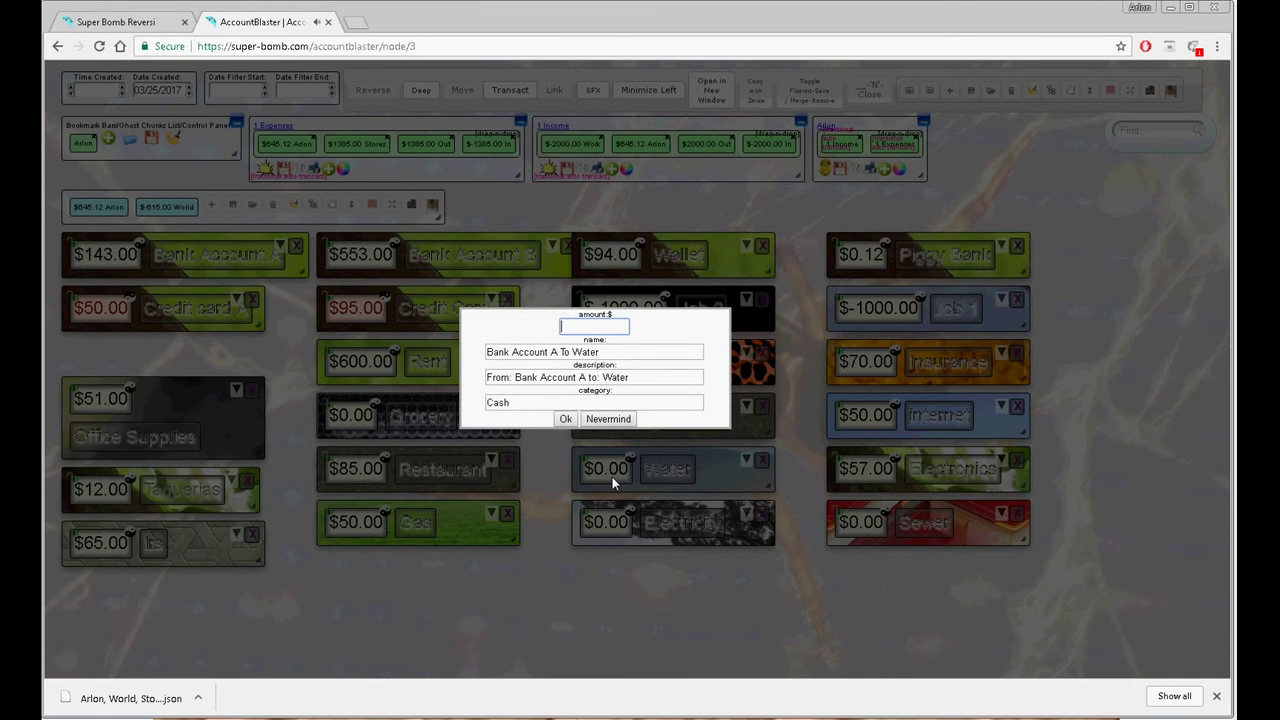
click(565, 419)
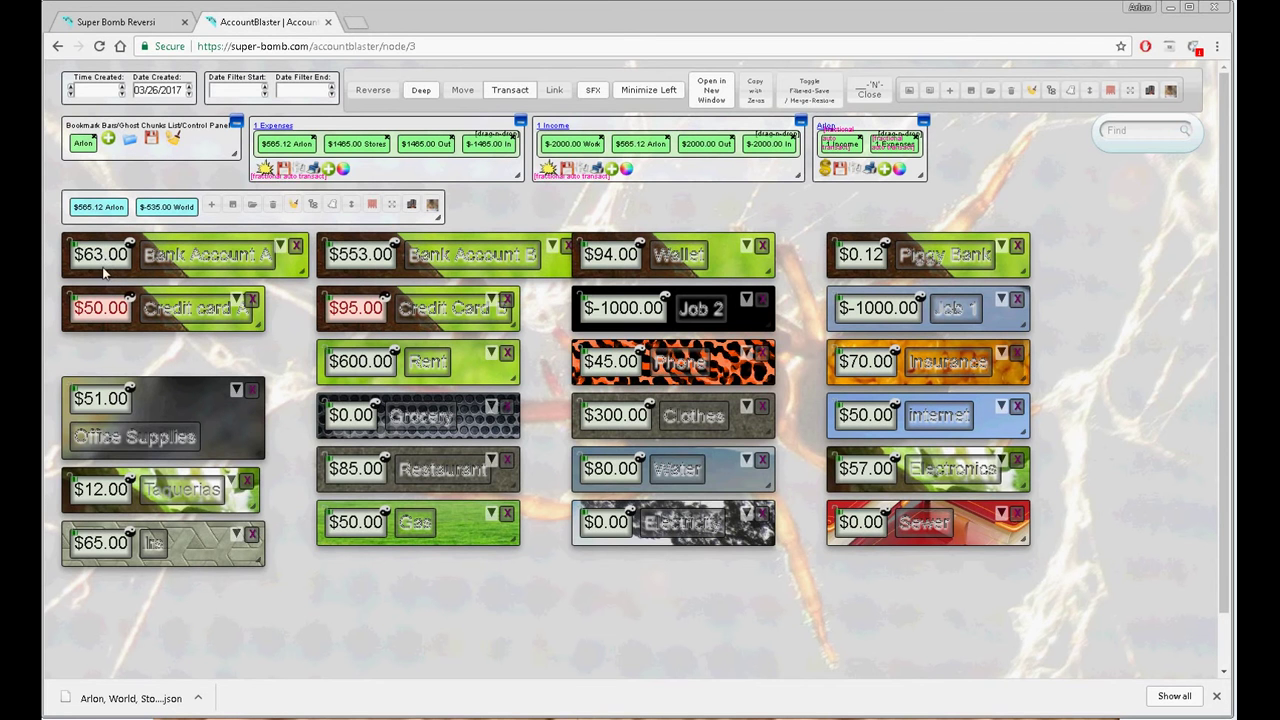
With creation date 03/26/2017, transfer $400 from Bank Account B to Bank Account A and pay $75 from Bank Account A to Electricity
mouse_move(113, 263)
mouse_down()
mouse_move(364, 256)
mouse_move(118, 245)
mouse_move(114, 261)
mouse_up()
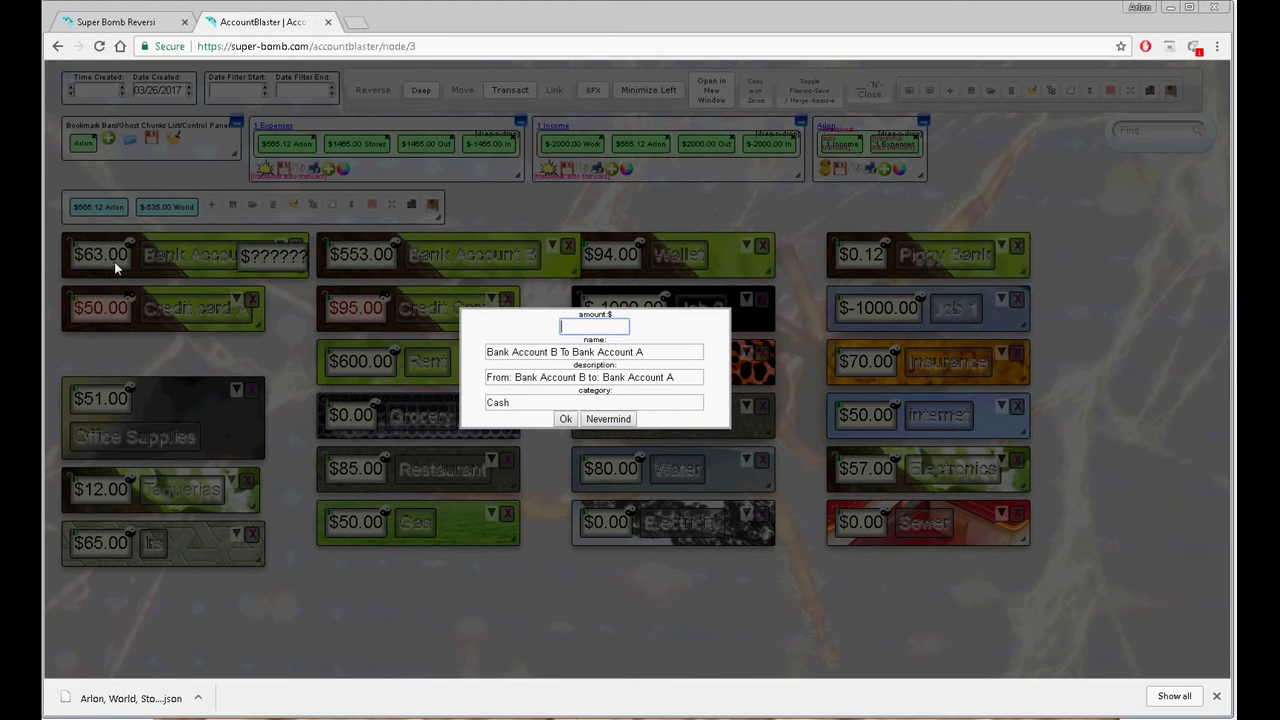
text(400)
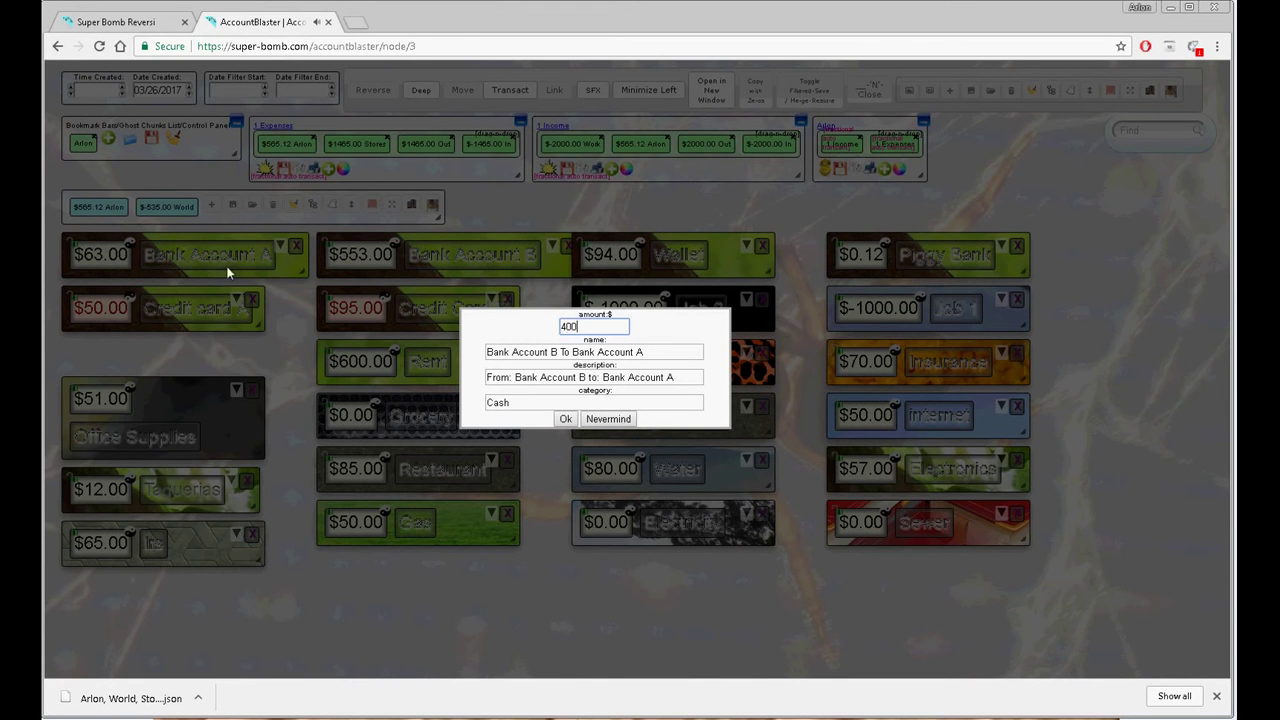
click(564, 419)
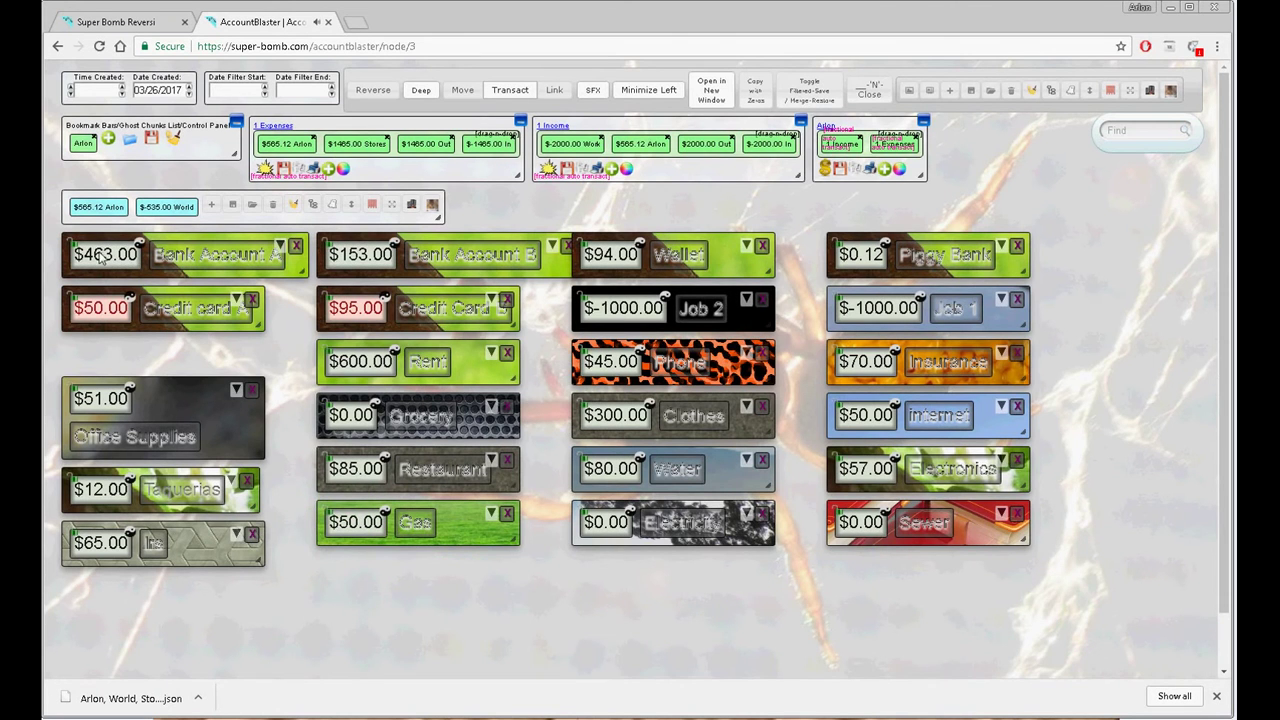
drag(100, 257, 598, 522)
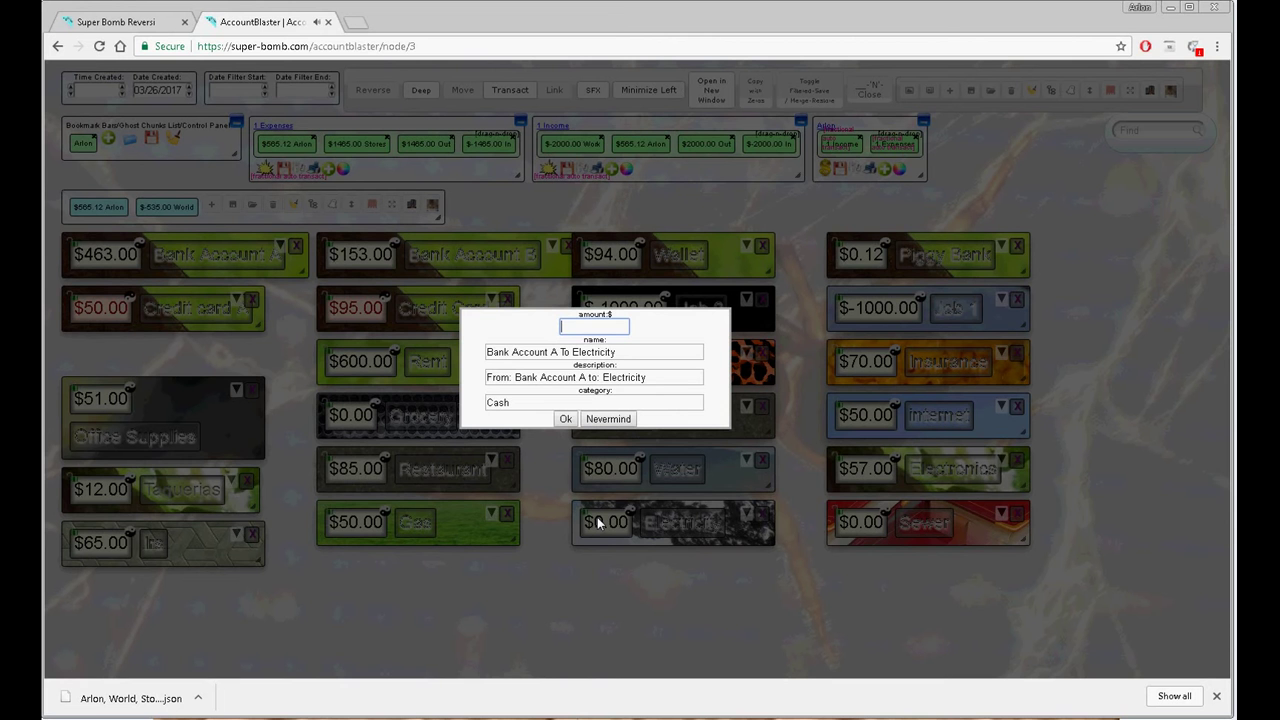
text(75)
click(565, 420)
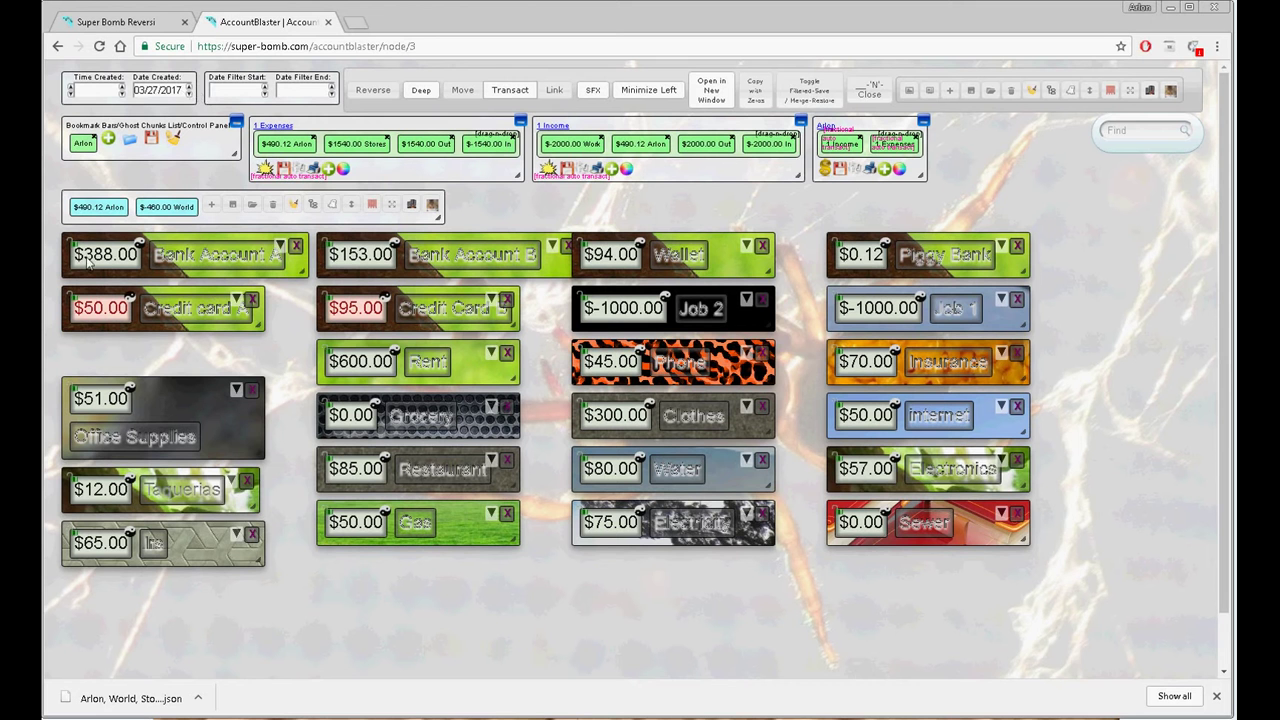
Pay $88 from Bank Account A to Sewer with creation date 03/27/2017, keeping the suggested details and Cash category
drag(102, 264, 861, 527)
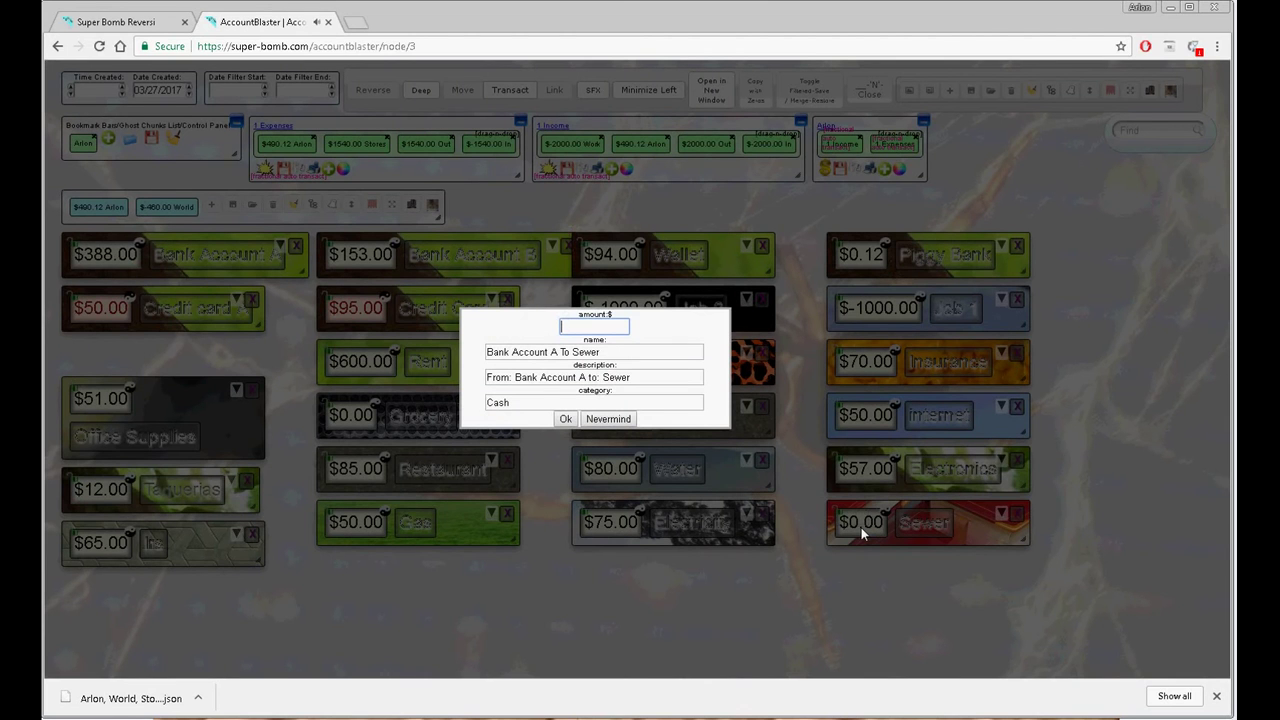
text(88)
click(565, 419)
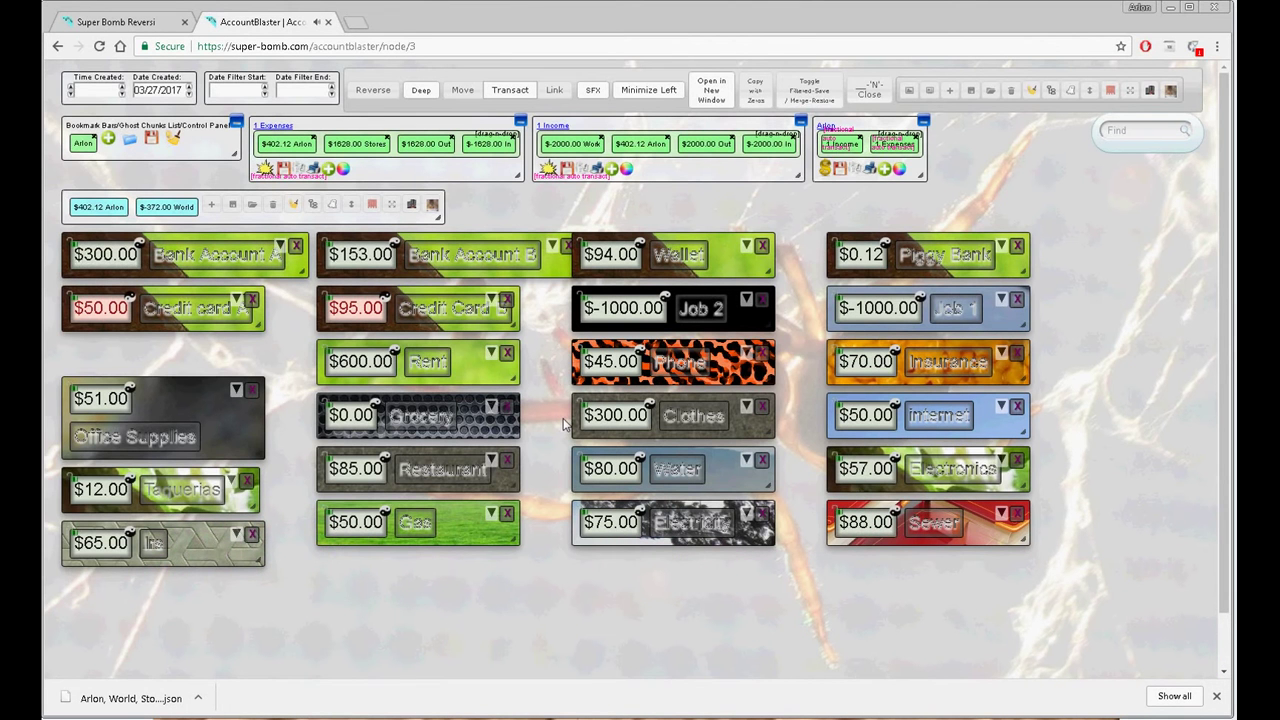
Set the creation date to 03/28/2017, then pay $50 from Bank Account A to Credit card A and $95 from Bank Account B to Credit Card B
click(188, 87)
drag(108, 252, 113, 307)
text(50)
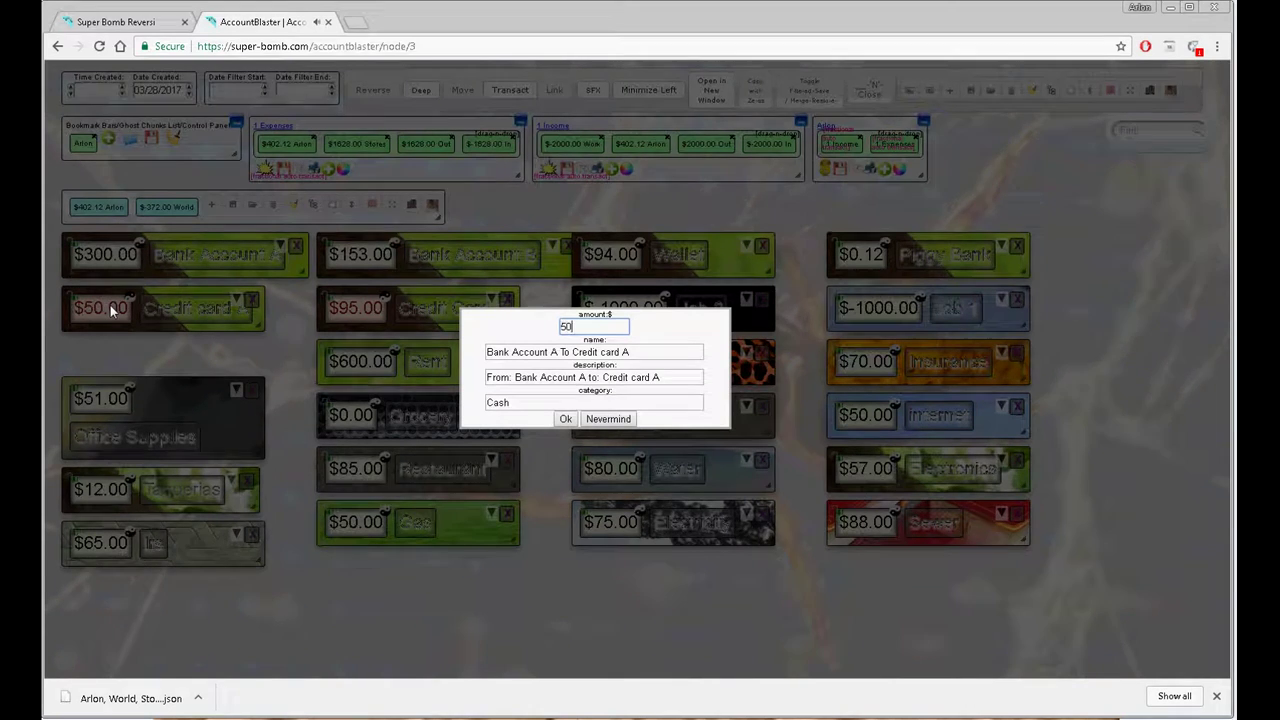
key(Return)
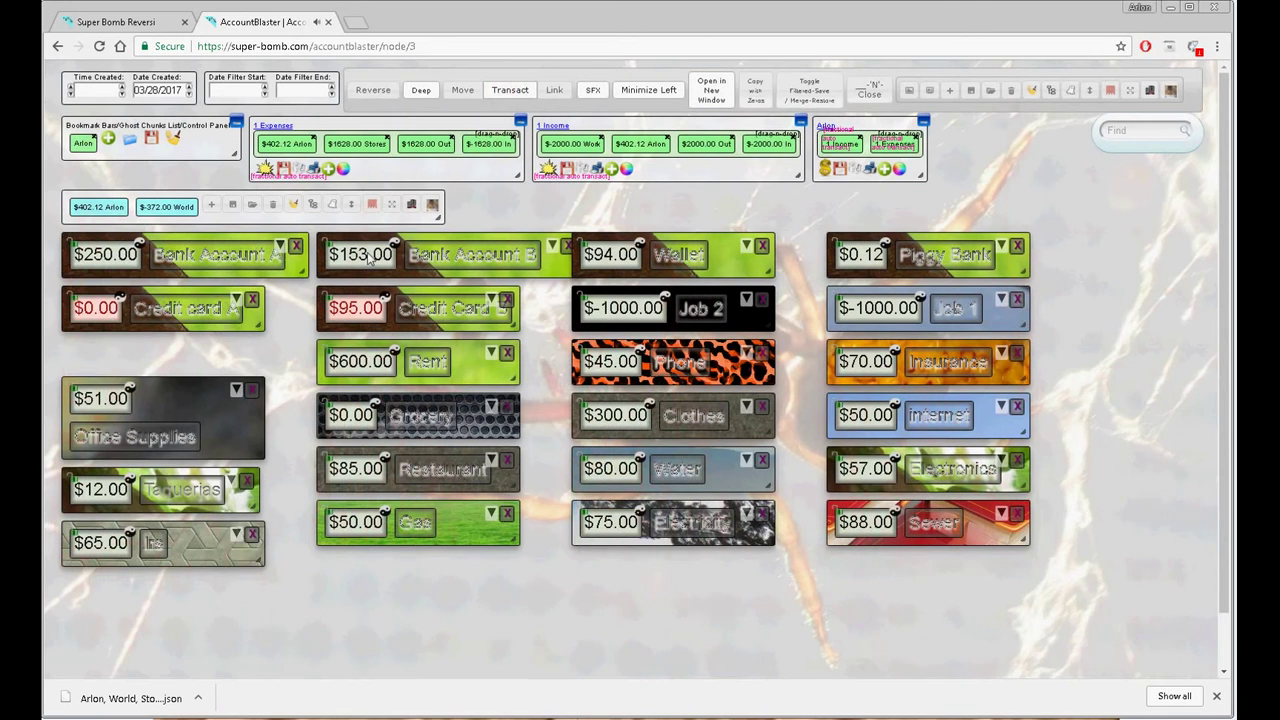
drag(368, 256, 366, 309)
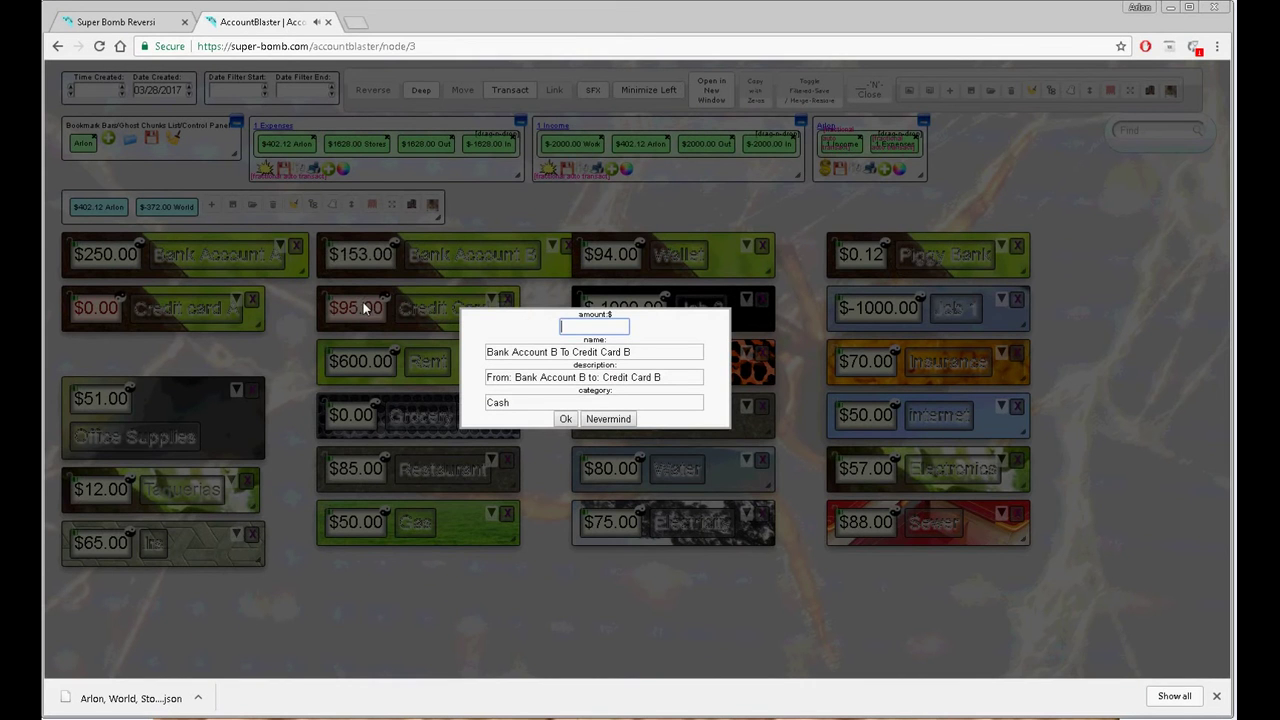
text(95)
key(Return)
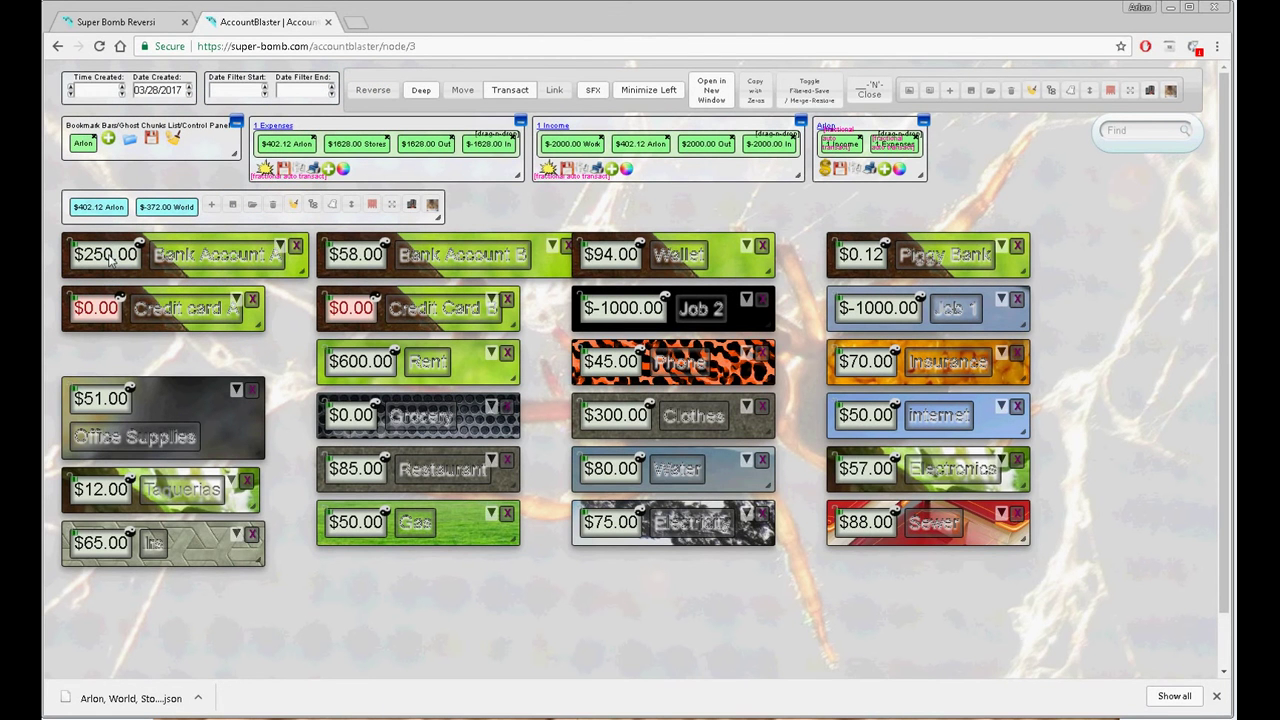
Transfer $50 from Wallet to Piggy Bank, keeping the suggested details and Cash category
drag(619, 258, 878, 256)
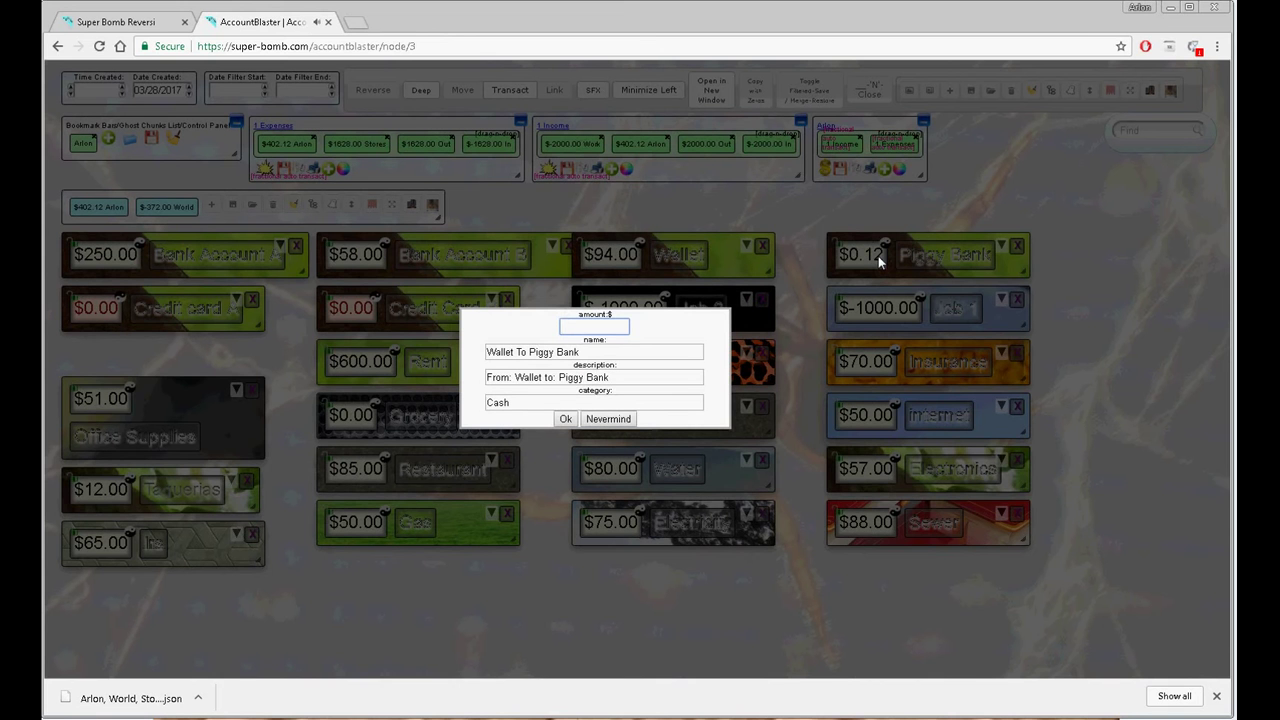
text(50)
click(565, 418)
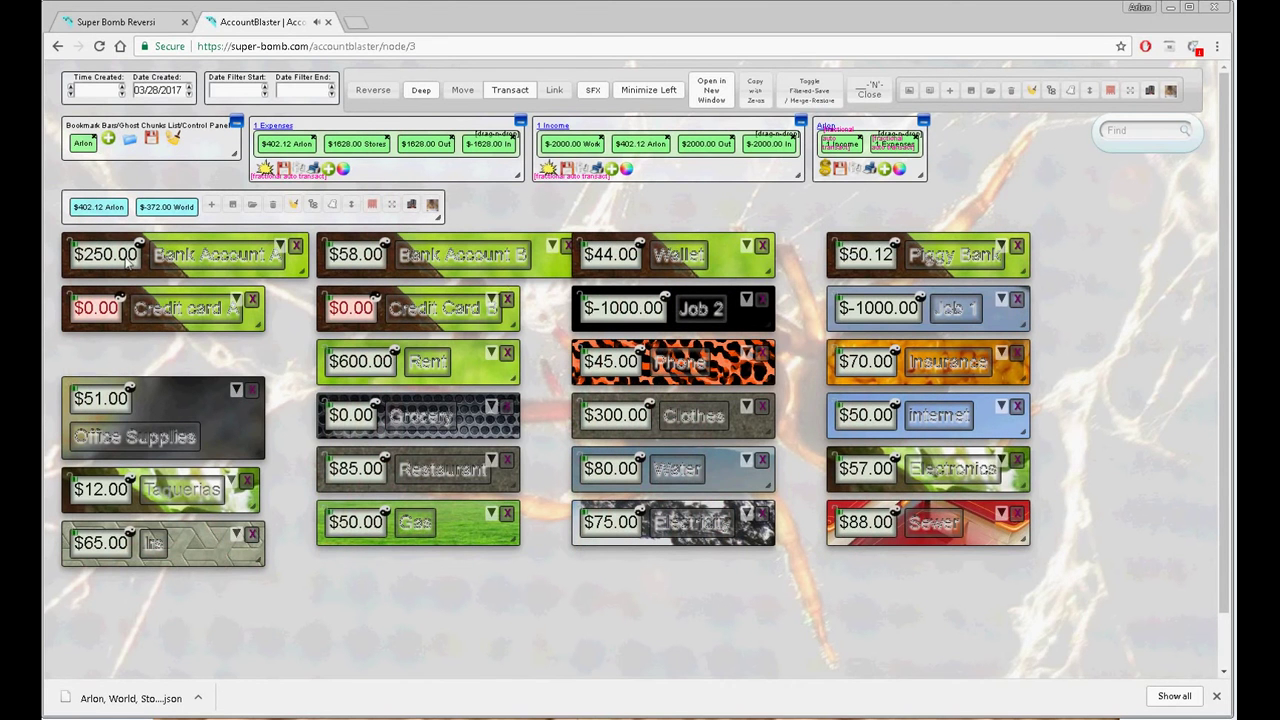
Transfer $150 from Bank Account A to Bank Account B, keeping the suggested details and Cash category
drag(102, 260, 370, 254)
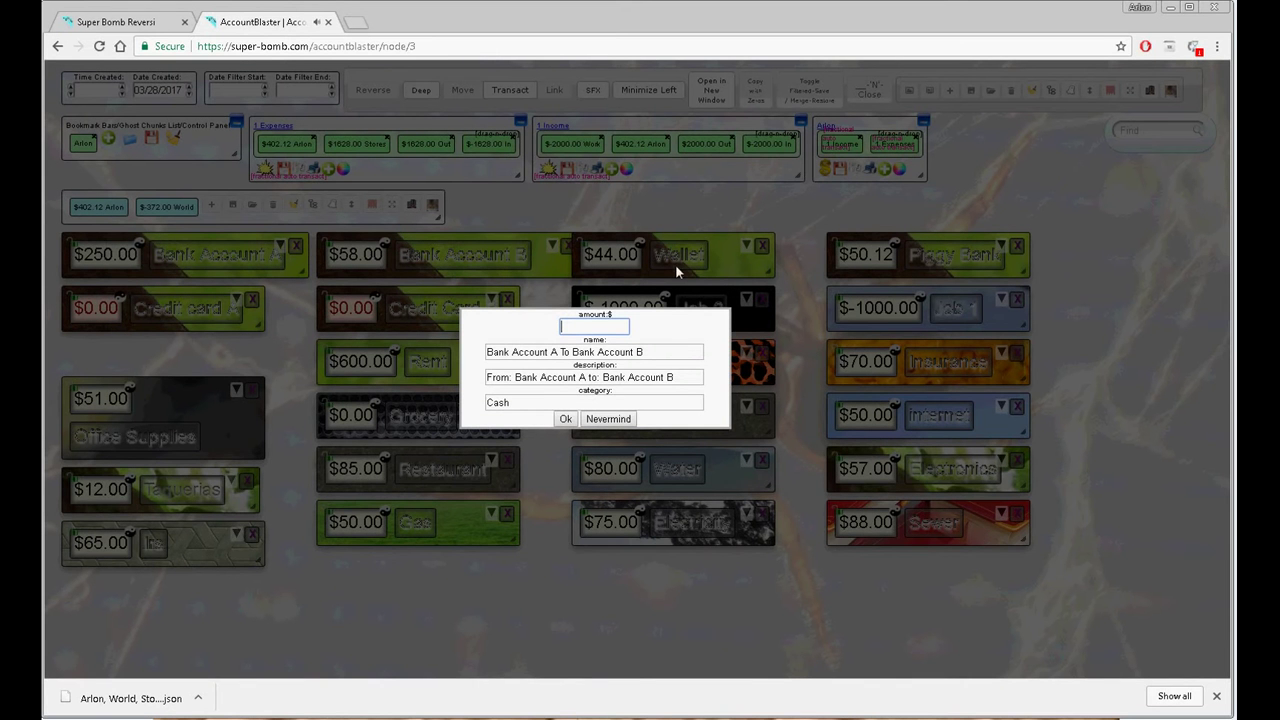
text(5)
click(563, 328)
text(1)
double_click(568, 330)
click(568, 330)
drag(568, 330, 608, 336)
click(565, 419)
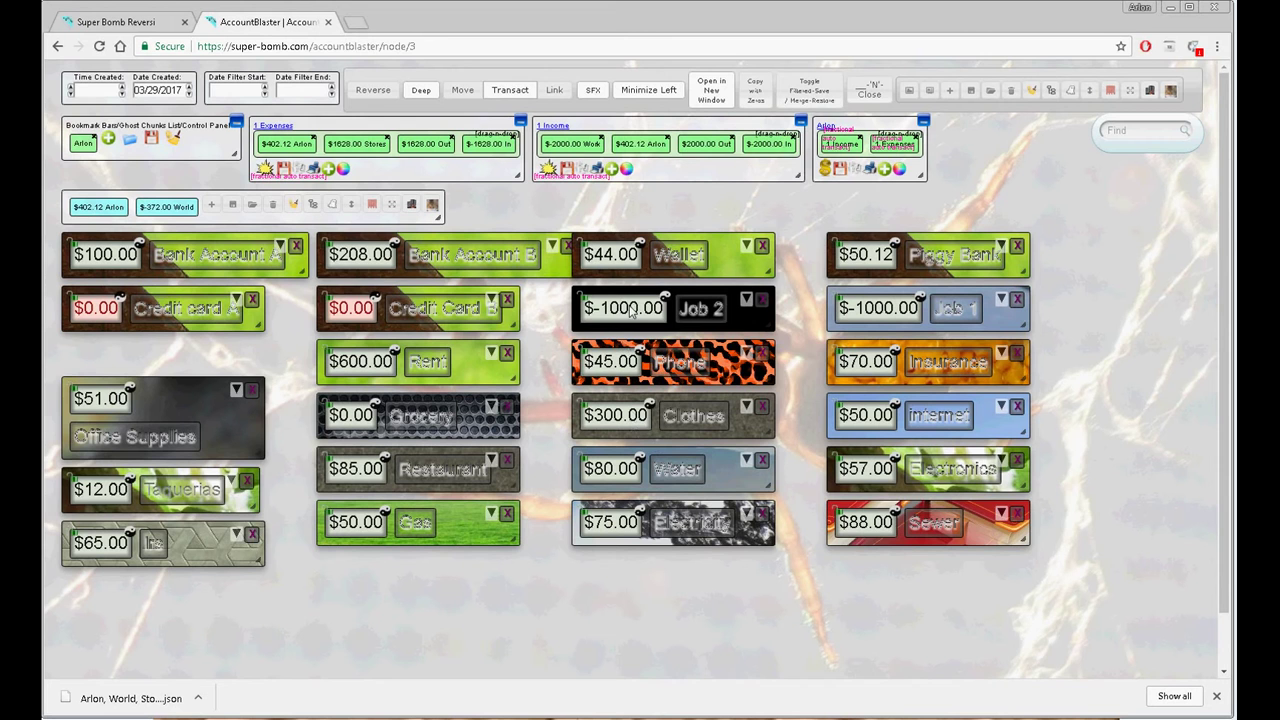
Transfer $1000 from Job 2 to Bank Account A with creation date 03/29/2017, keeping the suggested details
drag(630, 311, 109, 253)
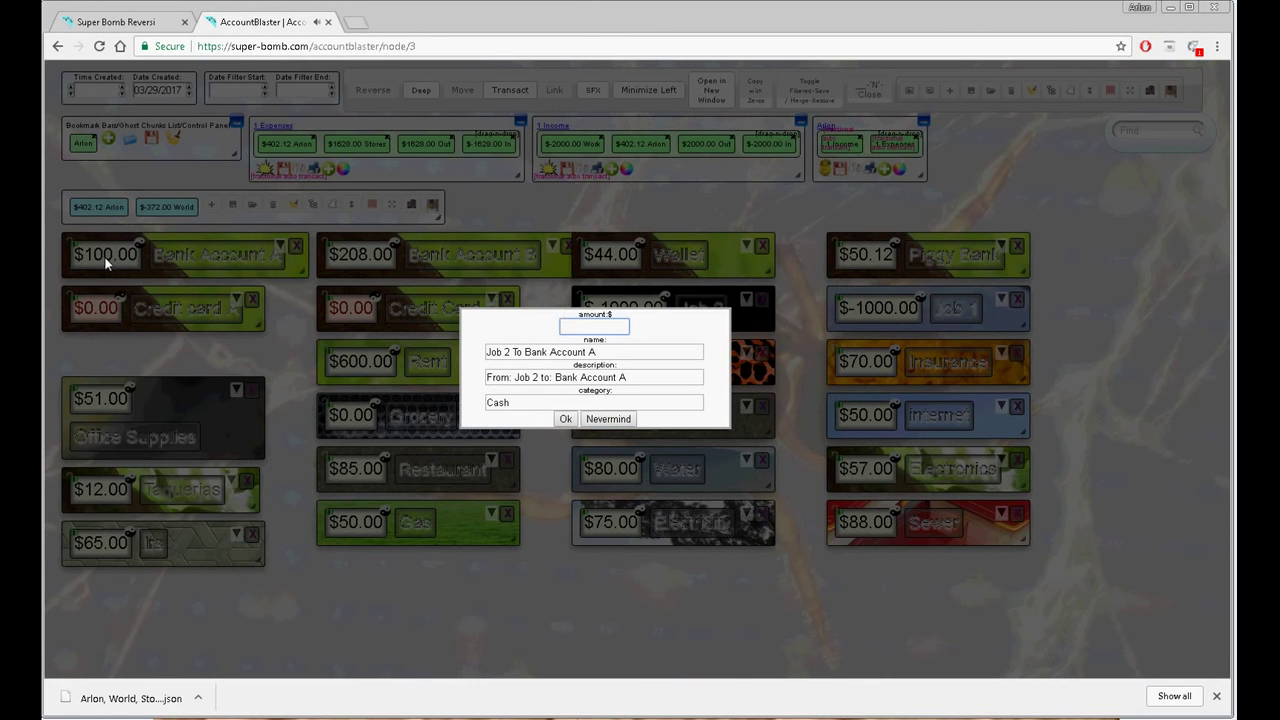
text(1000)
click(566, 420)
Set the creation date to 03/30/2017 and pay $500 from Bank Account A to Grocery as Cash
click(190, 87)
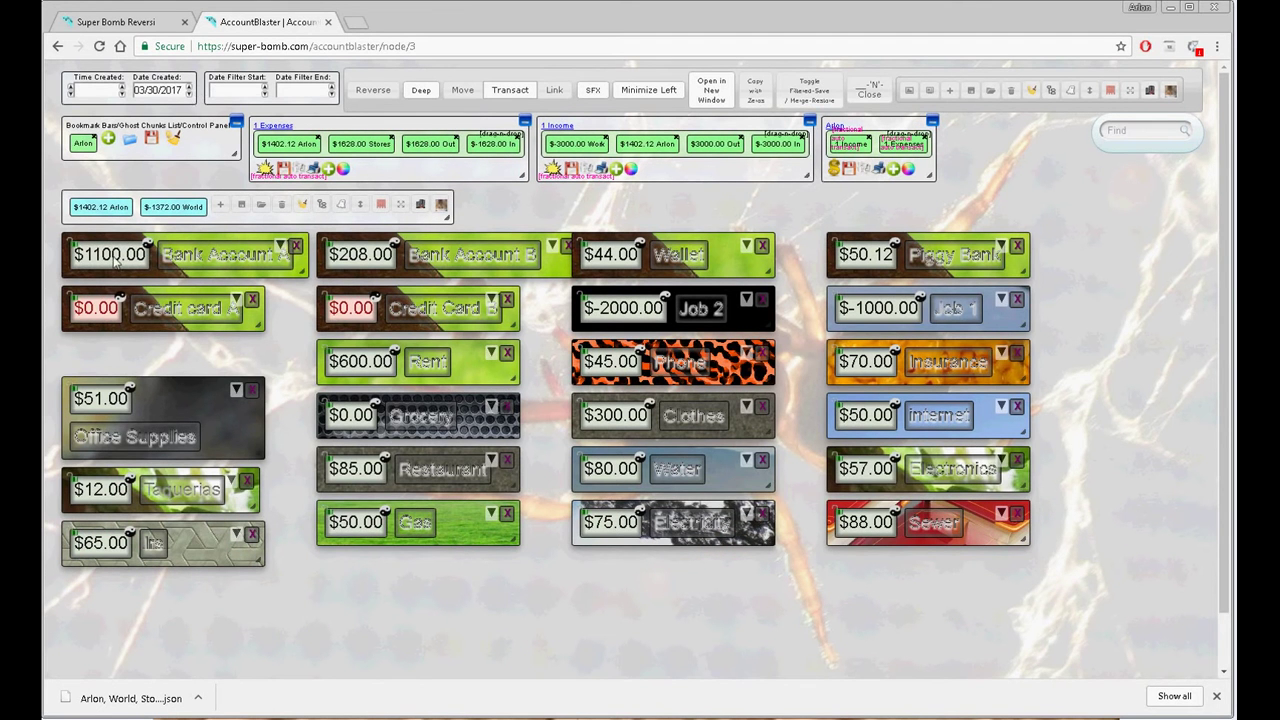
drag(117, 260, 370, 418)
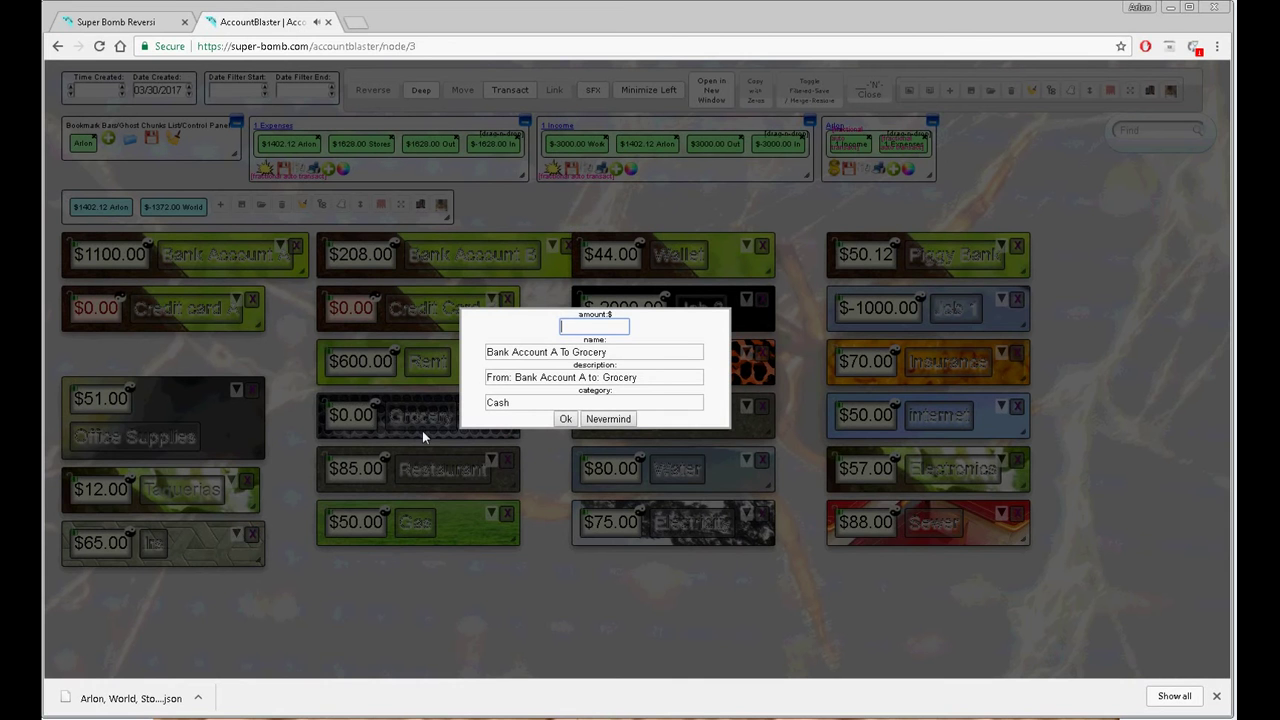
text(500)
click(569, 423)
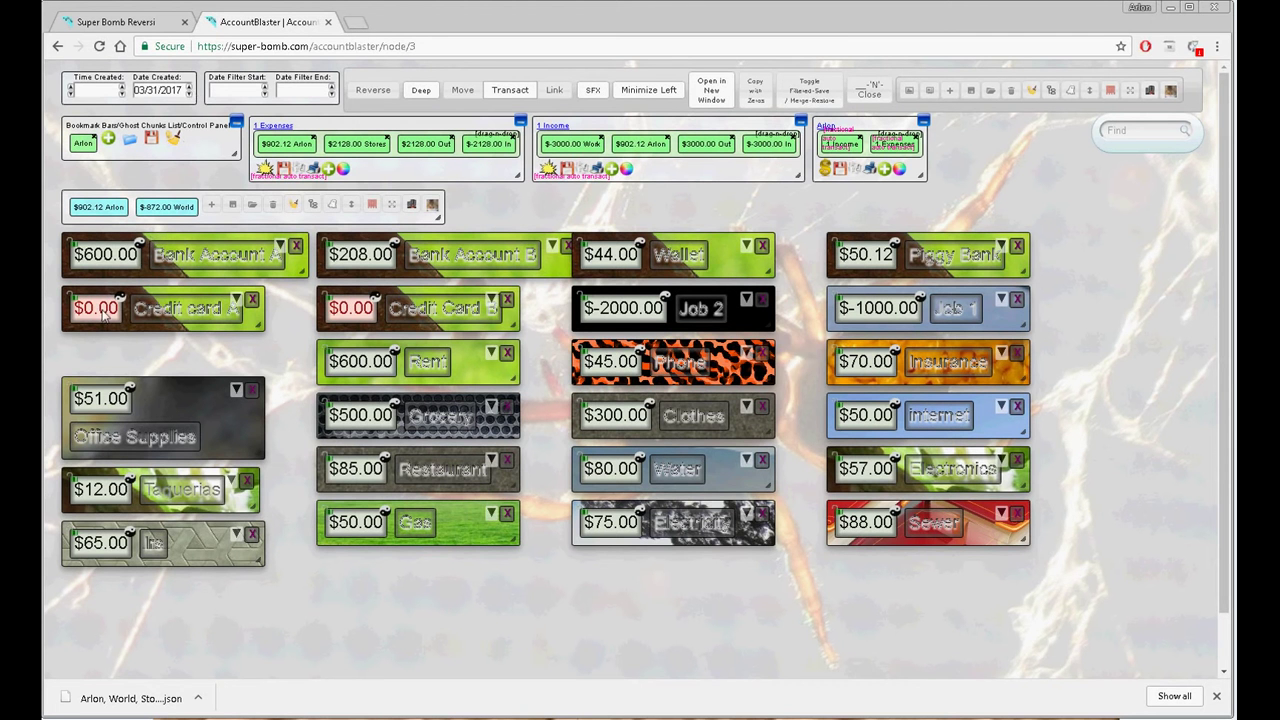
With creation date 03/31/2017, pay $56 from Credit card A to Office Supplies and $78 from Bank Account B to Clothes
drag(104, 315, 129, 396)
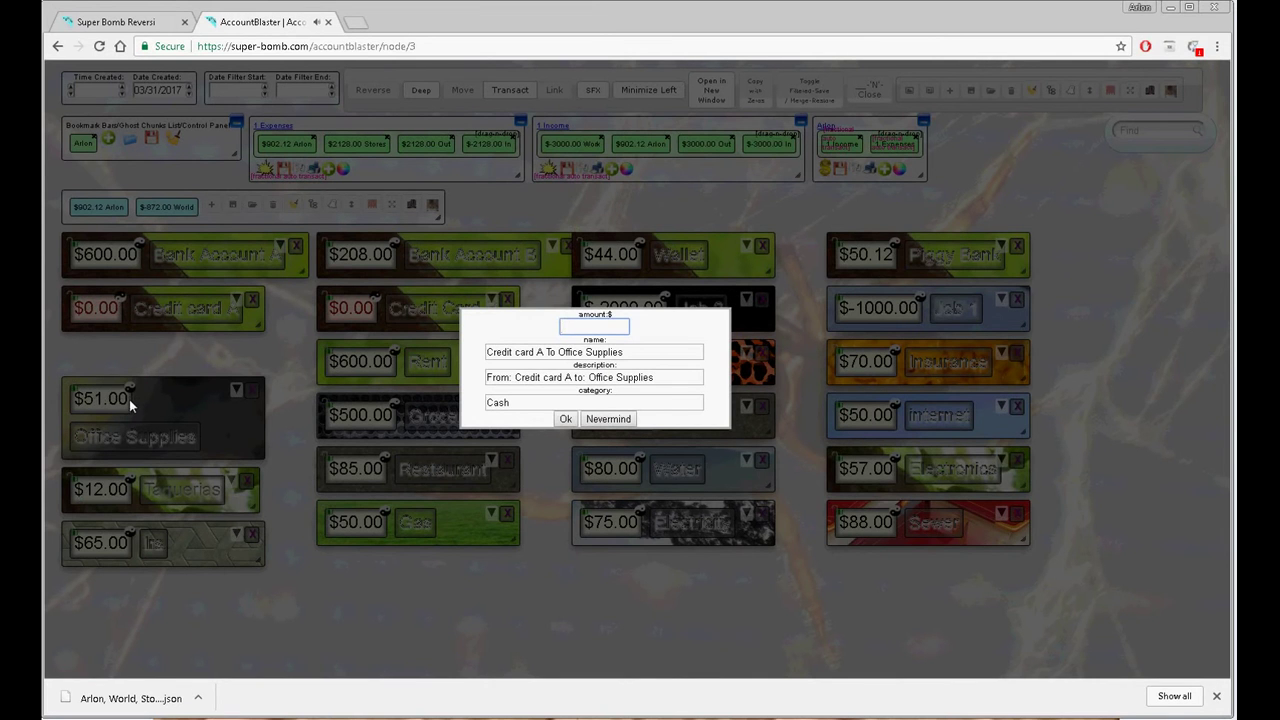
text(56)
click(566, 420)
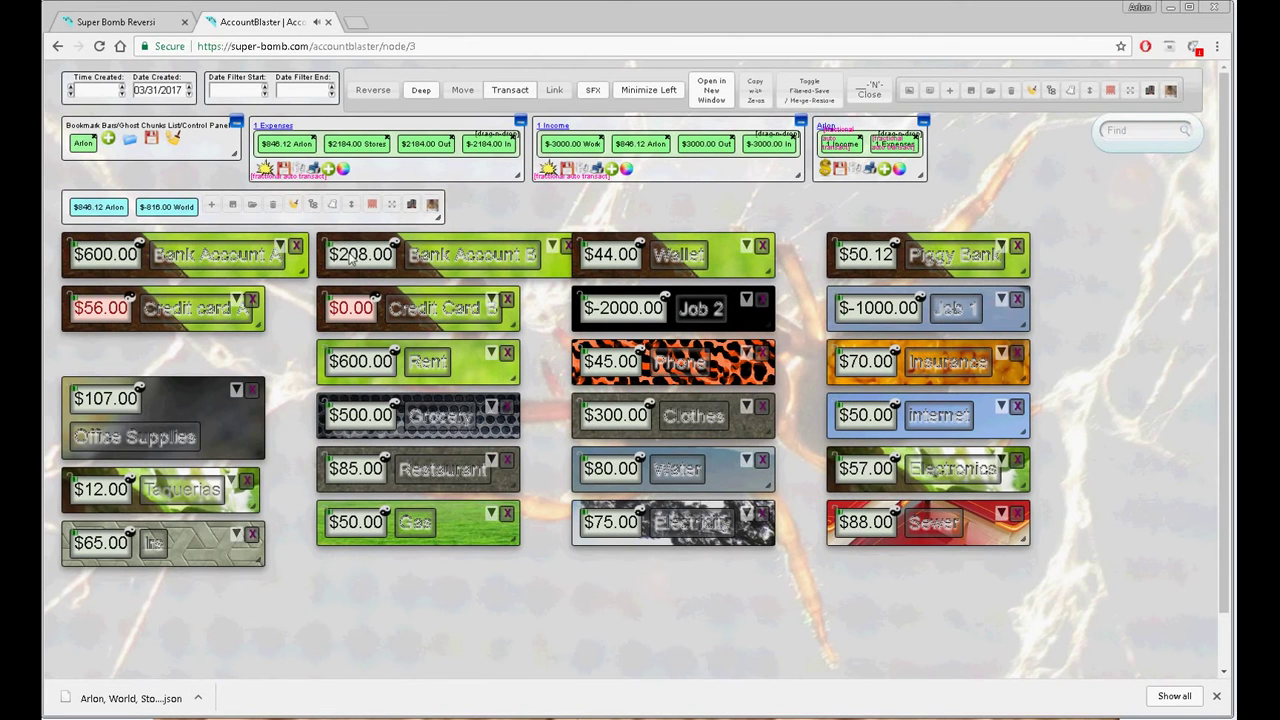
drag(363, 258, 615, 416)
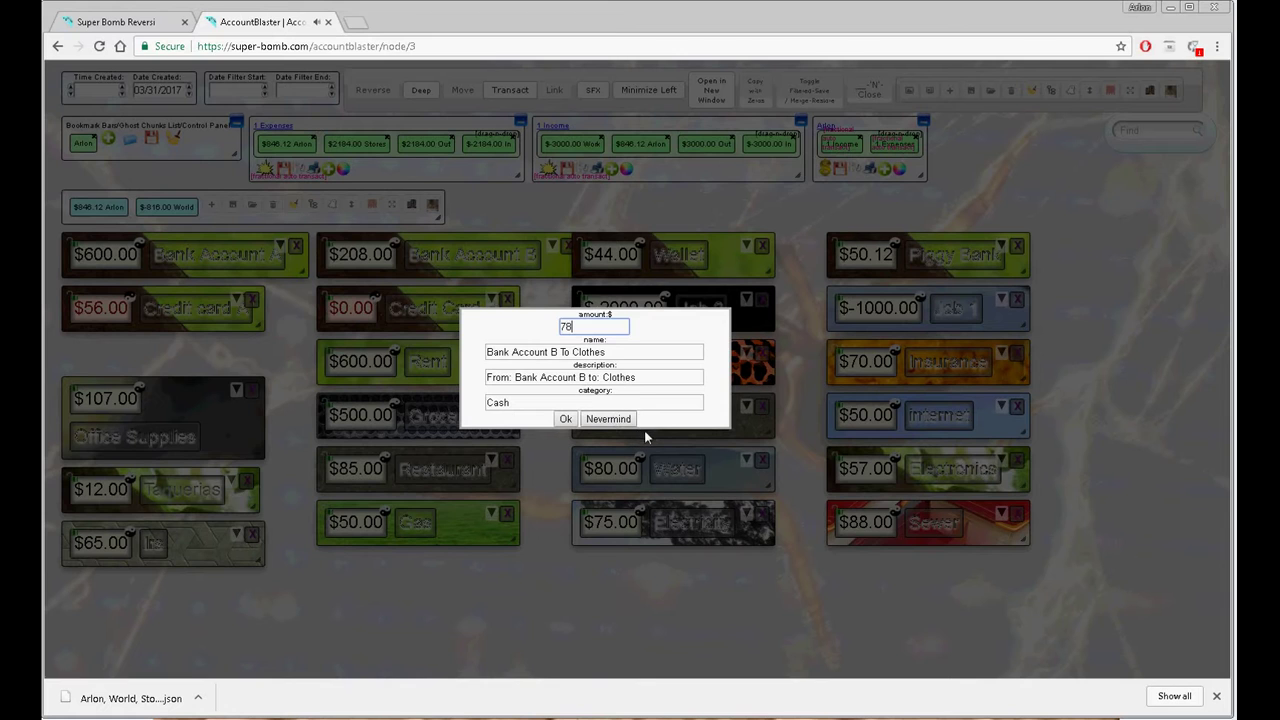
click(566, 419)
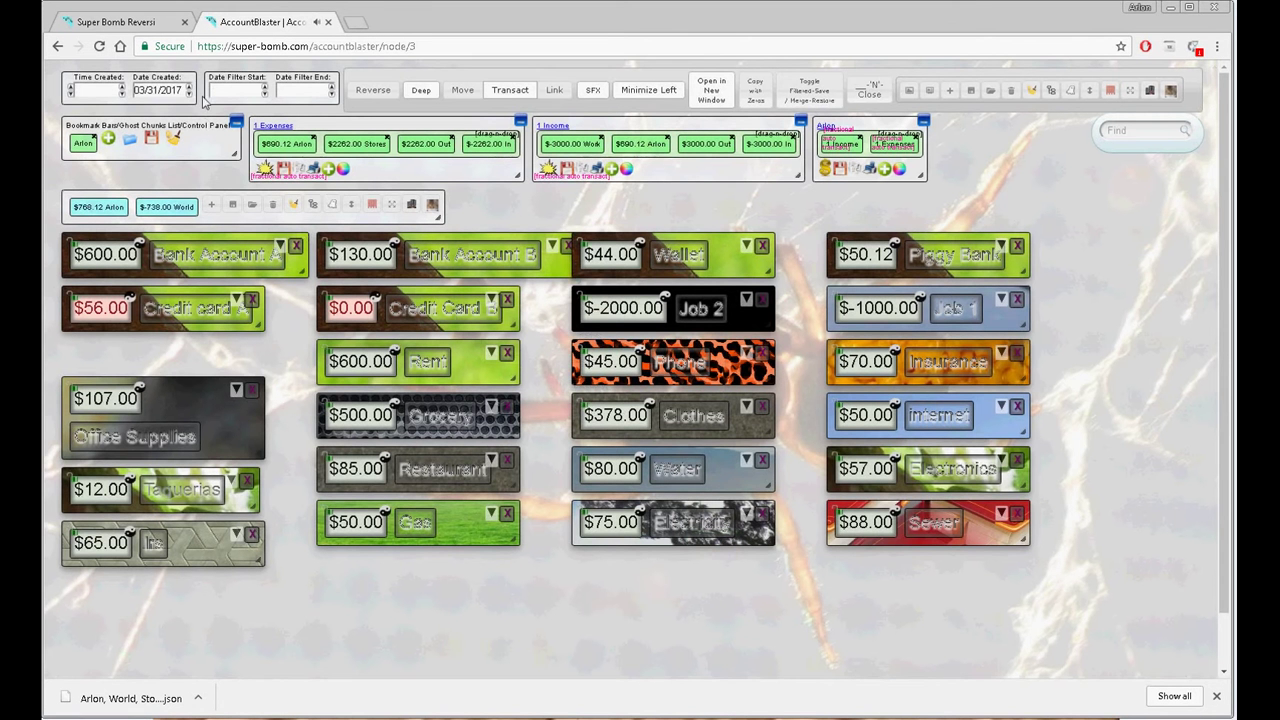
Pay $35 from Wallet to Taquerias with creation date 04/01/2017, and save the account data as a new JSON file in New folder (4)
click(190, 87)
drag(621, 262, 103, 489)
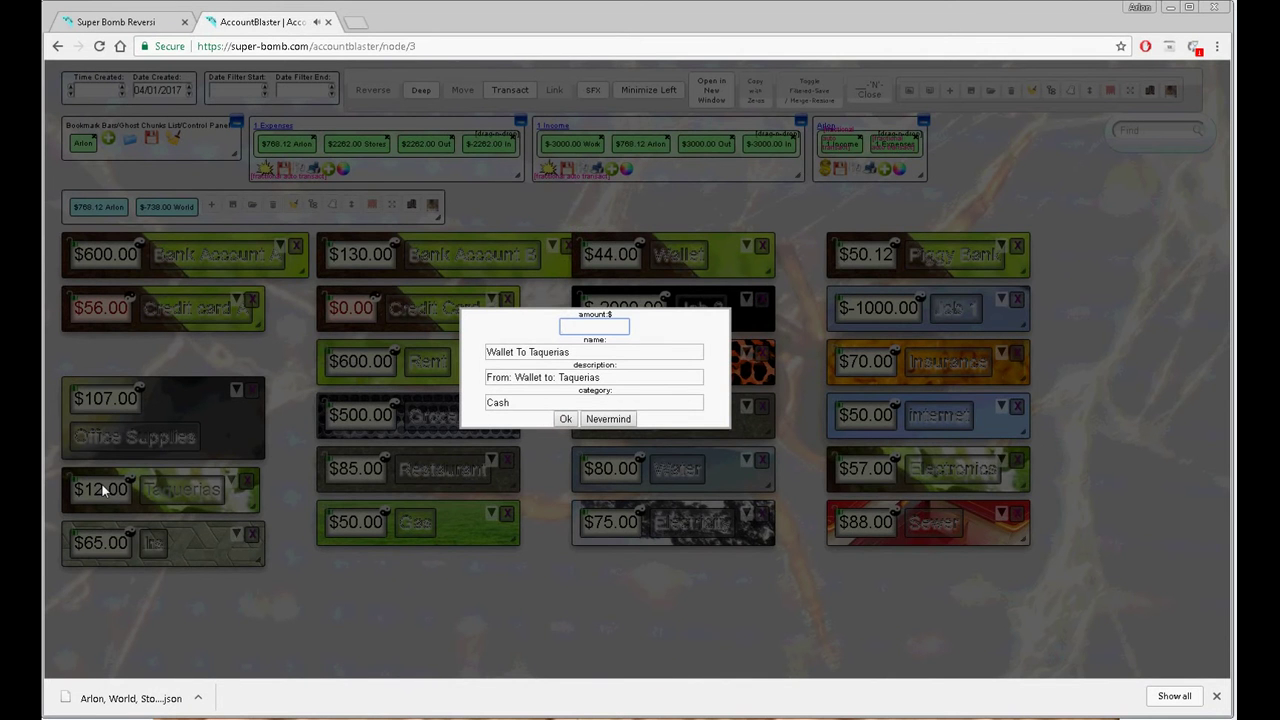
click(565, 418)
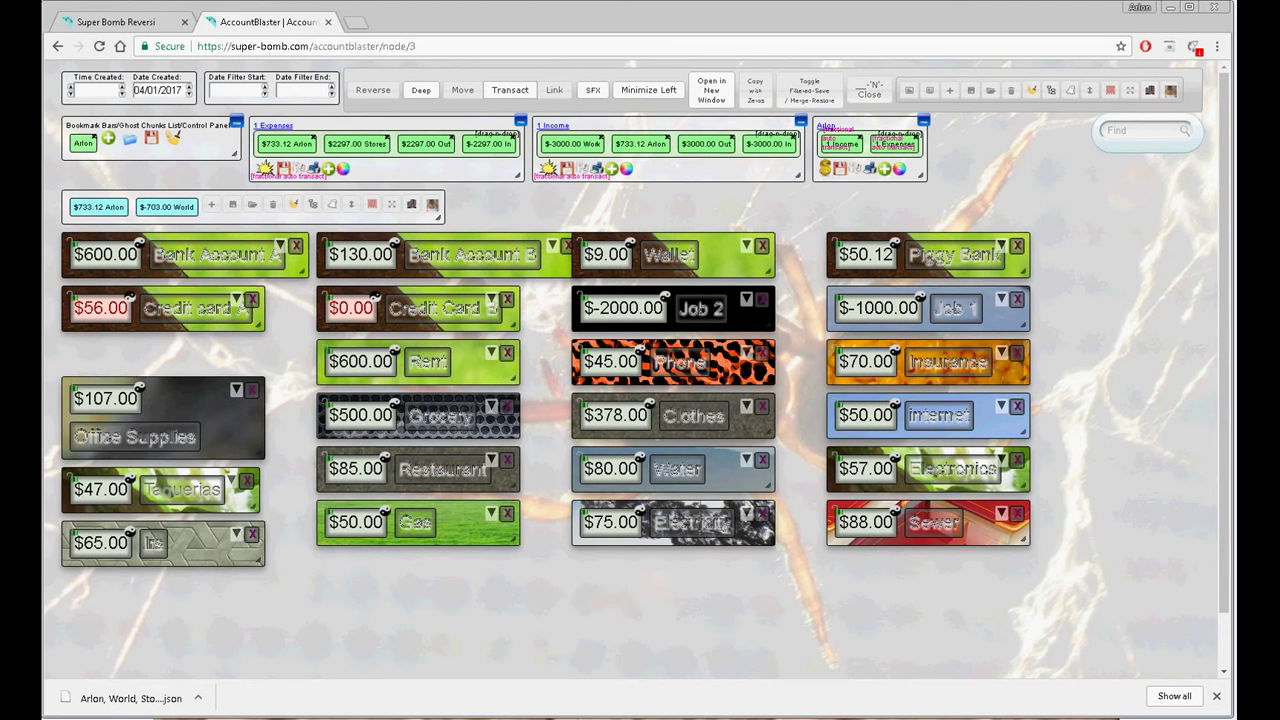
click(232, 204)
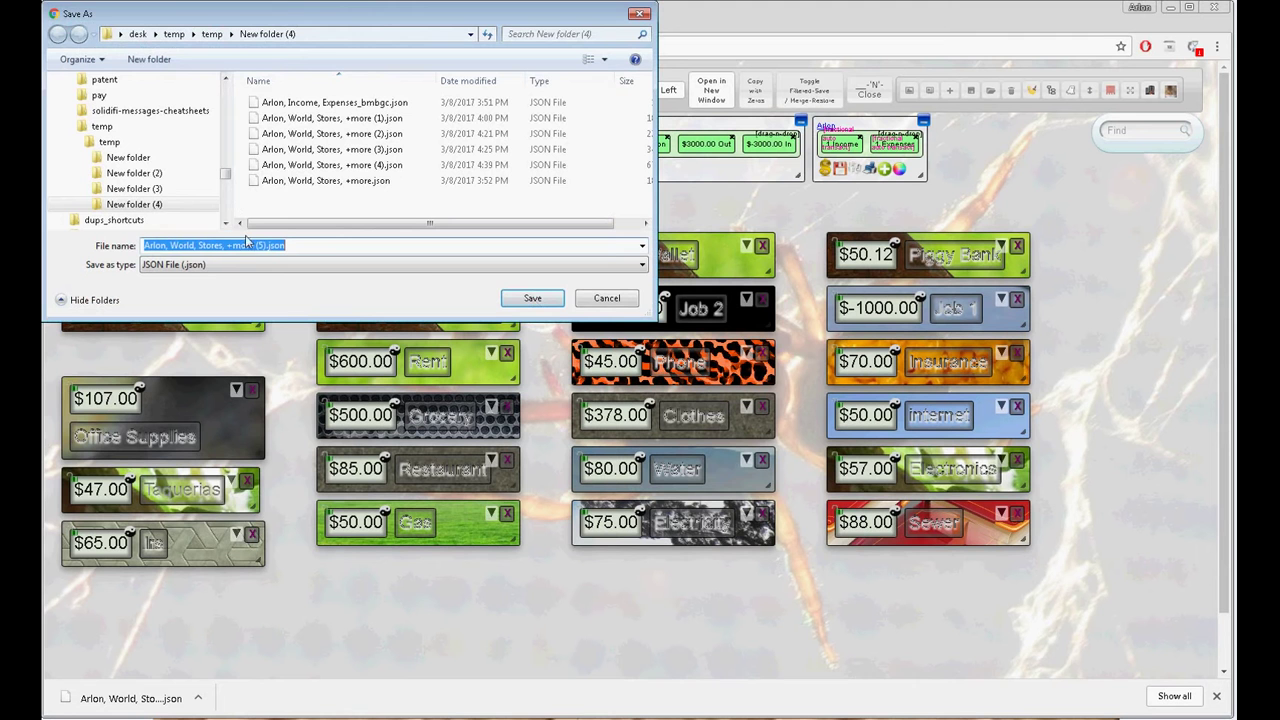
click(531, 298)
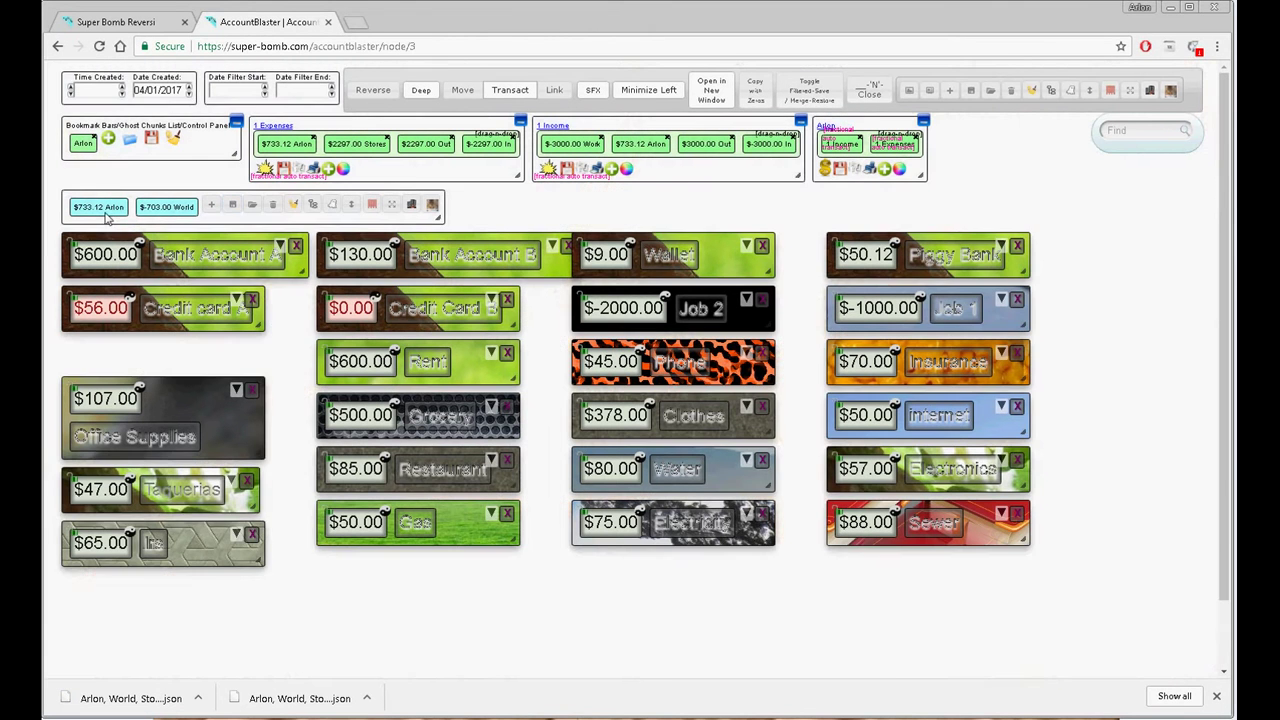
Open the main personal account's view and add a new empty control panel beneath that account's own panel
click(103, 210)
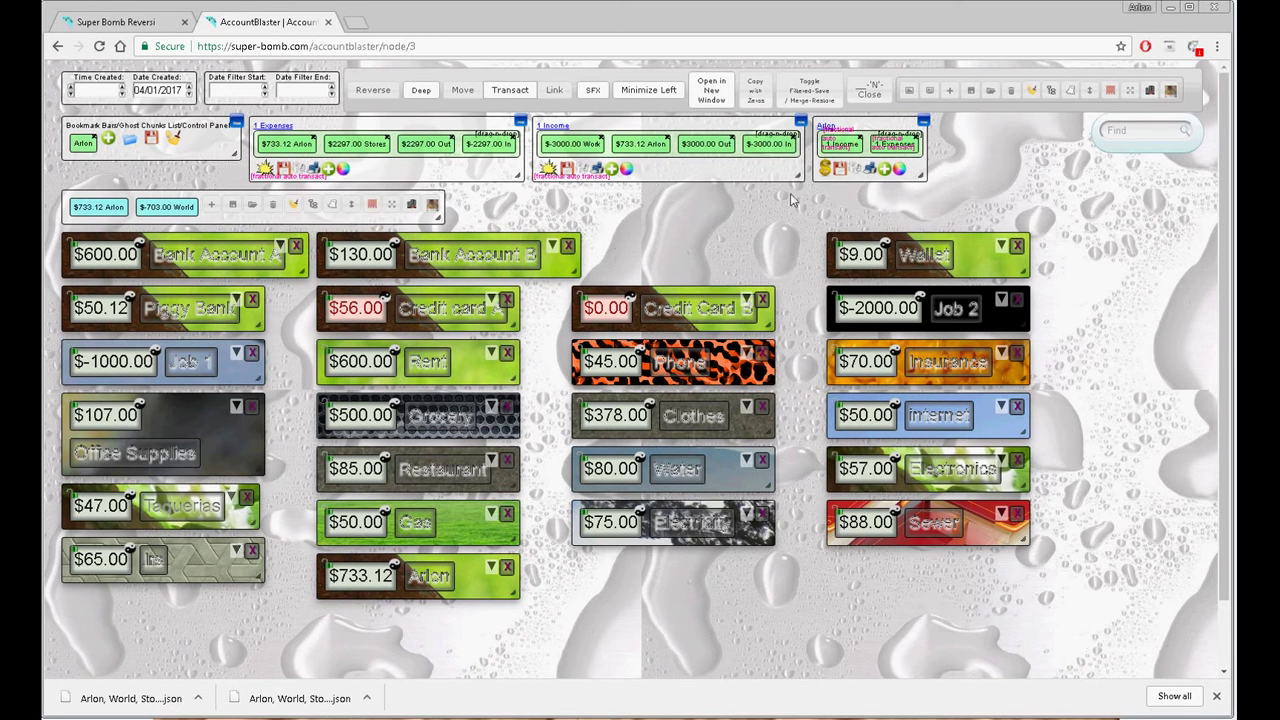
click(883, 172)
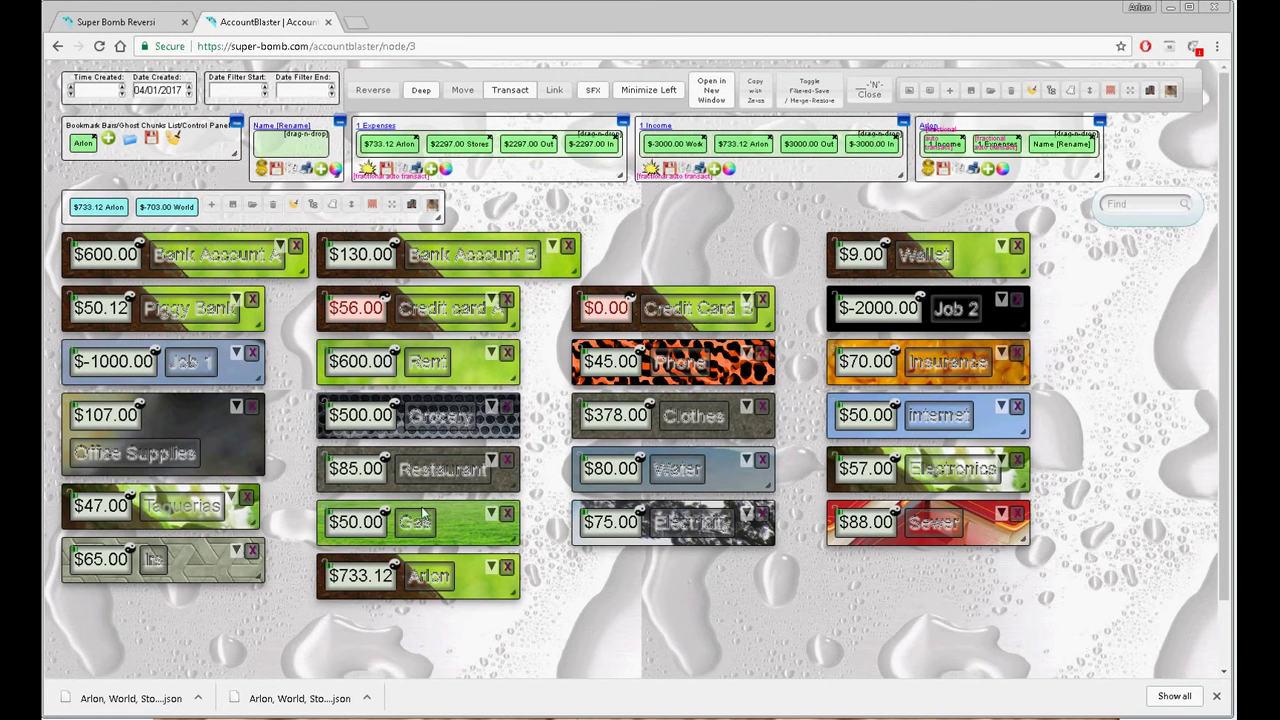
Add the main personal account and its Assets and Liabilities sub-accounts to the empty control panel
drag(370, 583, 288, 143)
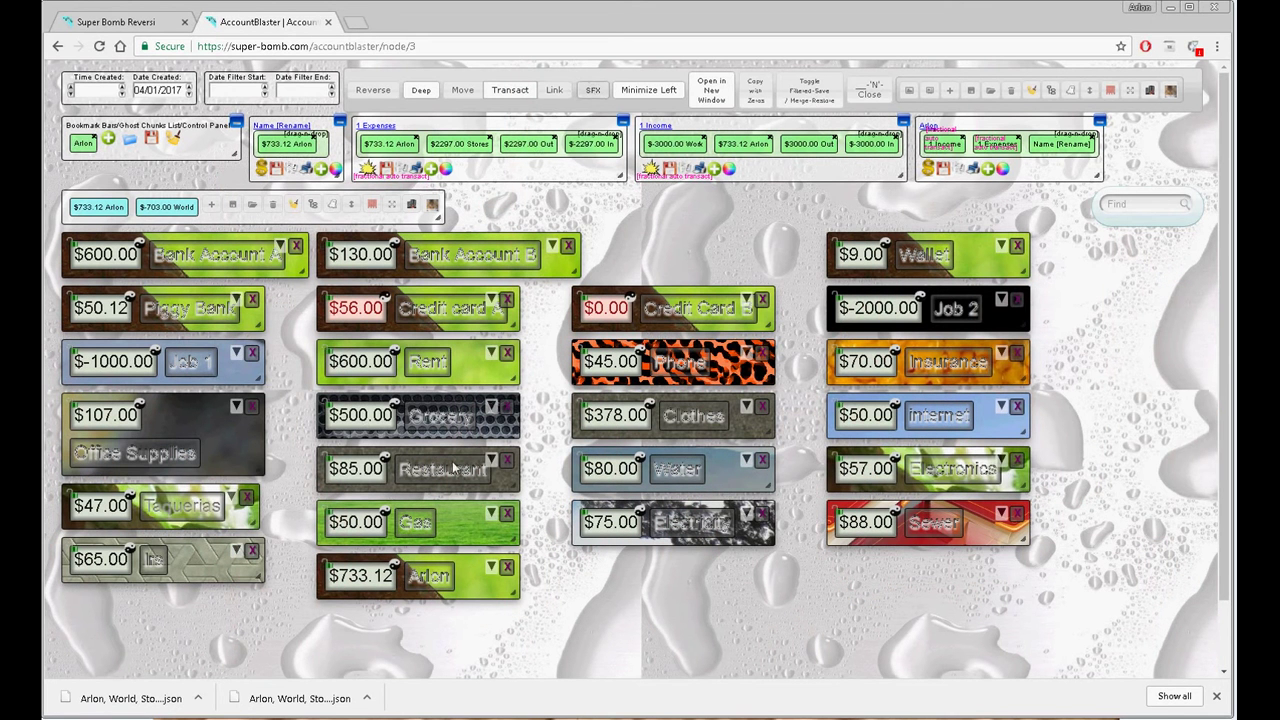
click(490, 567)
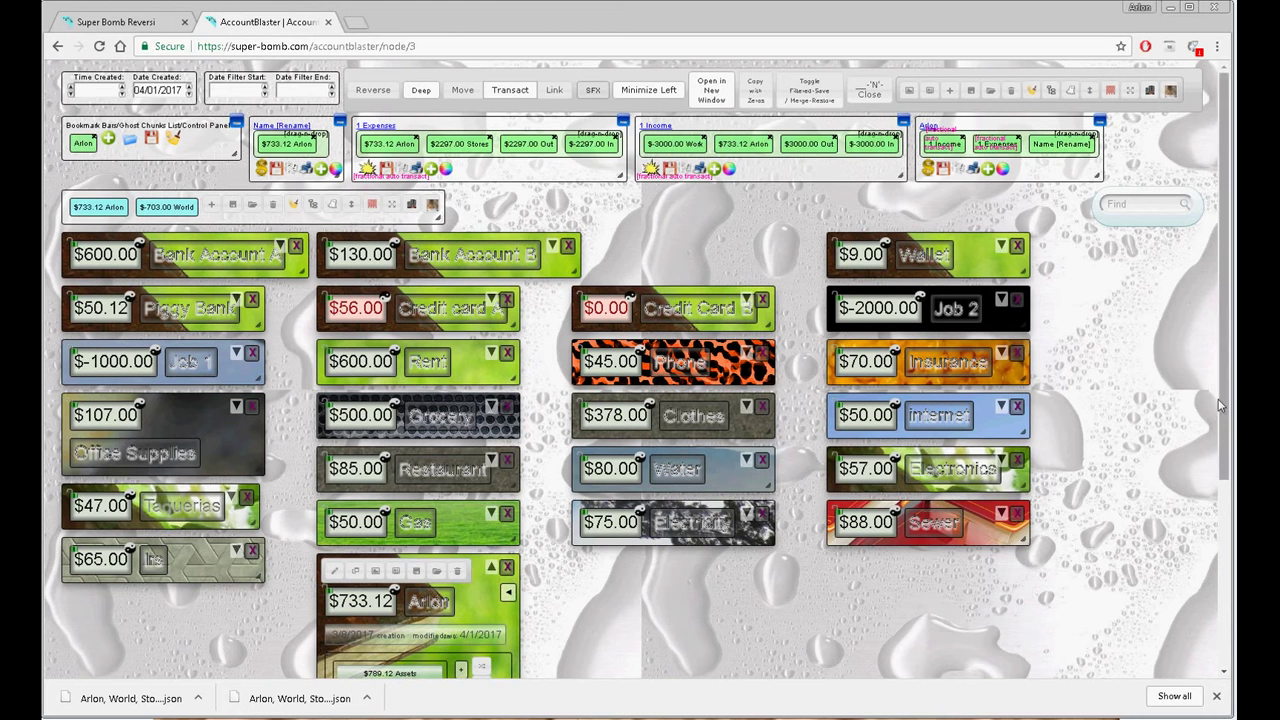
drag(1223, 406, 1227, 440)
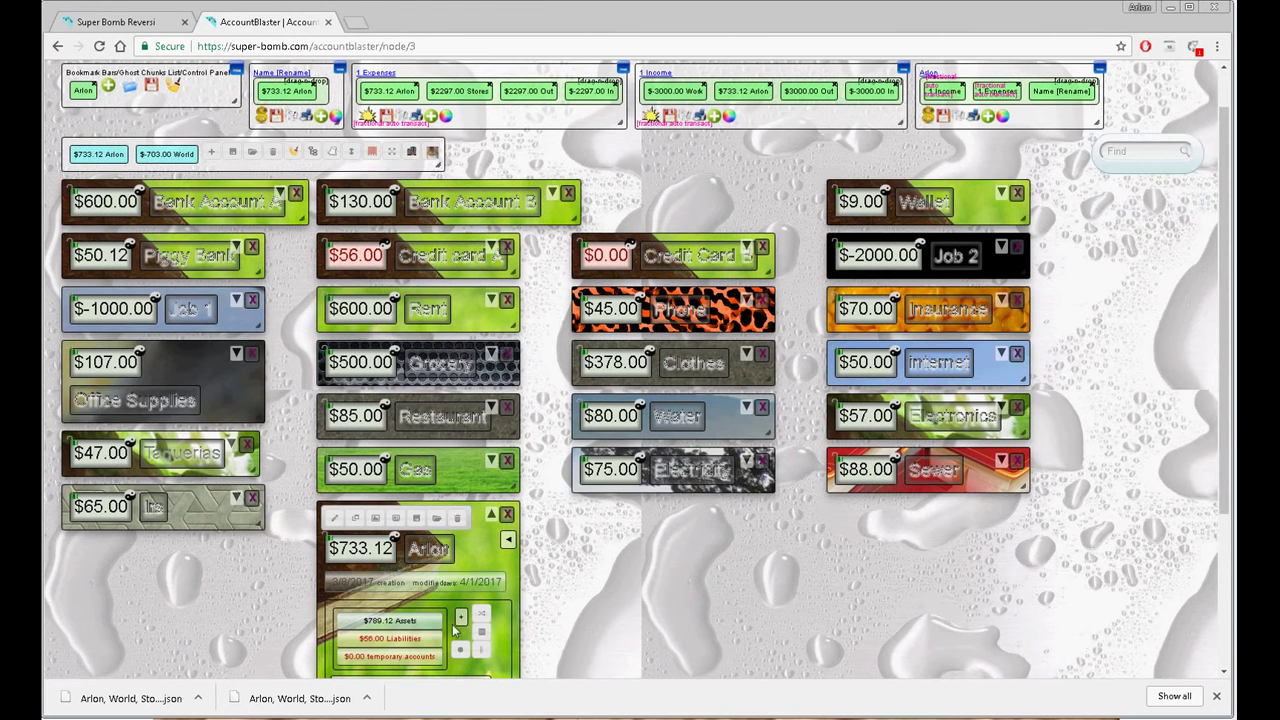
click(407, 621)
click(432, 640)
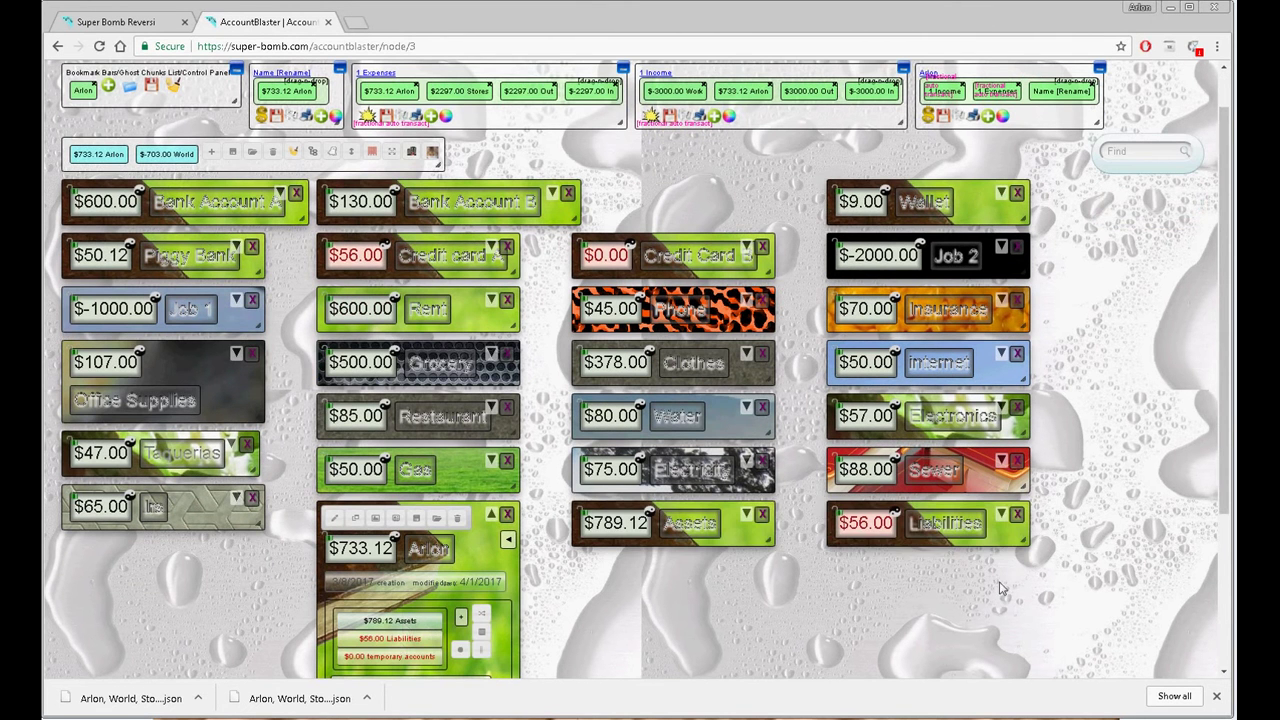
scroll(1223, 404, up, 1)
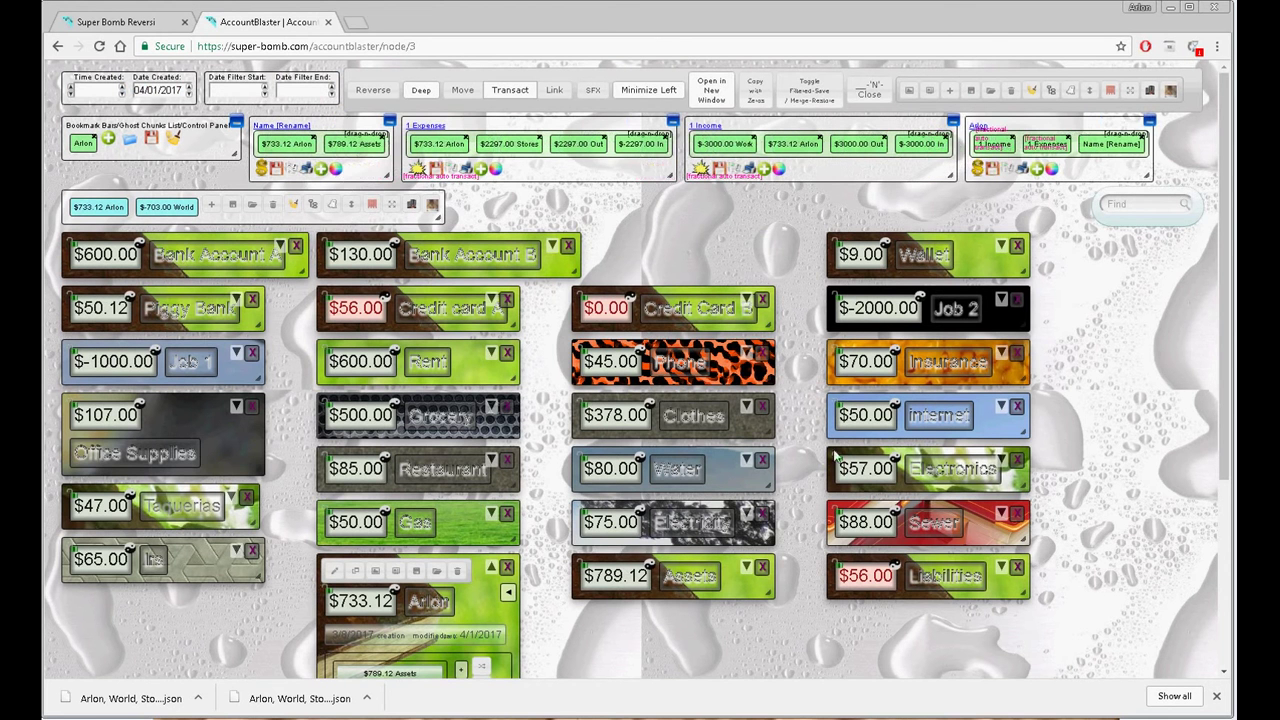
drag(878, 577, 305, 150)
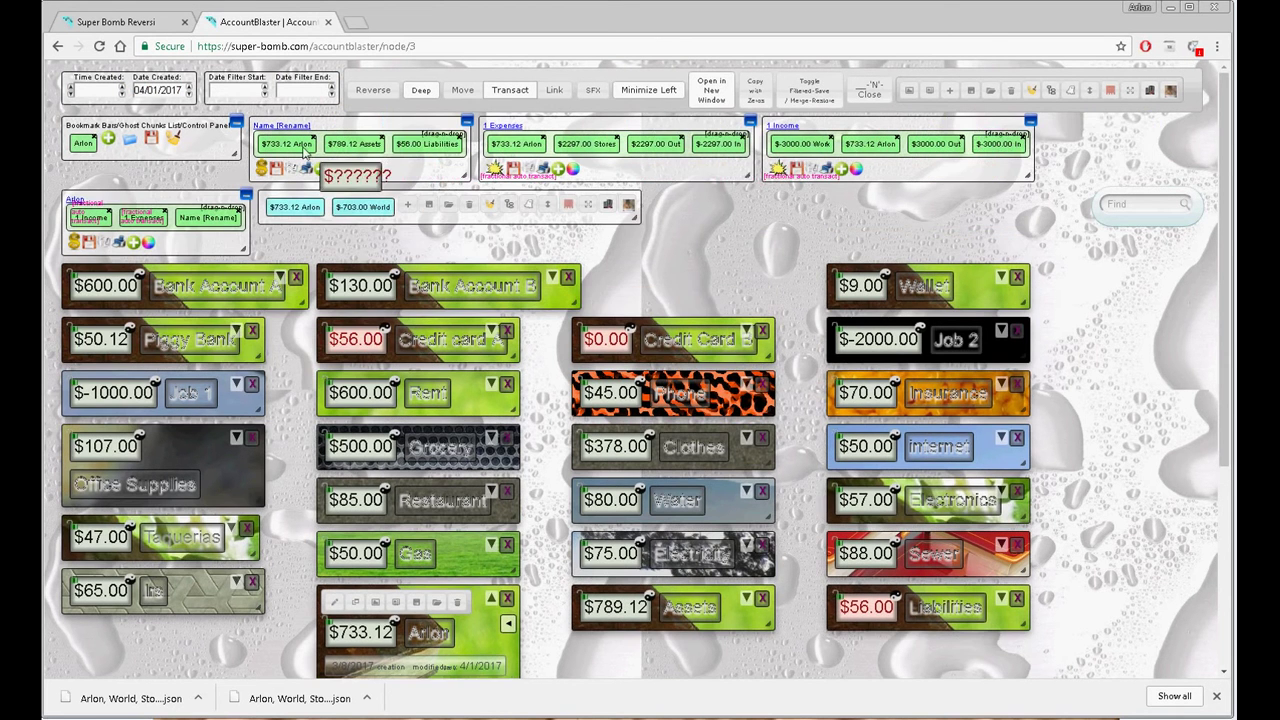
Change the new control panel's function so that it displays a balance sheet for the personal account
click(263, 169)
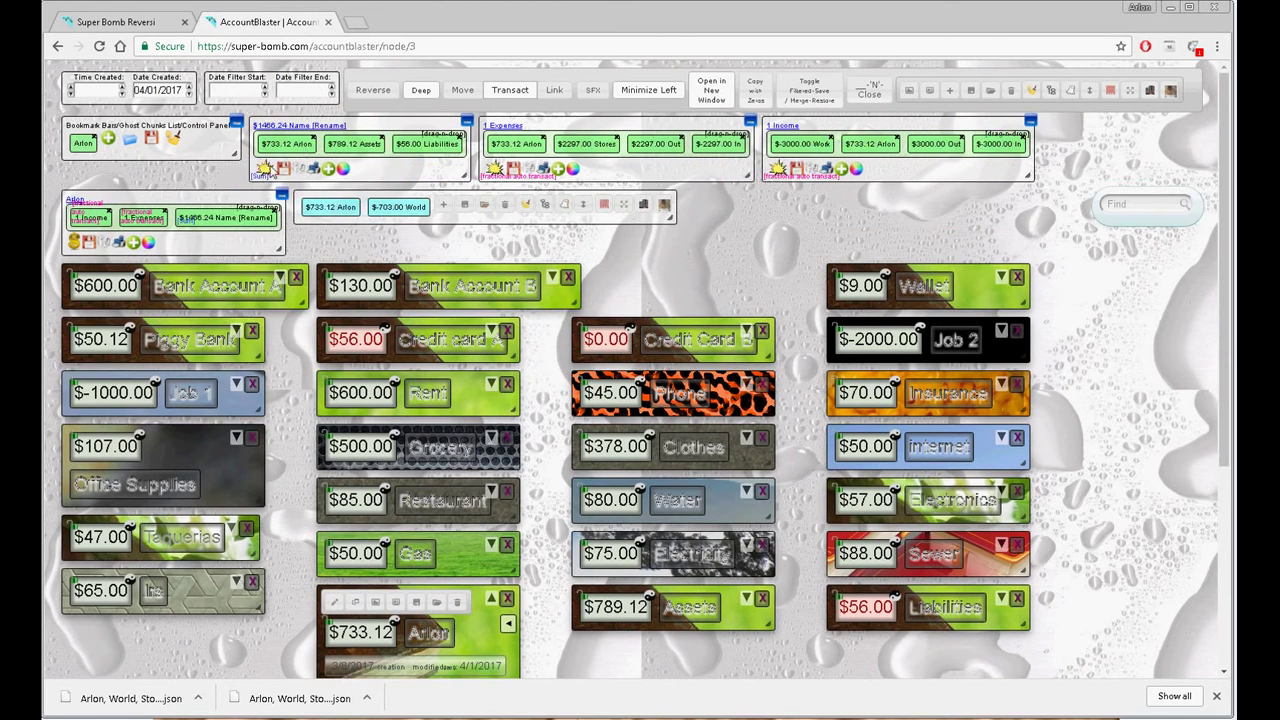
click(265, 167)
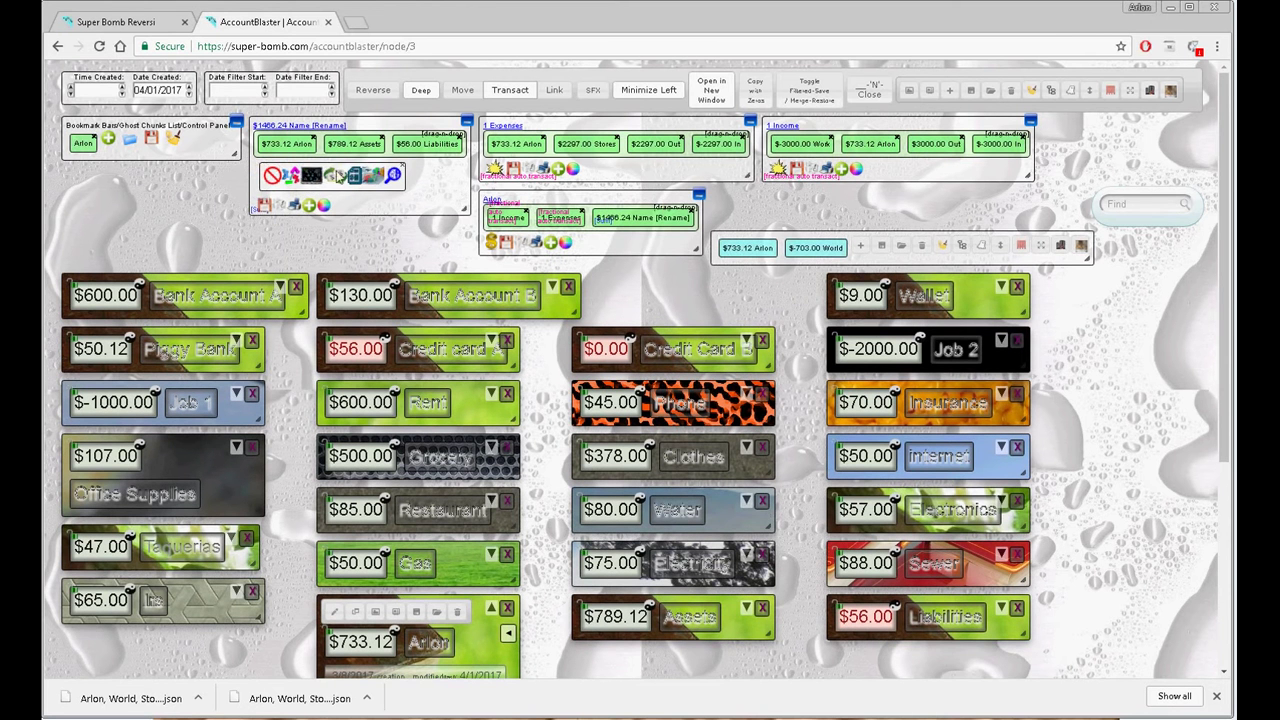
click(303, 178)
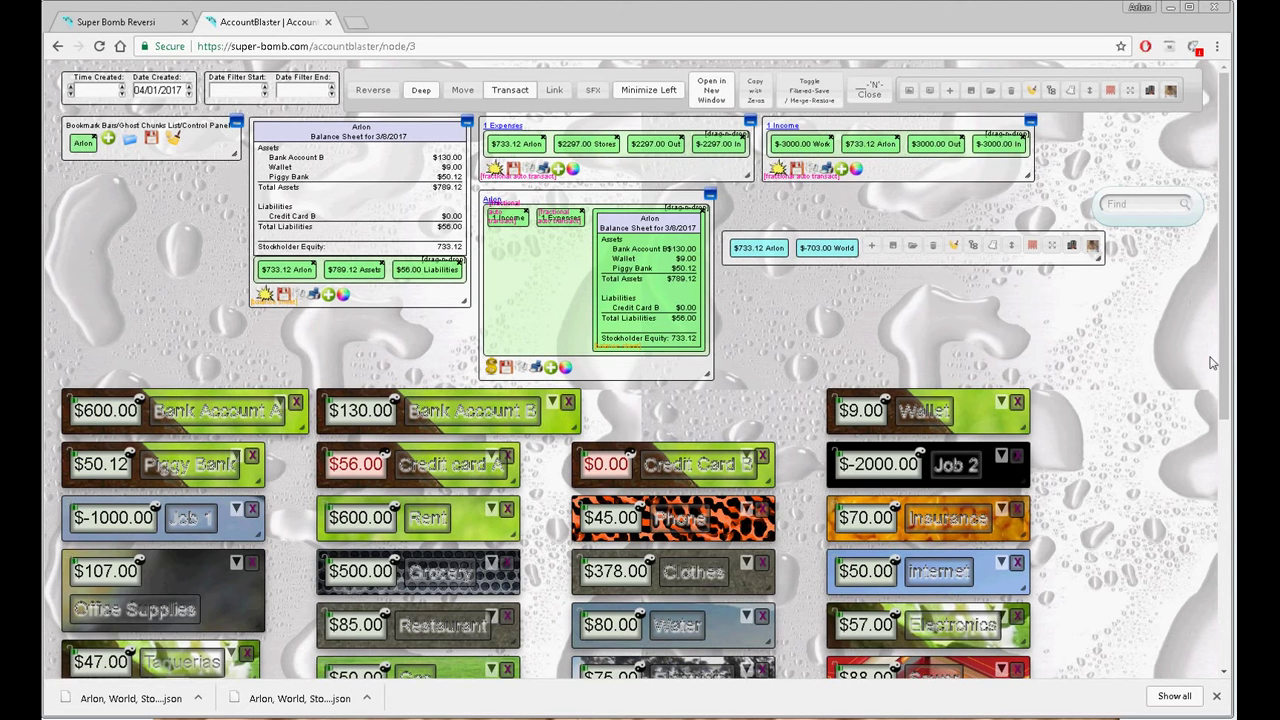
drag(1227, 362, 1222, 320)
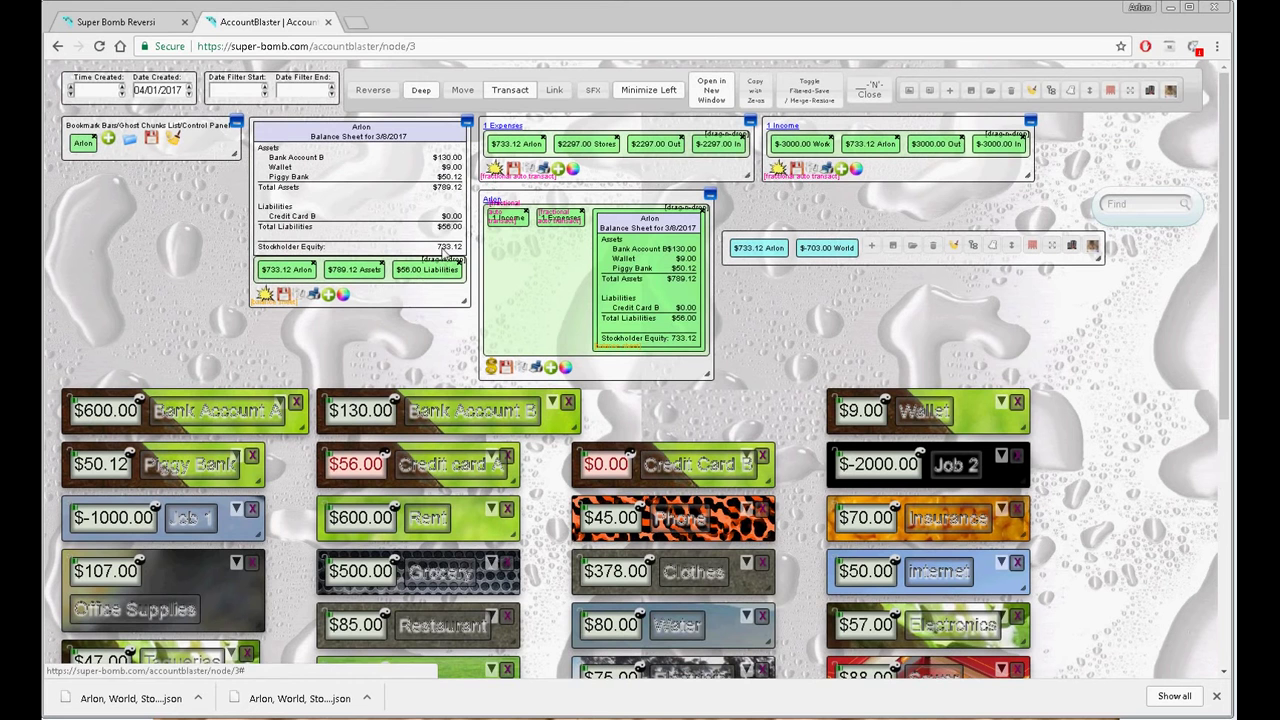
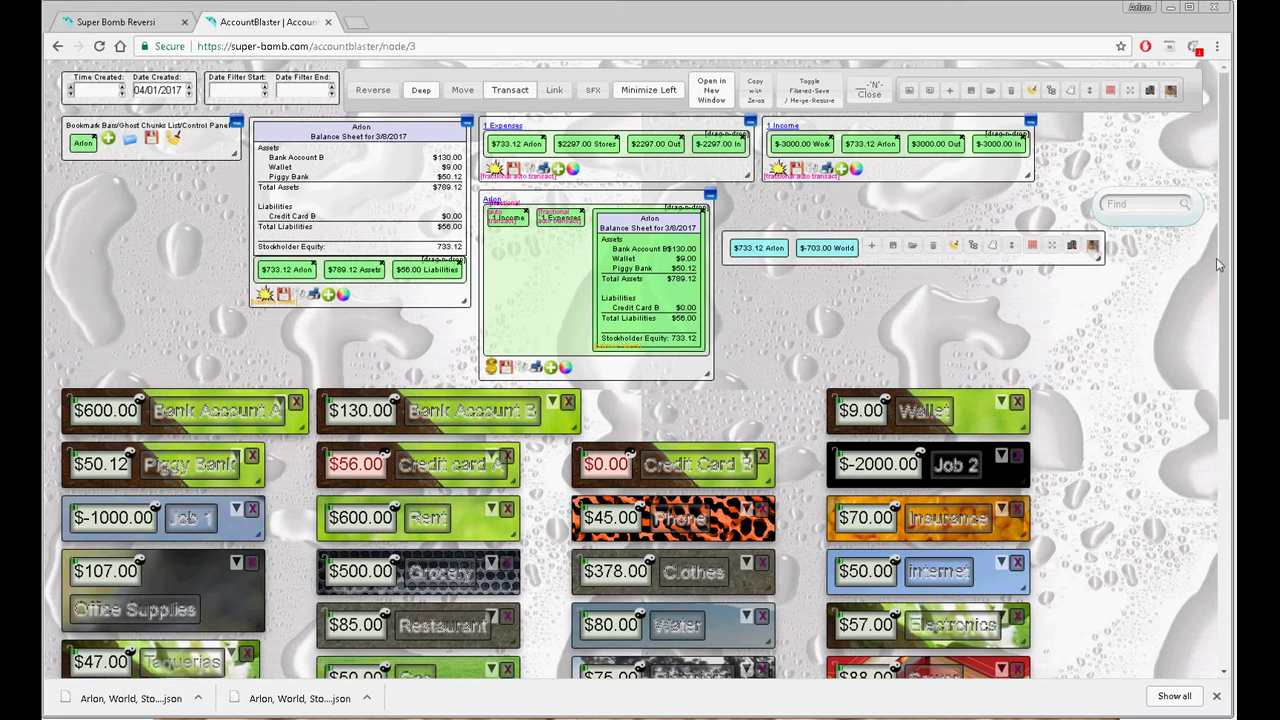
Save the complete account data as a new JSON file in New folder (4) and close the download bar
drag(1226, 265, 1228, 491)
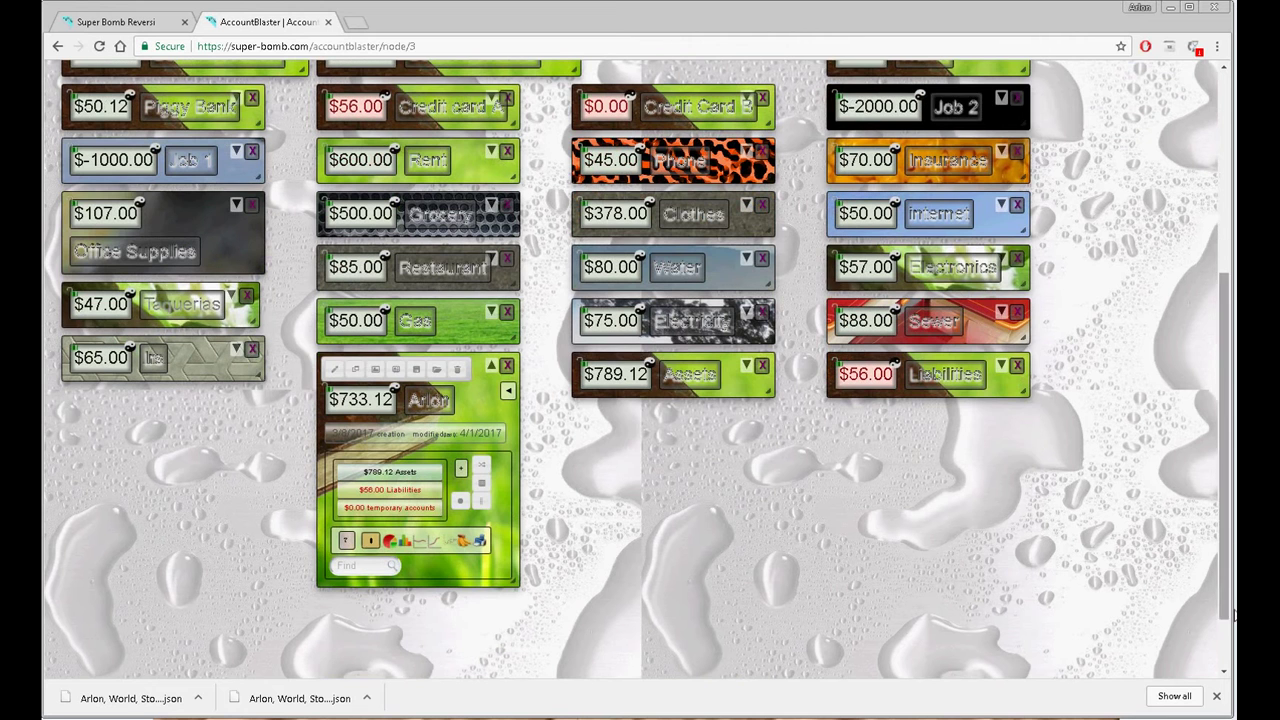
click(1217, 698)
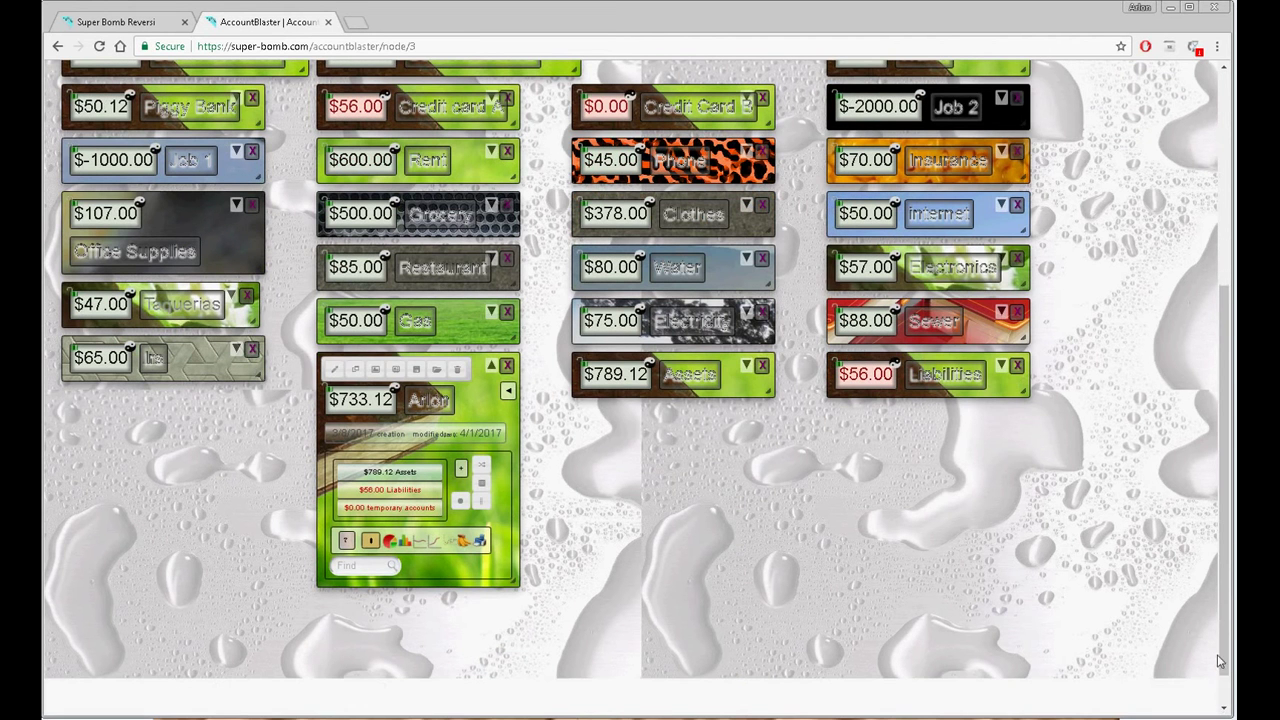
drag(1223, 616, 1217, 557)
scroll(1217, 558, up, 1)
scroll(1217, 557, up, 3)
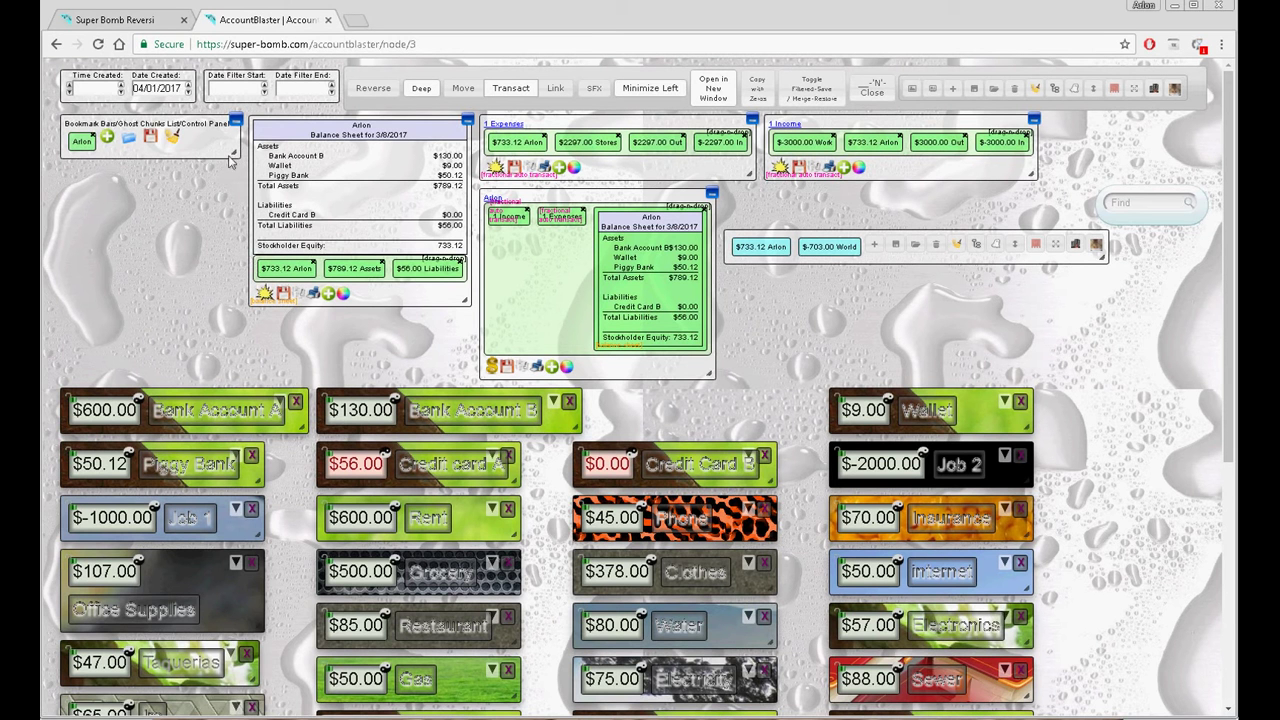
click(897, 248)
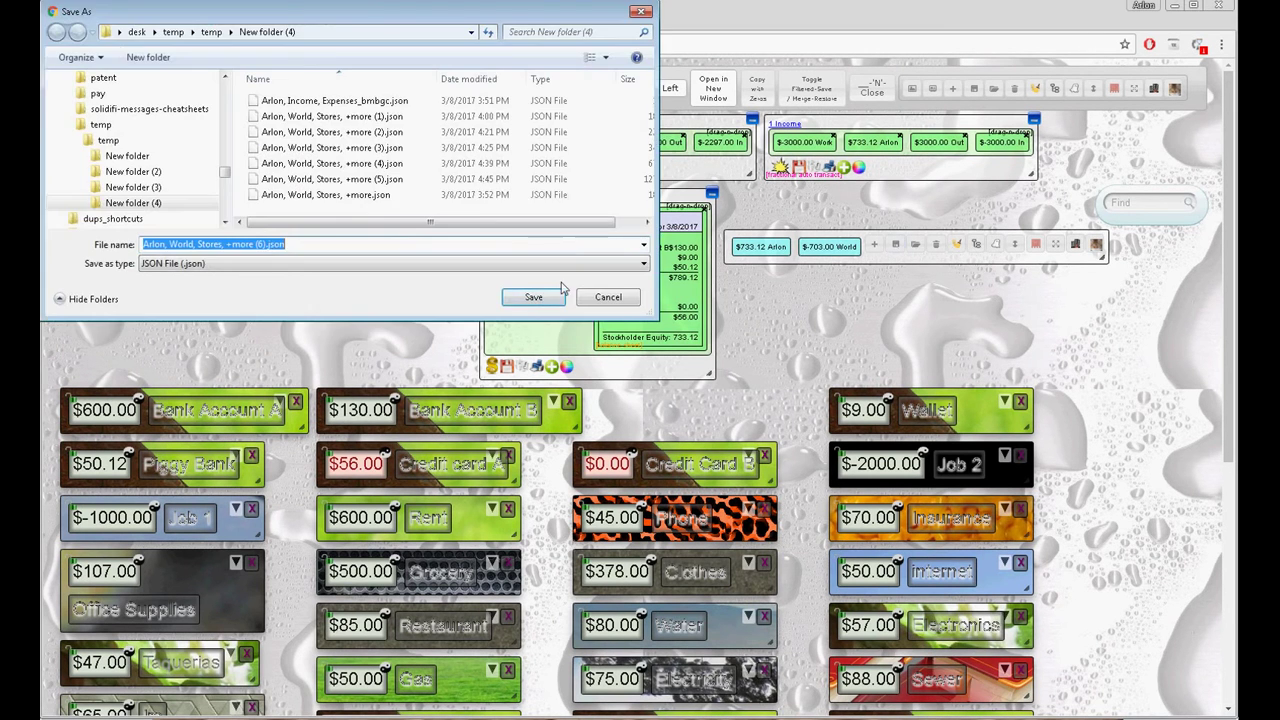
click(510, 301)
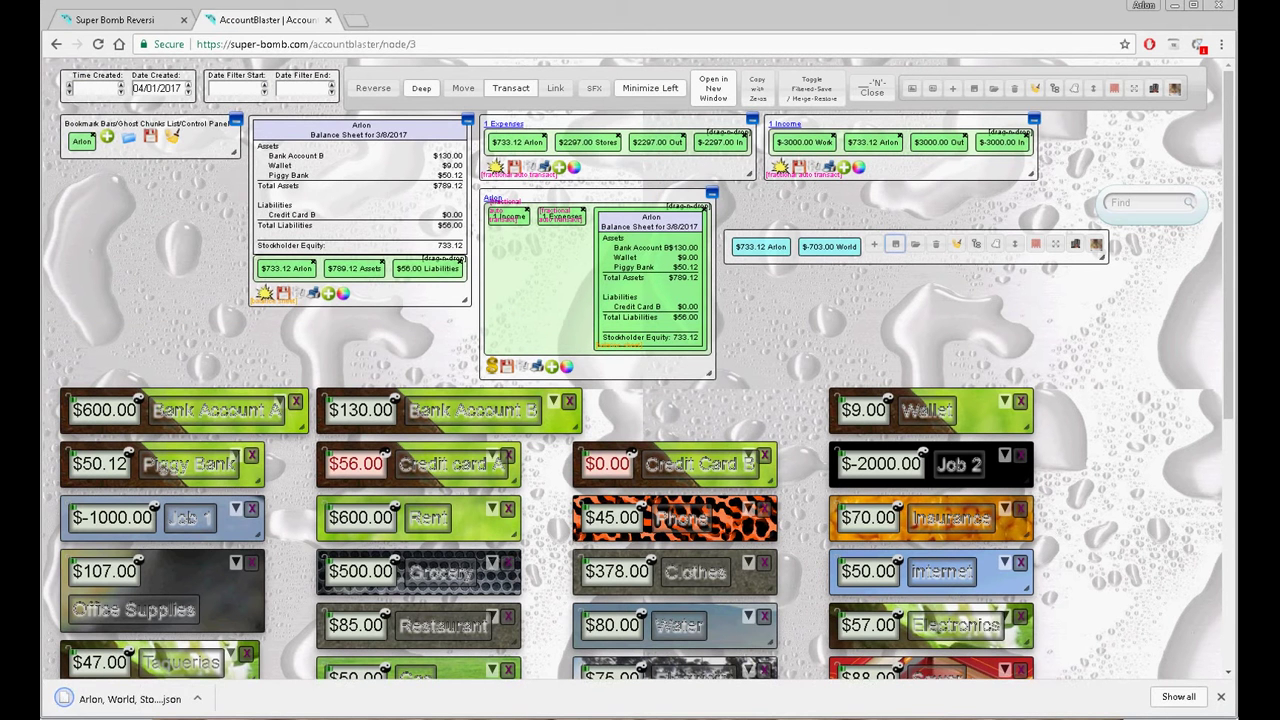
click(1220, 696)
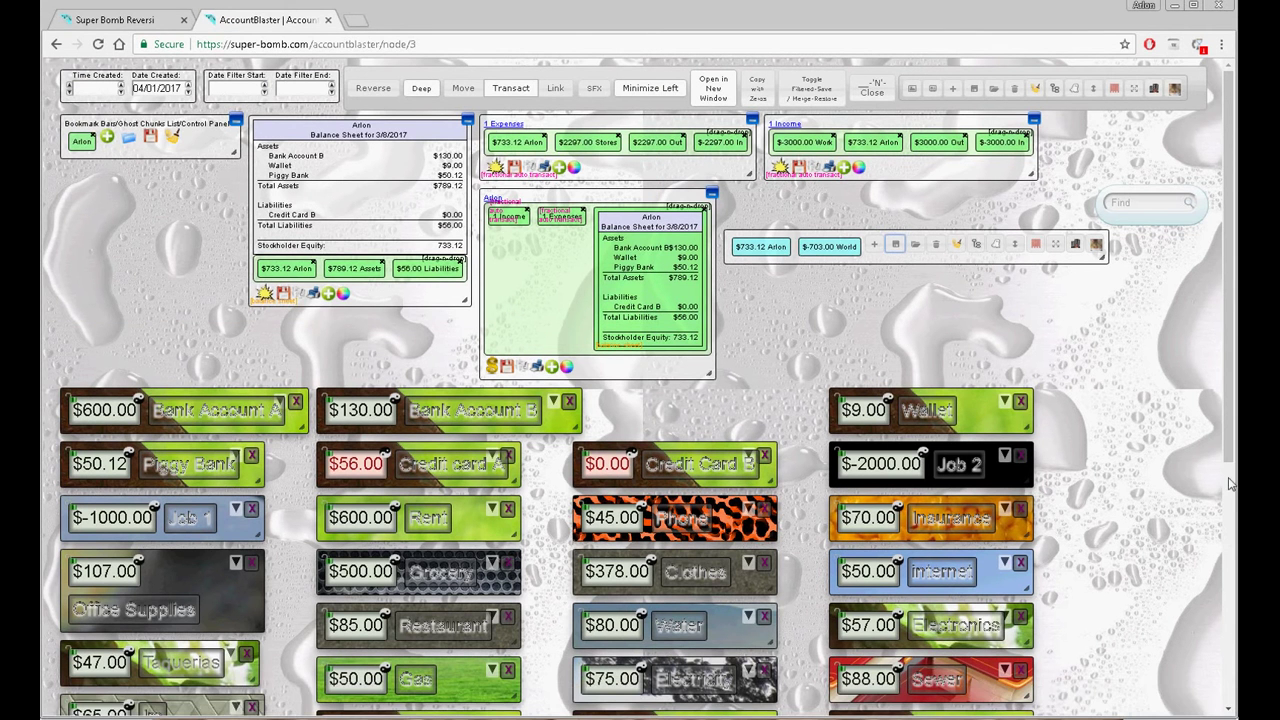
Create a new top-level account named copies, leaving the amount blank and the category as cash
scroll(1233, 475, down, 1)
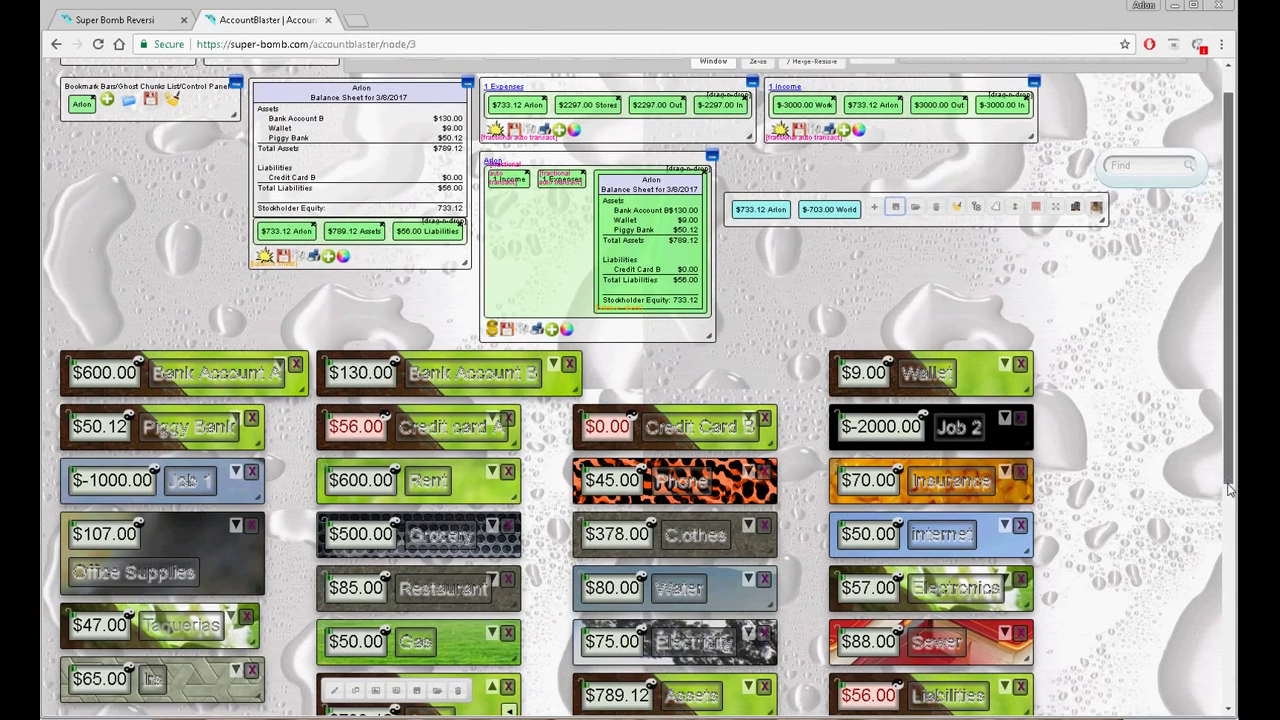
drag(1230, 490, 1228, 618)
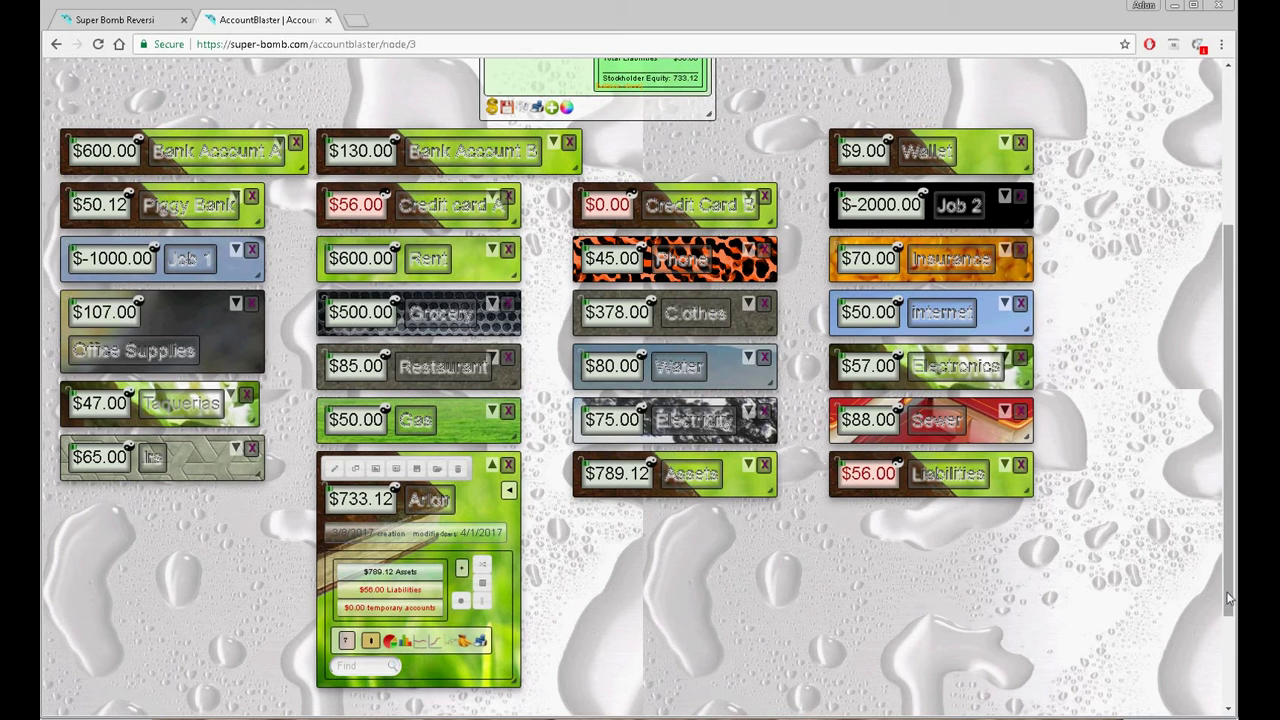
drag(1229, 597, 1218, 388)
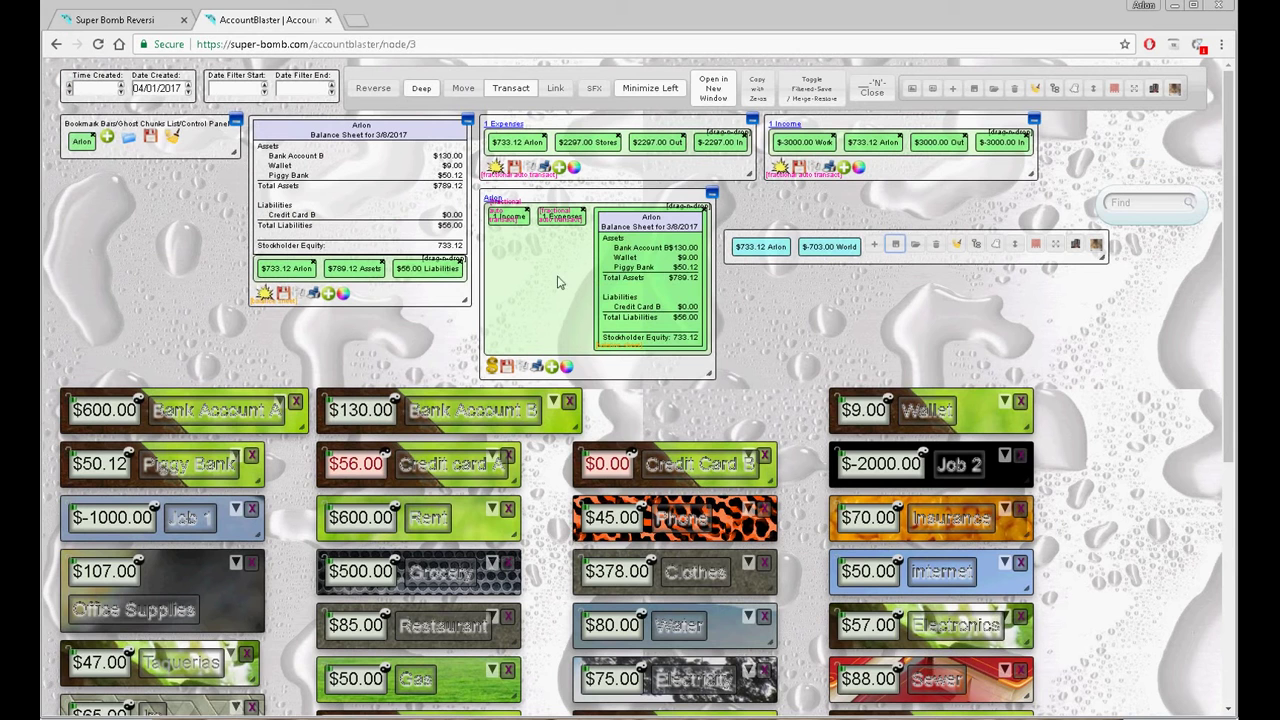
click(875, 247)
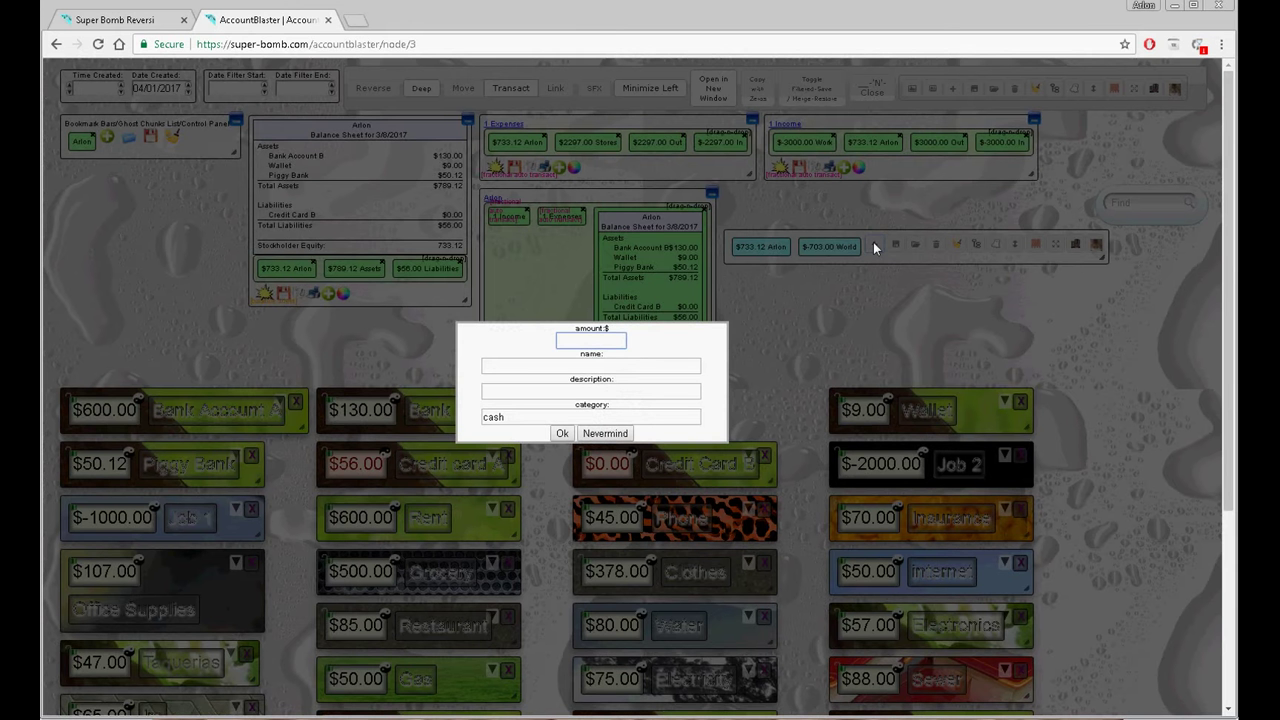
click(611, 371)
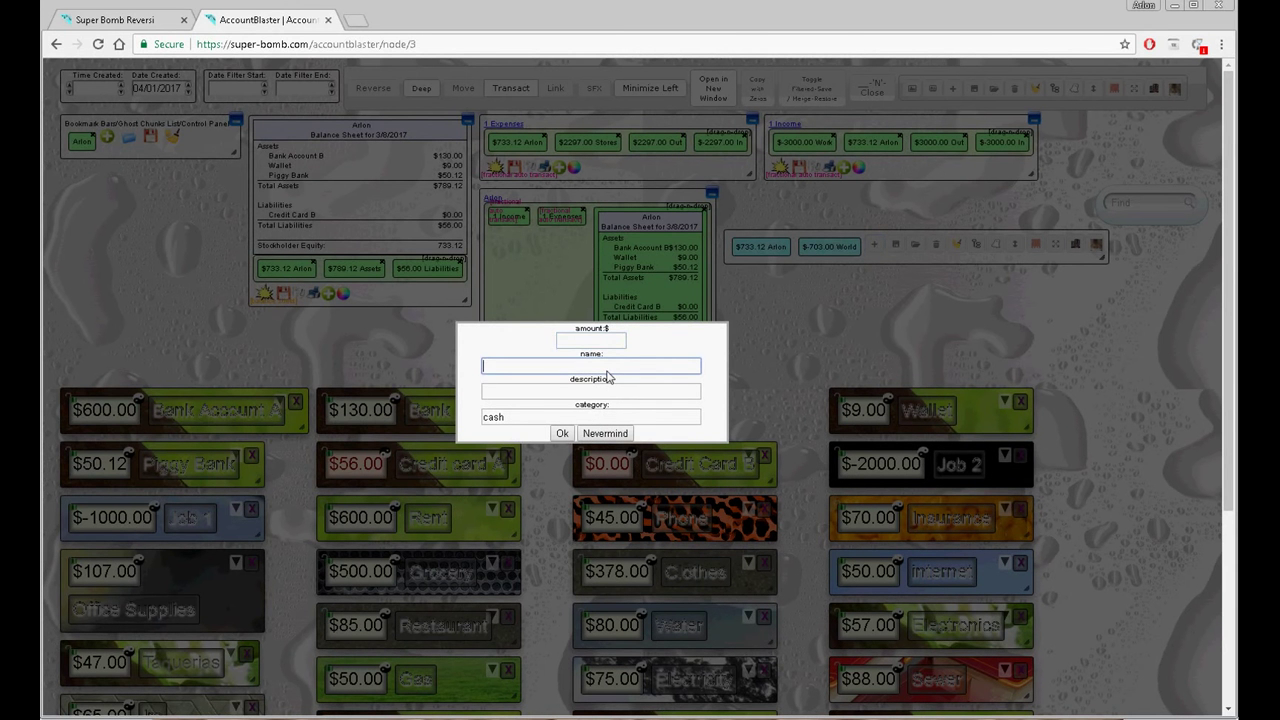
key(Return)
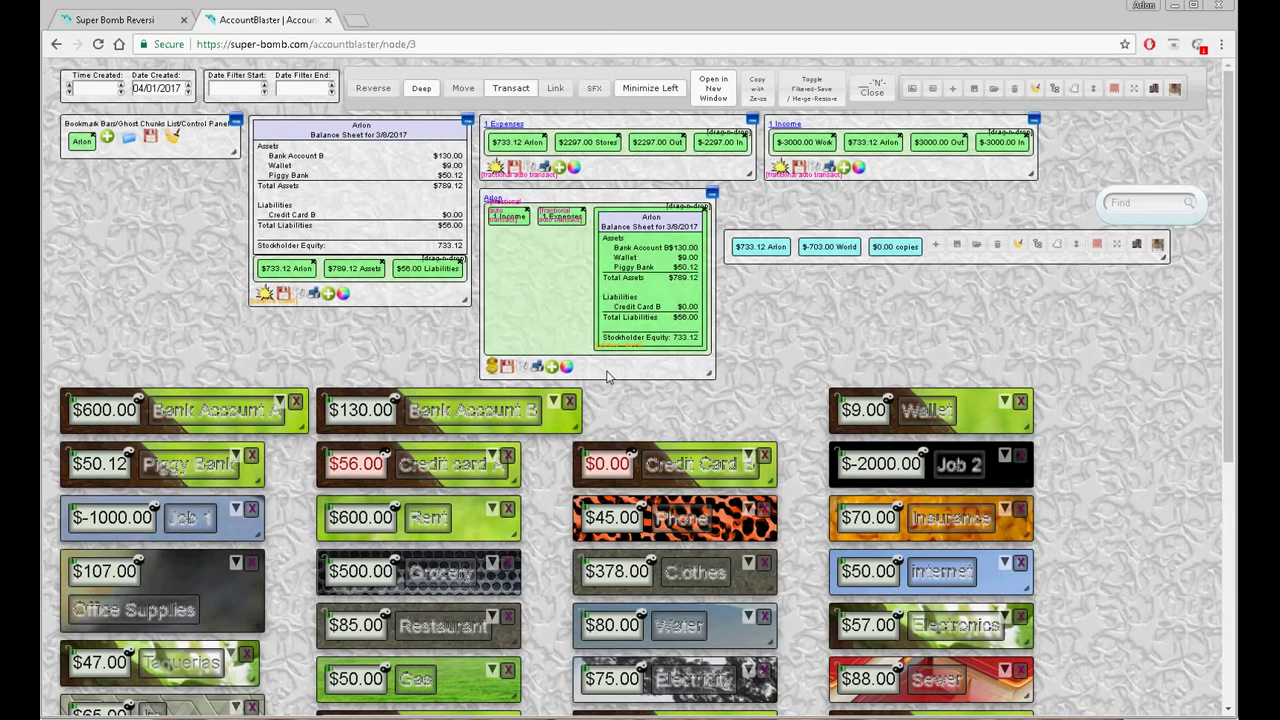
Save only the main personal account as a JSON file, naming it "just" followed by the account holder's first name
click(1233, 566)
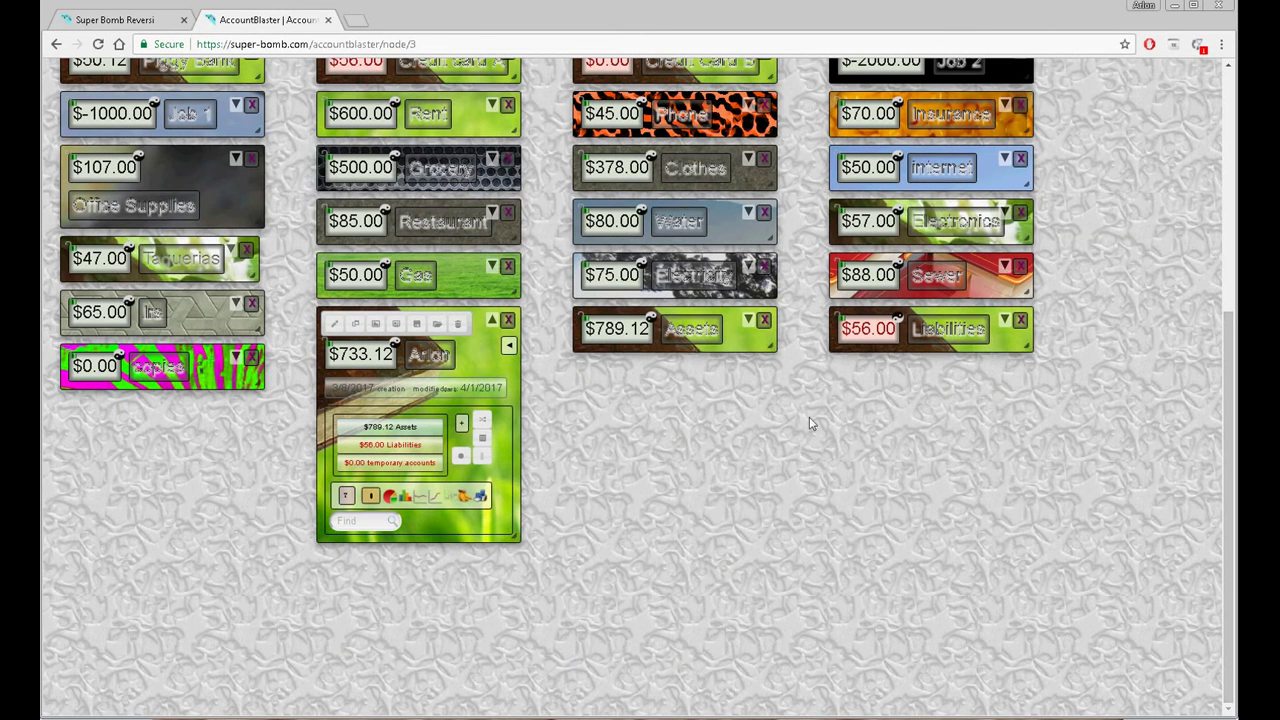
click(437, 328)
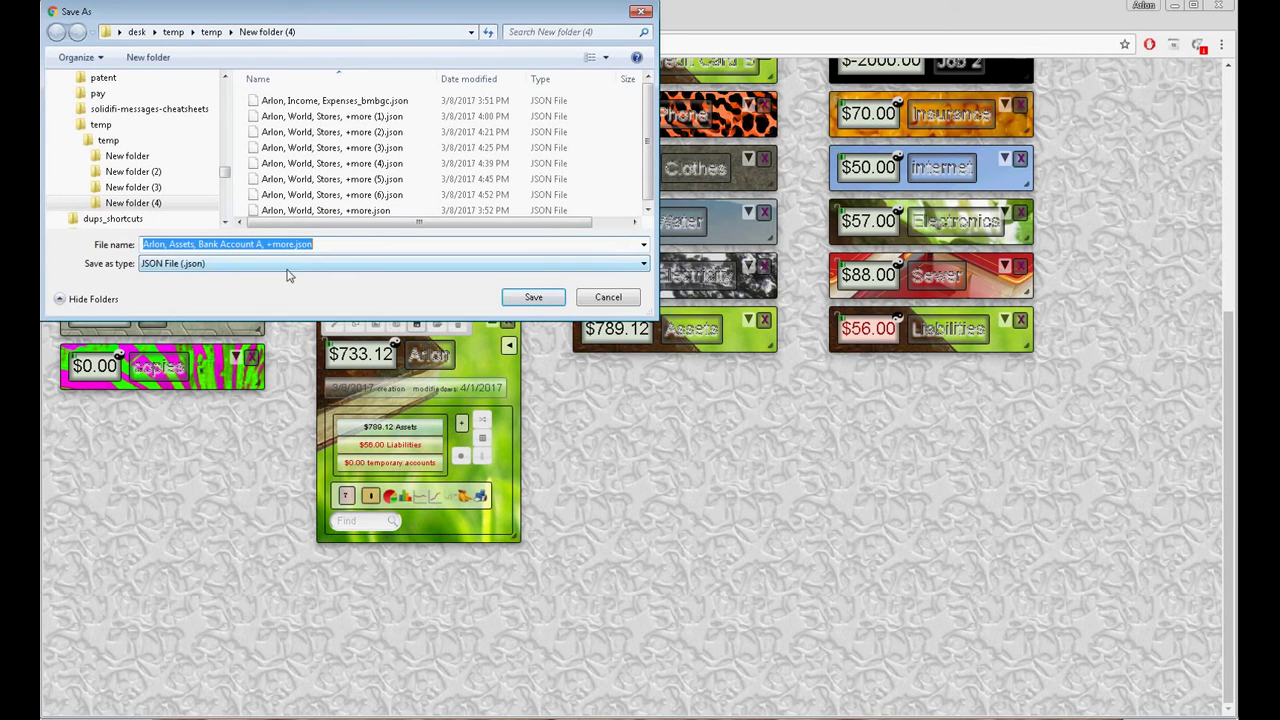
text(just arlon)
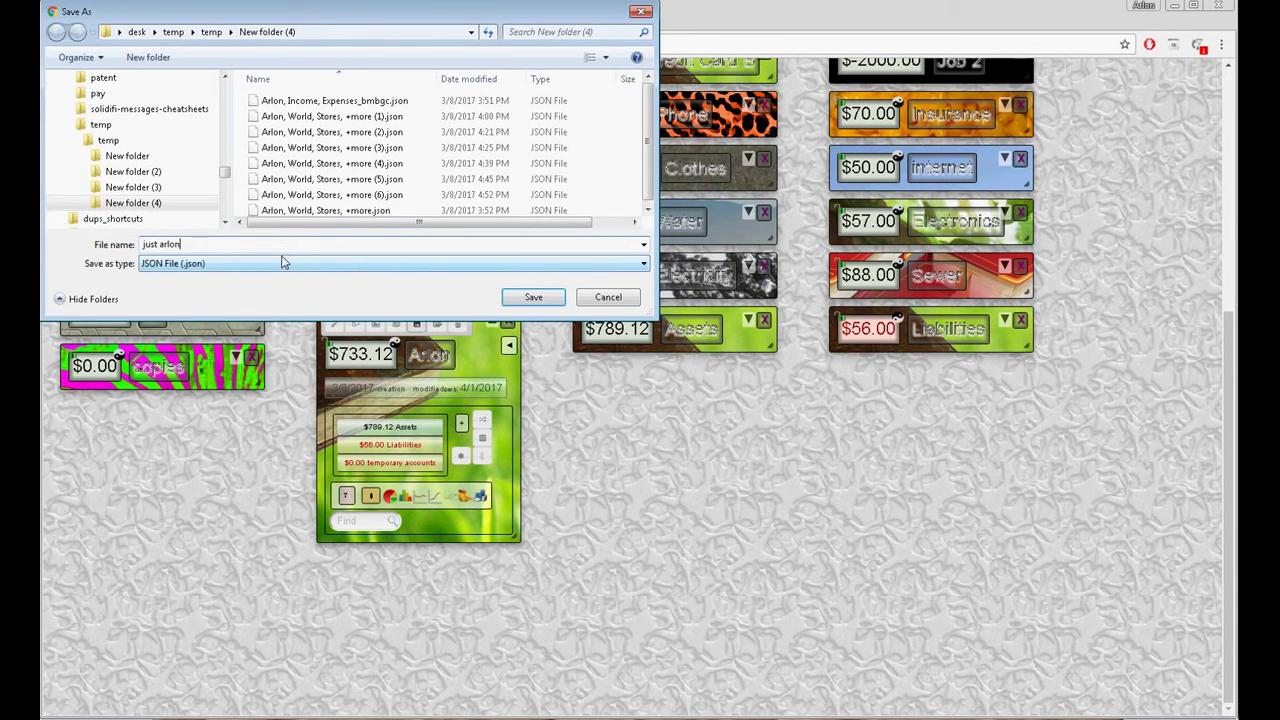
key(Return)
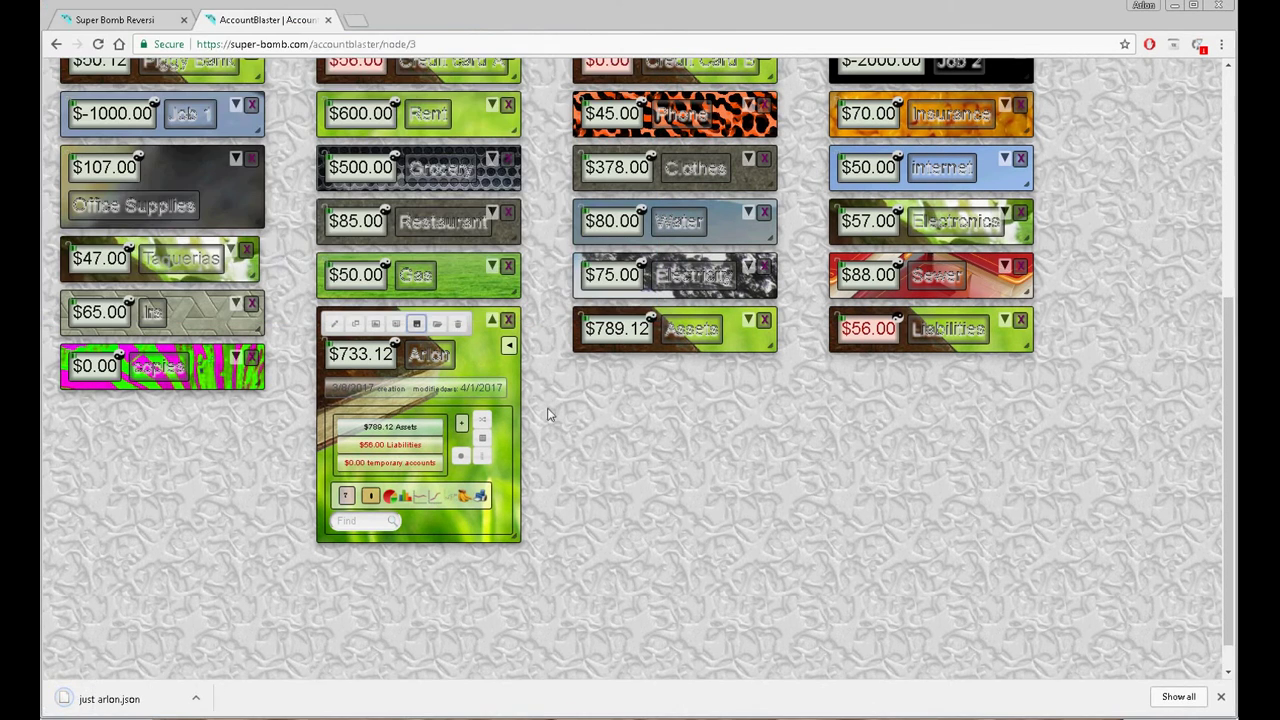
Expand the copies account and load the separately saved personal account JSON file into it
scroll(1231, 265, up, 4)
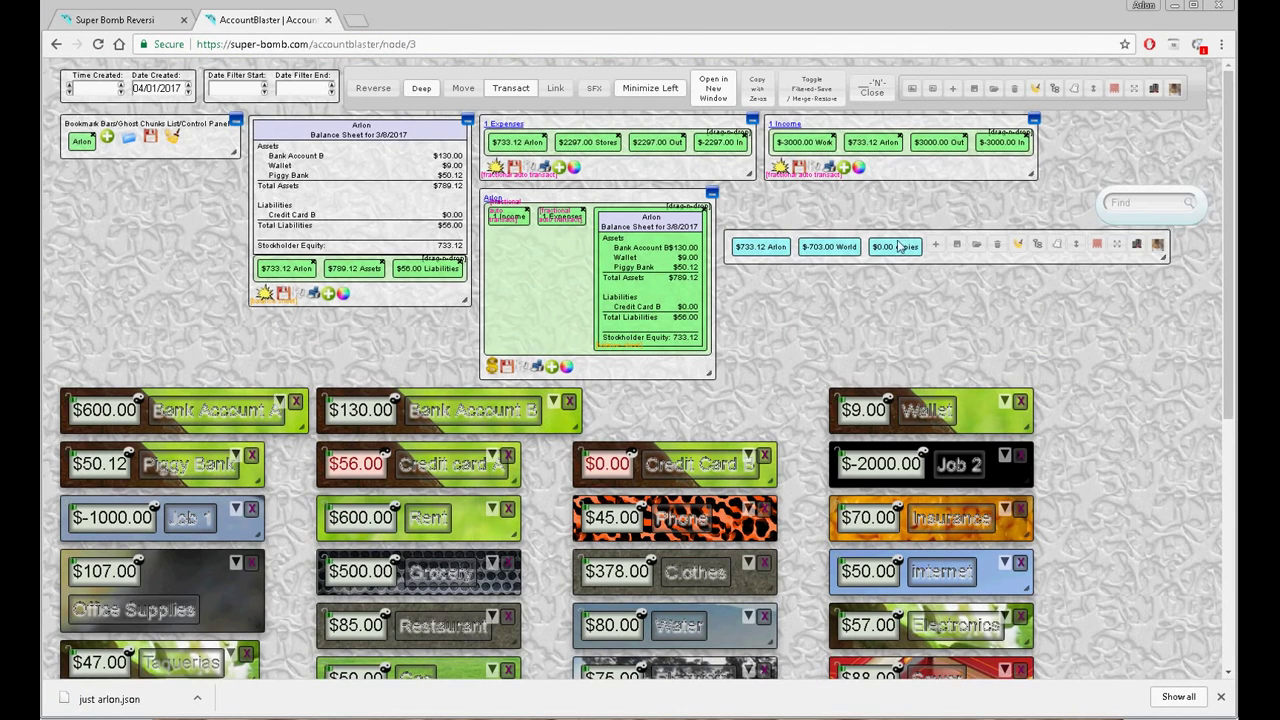
scroll(1224, 434, down, 5)
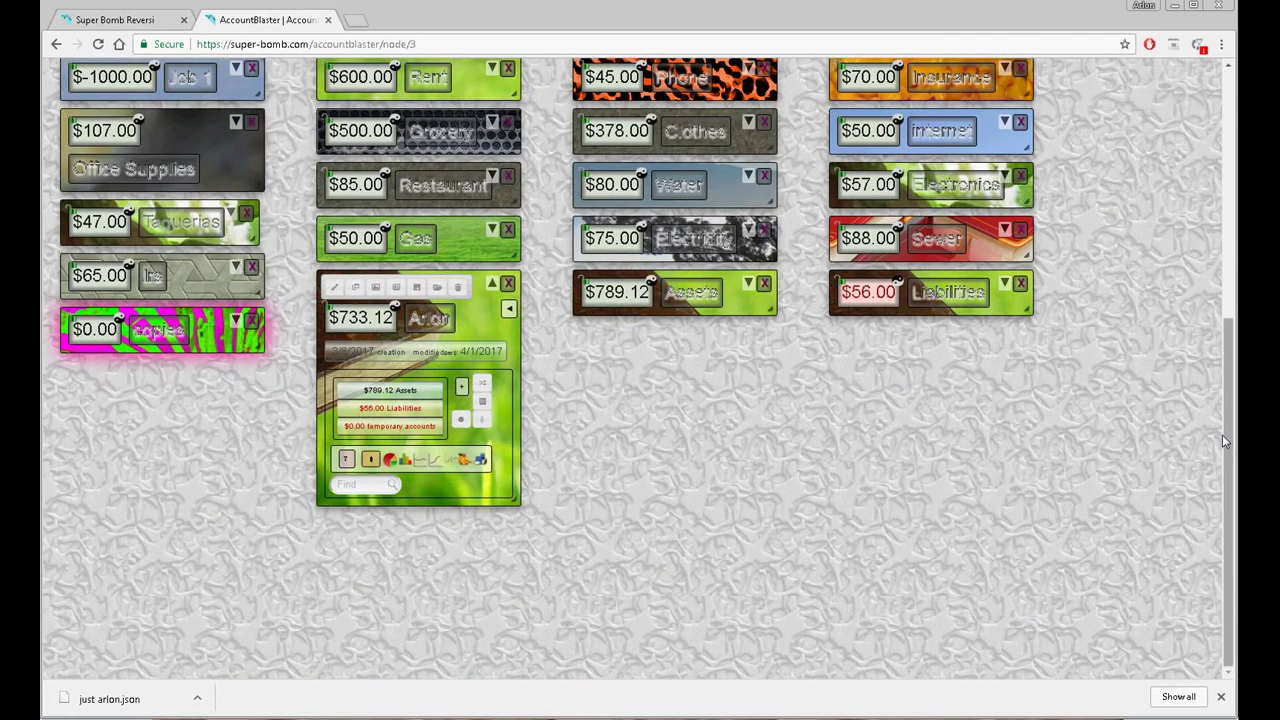
click(236, 321)
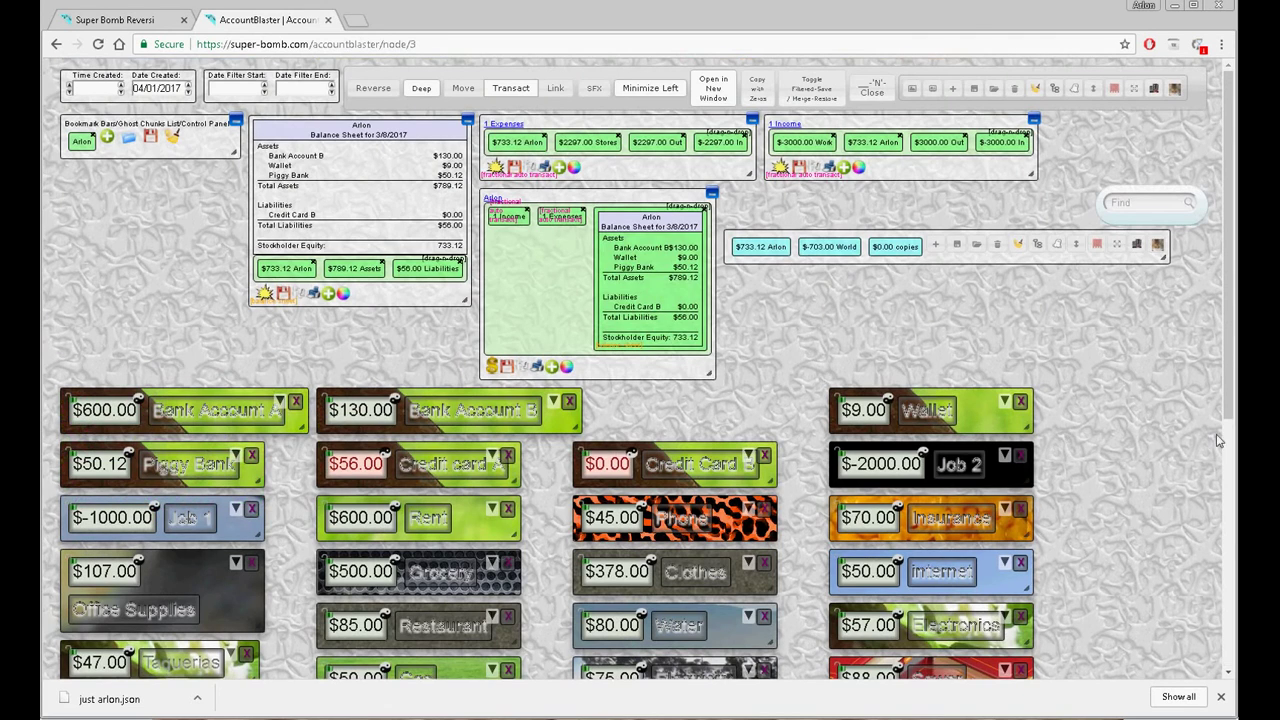
scroll(1224, 441, down, 5)
click(180, 324)
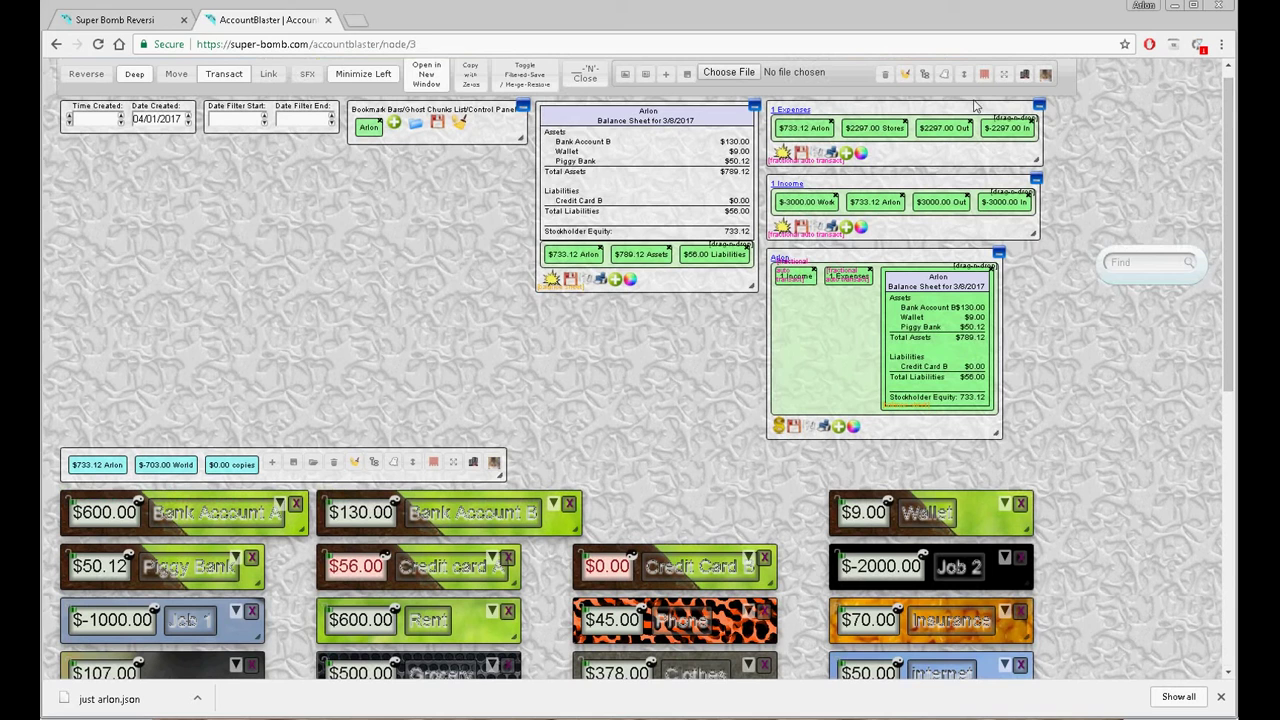
click(728, 72)
click(330, 226)
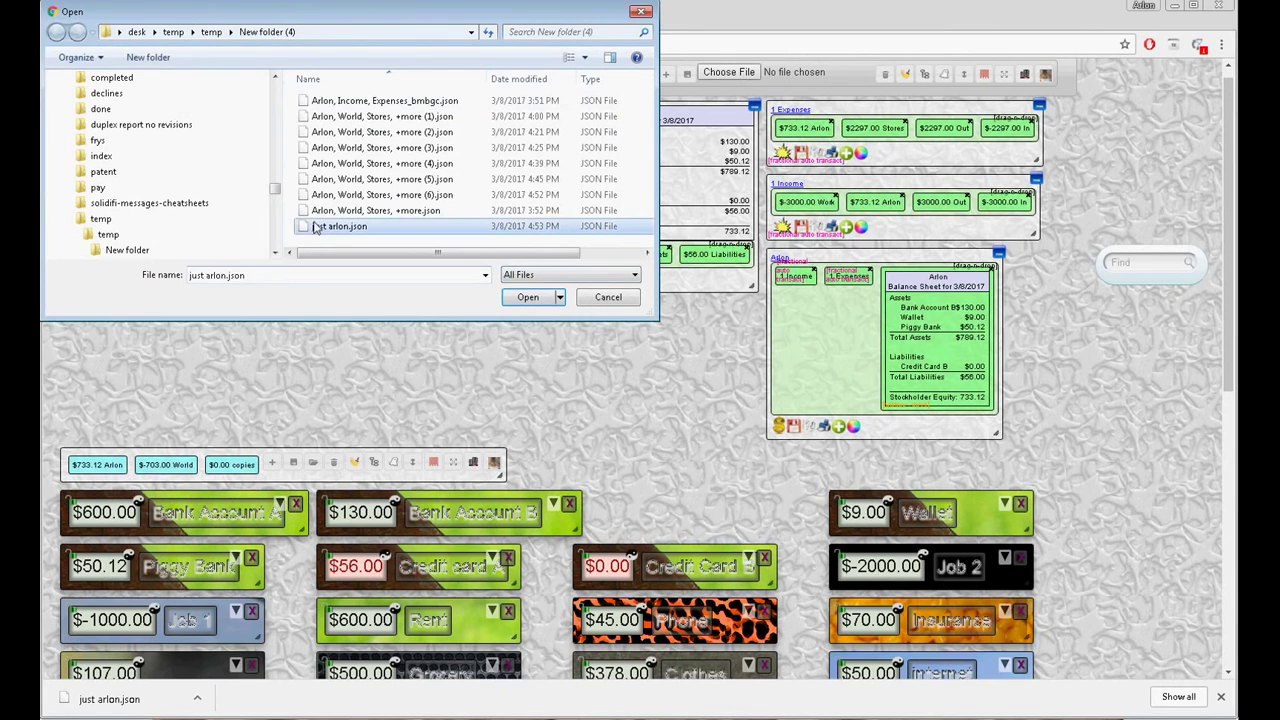
click(530, 297)
Open the loaded copy of the personal account from inside the copies account
scroll(1147, 400, up, 1)
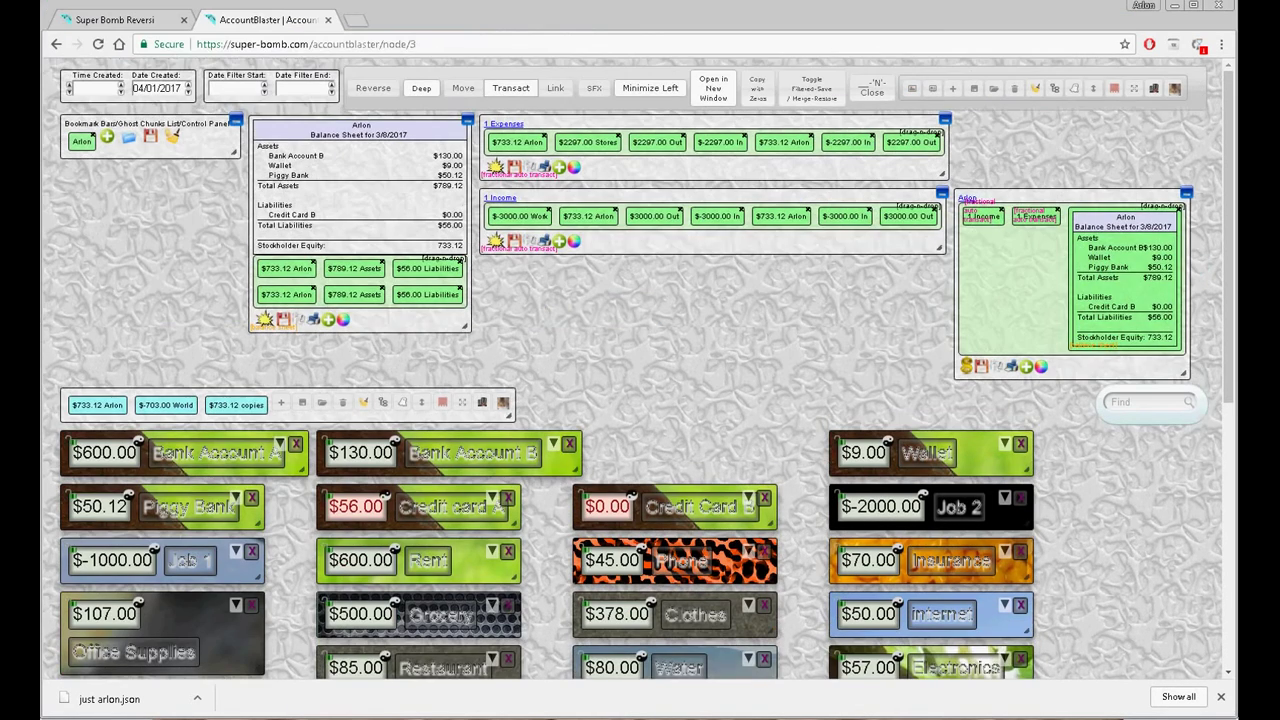
click(1232, 448)
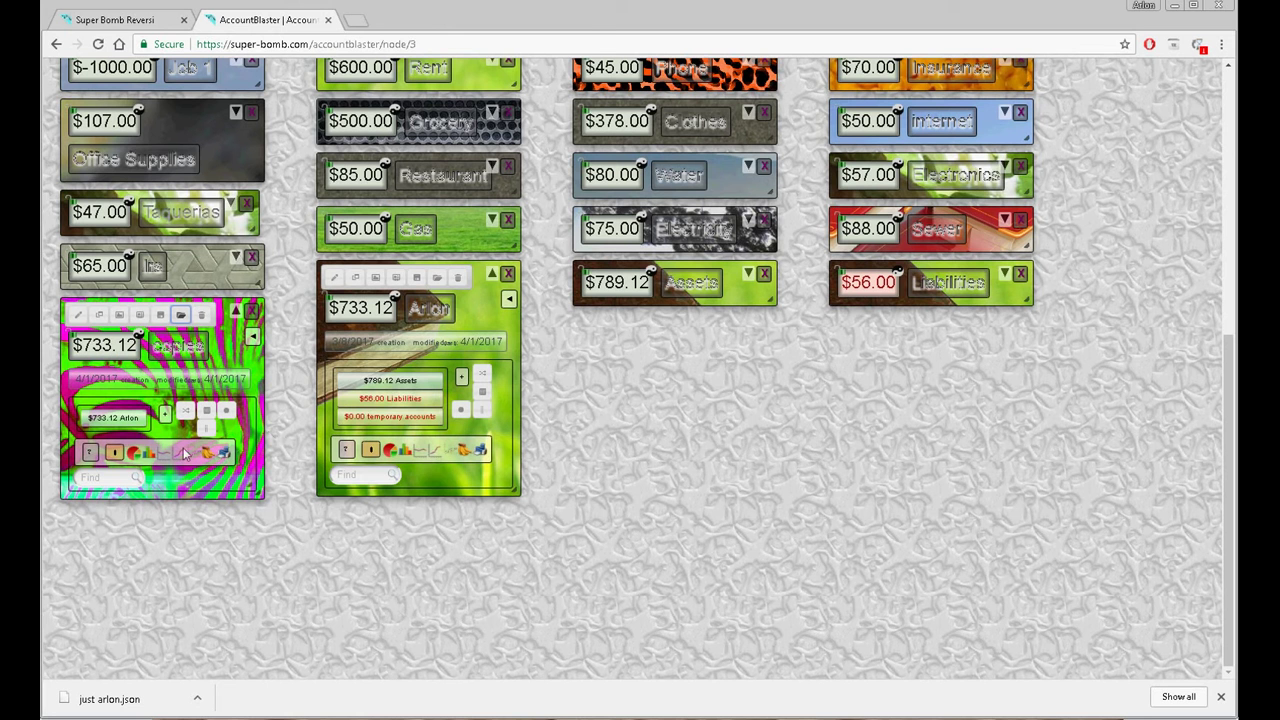
click(103, 425)
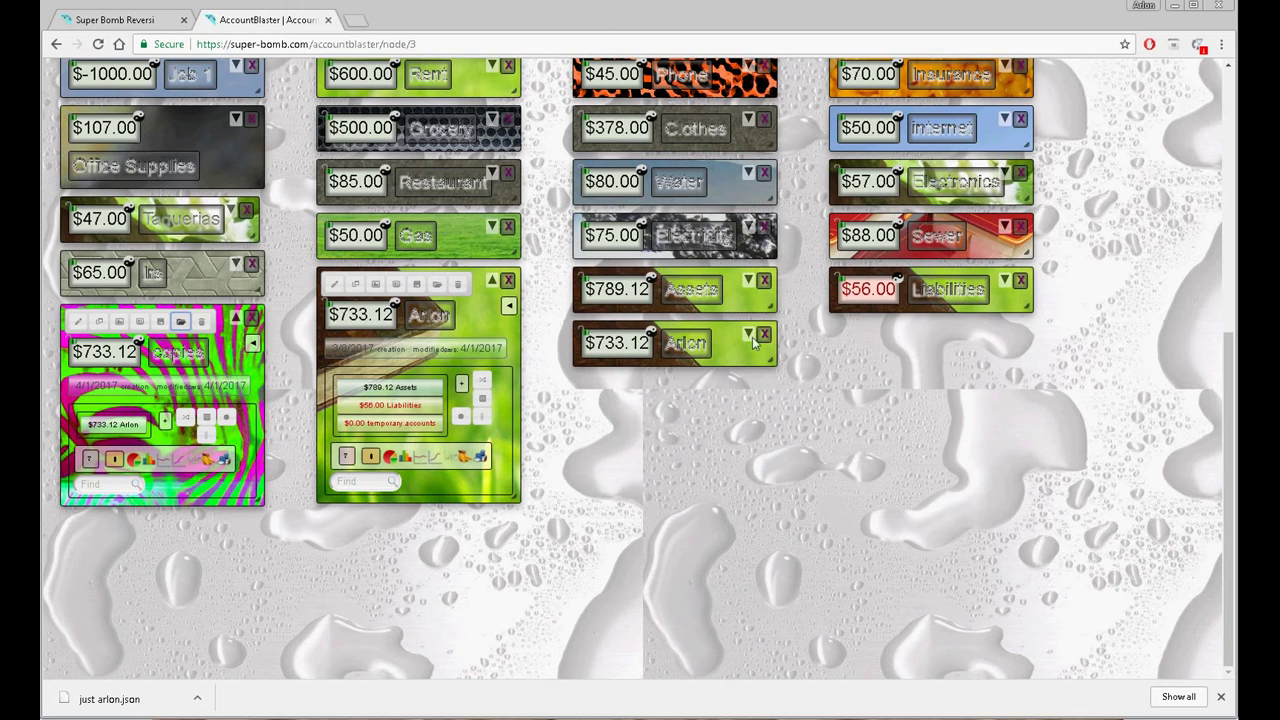
Expand the loaded copy of the personal account and rename it to the account holder's first name followed by "Copy"
click(748, 338)
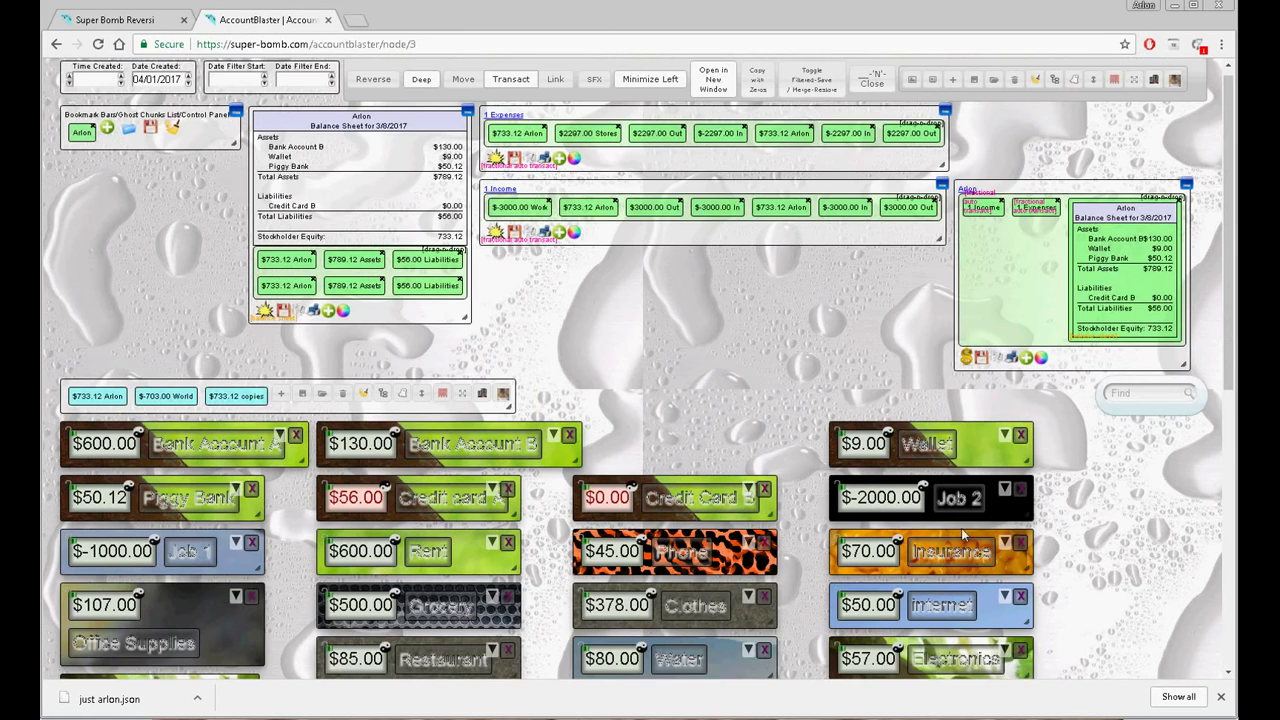
scroll(961, 528, down, 5)
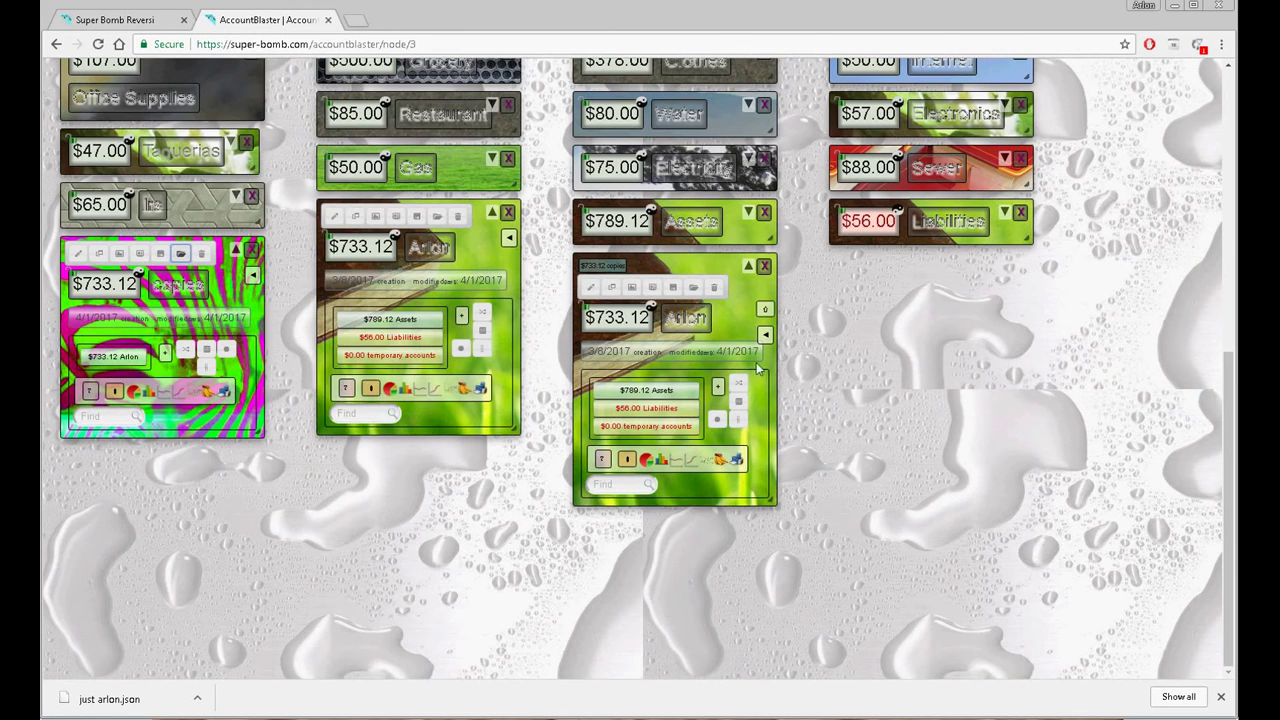
click(652, 287)
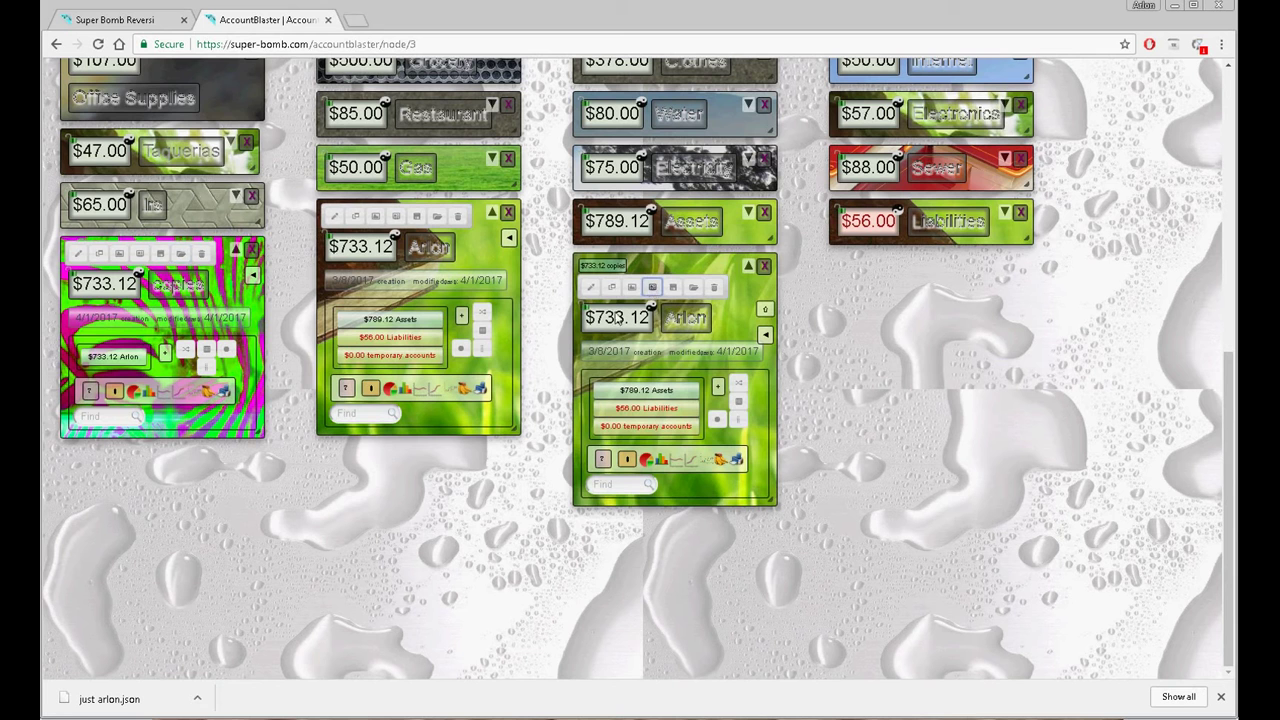
scroll(655, 320, up, 1)
key(ctrl+v)
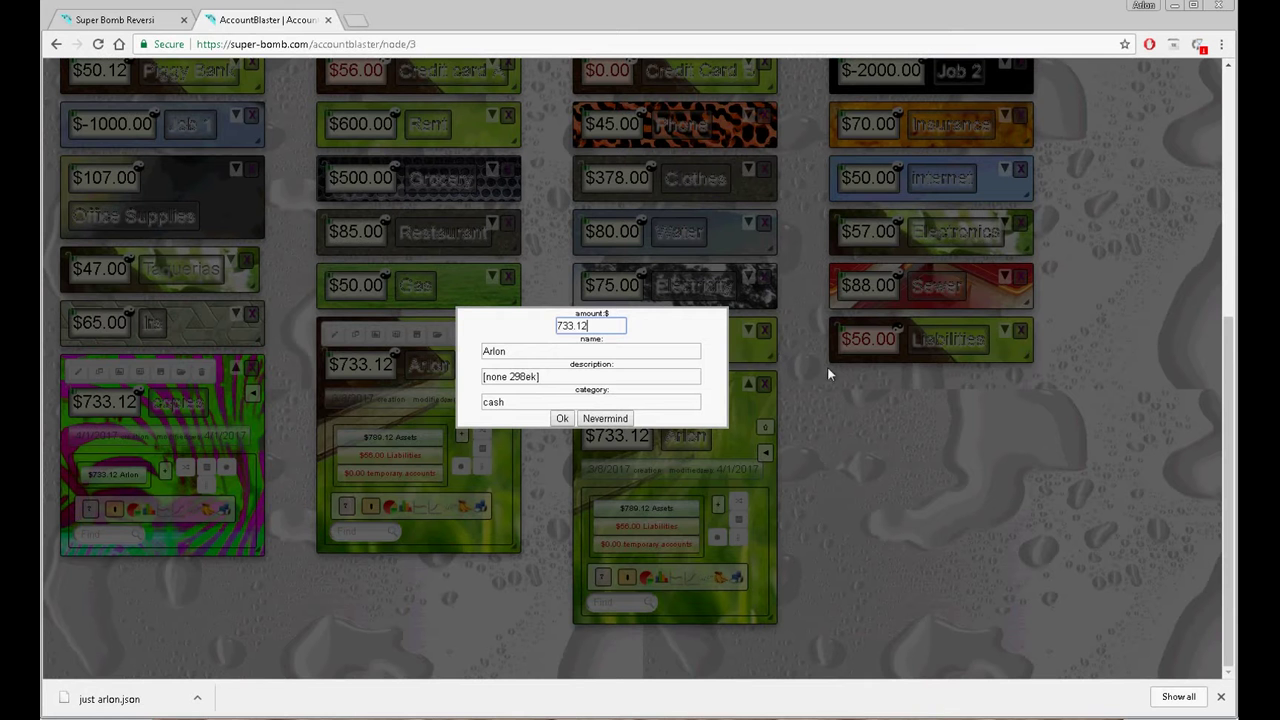
click(565, 352)
text(Arlon C)
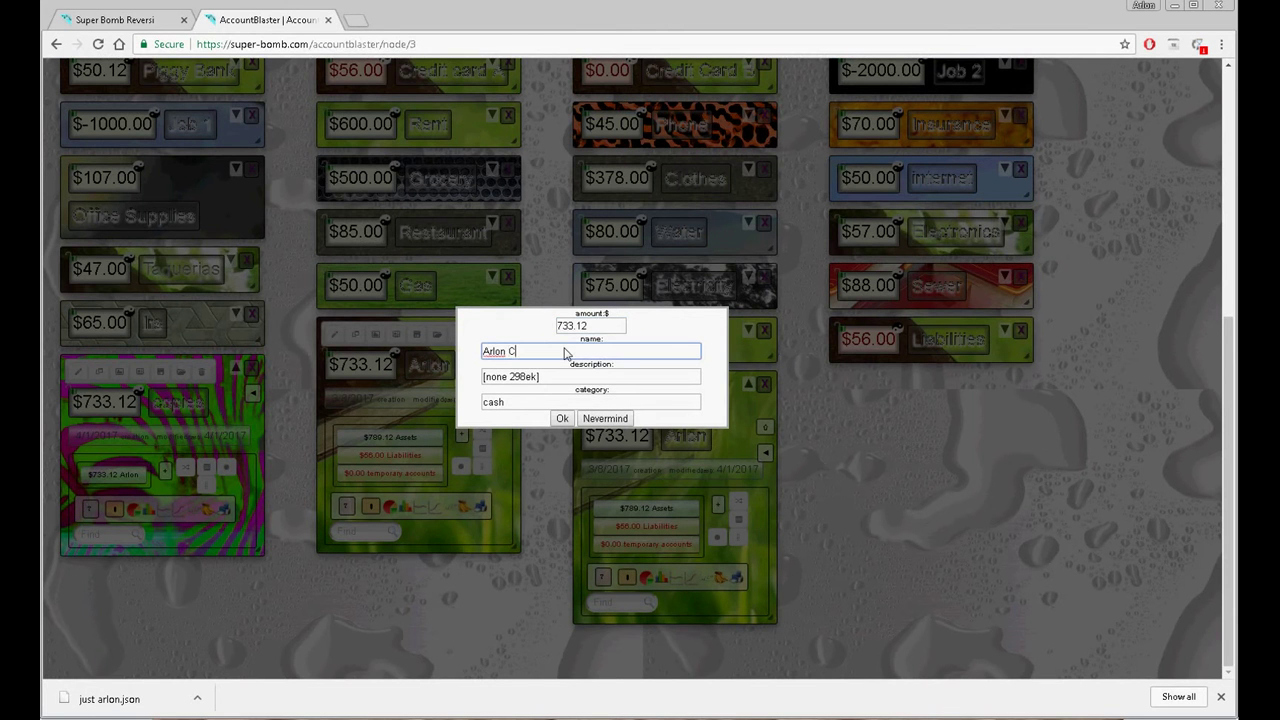
text(opy)
key(Return)
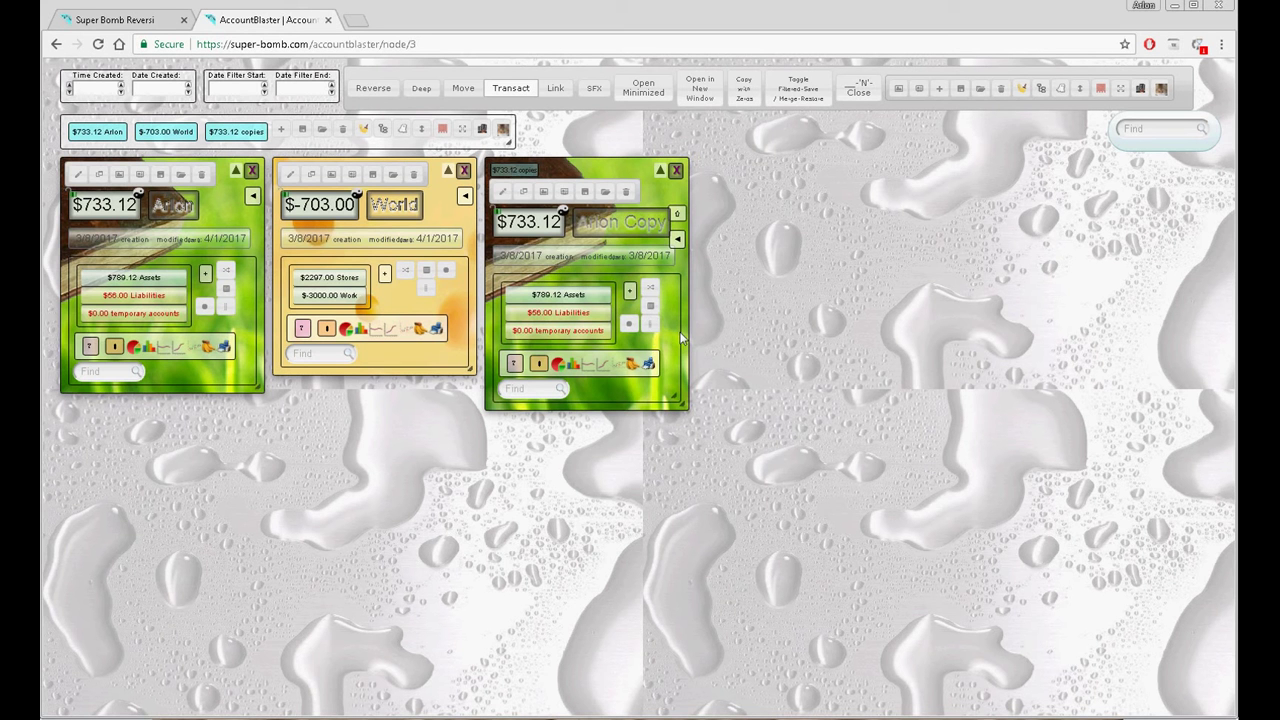
In the copy's Expenses, open Out and match its children's themes and categories to the children's twin's parent's twin's parent
click(561, 333)
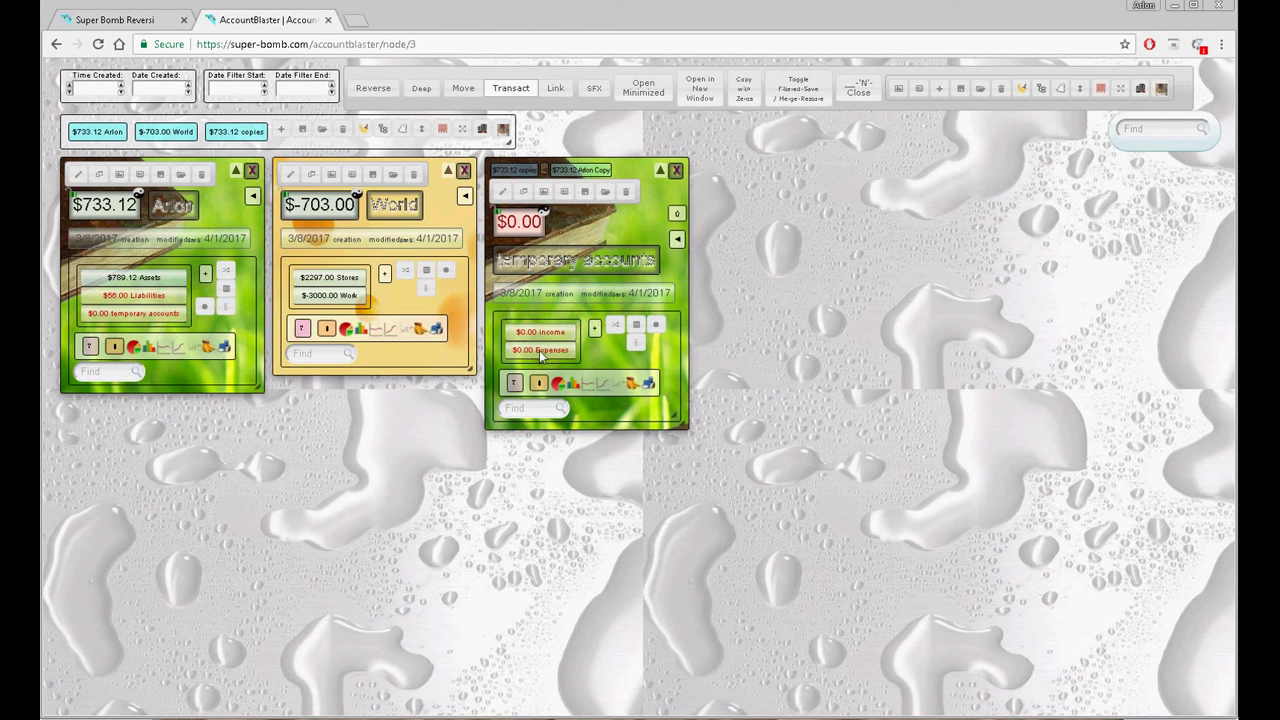
click(540, 352)
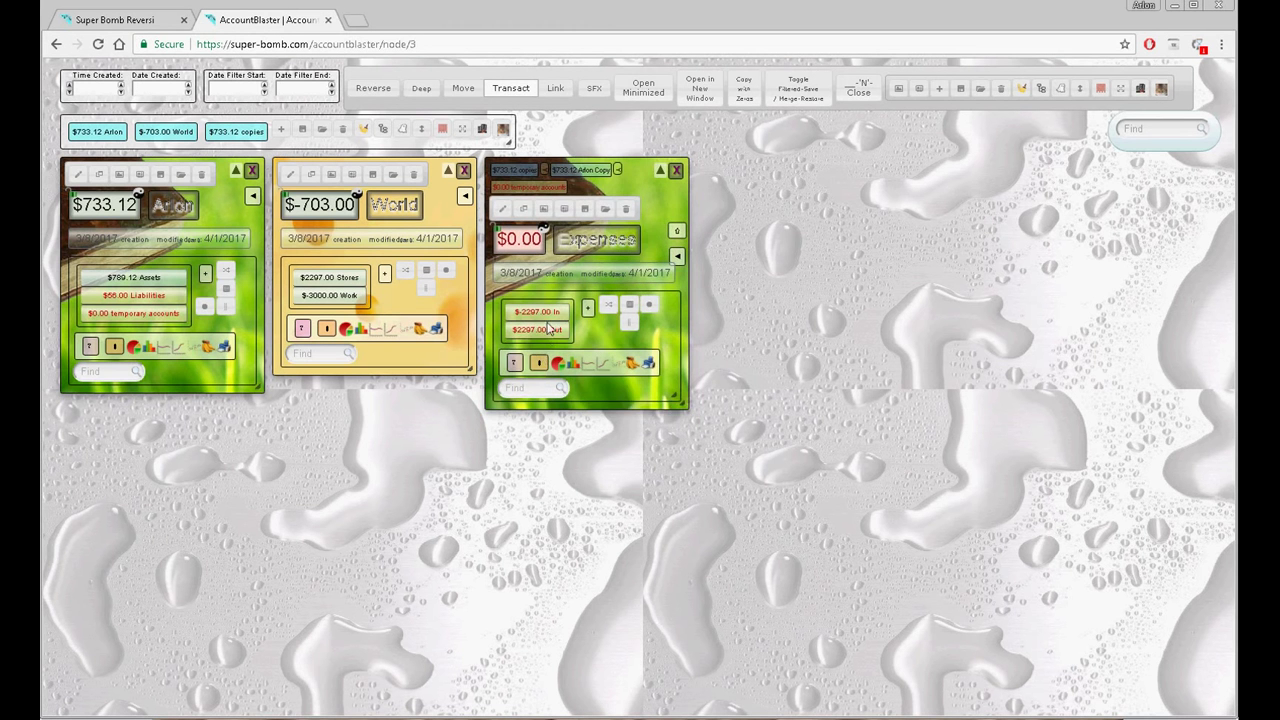
click(533, 333)
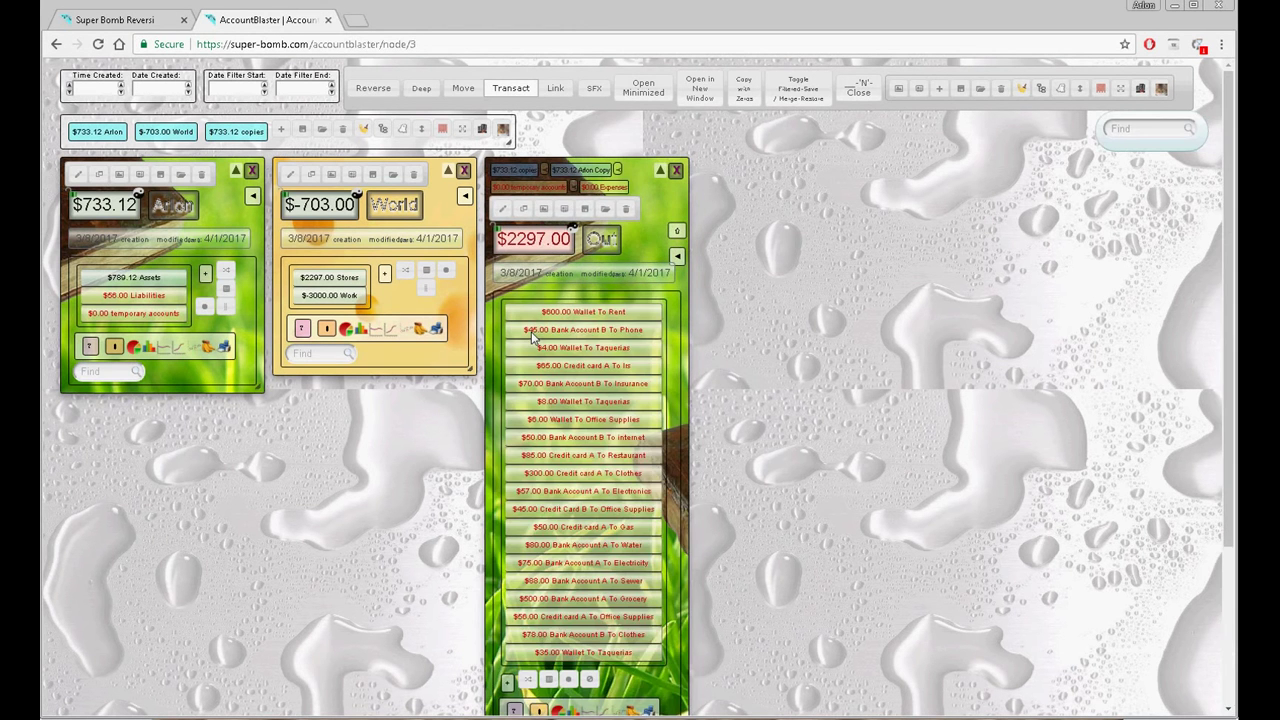
click(514, 710)
click(604, 378)
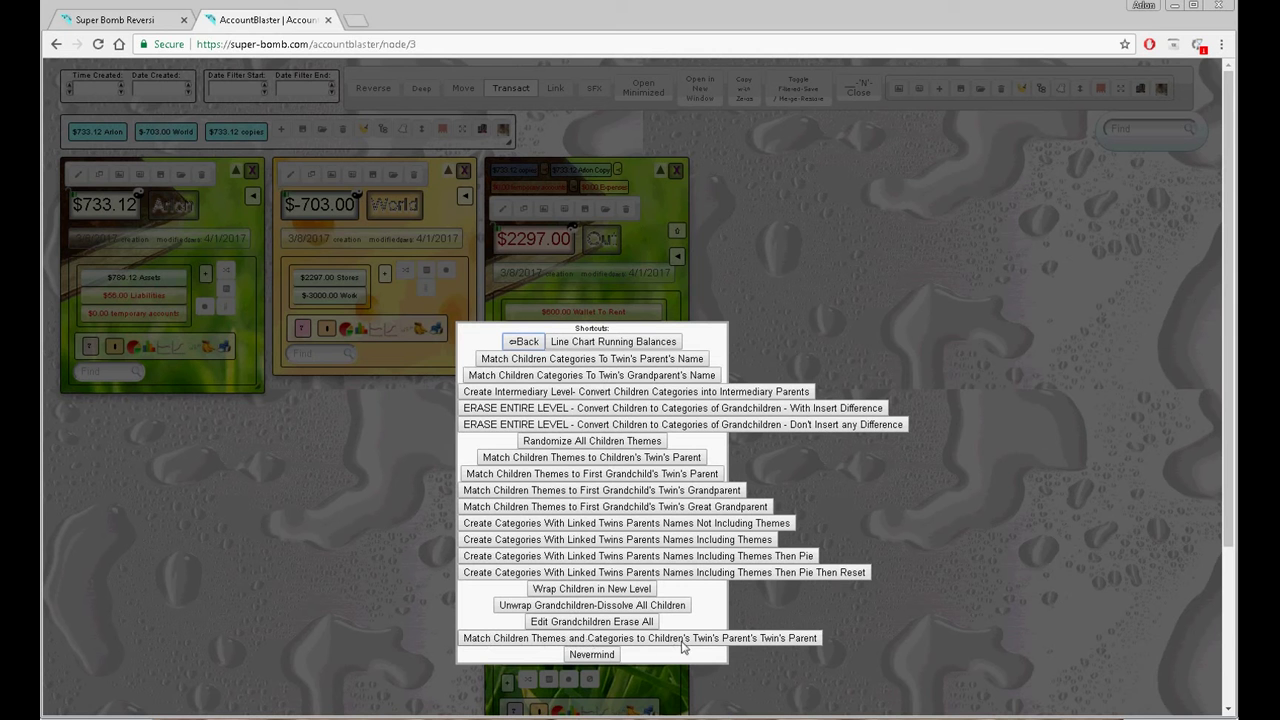
click(757, 642)
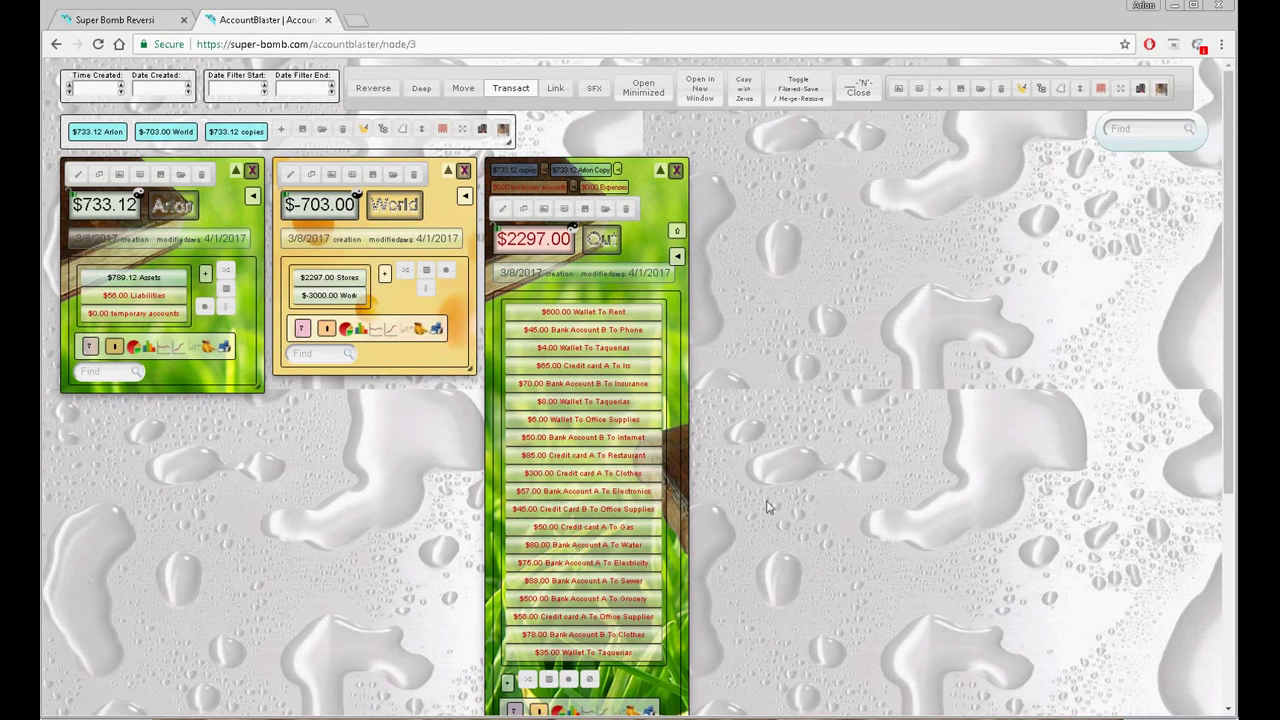
Set accounts to open in new windows and trace the Wallet To Rent transaction through its twins and parents to the Rent account
click(708, 90)
click(588, 313)
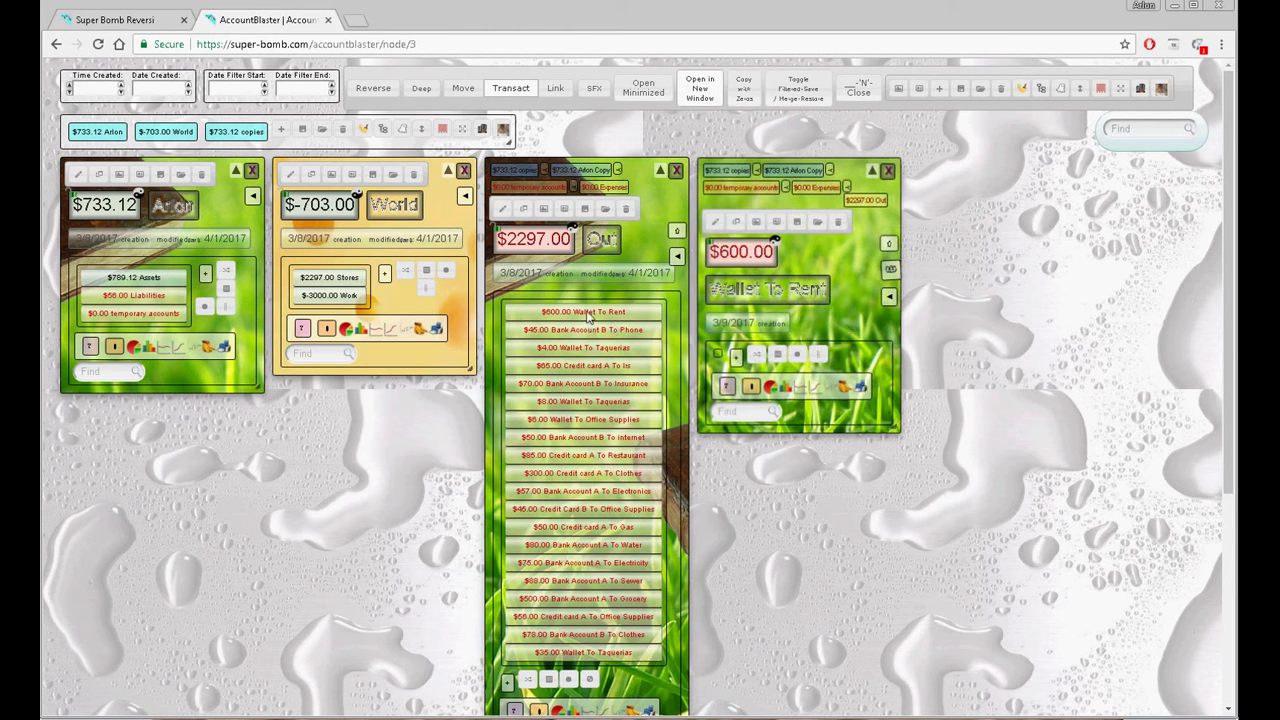
click(889, 270)
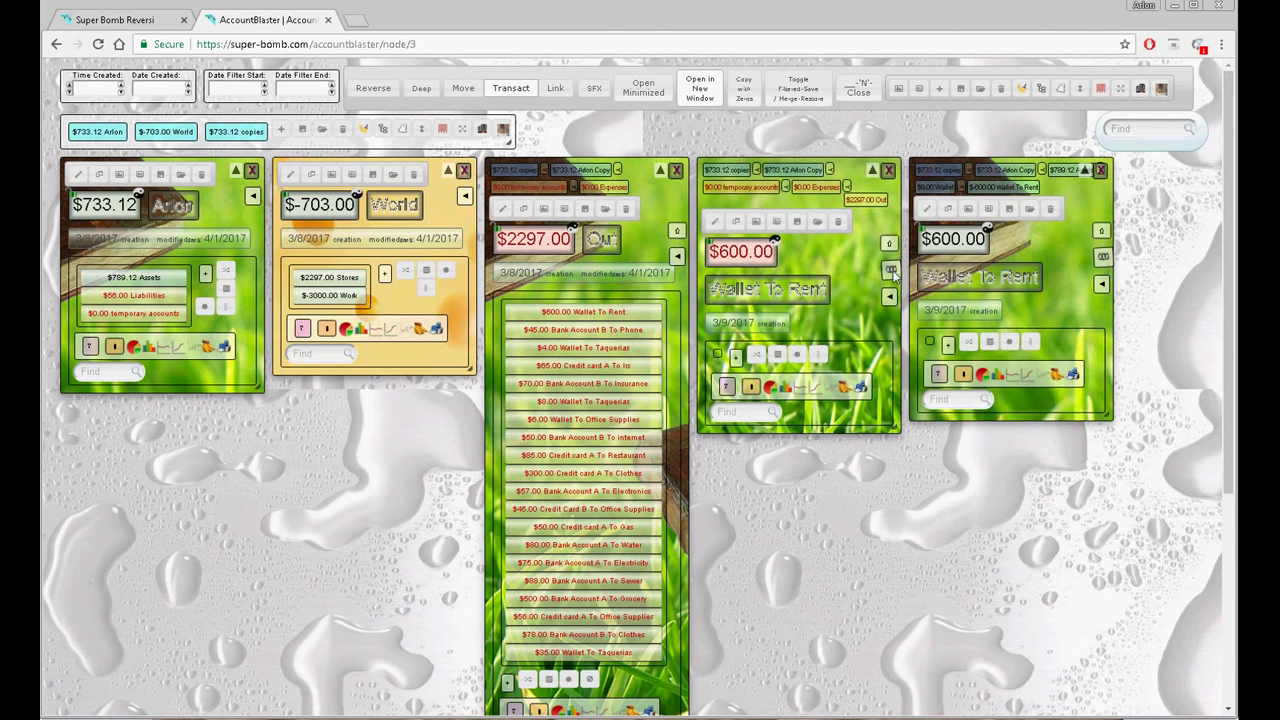
click(1101, 231)
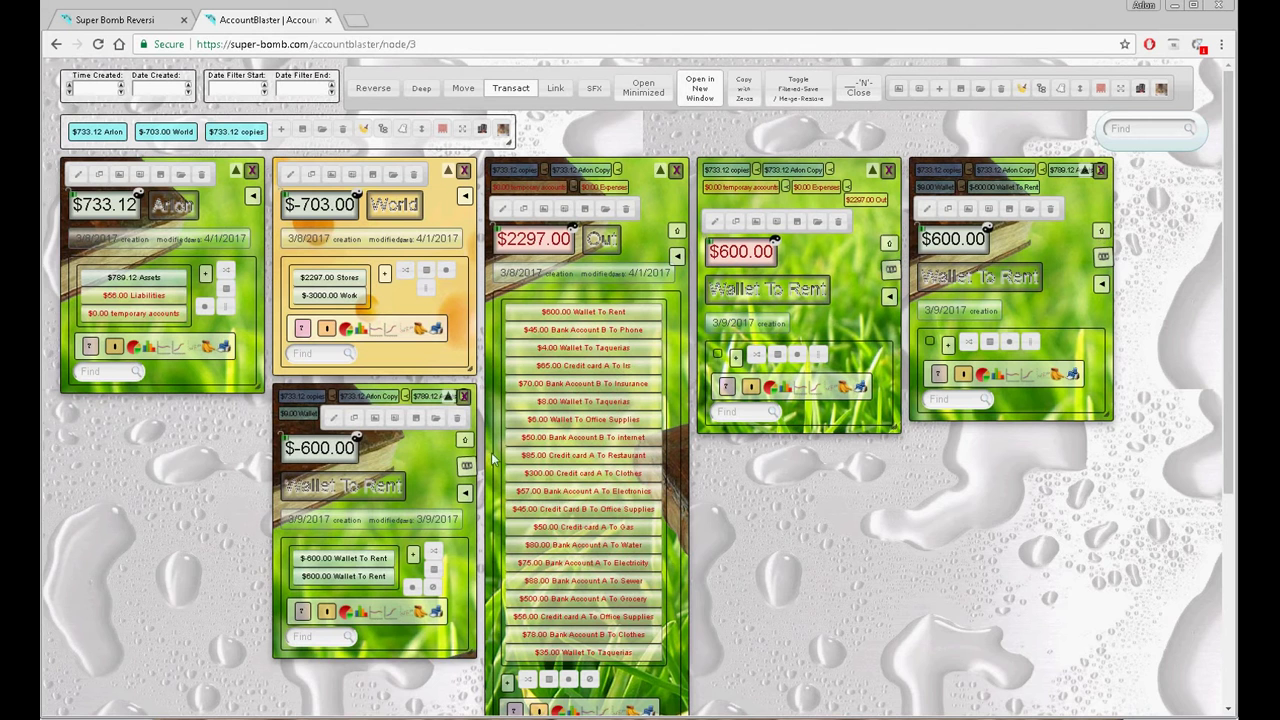
click(466, 466)
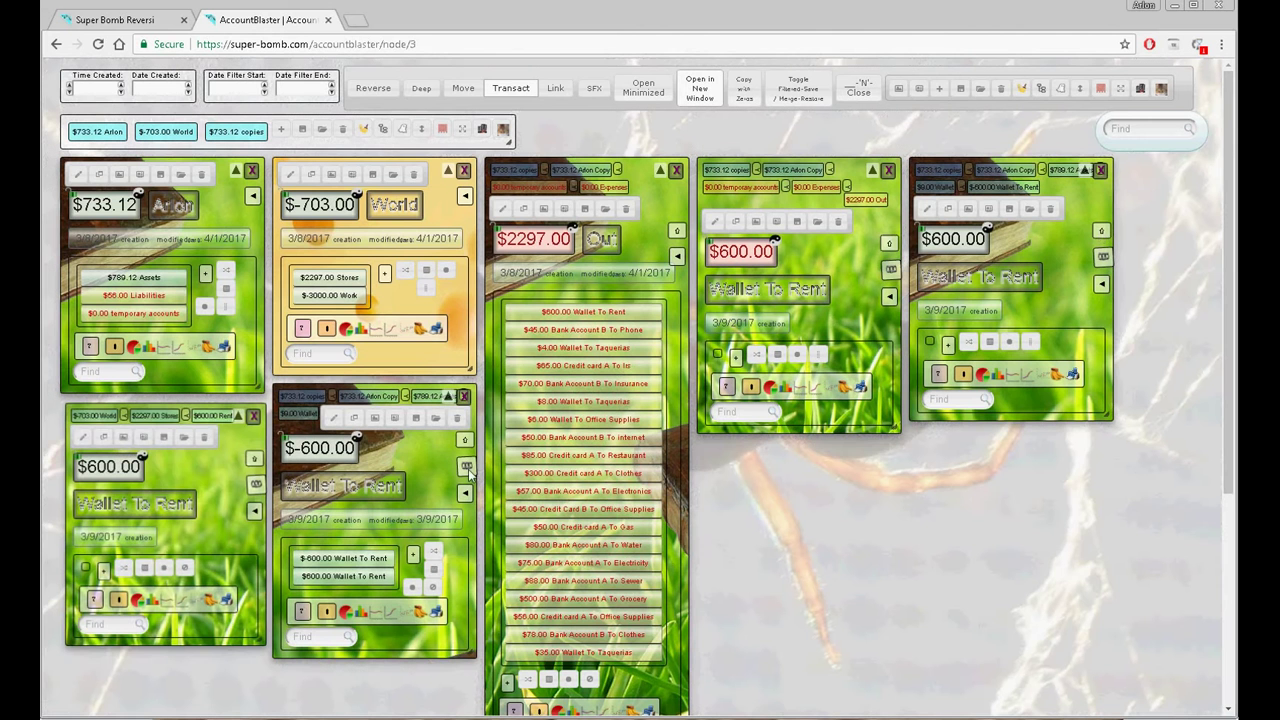
click(253, 457)
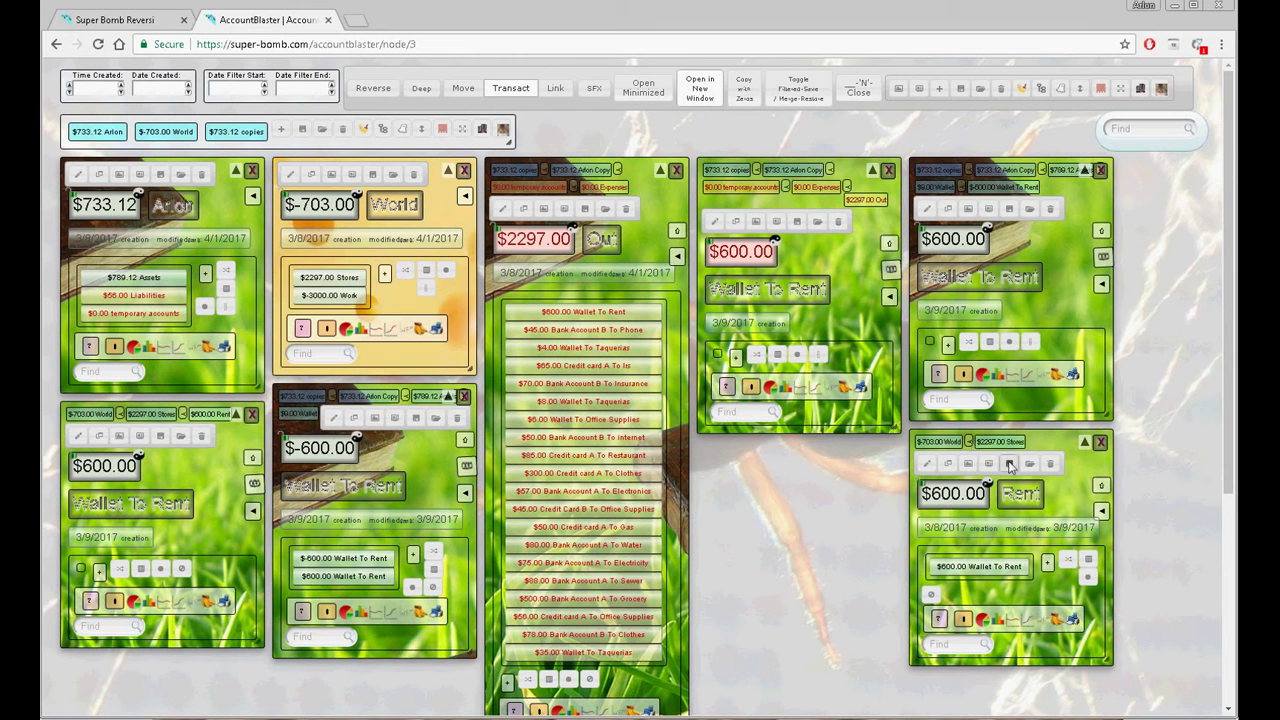
Close the Rent account window and all the Wallet To Rent transaction windows
click(1101, 443)
click(462, 398)
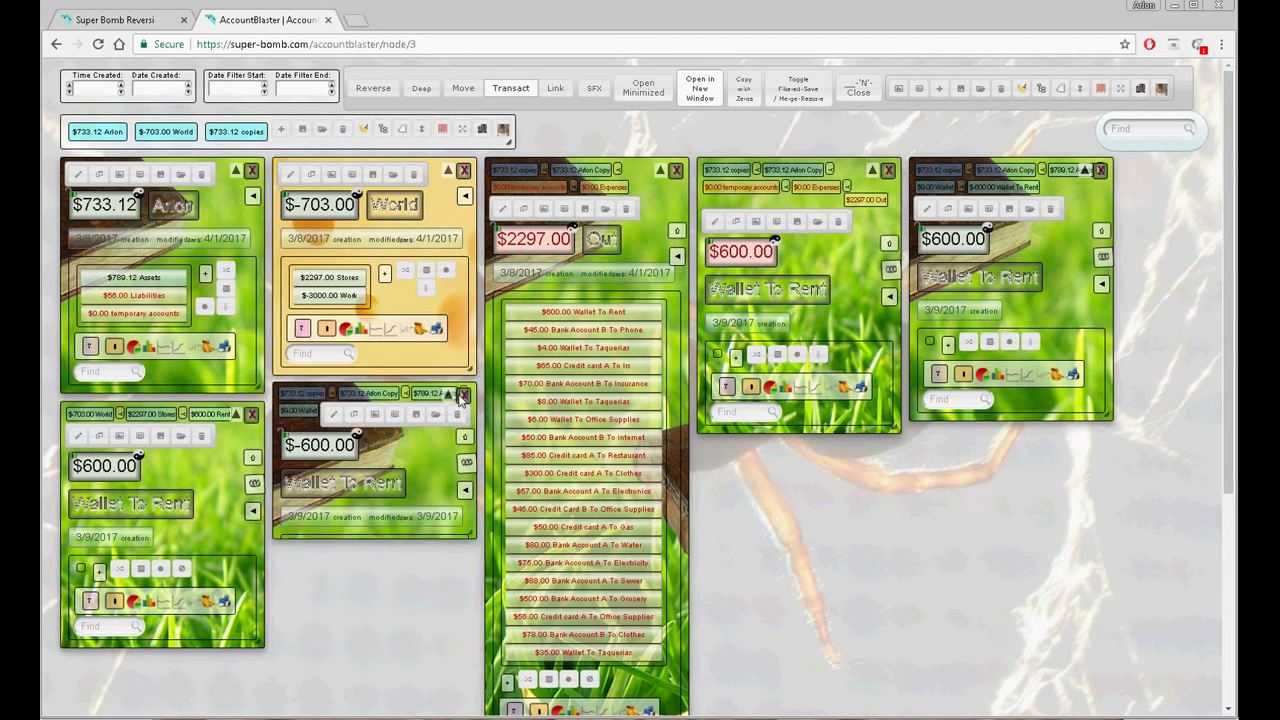
click(252, 414)
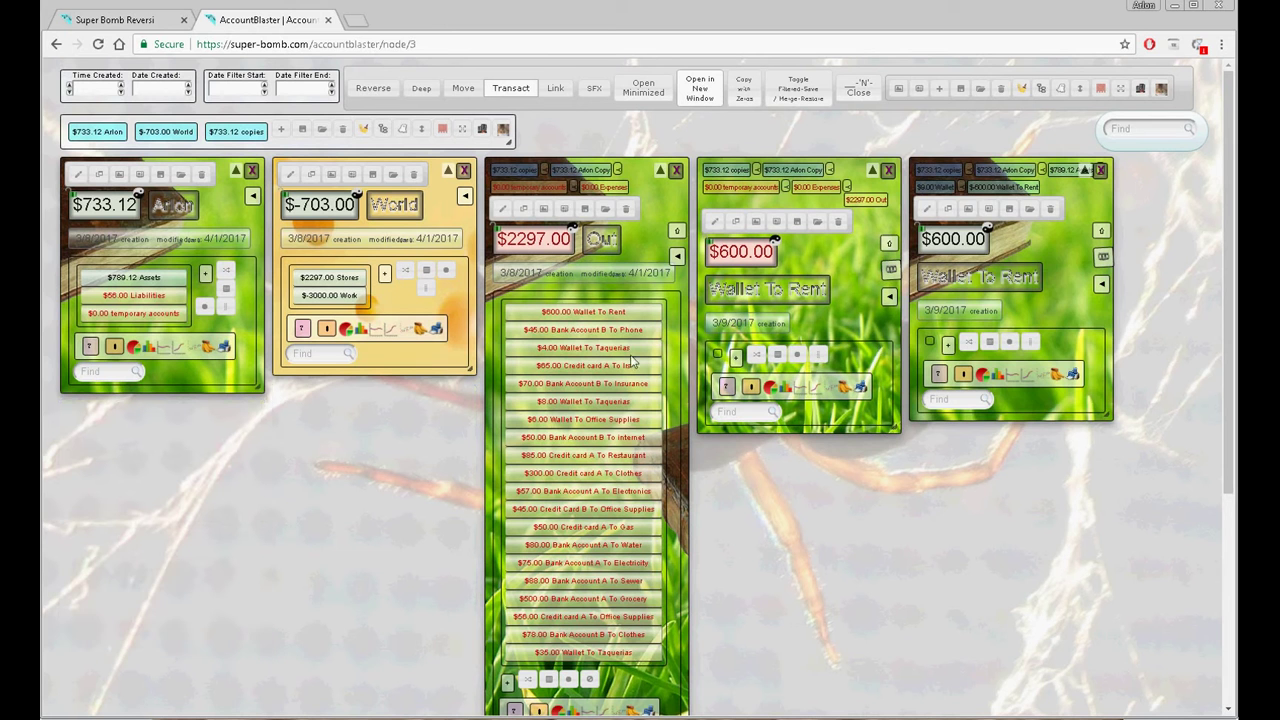
click(1100, 170)
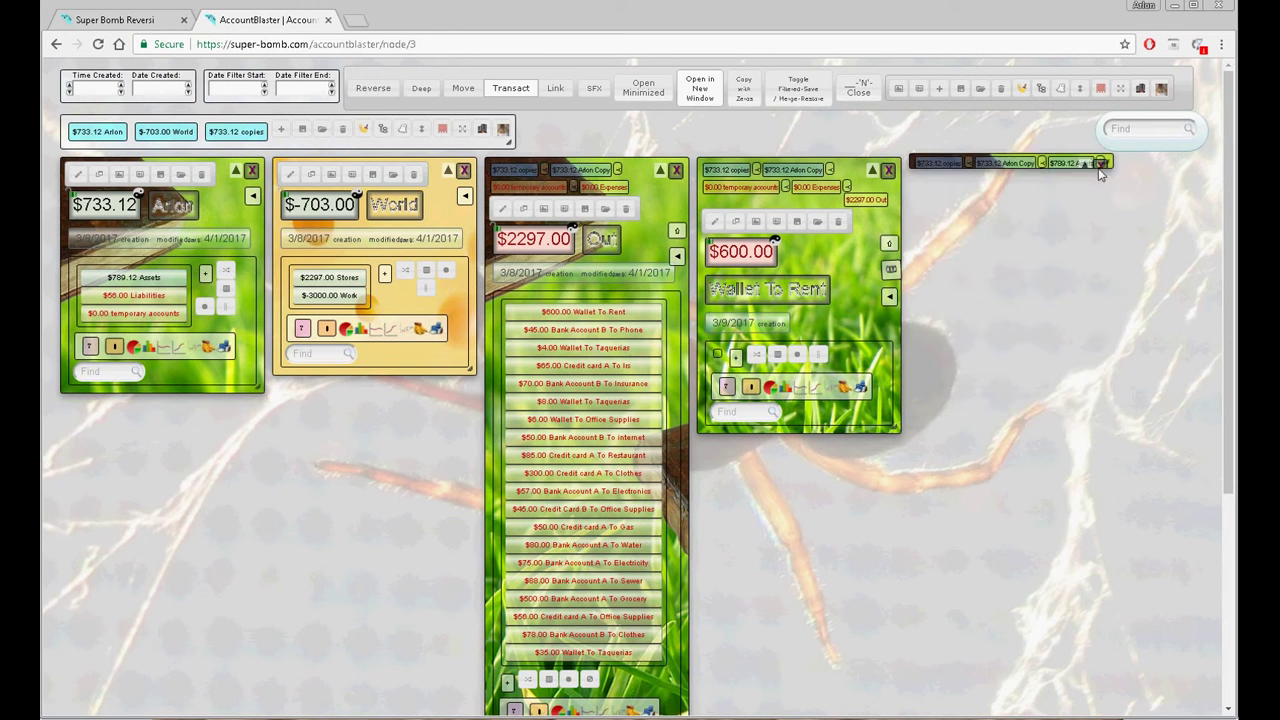
click(888, 170)
Reapply the shortcut matching Out's children's themes and categories to their twin's parent's twin's parent
click(512, 708)
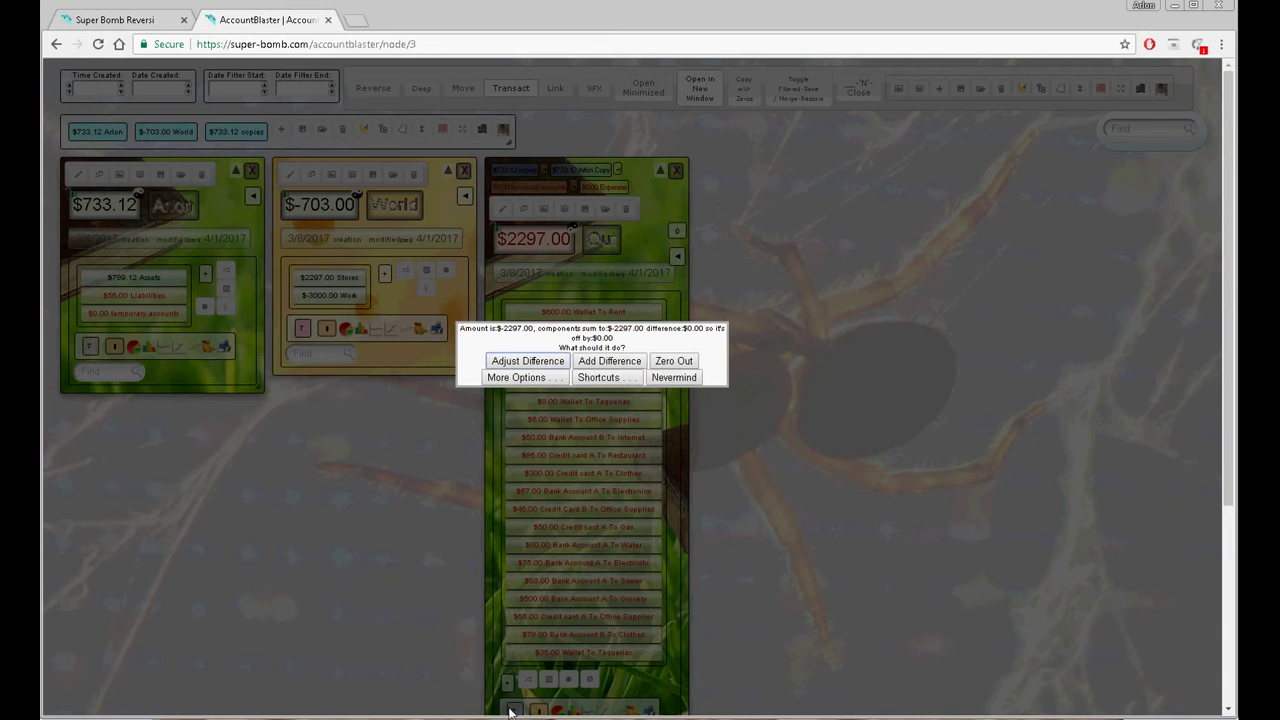
click(609, 381)
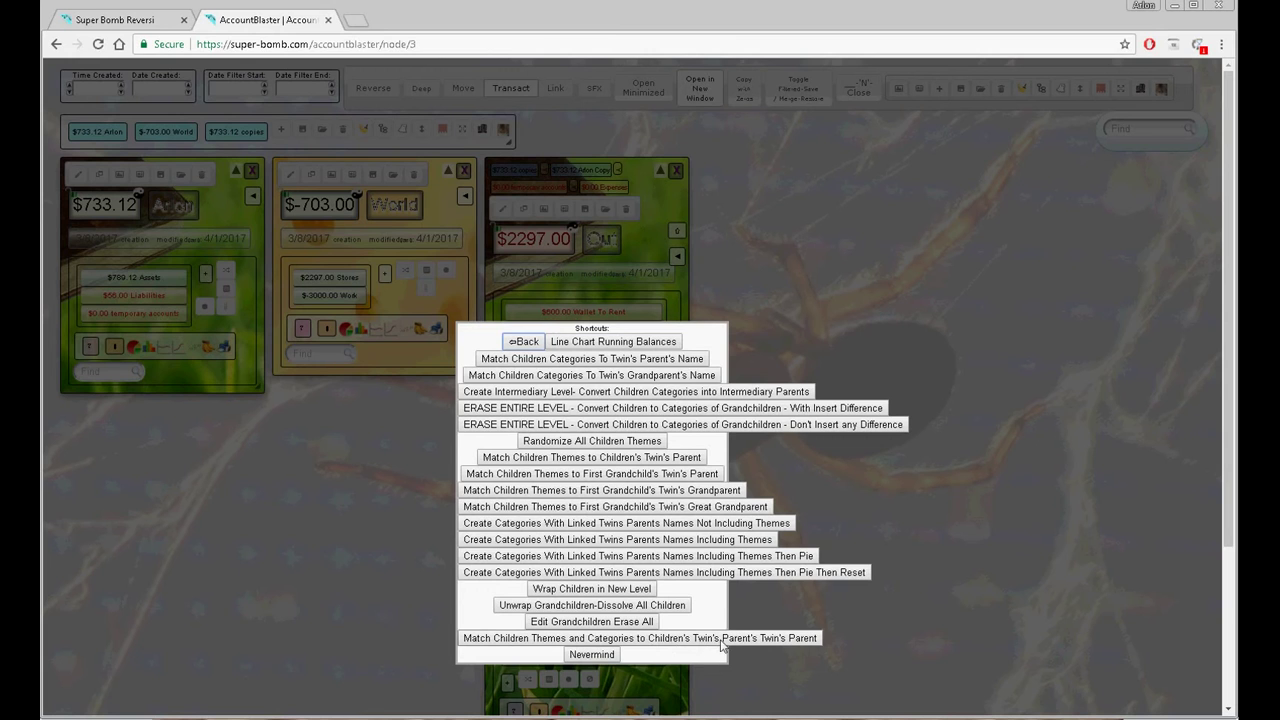
click(774, 640)
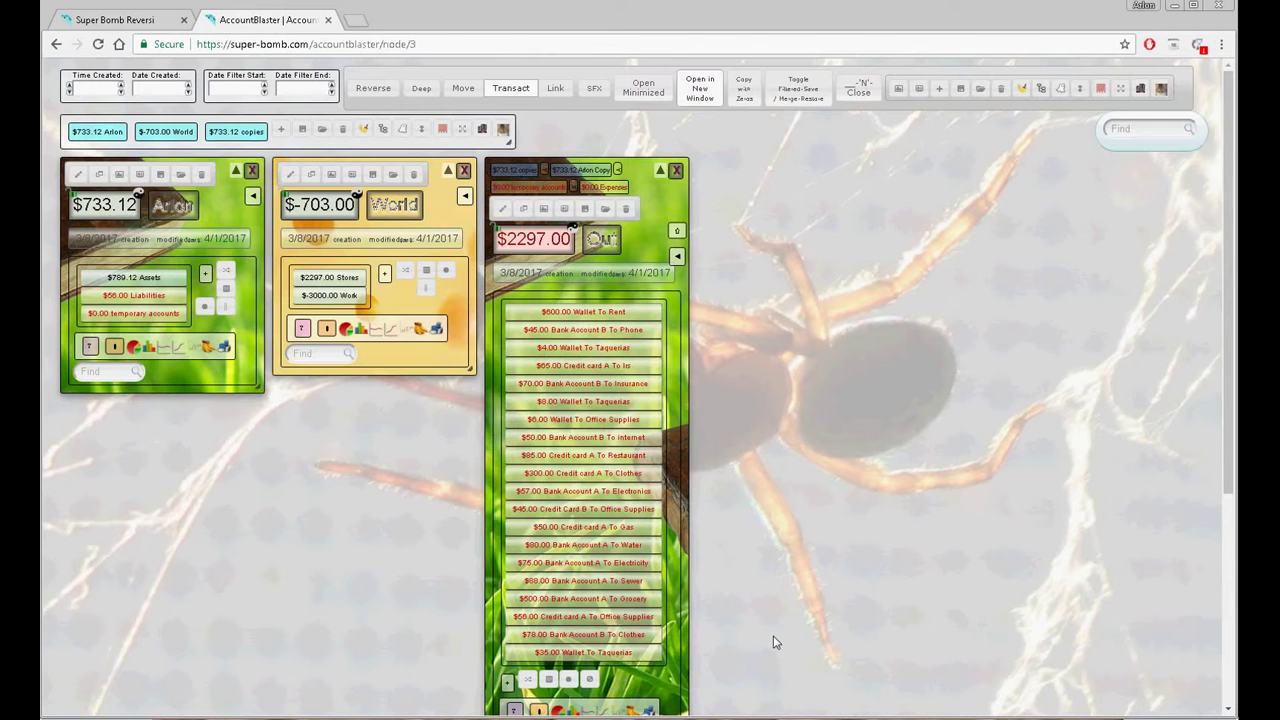
Create an intermediary level in Out that converts the children's categories into parents, and inspect the Taquerias group
click(523, 708)
click(600, 378)
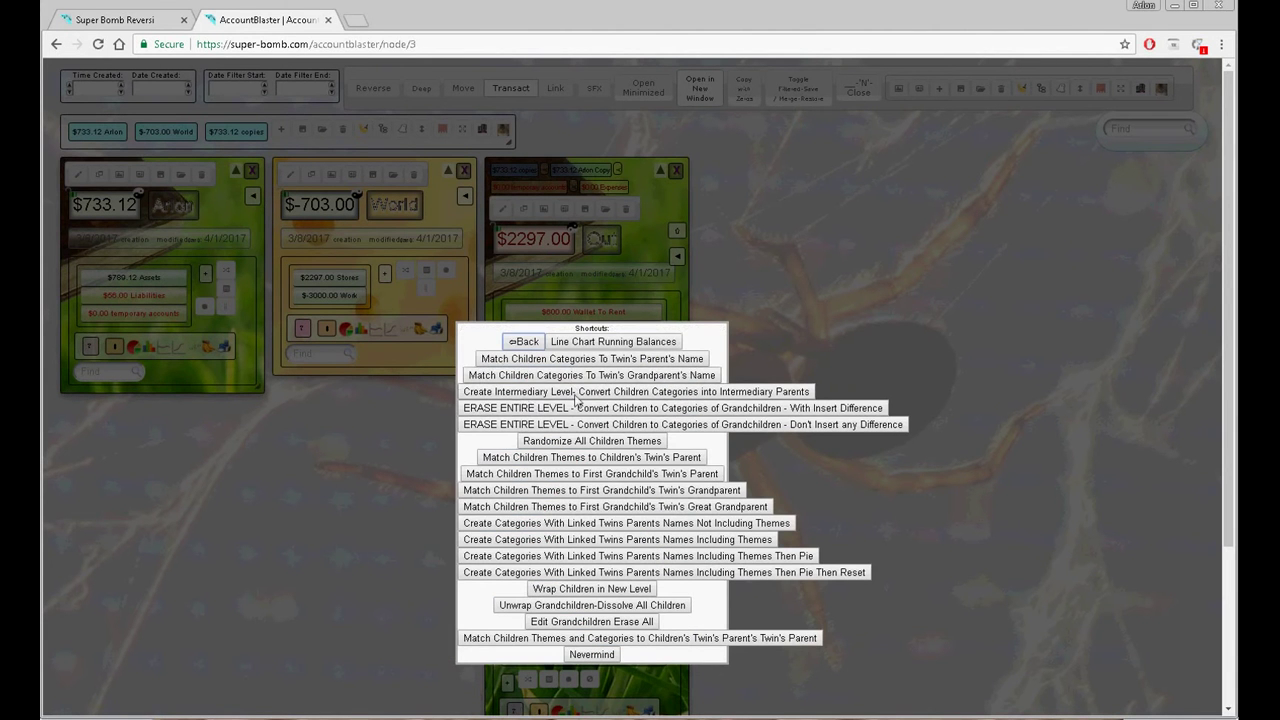
click(784, 395)
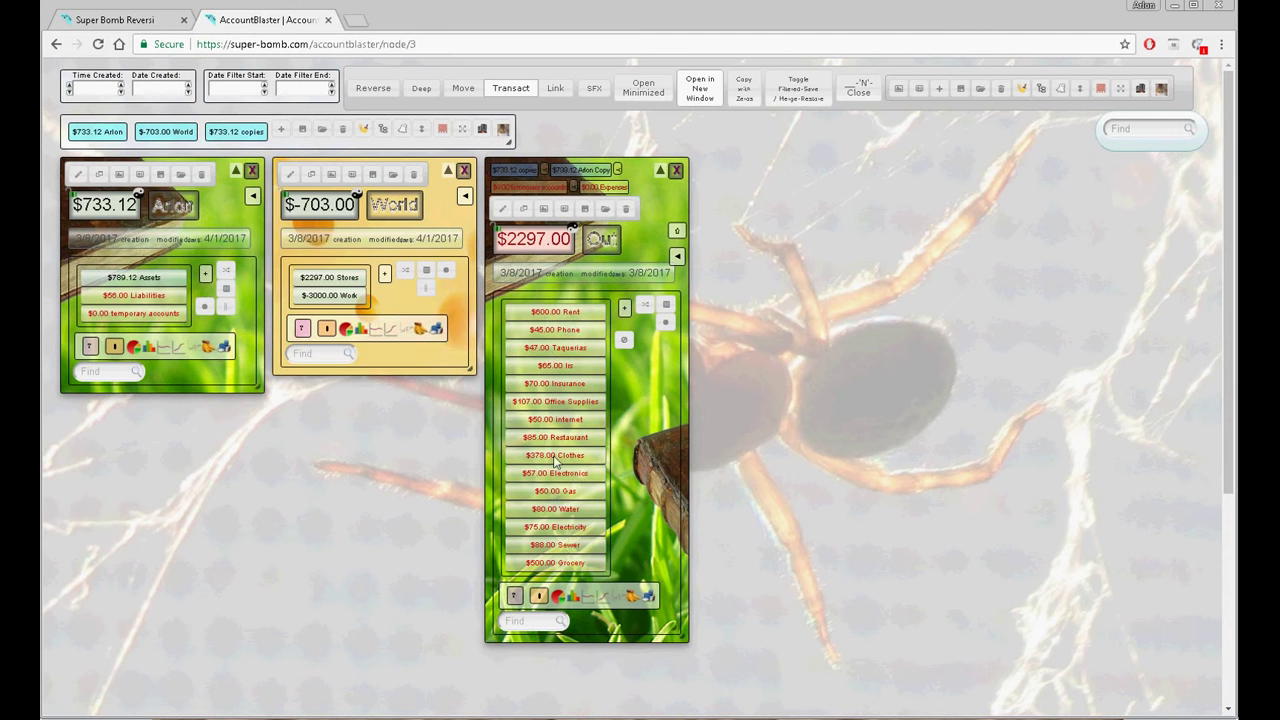
click(566, 348)
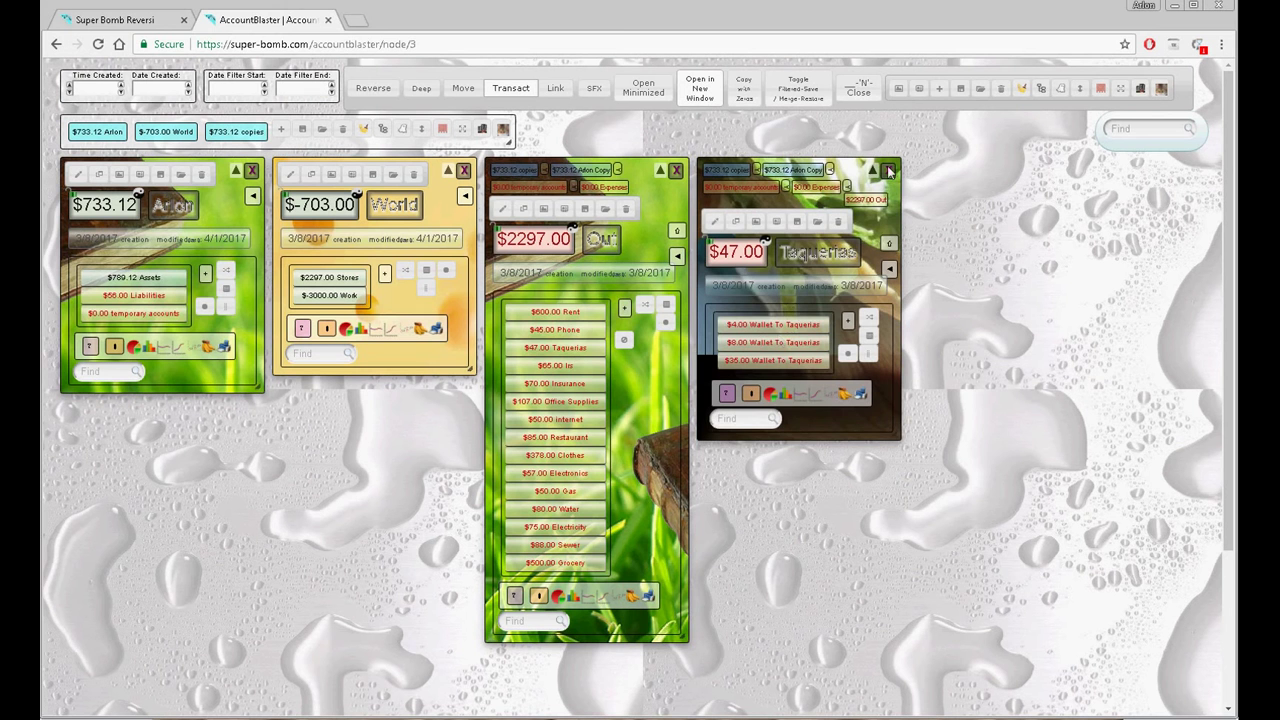
click(887, 172)
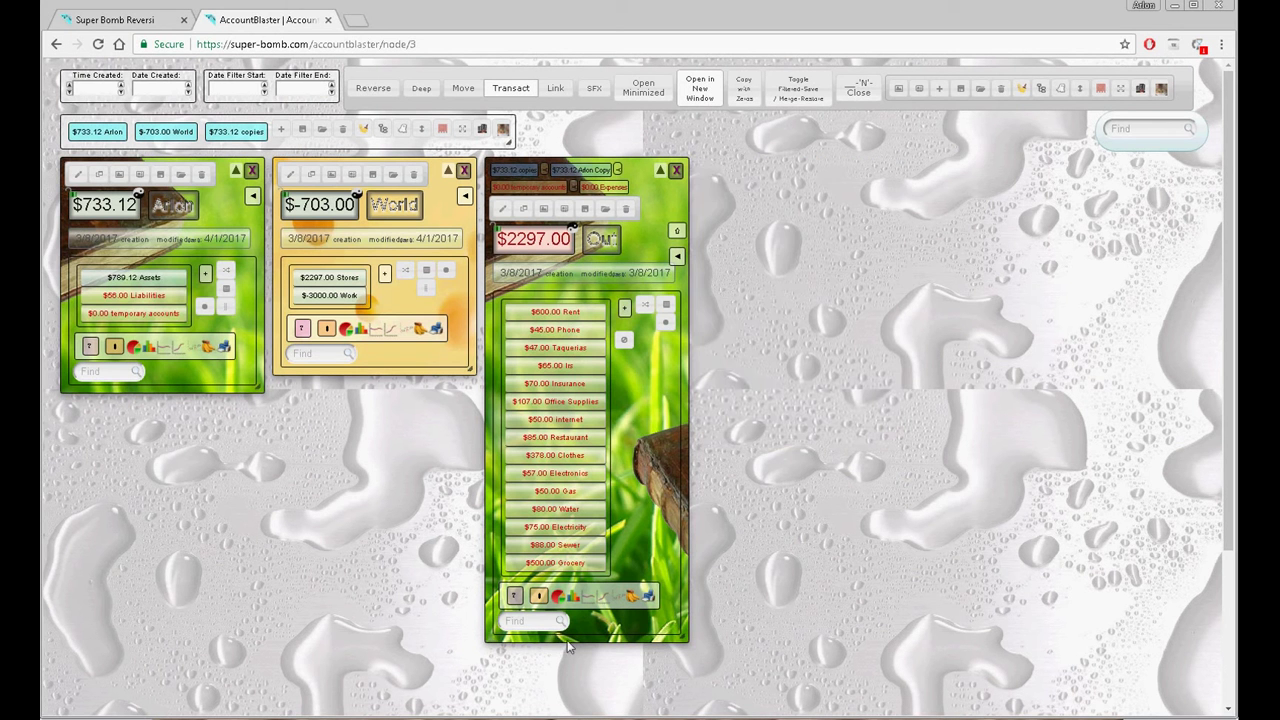
Display a pie chart of the Out account's expense categories and inspect its legend entries, including Office Supplies
click(559, 599)
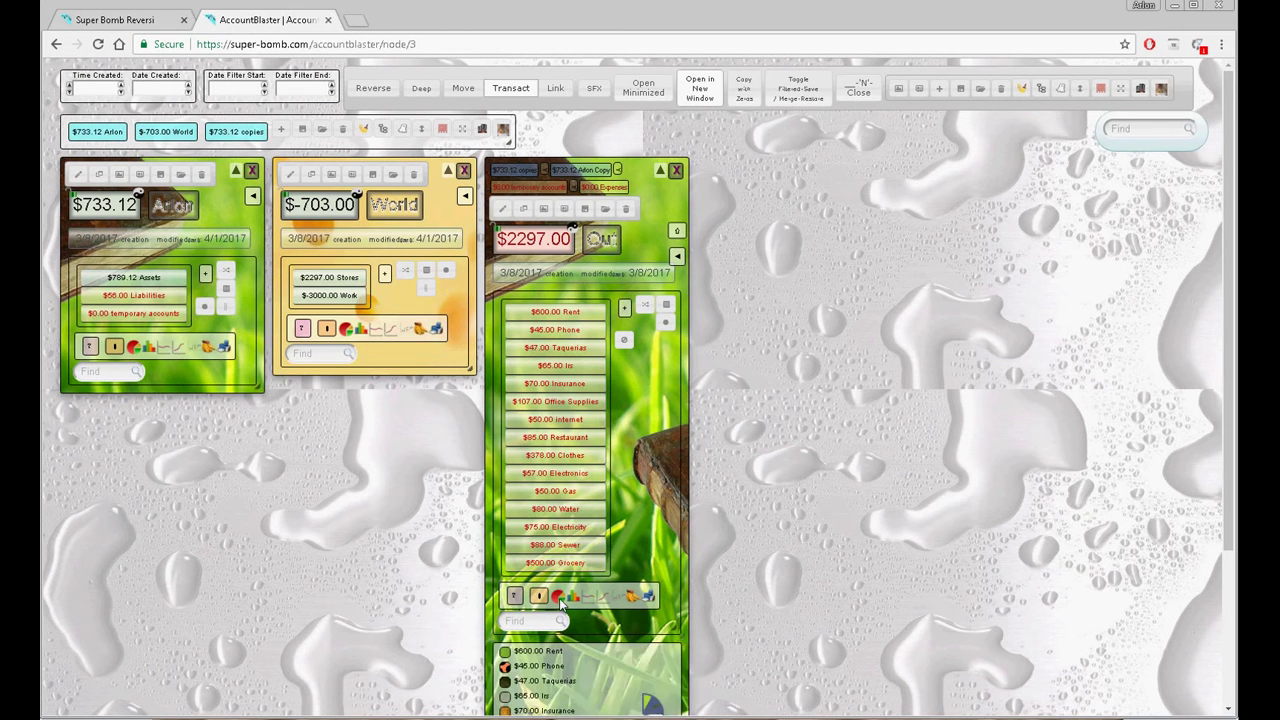
scroll(723, 599, down, 3)
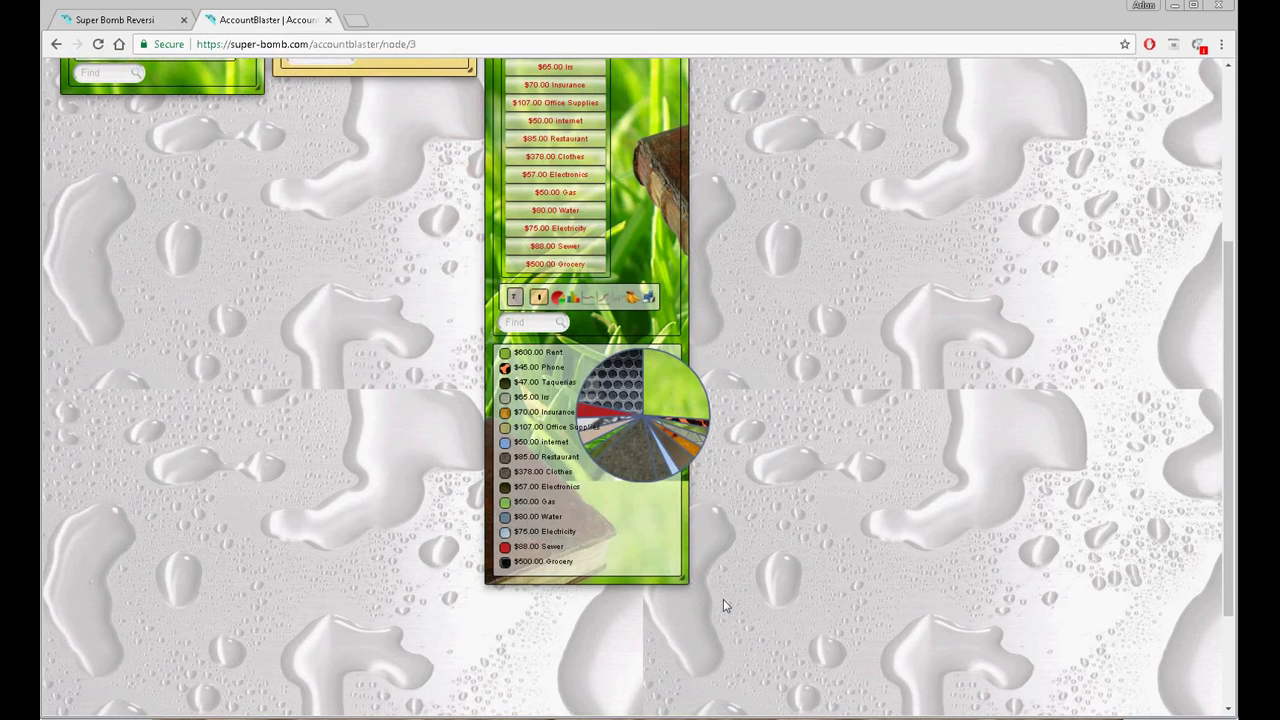
mouse_move(504, 427)
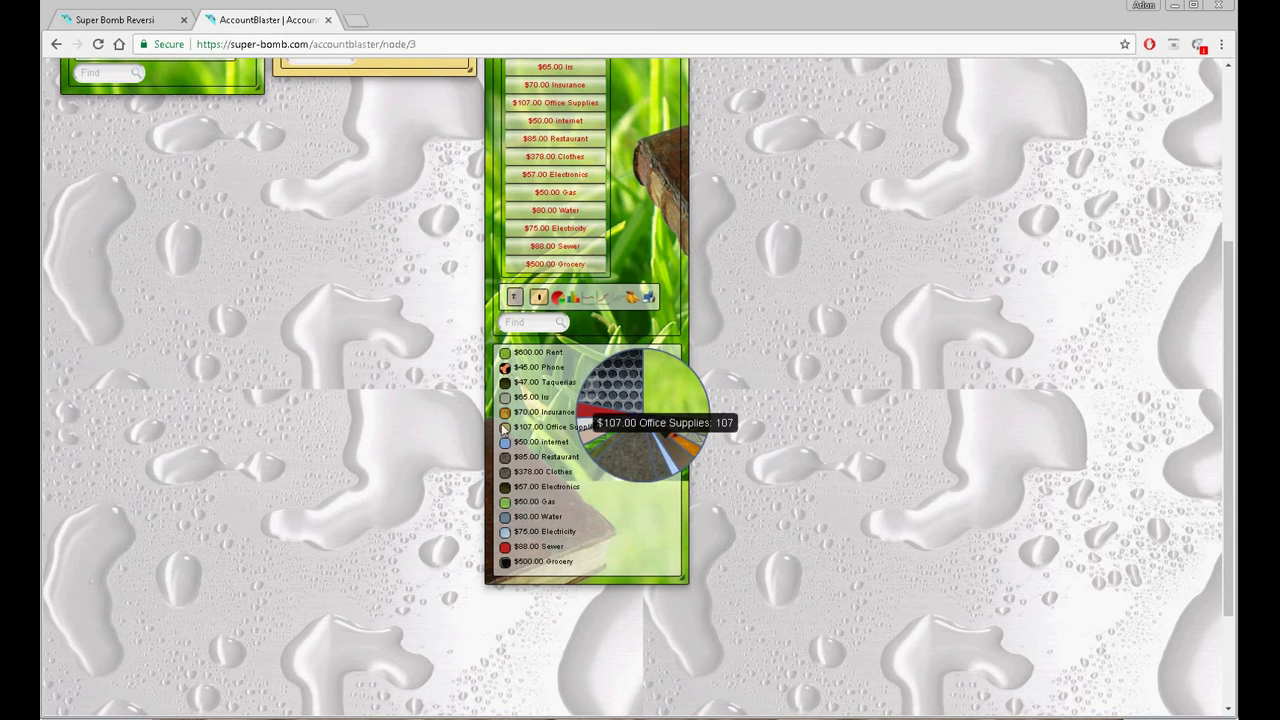
mouse_move(510, 548)
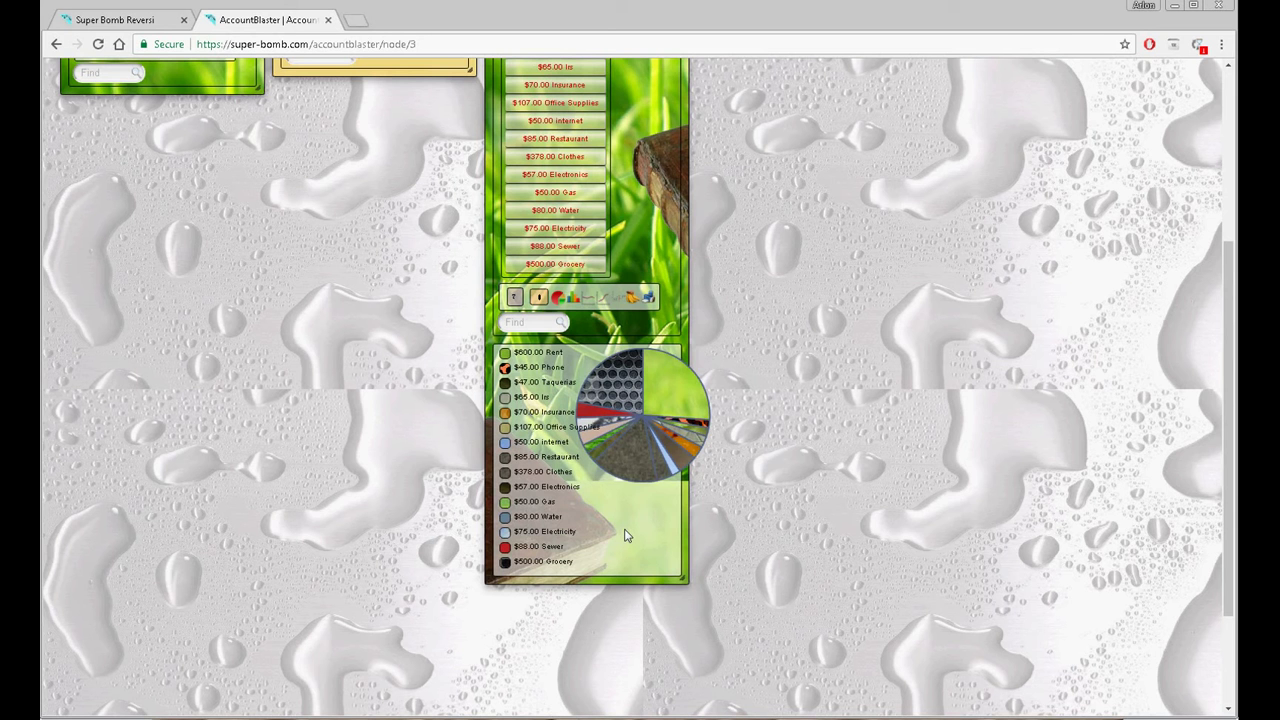
Add a bar chart of the Out account's expense categories and widen the account window to enlarge the chart
click(573, 297)
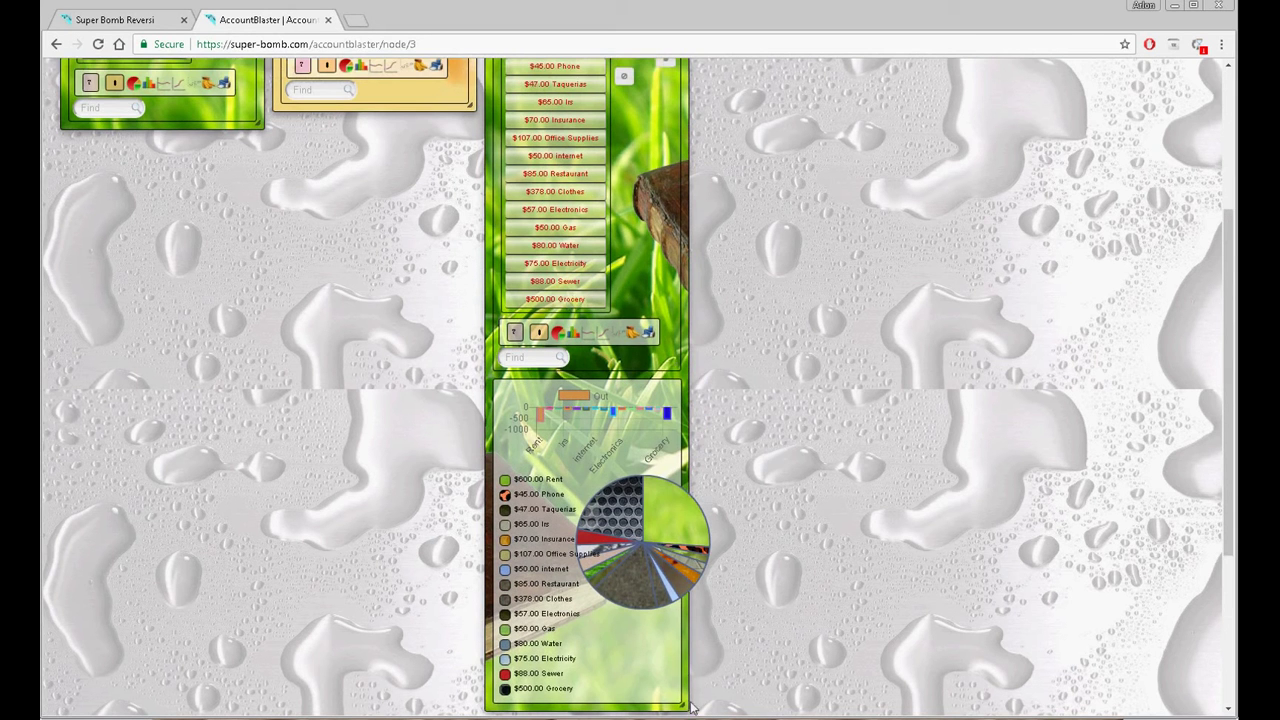
drag(685, 708, 814, 697)
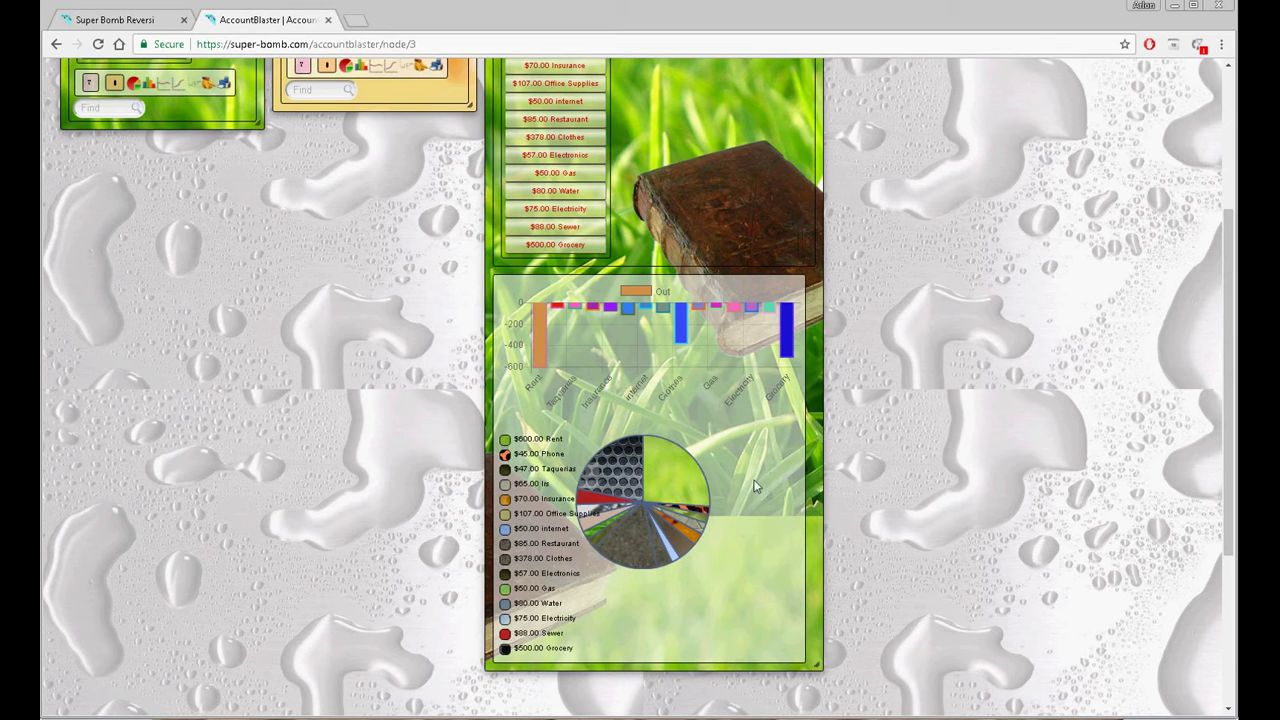
Display a line chart of the Out account's expense categories and remove it again
scroll(757, 485, up, 3)
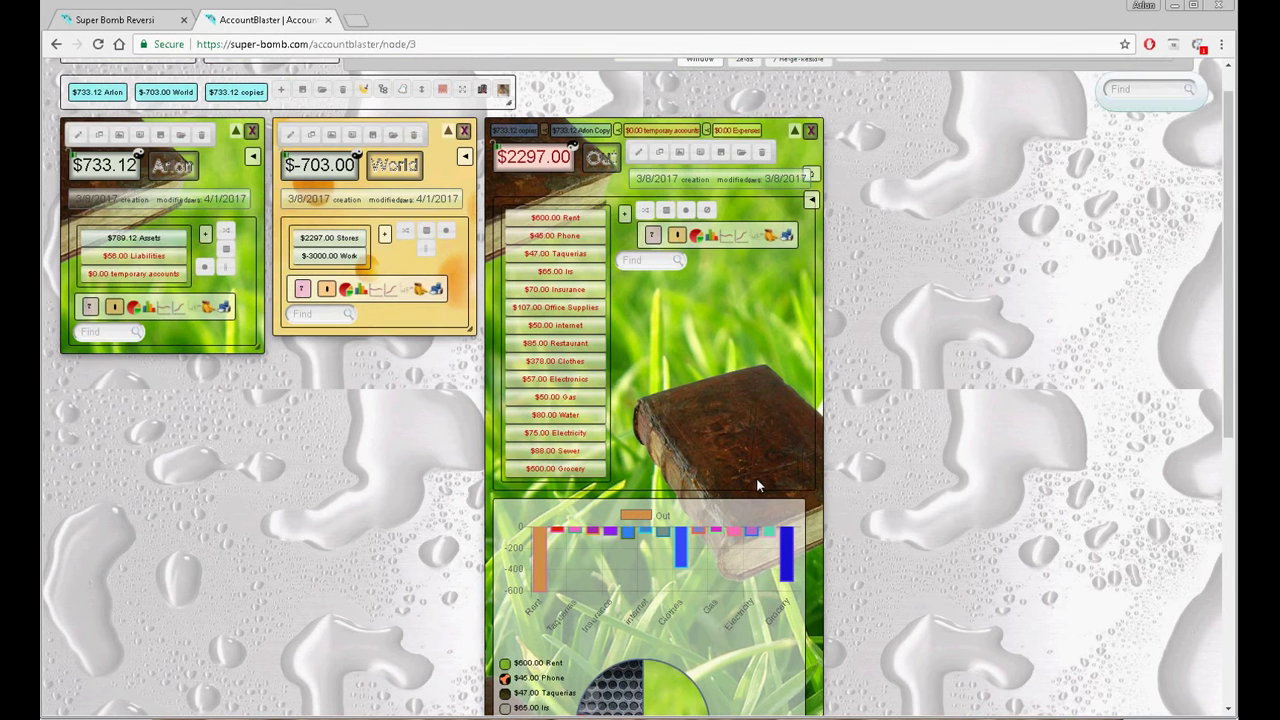
click(727, 240)
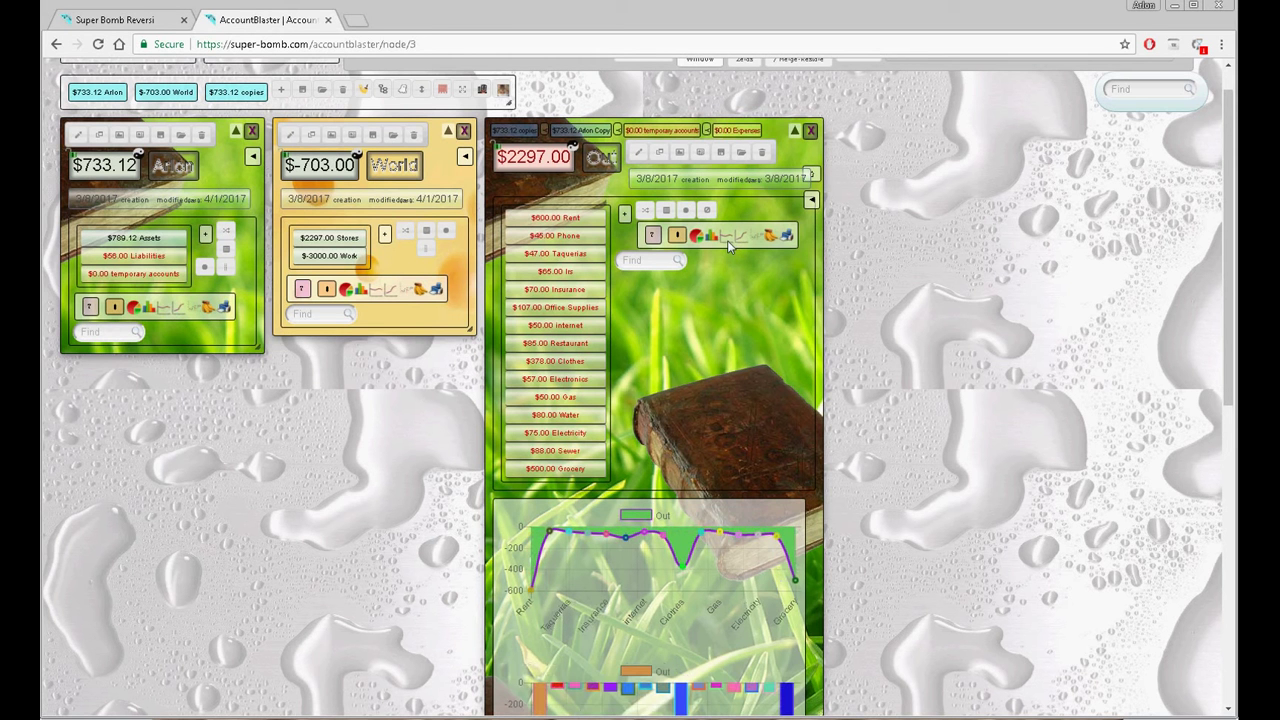
click(727, 240)
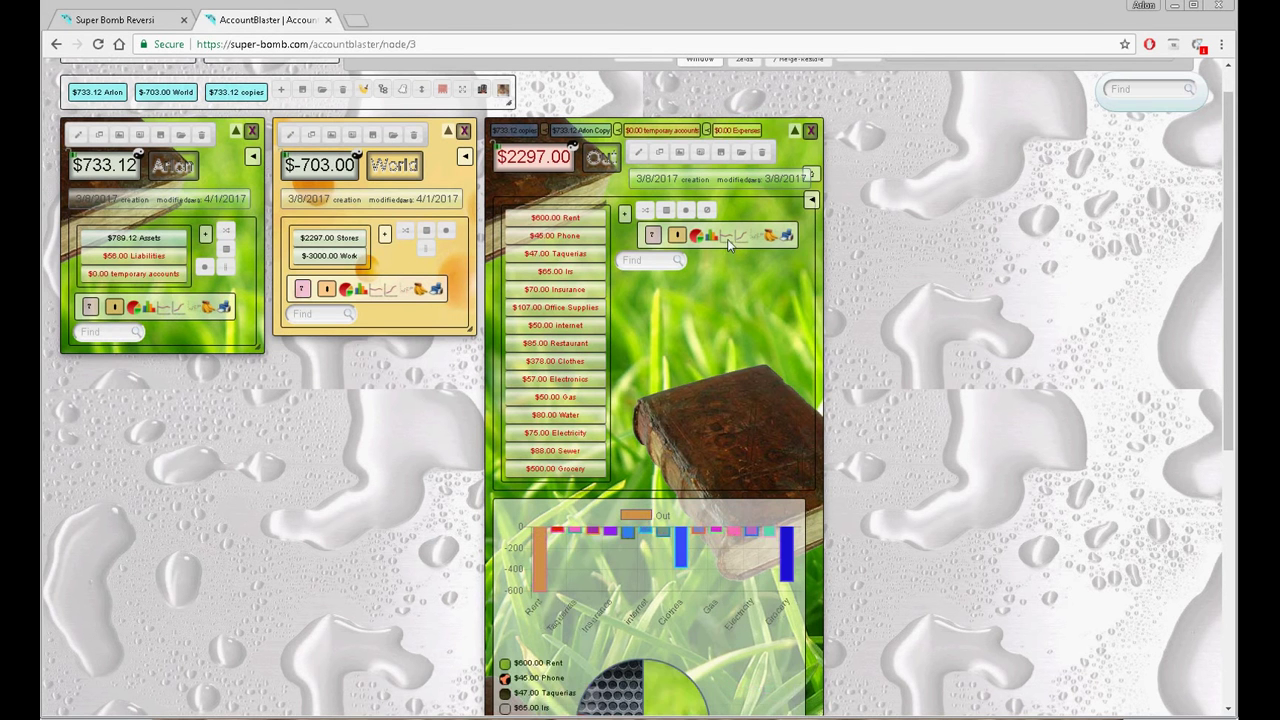
Try a running-balance line chart of the Out account, remove it, and display its expense categories as a scatter chart
click(741, 237)
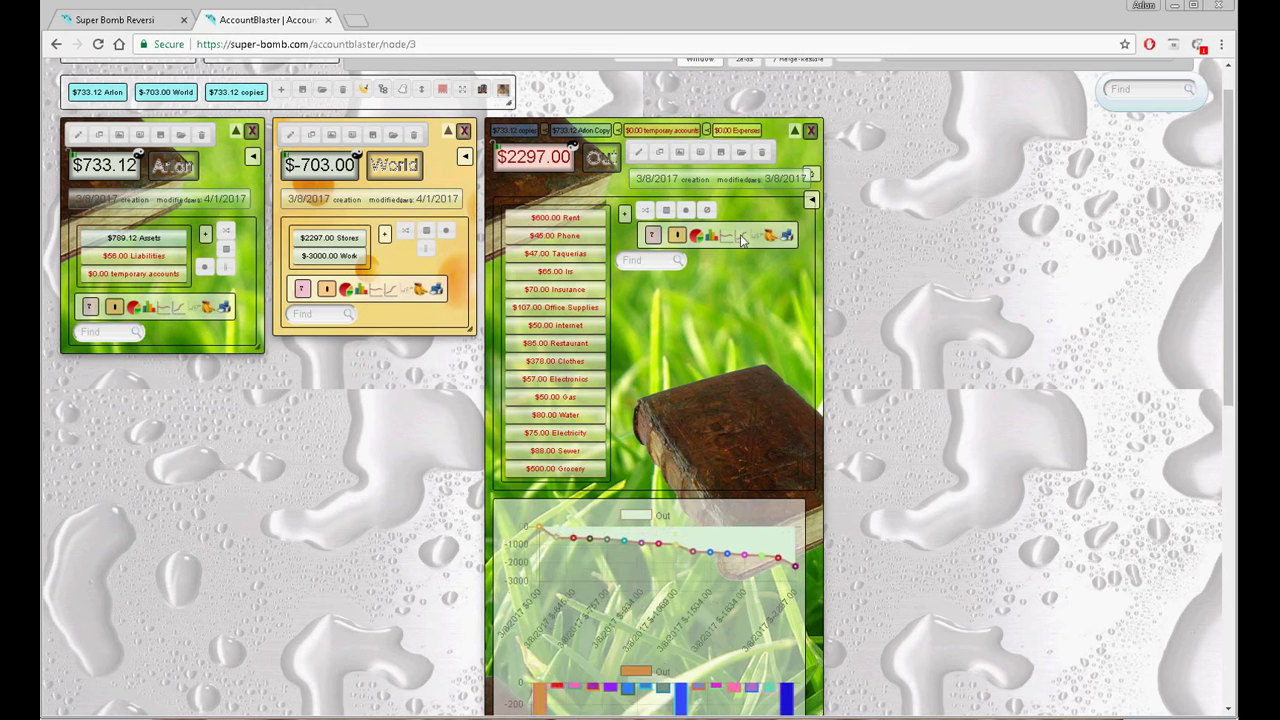
click(741, 237)
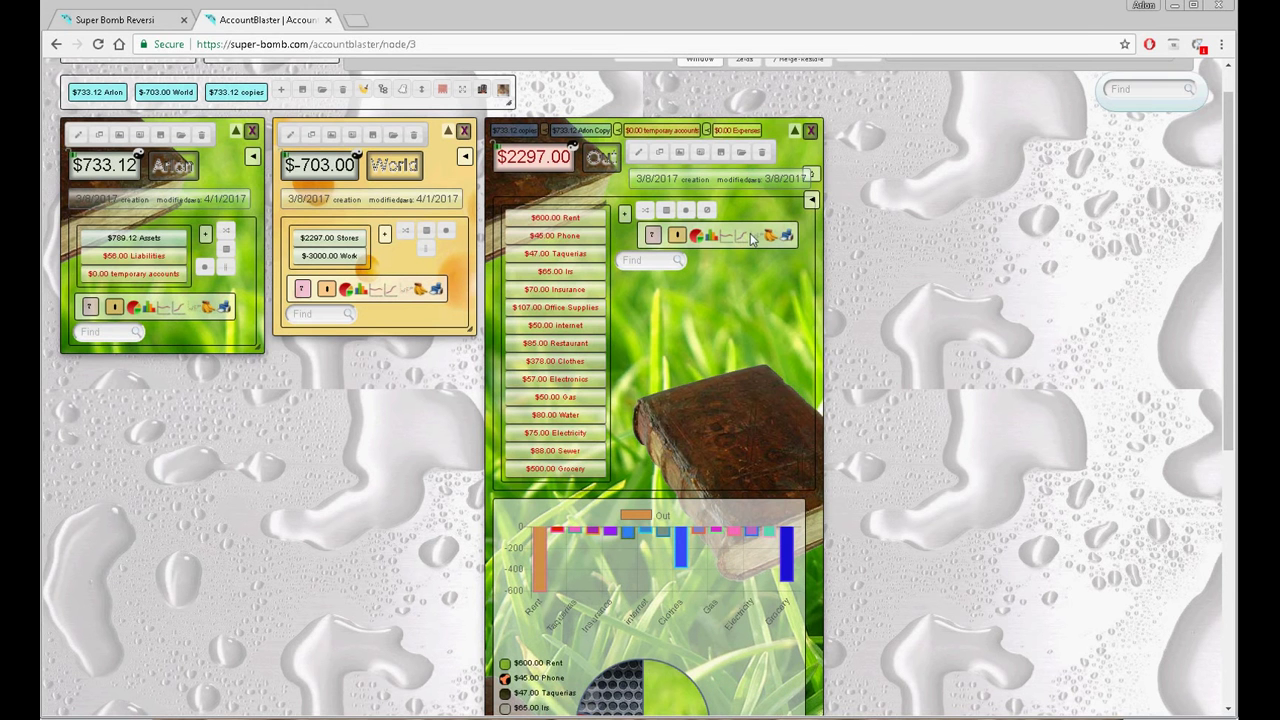
click(754, 237)
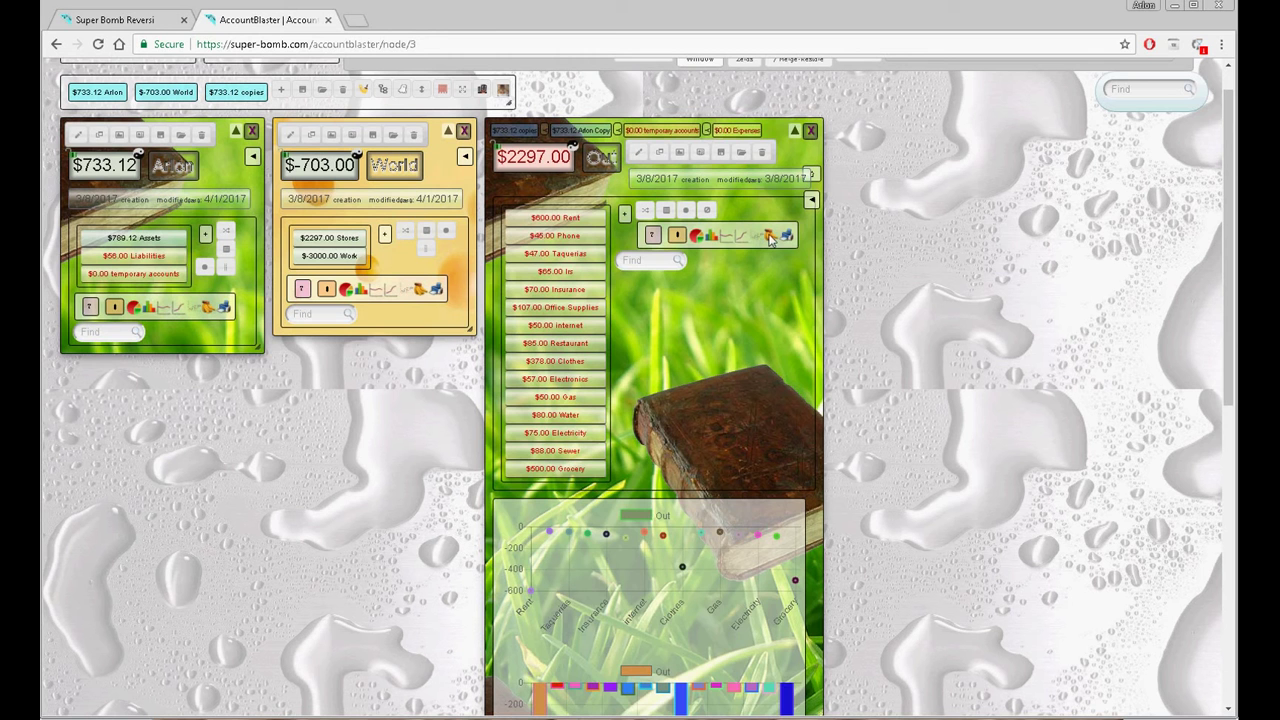
Add the Out account's written summary above its charts and preview the printout without printing it
click(770, 236)
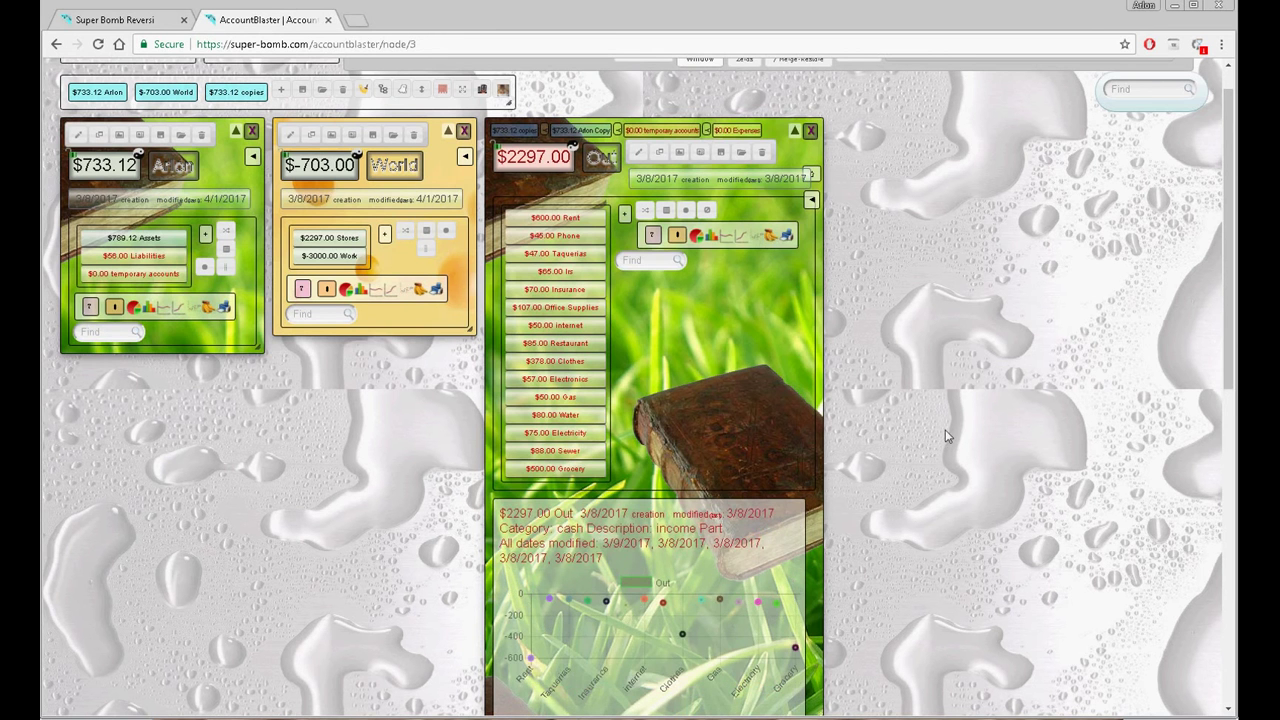
scroll(945, 440, down, 3)
scroll(945, 445, up, 3)
click(785, 236)
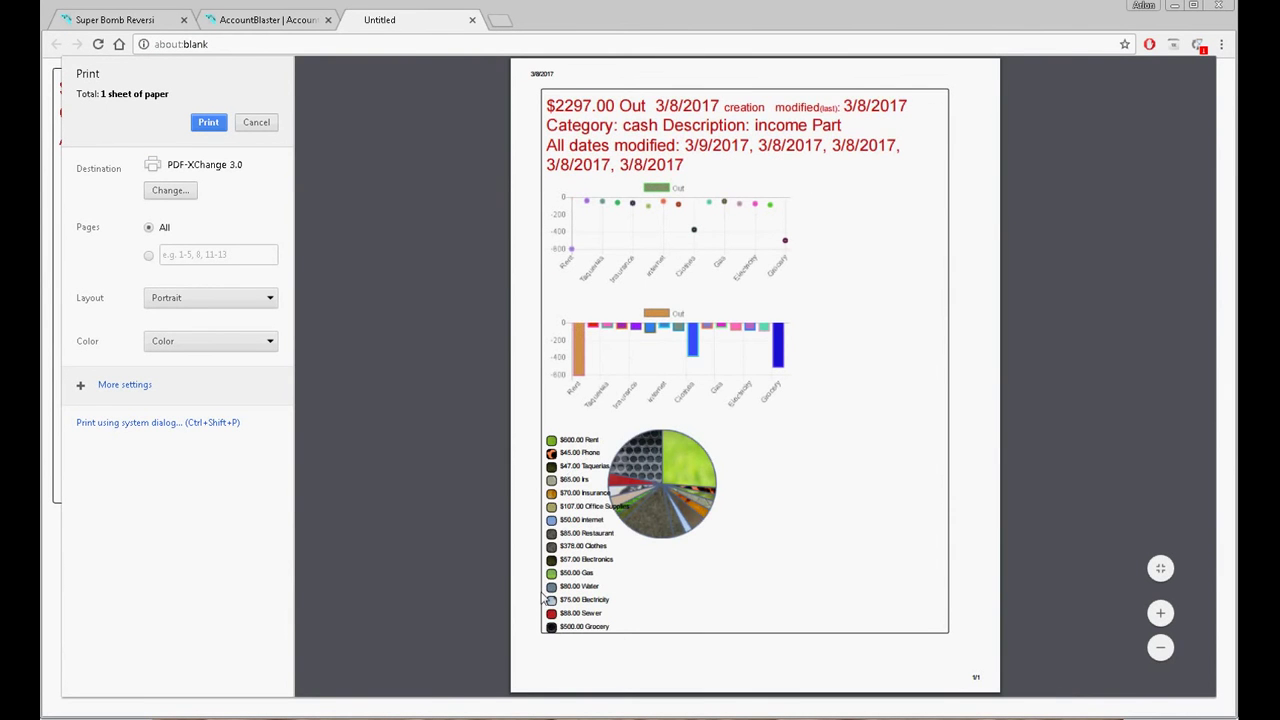
click(472, 20)
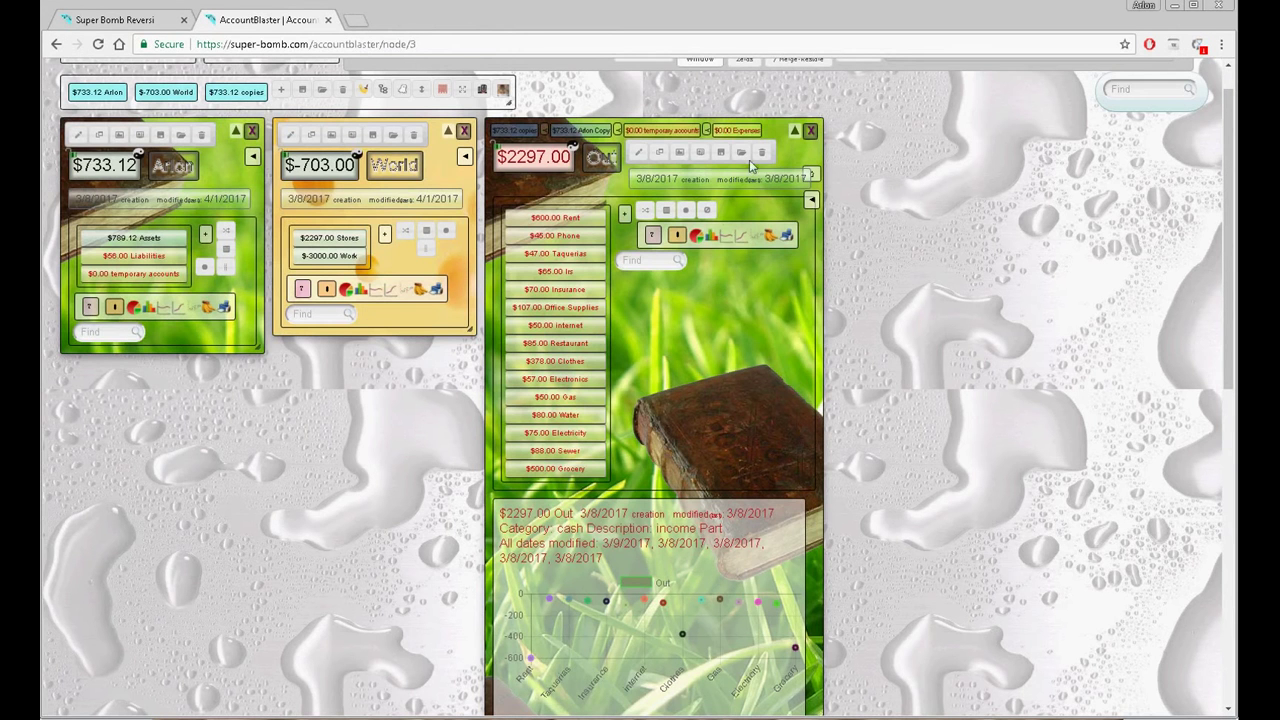
Move the account copy out of the copies account so that it becomes a separate top-level account
click(234, 97)
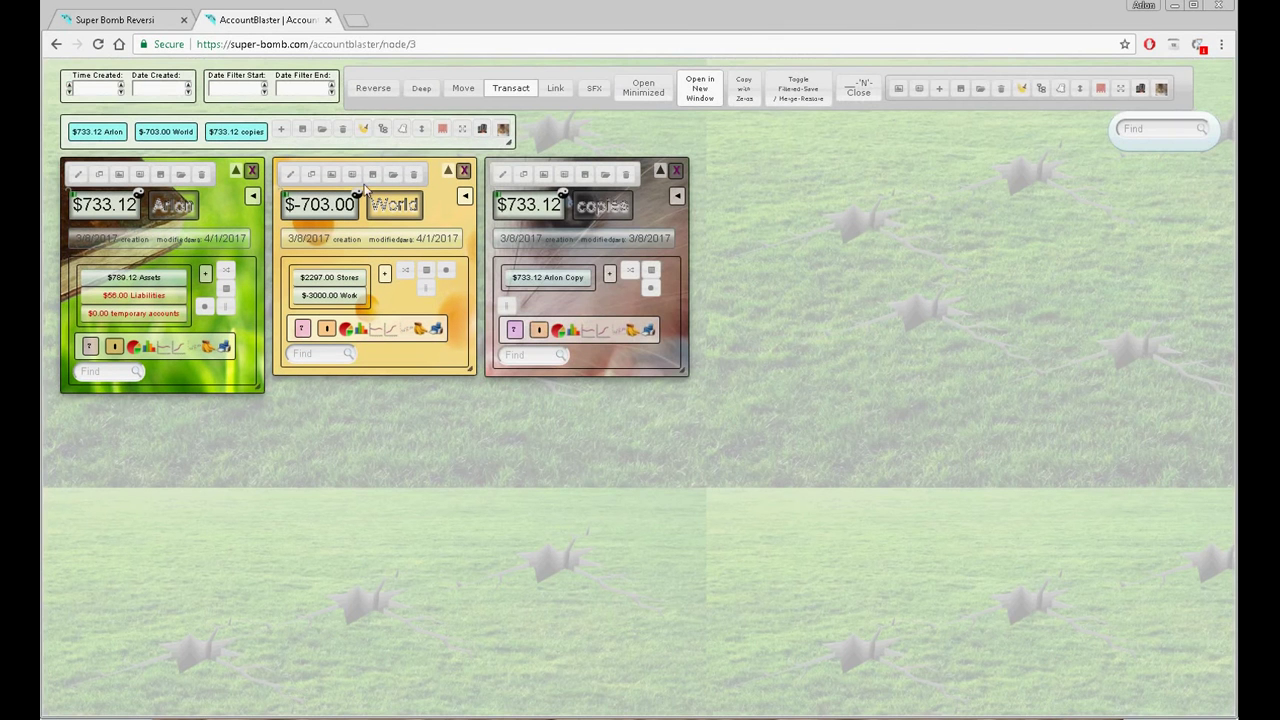
click(548, 278)
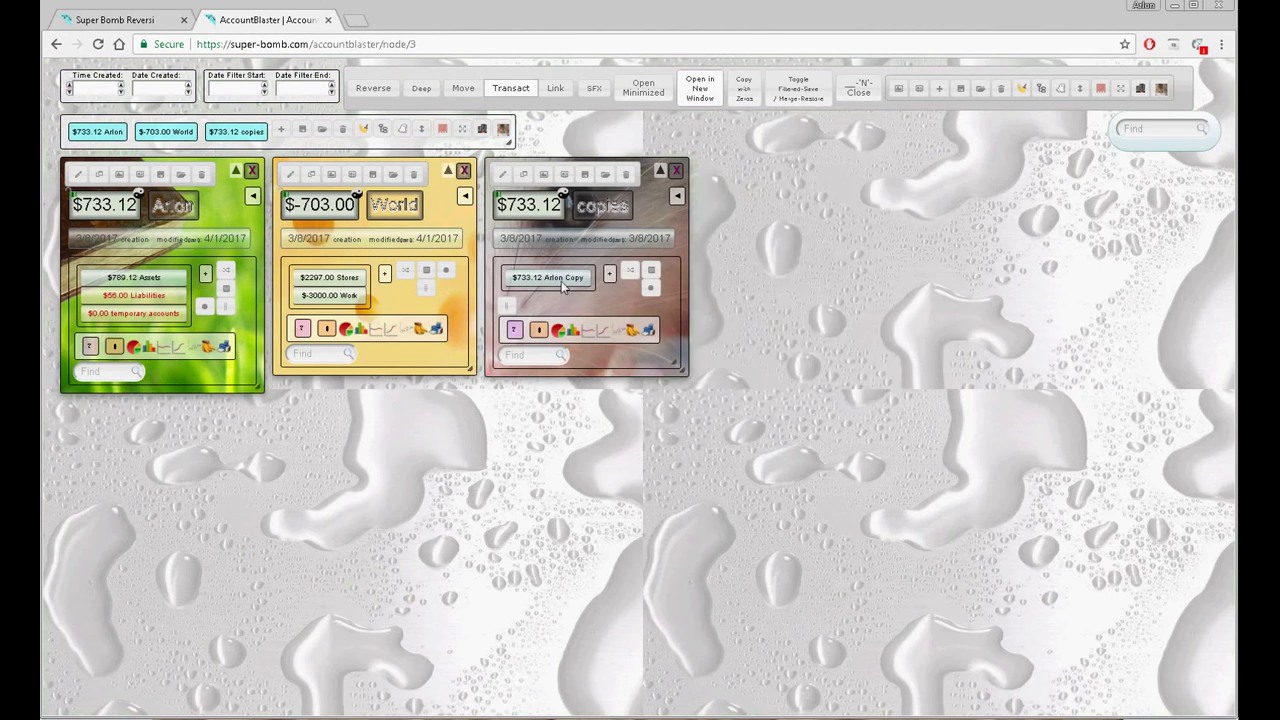
click(463, 90)
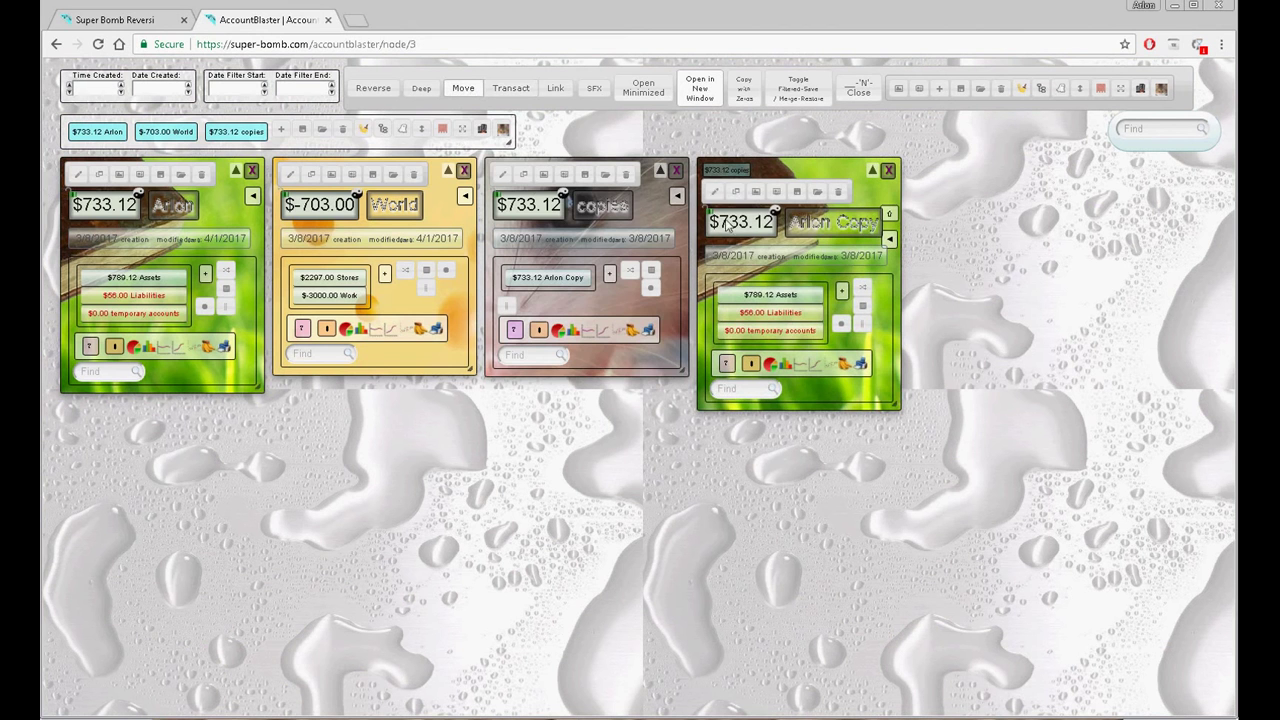
drag(728, 224, 730, 222)
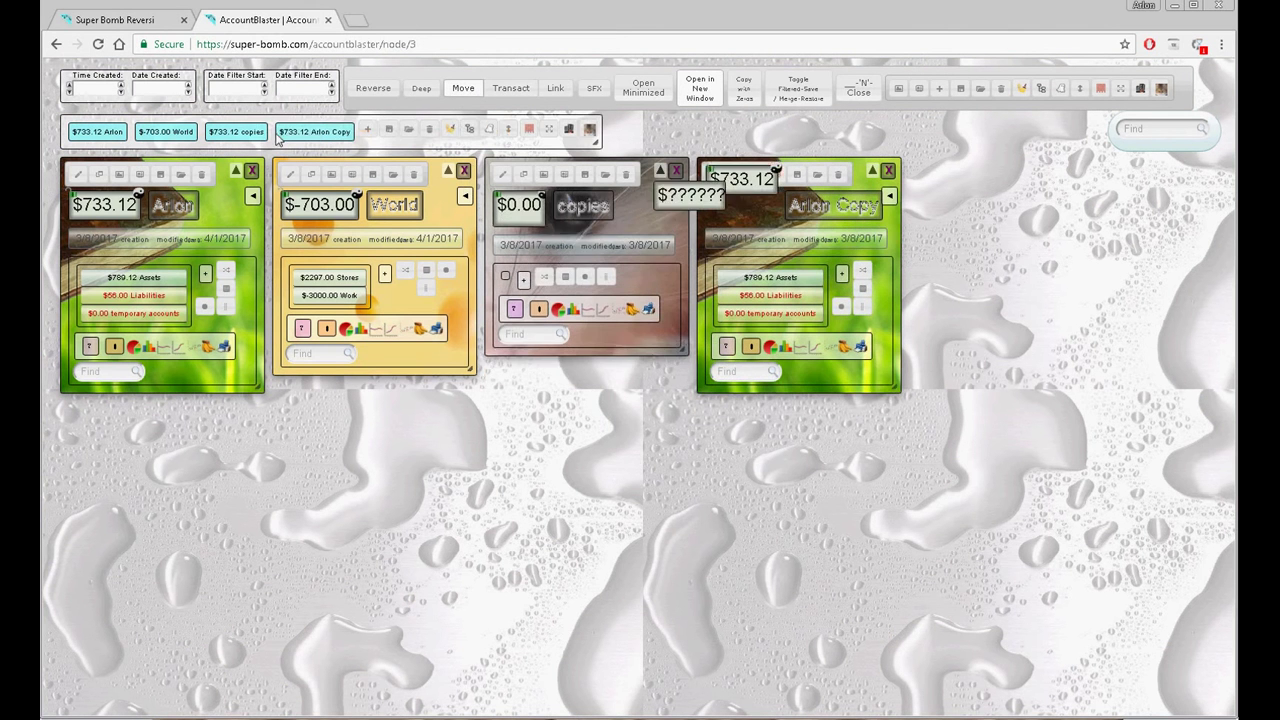
Delete the empty copies account and the temporary accounts inside the account copy
click(625, 176)
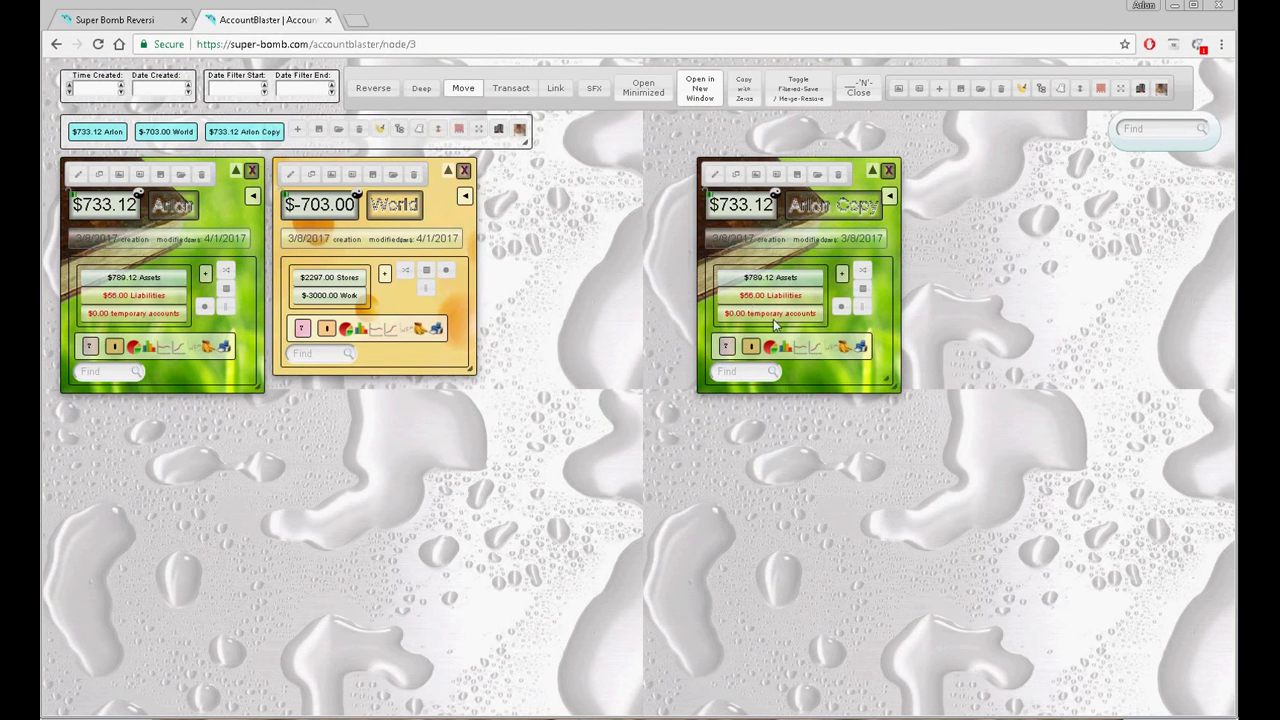
click(779, 315)
click(838, 191)
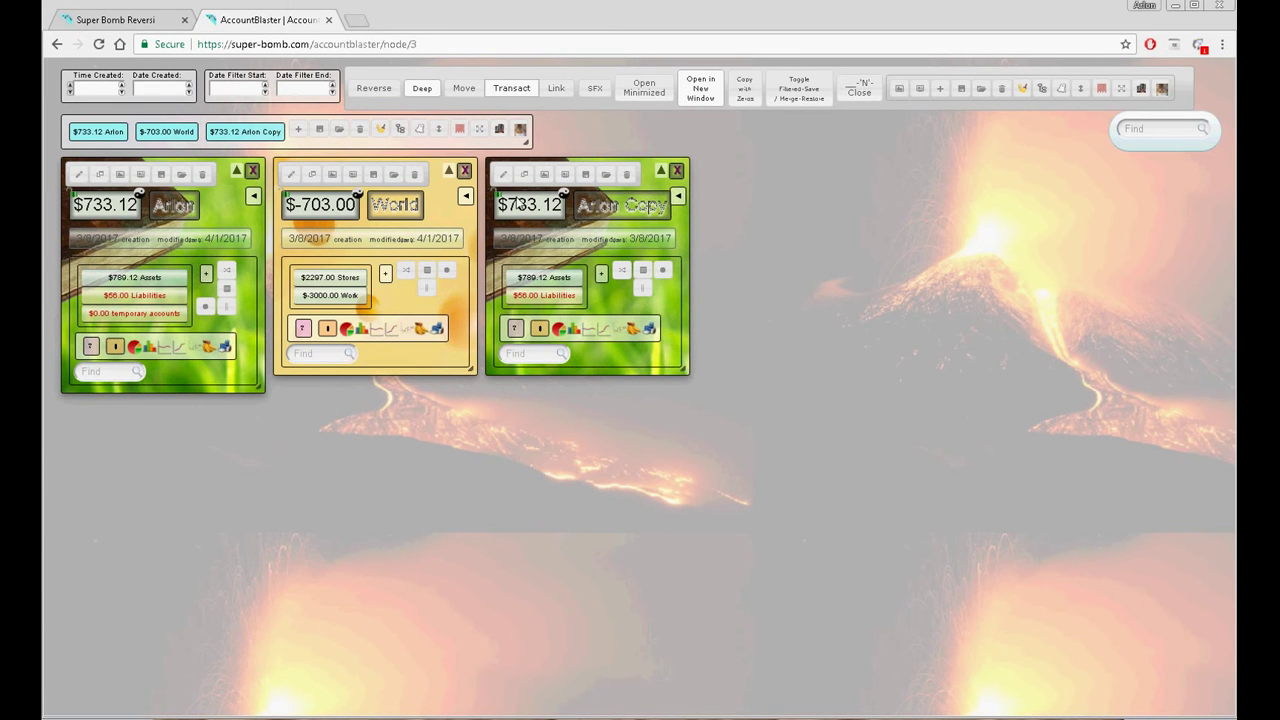
Erase the account copy's Assets and Liabilities level, converting the children to categories of the grandchildren without inserting any difference
click(514, 333)
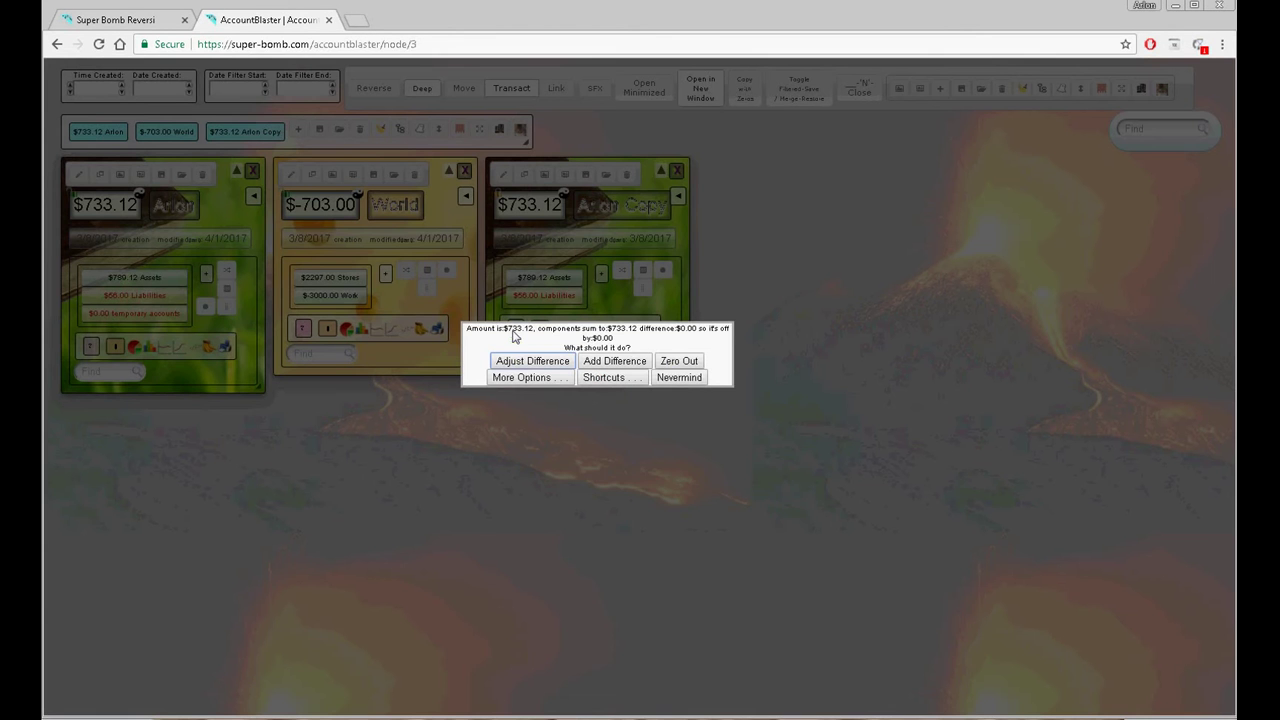
click(617, 383)
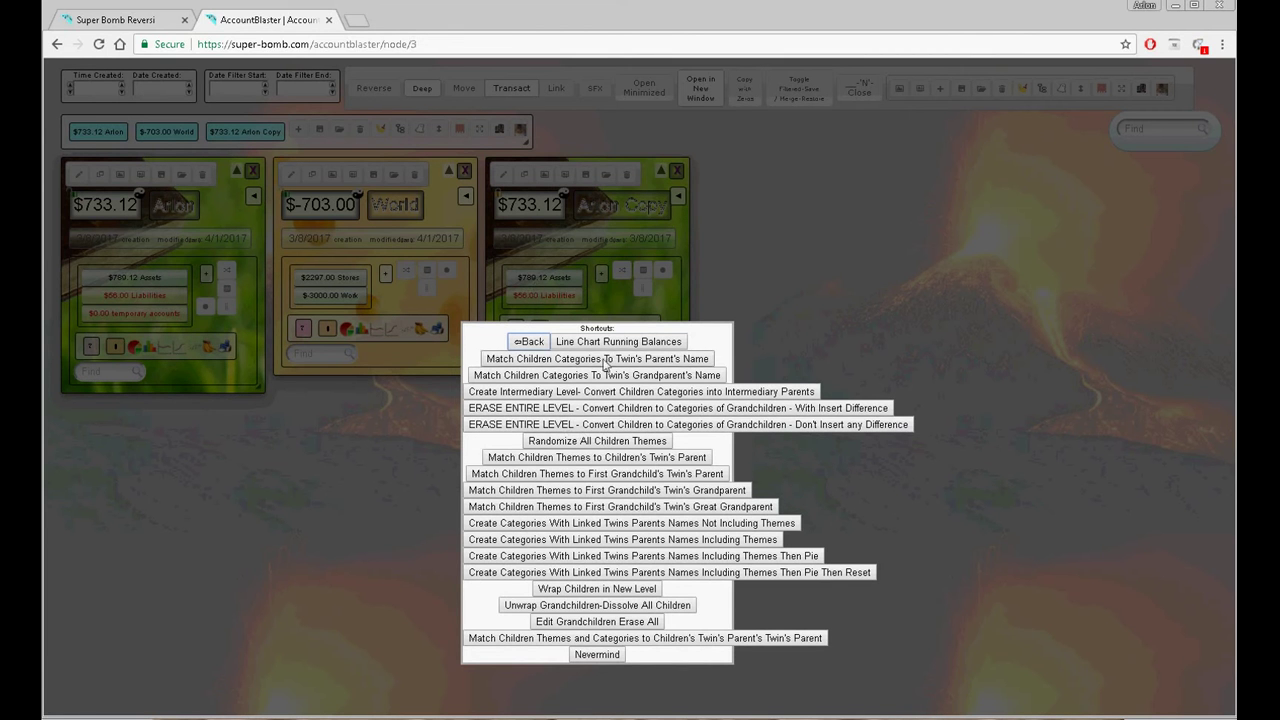
click(600, 424)
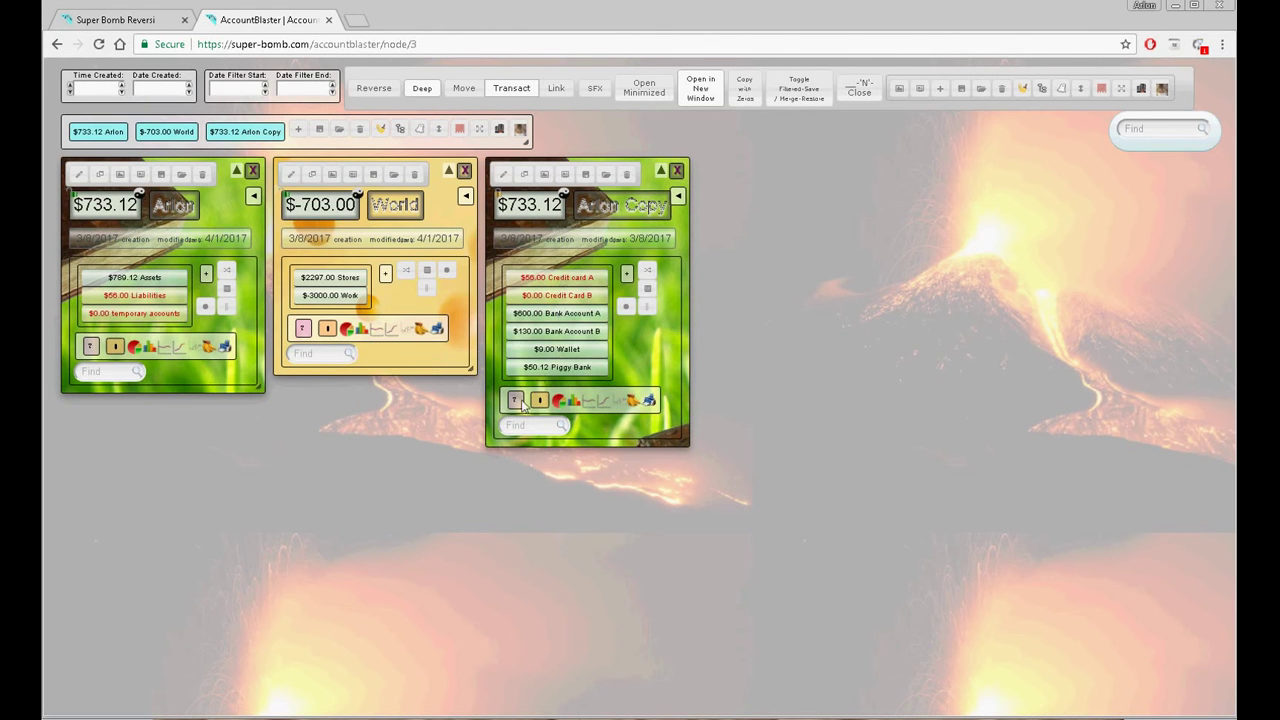
Erase the level of bank accounts, credit cards and wallets in the account copy, again without inserting any difference
click(520, 402)
click(598, 383)
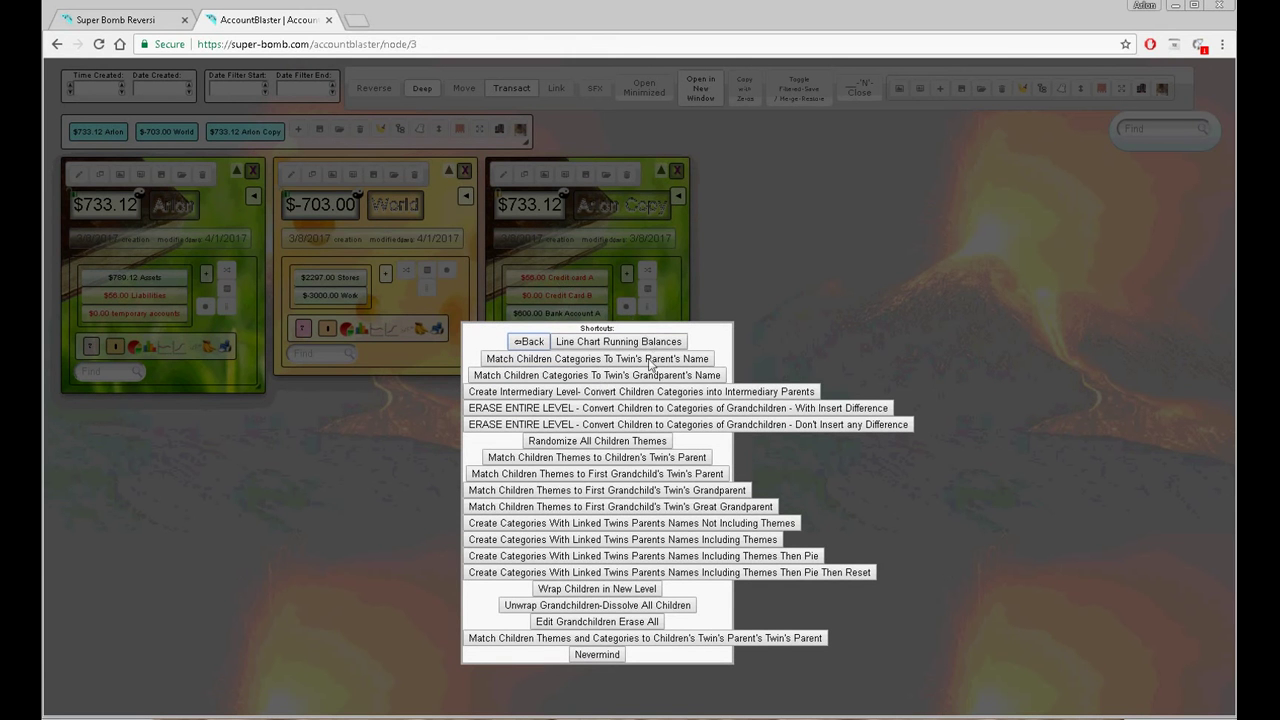
click(833, 425)
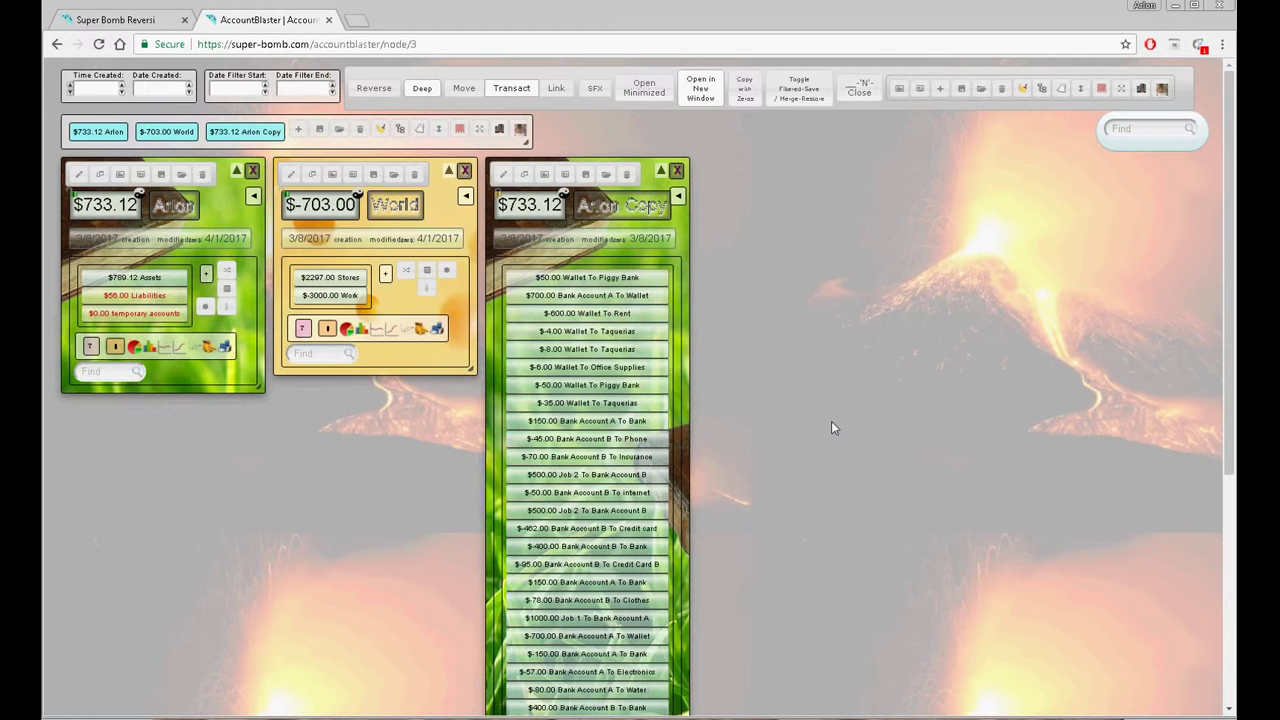
Examine the account copy's transaction list, opening a Bank Account B To Credit Card B entry and the $-35.00 Wallet To Taquerias entry
scroll(1218, 410, down, 2)
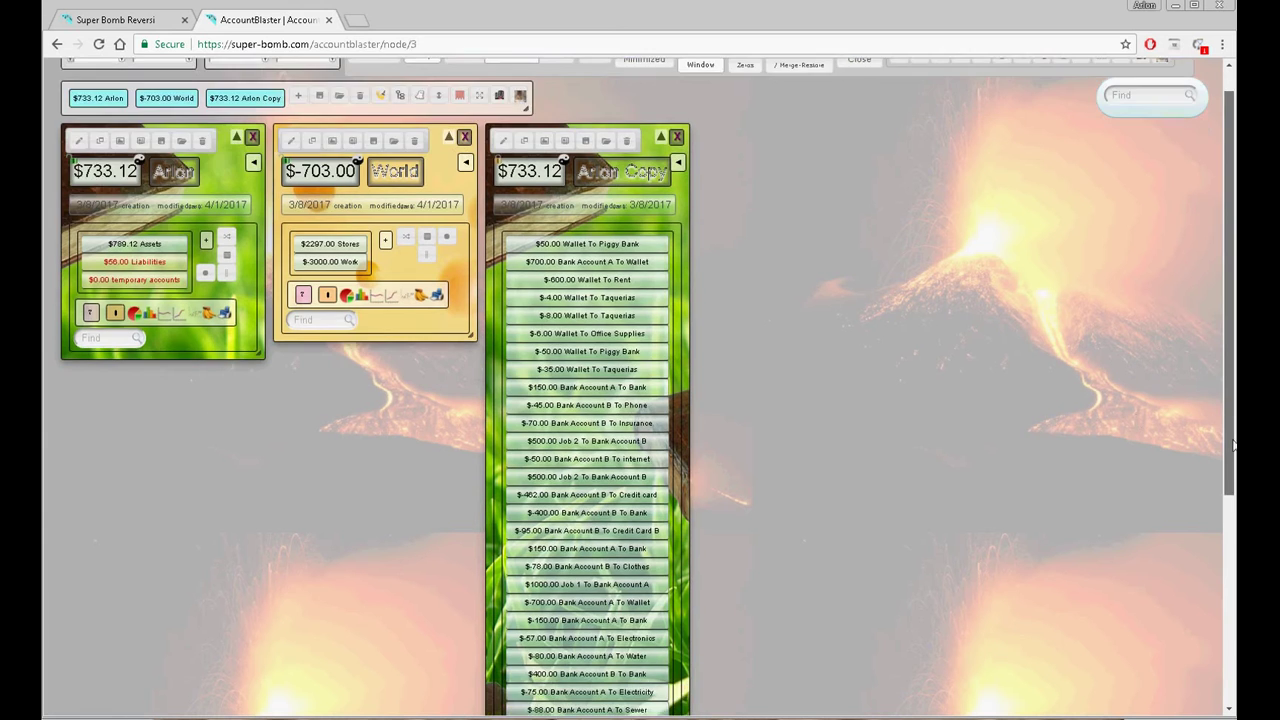
scroll(1218, 410, down, 2)
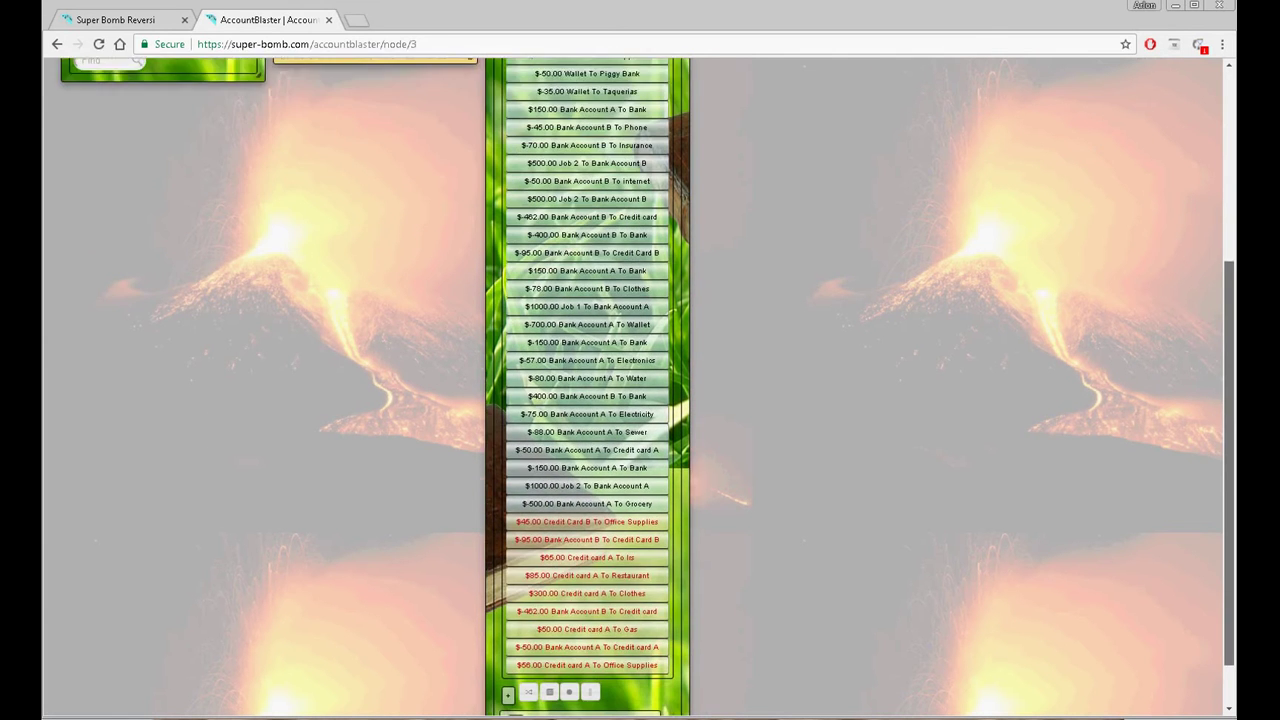
click(548, 493)
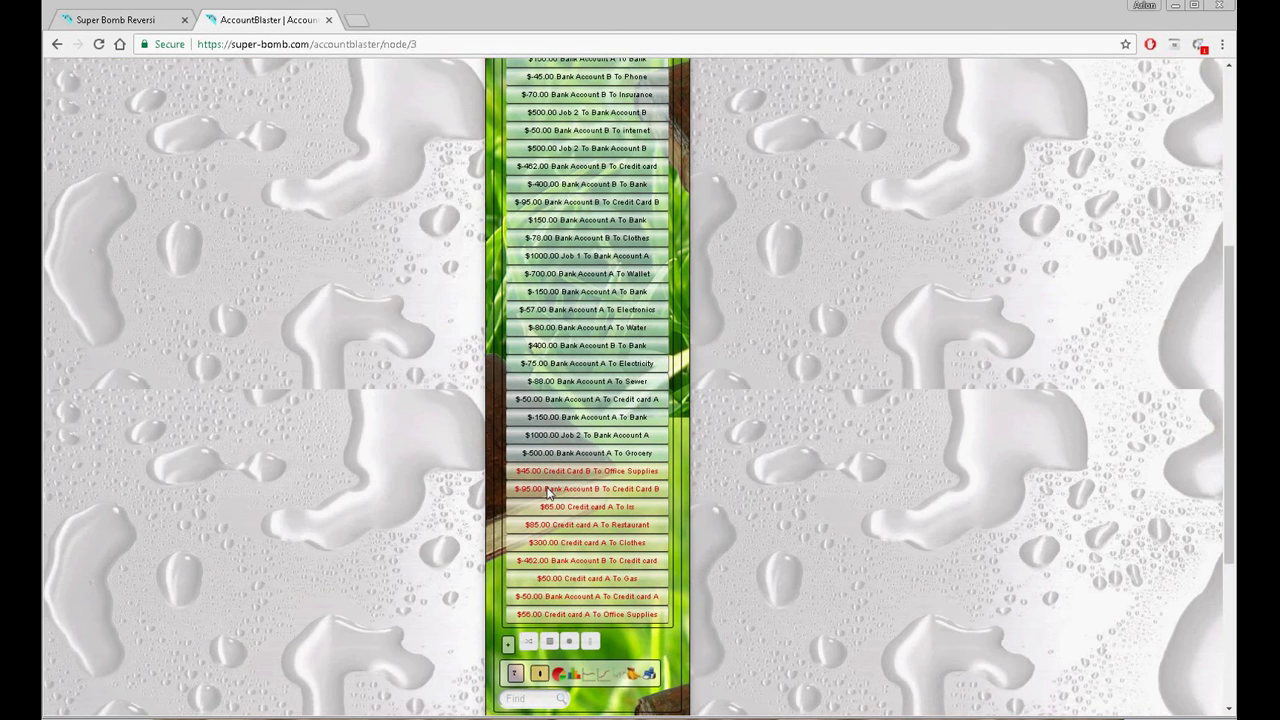
click(1233, 212)
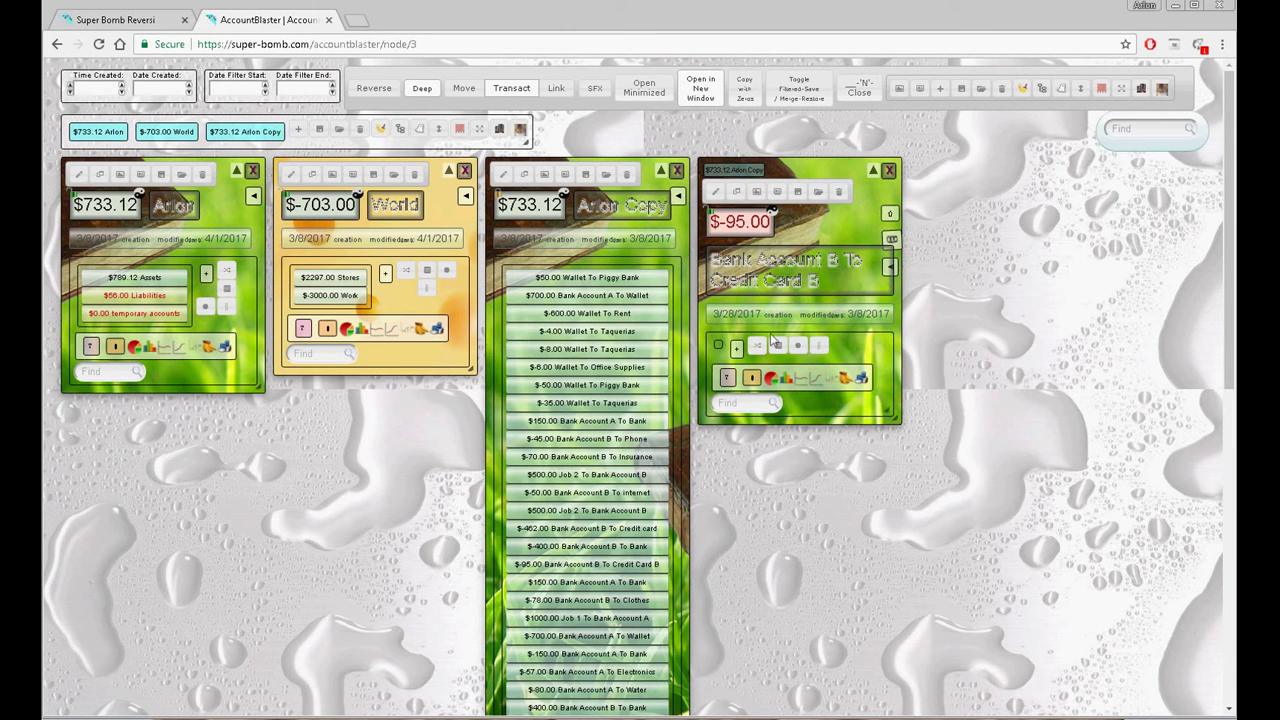
click(890, 171)
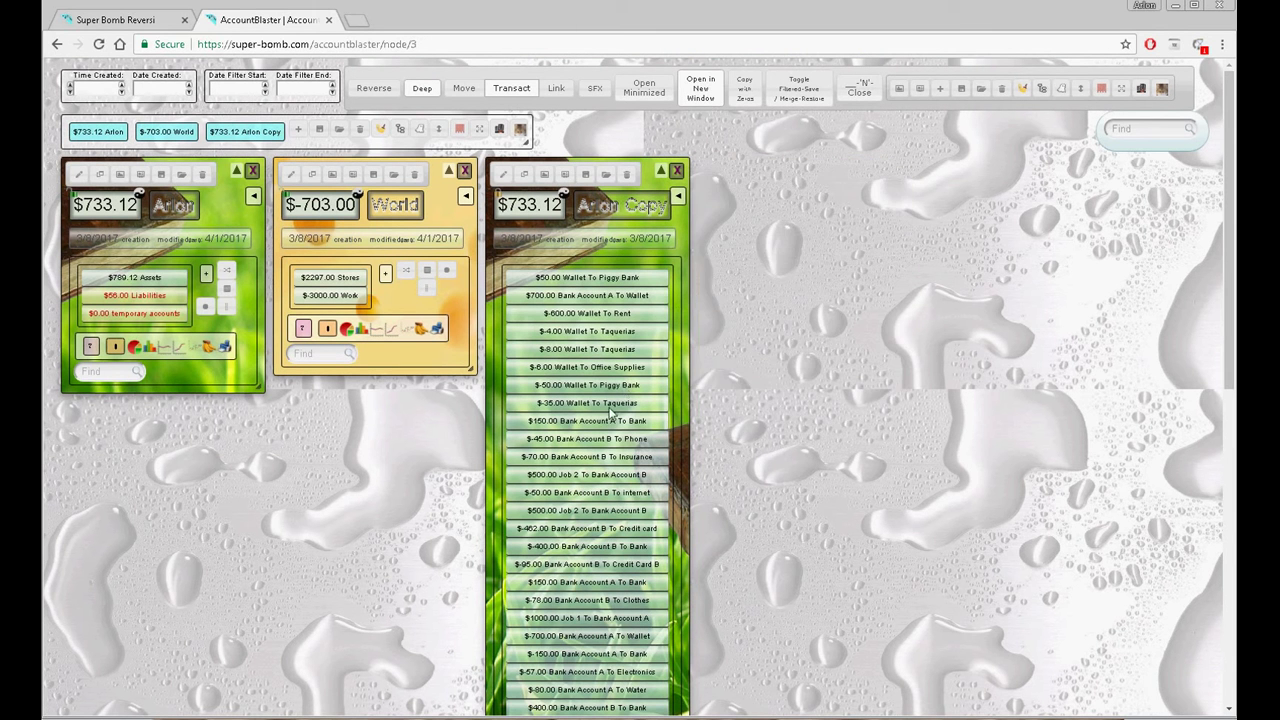
click(611, 404)
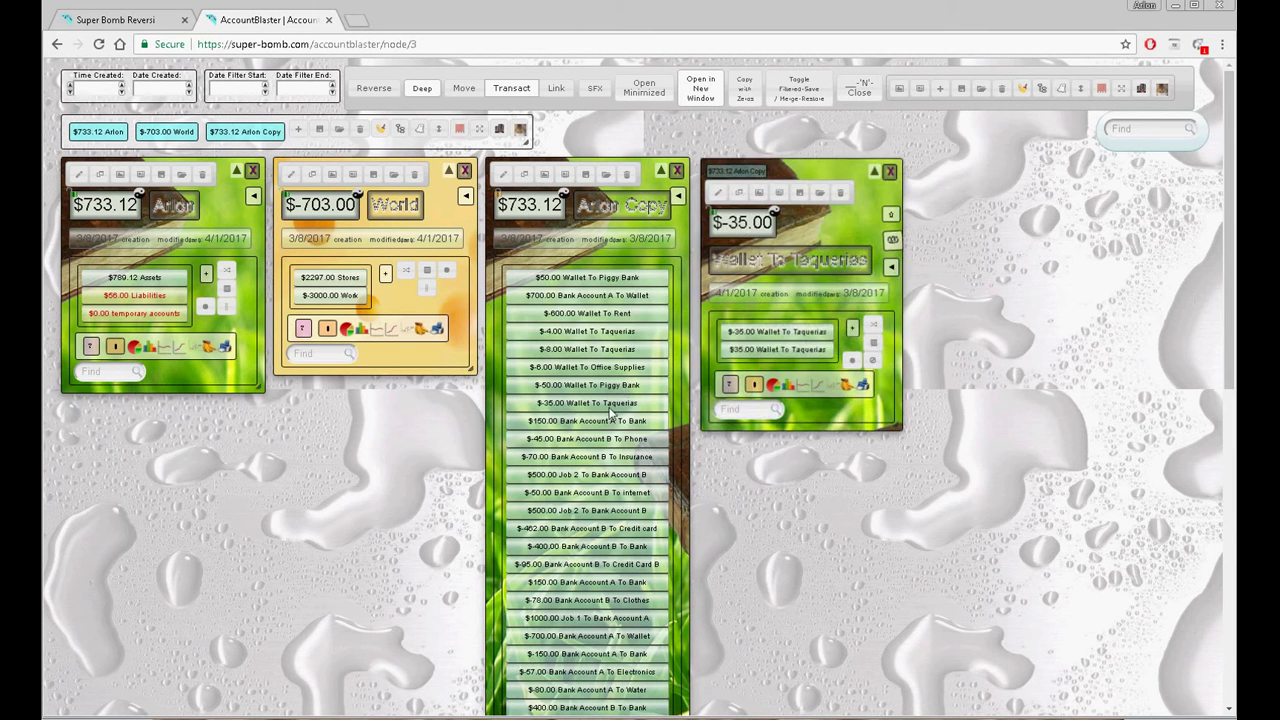
click(890, 171)
Erase all grandchildren edits beneath the account copy's transactions with the Edit Grandchildren Erase All shortcut
click(1230, 448)
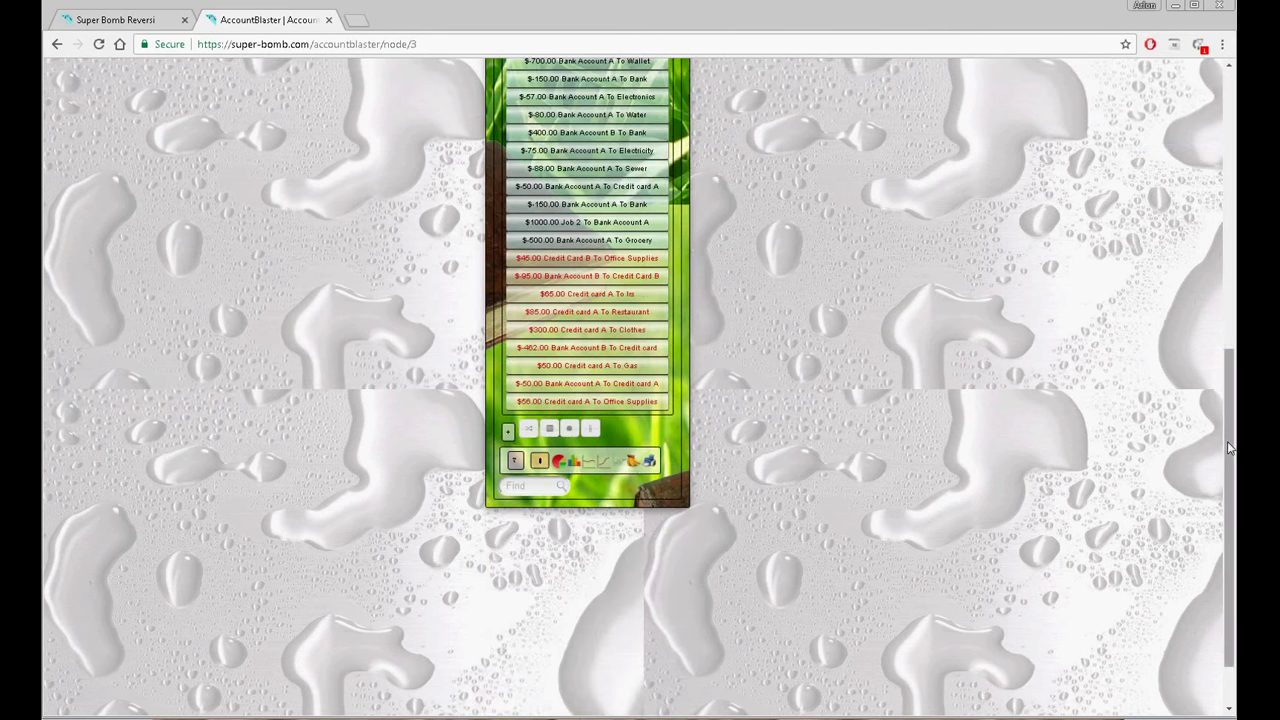
click(515, 460)
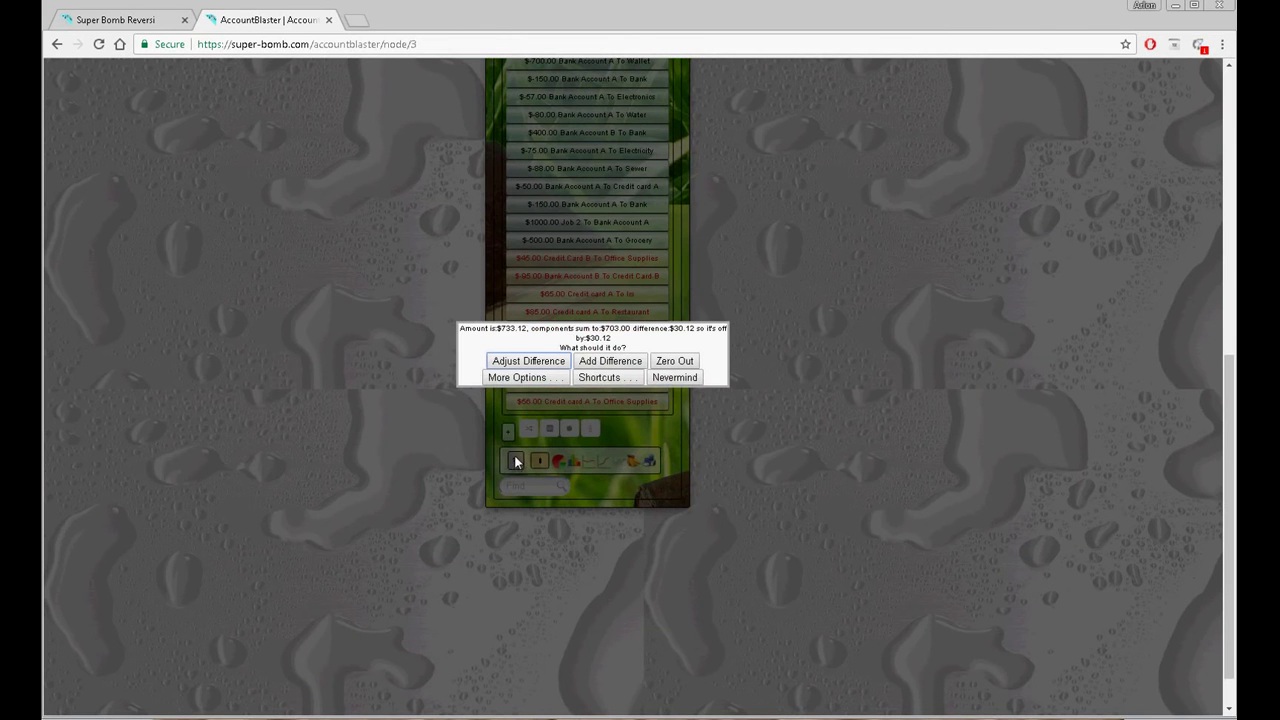
click(598, 378)
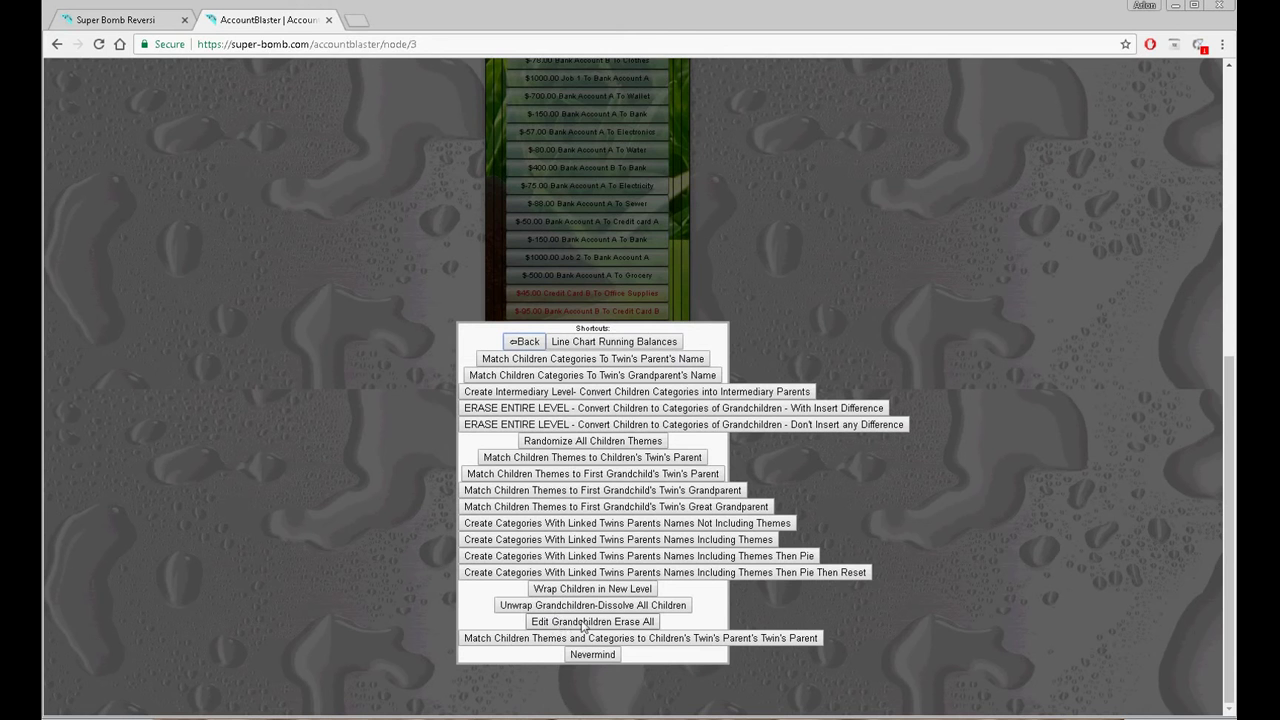
click(616, 622)
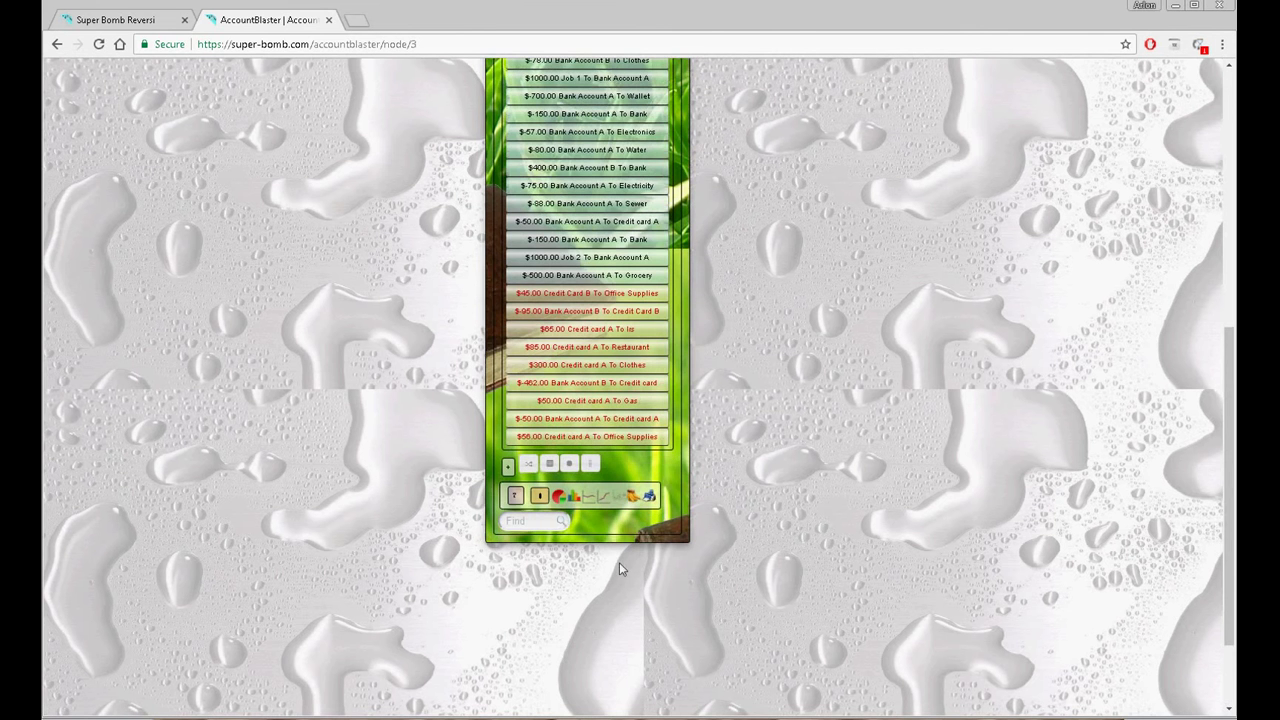
Display a running-balance line chart of the account copy's transactions and widen its window to enlarge the chart
click(1233, 270)
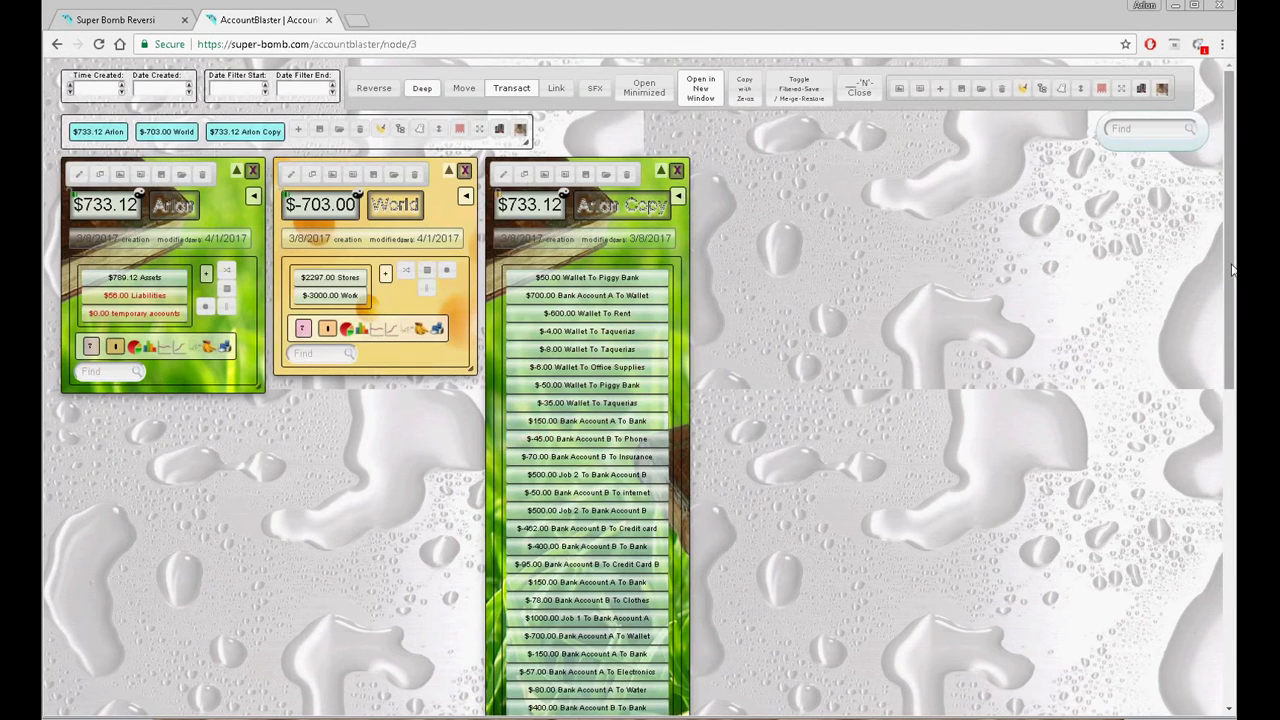
mouse_move(1233, 270)
mouse_down()
mouse_move(1233, 392)
mouse_move(1233, 270)
mouse_up()
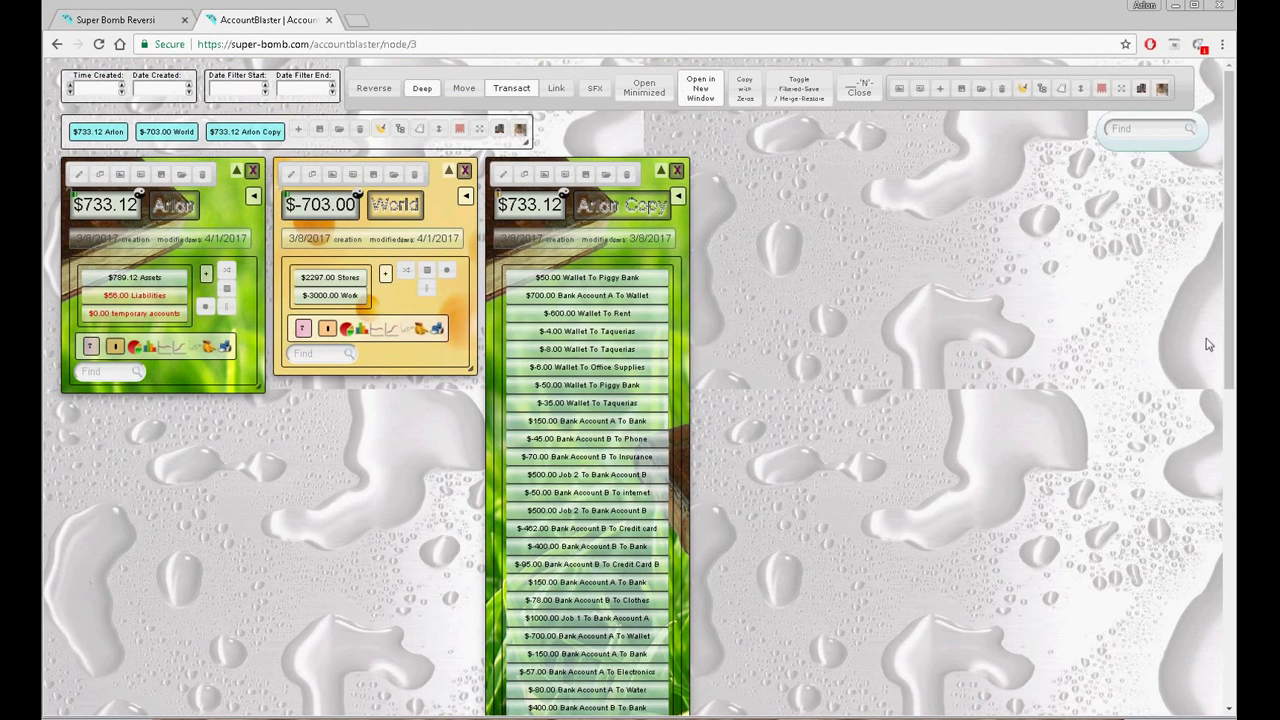
click(1227, 424)
click(606, 470)
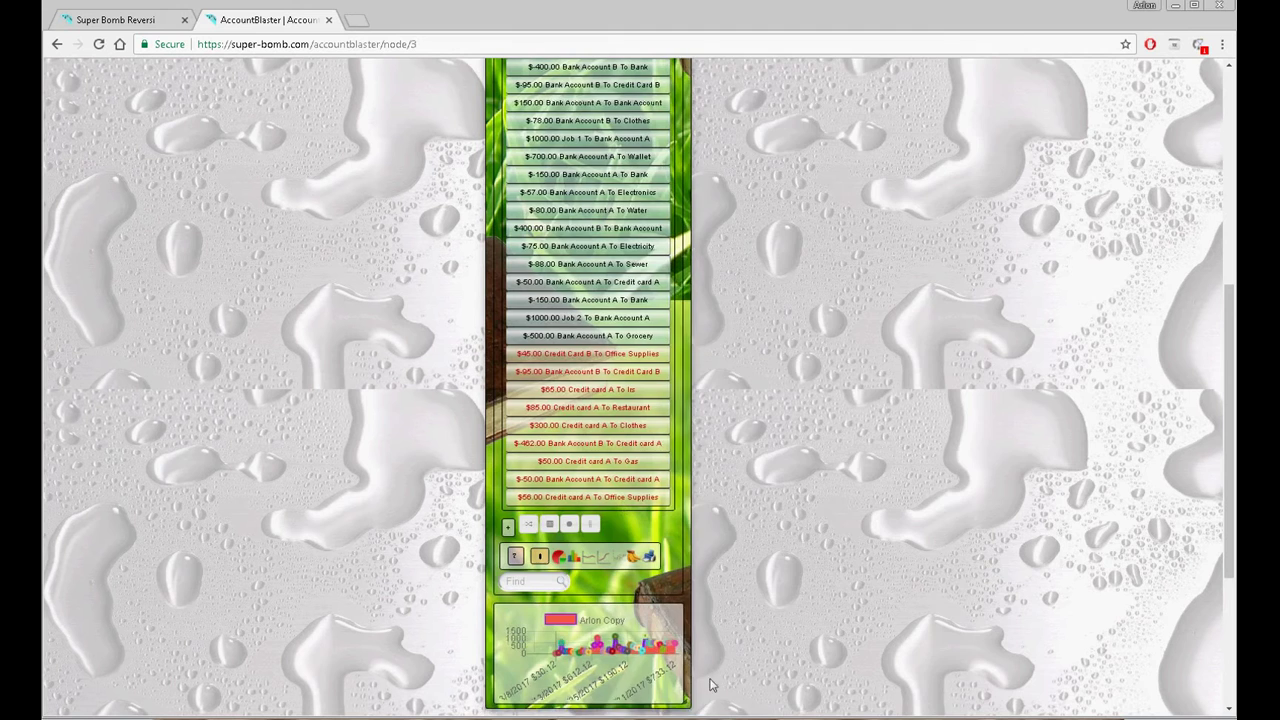
drag(686, 706, 1130, 518)
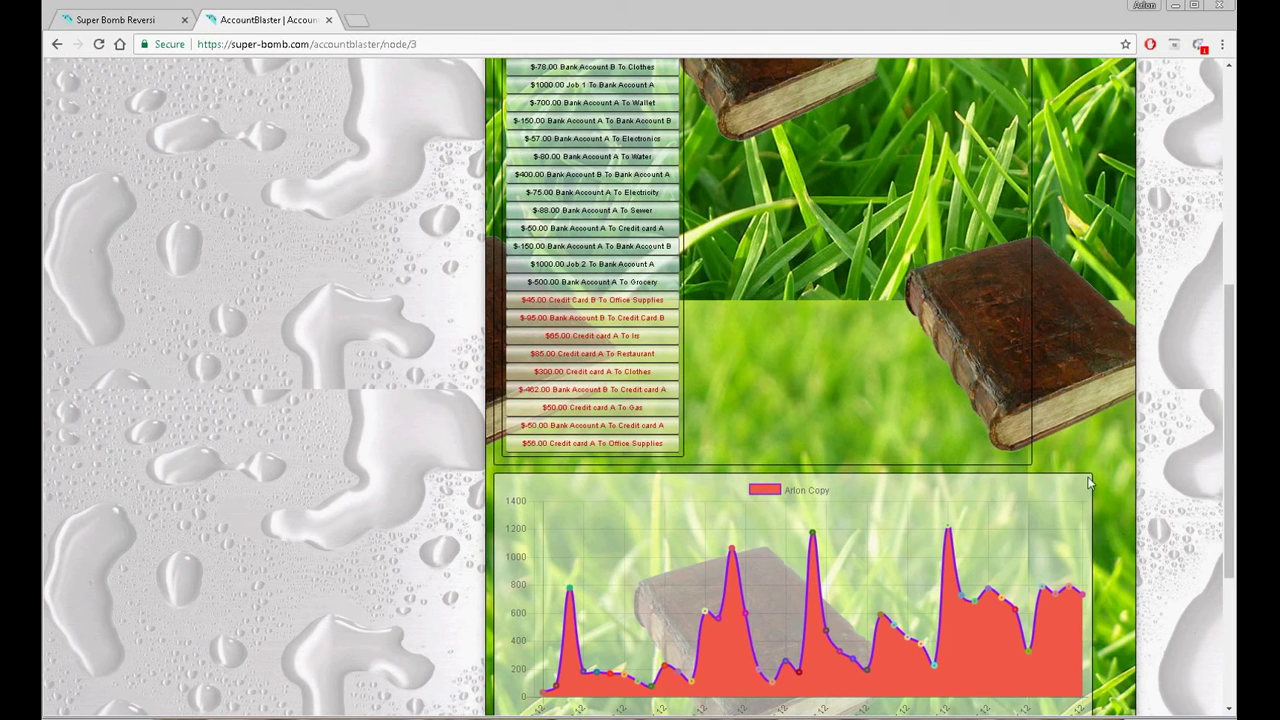
Toggle the account copy's running-balance line chart and place the widened window beside the World account
click(1233, 205)
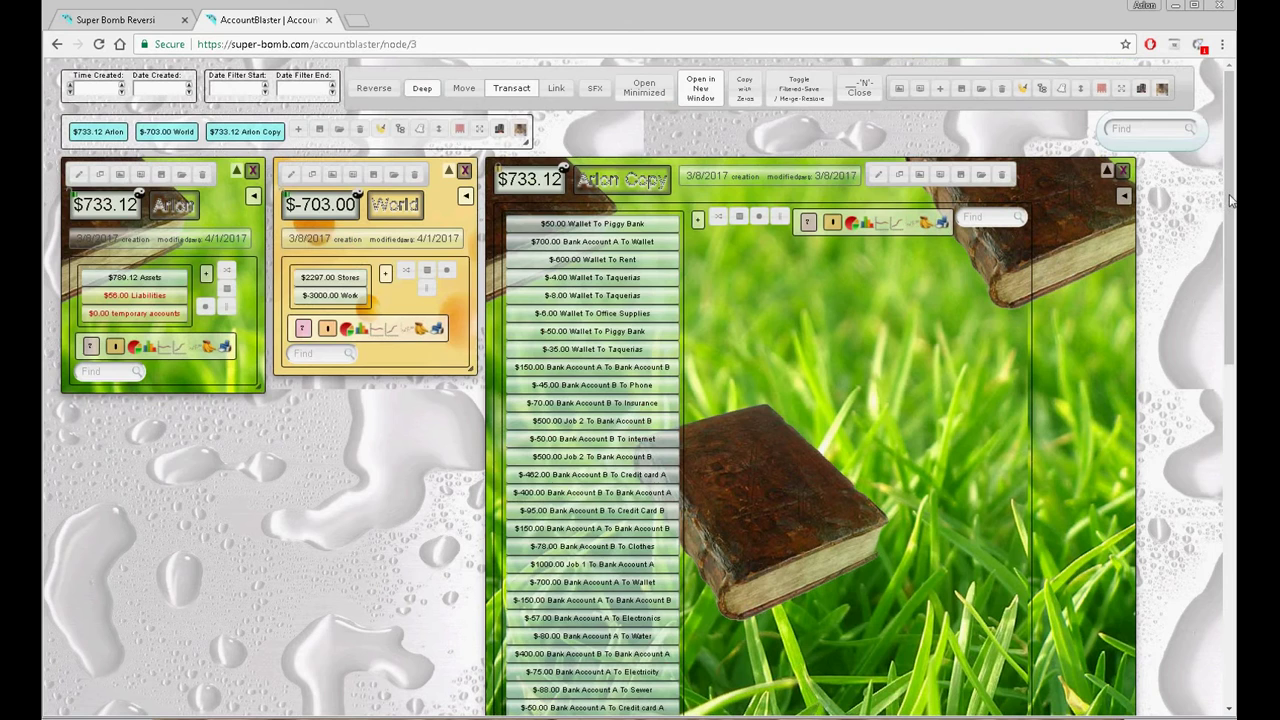
click(897, 227)
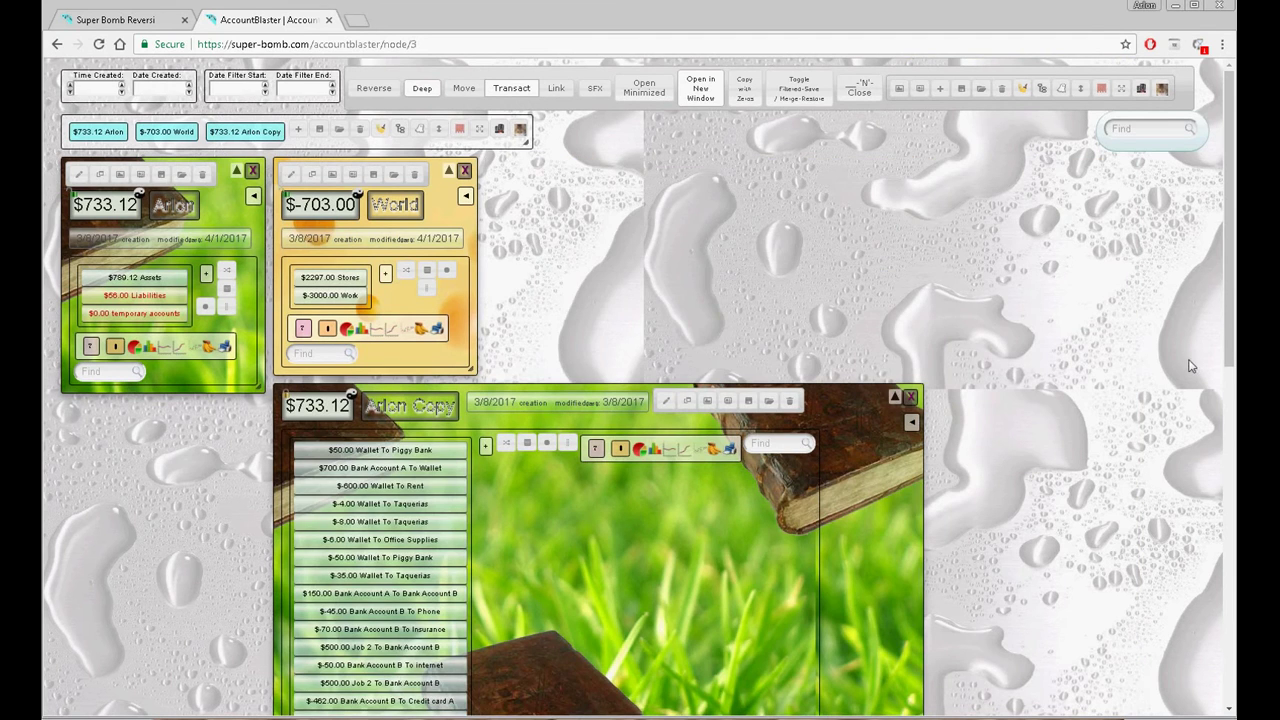
drag(1233, 355, 1233, 444)
drag(611, 349, 937, 260)
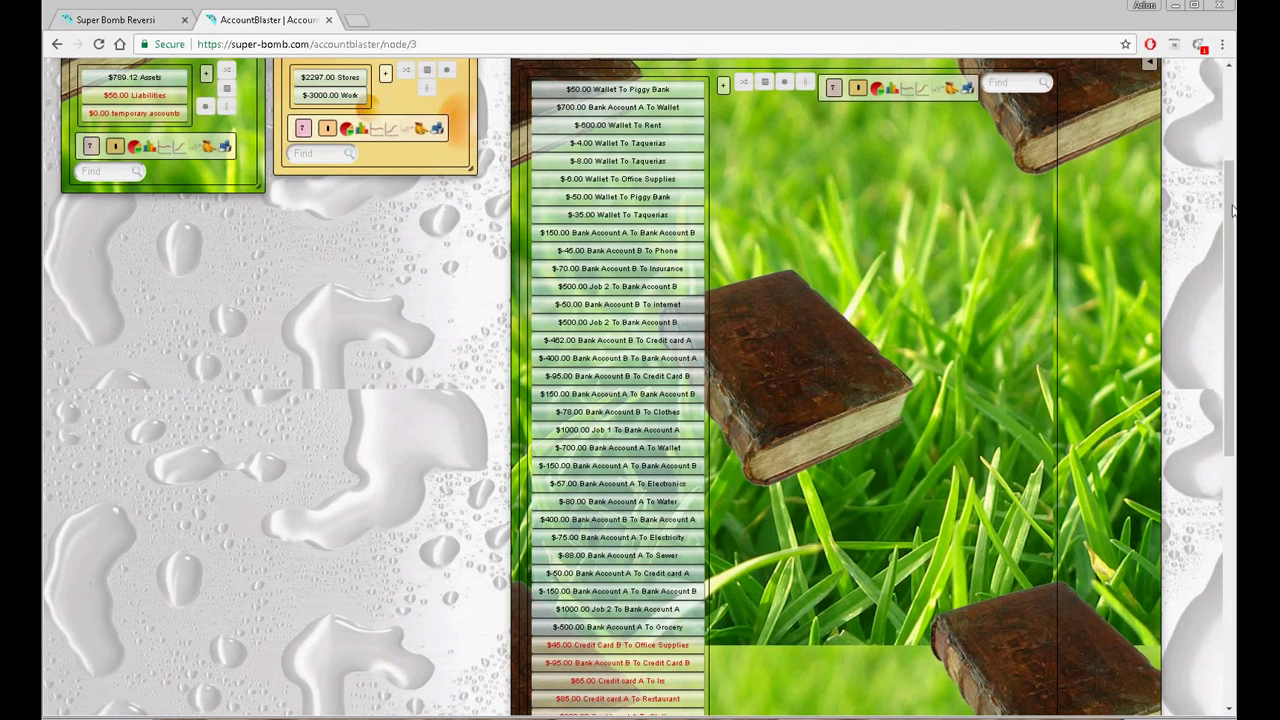
drag(1231, 210, 1229, 110)
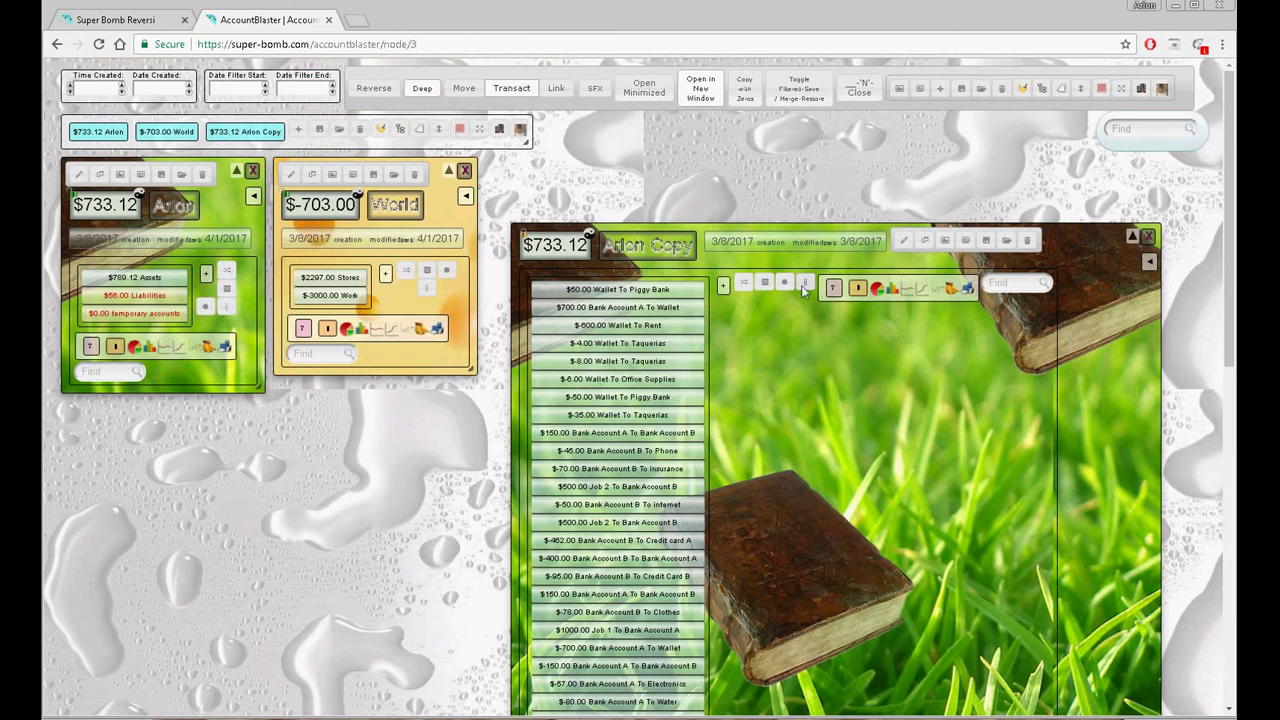
Reorder the account copy's transaction list and delete the $700.00 and $-700.00 Bank Account A To Wallet entries
click(743, 285)
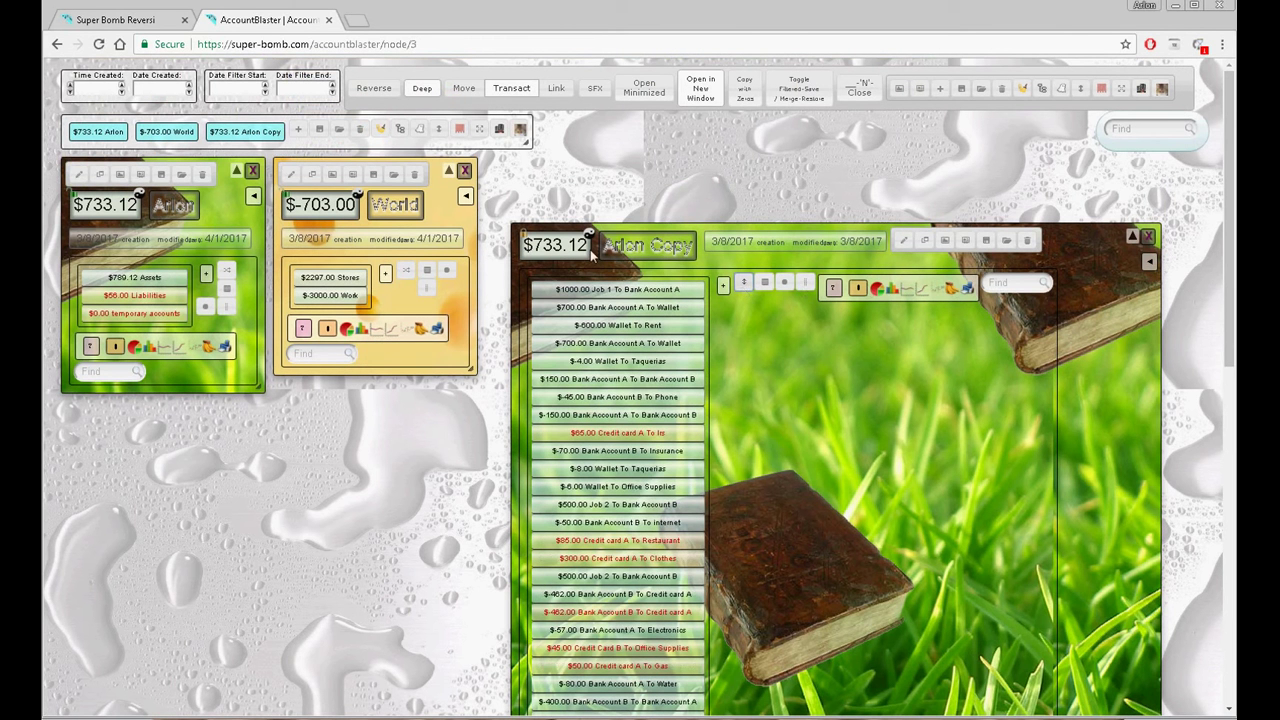
click(617, 340)
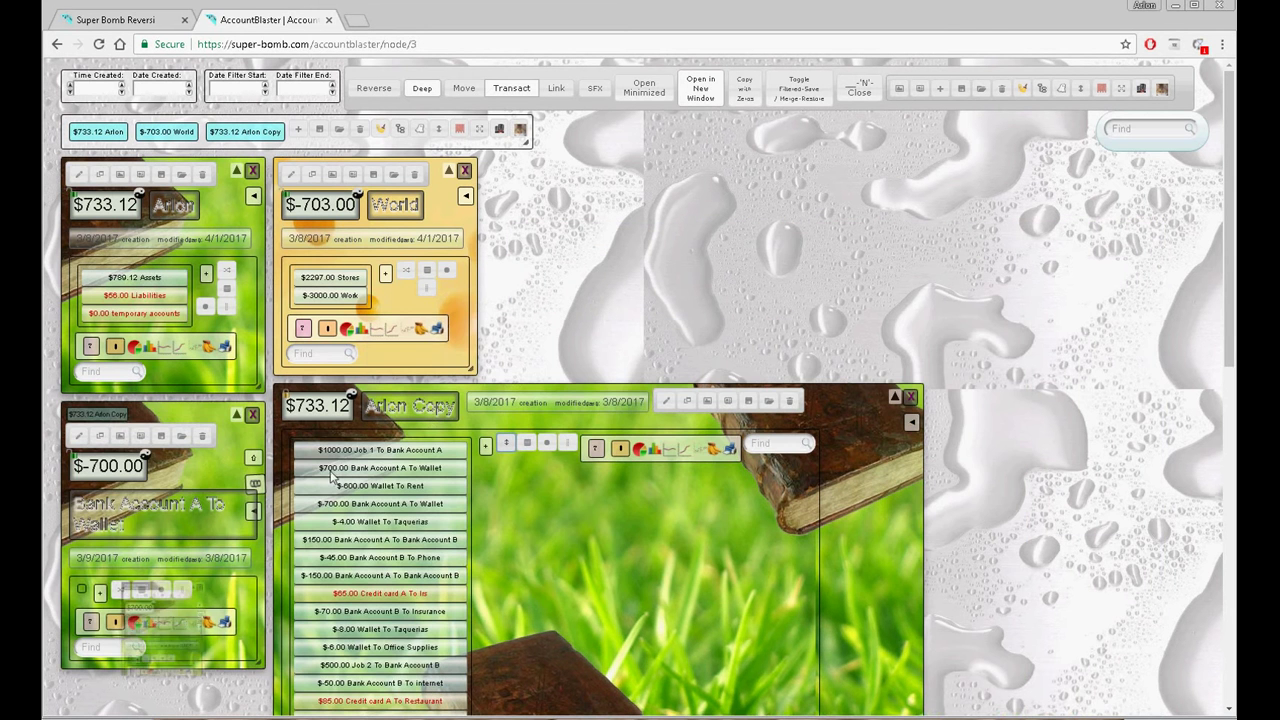
click(202, 711)
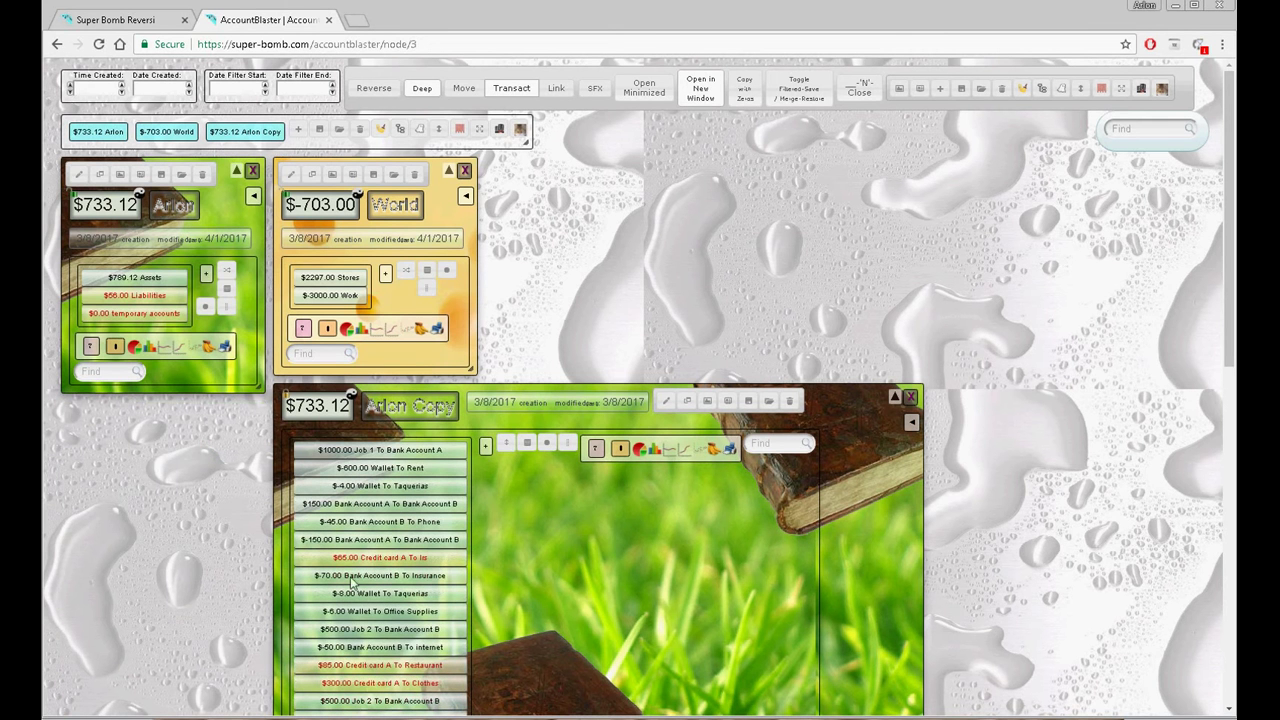
Open and delete the earlier $150.00 and $-150.00 Bank Account A To Bank Account B entries from the account copy
click(386, 509)
click(386, 541)
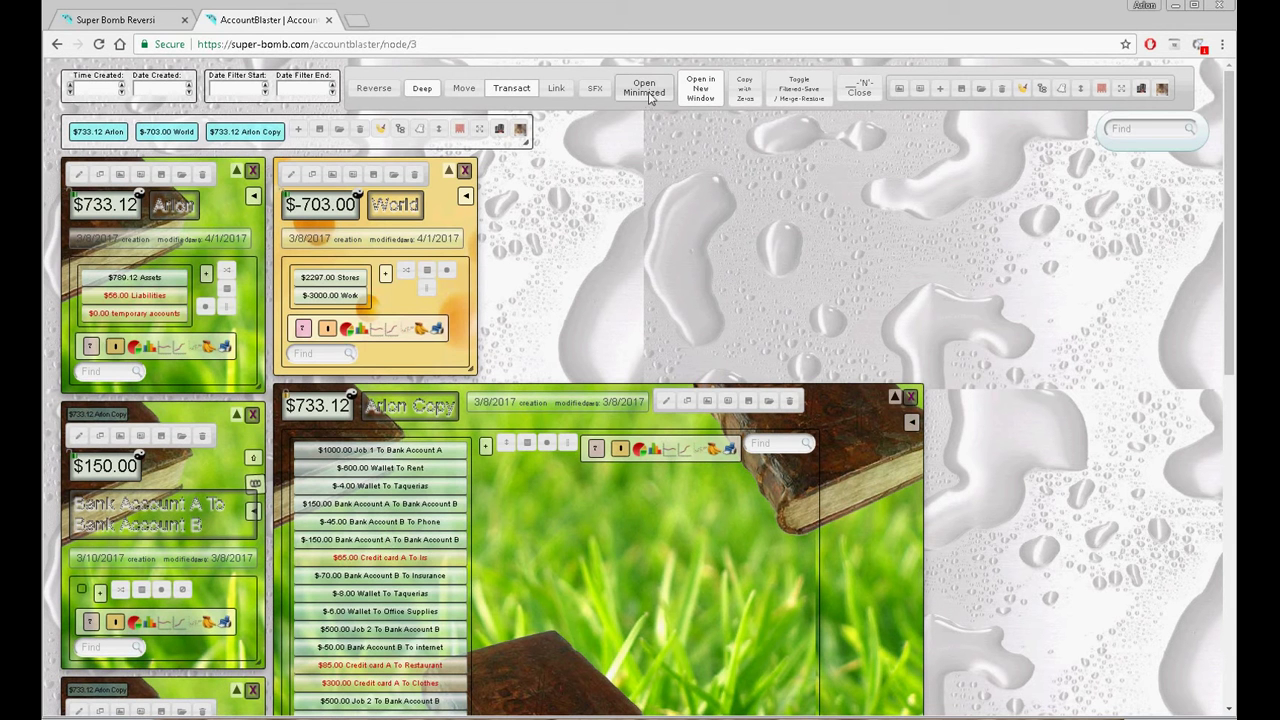
click(202, 710)
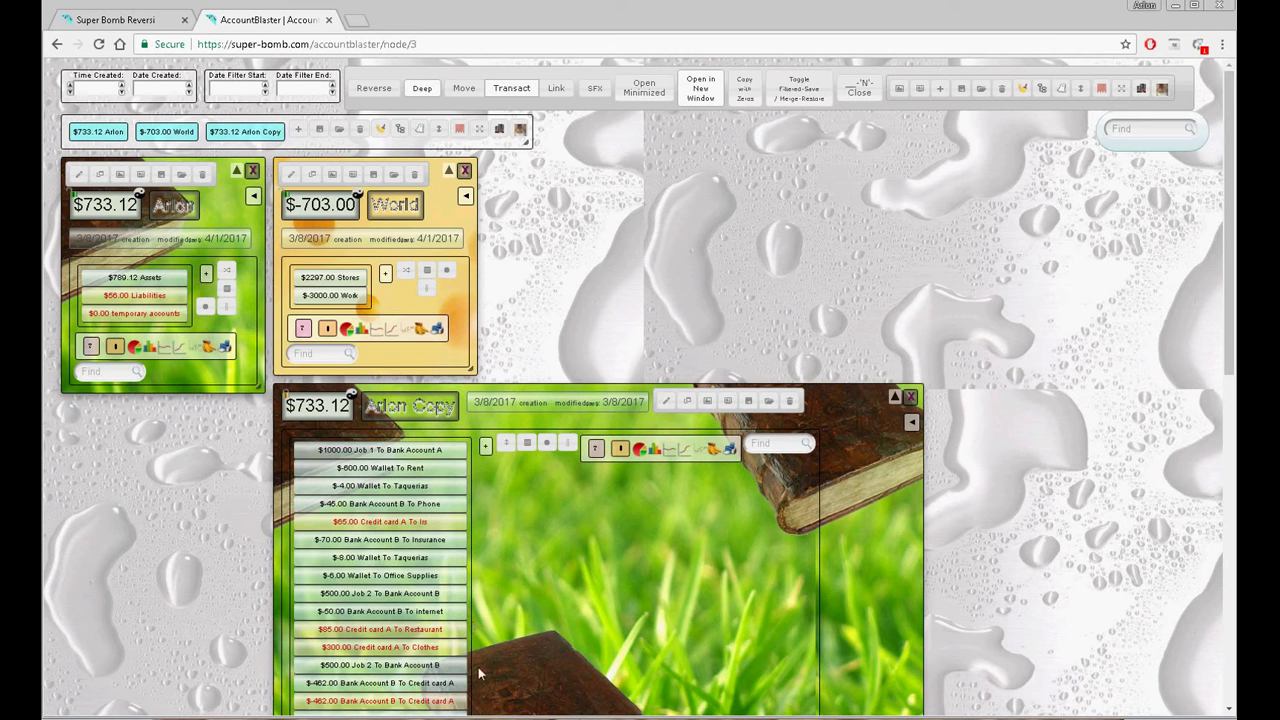
Delete the World account and move the account copy's window over the original account's window
drag(543, 660, 800, 578)
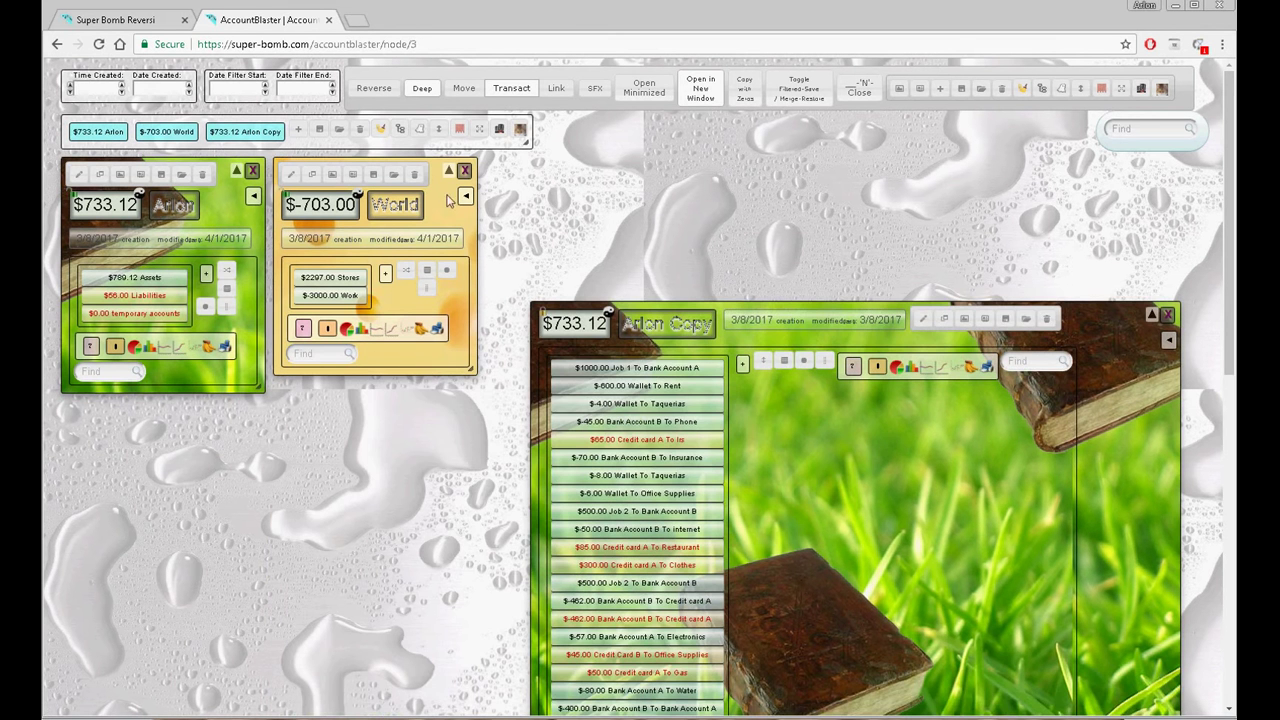
click(416, 175)
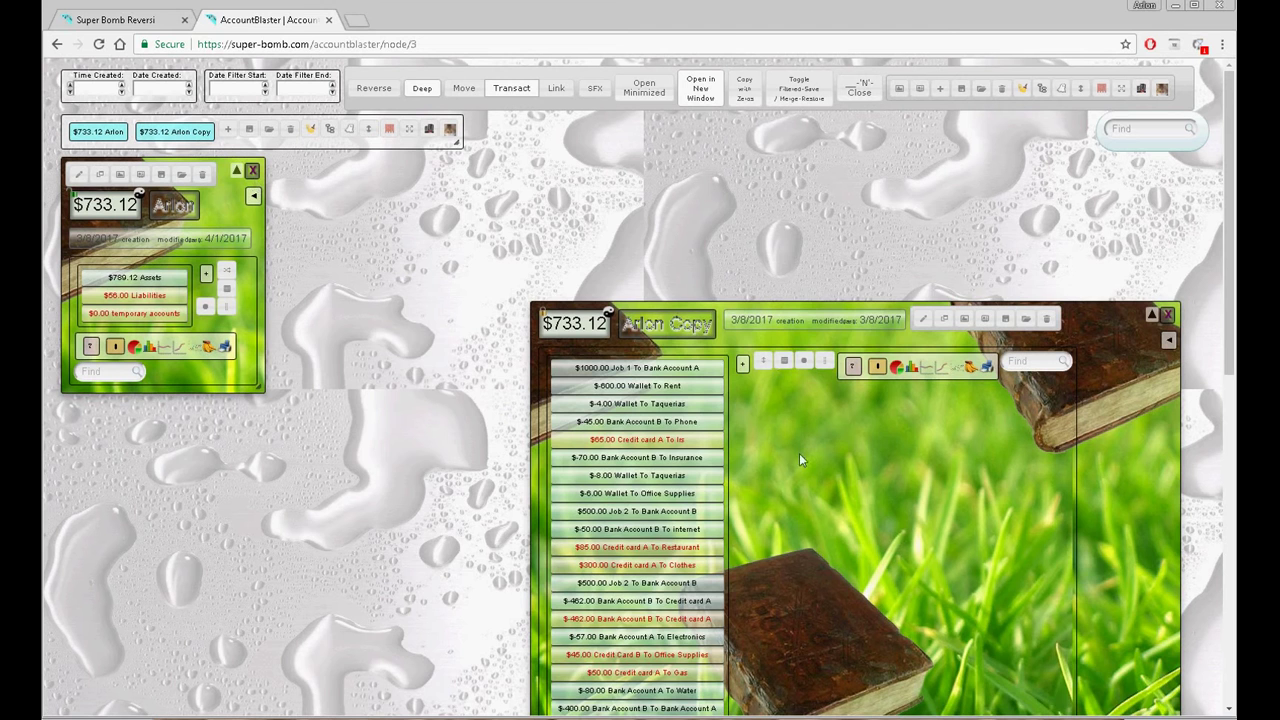
drag(799, 460, 520, 297)
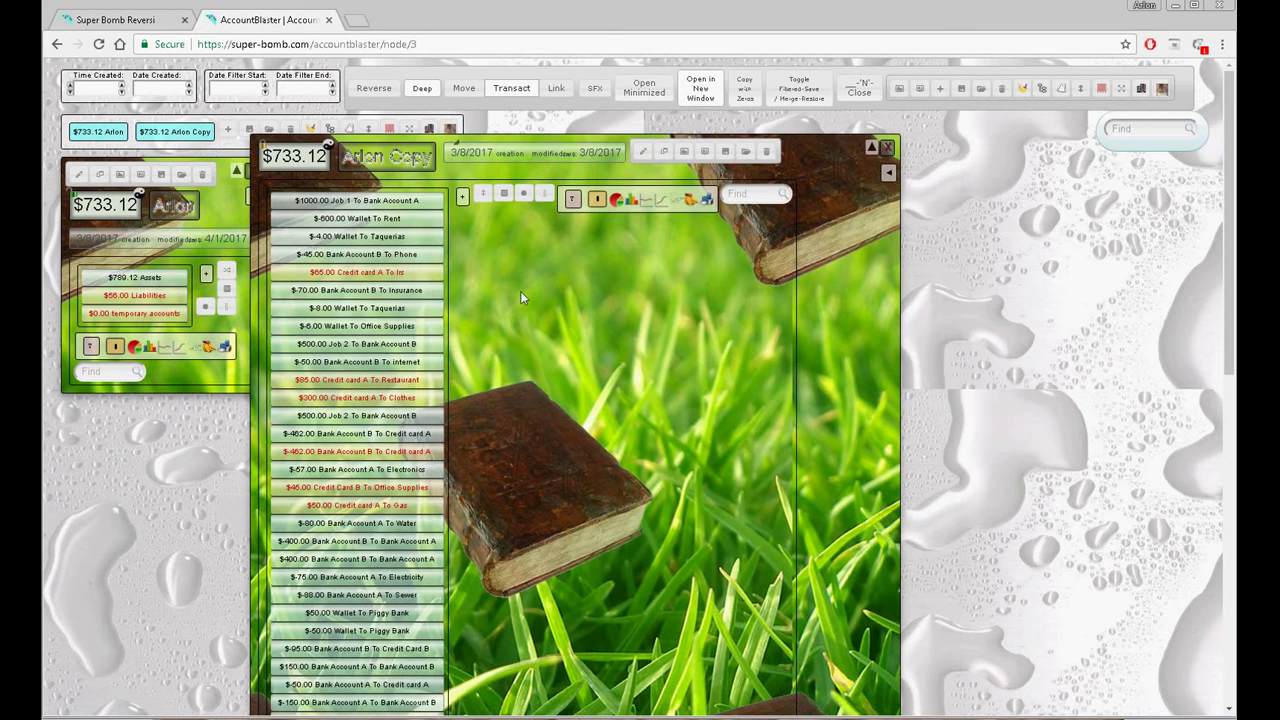
drag(308, 200, 348, 212)
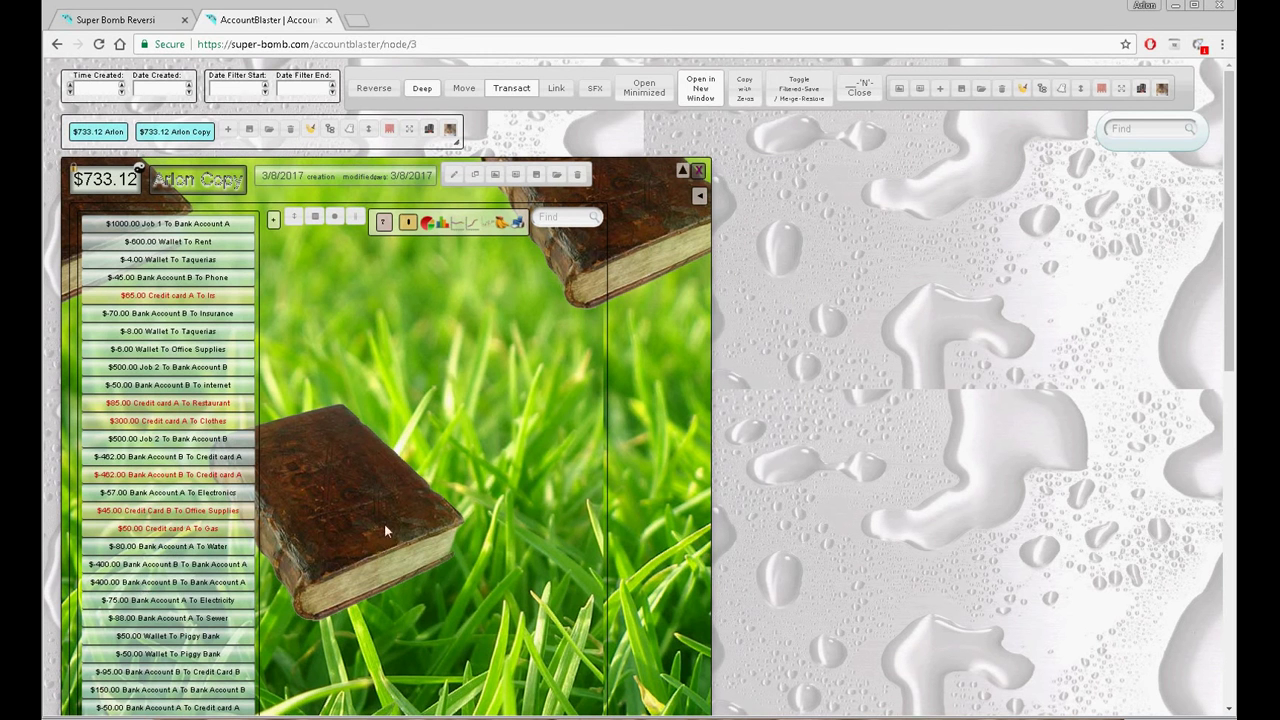
Open the $-400.00 and $400.00 Bank Account B To Bank Account A entries and tile their windows beside the account copy
click(1227, 594)
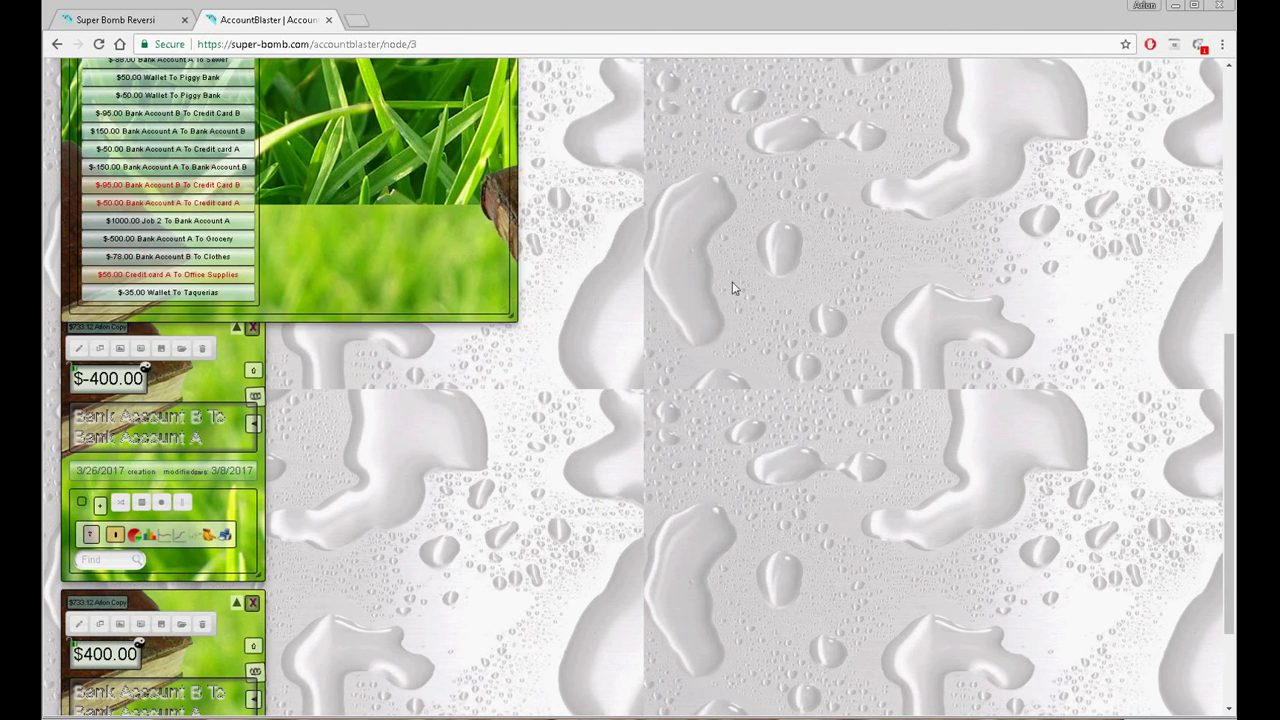
click(1232, 183)
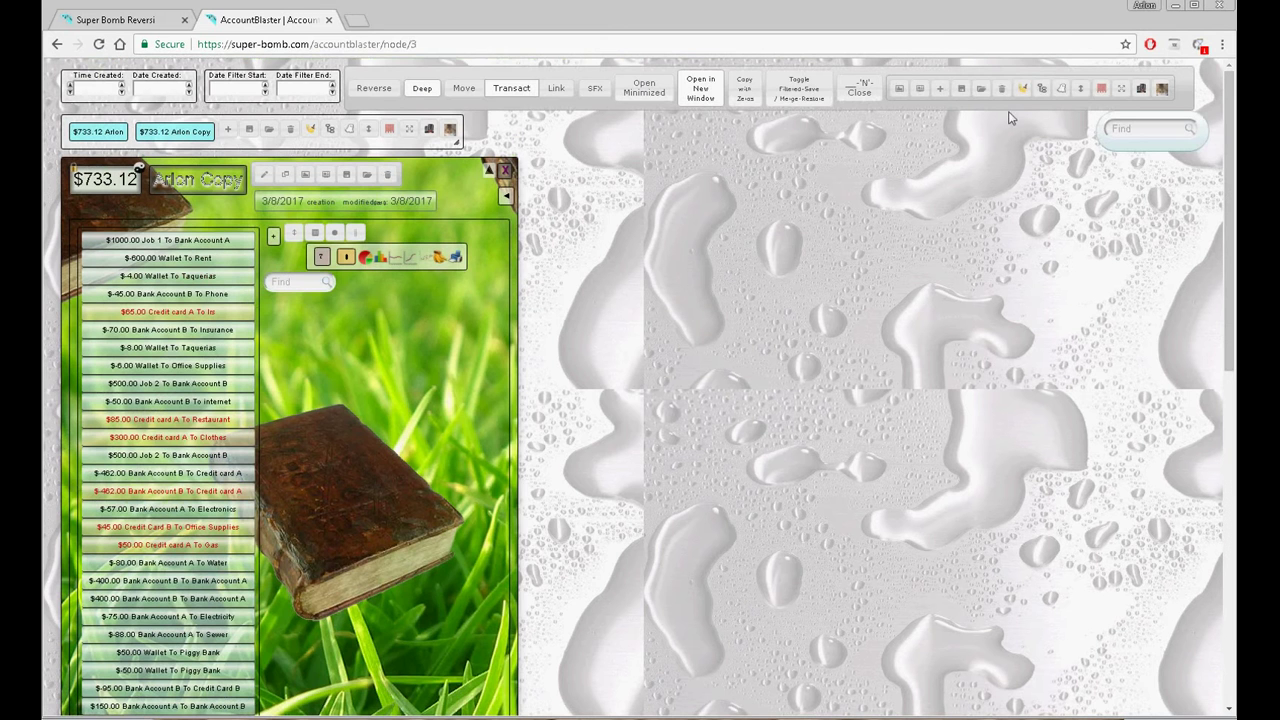
click(1101, 88)
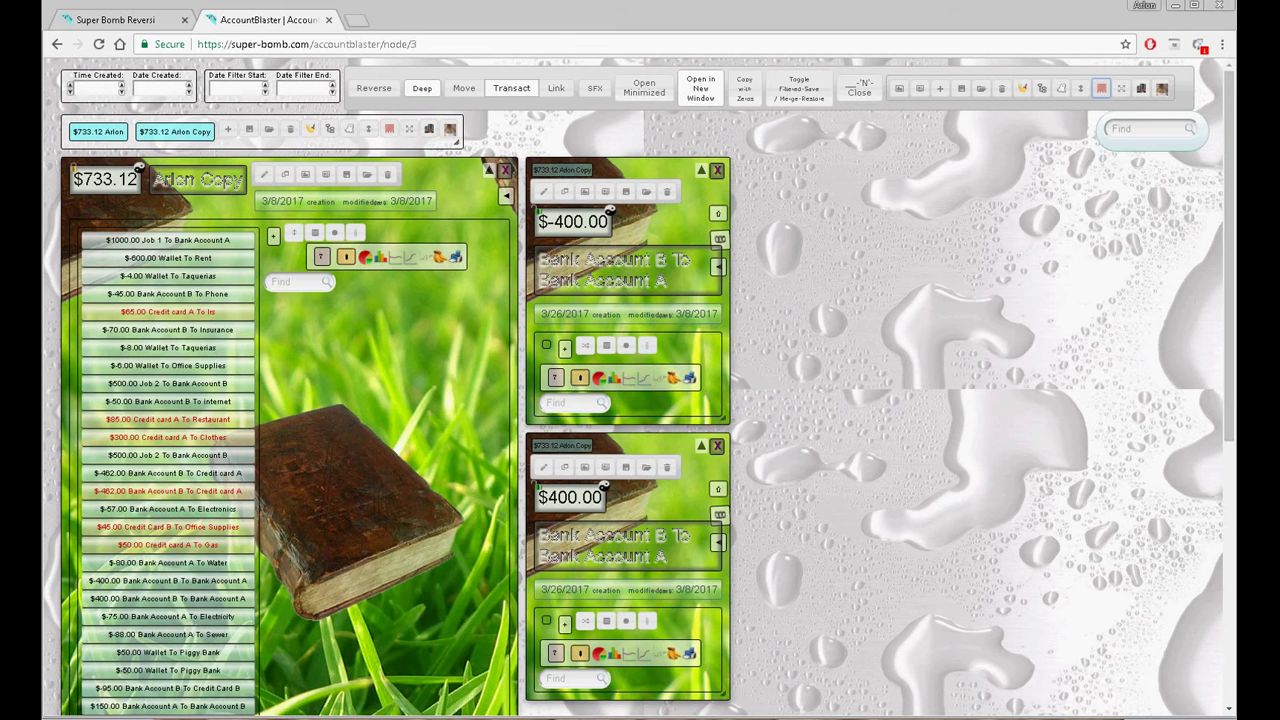
Narrow the account copy's window and retile the open windows until both $400.00 entries sit side by side
click(1233, 548)
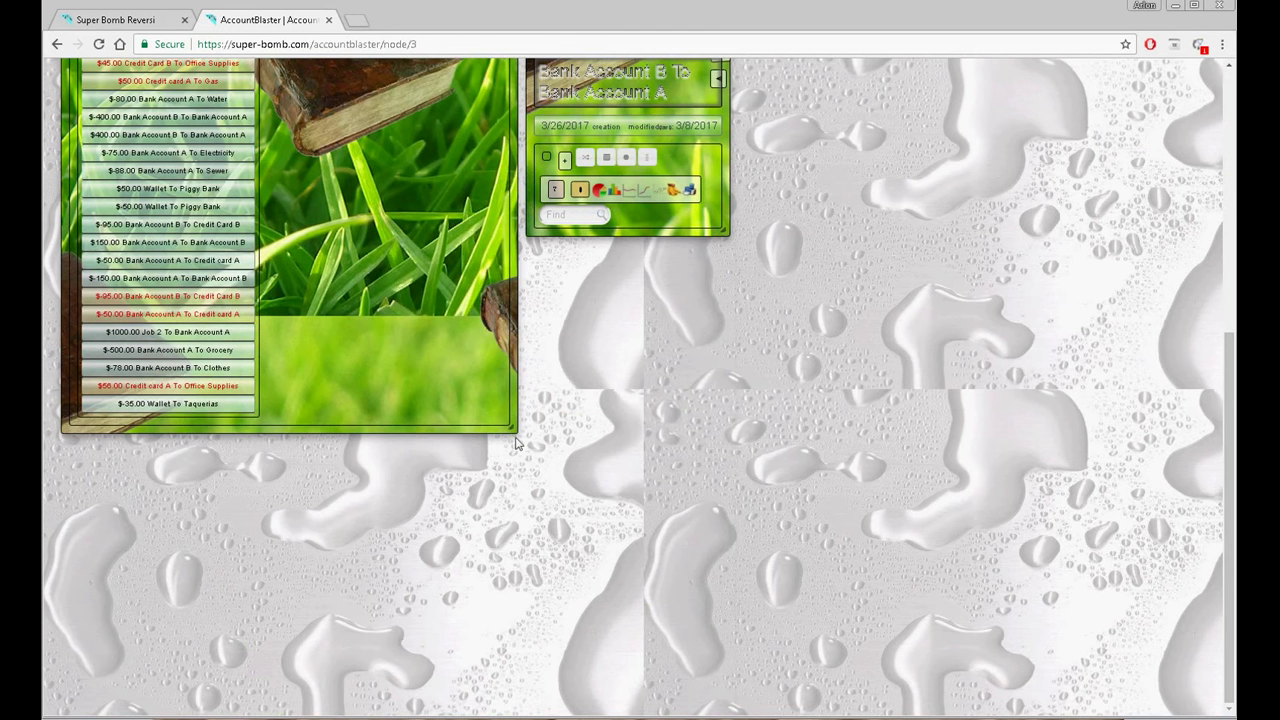
drag(510, 430, 460, 430)
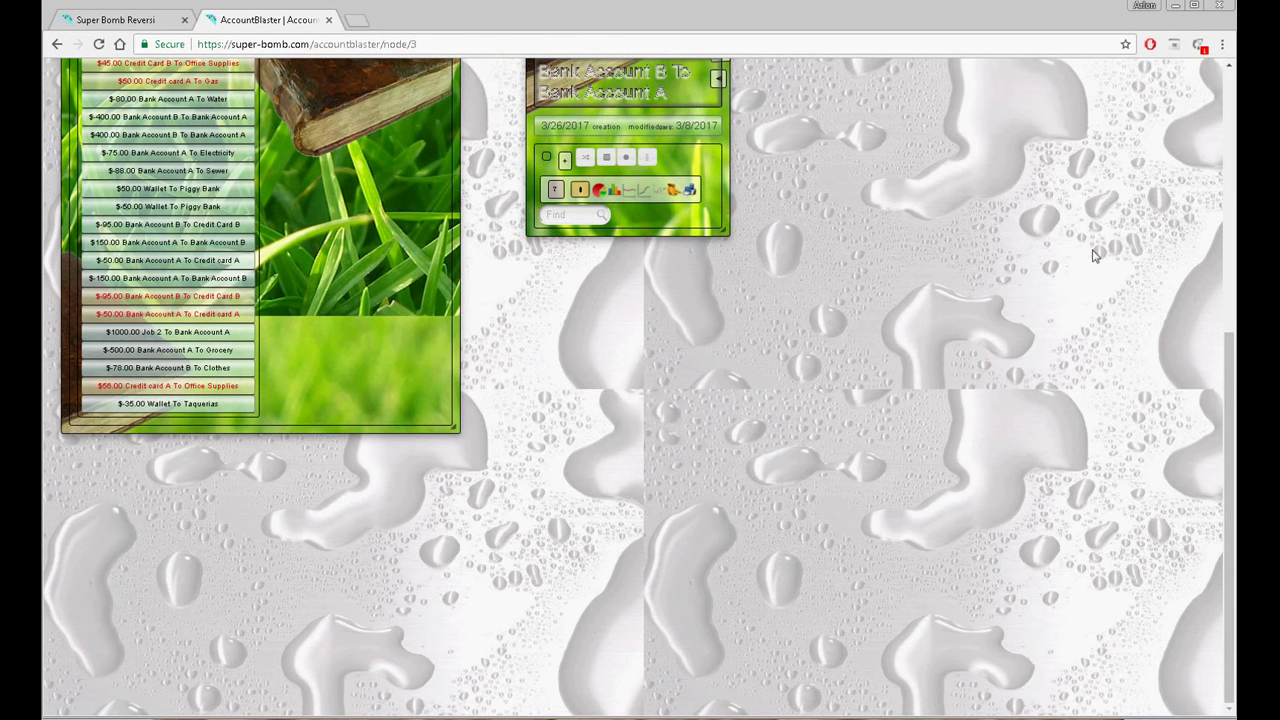
click(1229, 182)
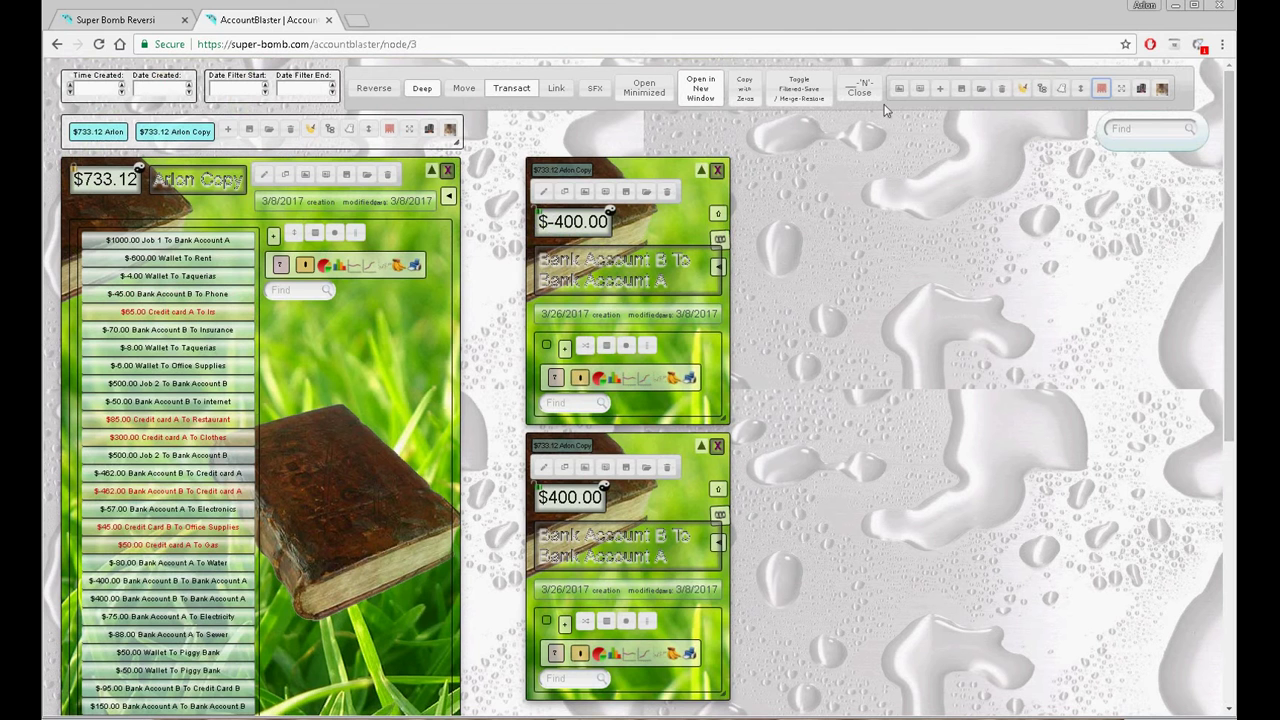
click(1100, 90)
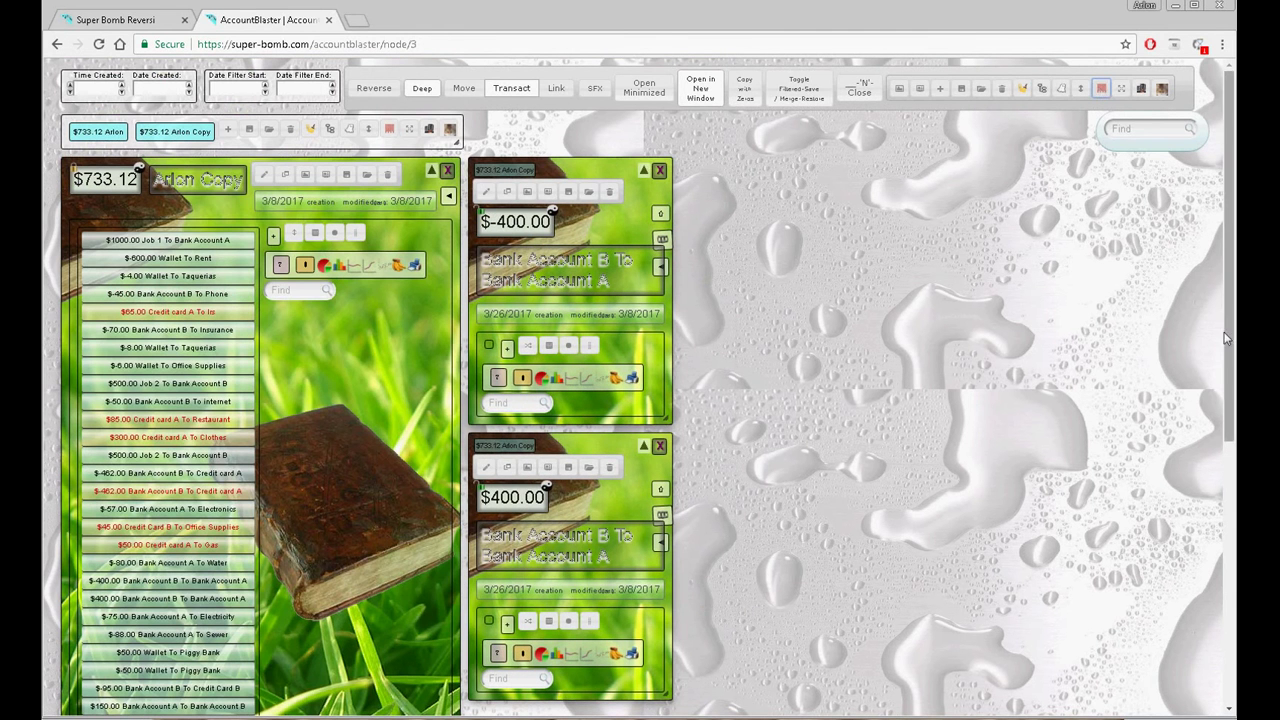
click(1233, 470)
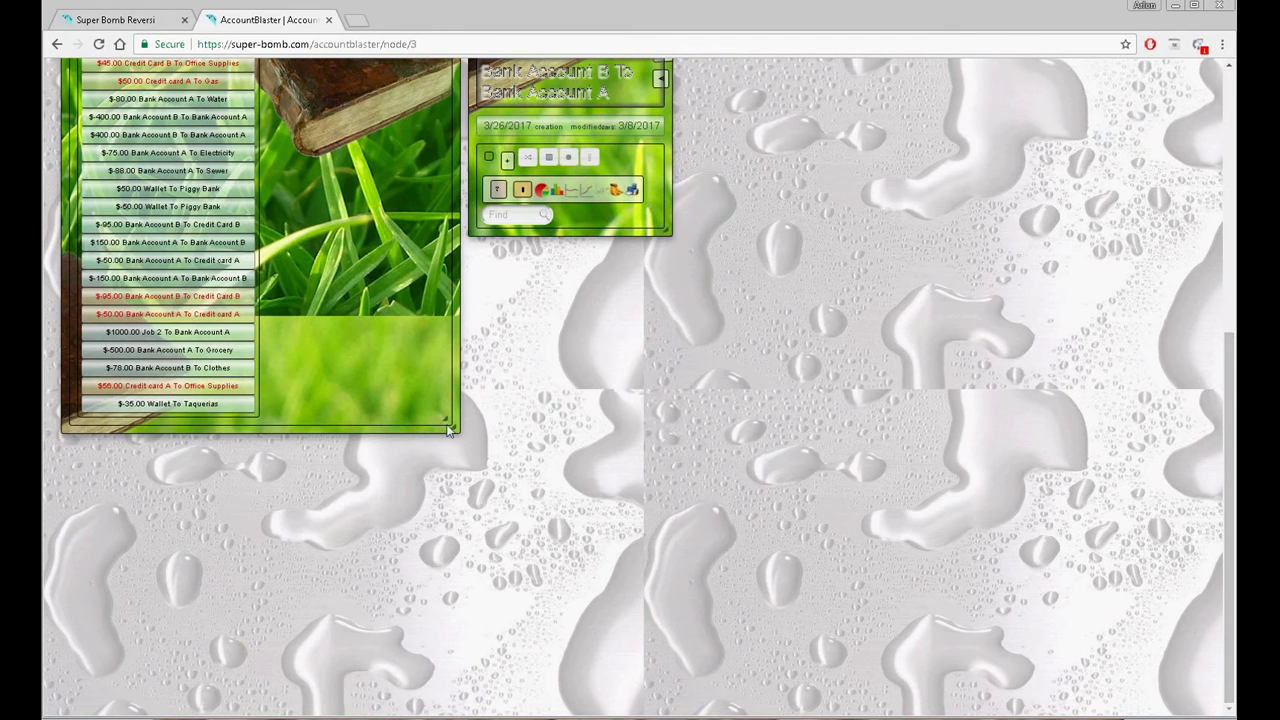
drag(452, 430, 387, 421)
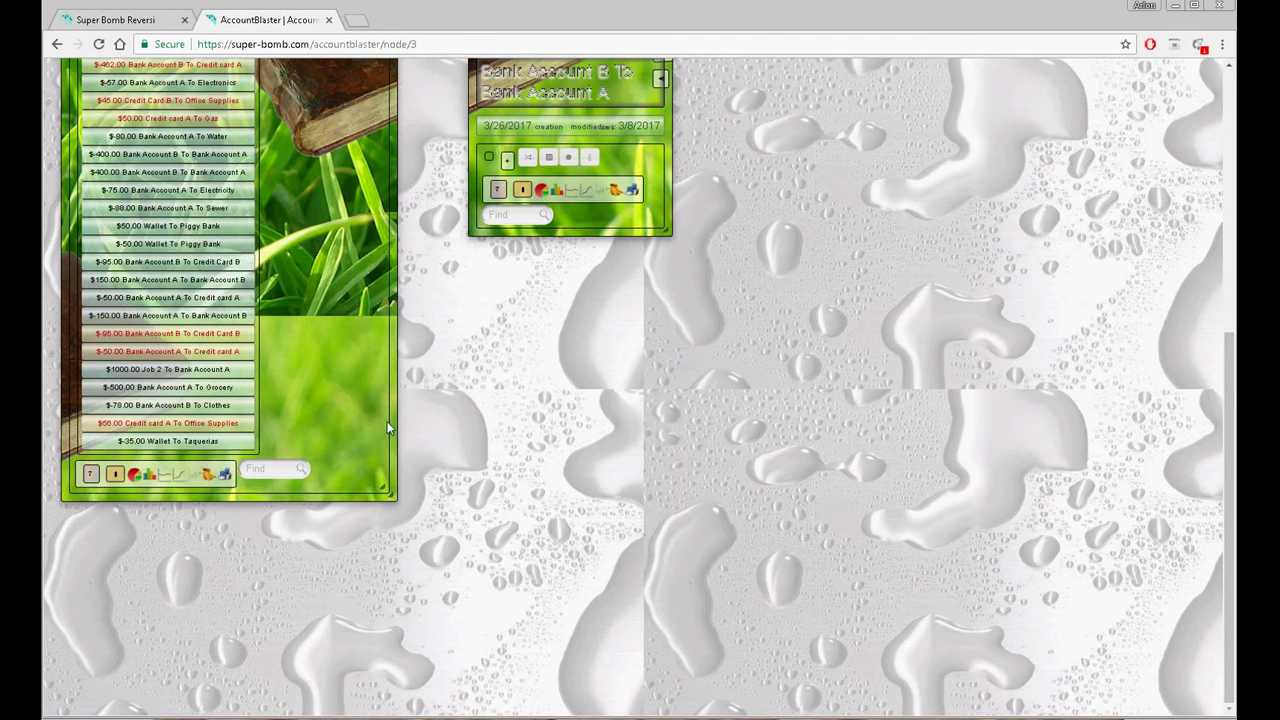
click(1232, 120)
click(1100, 89)
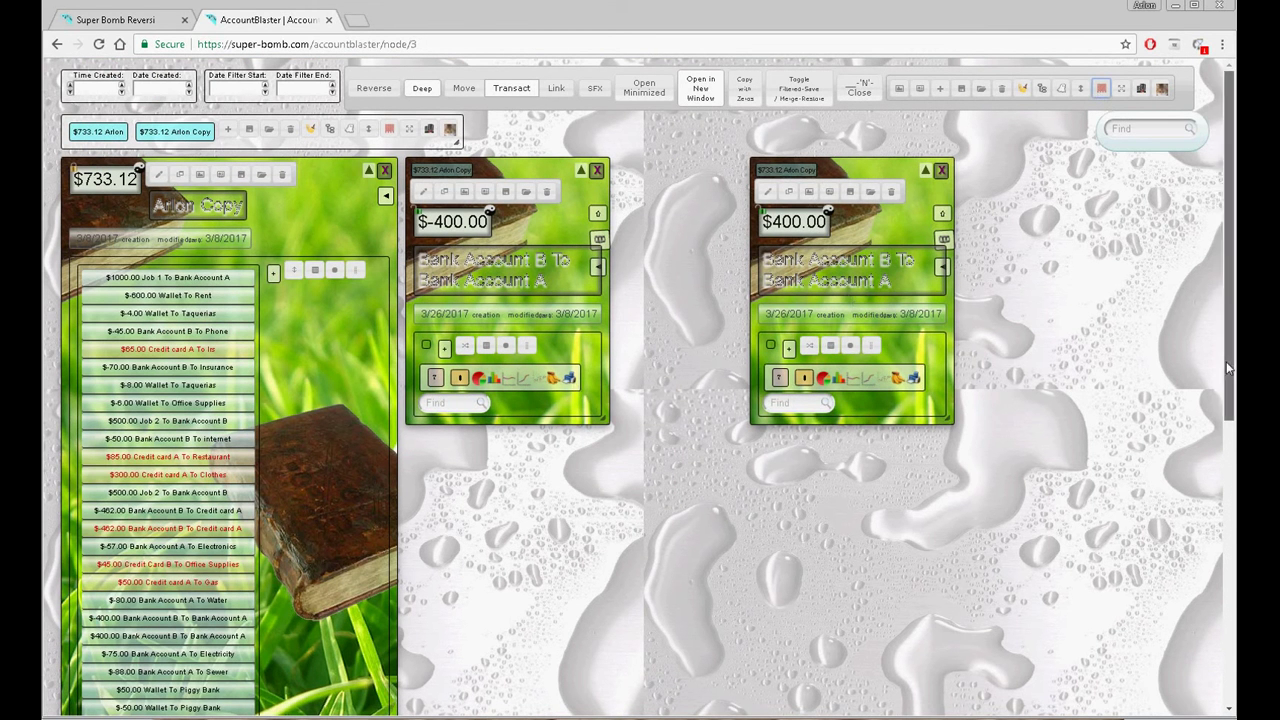
Delete the $-400.00 and $400.00 Bank Account B To Bank Account A entries from the account copy
drag(1226, 361, 1229, 408)
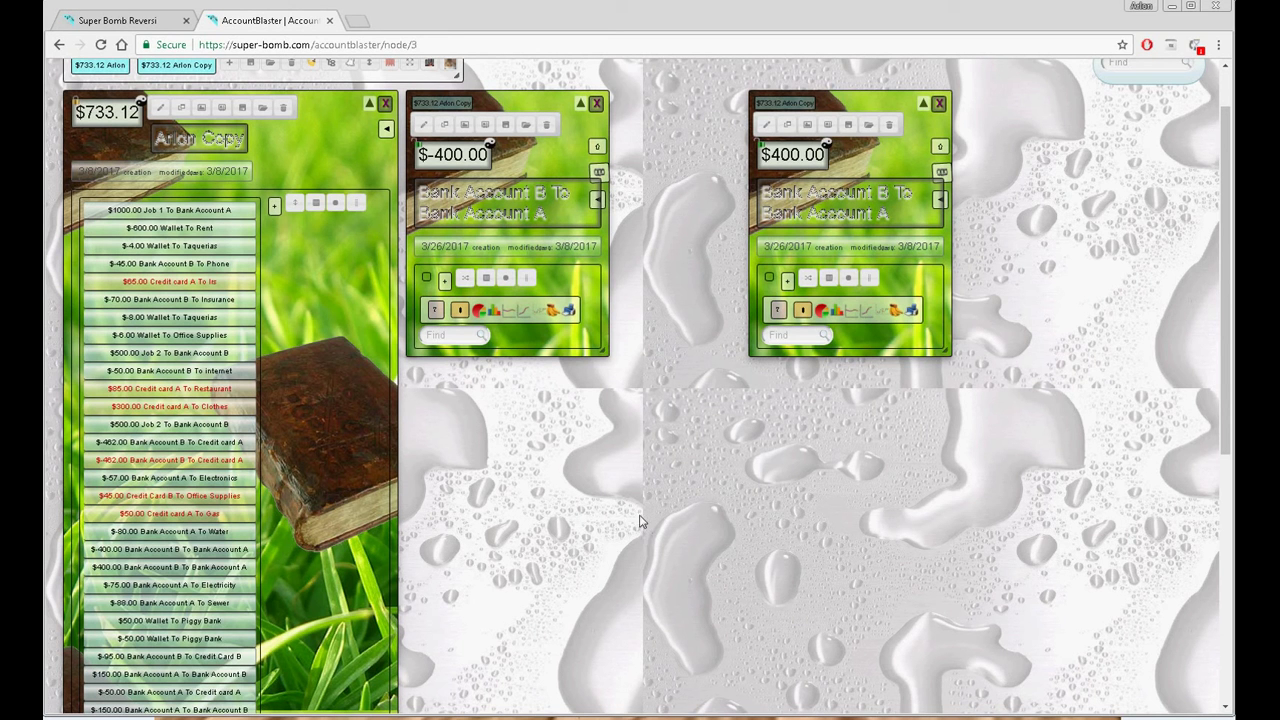
click(545, 124)
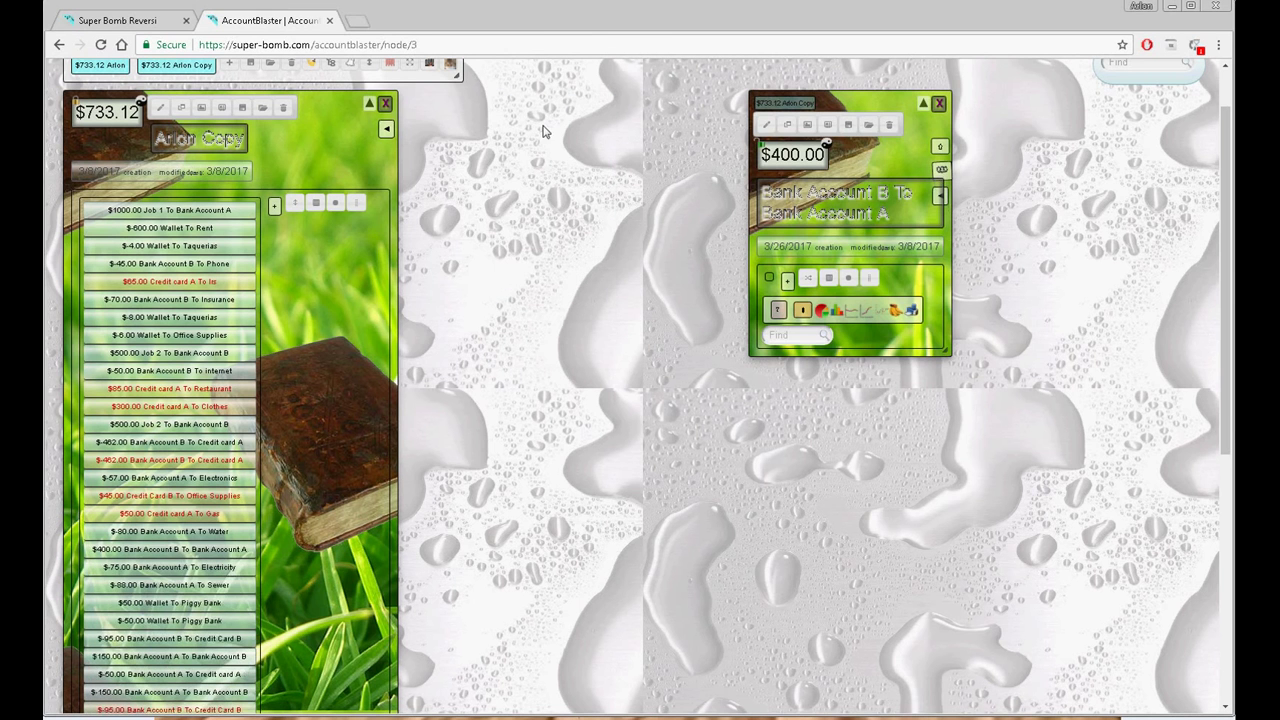
click(886, 125)
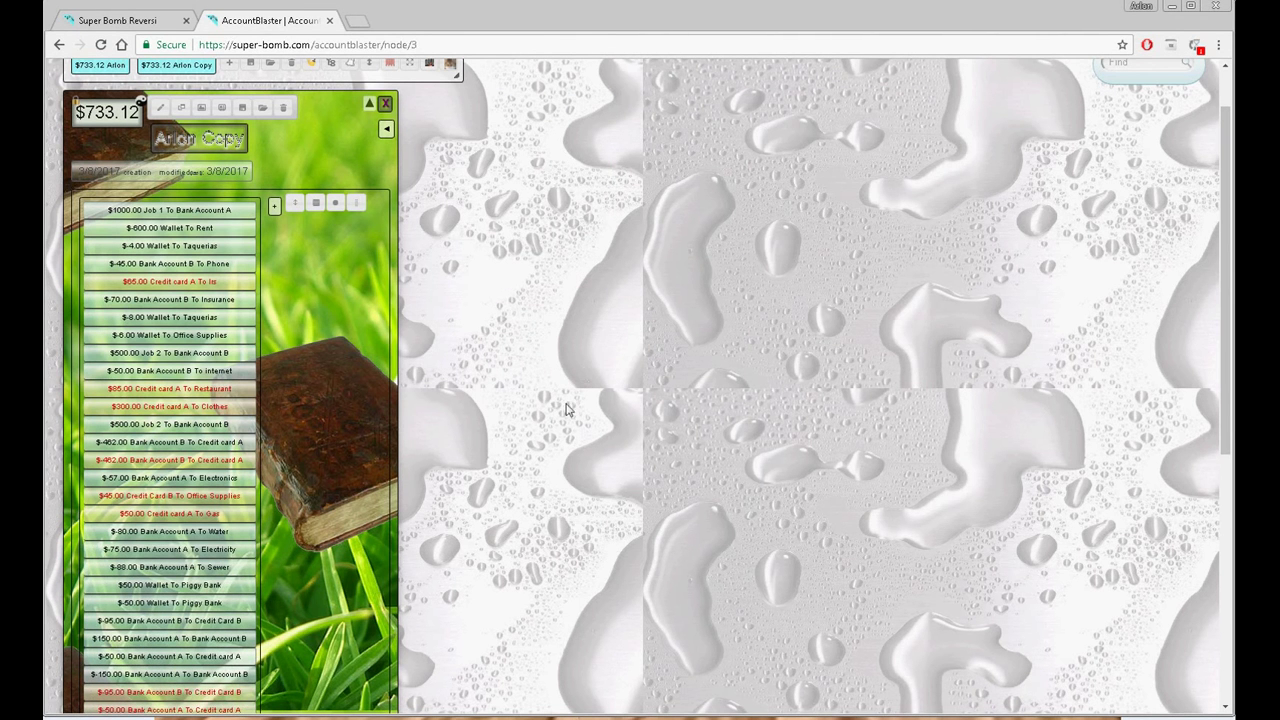
Open and delete the 3/28/2017 Bank Account A To Bank Account B entries of $-150.00 and $150.00
click(222, 674)
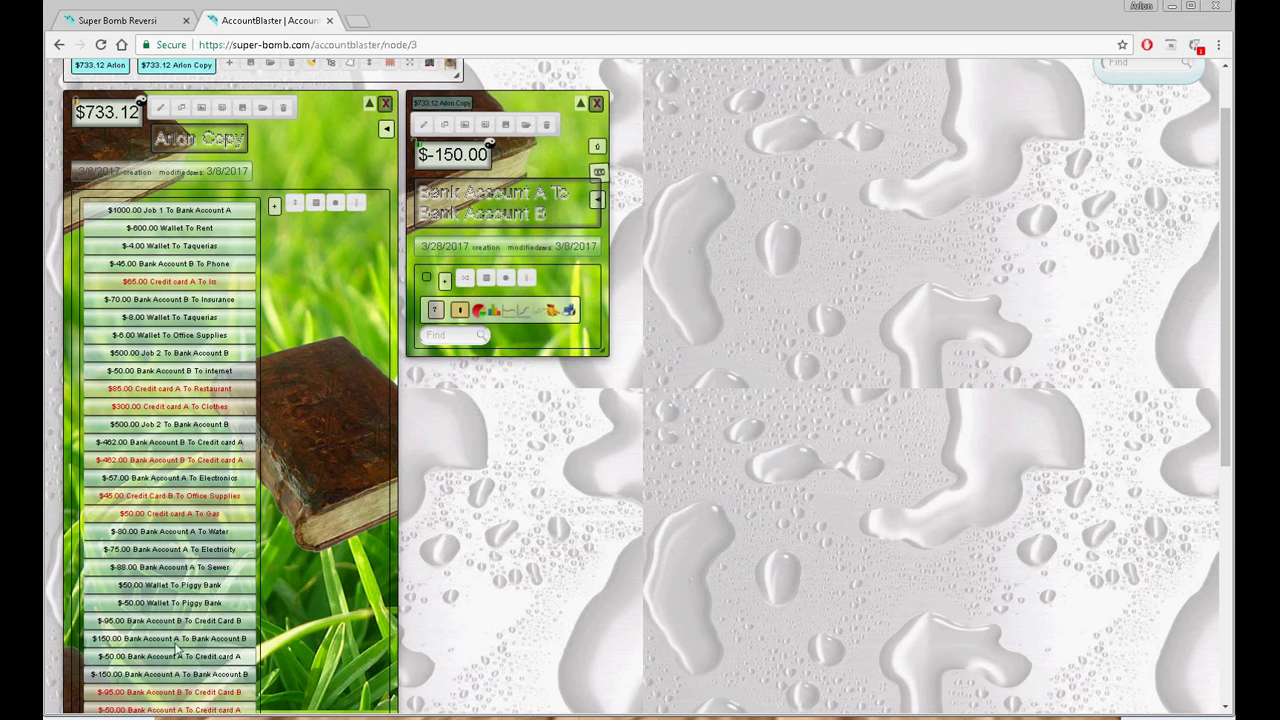
click(175, 640)
click(546, 124)
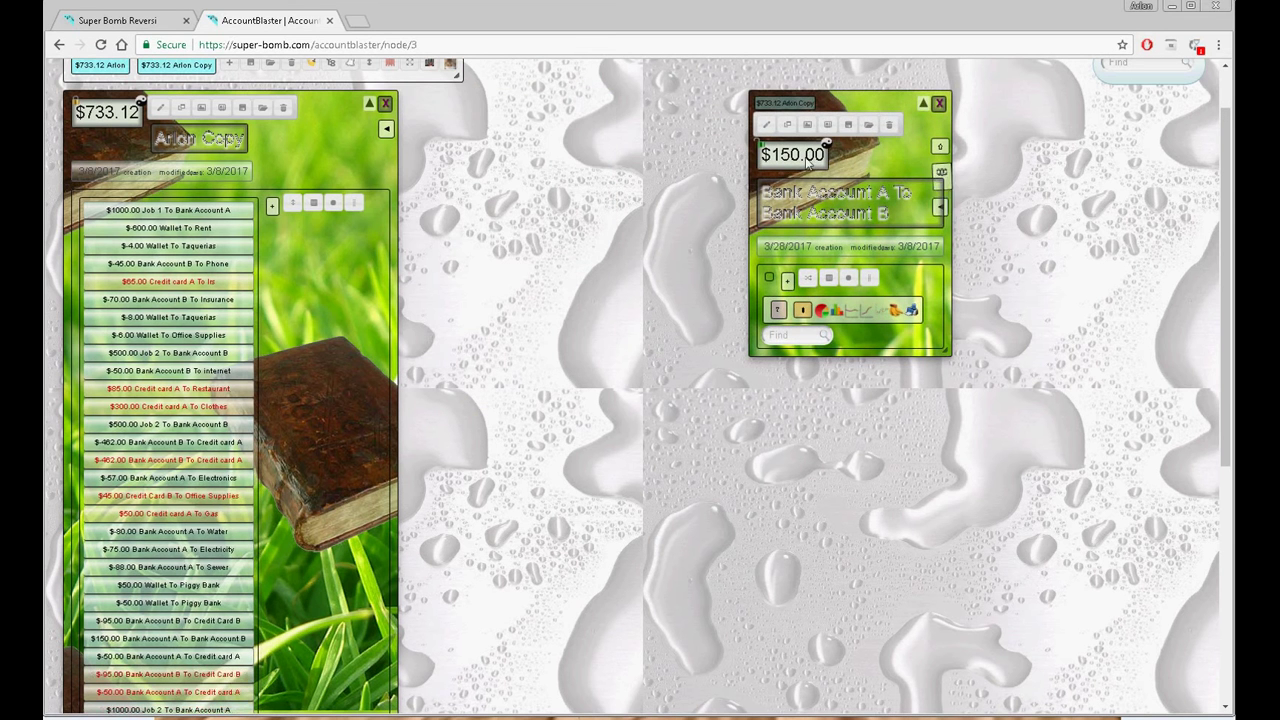
click(889, 124)
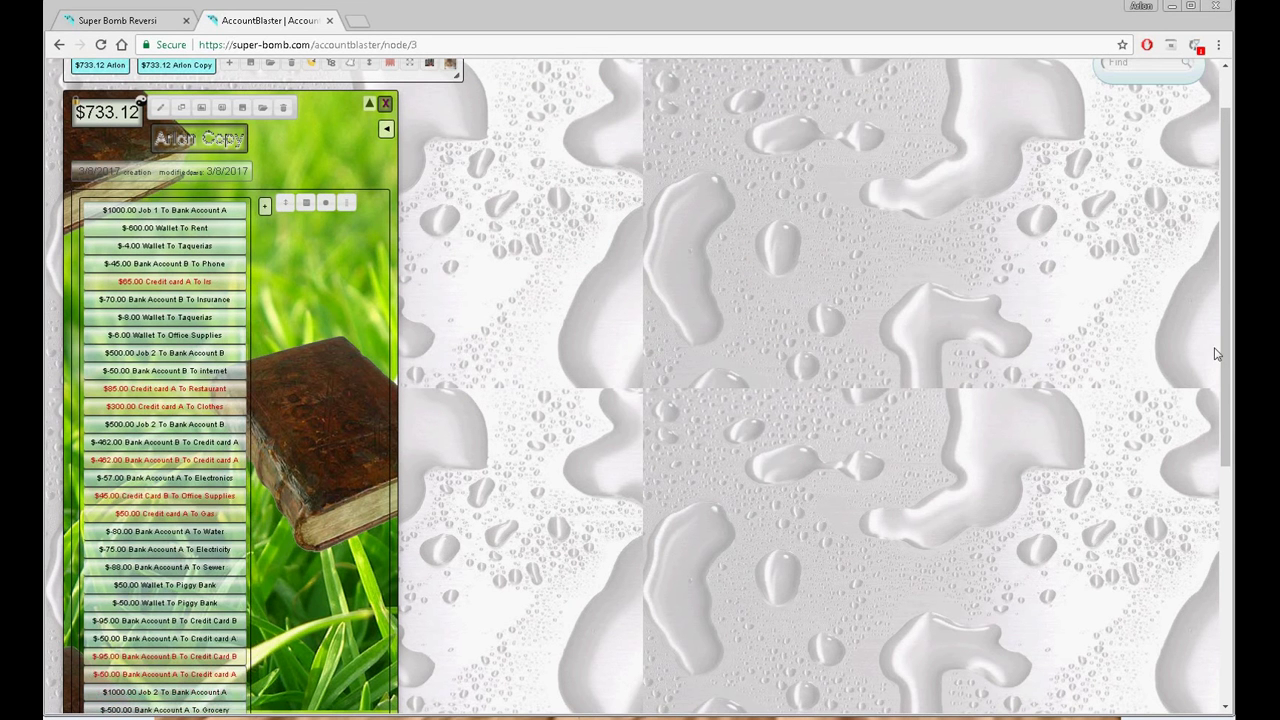
Find the two $-462.00 Bank Account B To Credit card A entries in the account copy, open them and delete both
drag(1222, 352, 1231, 444)
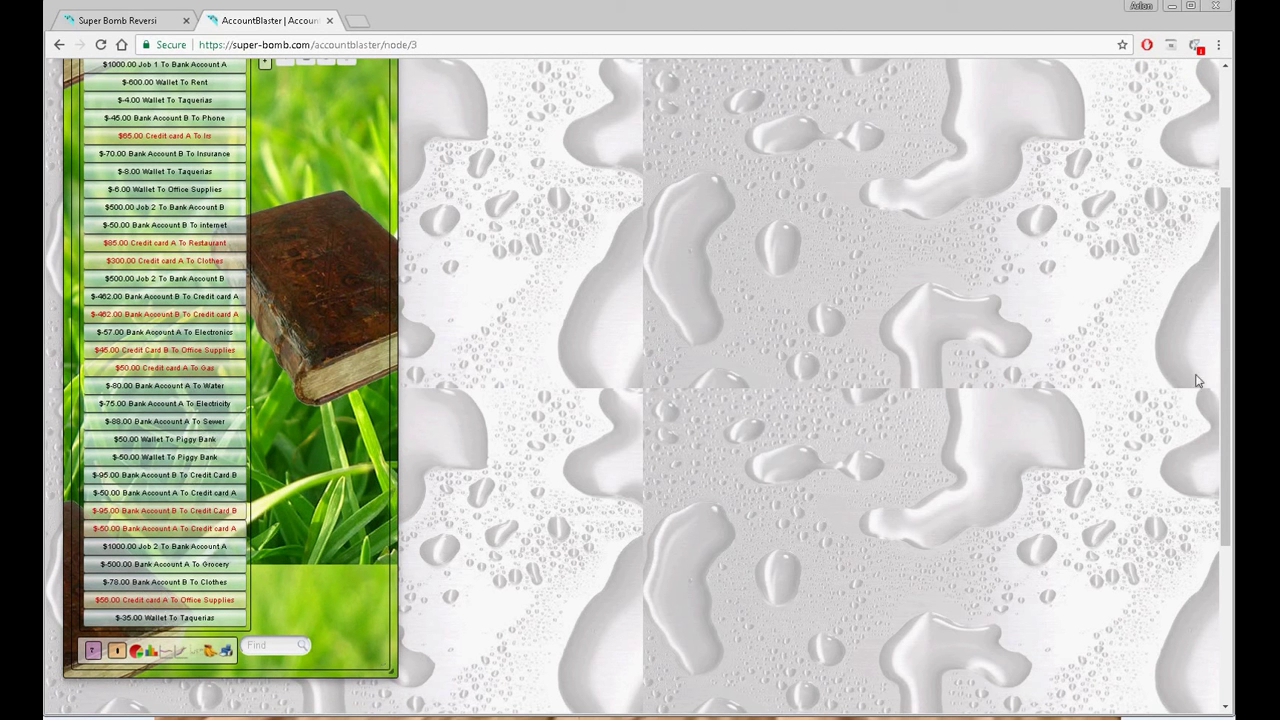
drag(1225, 360, 1225, 320)
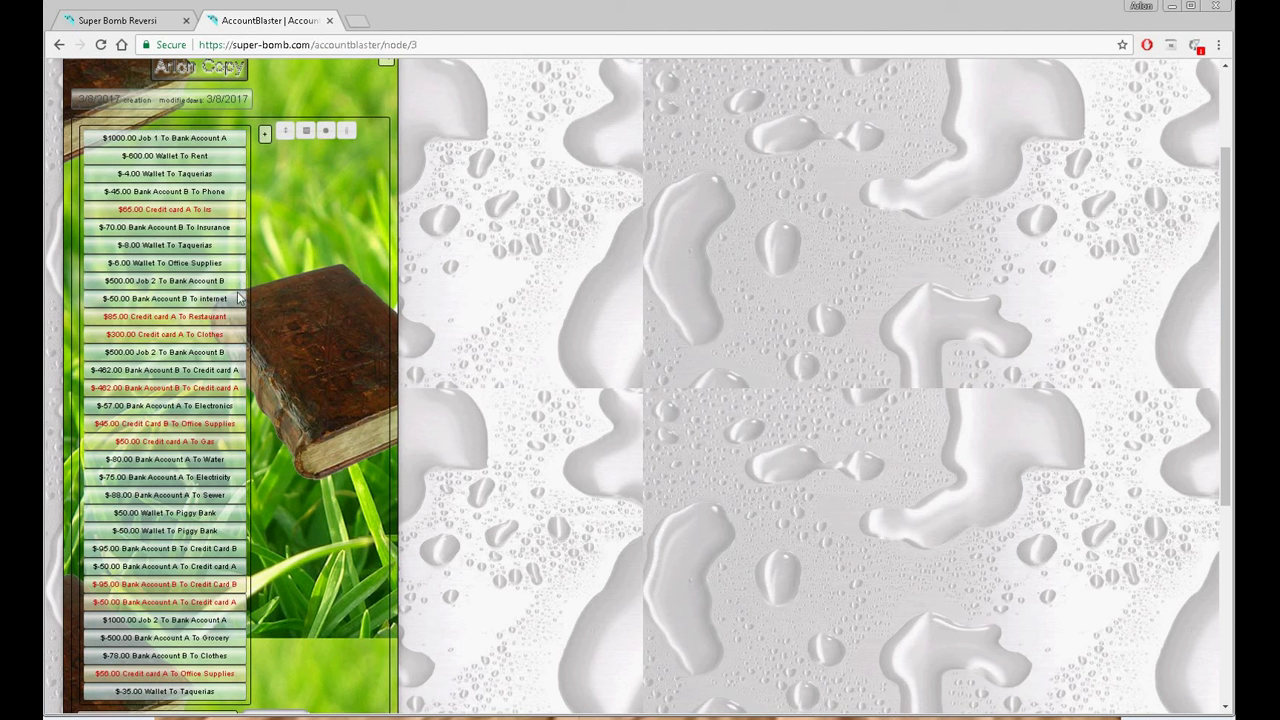
click(228, 373)
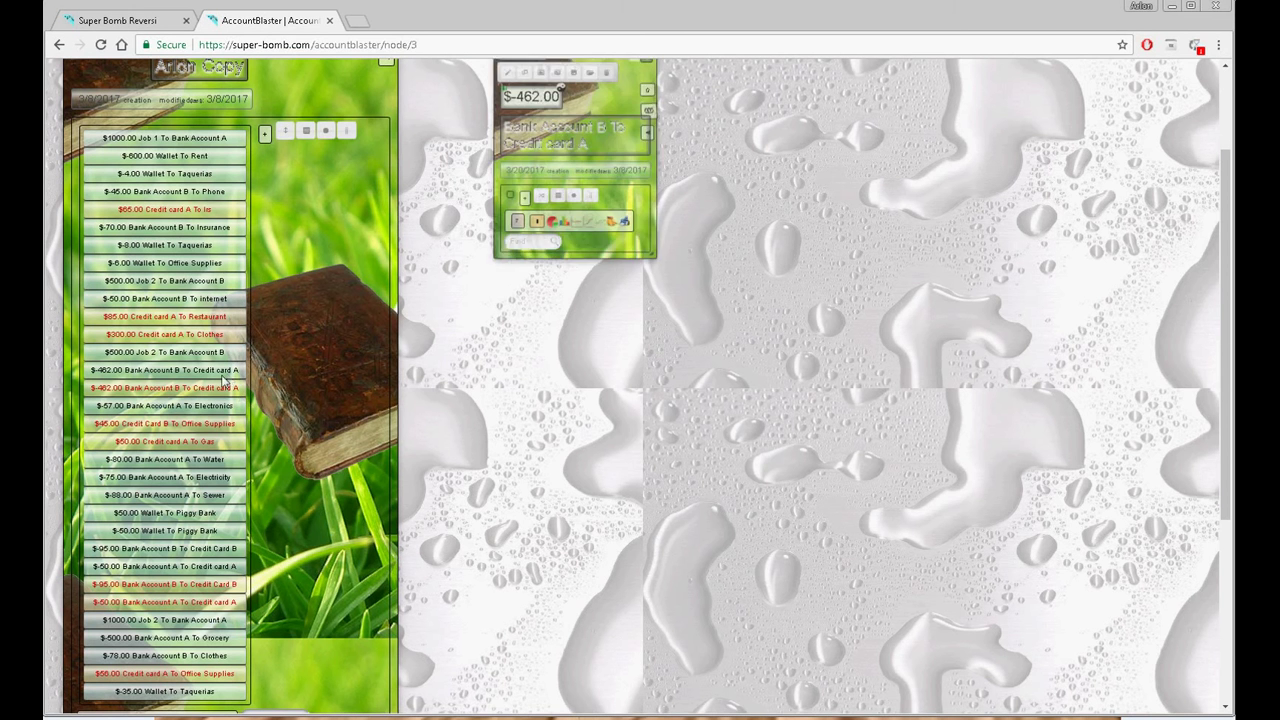
click(184, 391)
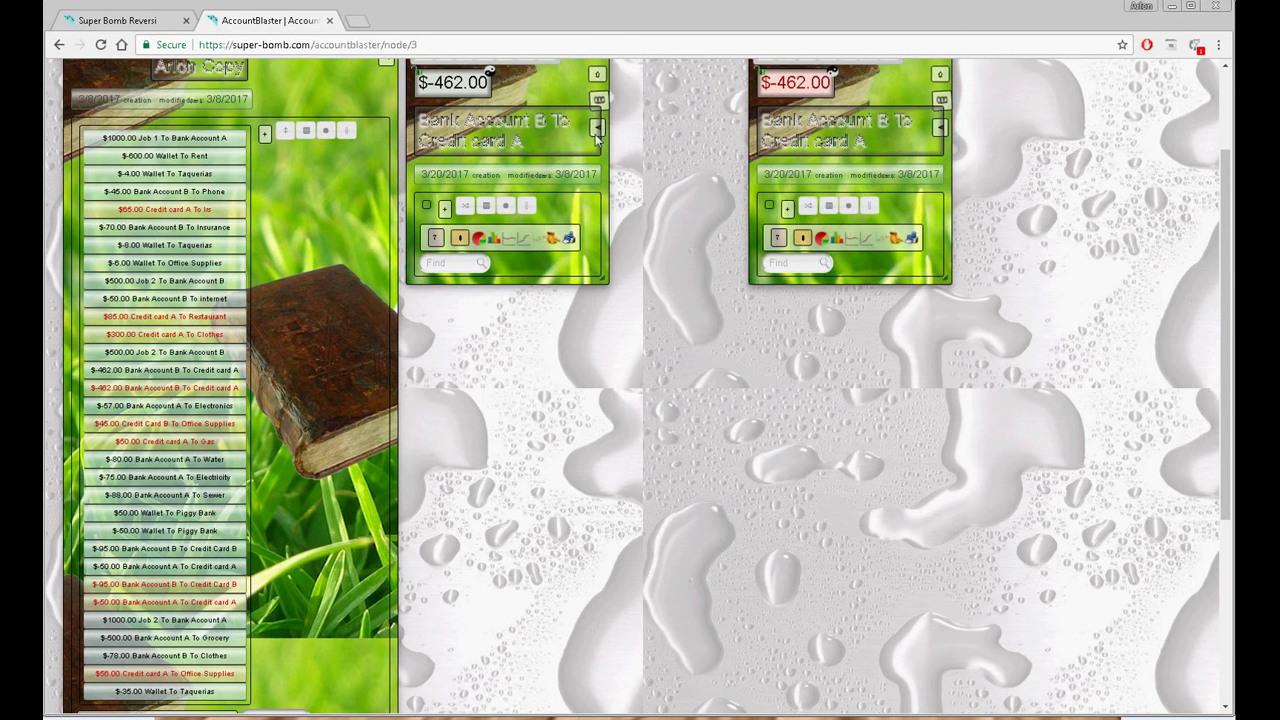
scroll(600, 140, up, 3)
click(546, 191)
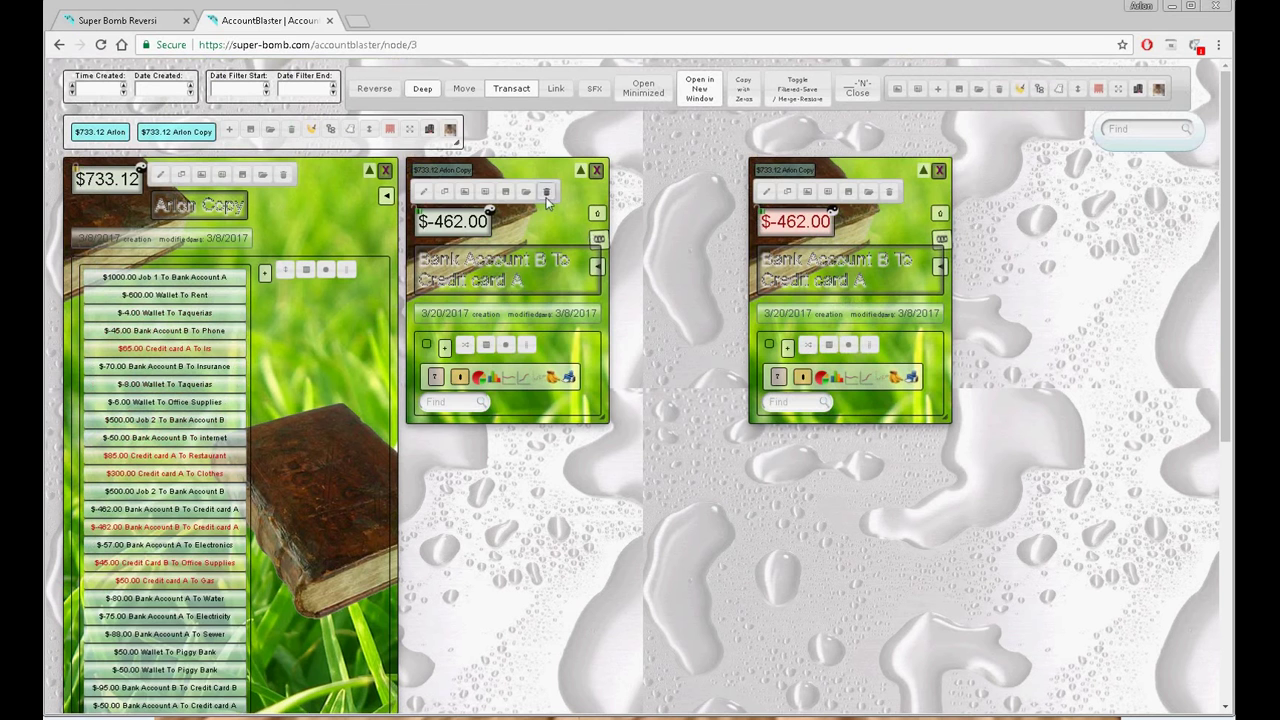
click(889, 191)
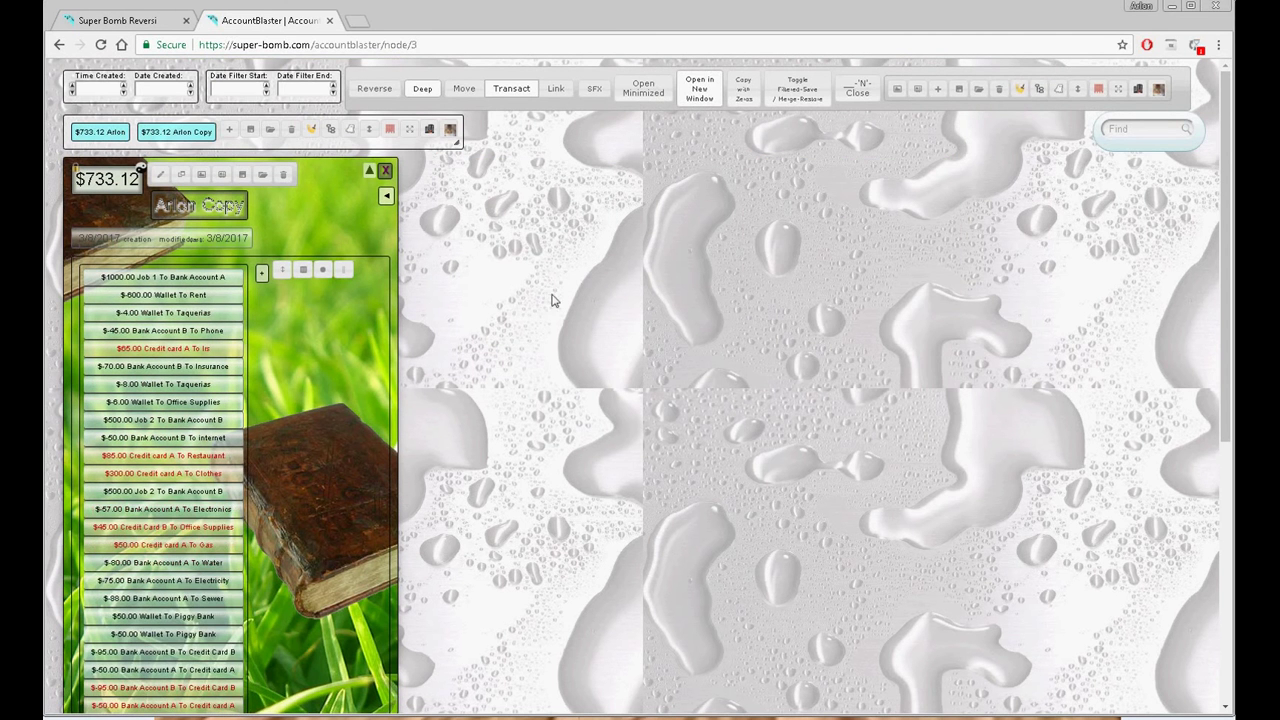
Open the $50.00 and $-50.00 Wallet To Piggy Bank entries in the account copy and delete both
scroll(505, 305, down, 1)
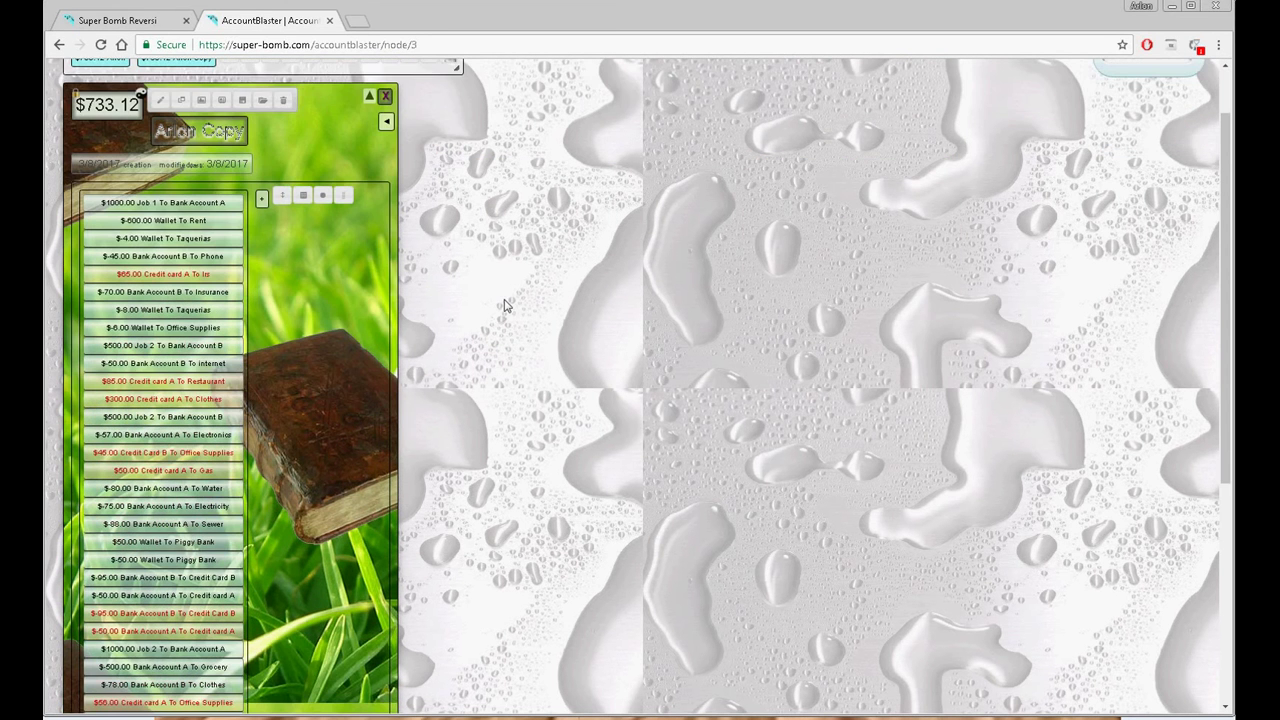
scroll(505, 305, down, 1)
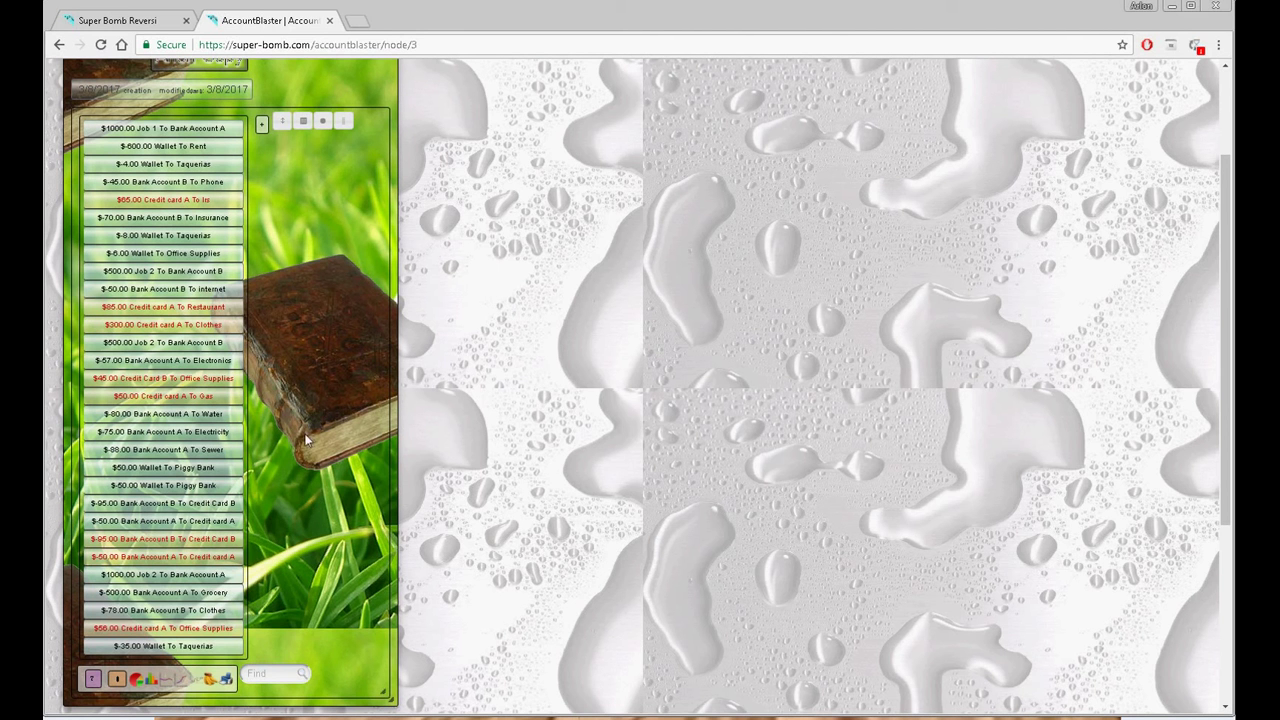
click(215, 467)
click(205, 486)
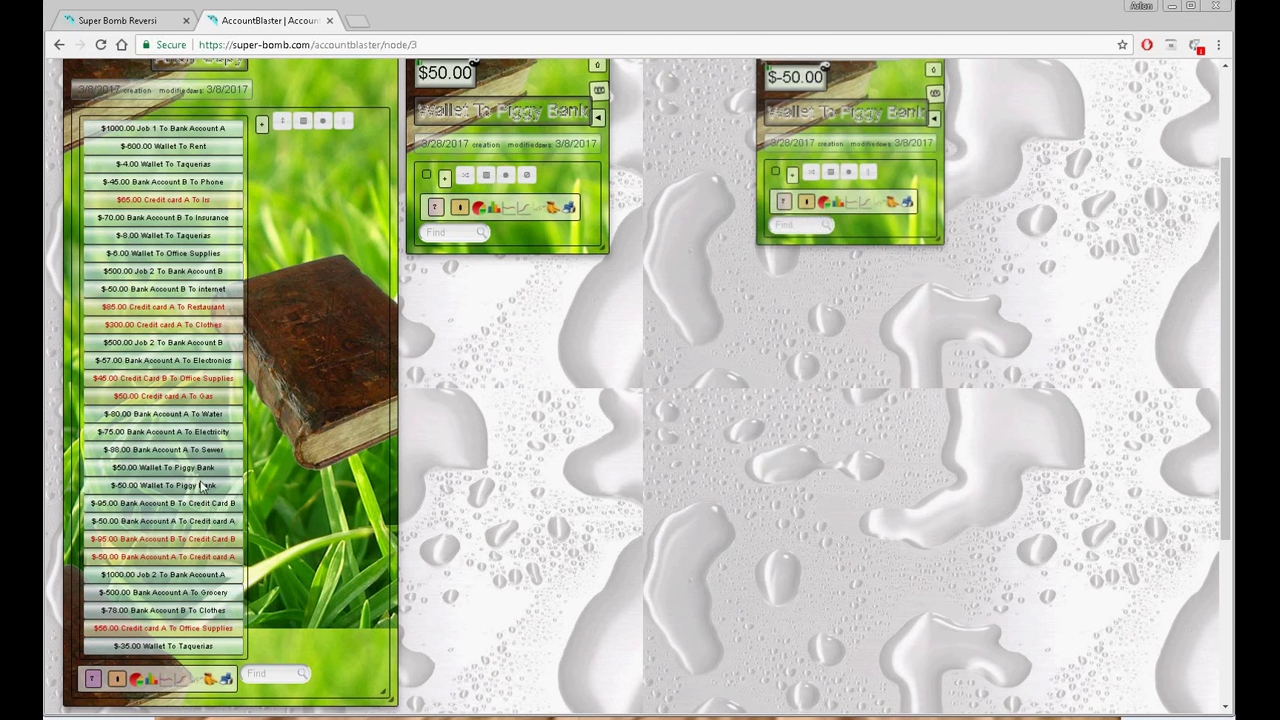
scroll(541, 180, up, 2)
click(545, 189)
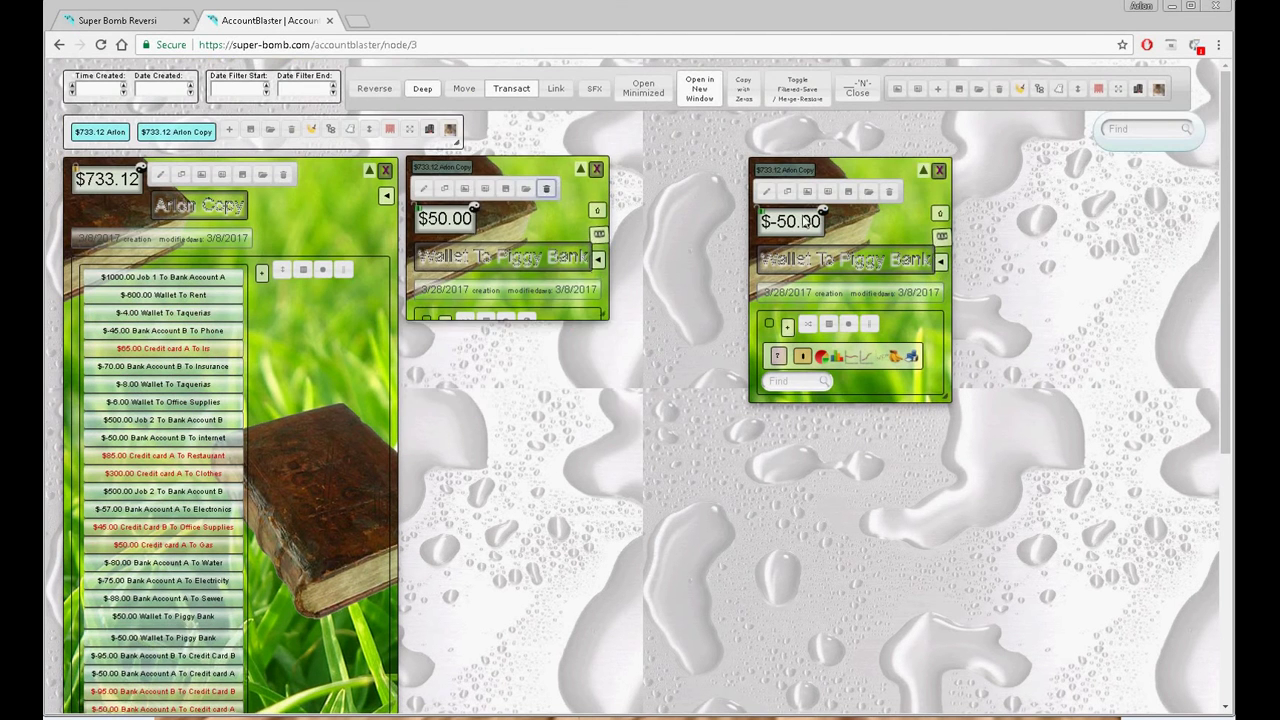
click(888, 191)
Open and delete both $-50.00 Bank Account A To Credit card A entries and both $-95.00 Bank Account B To Credit Card B entries
scroll(507, 291, down, 2)
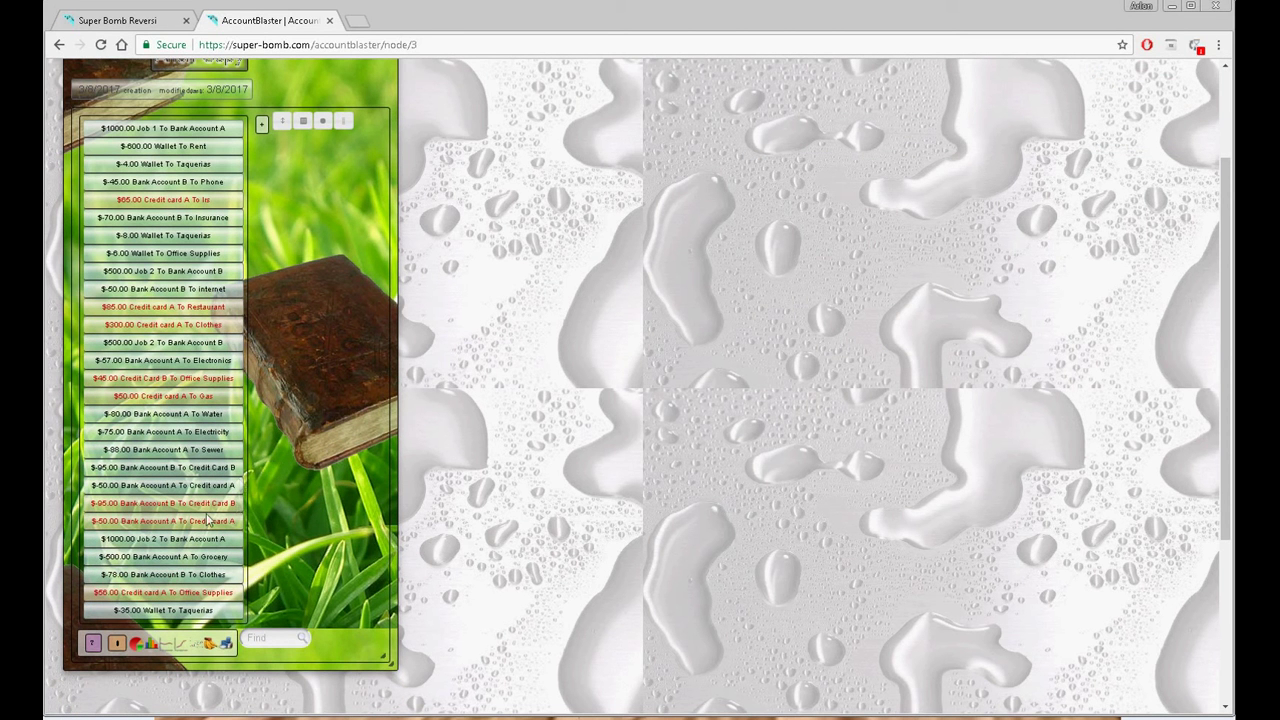
click(166, 521)
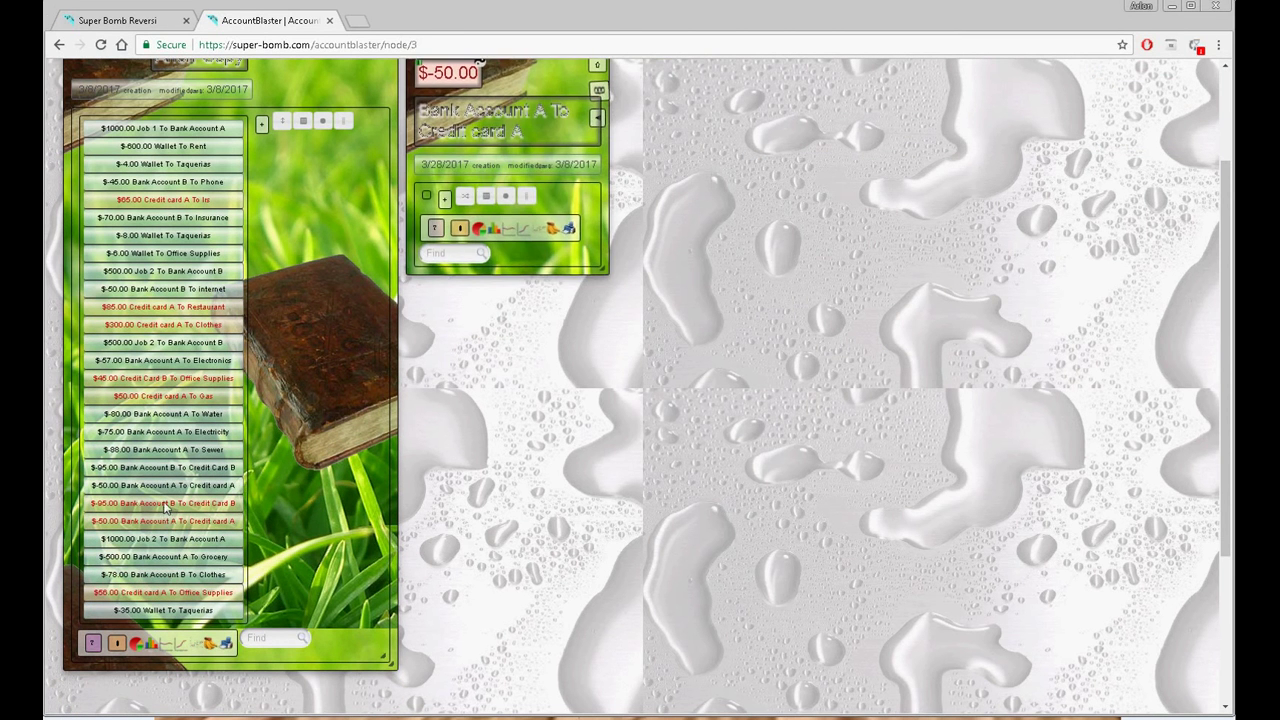
click(166, 503)
click(162, 485)
click(160, 468)
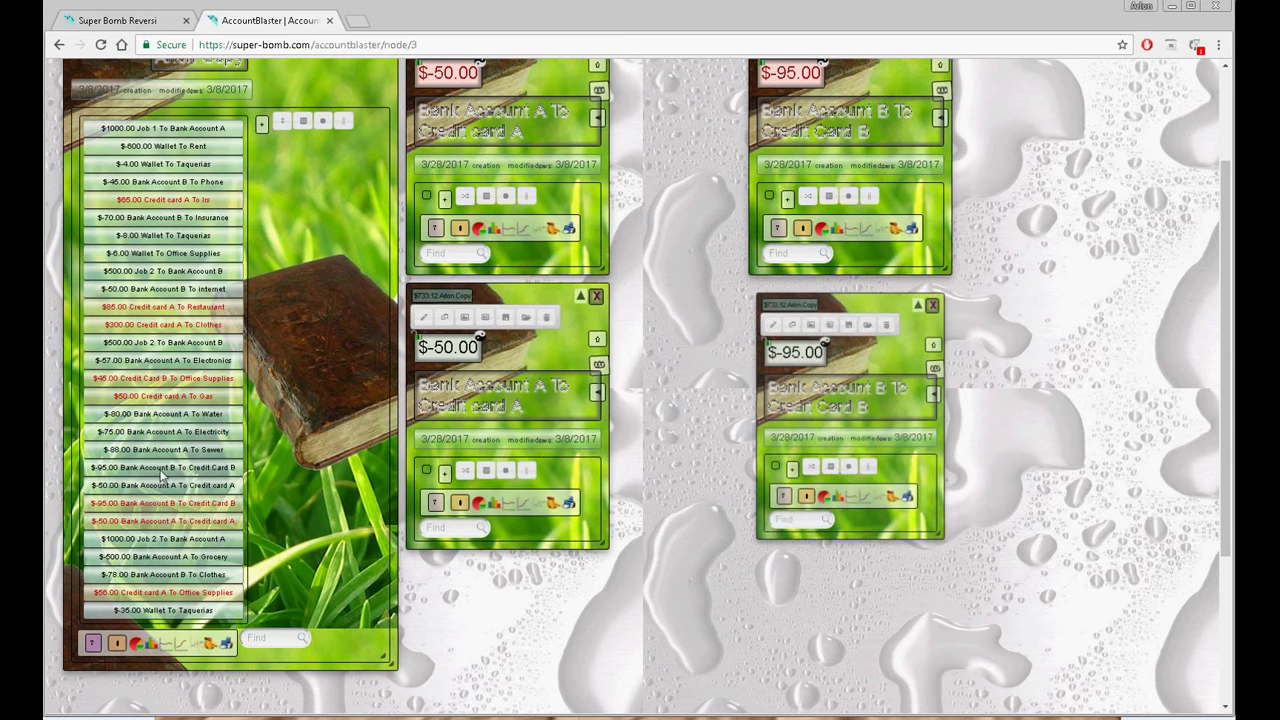
click(546, 317)
click(889, 317)
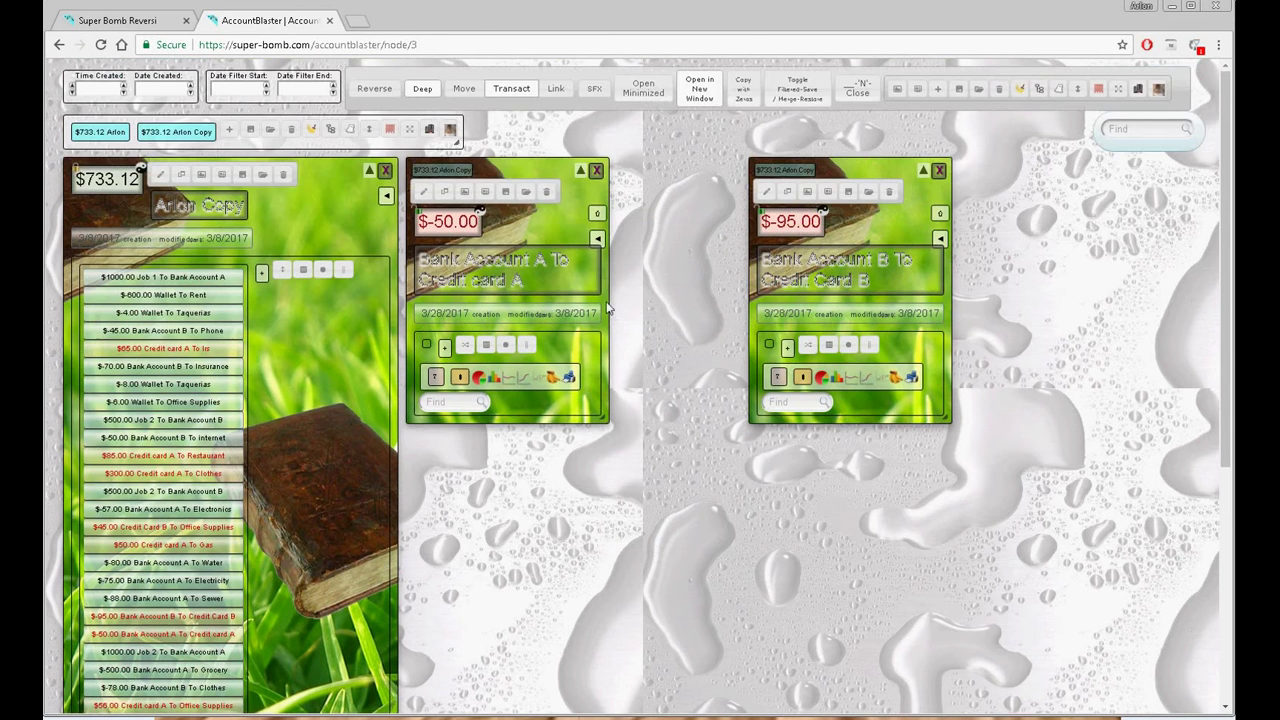
click(547, 193)
click(889, 191)
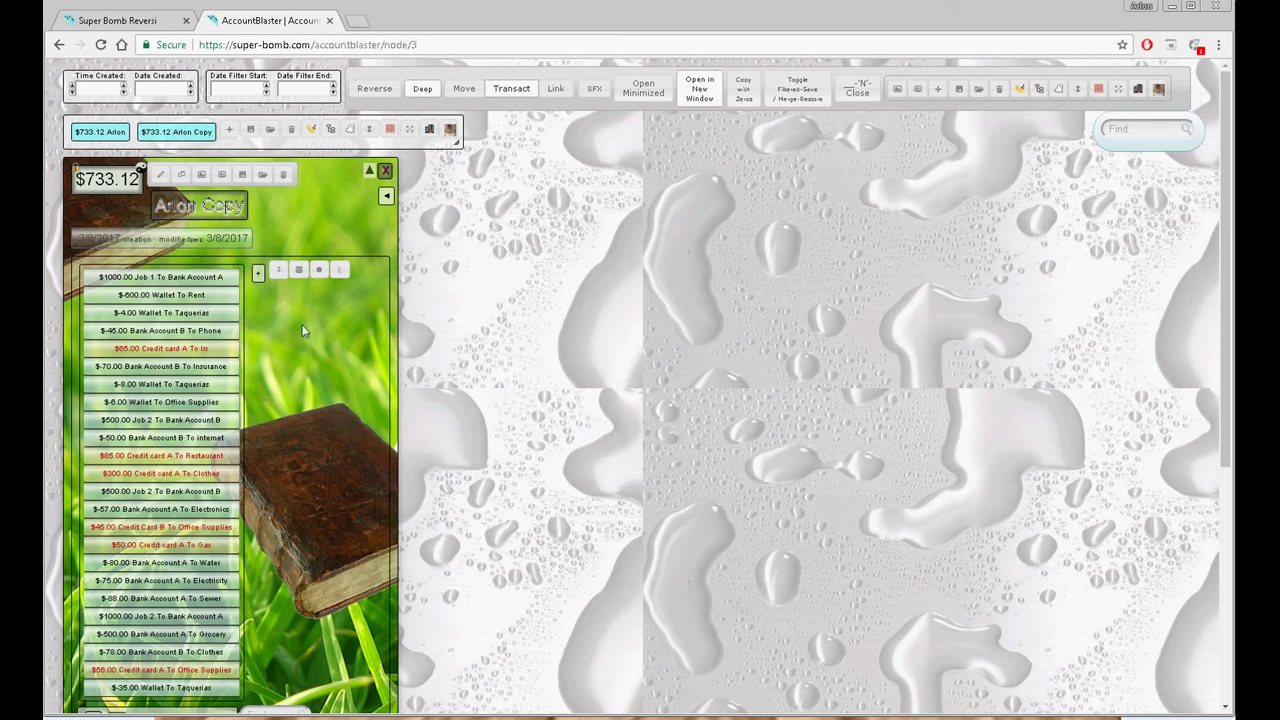
Chart the account copy's running balance over time and widen its window to enlarge the chart
scroll(335, 391, down, 3)
scroll(334, 391, down, 2)
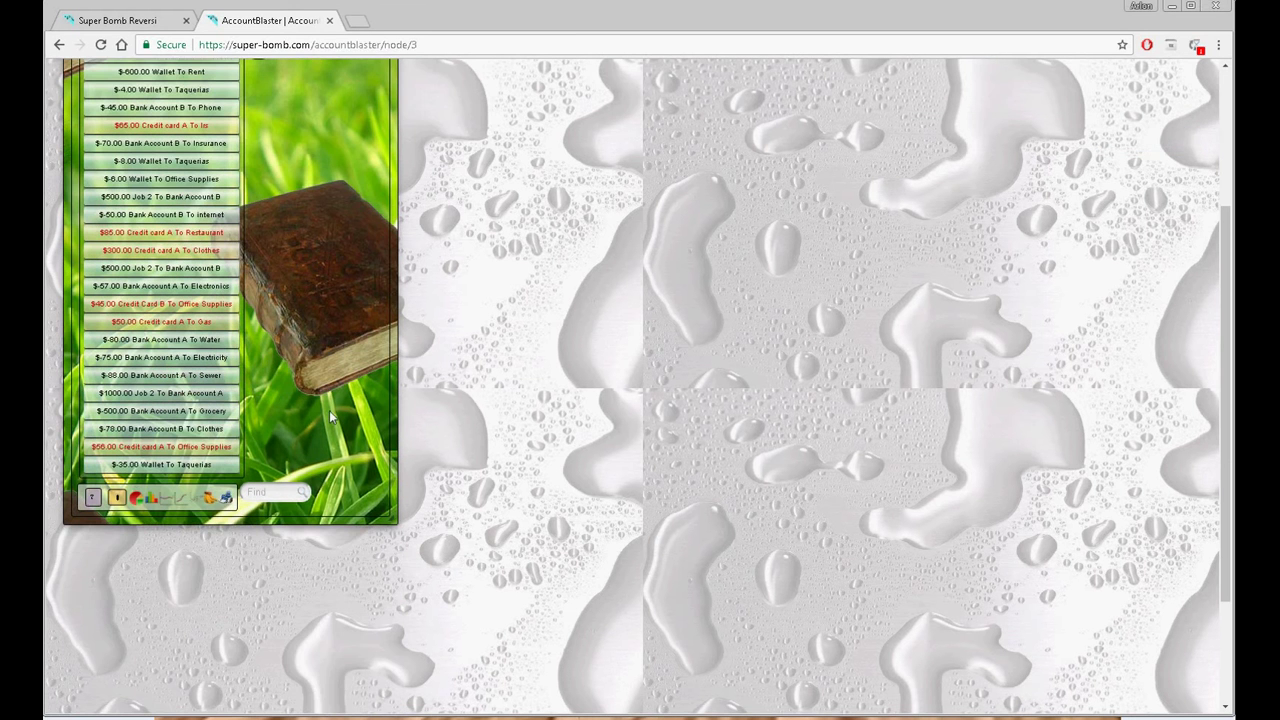
click(184, 500)
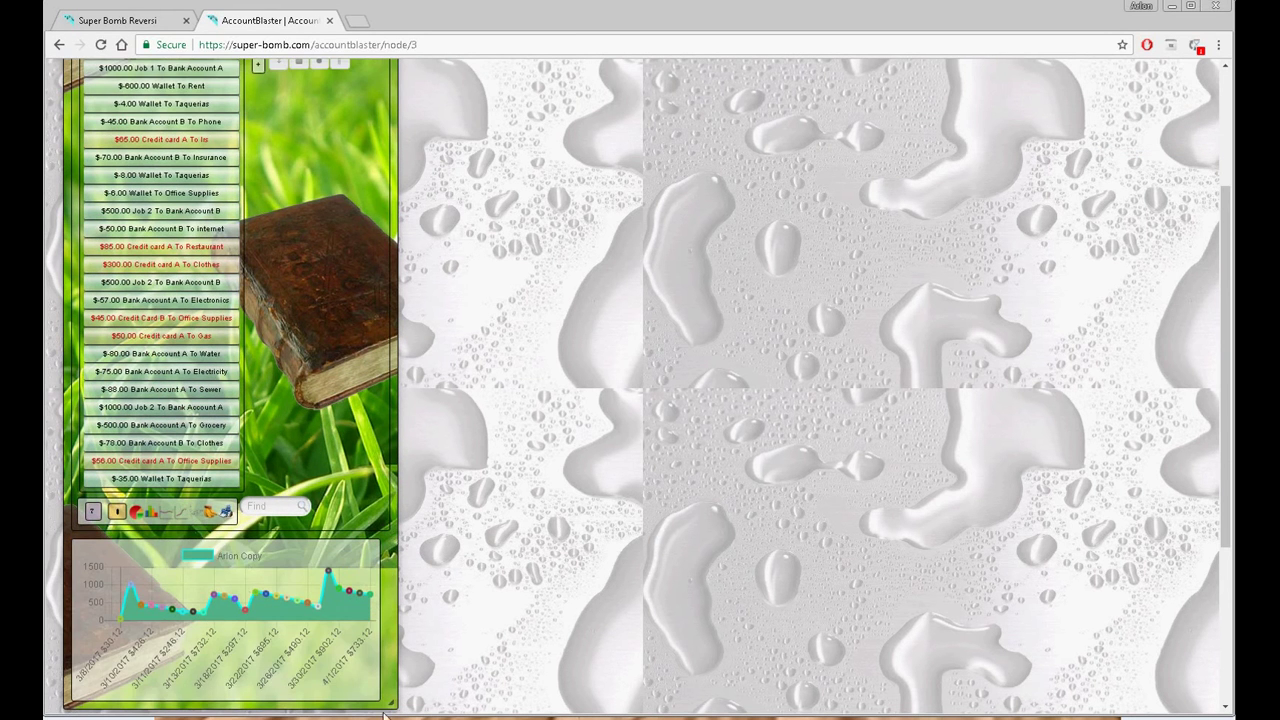
drag(395, 710, 728, 692)
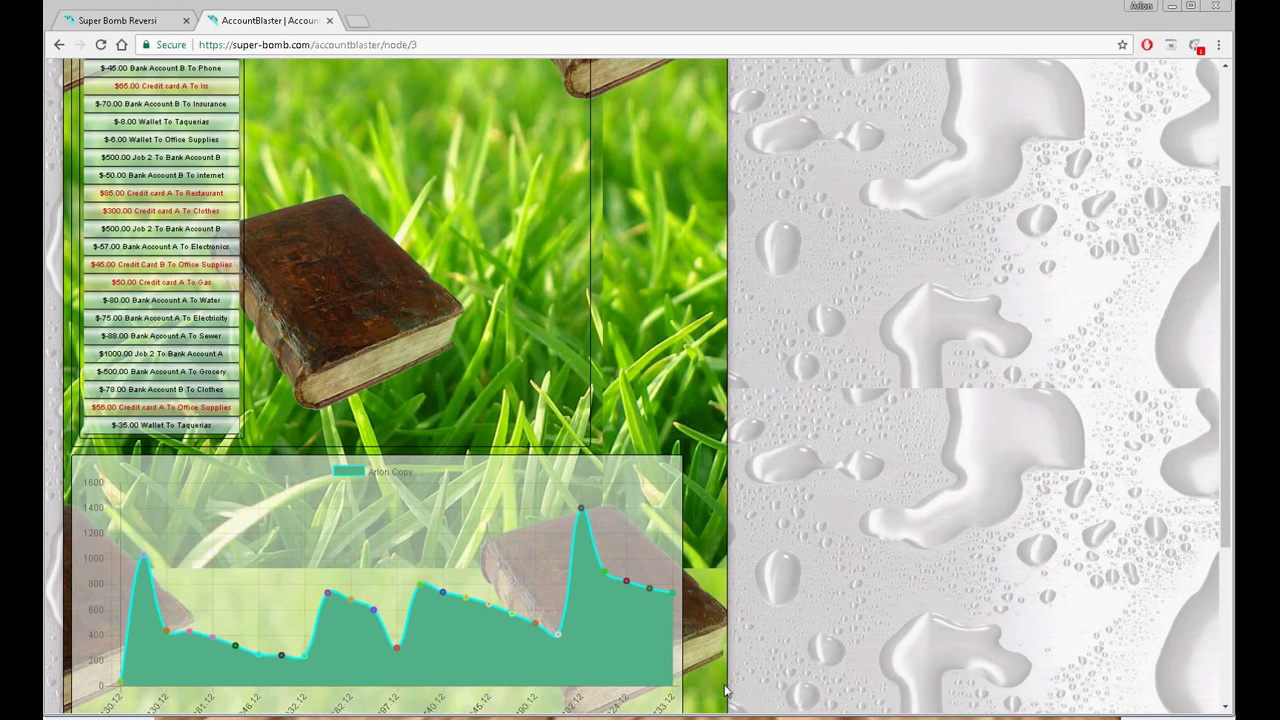
scroll(713, 670, down, 2)
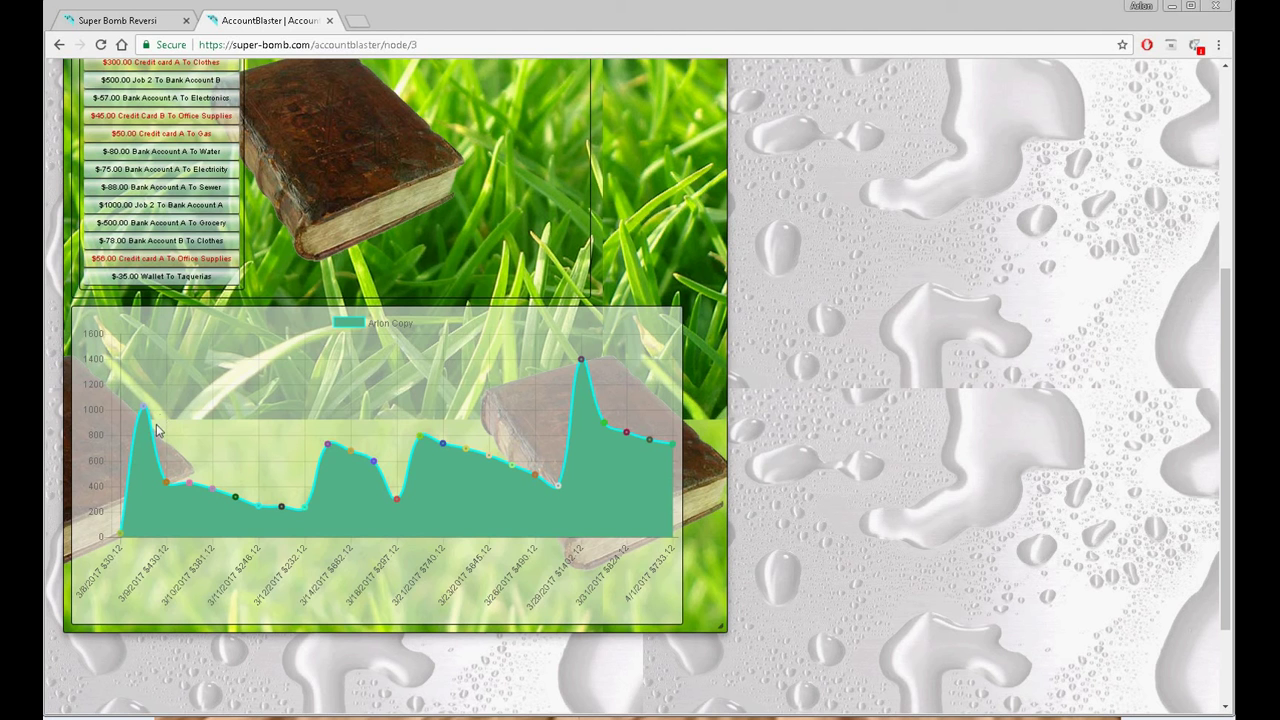
mouse_move(319, 486)
Hide the account copy's entry list to view the balance chart alone, and show the list again
scroll(572, 357, up, 4)
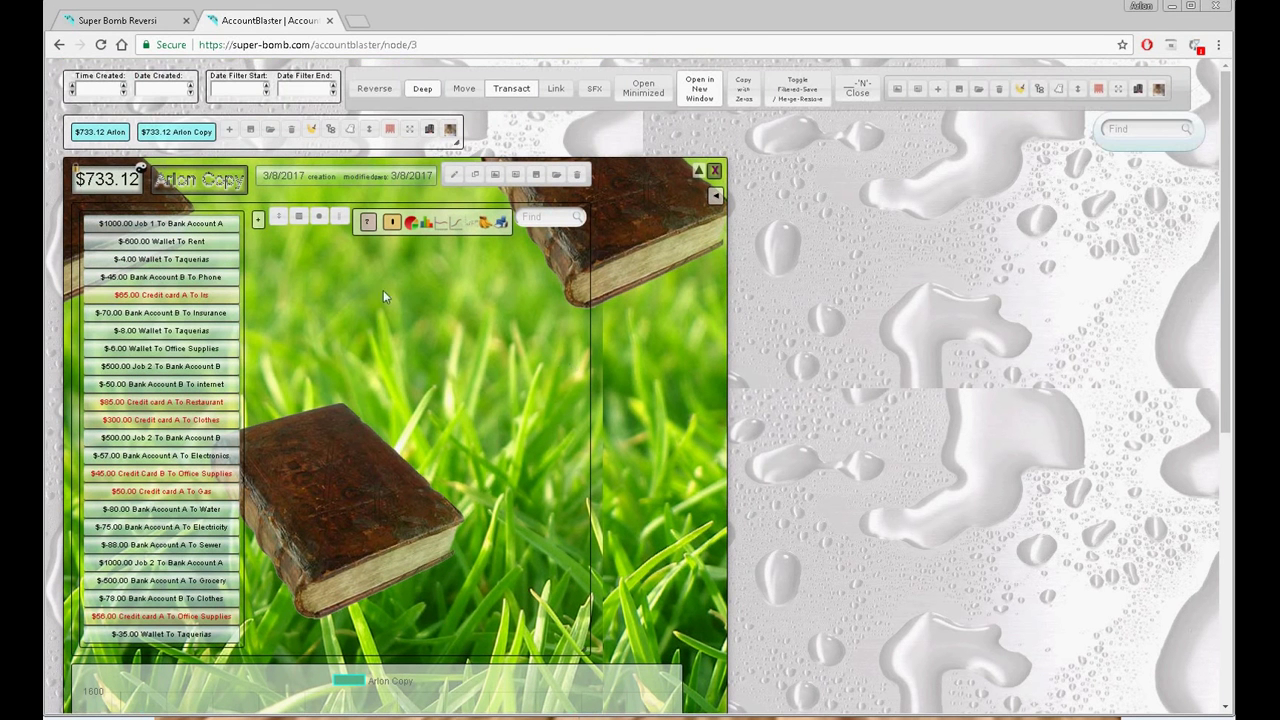
click(297, 216)
click(297, 216)
click(297, 216)
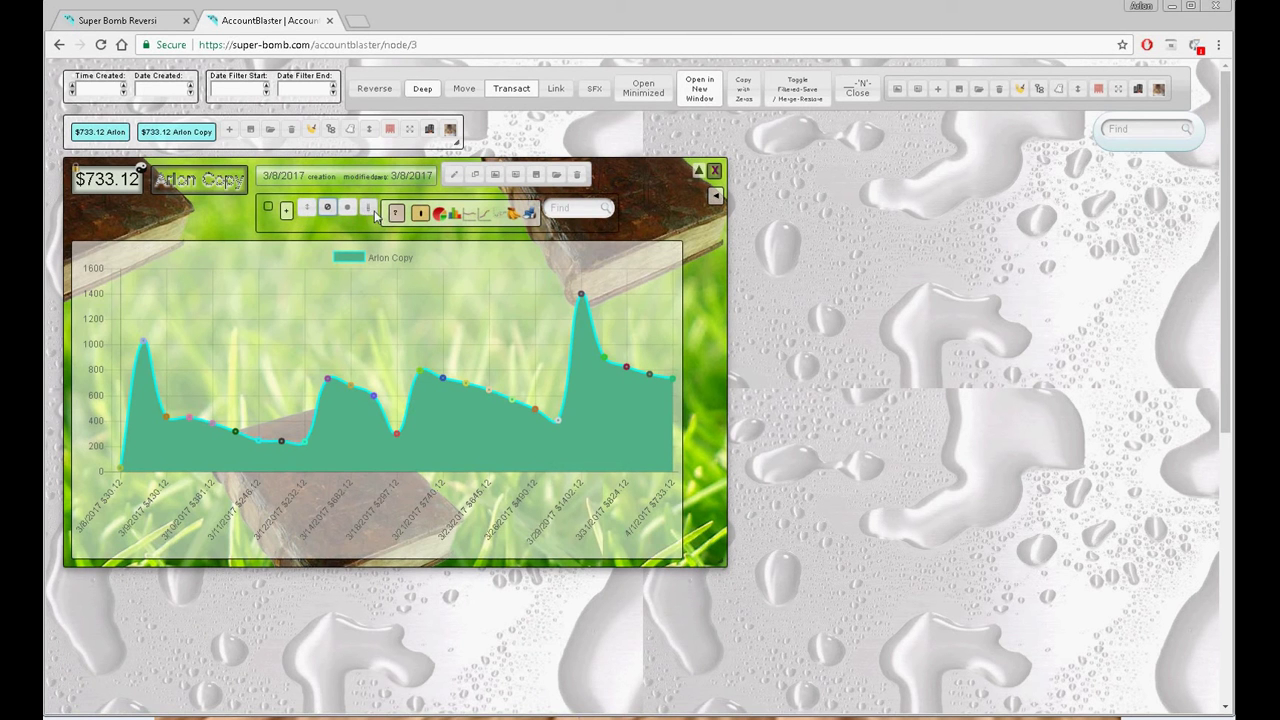
click(331, 209)
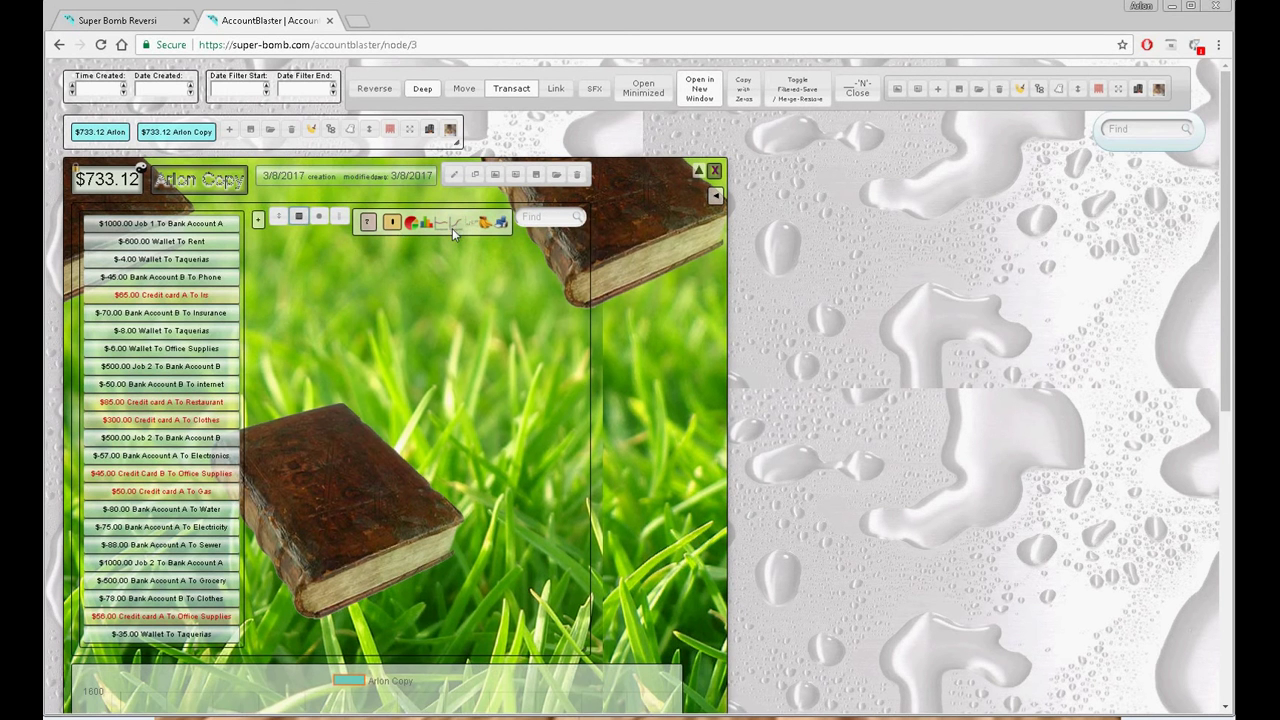
Remove and redraw the account copy's running balance chart several times to change its random colours
scroll(463, 242, down, 2)
scroll(463, 242, up, 2)
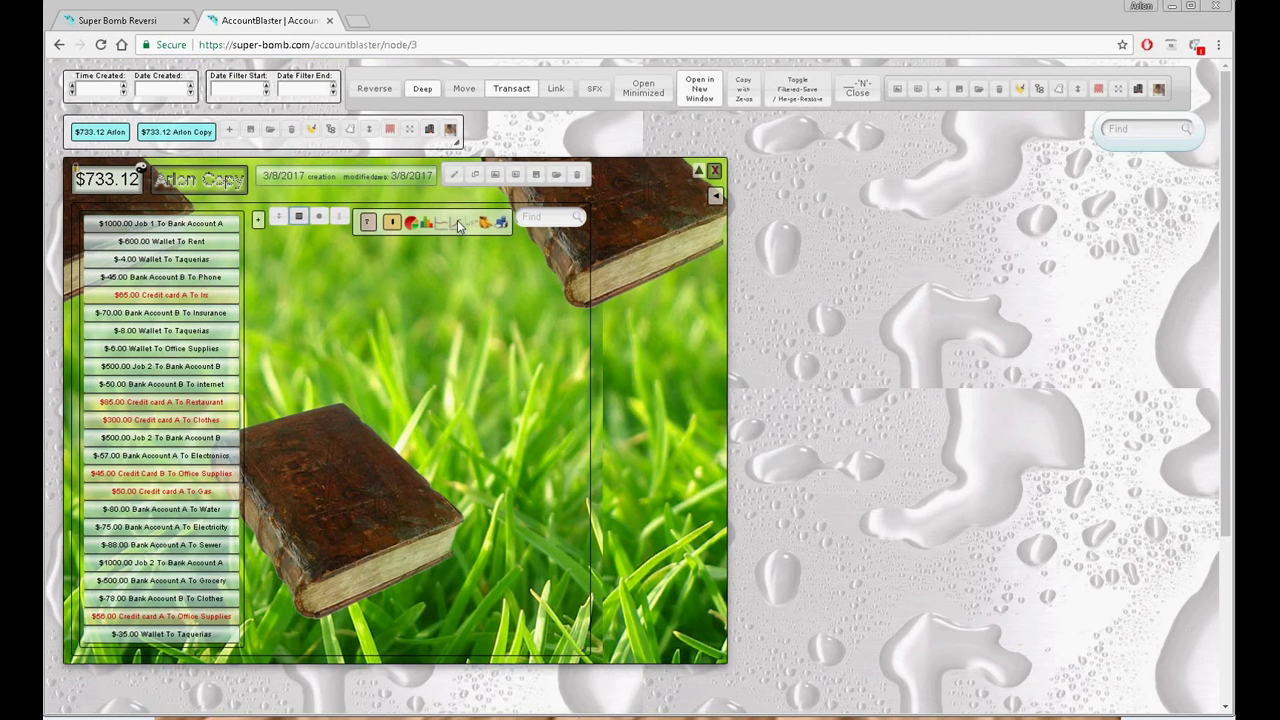
scroll(458, 224, down, 2)
scroll(458, 224, up, 1)
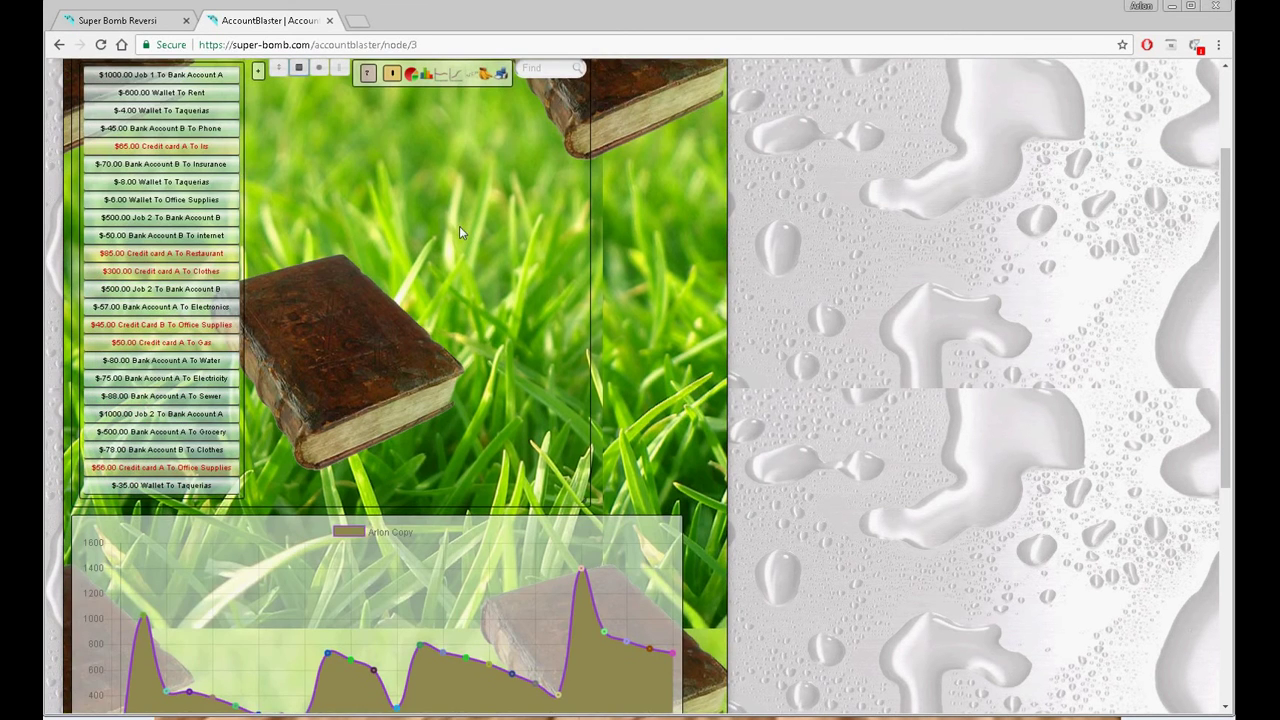
click(452, 79)
scroll(454, 73, up, 2)
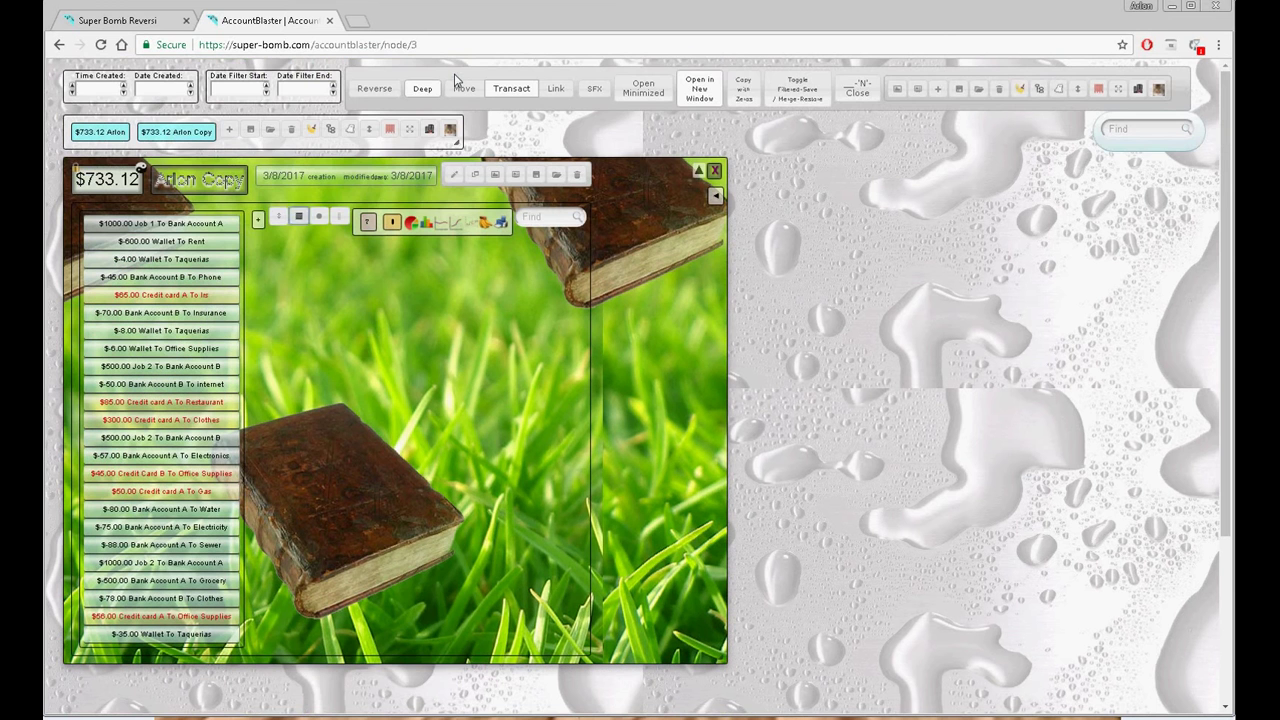
click(455, 226)
scroll(513, 363, down, 3)
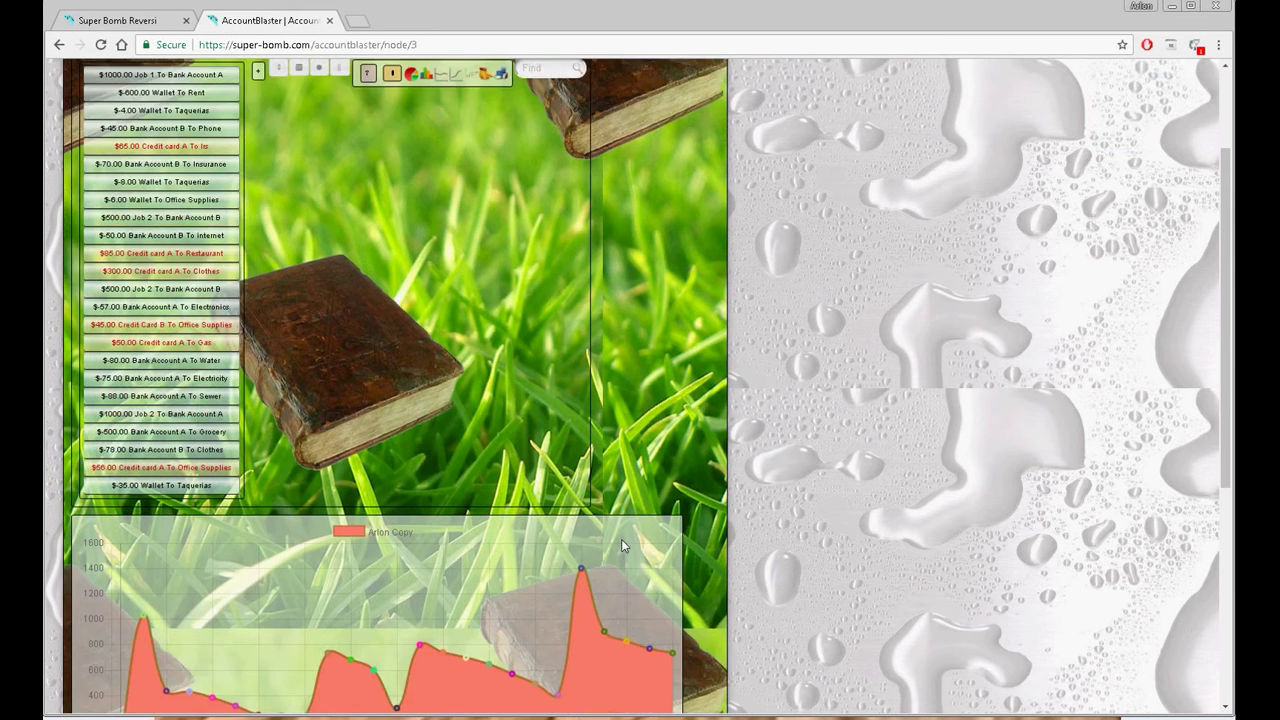
scroll(621, 539, up, 3)
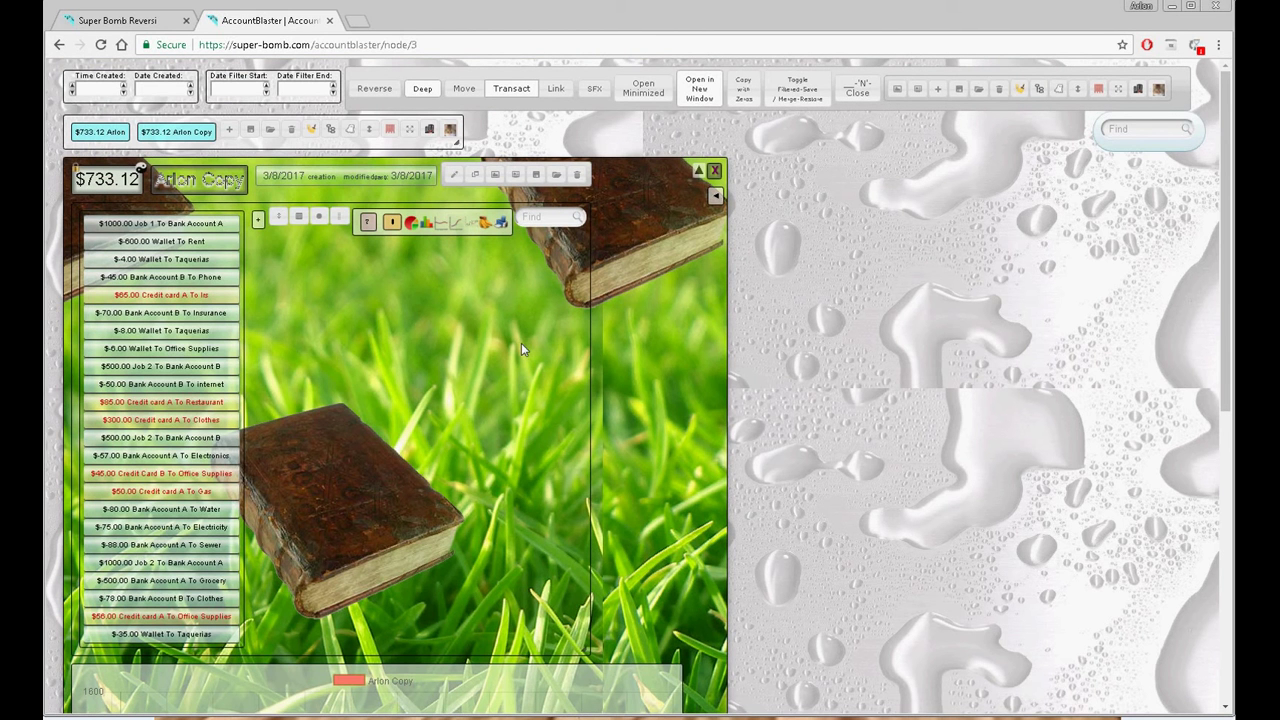
Hide the entry list, remove the running balance chart, and restore both the list and the chart
click(298, 218)
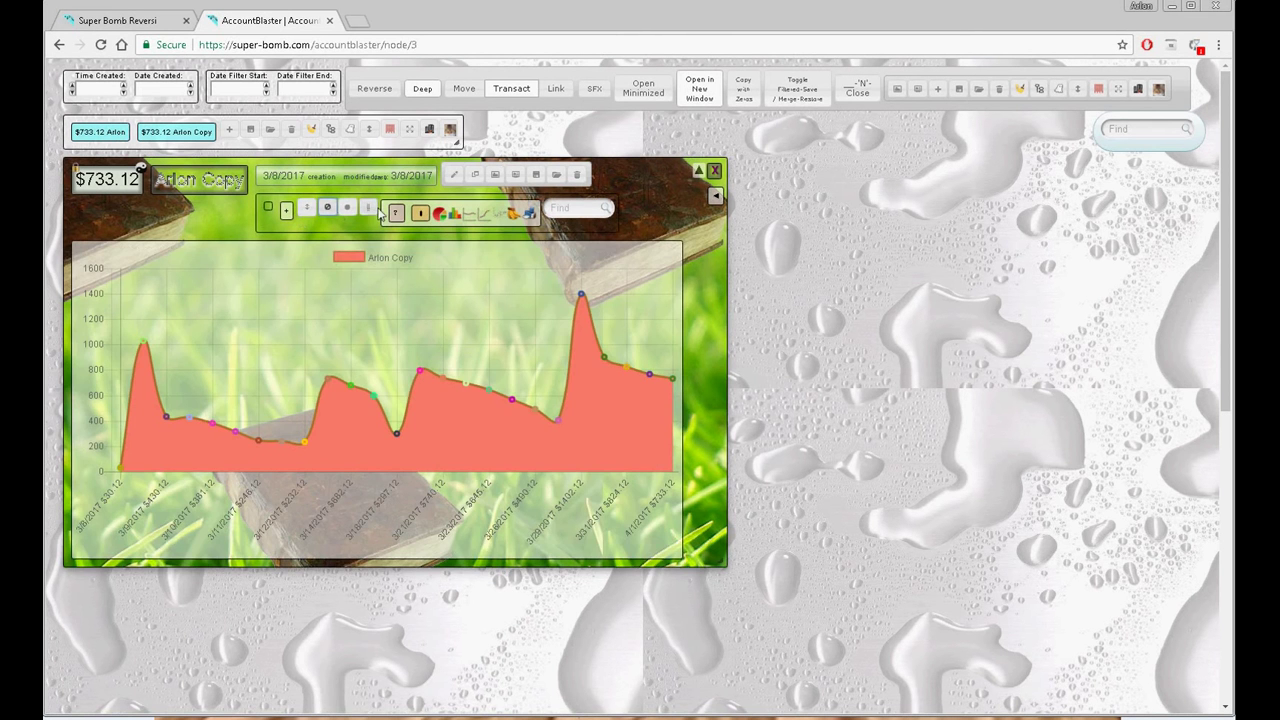
click(483, 218)
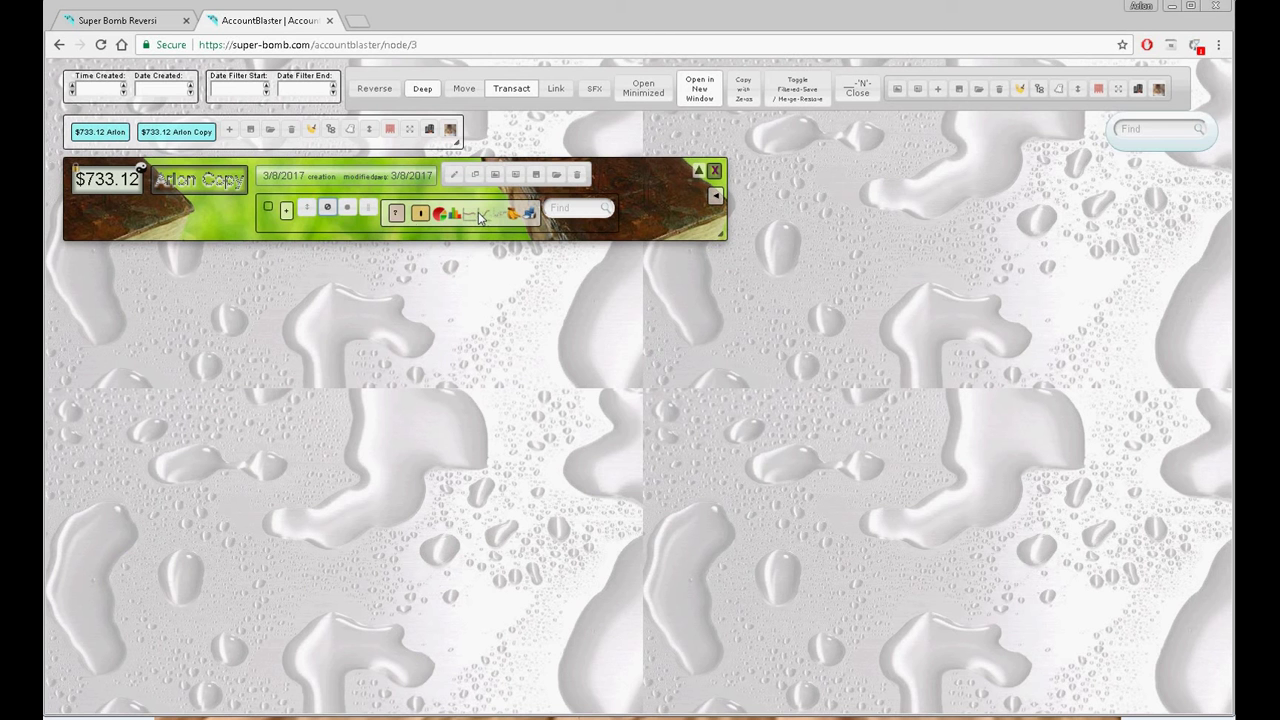
click(329, 212)
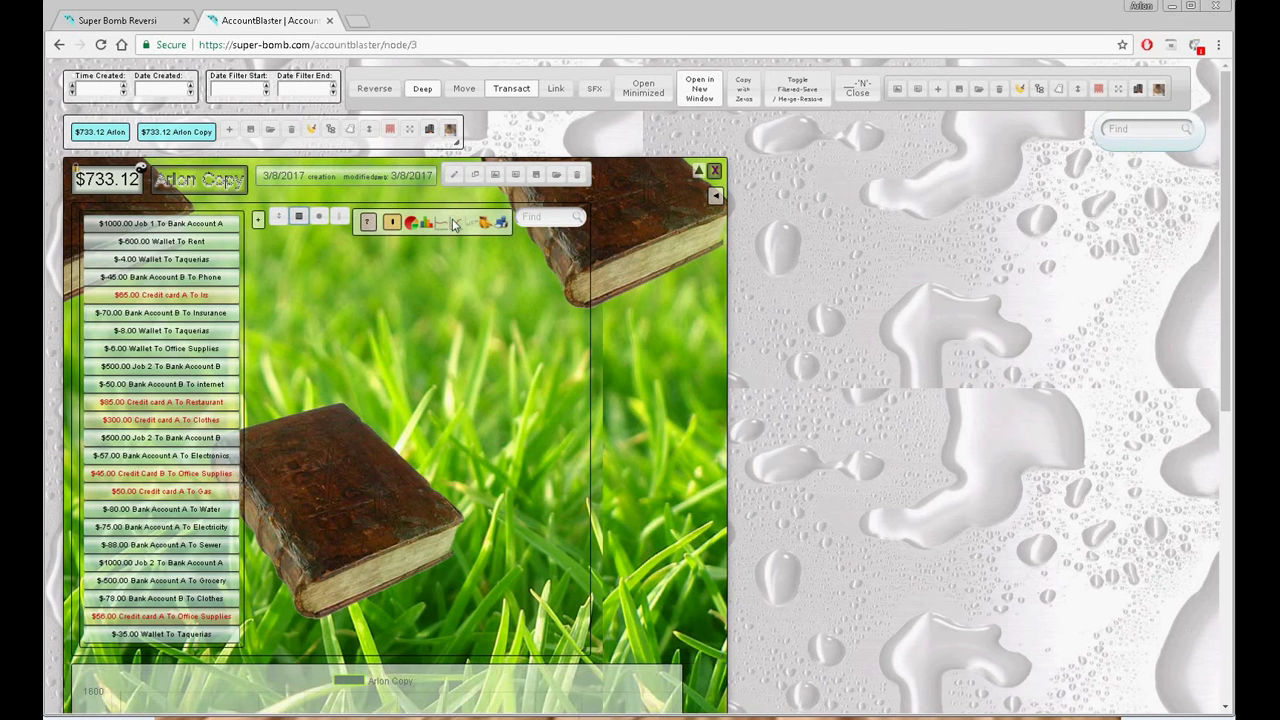
scroll(440, 282, down, 3)
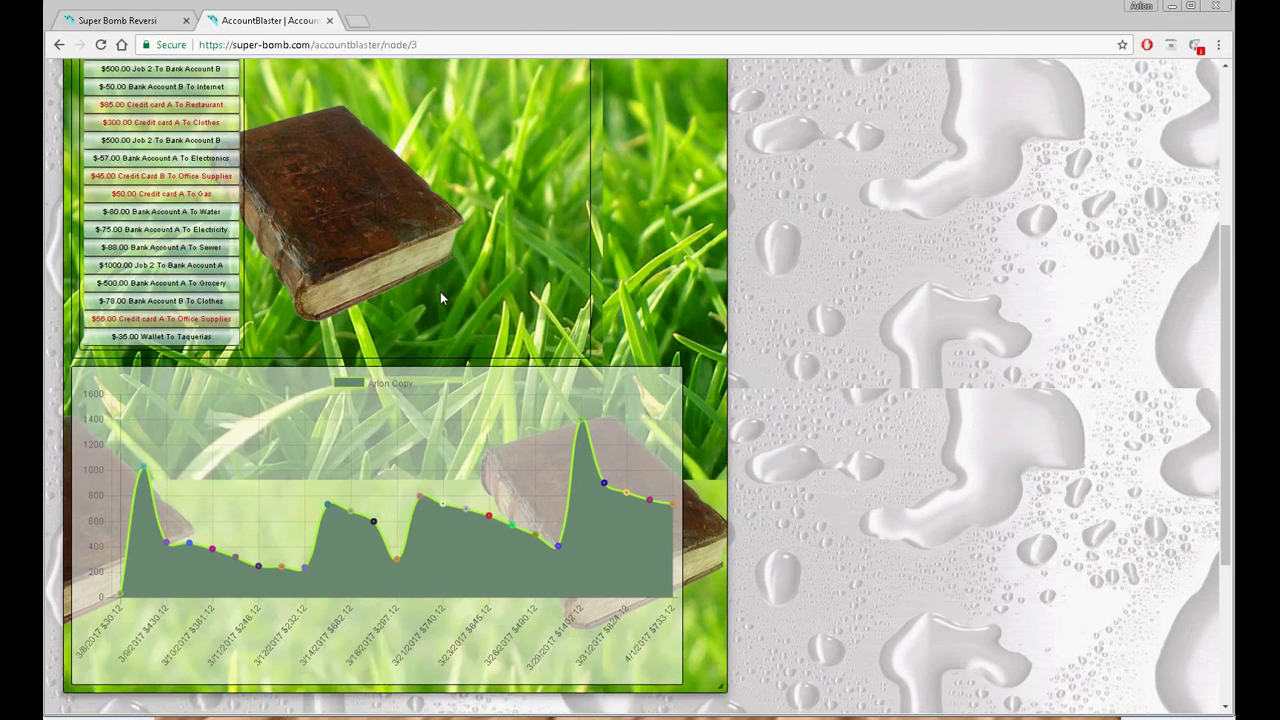
Clear the running balance chart and redraw it with another random colour scheme
scroll(440, 291, up, 2)
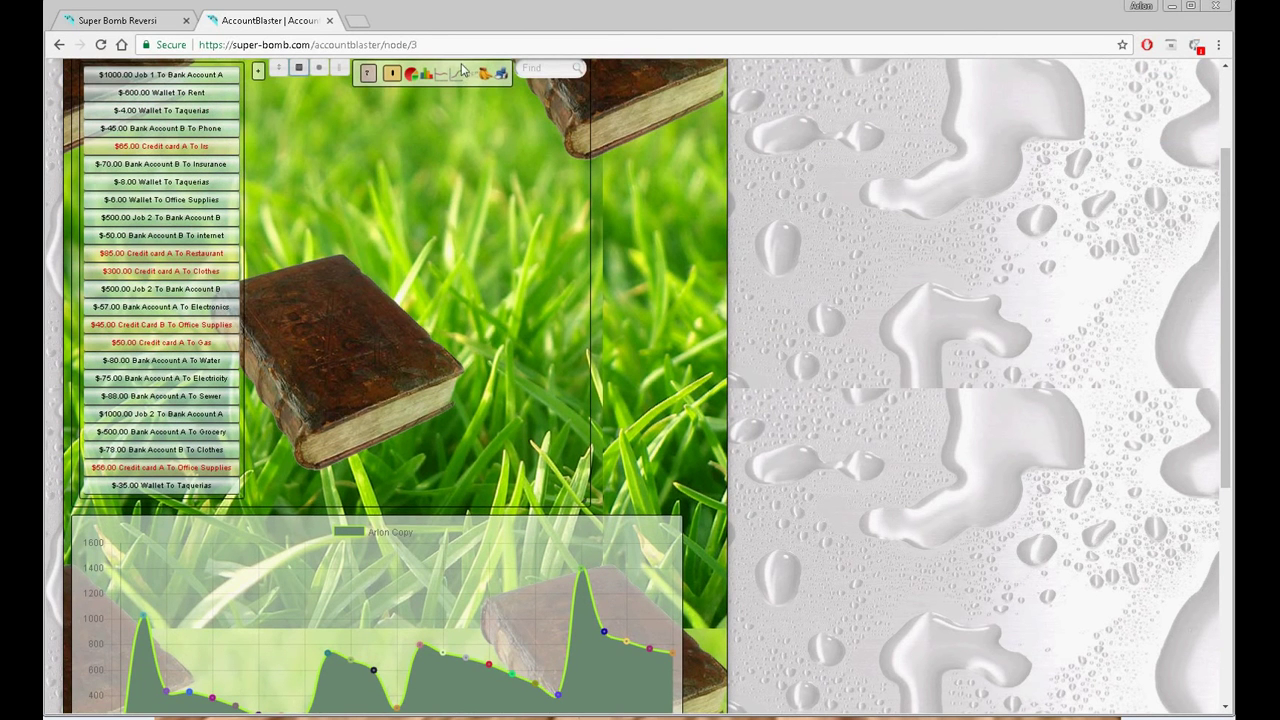
scroll(460, 70, up, 2)
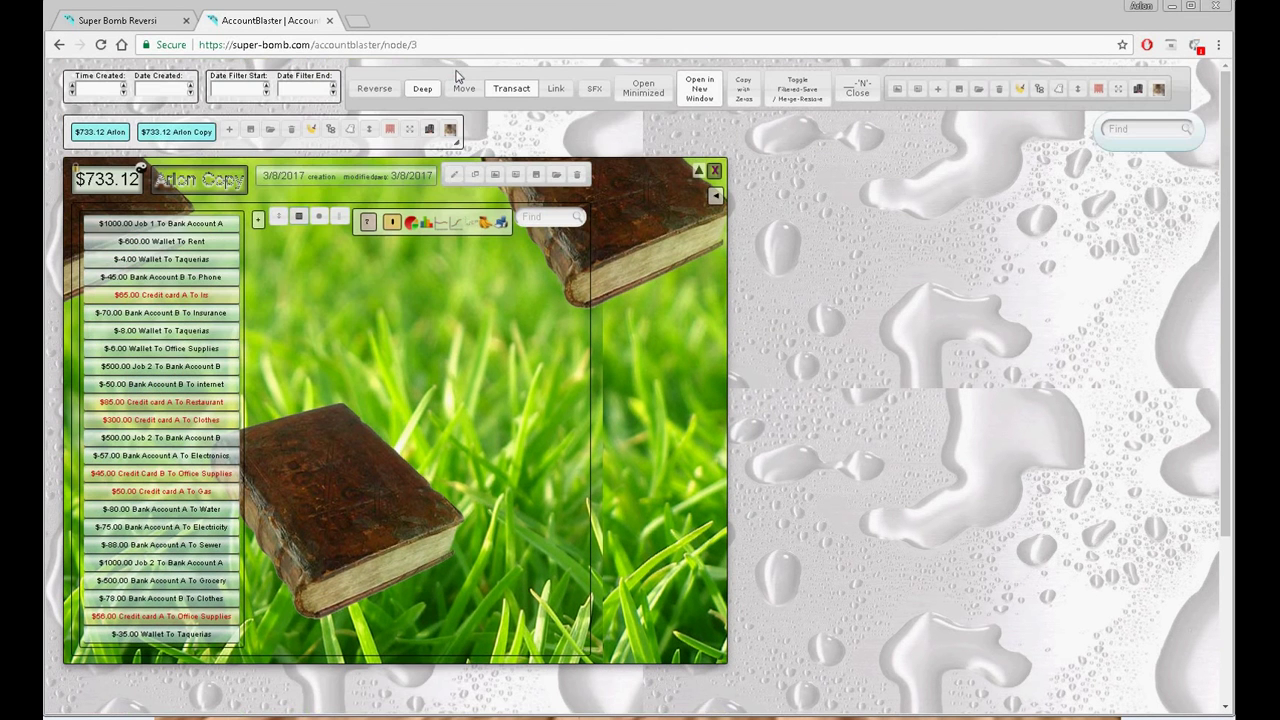
click(451, 226)
scroll(451, 230, down, 3)
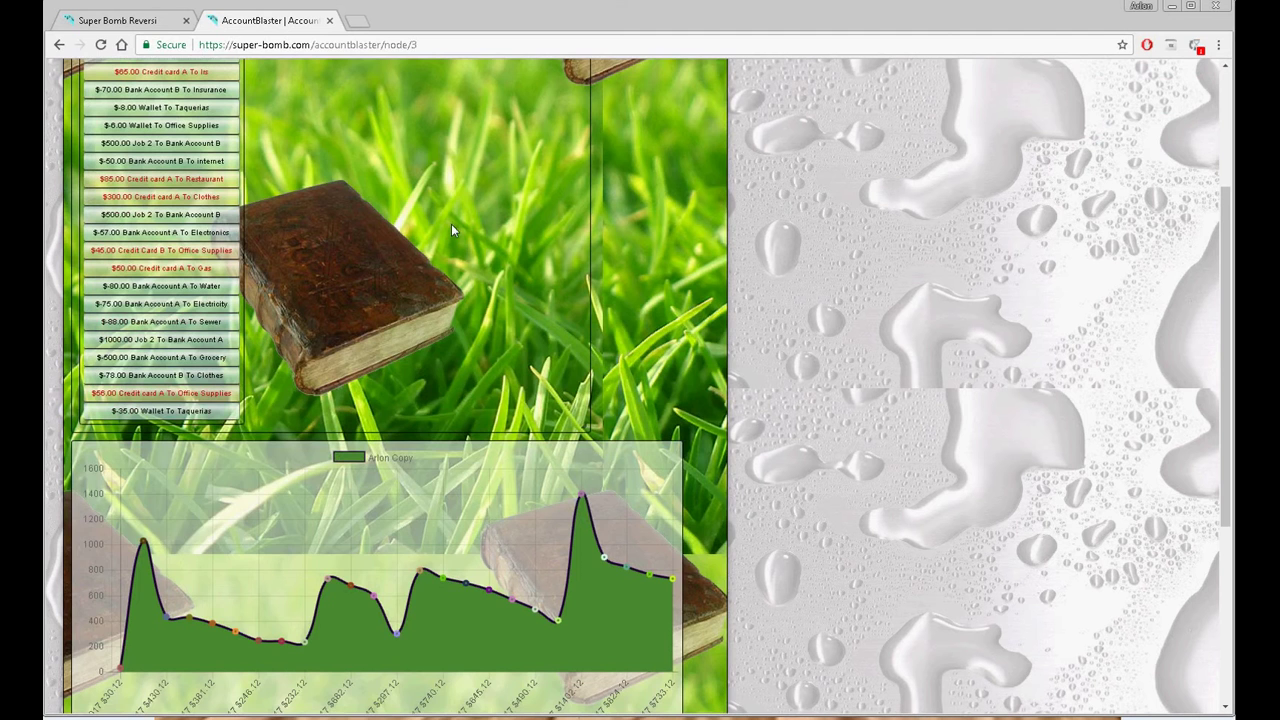
scroll(451, 230, up, 3)
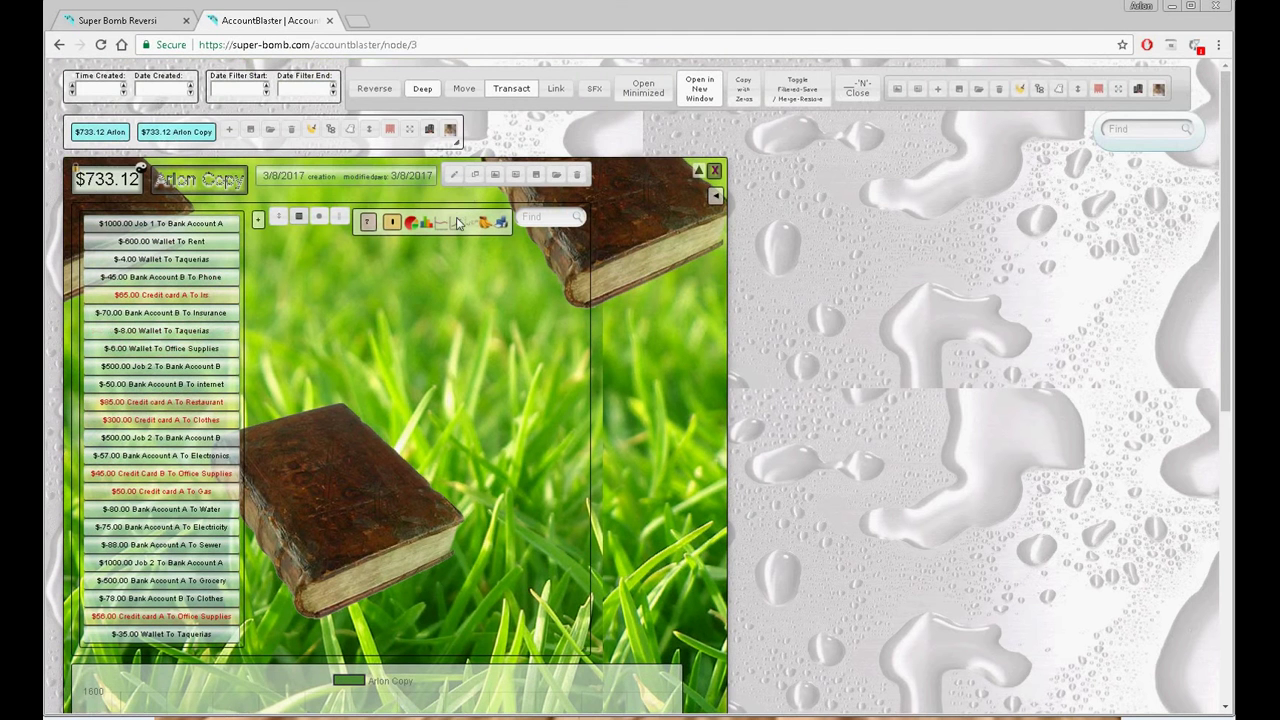
Toggle the running balance chart off and on repeatedly to cycle through more colour schemes
scroll(456, 230, down, 1)
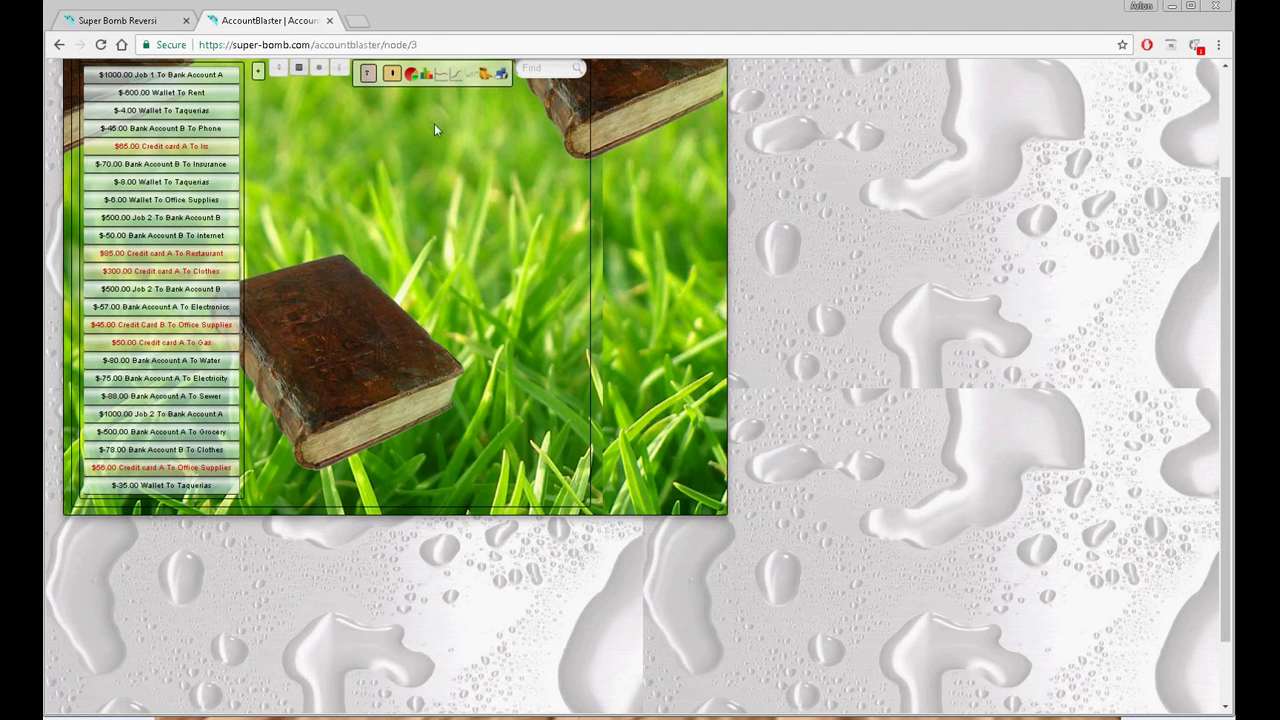
click(452, 80)
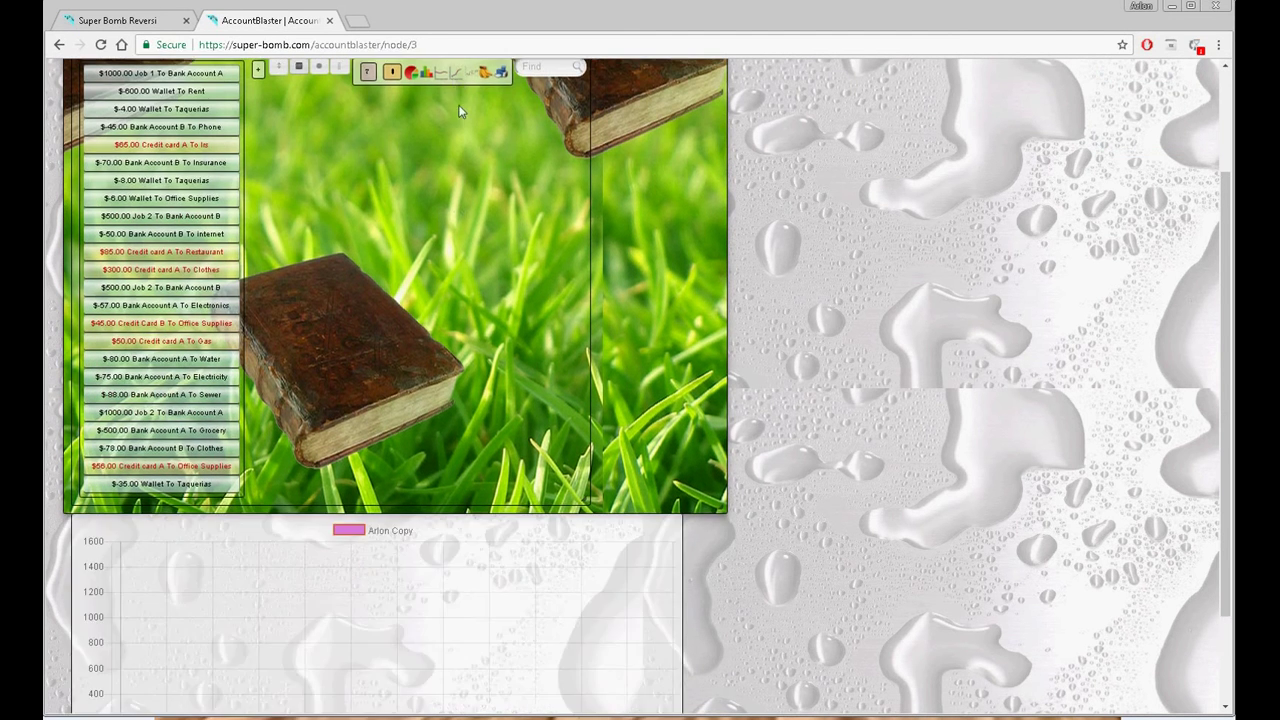
click(454, 79)
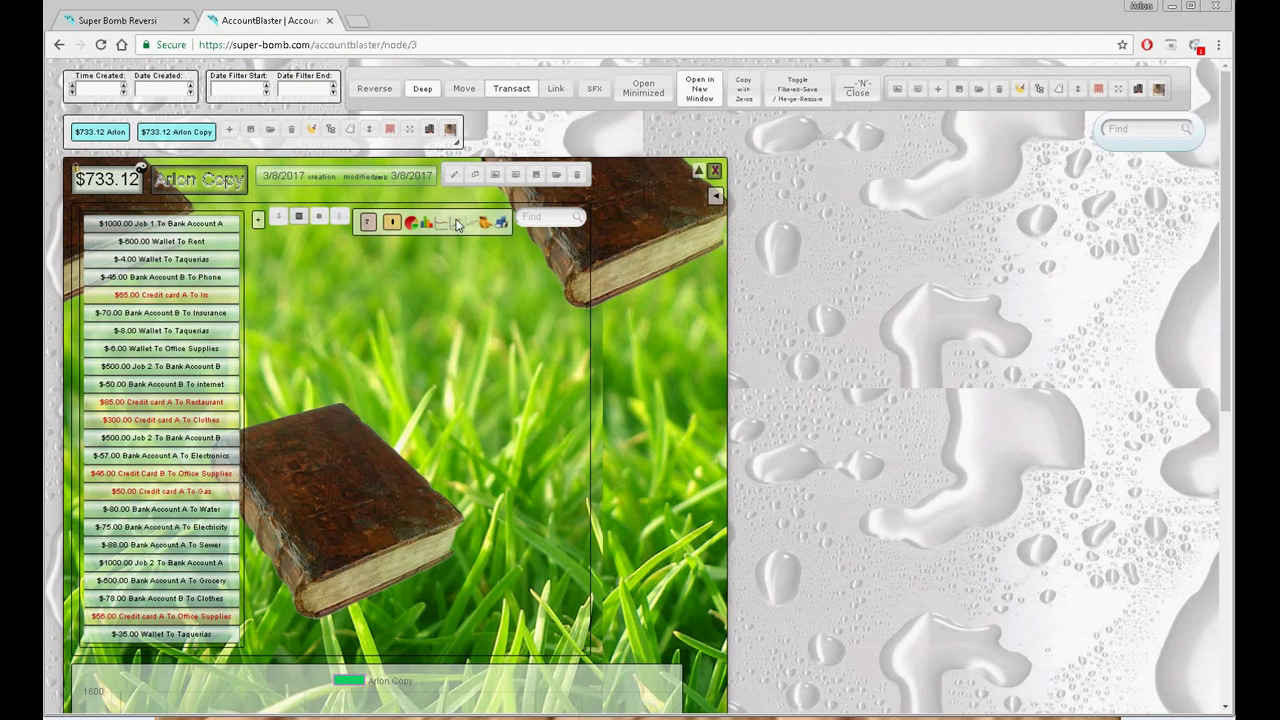
click(456, 223)
scroll(455, 238, down, 2)
scroll(455, 237, down, 1)
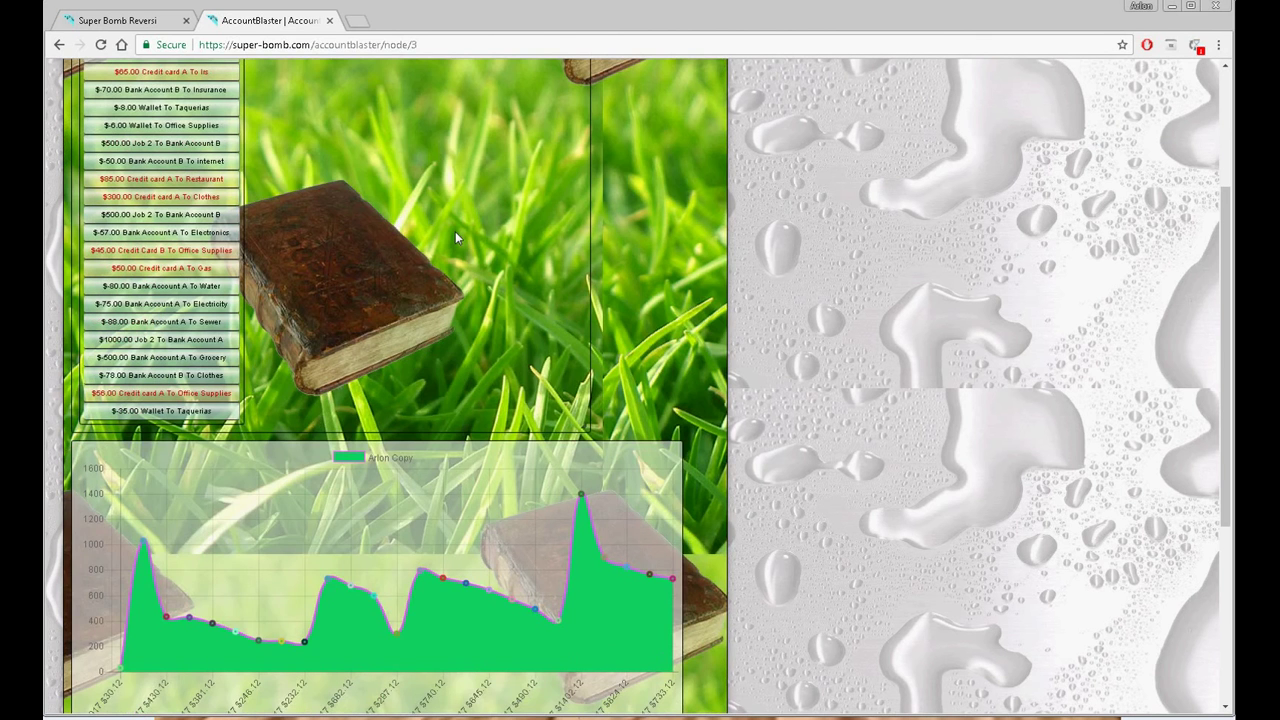
Replace the running balance chart with the transaction amounts line chart, clear it, and redraw the running balance chart
scroll(455, 231, up, 2)
click(450, 150)
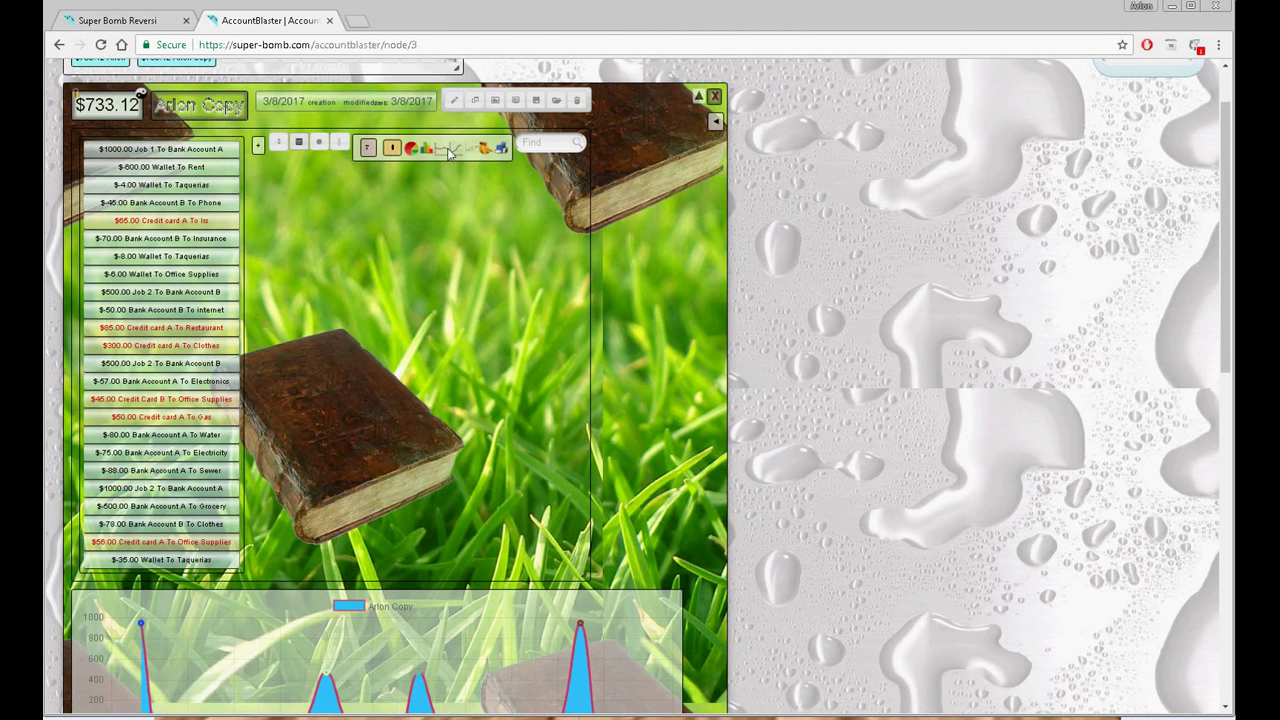
click(456, 152)
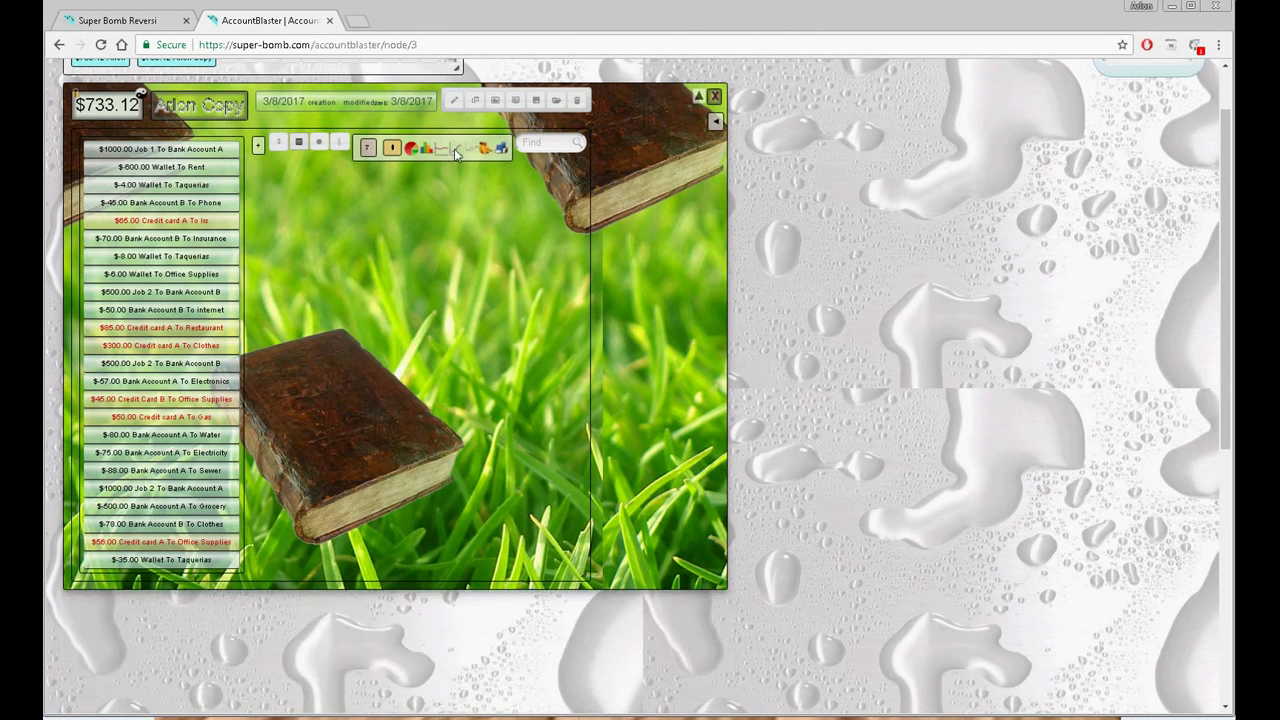
scroll(455, 152, up, 1)
click(453, 222)
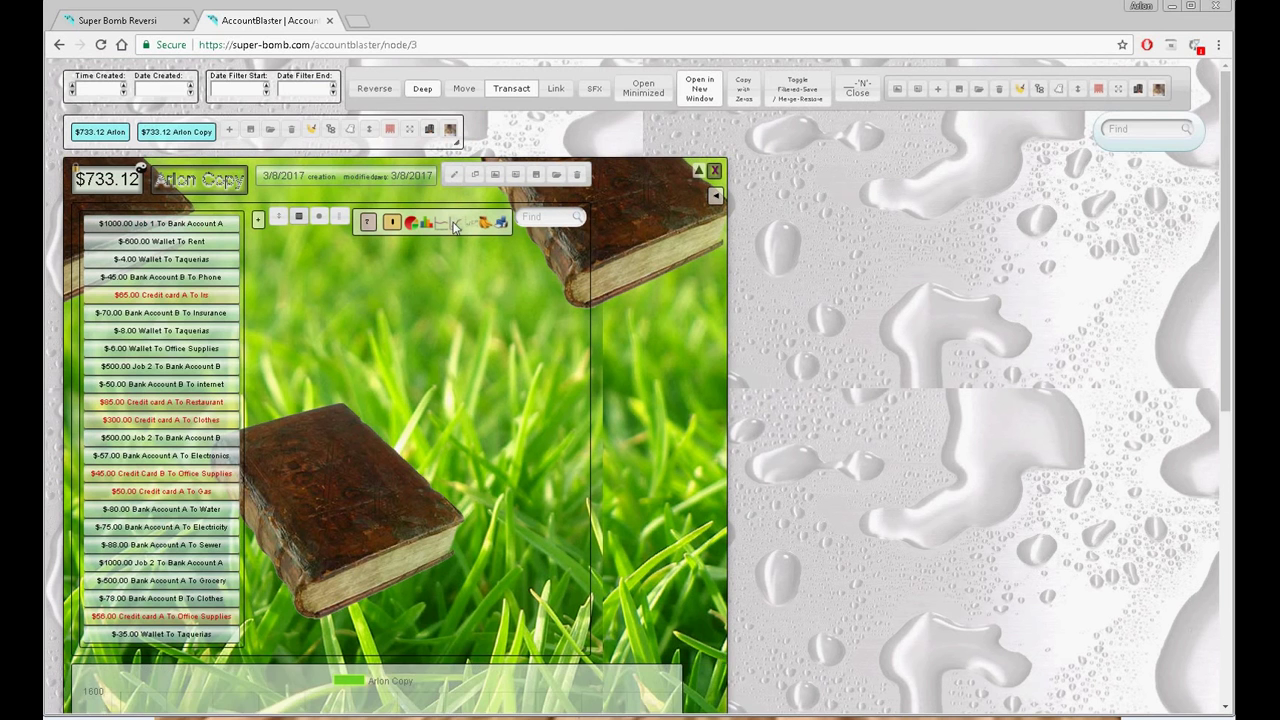
Clear and redraw the account copy's running balance chart repeatedly to try out further random colour schemes
scroll(453, 227, down, 2)
scroll(453, 228, up, 2)
scroll(455, 222, down, 2)
scroll(455, 222, up, 2)
scroll(456, 228, down, 1)
scroll(458, 226, down, 2)
scroll(459, 226, up, 3)
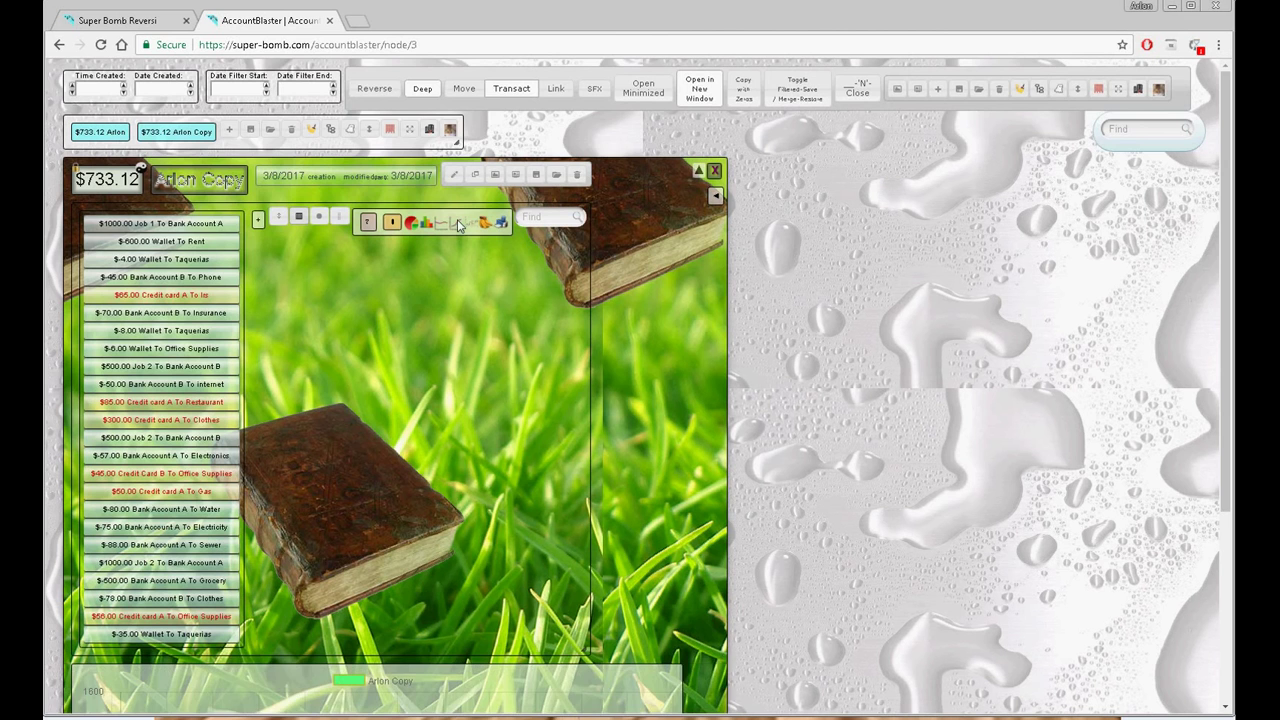
scroll(457, 224, down, 3)
scroll(458, 225, up, 3)
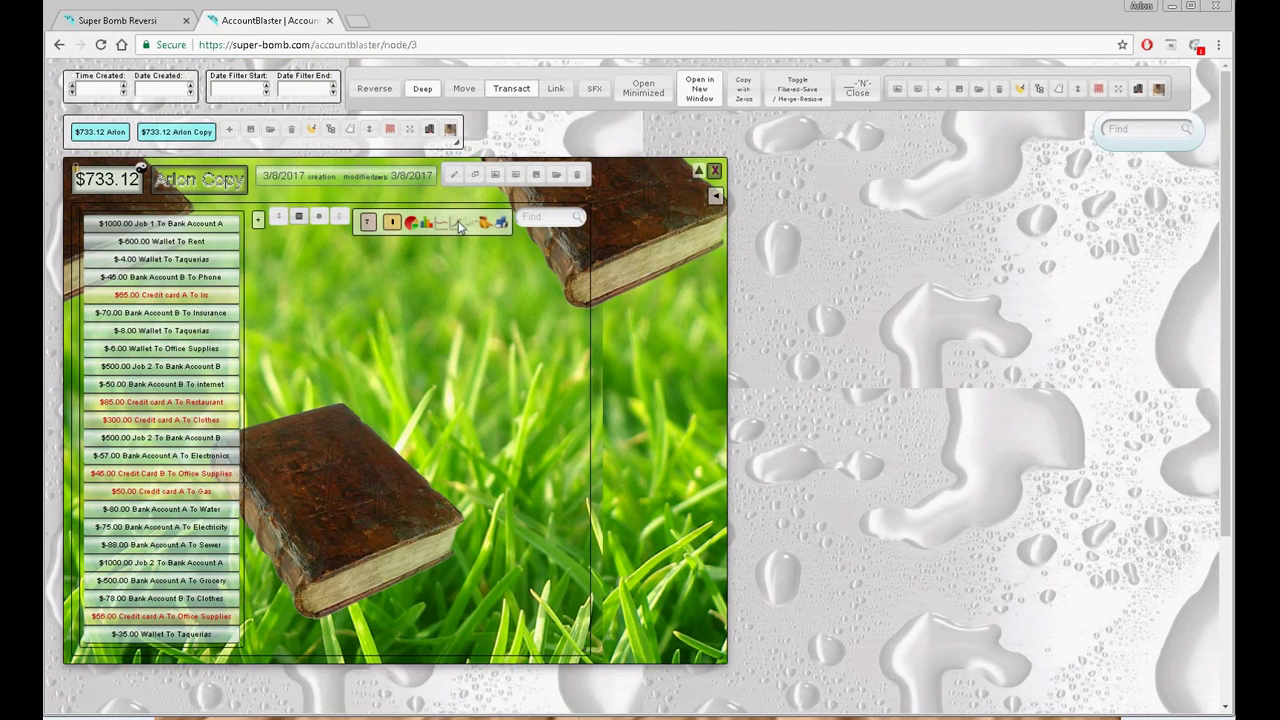
scroll(459, 225, down, 3)
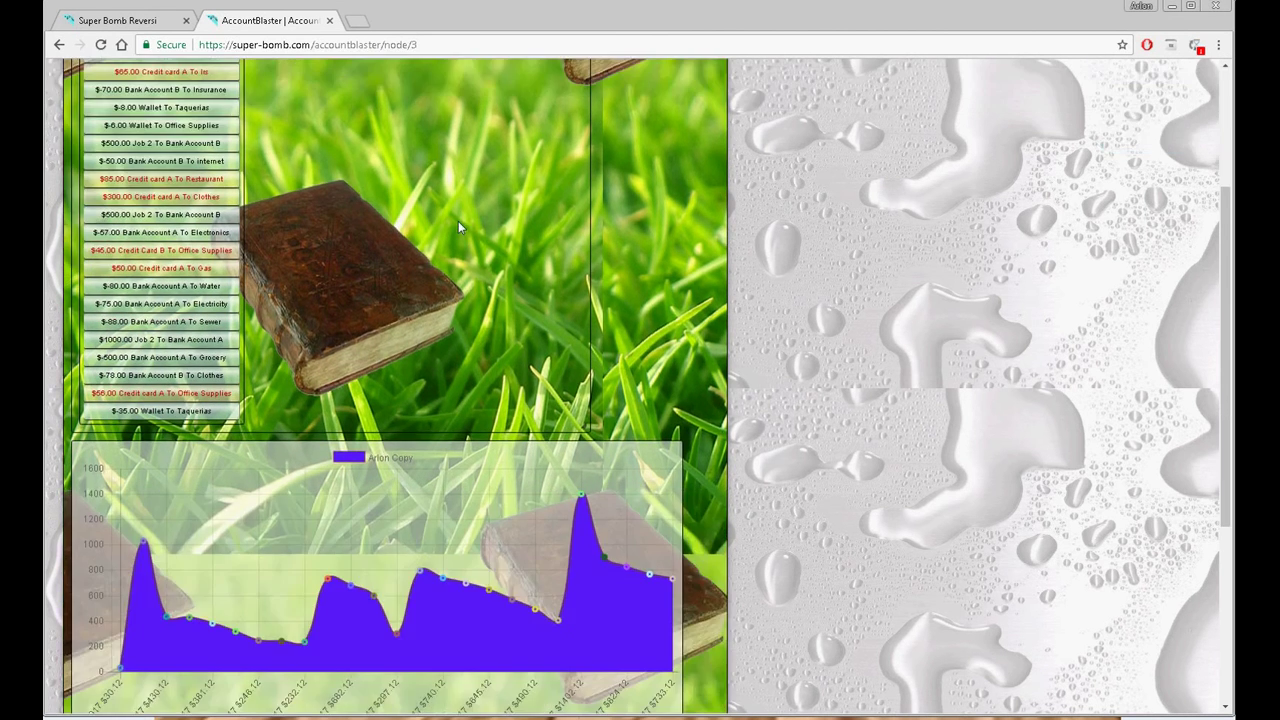
scroll(459, 225, up, 3)
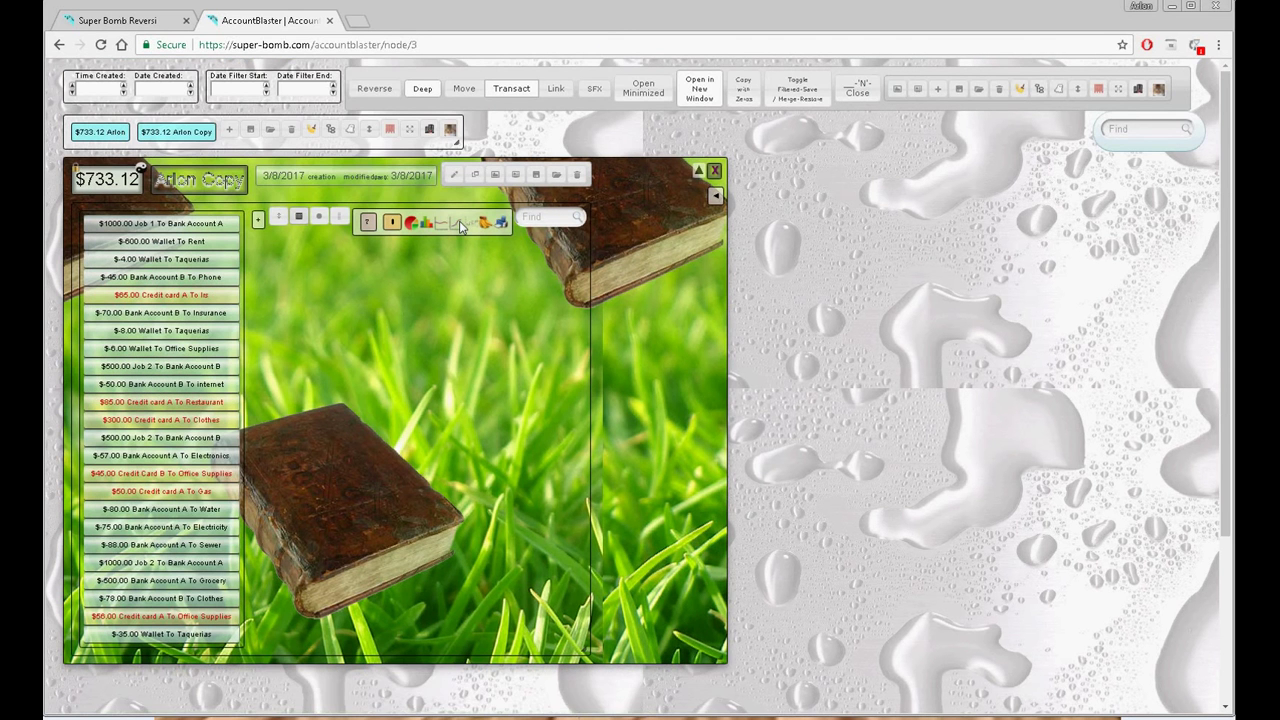
scroll(460, 226, down, 3)
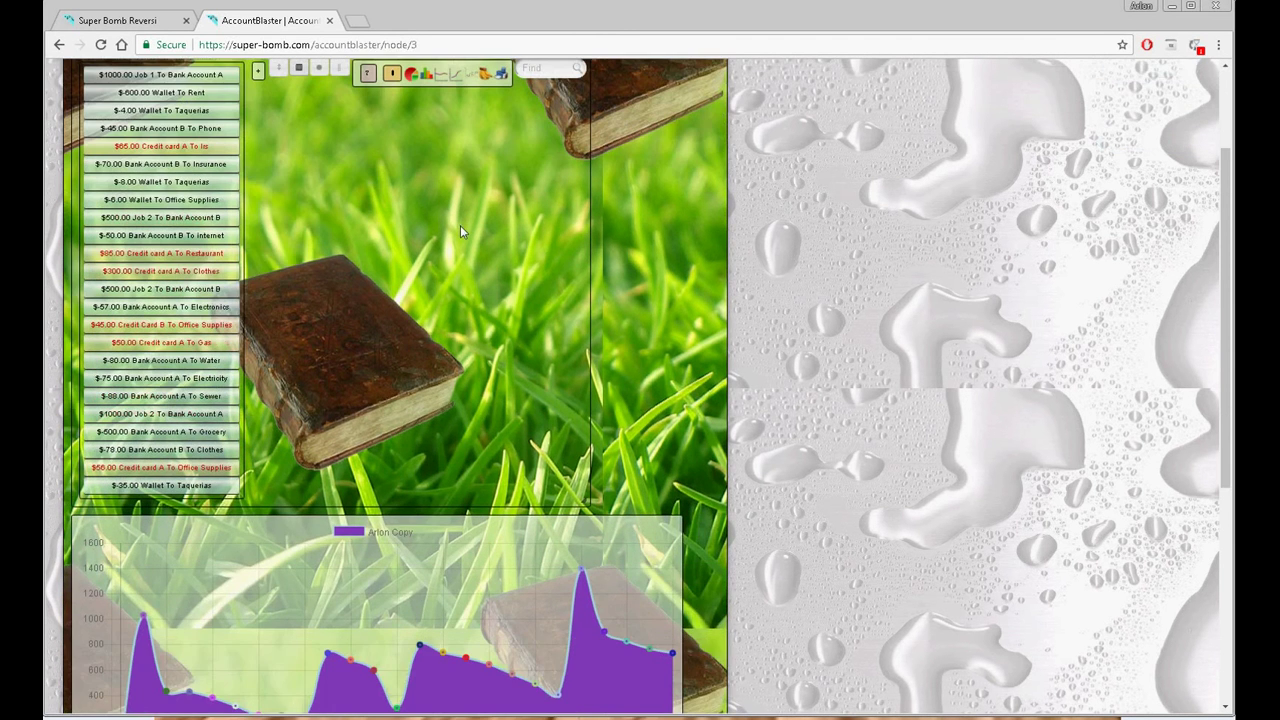
scroll(460, 226, up, 3)
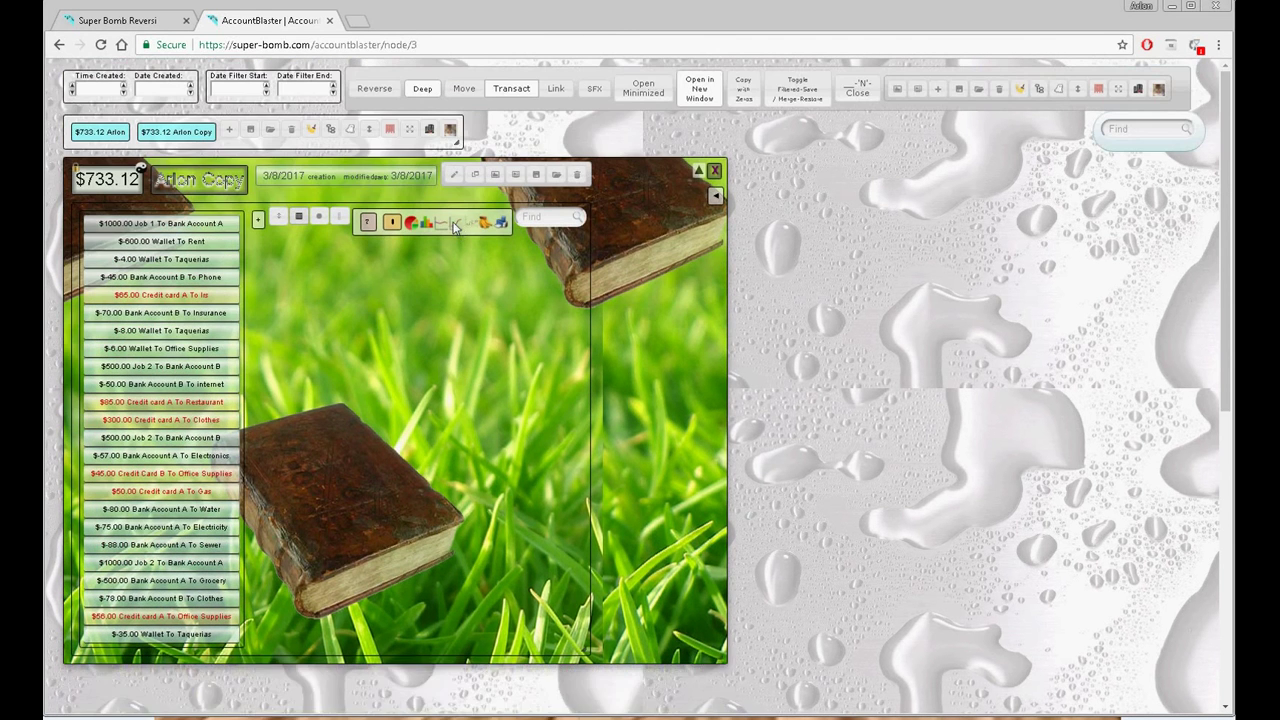
scroll(460, 228, down, 3)
scroll(455, 229, up, 3)
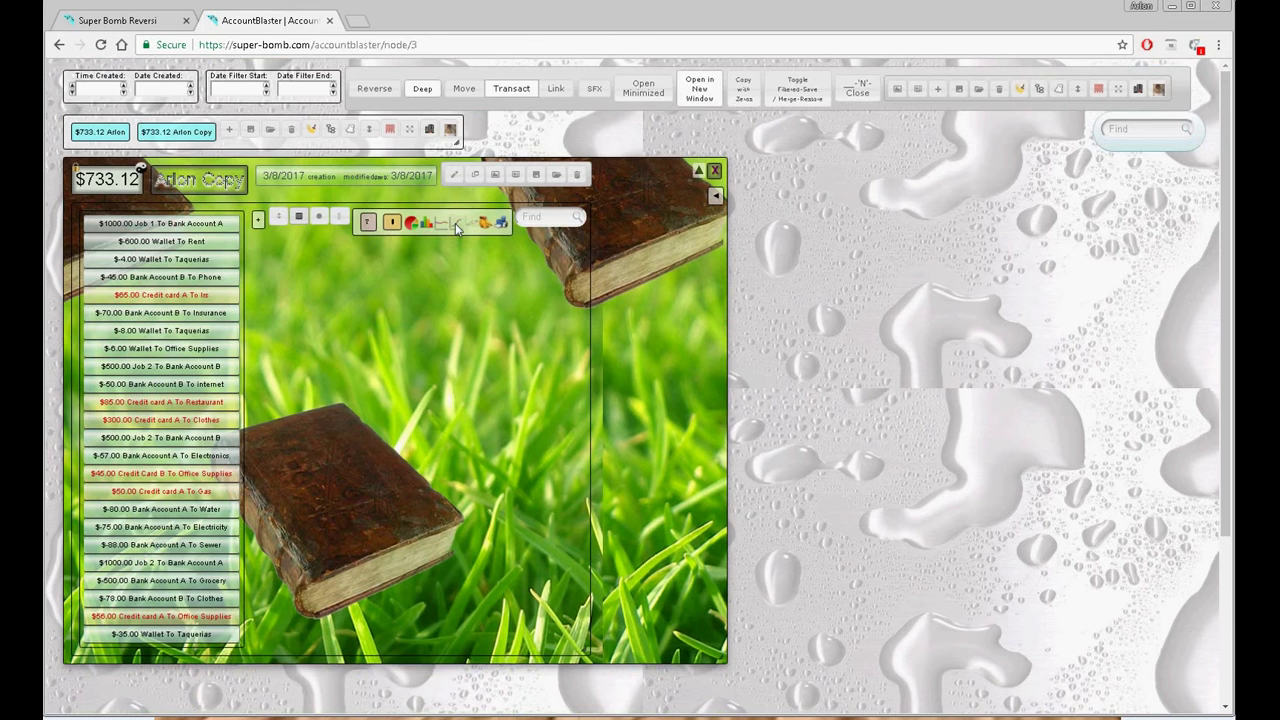
scroll(457, 229, down, 3)
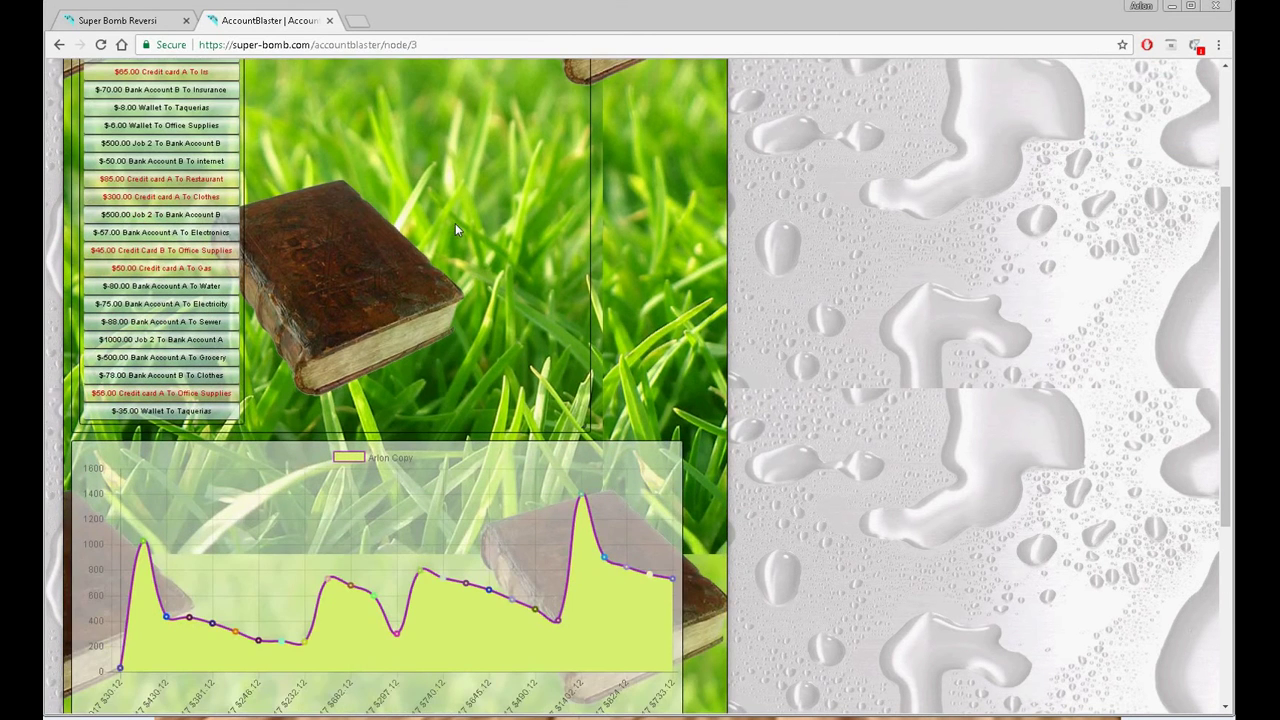
Show the account copy's brief summary, and replace the summary and chart with the detailed colour-banded list of entries
scroll(456, 230, up, 2)
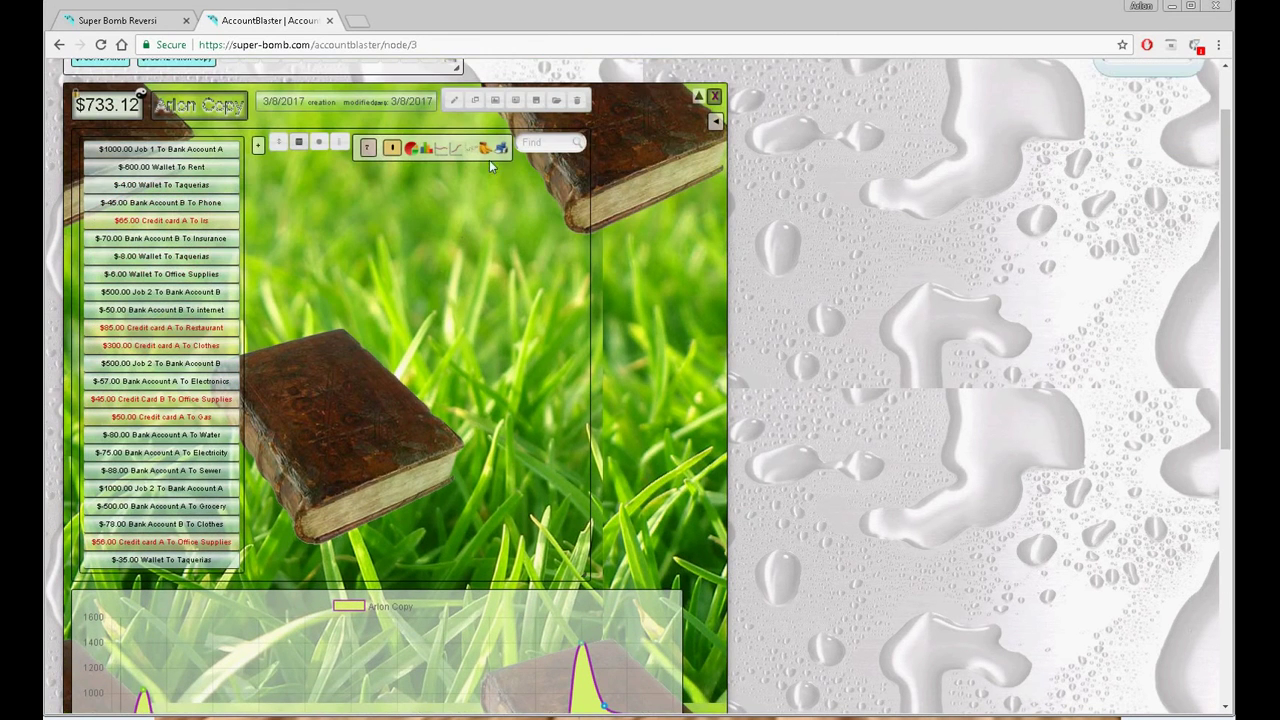
scroll(474, 203, down, 2)
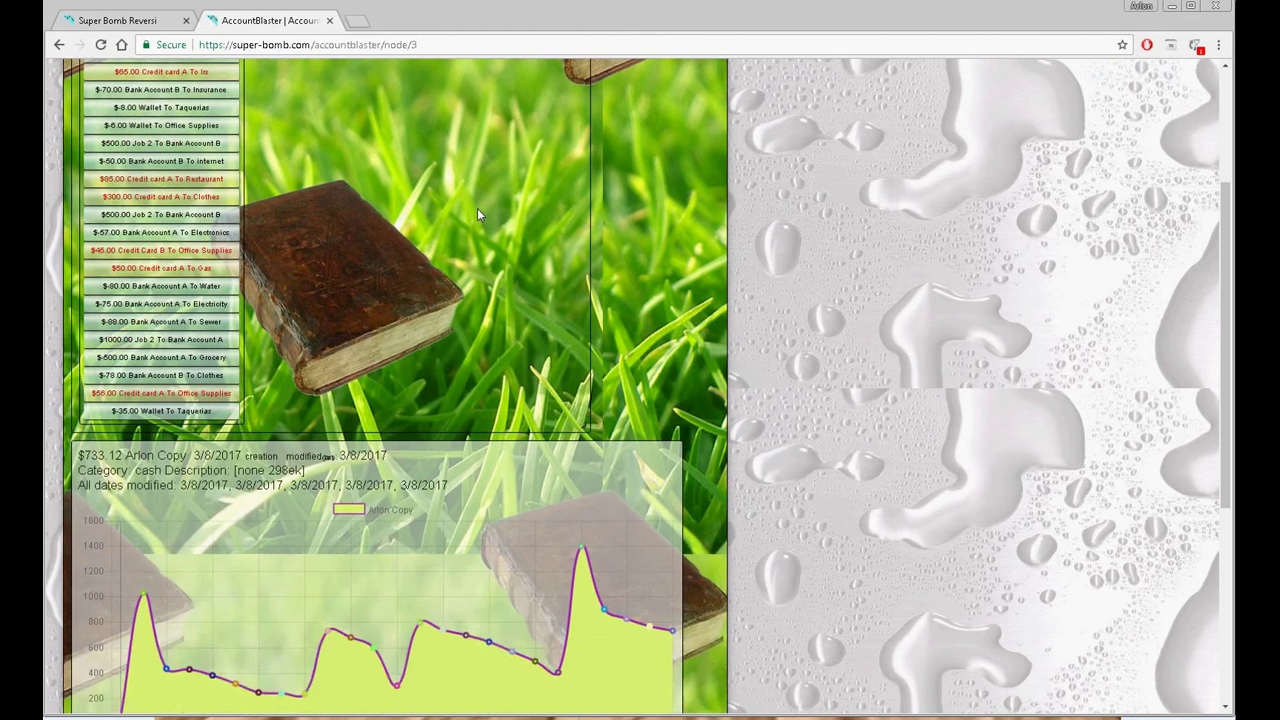
scroll(477, 208, up, 2)
click(480, 147)
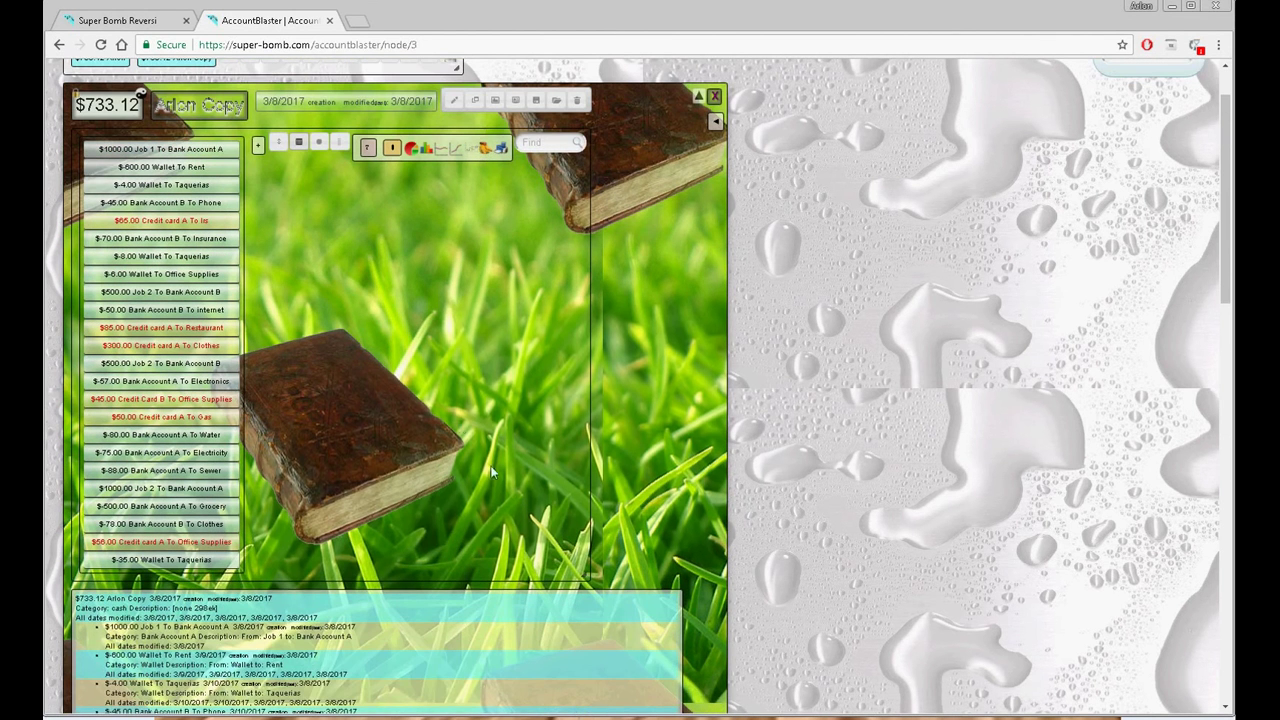
scroll(495, 470, down, 2)
scroll(495, 486, up, 3)
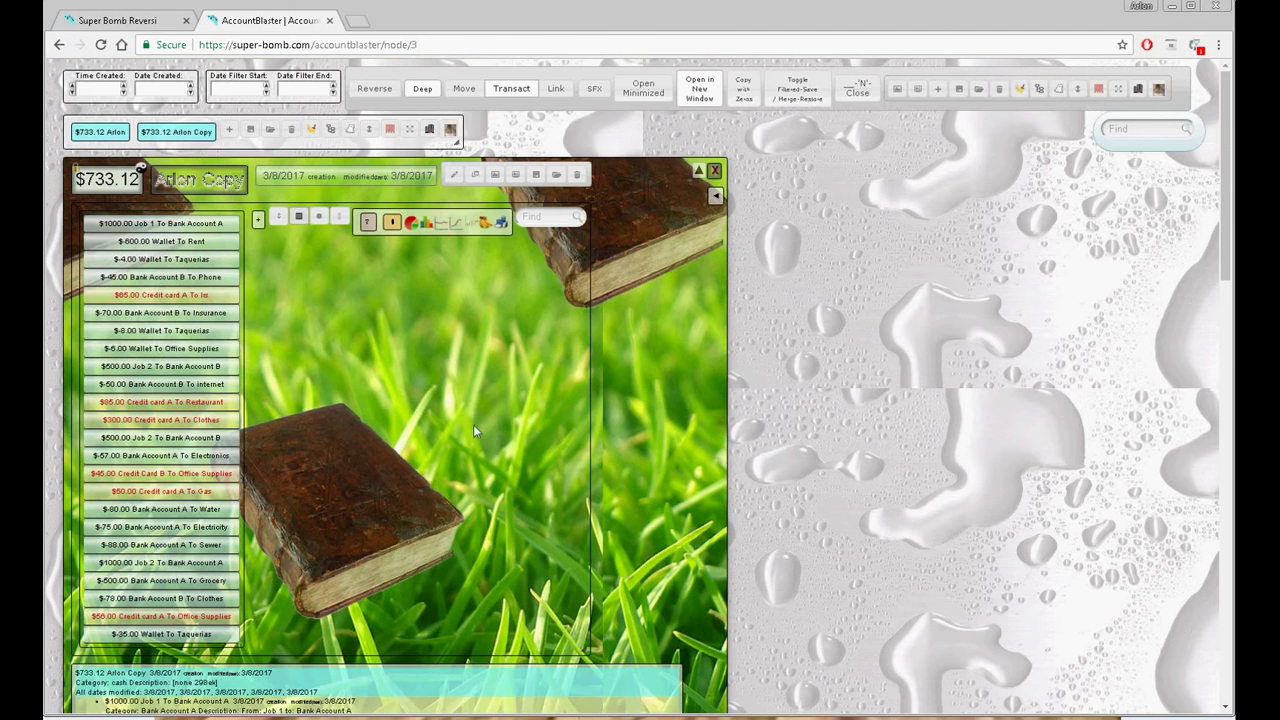
Turn on running balances and regenerate the detailed entry list with the starting and running balance for each entry
click(339, 219)
click(488, 224)
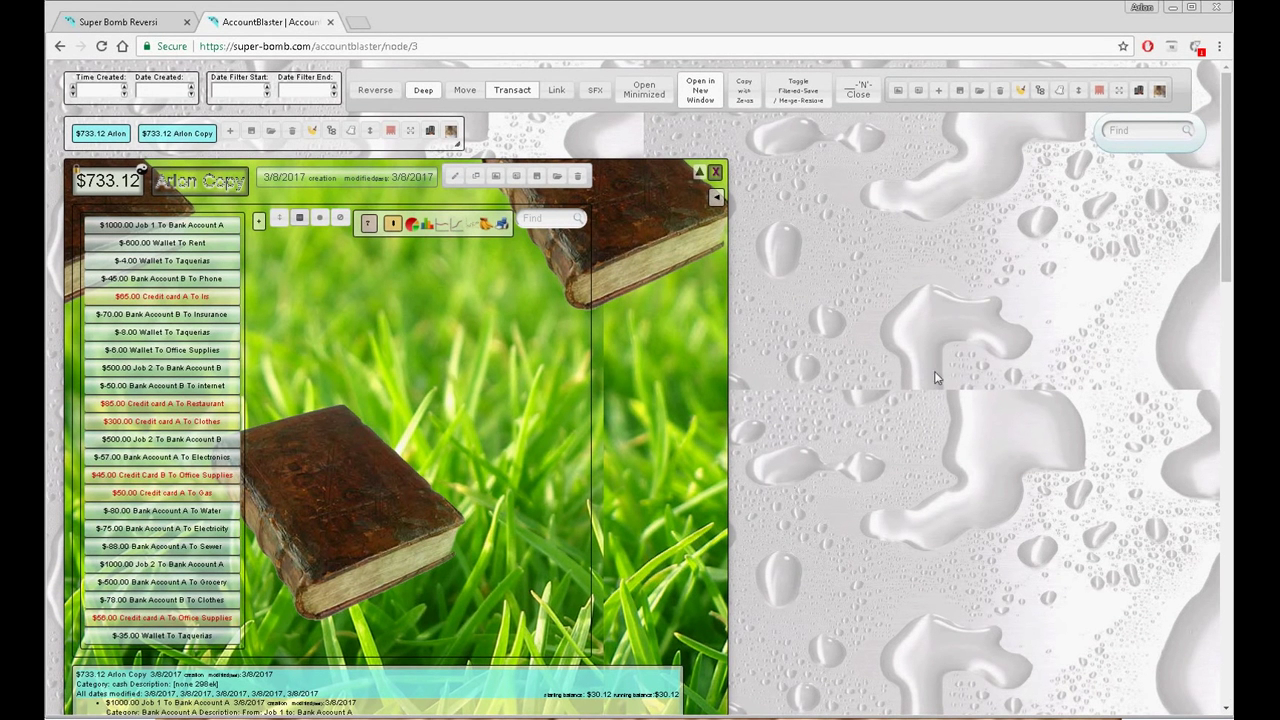
mouse_move(1226, 180)
mouse_down()
mouse_move(1226, 558)
mouse_move(1226, 170)
mouse_up()
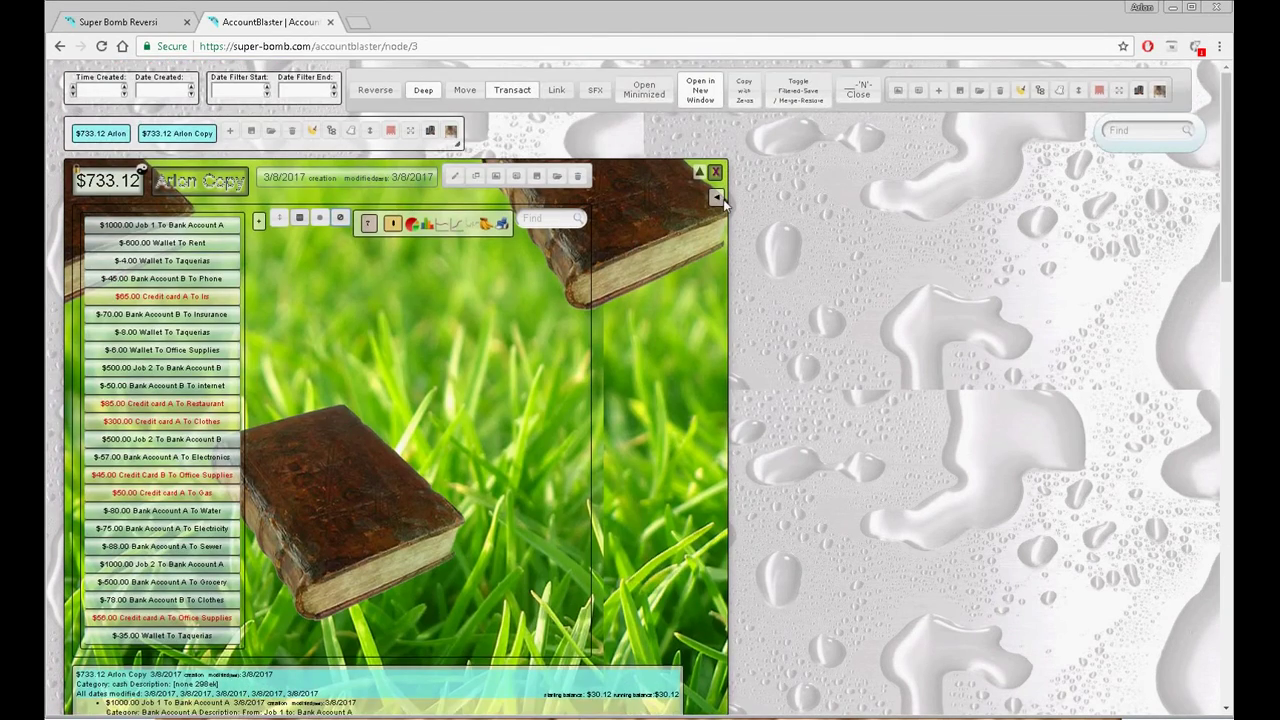
click(720, 199)
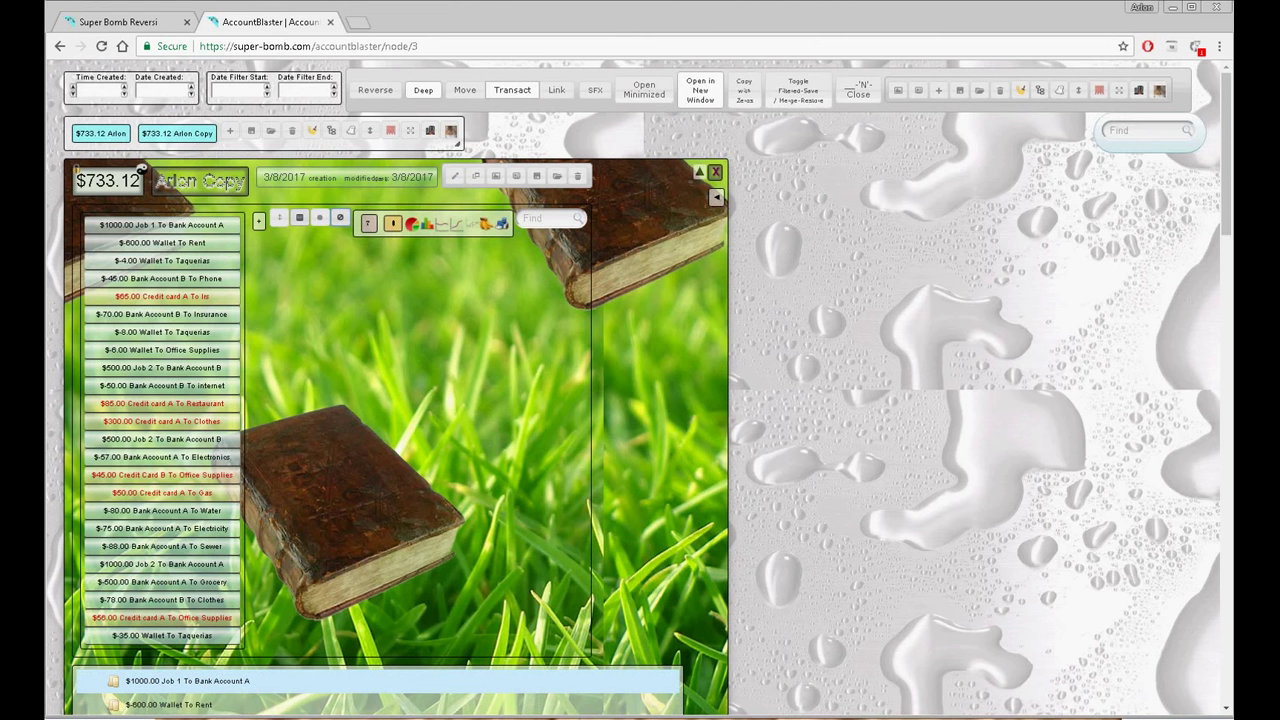
mouse_move(1226, 150)
mouse_down()
mouse_move(1226, 250)
mouse_move(1226, 148)
mouse_up()
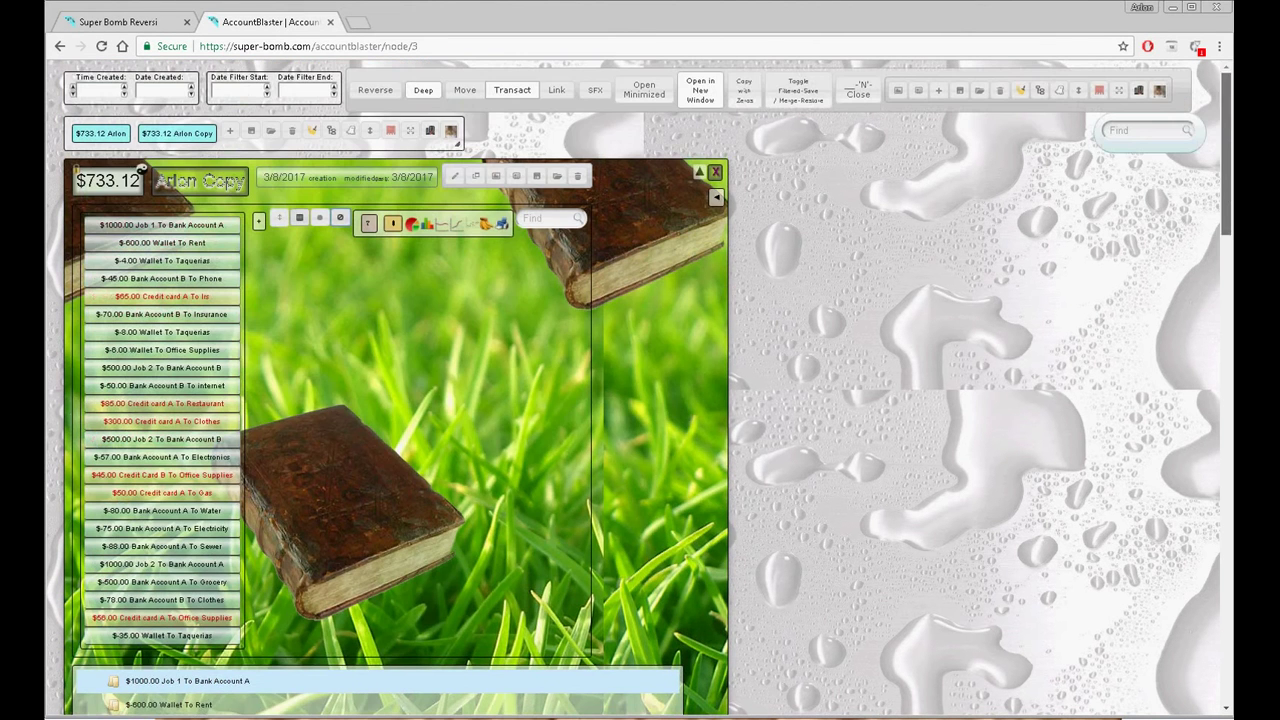
click(720, 199)
Review the running balances in the detailed entry list and add the running balance chart above it
drag(1226, 248, 1220, 388)
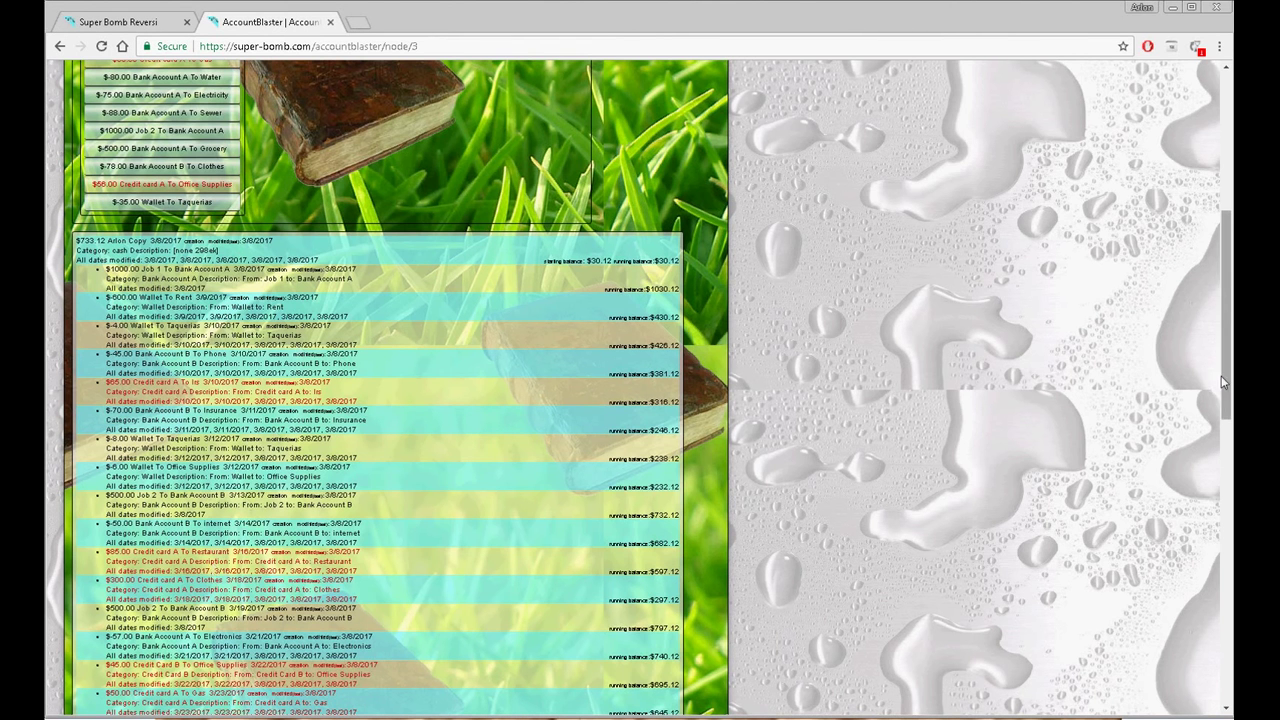
drag(1222, 381, 1222, 294)
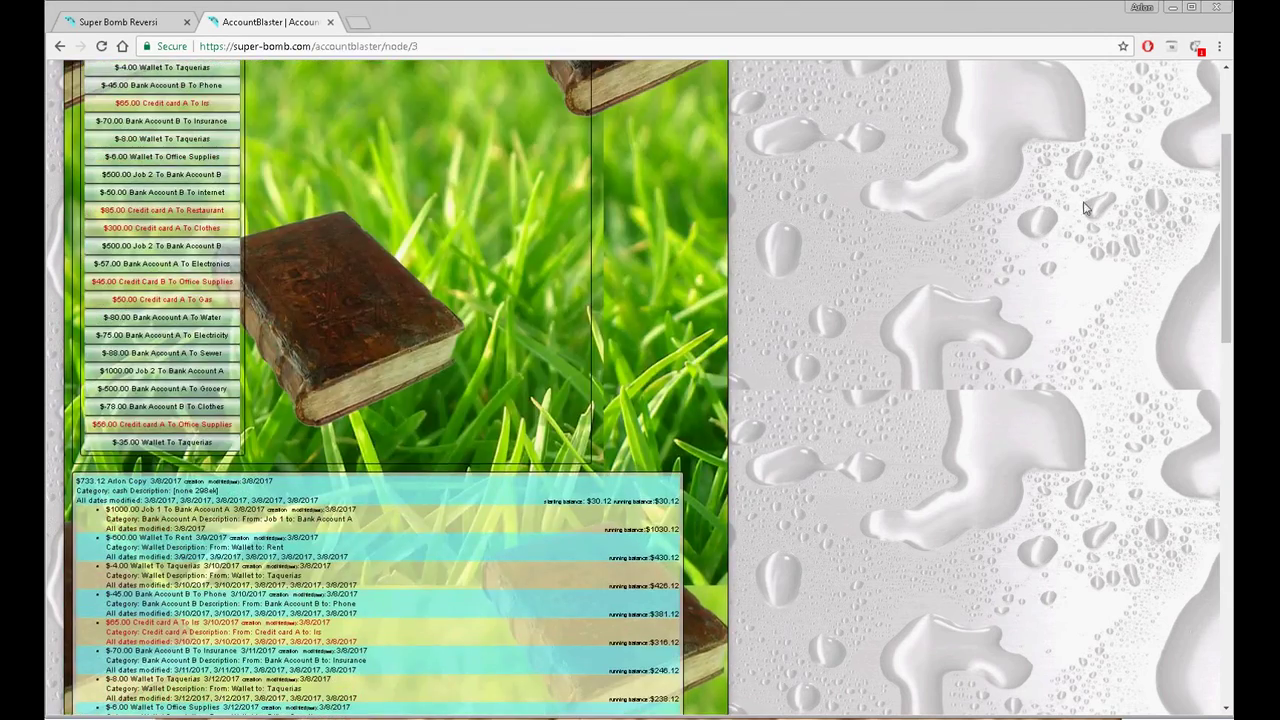
scroll(738, 204, up, 2)
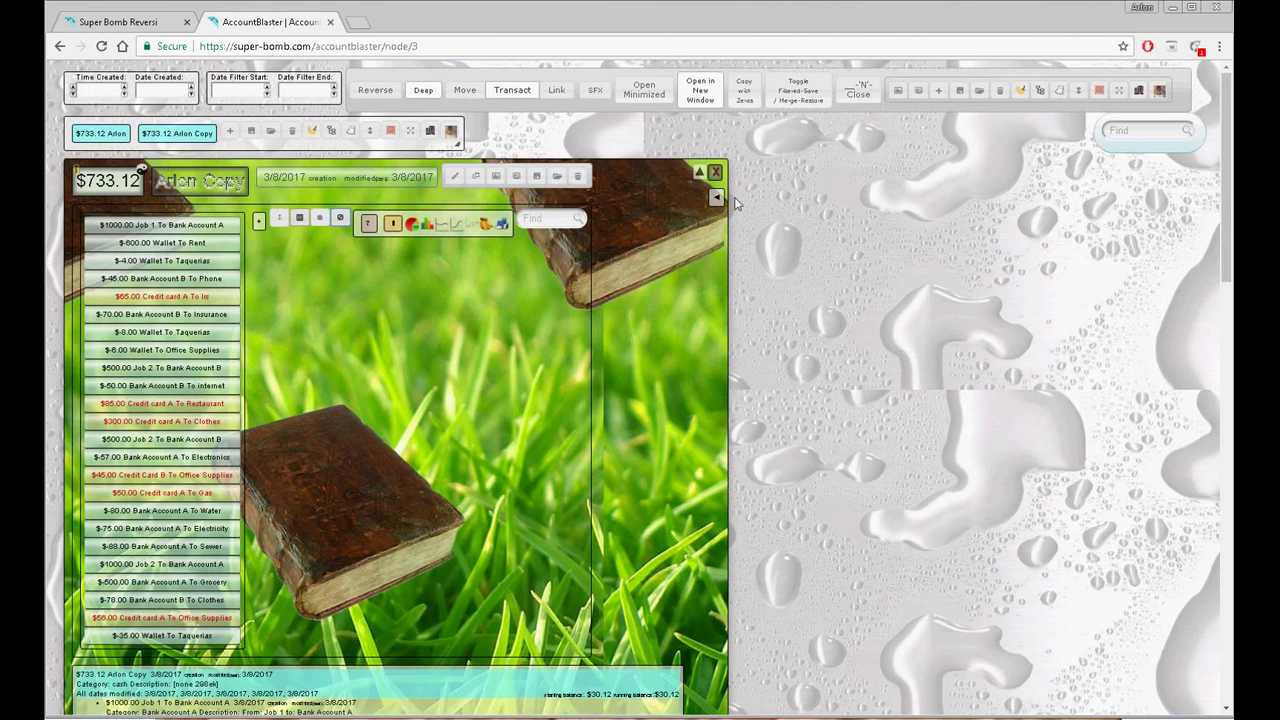
click(459, 223)
scroll(758, 487, down, 3)
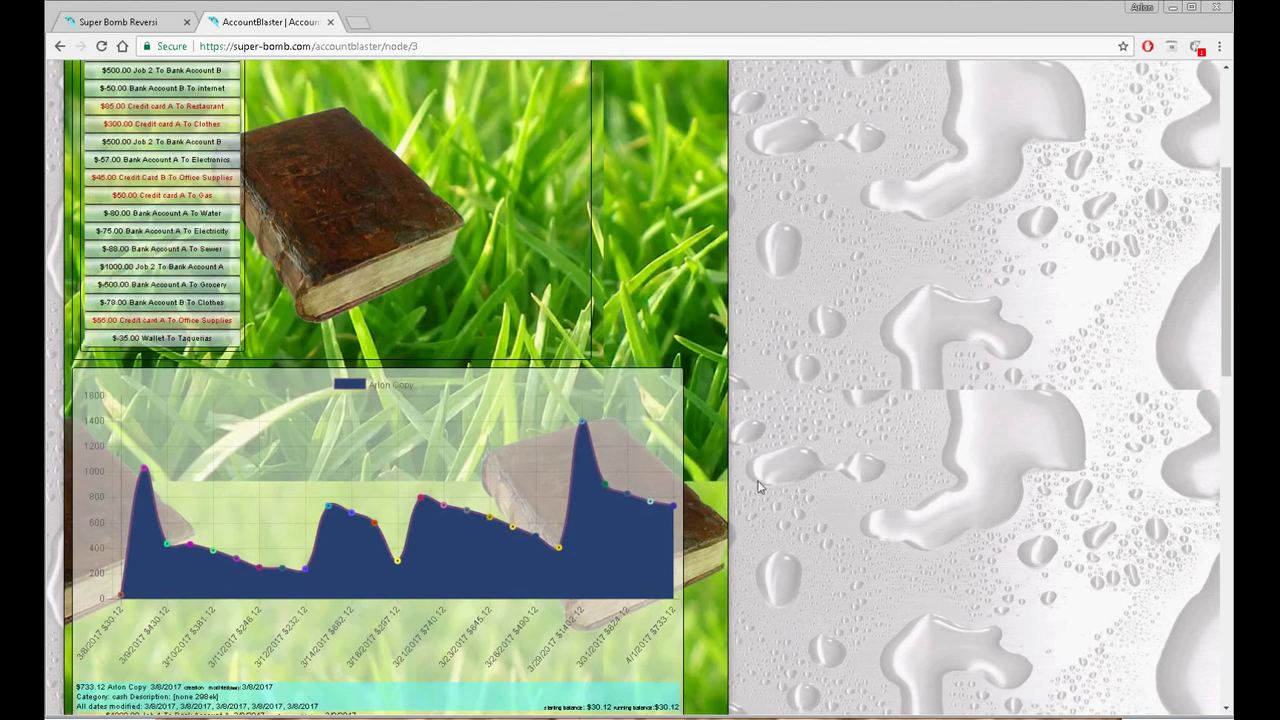
scroll(758, 487, down, 2)
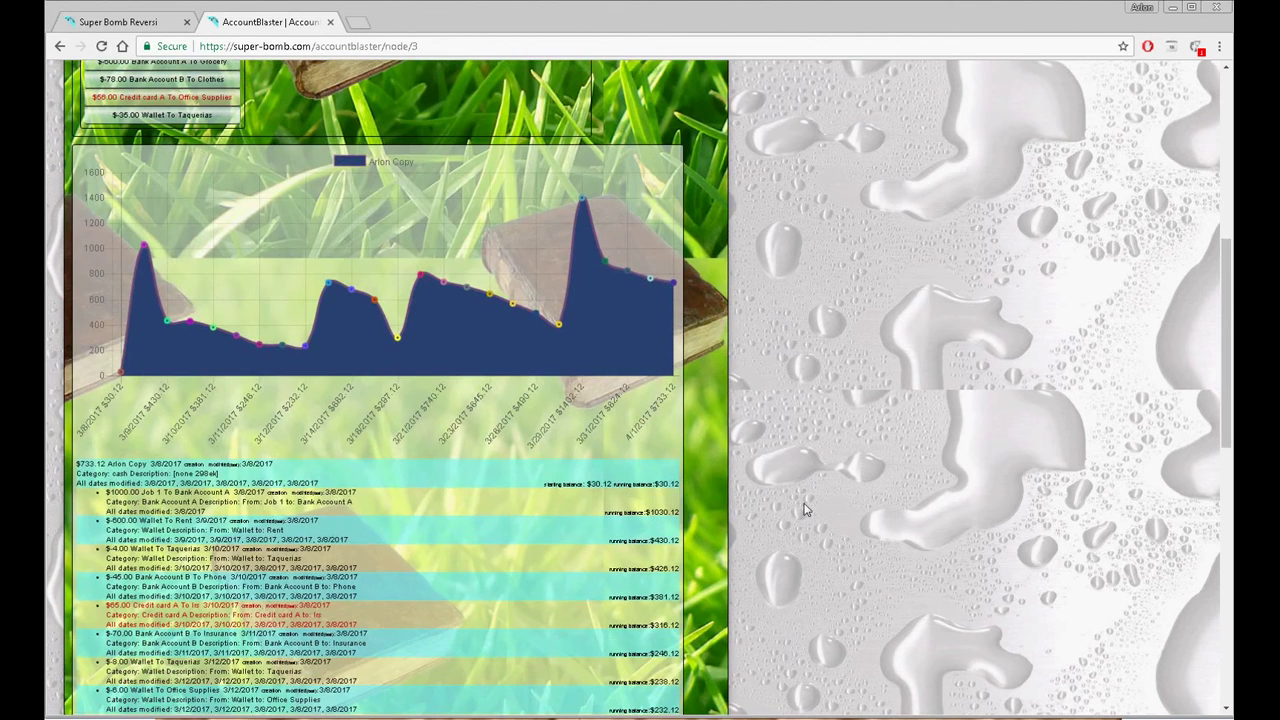
Redraw the running balance chart above the detailed entry list until it has a different random colour scheme
scroll(806, 510, up, 5)
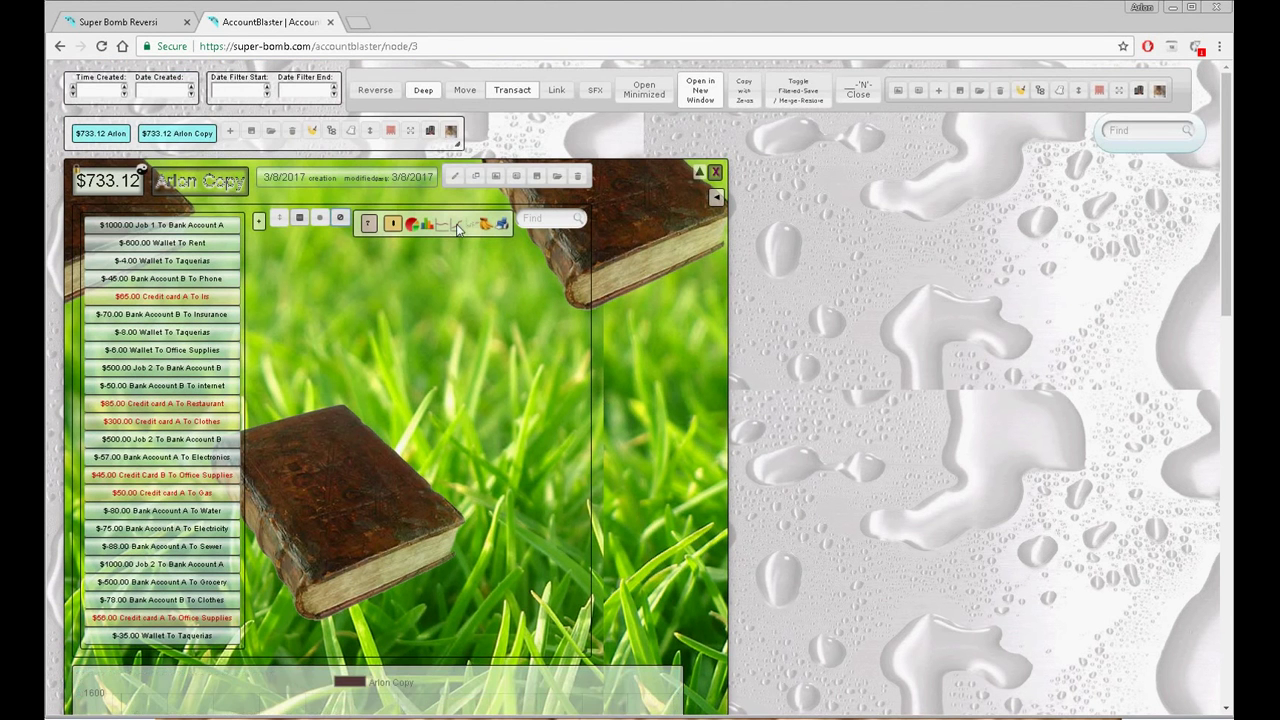
scroll(597, 458, down, 1)
scroll(596, 456, down, 1)
scroll(596, 456, up, 2)
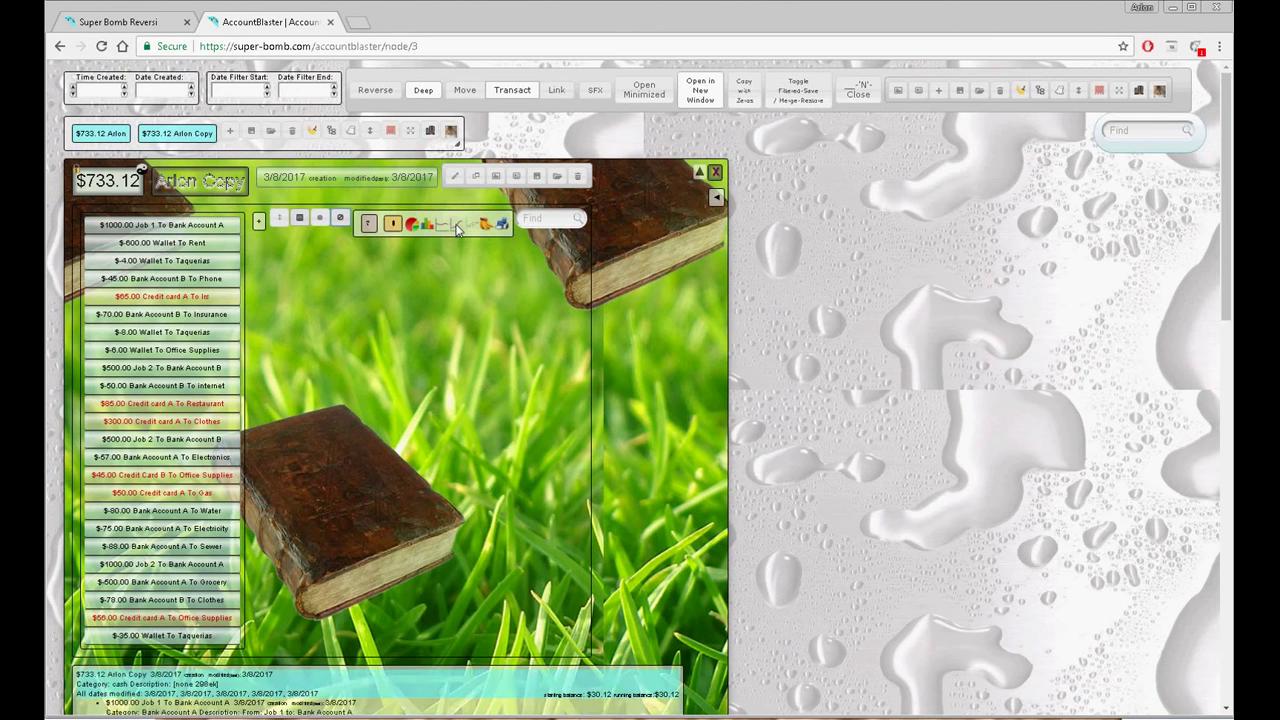
scroll(471, 268, down, 2)
scroll(471, 268, down, 4)
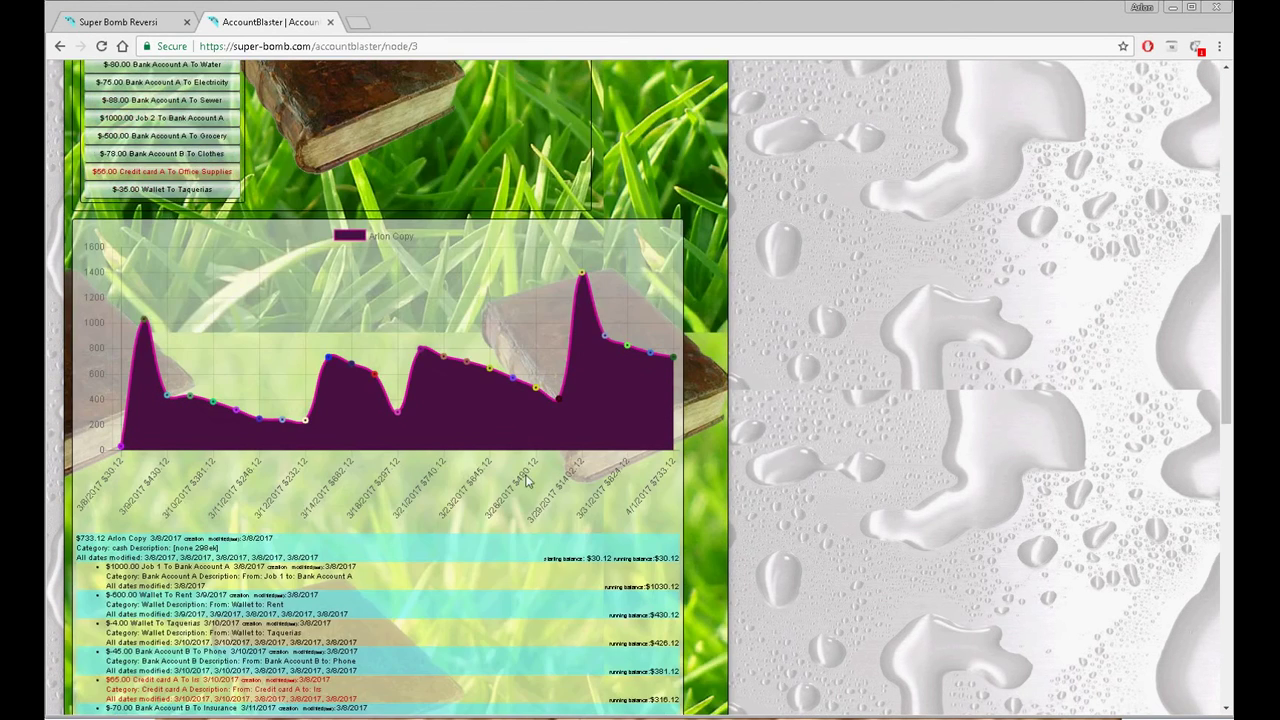
Examine the dated entries, their running balances and the account summary listed beneath the chart
scroll(518, 530, down, 6)
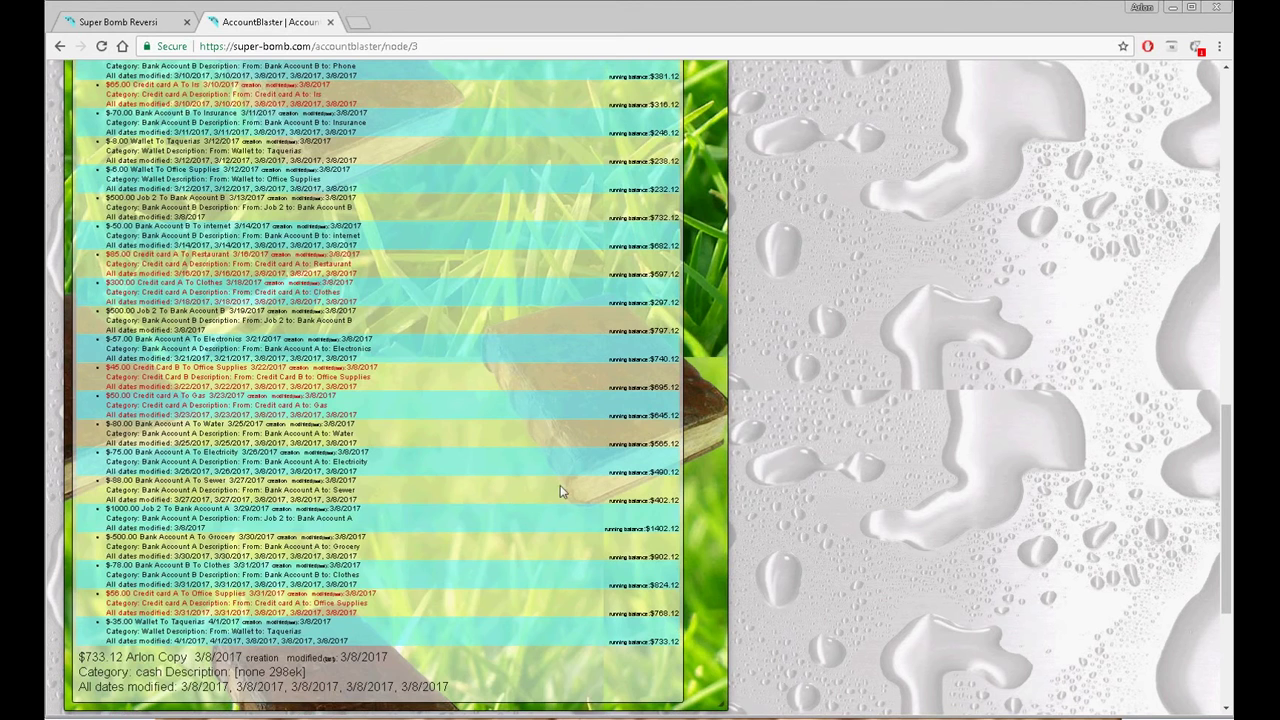
scroll(662, 175, up, 2)
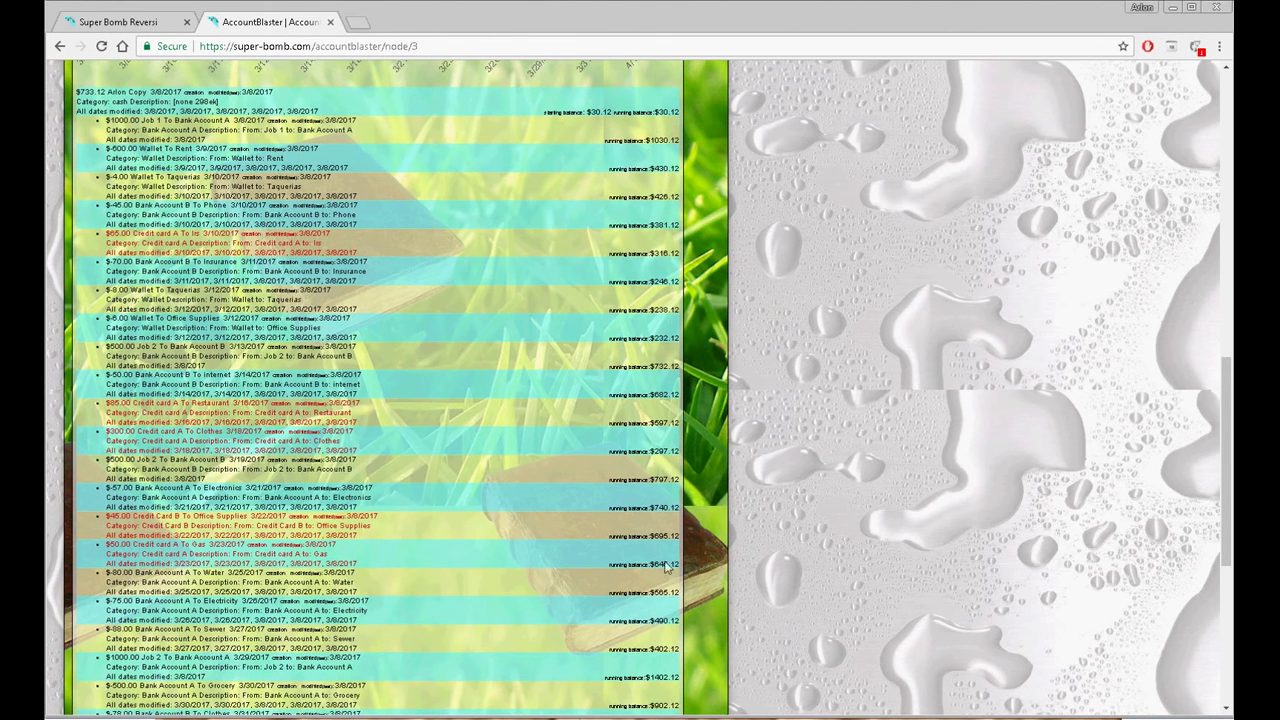
scroll(670, 545, down, 3)
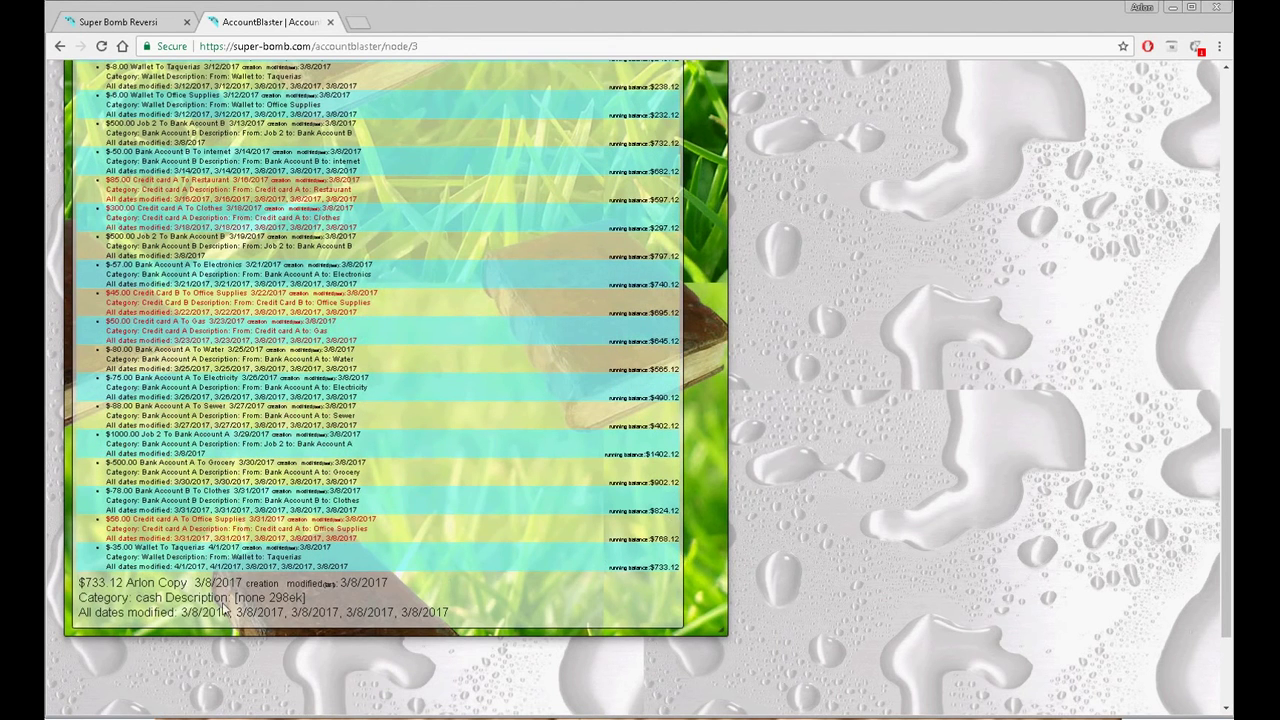
scroll(391, 420, up, 5)
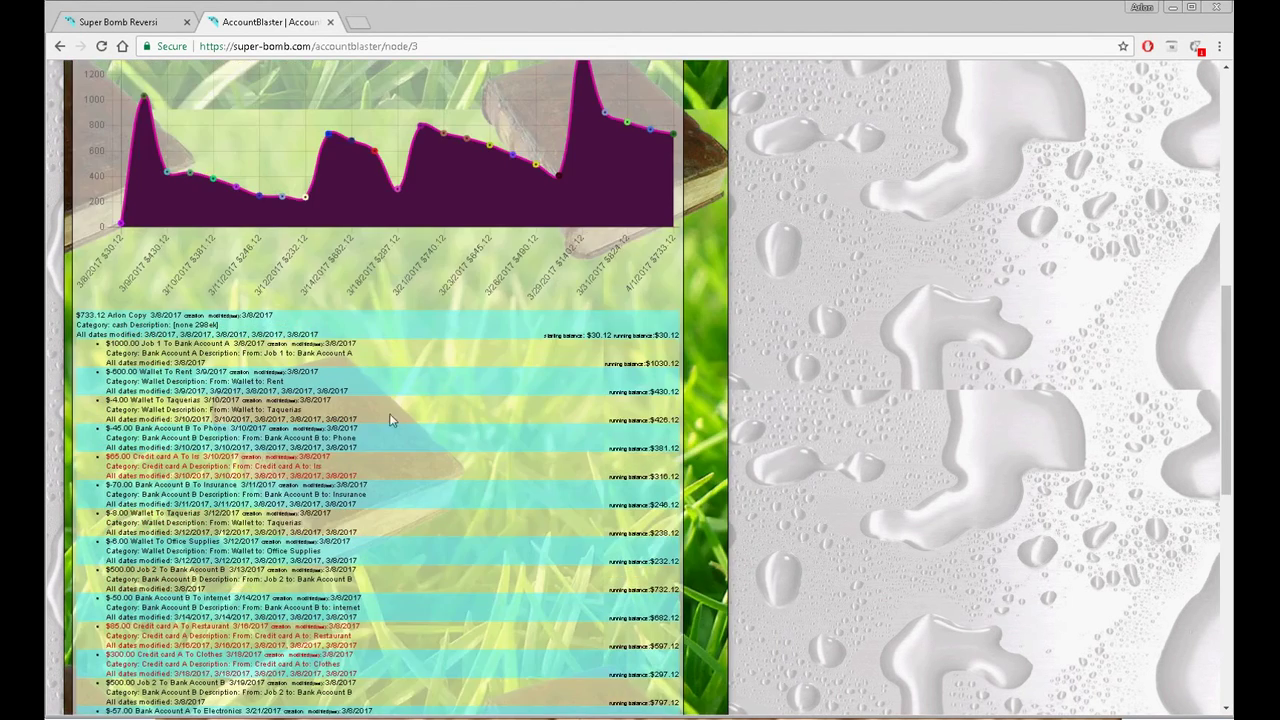
Add the account copy's brief summary with its dates, category and description above the running balance chart
scroll(391, 420, up, 6)
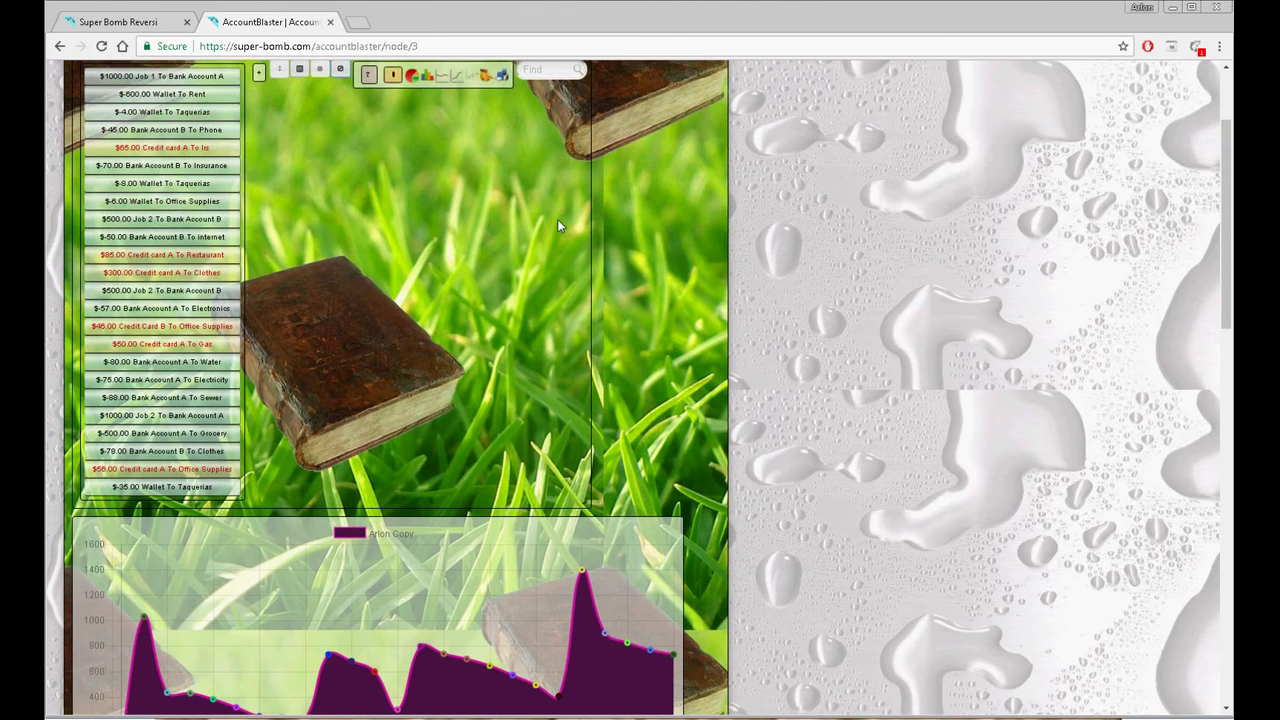
scroll(544, 338, down, 12)
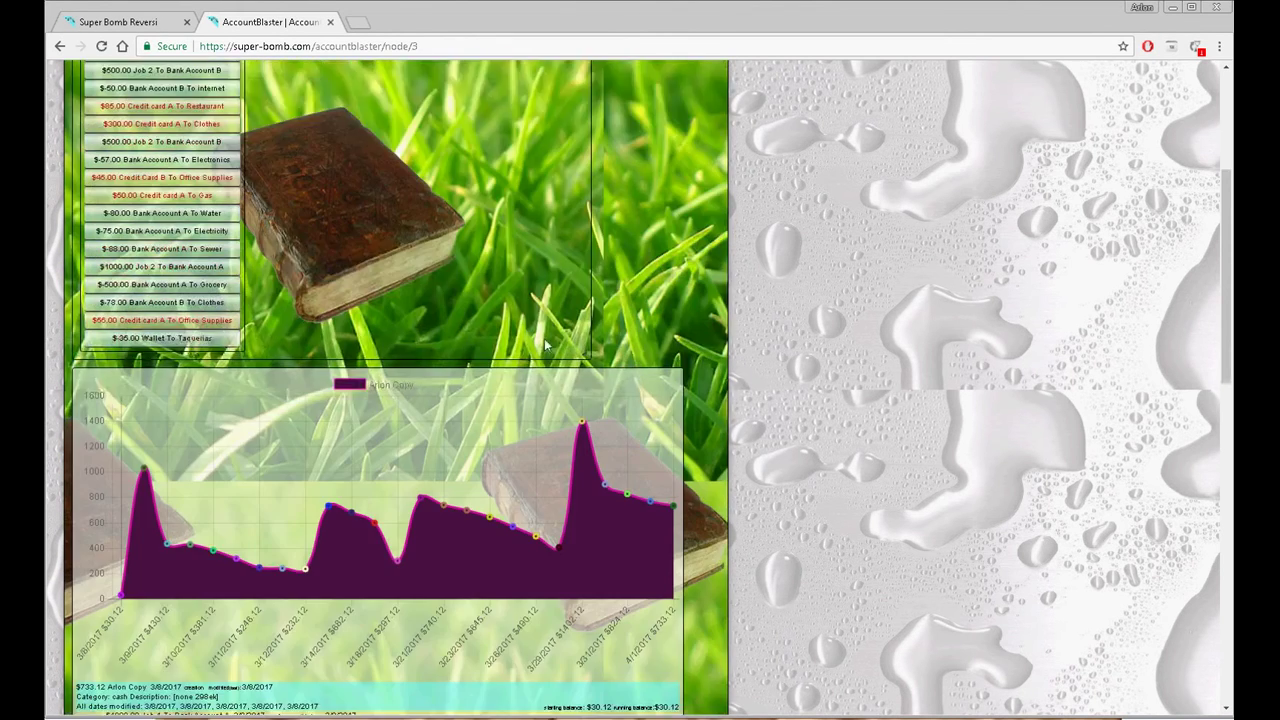
scroll(520, 489, up, 12)
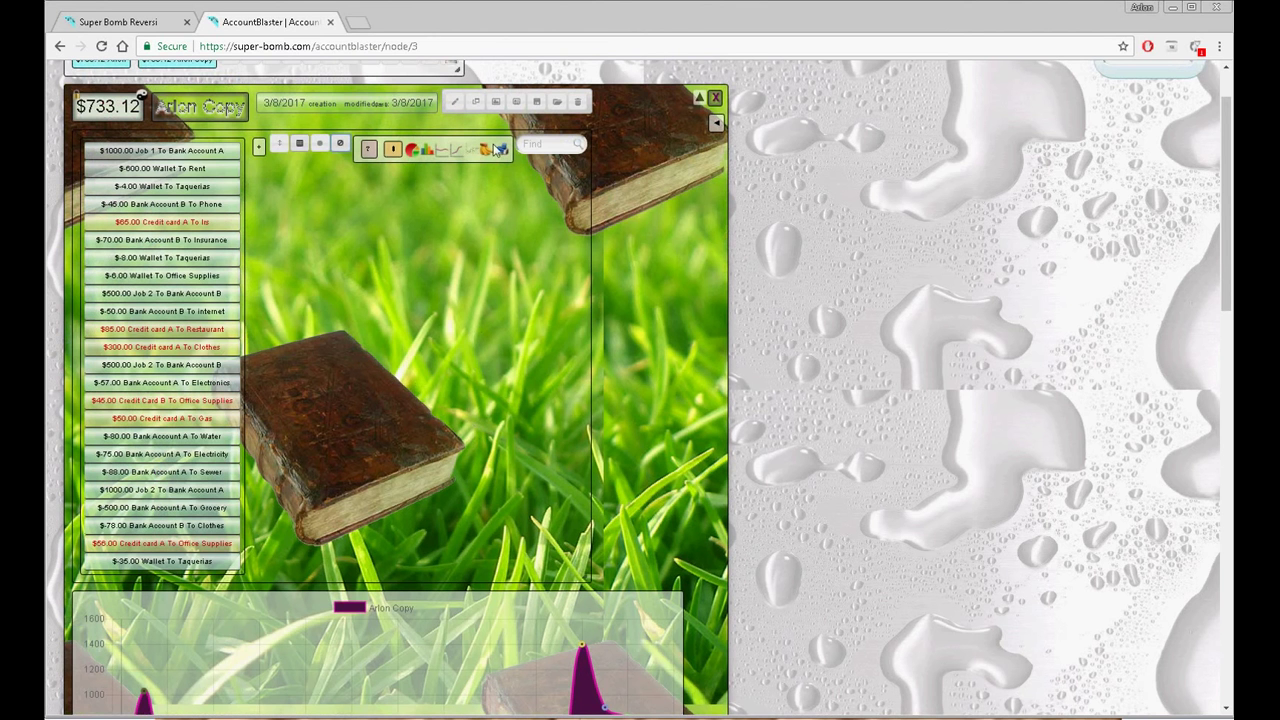
click(485, 152)
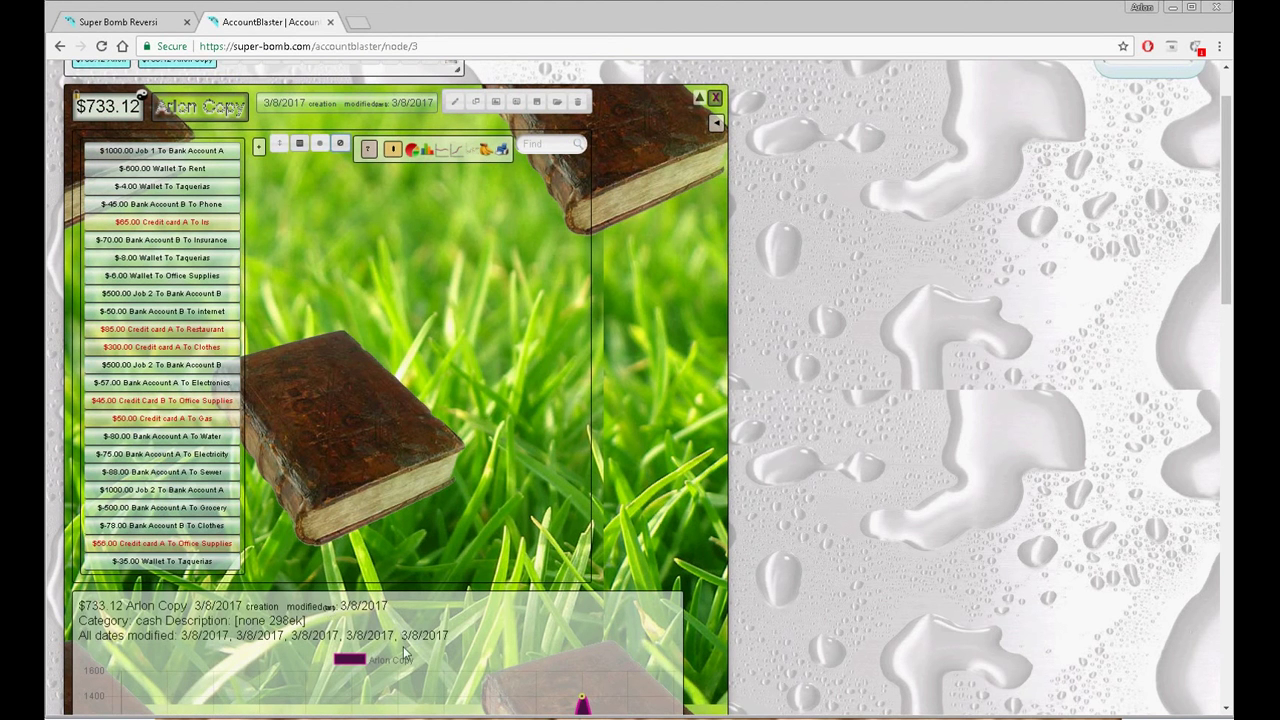
Generate a print preview of the account copy's summary, running balance chart and detailed entries, cancel printing and close the preview page
scroll(405, 652, down, 5)
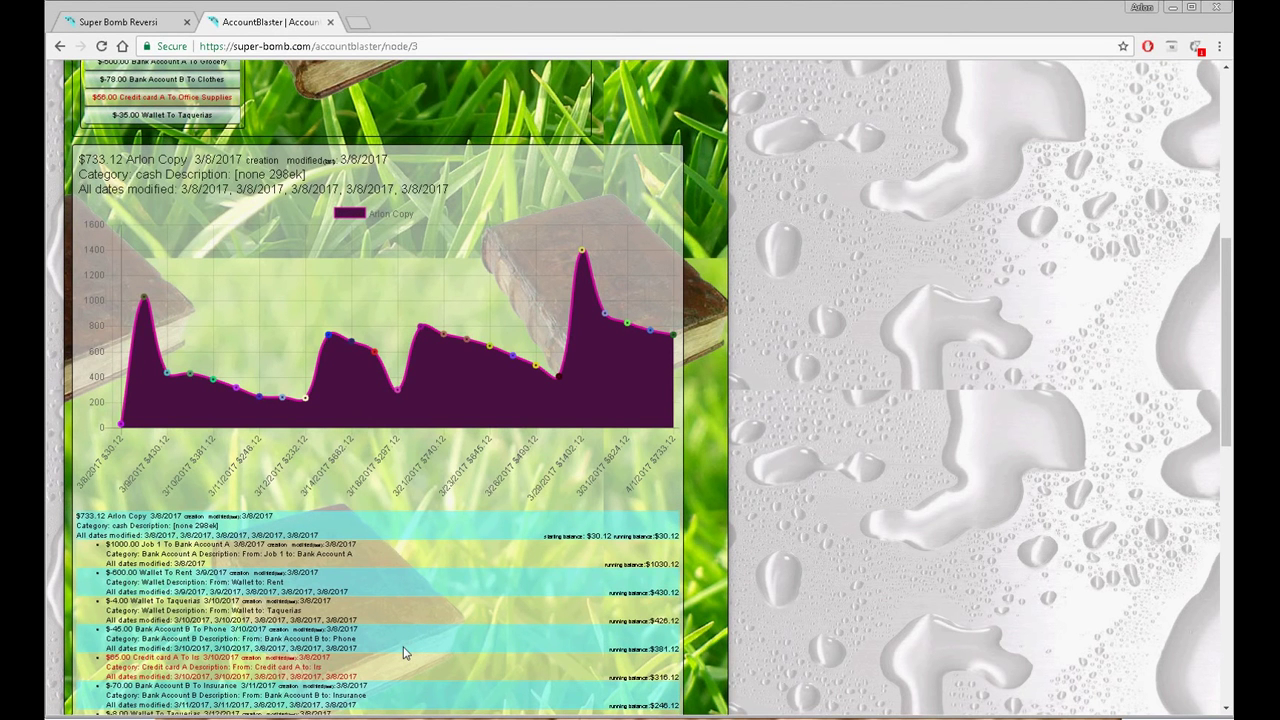
scroll(405, 652, up, 1)
scroll(405, 652, up, 1)
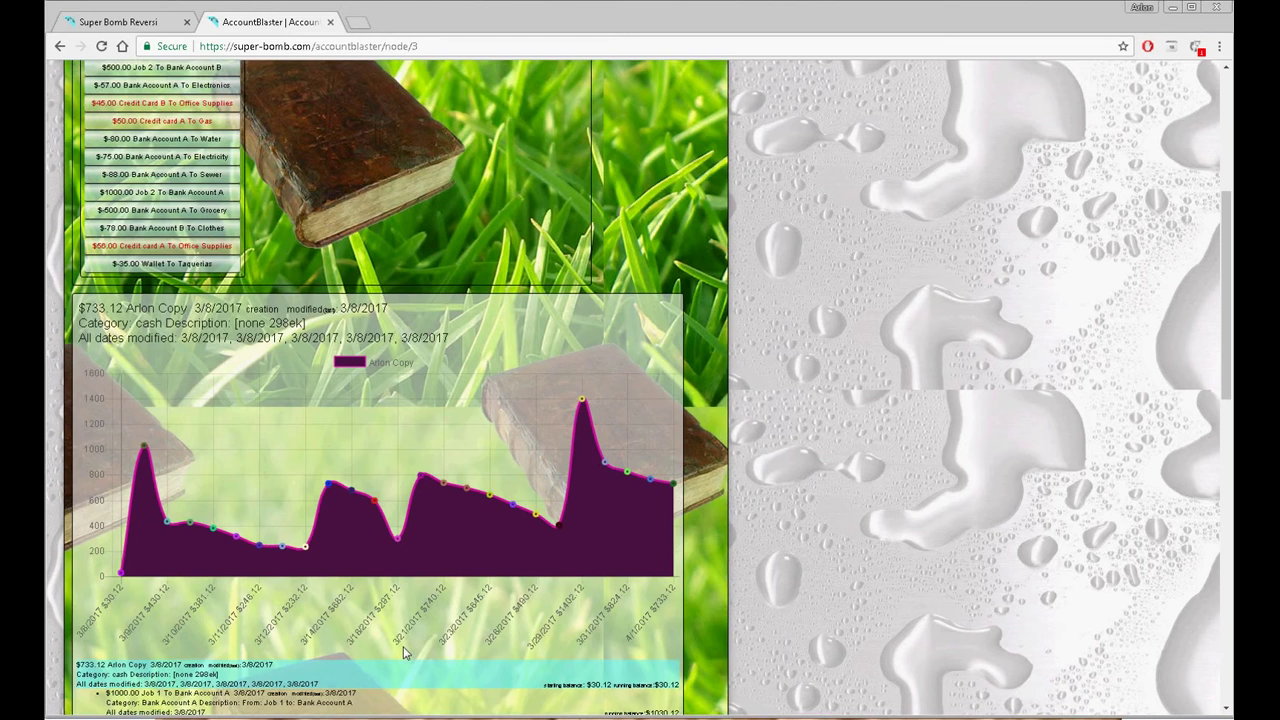
scroll(405, 652, up, 4)
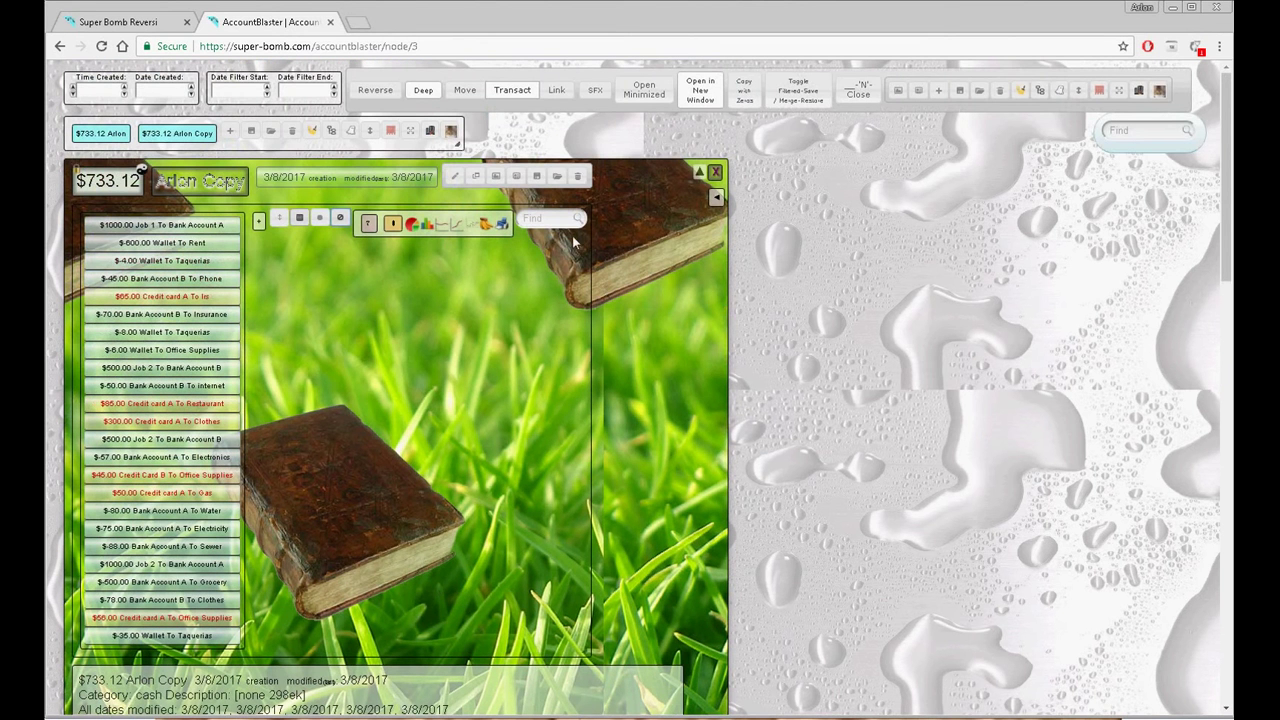
click(497, 224)
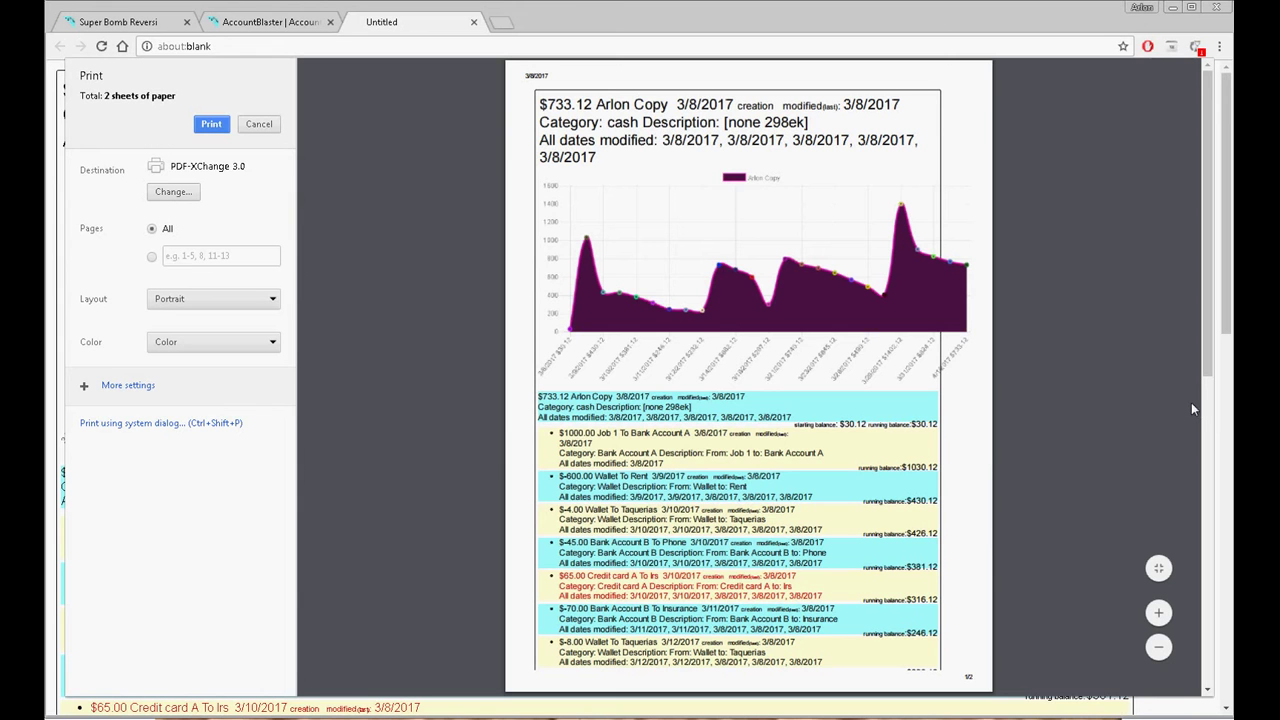
click(268, 126)
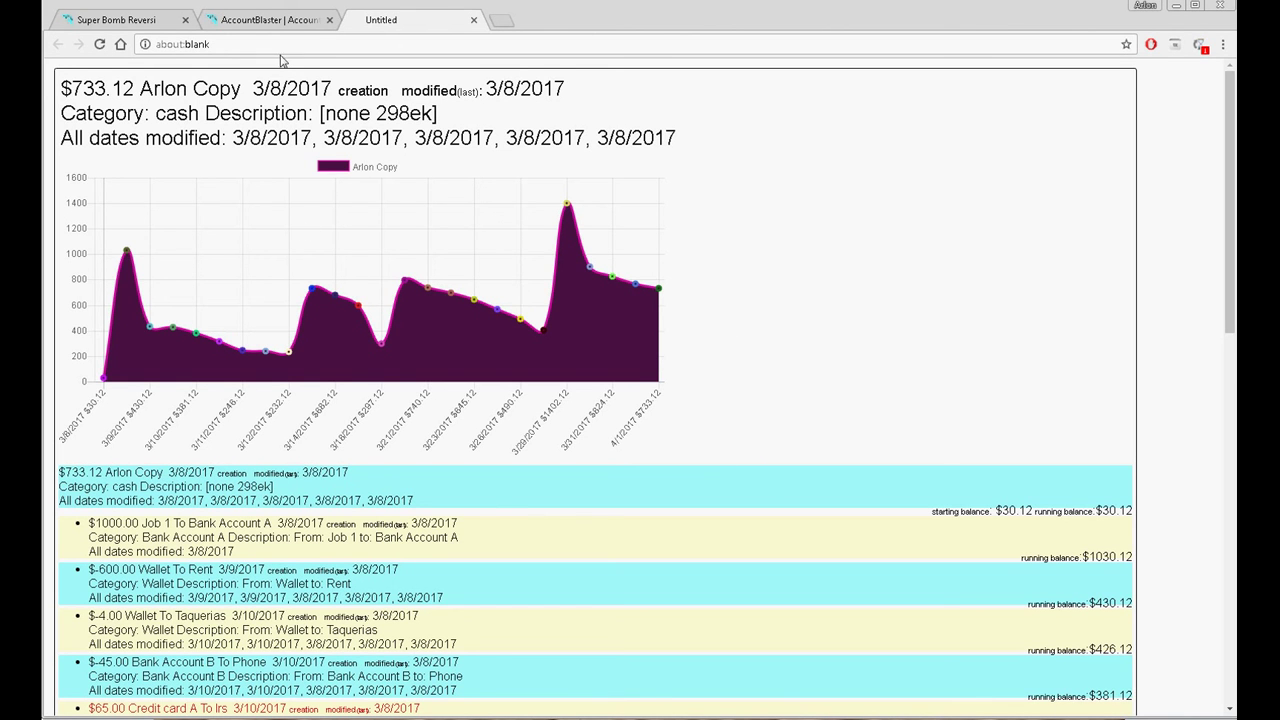
click(474, 20)
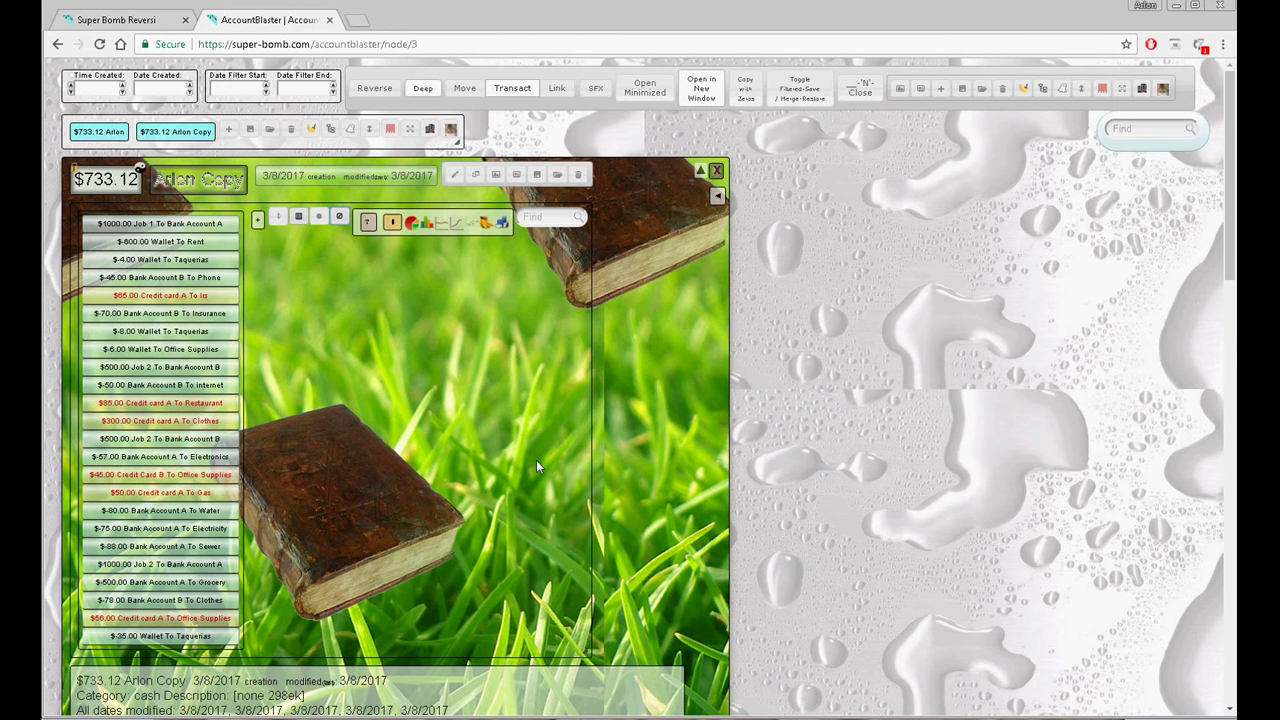
Look over the account copy's dated entries, running balance chart and summary, and minimize the browser window
scroll(536, 460, down, 5)
scroll(525, 500, down, 8)
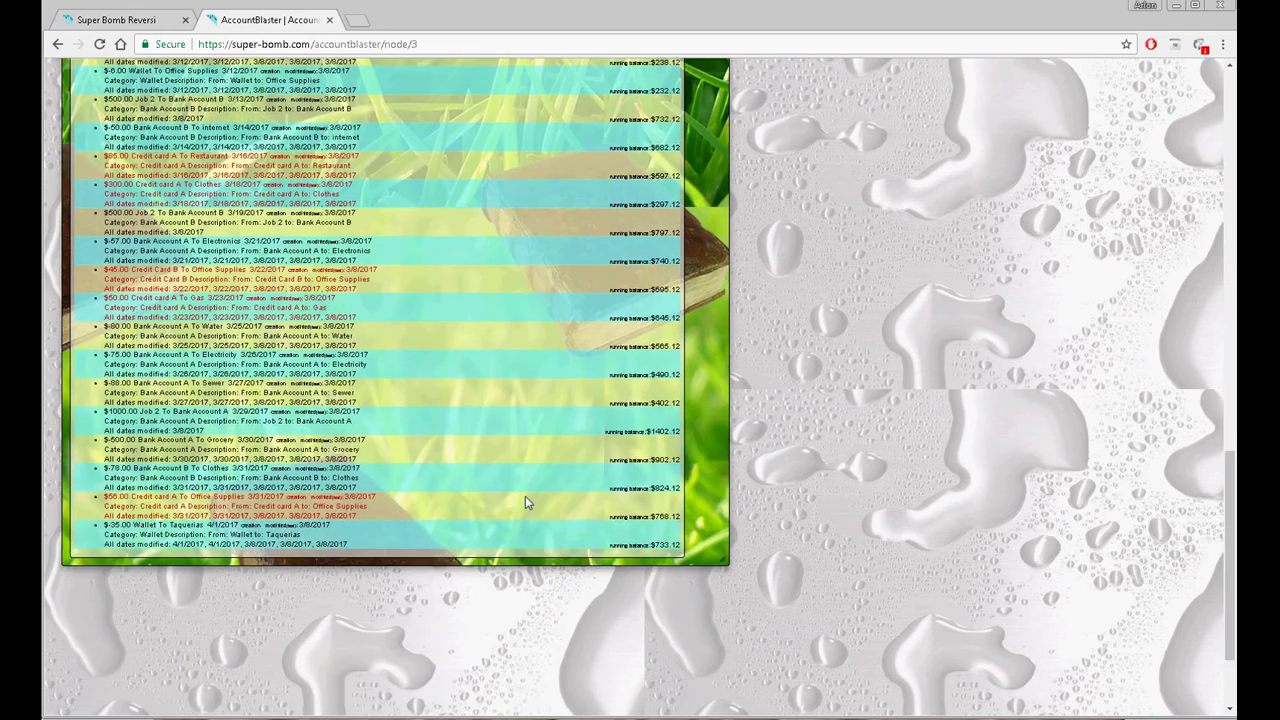
scroll(525, 500, up, 7)
scroll(525, 500, up, 1)
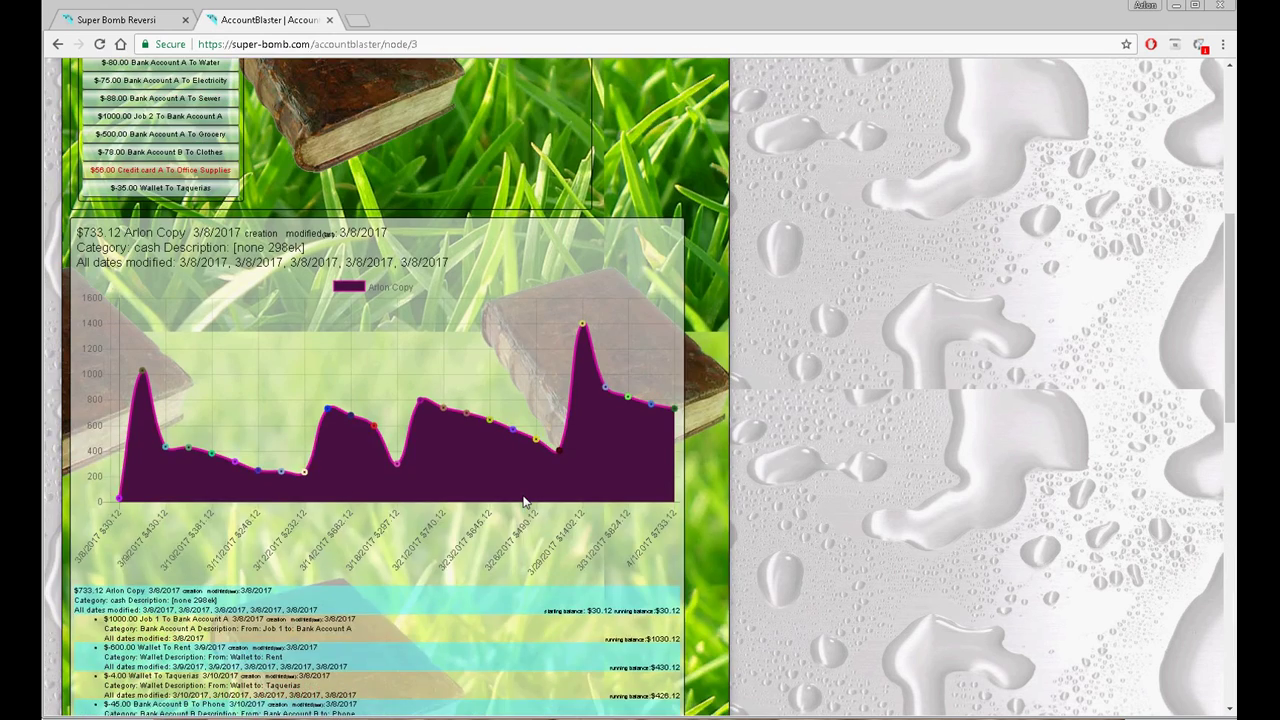
scroll(525, 500, up, 1)
scroll(525, 500, up, 3)
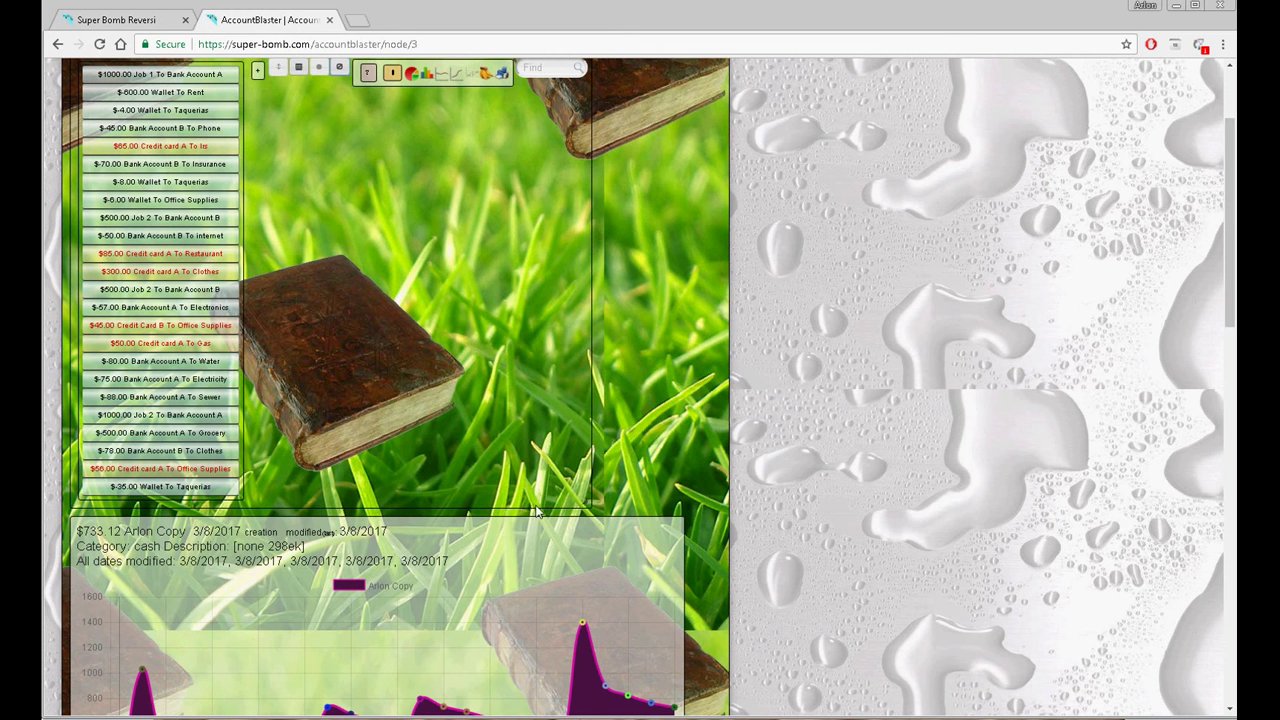
scroll(542, 411, up, 1)
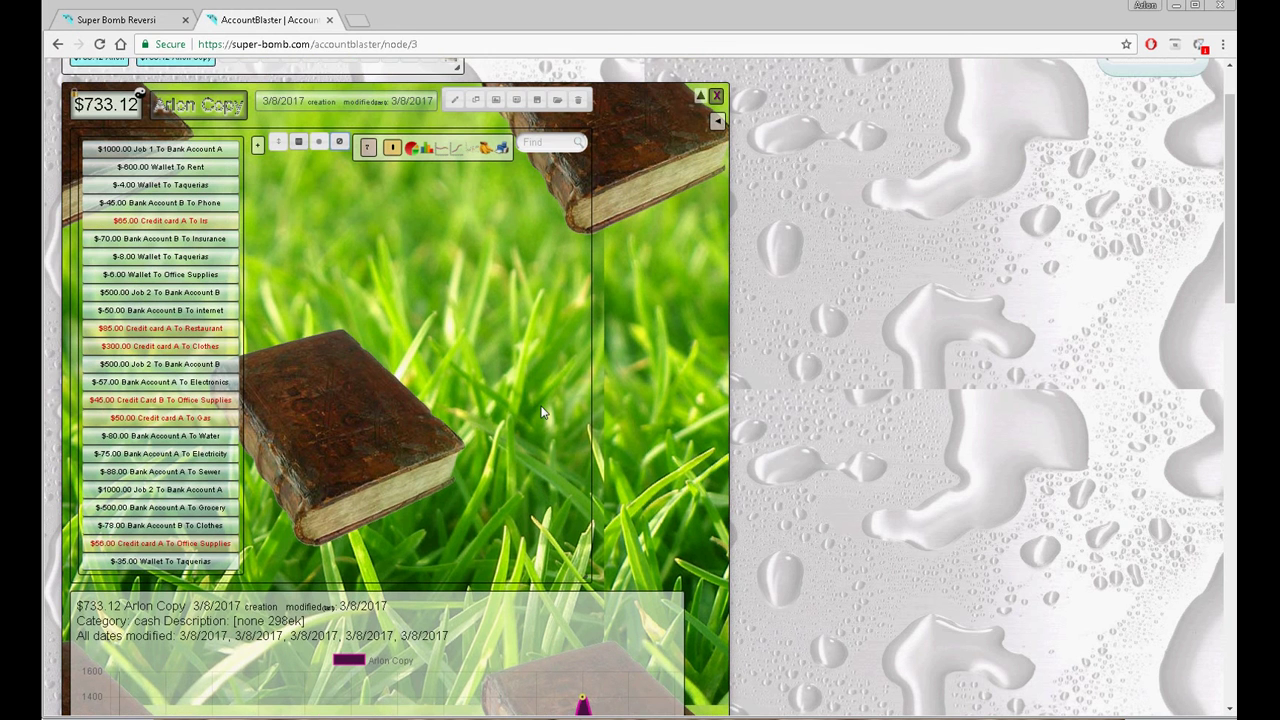
scroll(542, 411, up, 1)
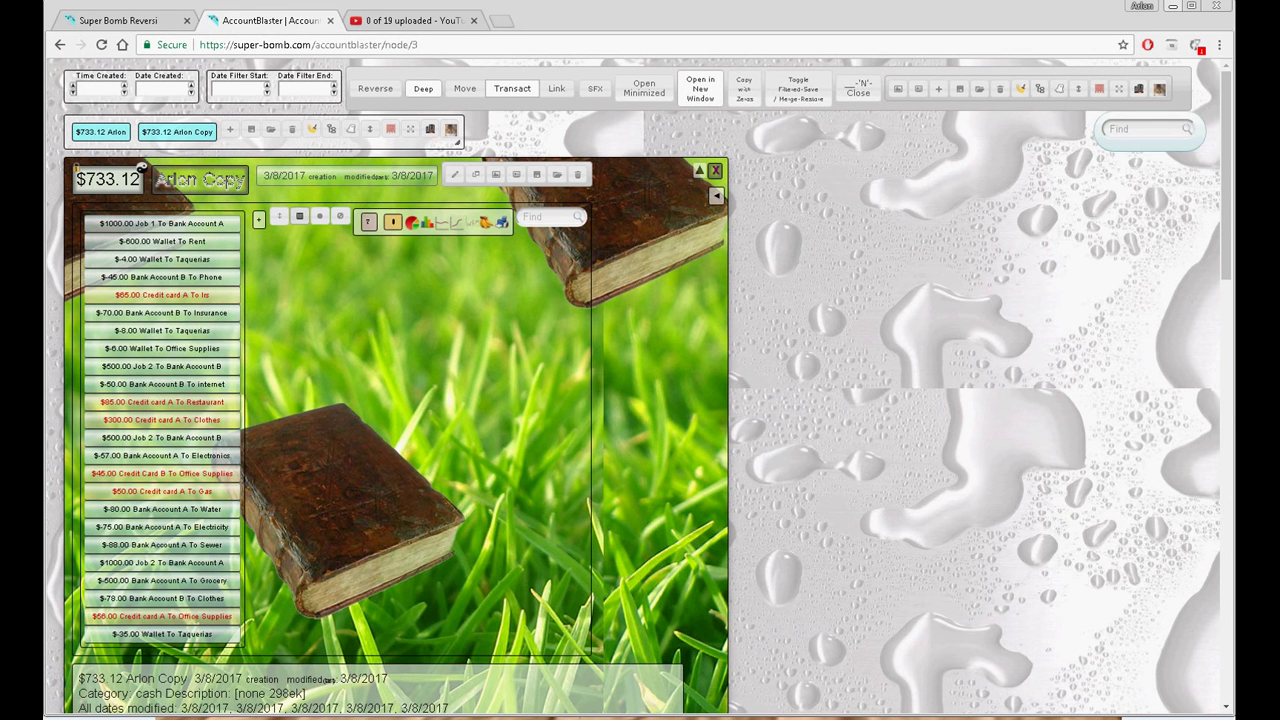
click(1171, 9)
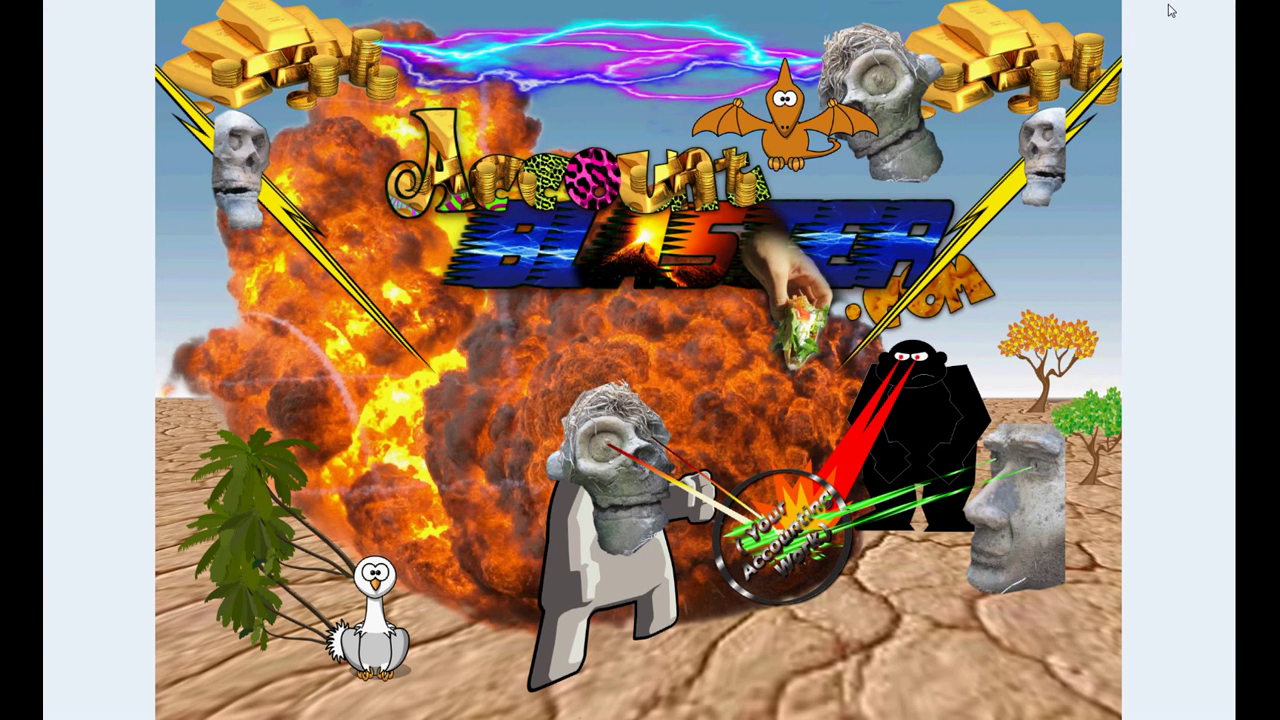